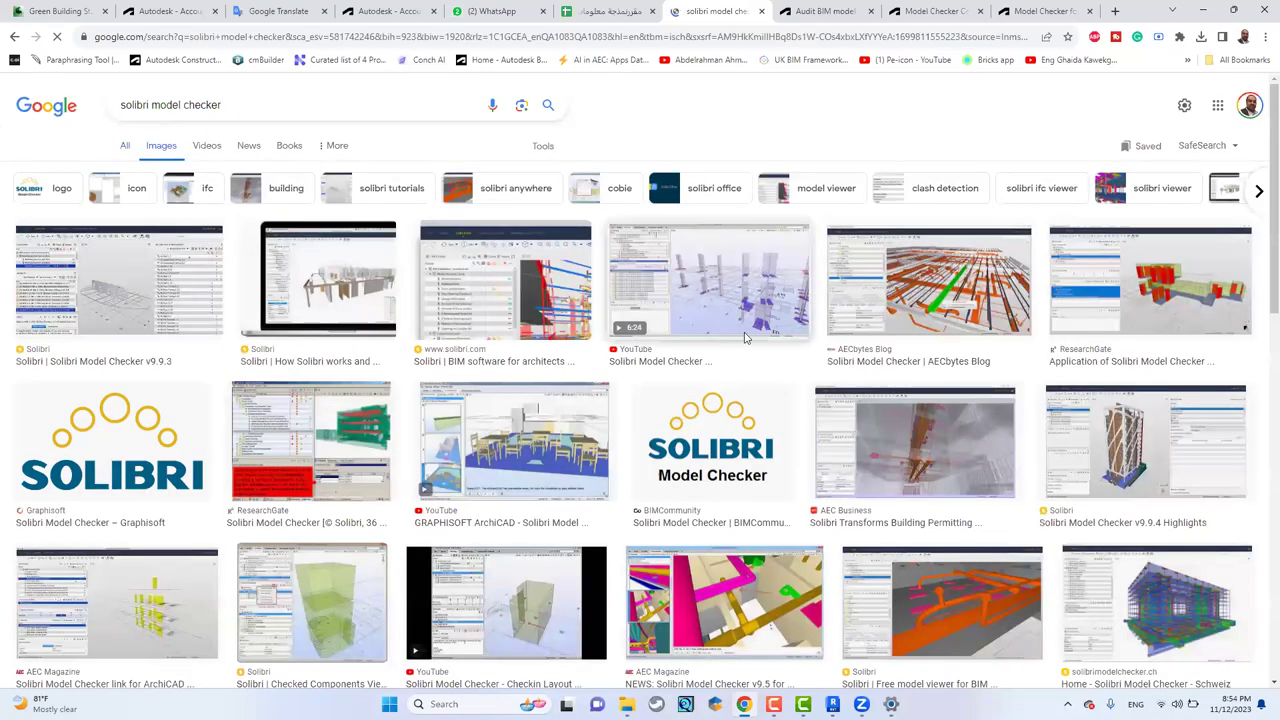
- Open the Getting Started on Solibri Model Checker image preview and browse the Solibri model checker image results
{"action": "left_click", "coordinate": [757, 318]}
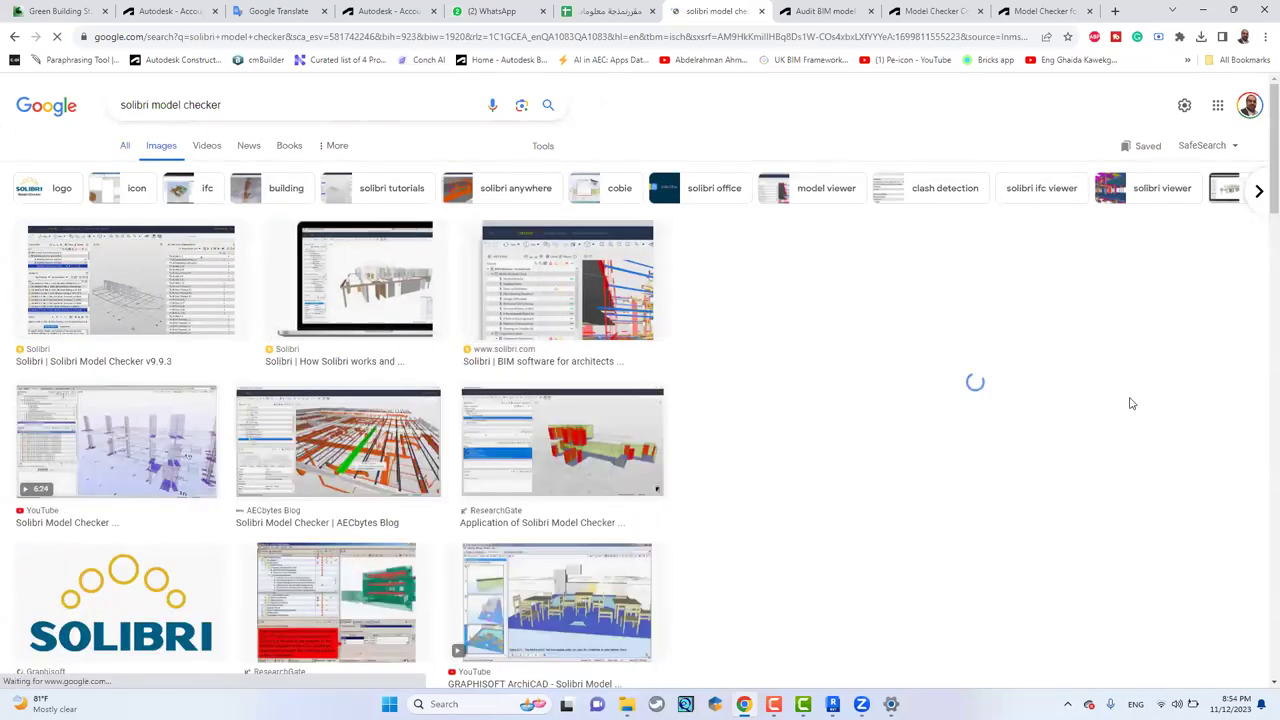
{"action": "scroll", "coordinate": [1131, 392], "scroll_direction": "down", "scroll_amount": 1}
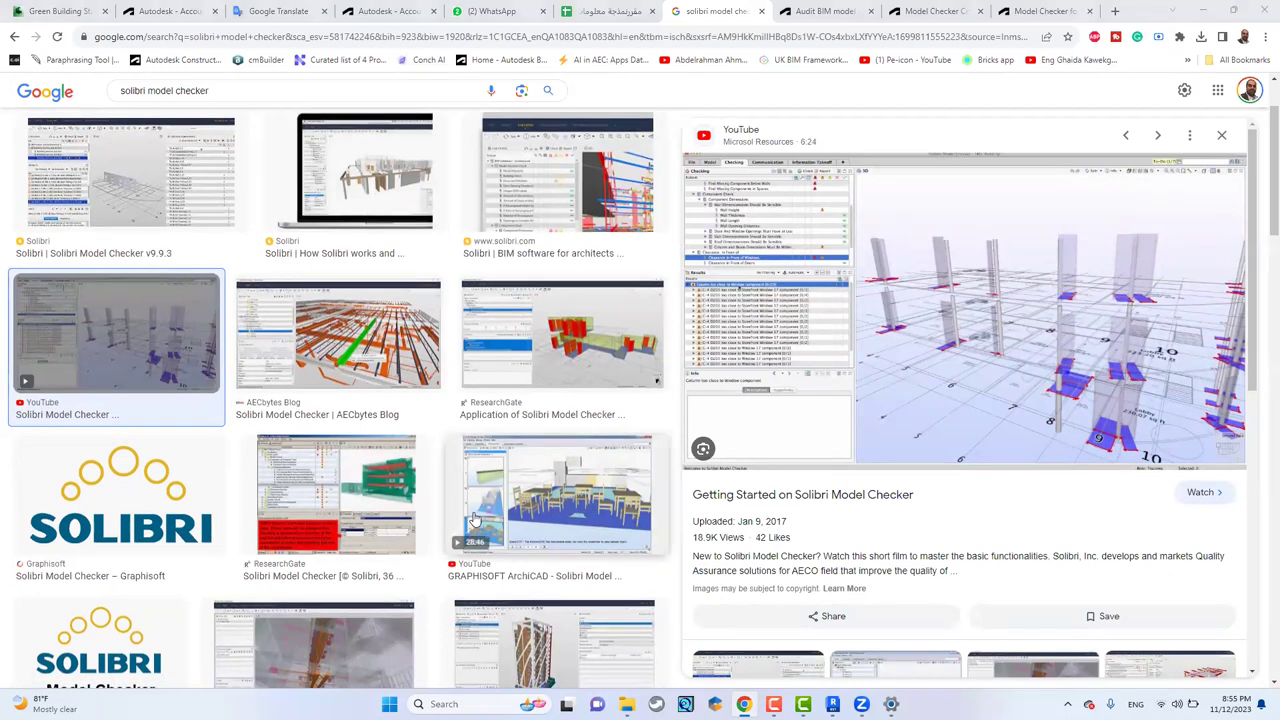
{"action": "scroll", "coordinate": [474, 519], "scroll_direction": "down", "scroll_amount": 15}
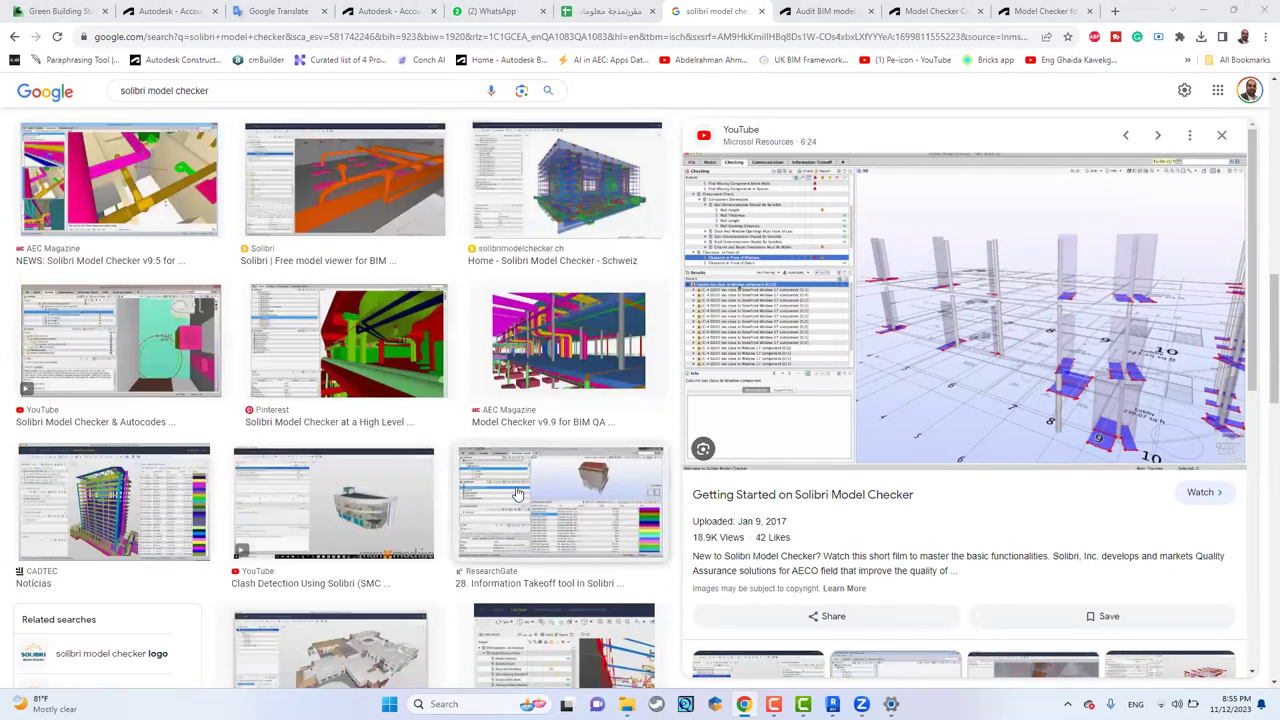
{"action": "scroll", "coordinate": [517, 494], "scroll_direction": "down", "scroll_amount": 10}
{"action": "scroll", "coordinate": [517, 494], "scroll_direction": "up", "scroll_amount": 5}
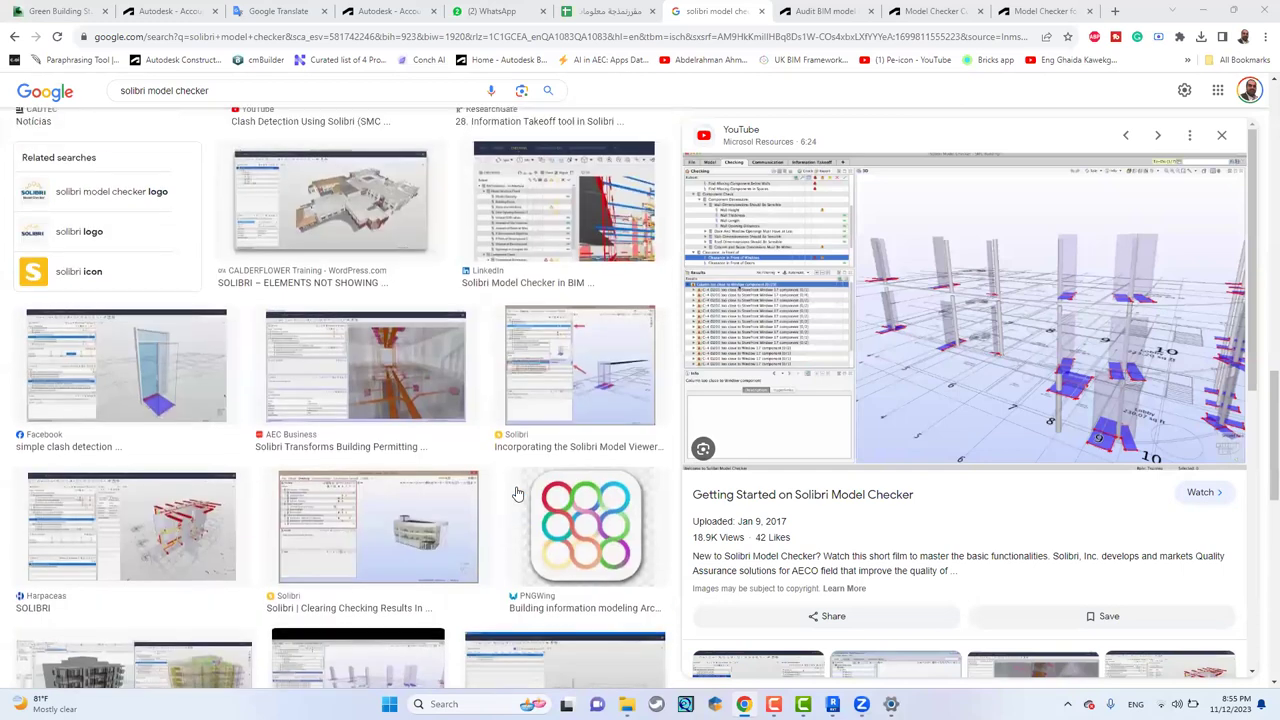
{"action": "scroll", "coordinate": [517, 494], "scroll_direction": "up", "scroll_amount": 2}
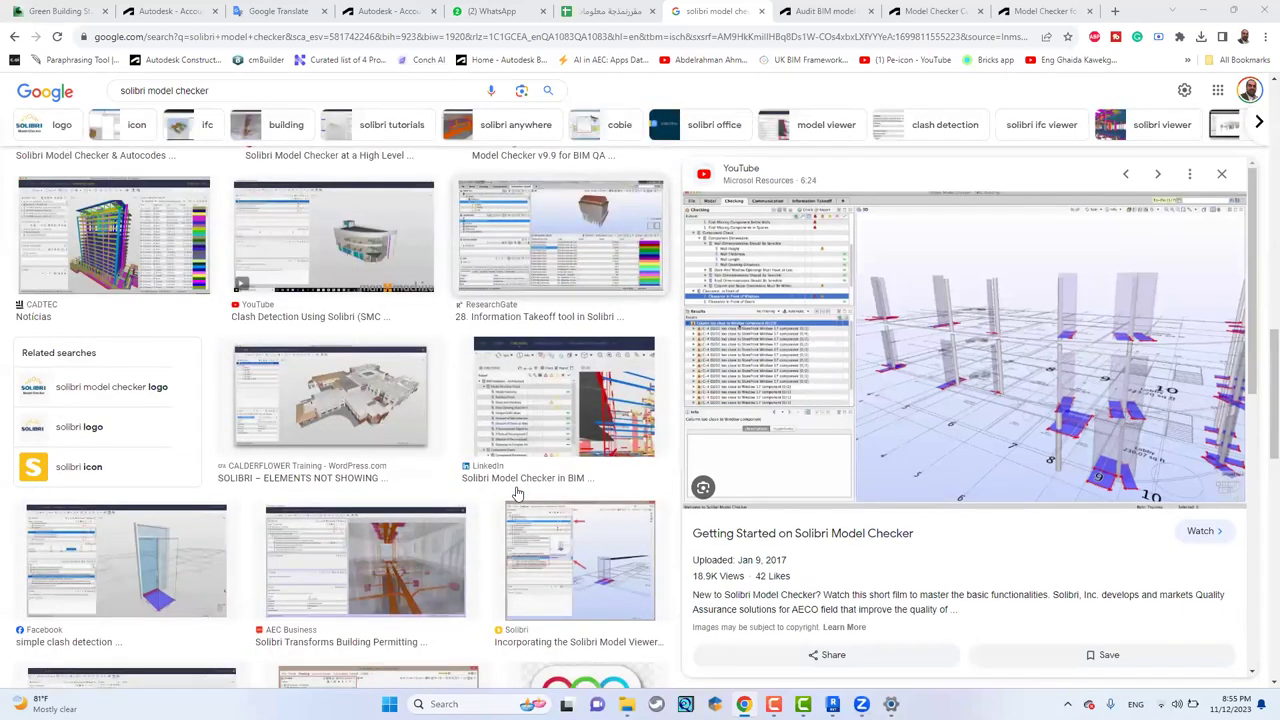
{"action": "scroll", "coordinate": [517, 494], "scroll_direction": "up", "scroll_amount": 8}
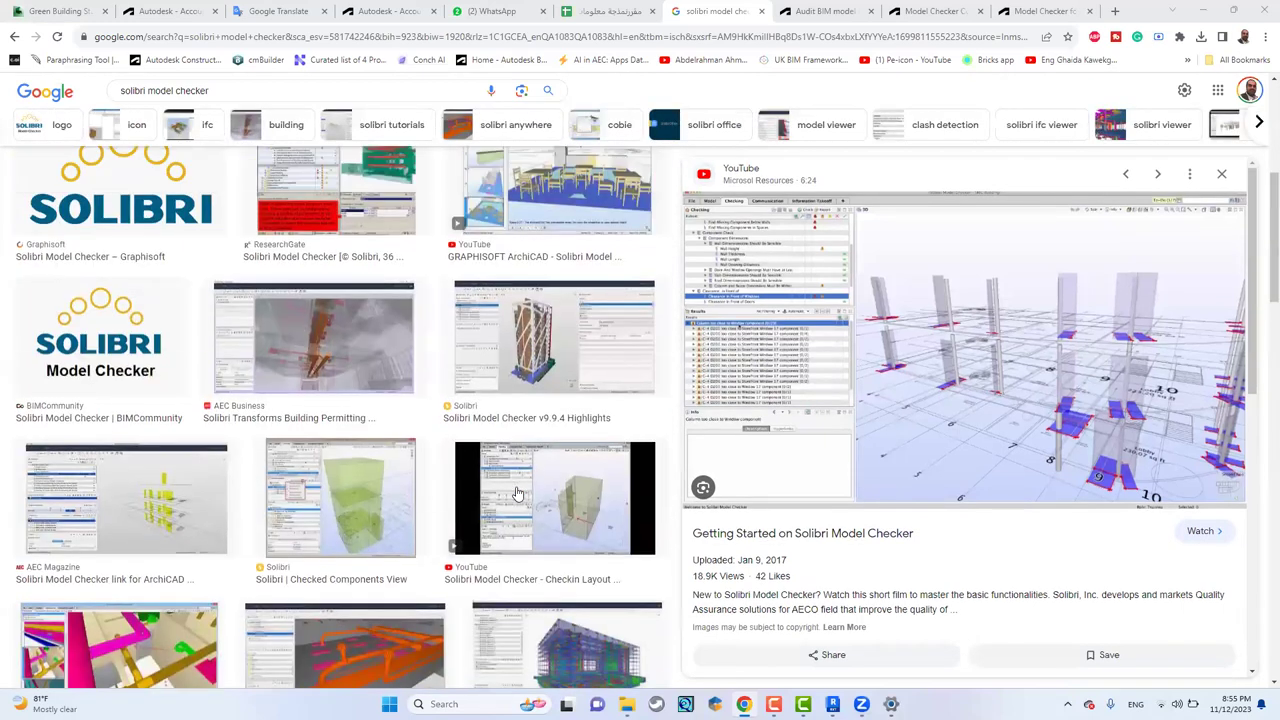
{"action": "scroll", "coordinate": [517, 494], "scroll_direction": "up", "scroll_amount": 3}
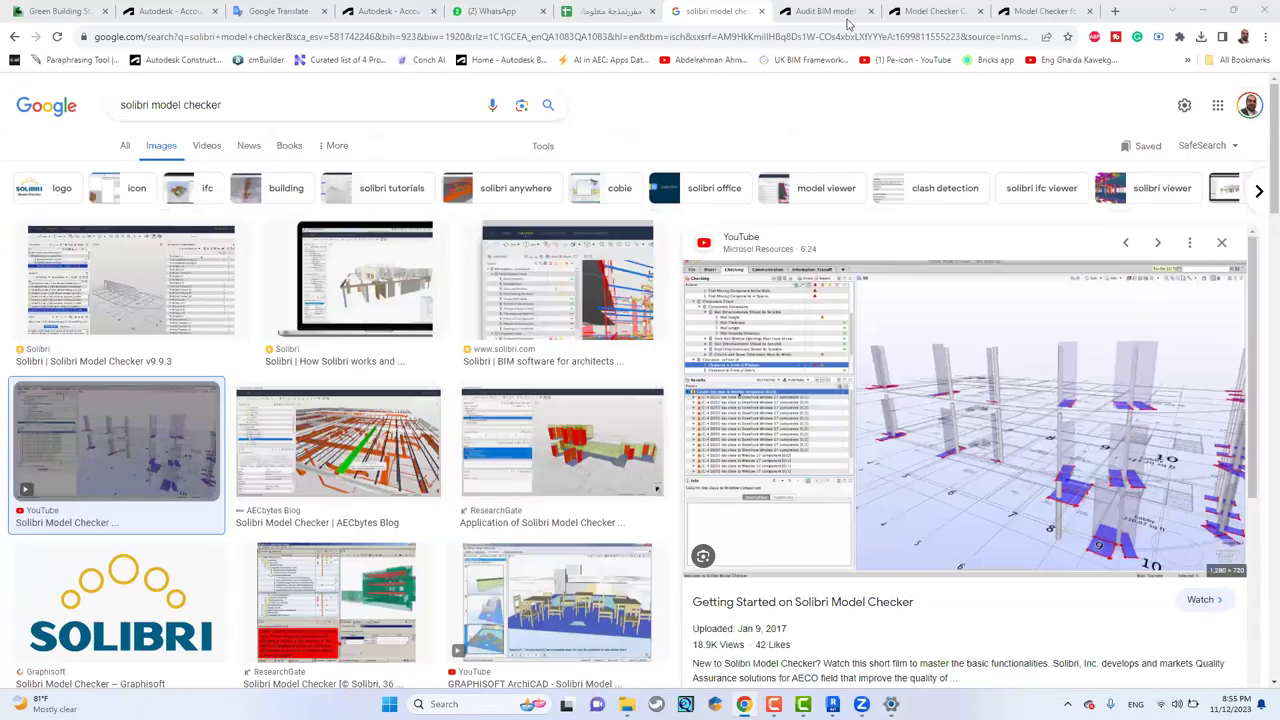
- Review the Autodesk article on auditing BIM model designs for code compliance, including its audit steps and sample check report
{"action": "left_click", "coordinate": [848, 22]}
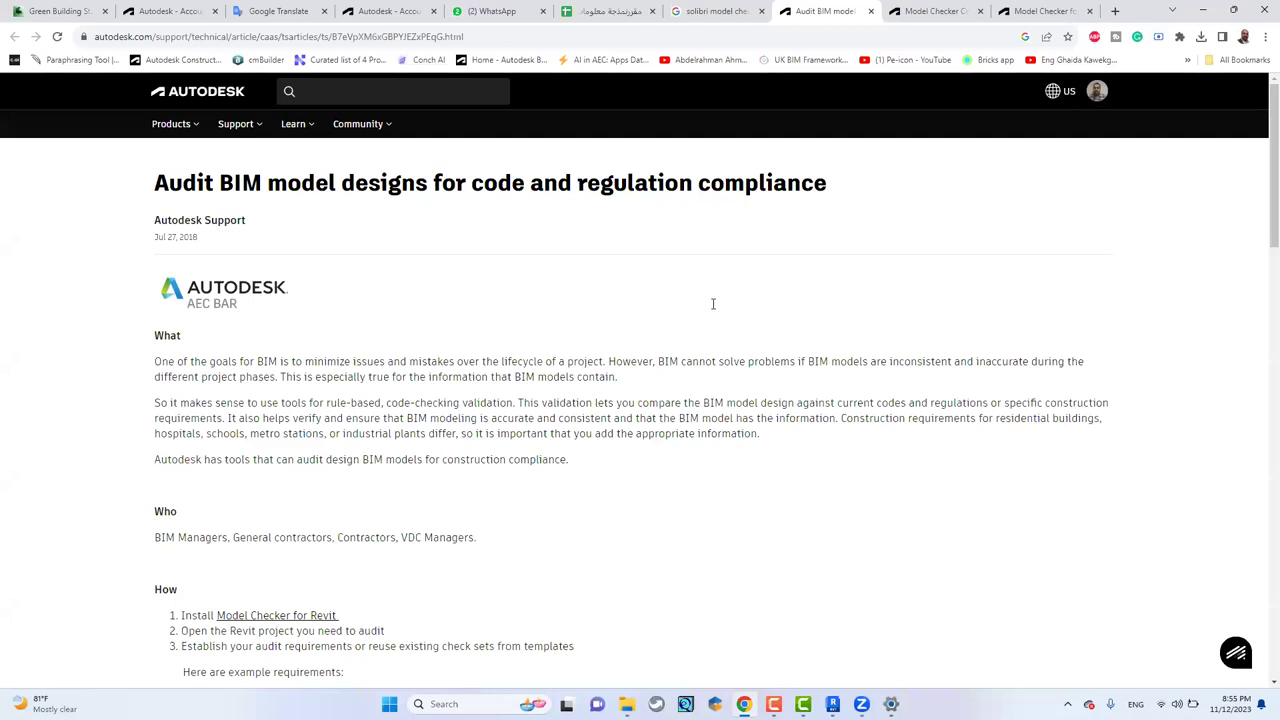
{"action": "scroll", "coordinate": [713, 304], "scroll_direction": "down", "scroll_amount": 5}
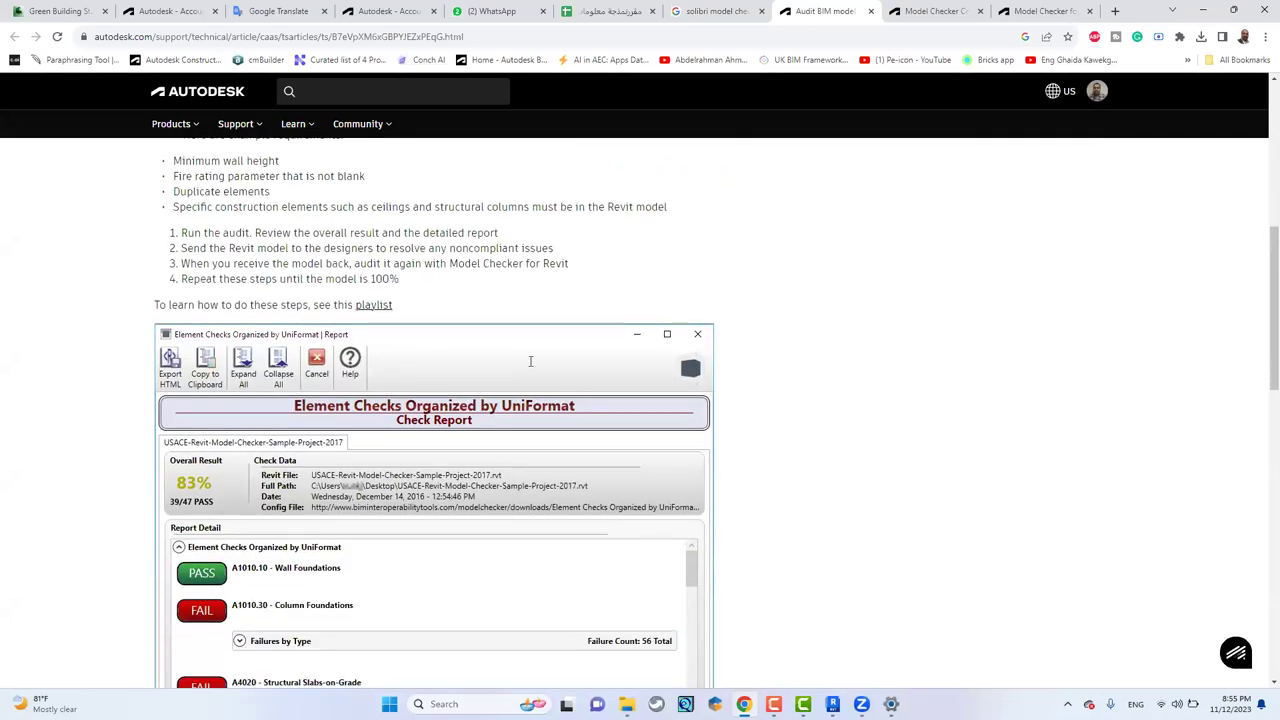
{"action": "scroll", "coordinate": [530, 361], "scroll_direction": "down", "scroll_amount": 1}
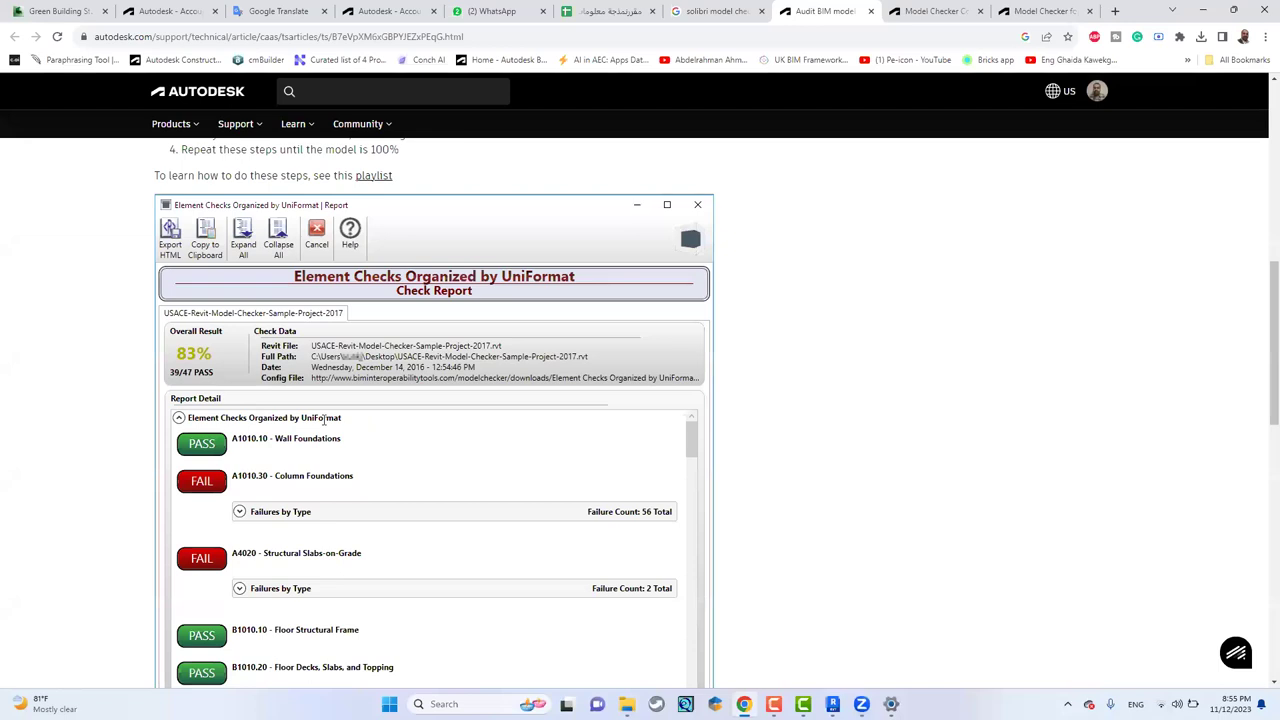
{"action": "scroll", "coordinate": [323, 420], "scroll_direction": "down", "scroll_amount": 2}
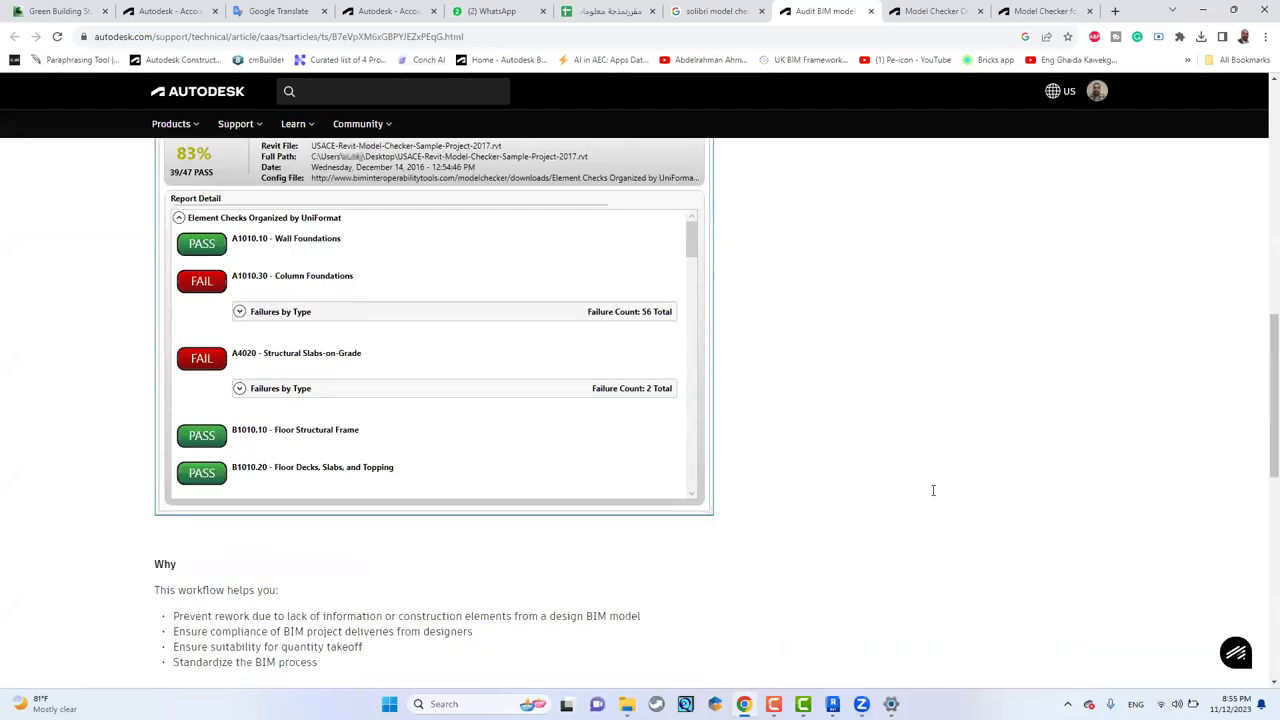
{"action": "scroll", "coordinate": [933, 490], "scroll_direction": "down", "scroll_amount": 3}
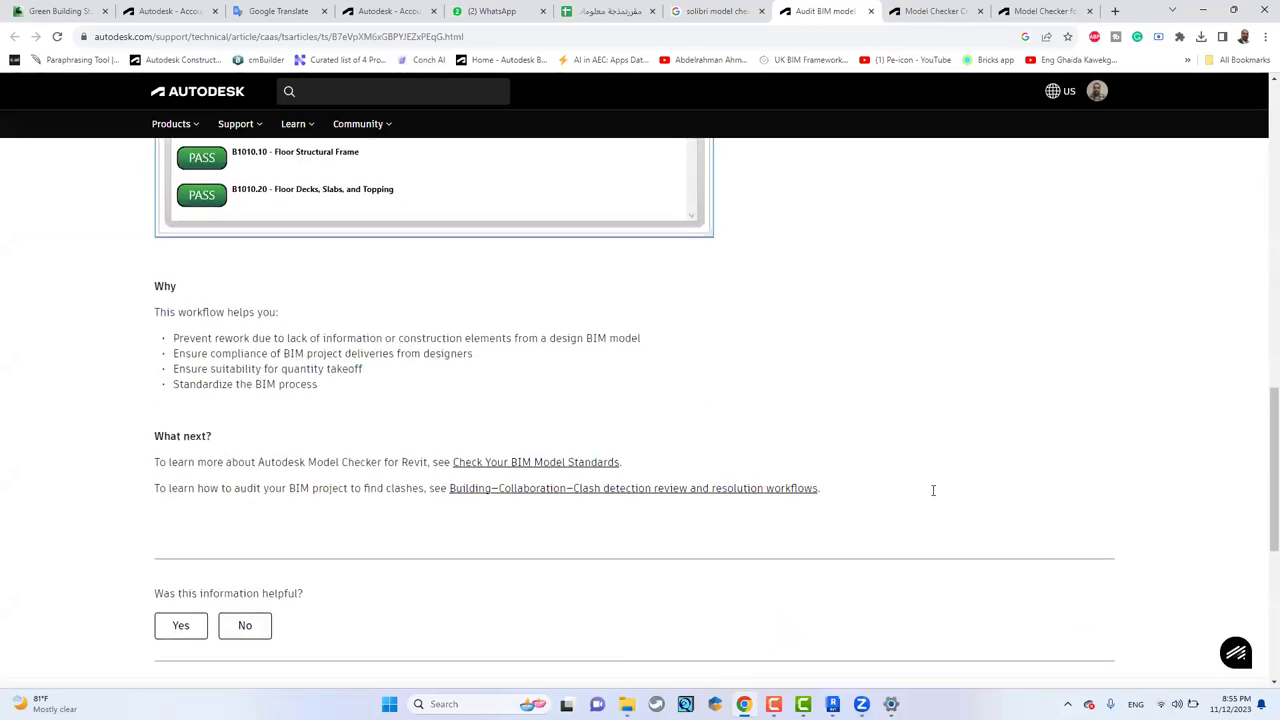
{"action": "scroll", "coordinate": [933, 490], "scroll_direction": "up", "scroll_amount": 3}
{"action": "scroll", "coordinate": [931, 420], "scroll_direction": "up", "scroll_amount": 4}
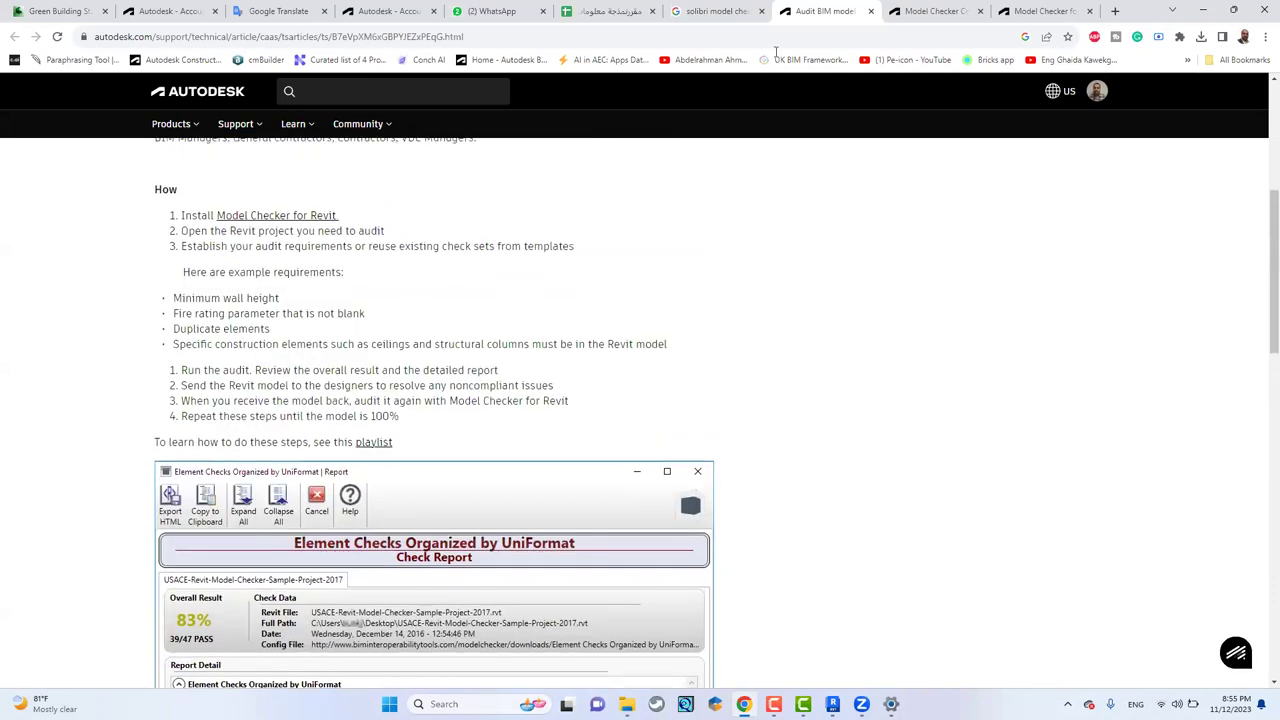
- Examine the Advanced Check Builder section of the Model Checker Configurator - Build a Check article
{"action": "left_click", "coordinate": [900, 11]}
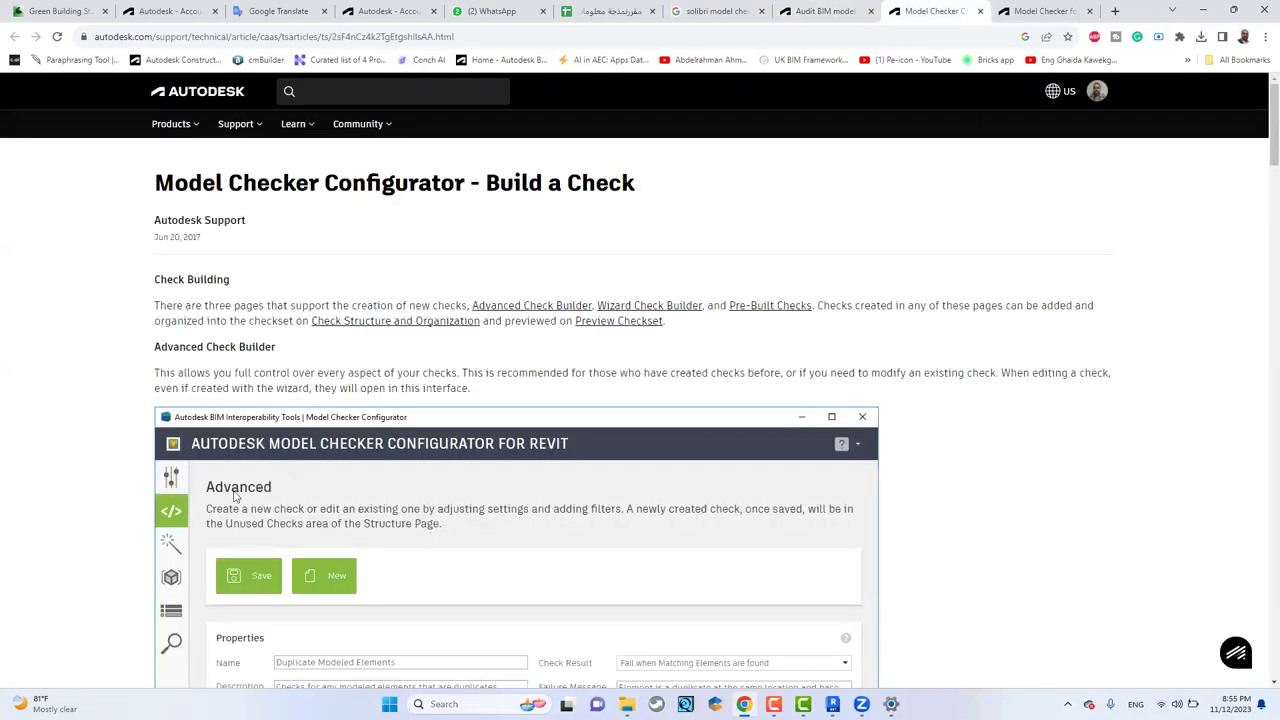
{"action": "scroll", "coordinate": [680, 431], "scroll_direction": "down", "scroll_amount": 3}
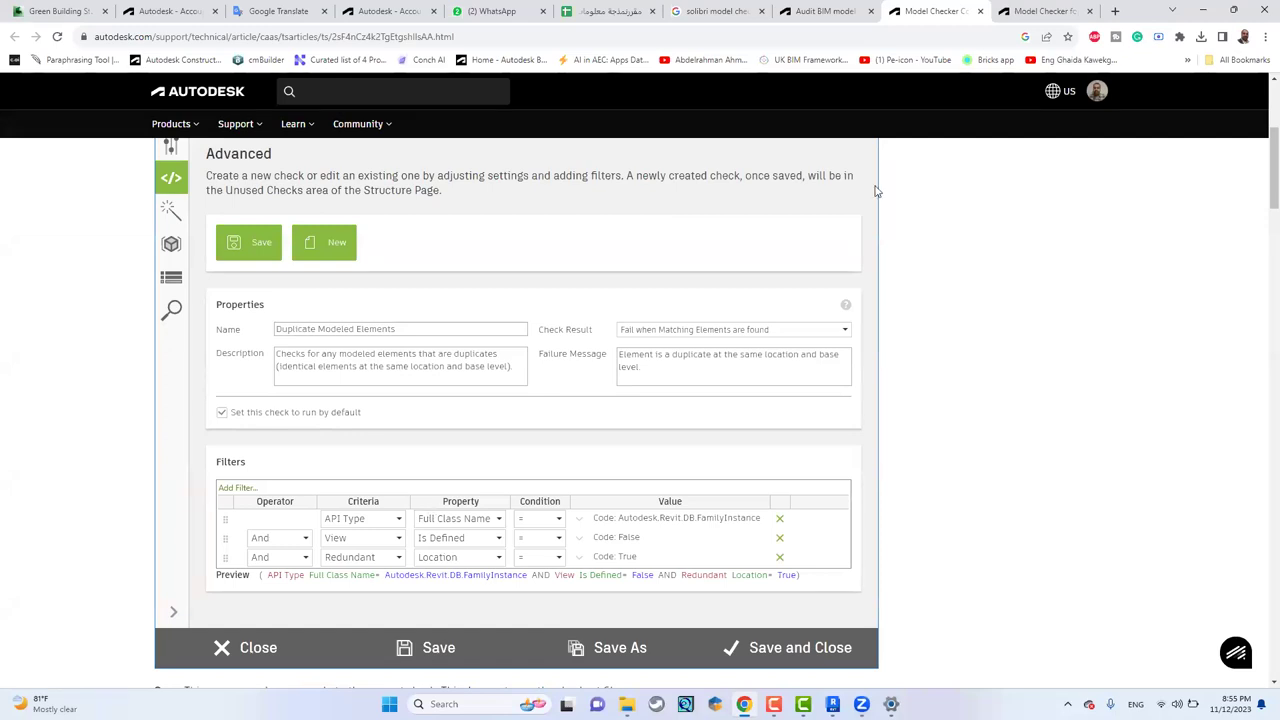
{"action": "scroll", "coordinate": [1003, 310], "scroll_direction": "down", "scroll_amount": 2}
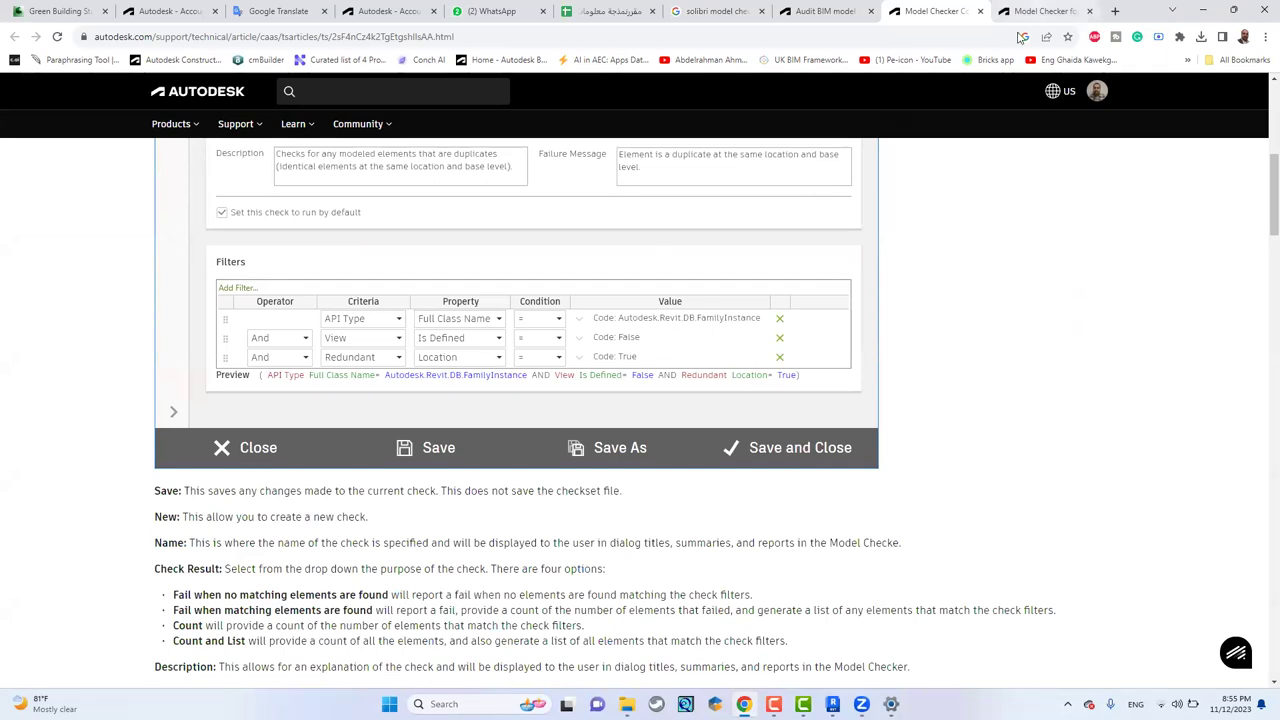
- Read the Model Checker for Revit article from running a check through the report and View Report sections
{"action": "left_click", "coordinate": [1040, 11]}
{"action": "scroll", "coordinate": [963, 346], "scroll_direction": "down", "scroll_amount": 2}
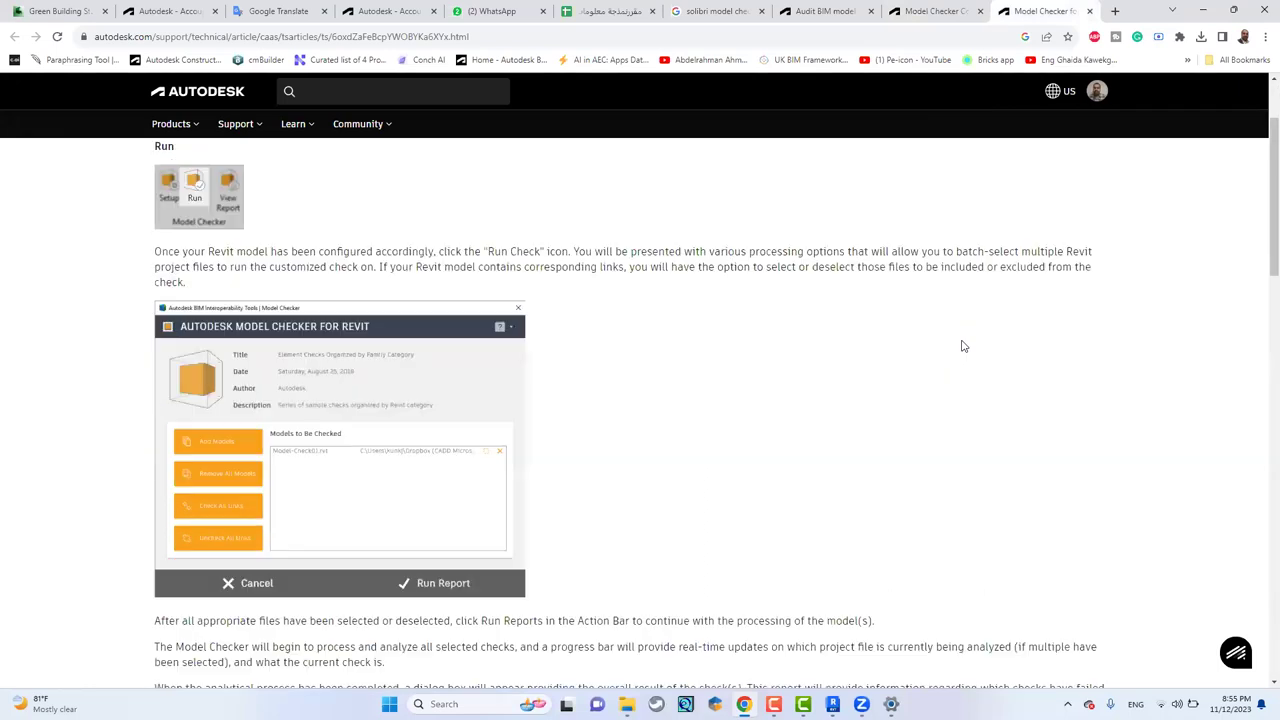
{"action": "scroll", "coordinate": [963, 346], "scroll_direction": "down", "scroll_amount": 11}
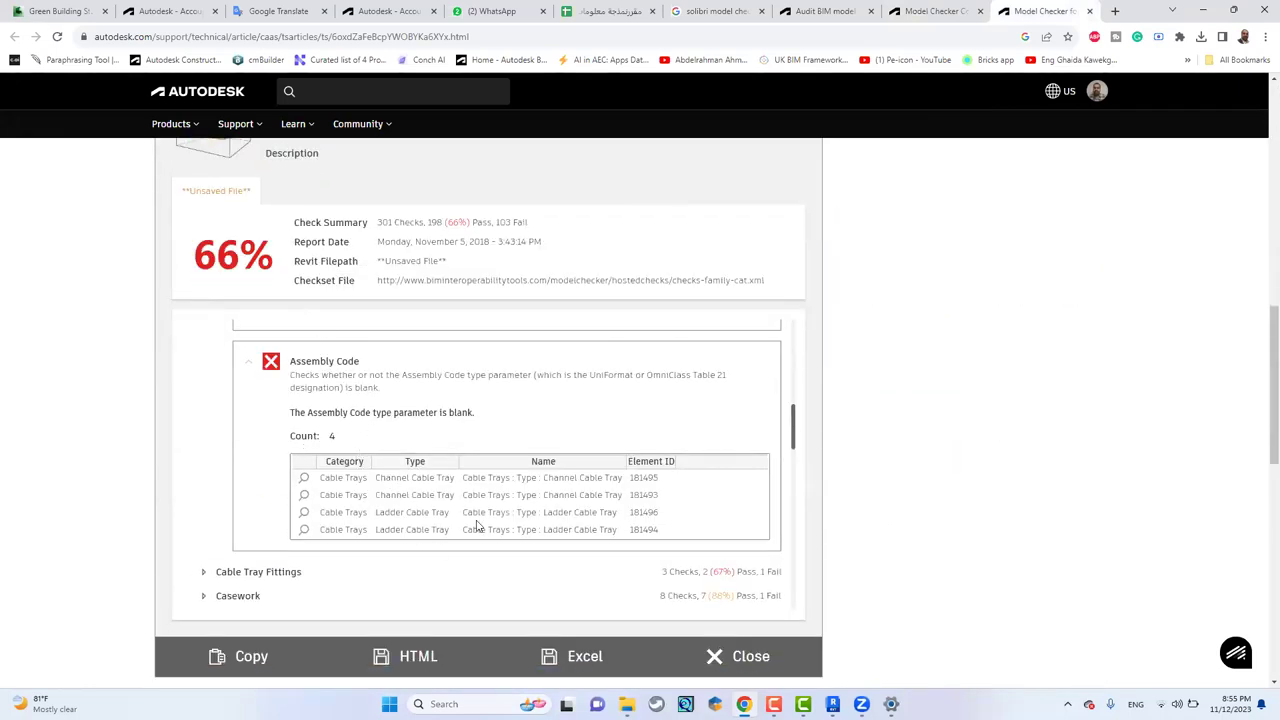
{"action": "scroll", "coordinate": [769, 262], "scroll_direction": "down", "scroll_amount": 5}
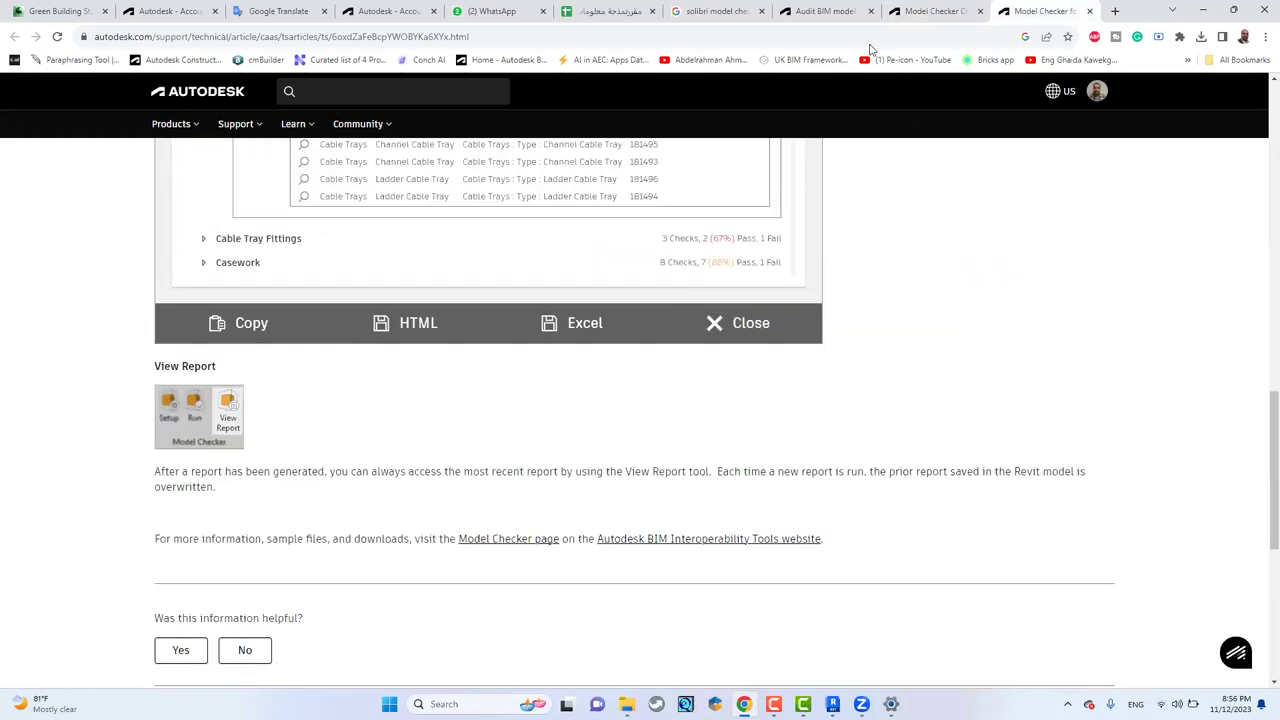
- Close the three Autodesk Model Checker article pages and return to the Solibri image results
{"action": "left_click", "coordinate": [848, 11]}
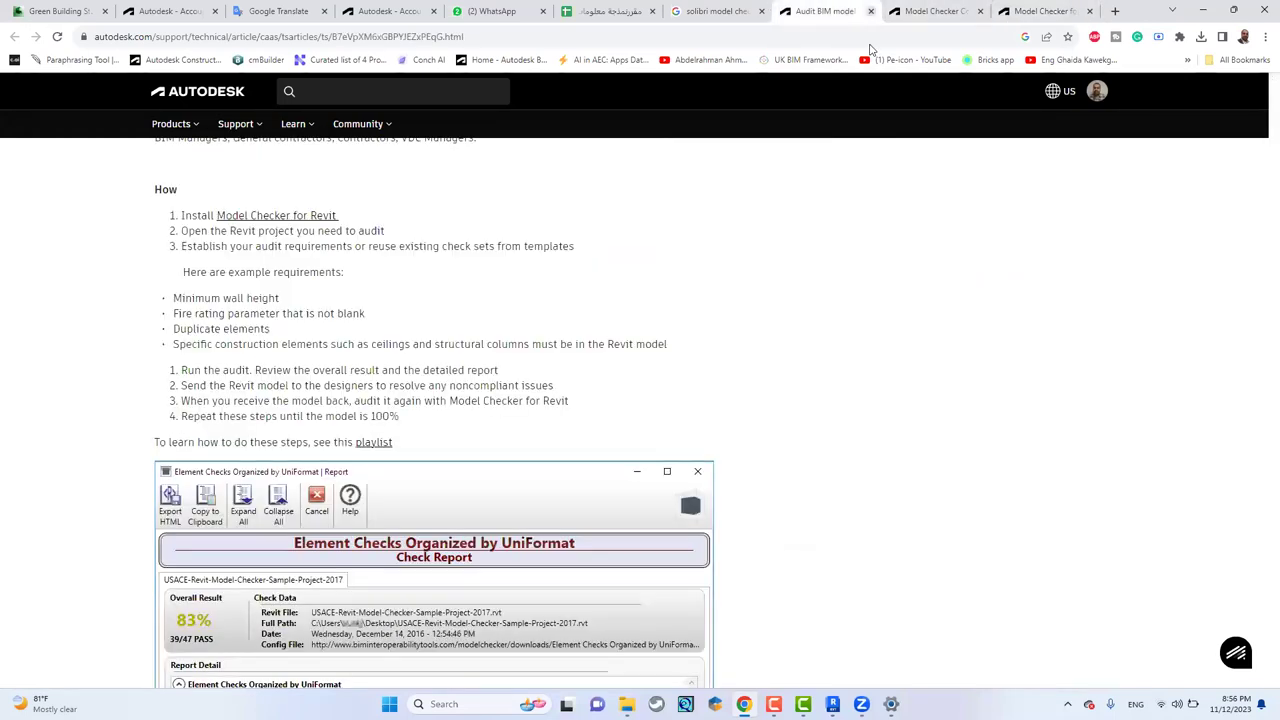
{"action": "key", "text": "ctrl+w"}
{"action": "key", "text": "ctrl+w"}
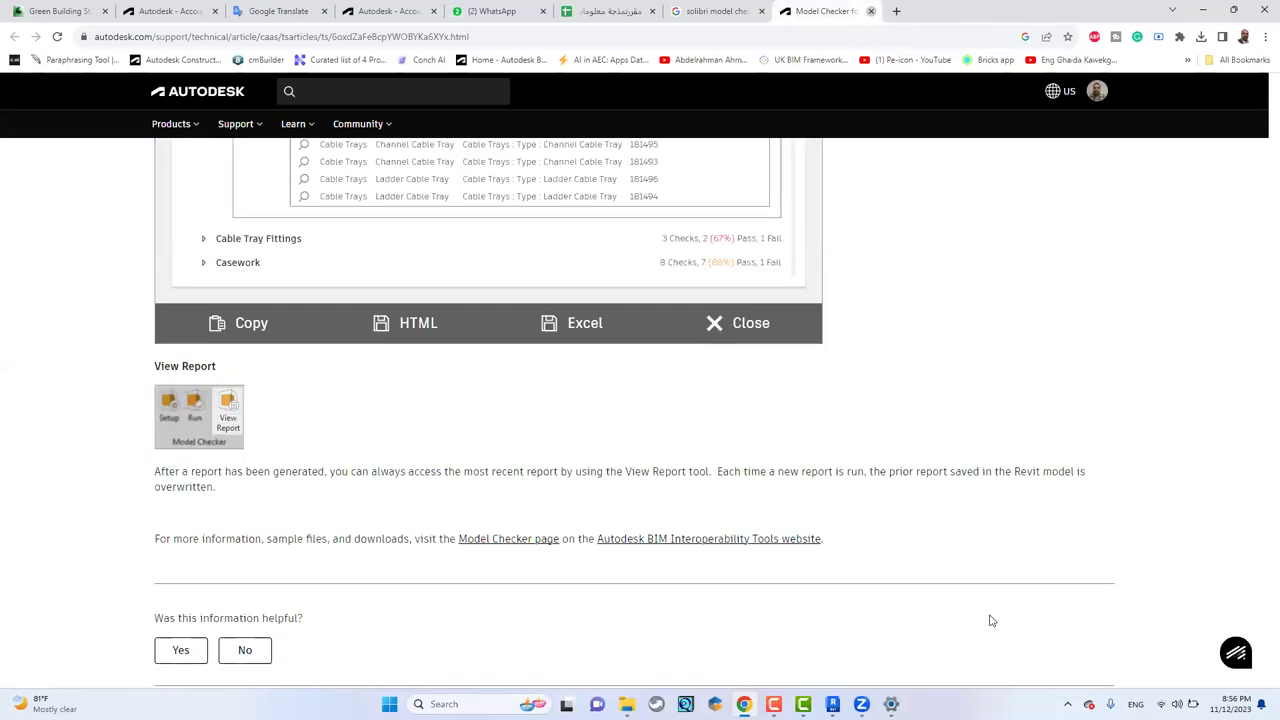
{"action": "key", "text": "ctrl+w"}
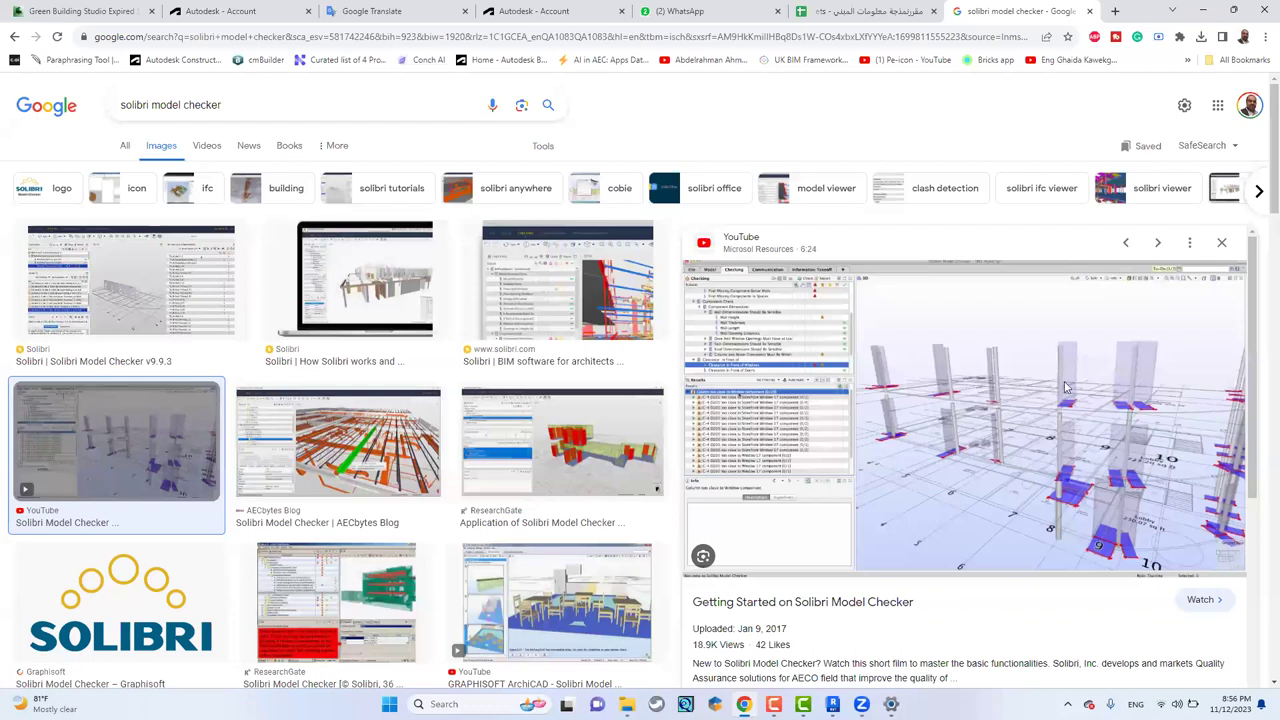
- Switch to Revit and, in the Snowdon Towers 3D view, define the project location by Internet Mapping Service
{"action": "key", "text": "alt+Tab"}
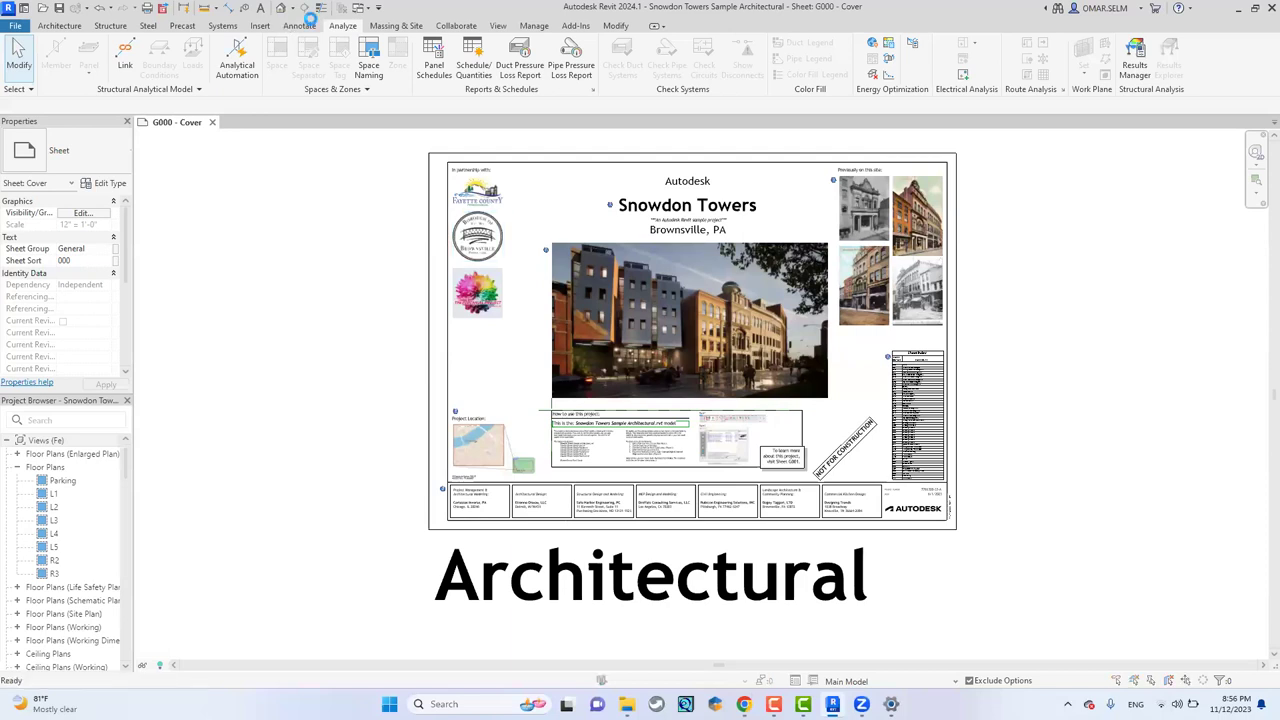
{"action": "left_click", "coordinate": [727, 404]}
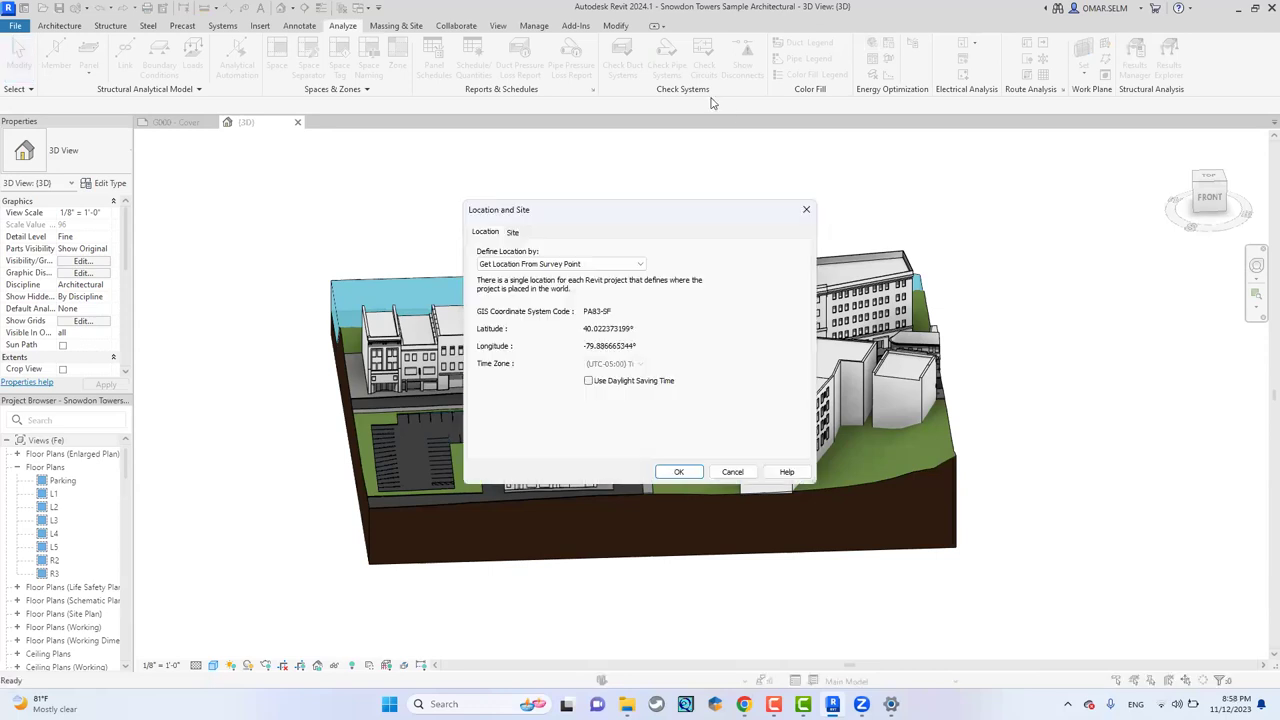
{"action": "left_click", "coordinate": [549, 268]}
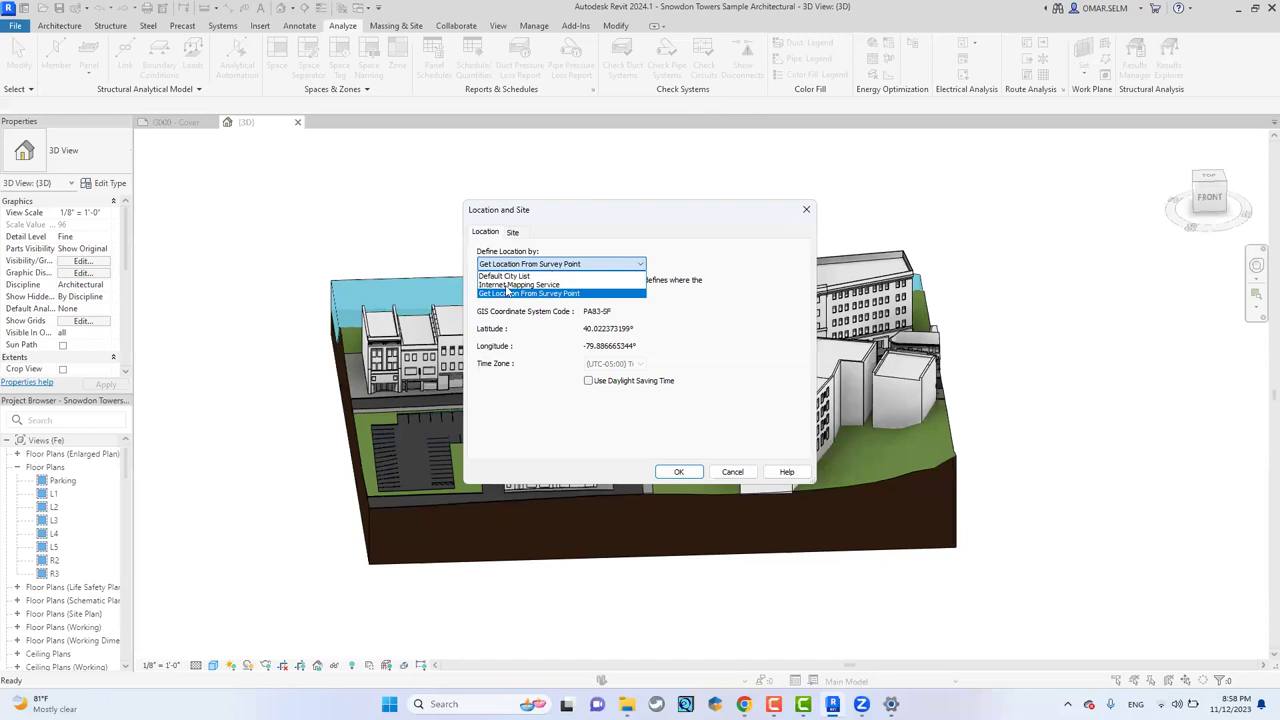
{"action": "key", "text": "Up"}
{"action": "key", "text": "Up"}
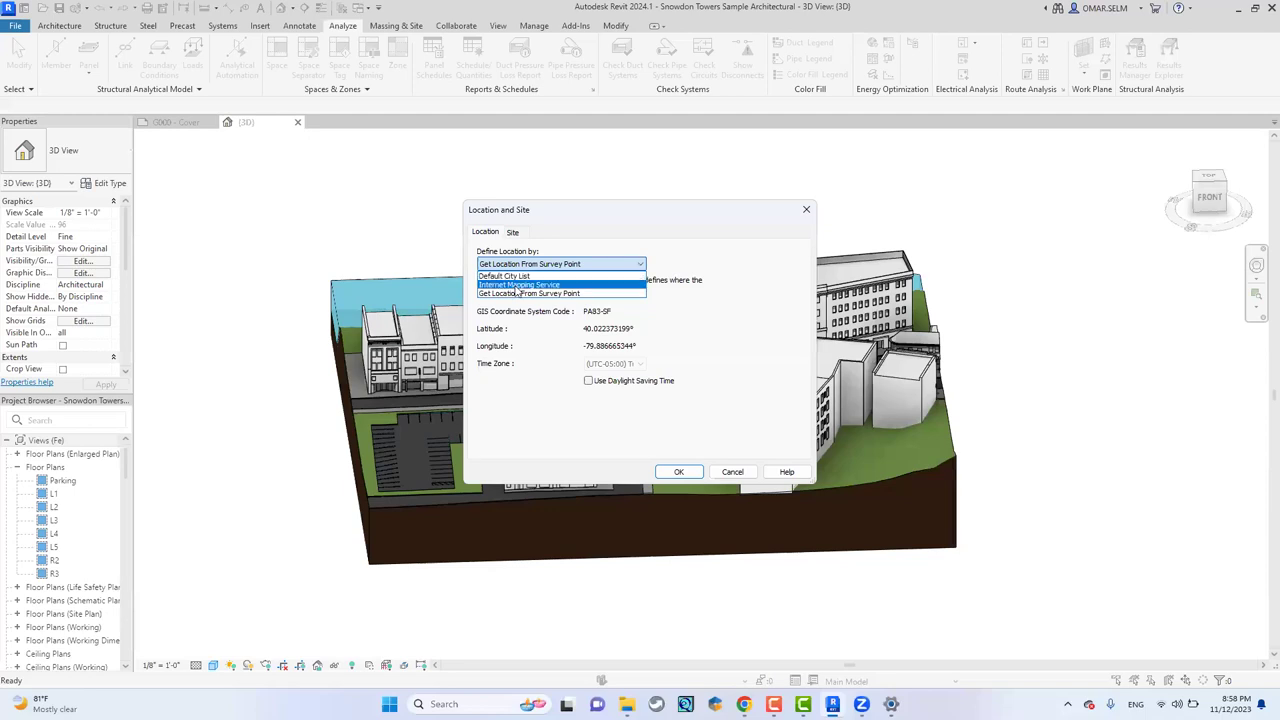
{"action": "left_click", "coordinate": [517, 285]}
- Define the project location by the Default City List and choose Cairo, Egypt as the city
{"action": "left_click", "coordinate": [520, 268]}
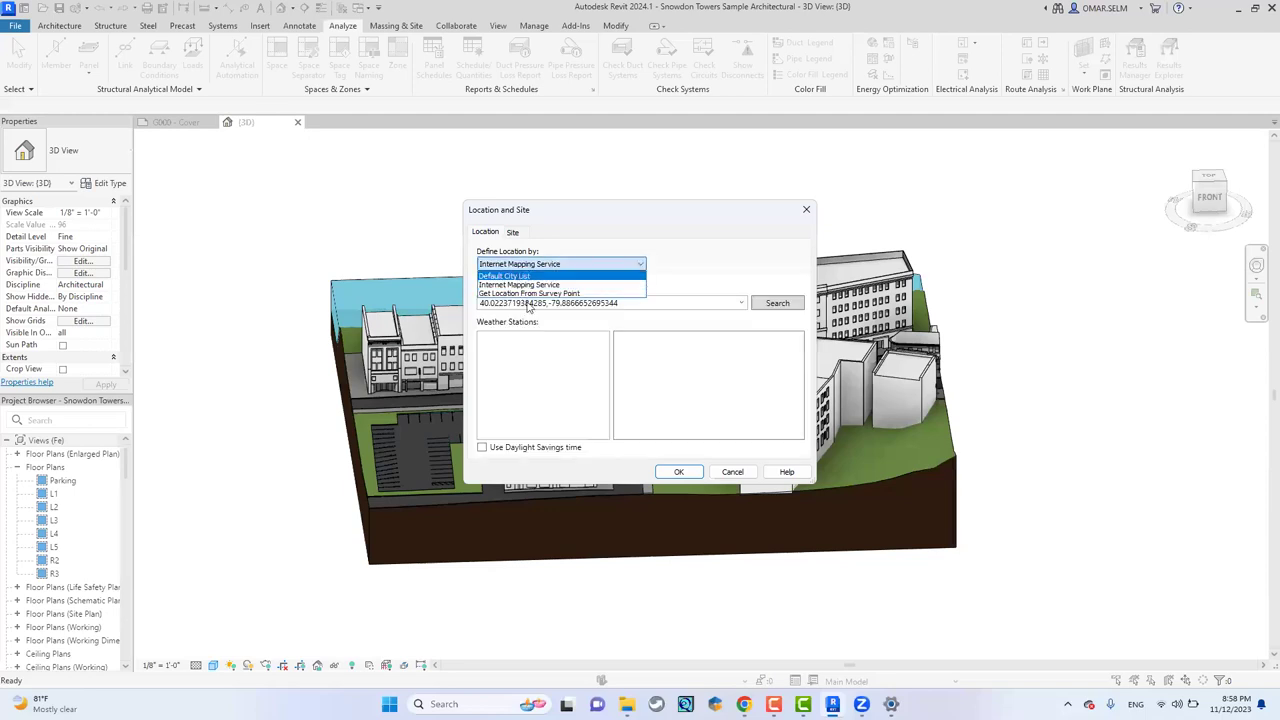
{"action": "left_click", "coordinate": [531, 304]}
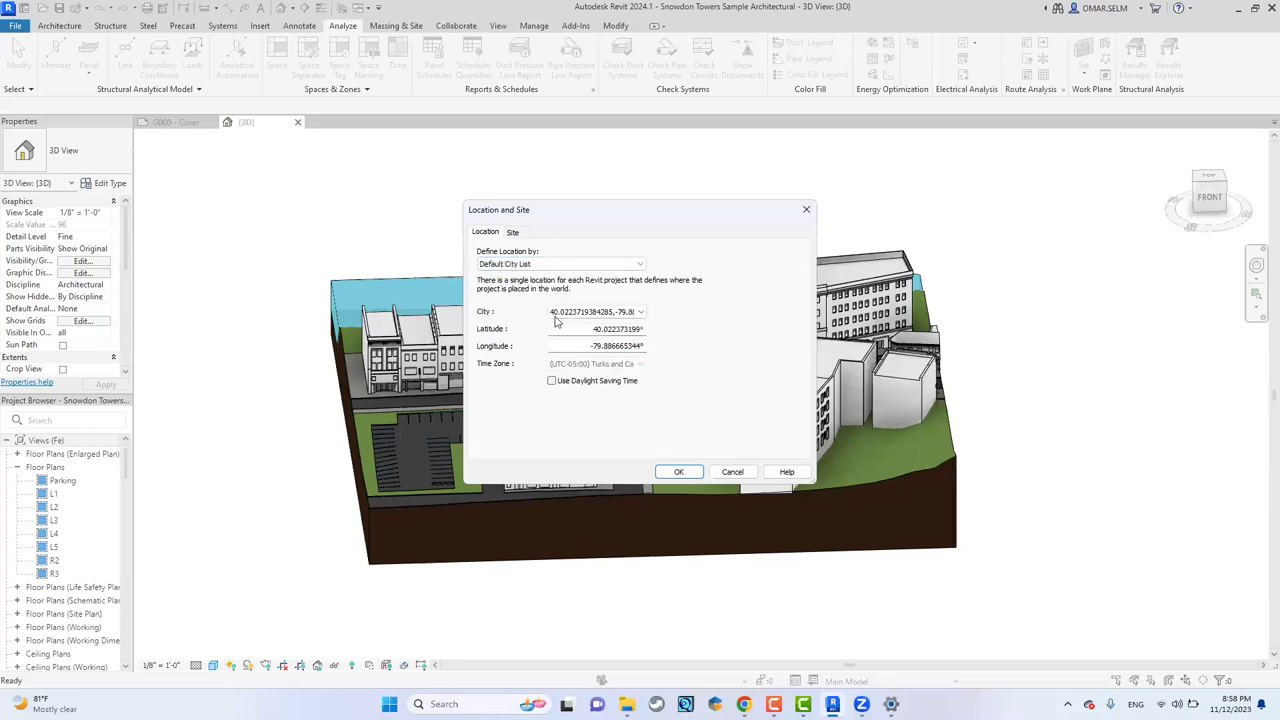
{"action": "left_click", "coordinate": [639, 313]}
{"action": "left_click", "coordinate": [639, 313]}
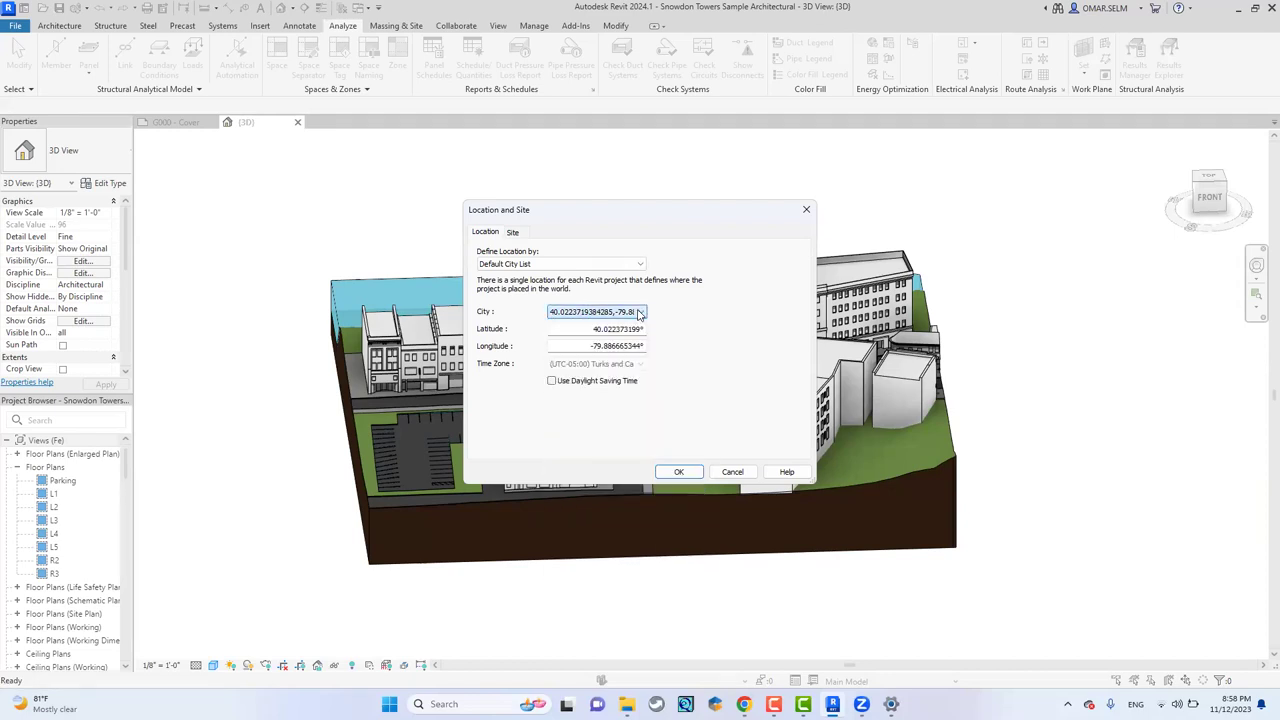
{"action": "left_click", "coordinate": [639, 313]}
{"action": "scroll", "coordinate": [623, 349], "scroll_direction": "down", "scroll_amount": 5}
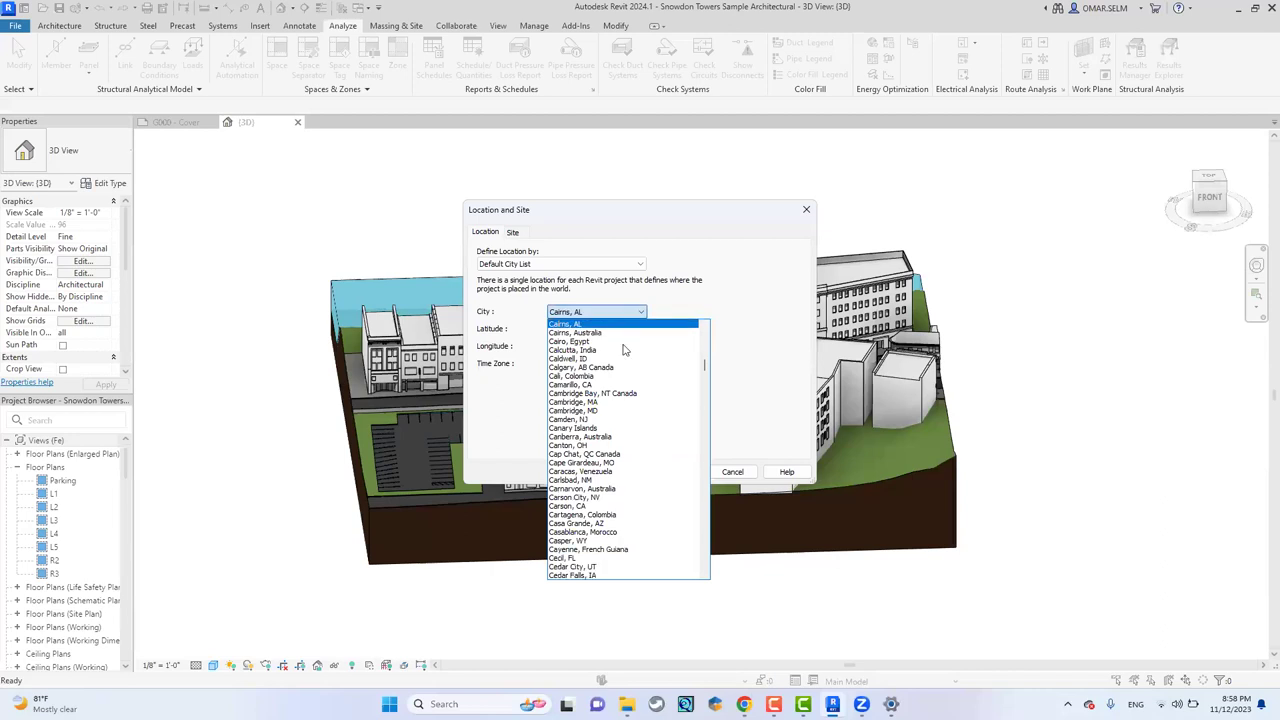
{"action": "key", "text": "Down"}
{"action": "key", "text": "Down"}
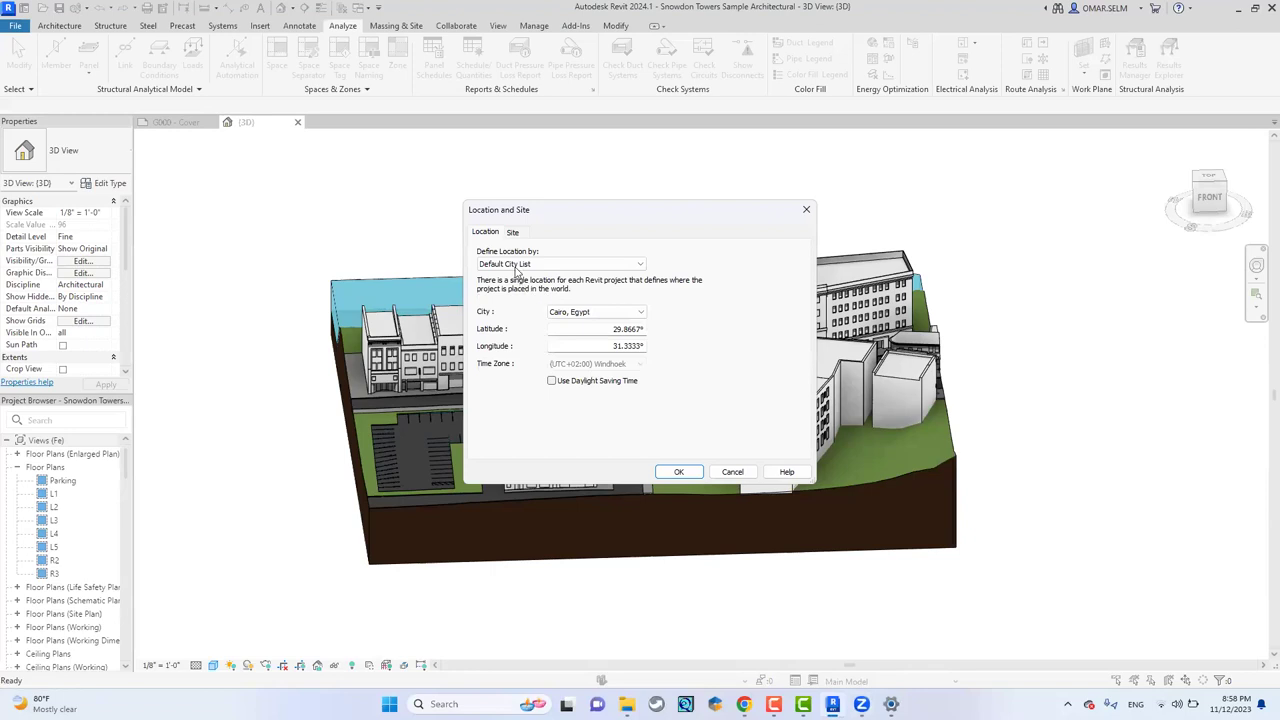
- Define the project location by Internet Mapping Service and move the project marker across the map to about 22.639, 32.926 in Africa
{"action": "scroll", "coordinate": [517, 265], "scroll_direction": "down", "scroll_amount": 1}
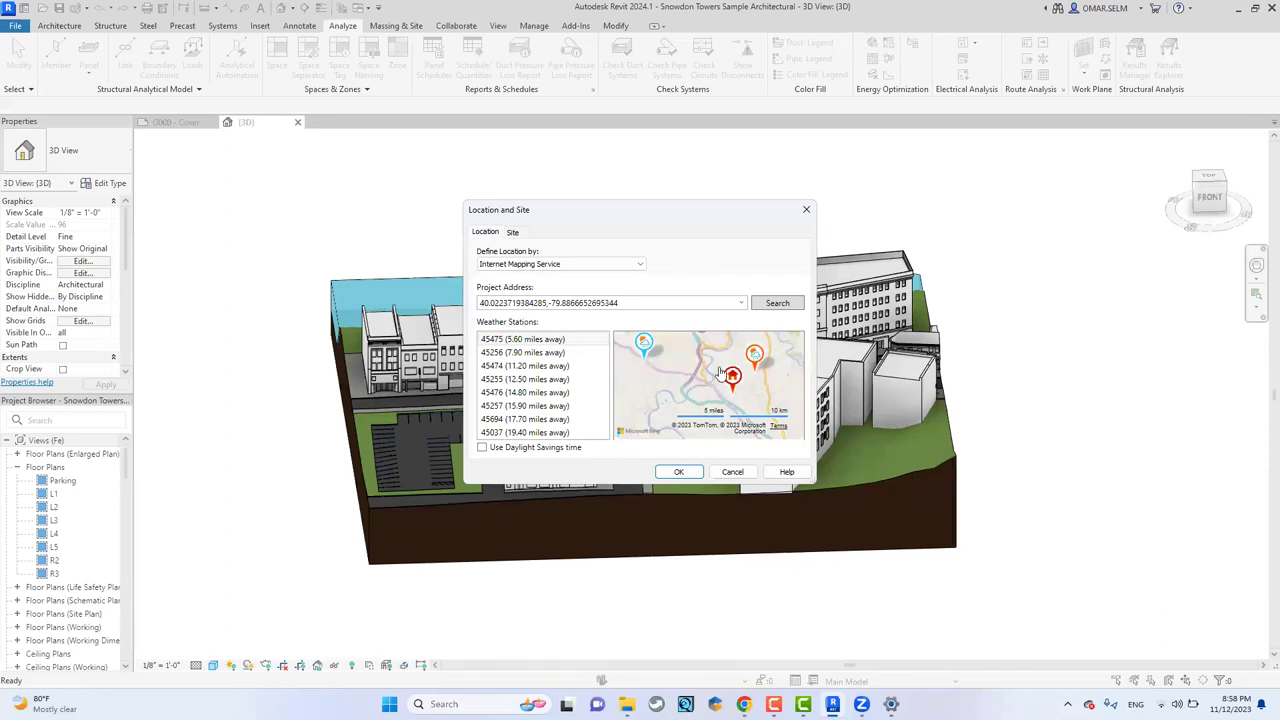
{"action": "scroll", "coordinate": [680, 385], "scroll_direction": "down", "scroll_amount": 5}
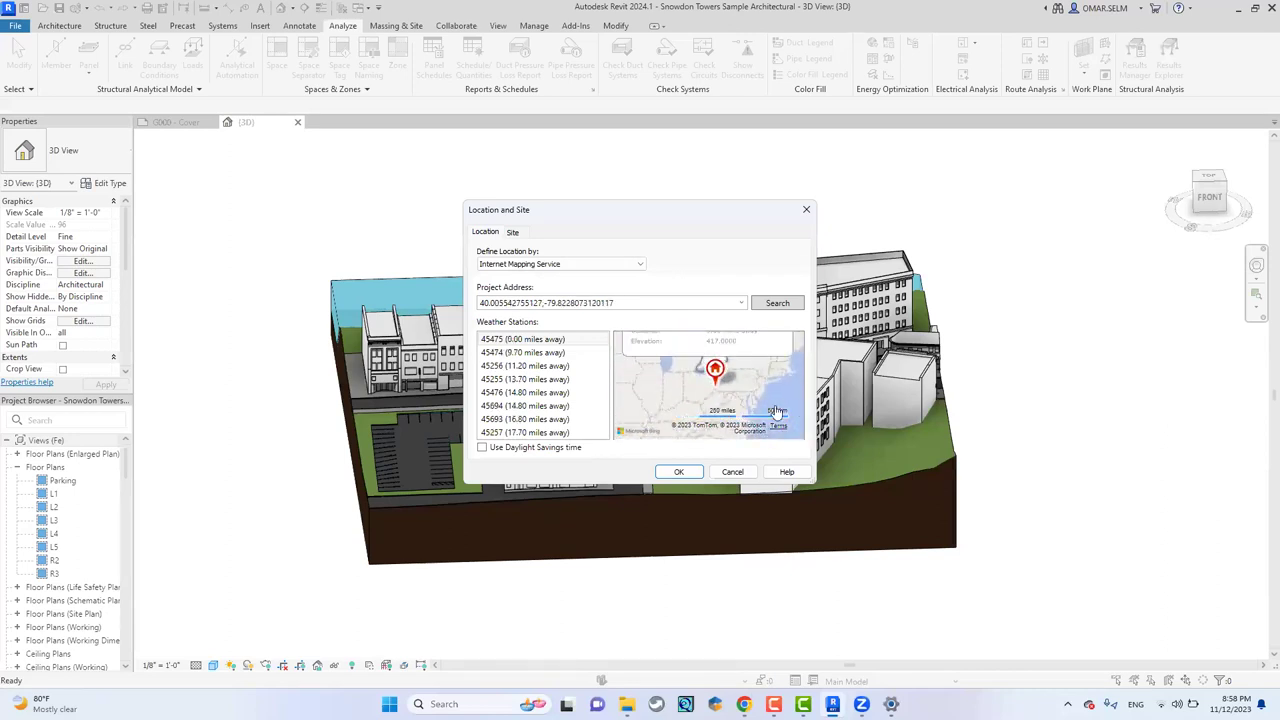
{"action": "scroll", "coordinate": [660, 395], "scroll_direction": "down", "scroll_amount": 2}
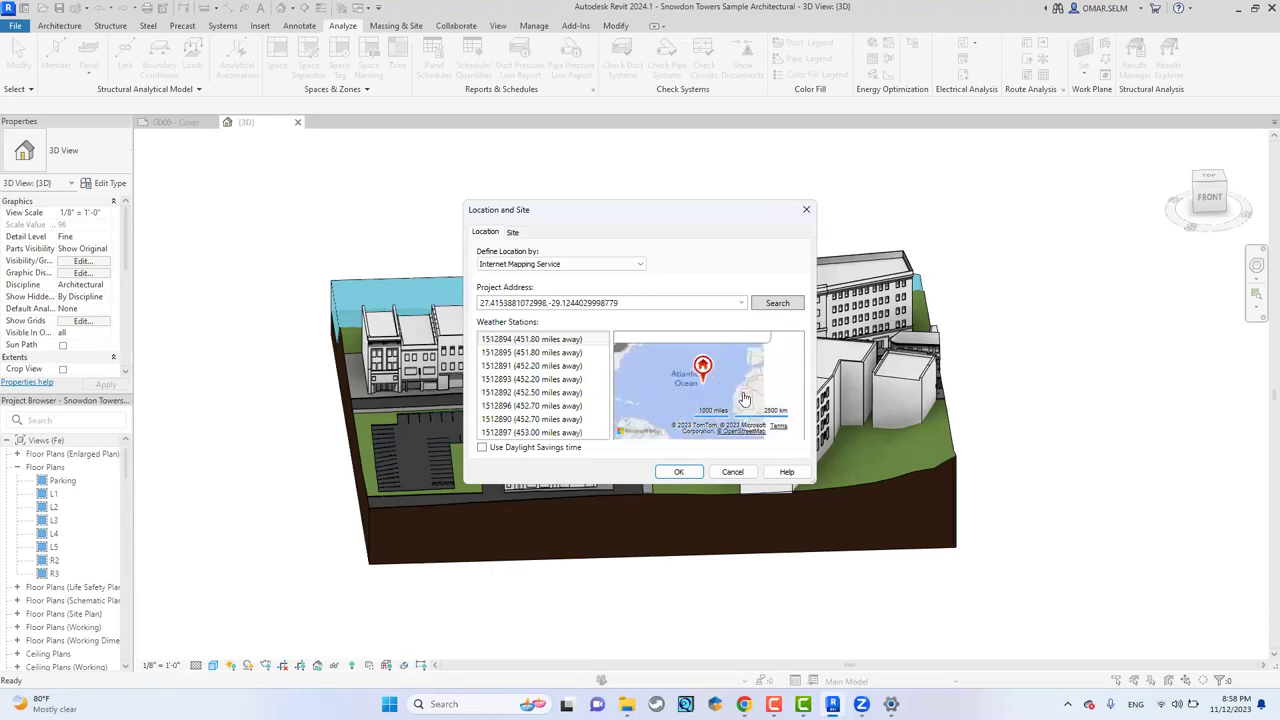
{"action": "scroll", "coordinate": [758, 398], "scroll_direction": "down", "scroll_amount": 1}
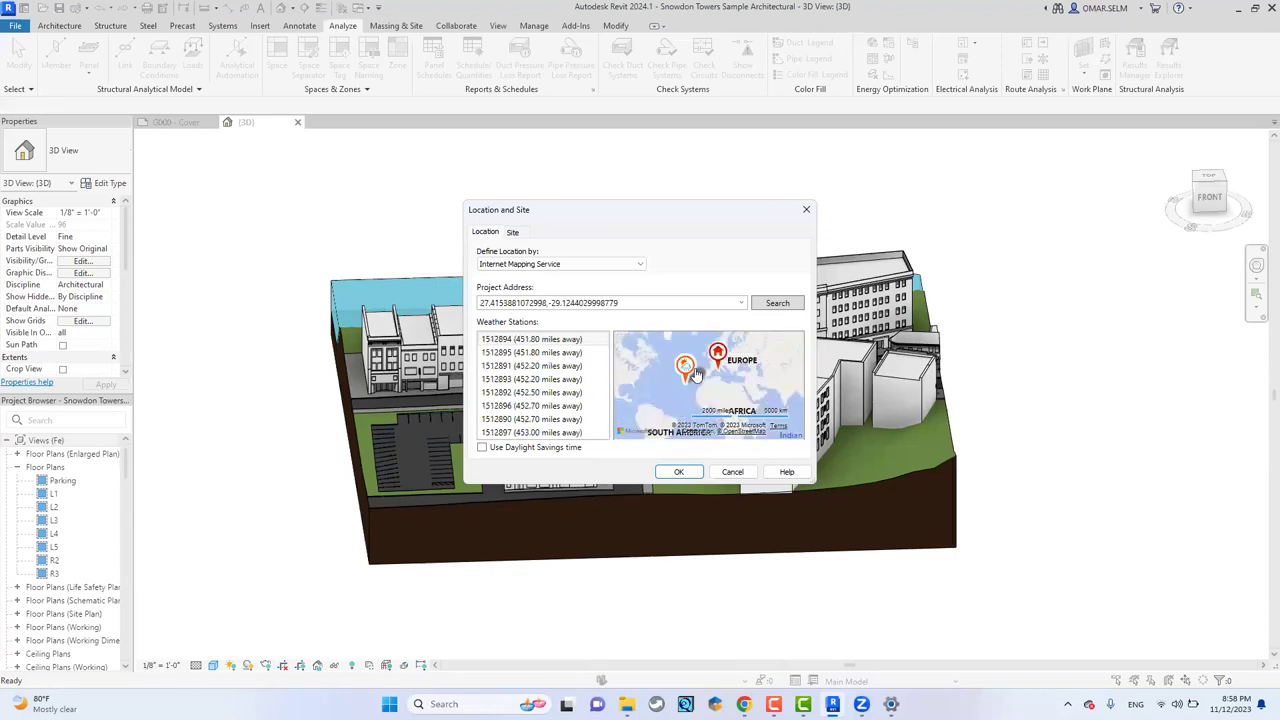
- Define the project location by Get Location From Survey Point, and close Location and Site without applying it
{"action": "left_click", "coordinate": [560, 264]}
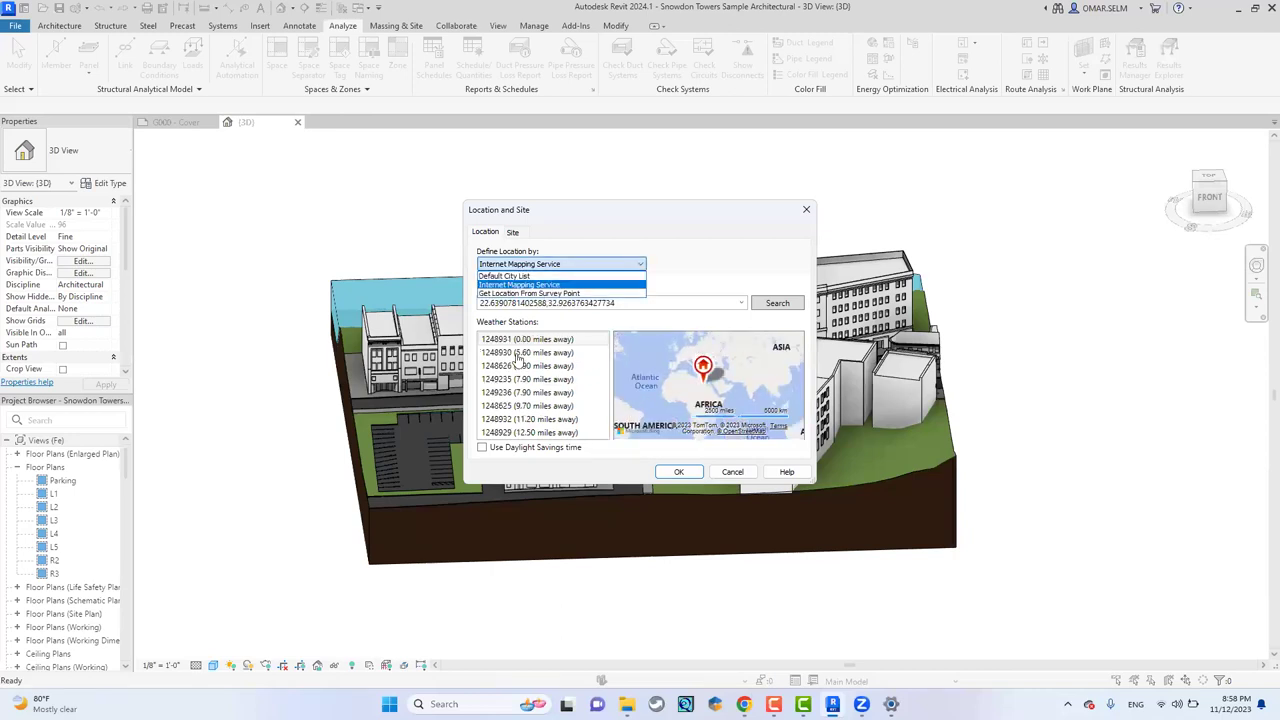
{"action": "left_click", "coordinate": [528, 293]}
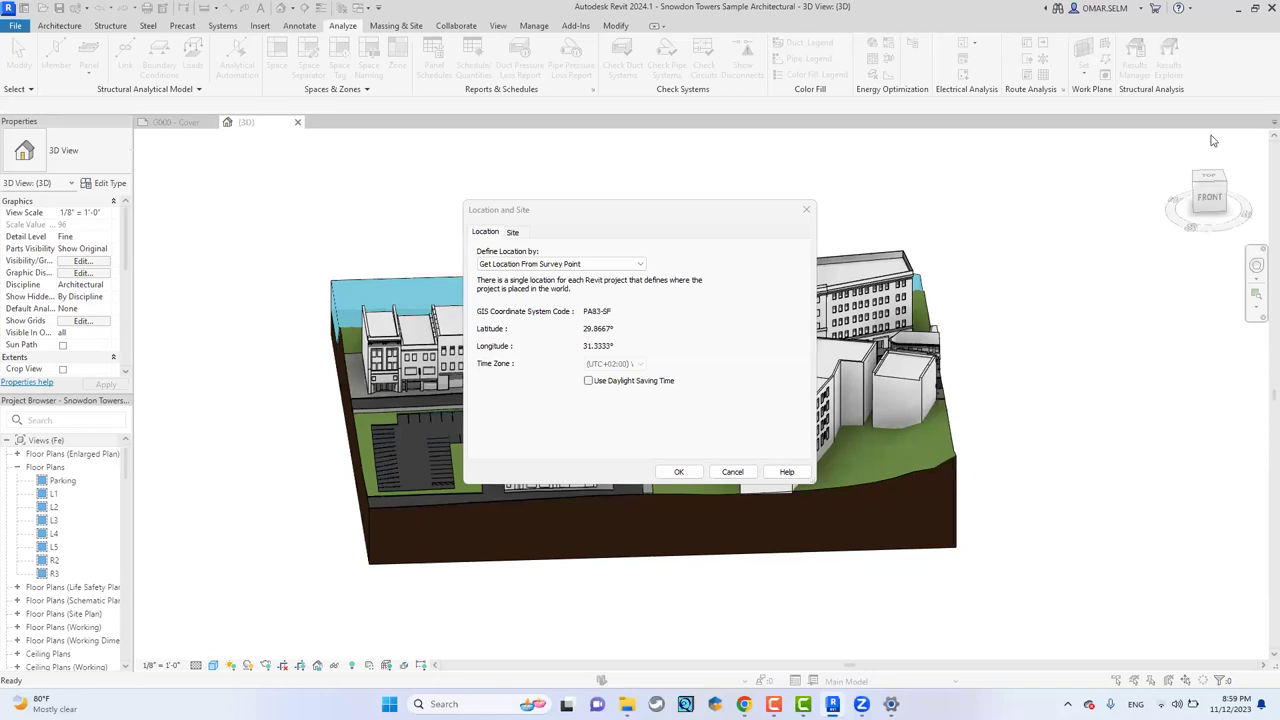
{"action": "left_click", "coordinate": [806, 212]}
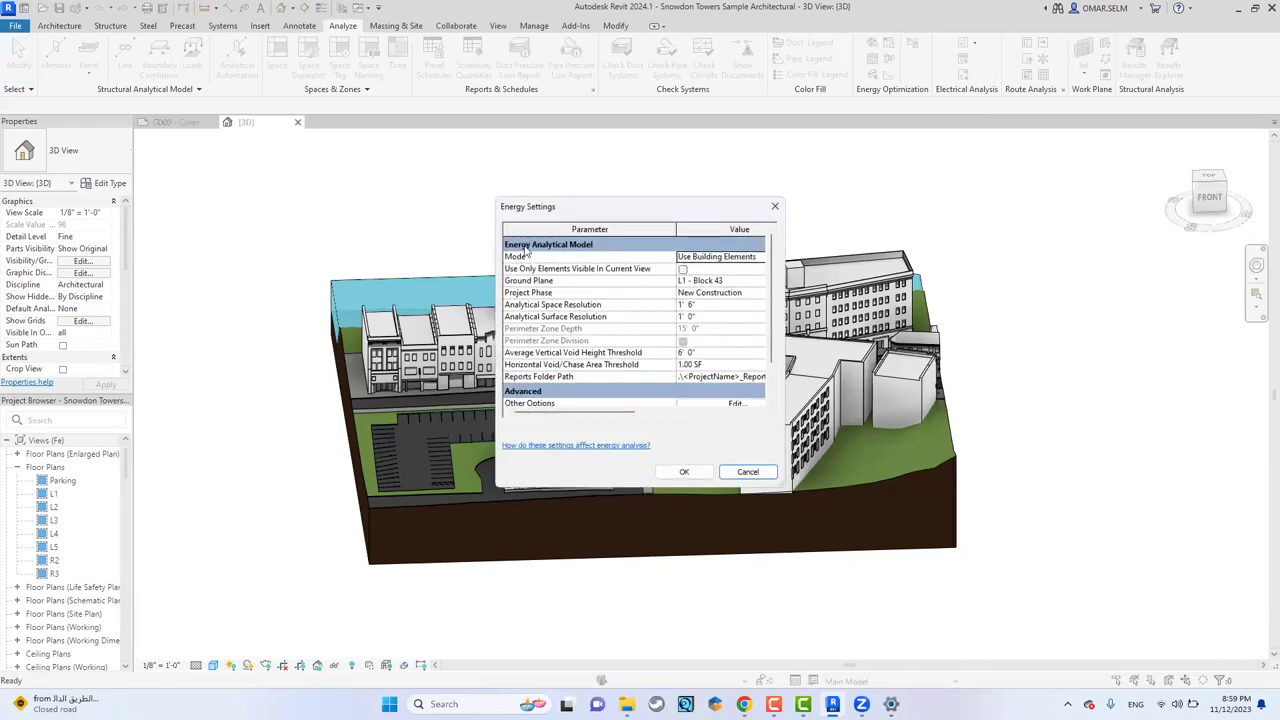
- Enlarge the Energy Settings dialog, examine the energy analytical model parameters and their units, and close it
{"action": "left_click_drag", "start_coordinate": [578, 210], "coordinate": [519, 130]}
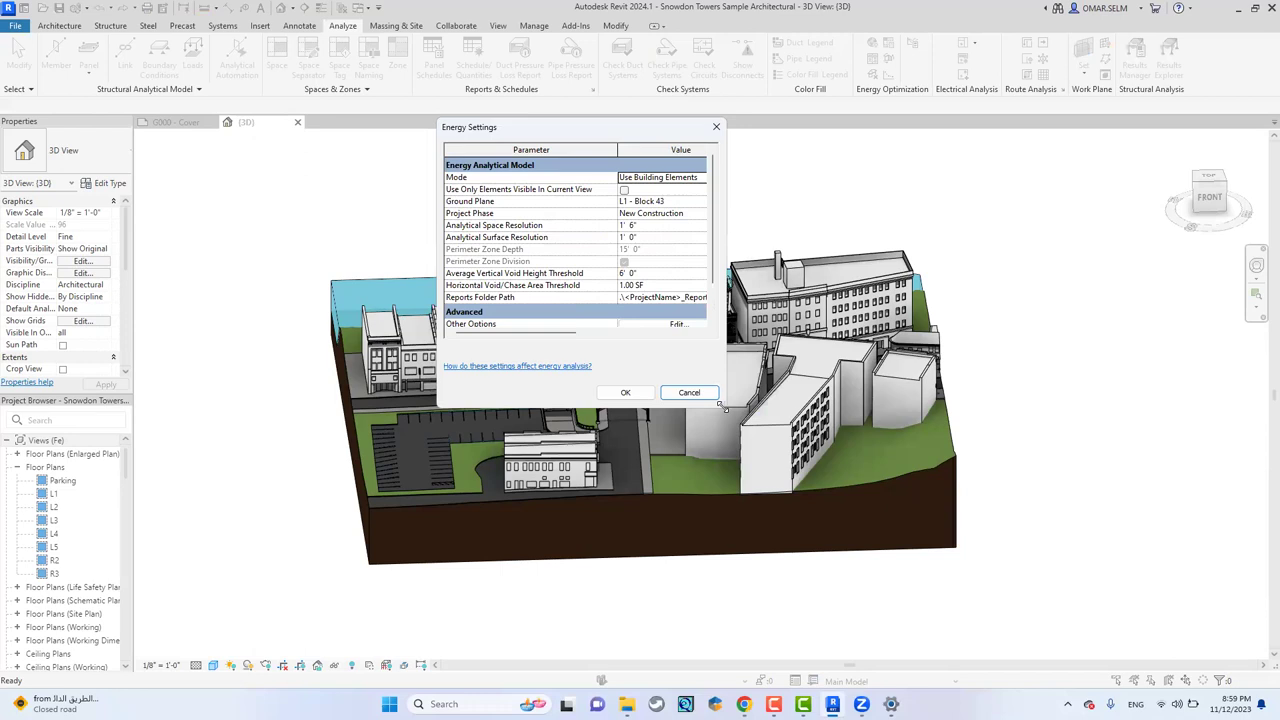
{"action": "left_click_drag", "start_coordinate": [719, 404], "coordinate": [856, 533]}
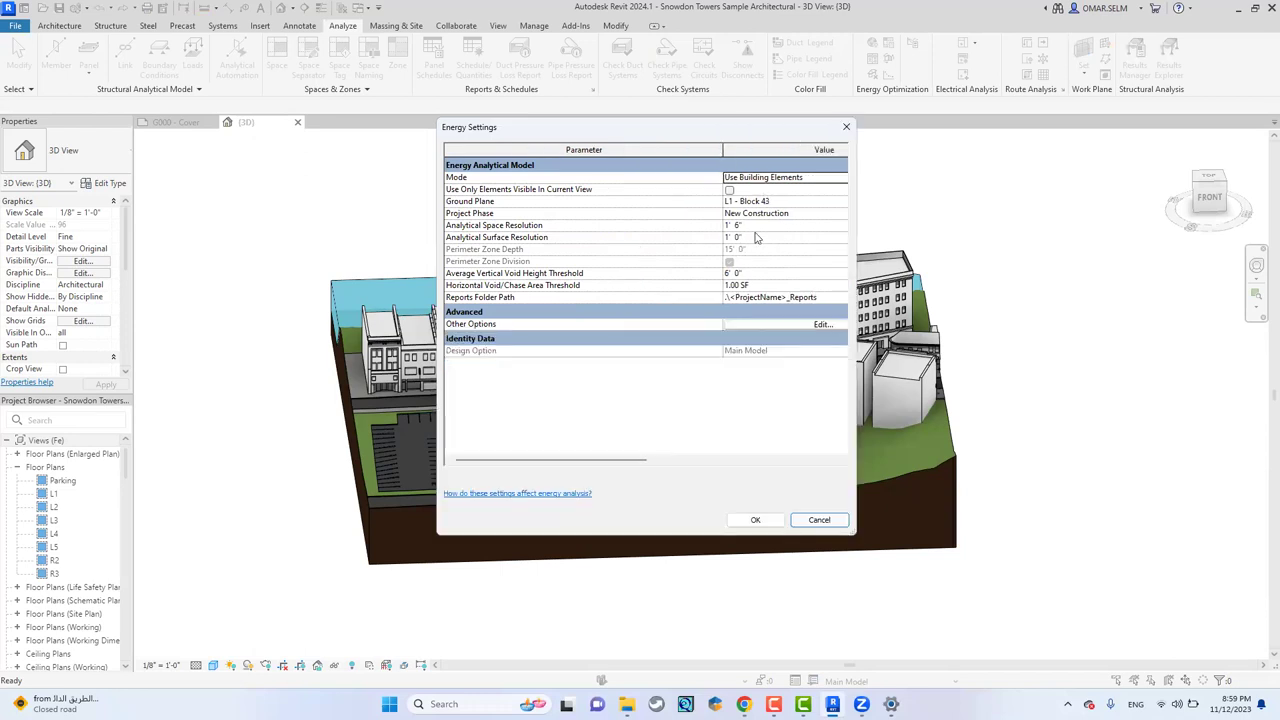
{"action": "left_click", "coordinate": [846, 127]}
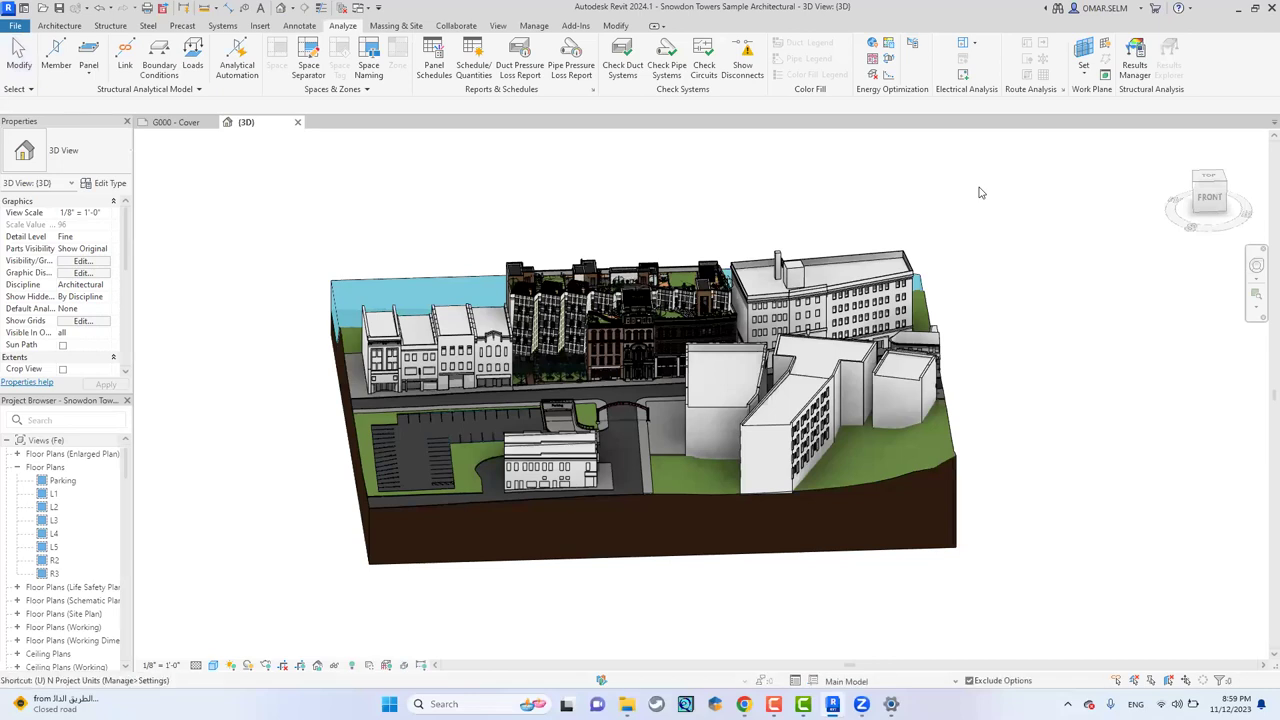
- Set the project's length units to meters in Project Units
{"action": "key", "text": "u"}
{"action": "key", "text": "n"}
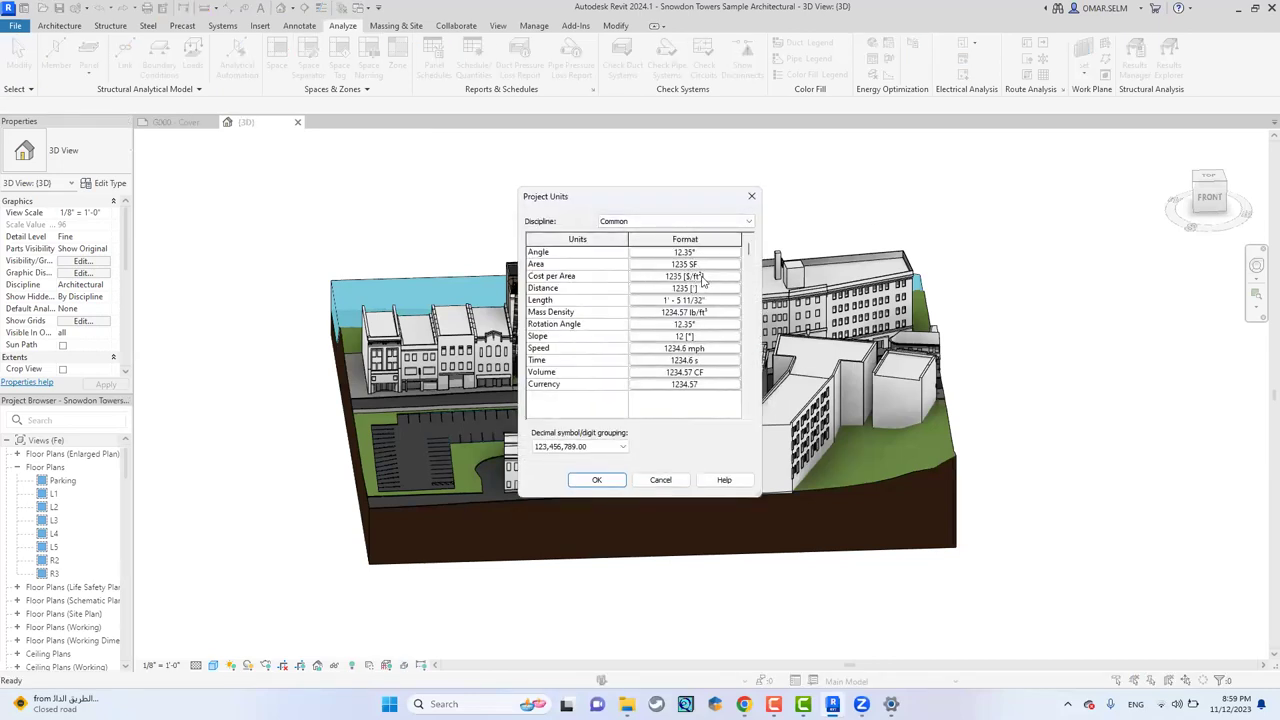
{"action": "left_click", "coordinate": [686, 305]}
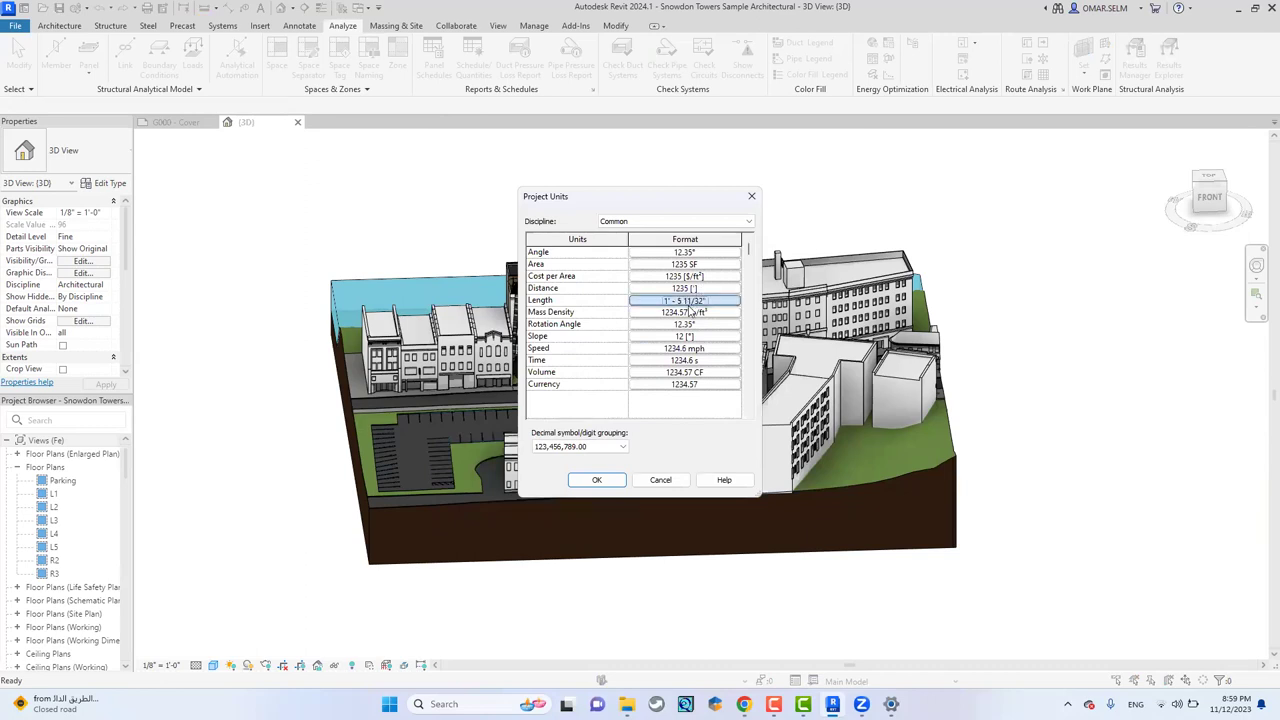
{"action": "left_click", "coordinate": [640, 278]}
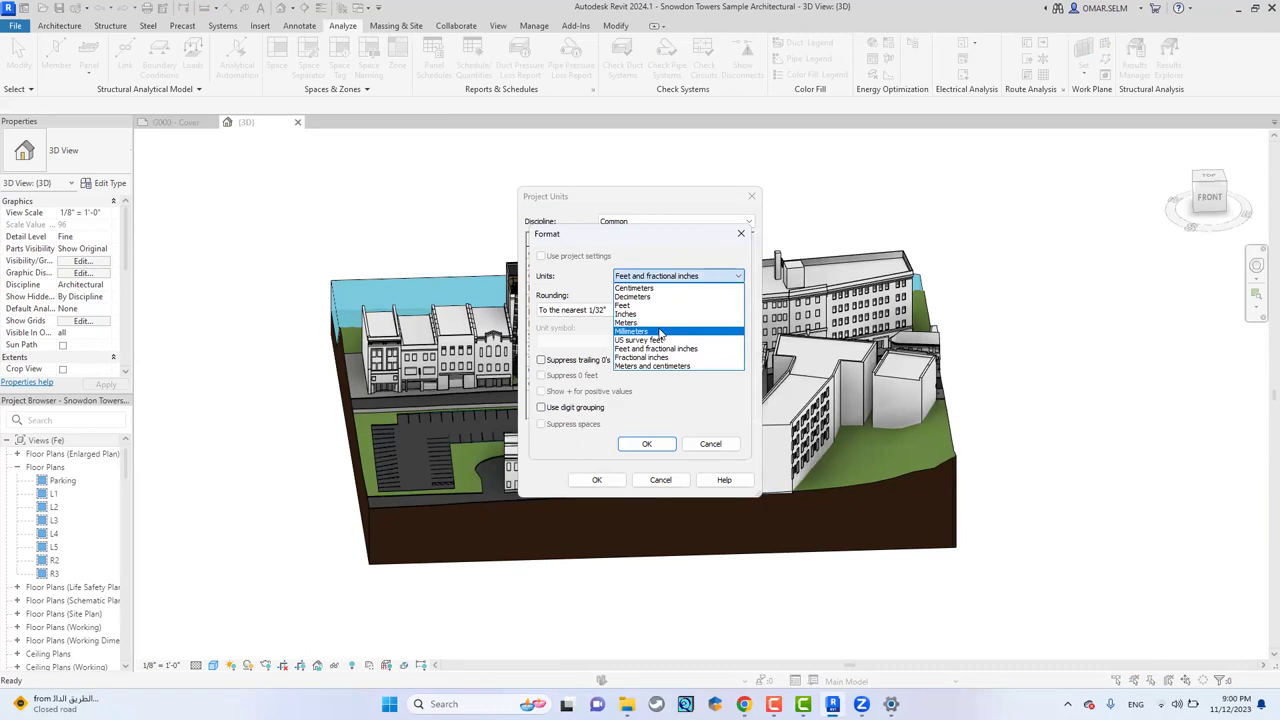
{"action": "left_click", "coordinate": [652, 331]}
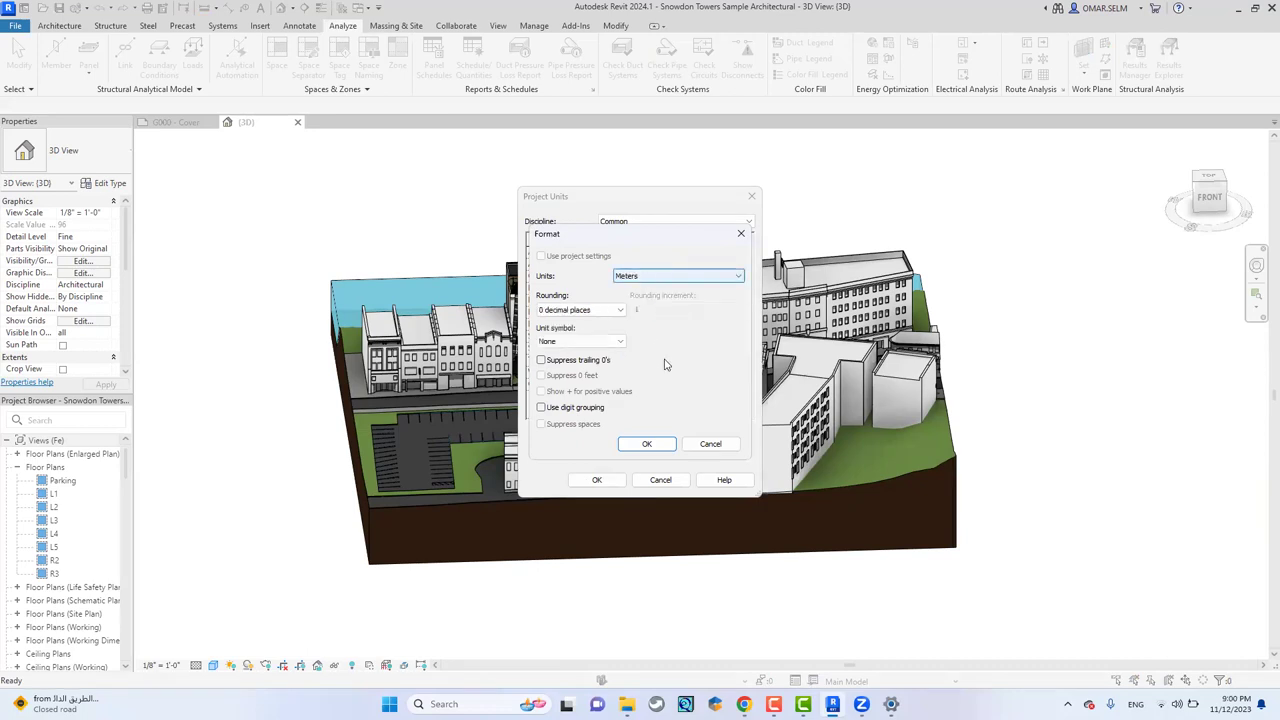
{"action": "left_click", "coordinate": [646, 443]}
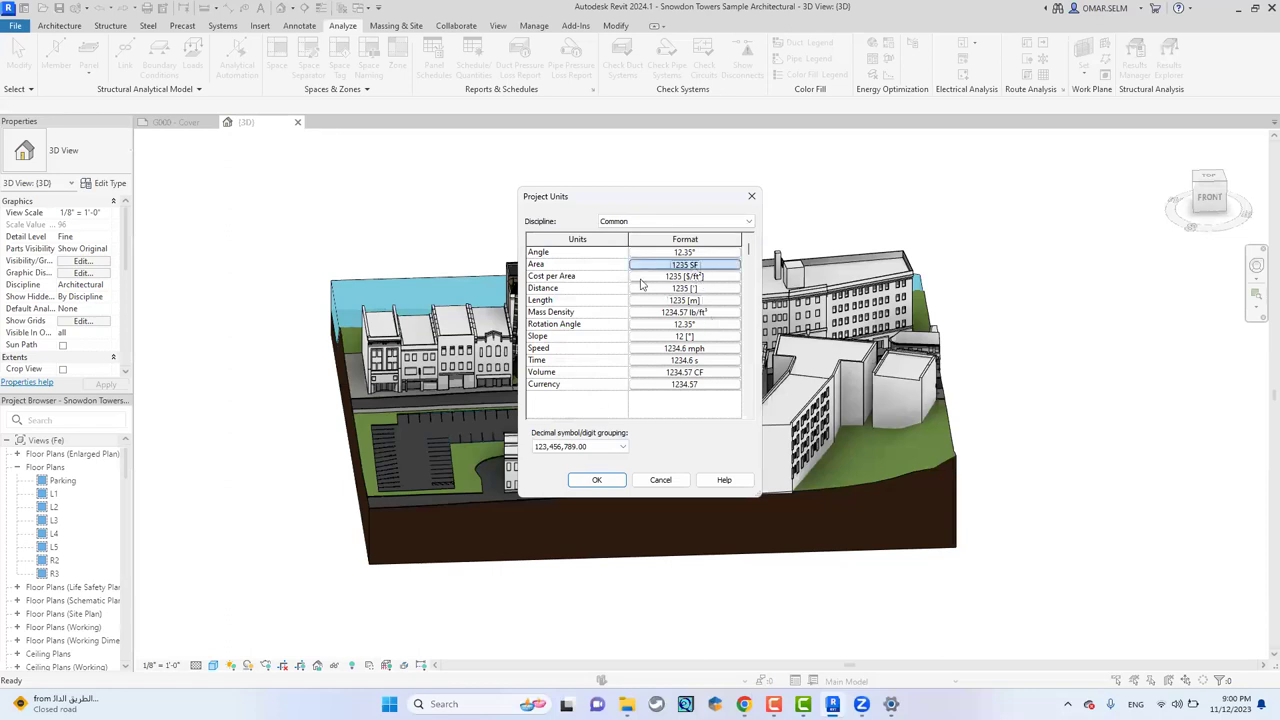
- Set the project's area units to square meters and apply the project units, leaving the mass density format as it is
{"action": "left_click", "coordinate": [685, 264]}
{"action": "left_click", "coordinate": [678, 276]}
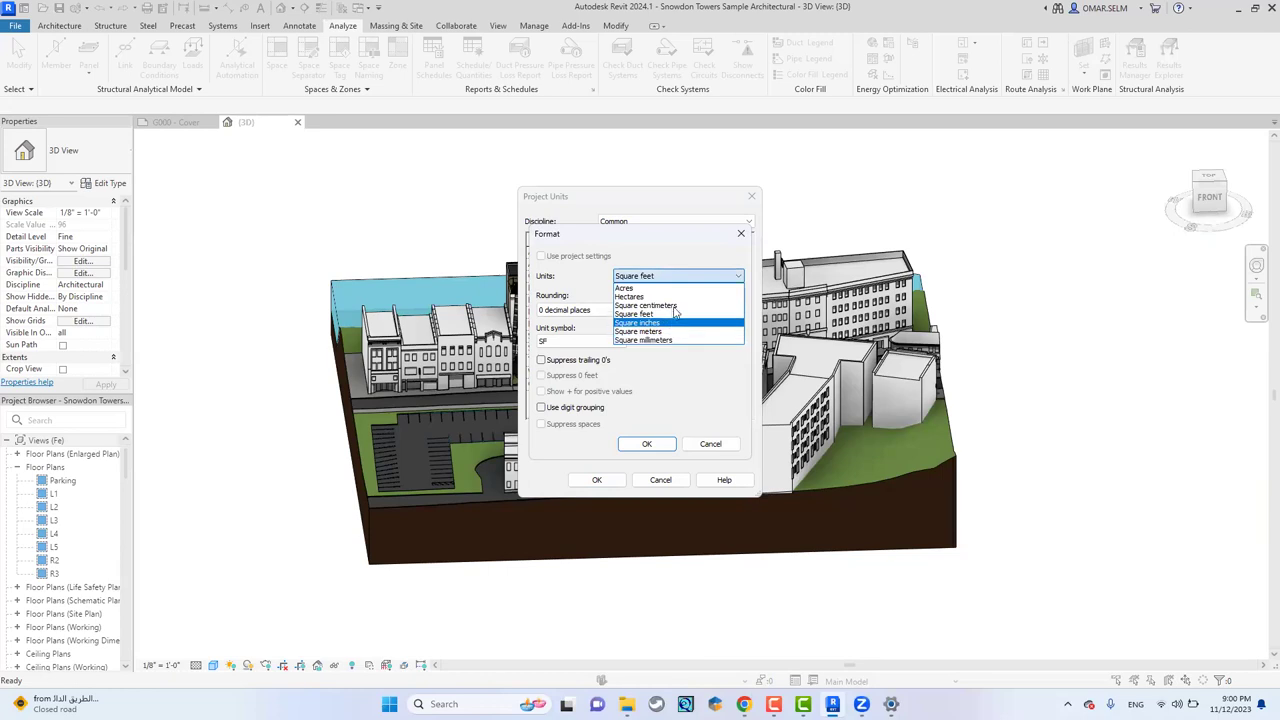
{"action": "left_click", "coordinate": [686, 331]}
{"action": "left_click", "coordinate": [650, 443]}
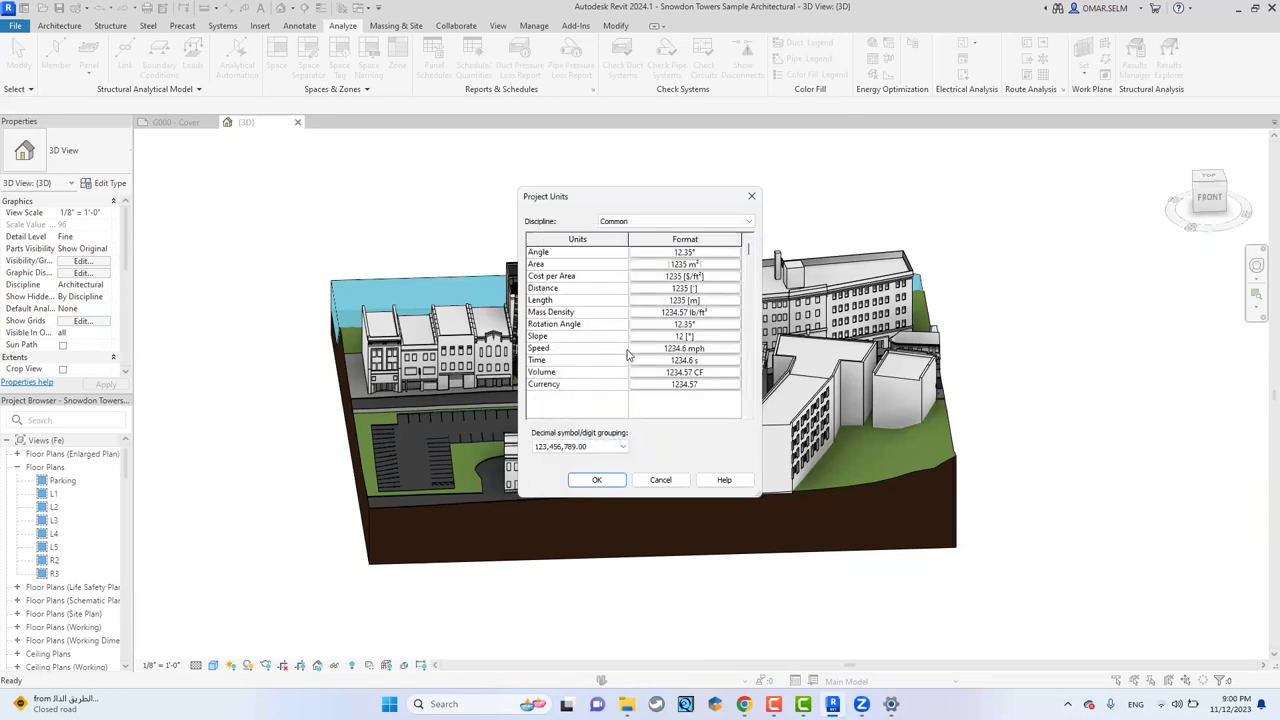
{"action": "left_click", "coordinate": [700, 312]}
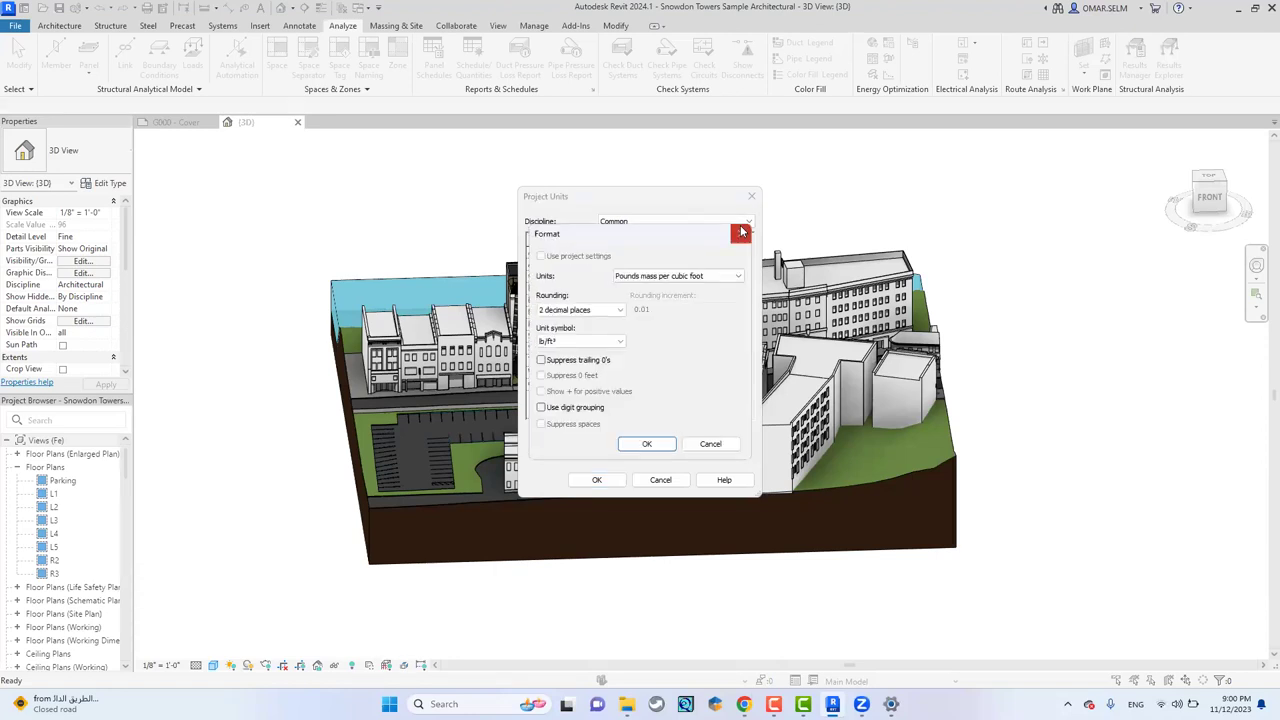
{"action": "left_click", "coordinate": [741, 233]}
{"action": "left_click", "coordinate": [597, 480]}
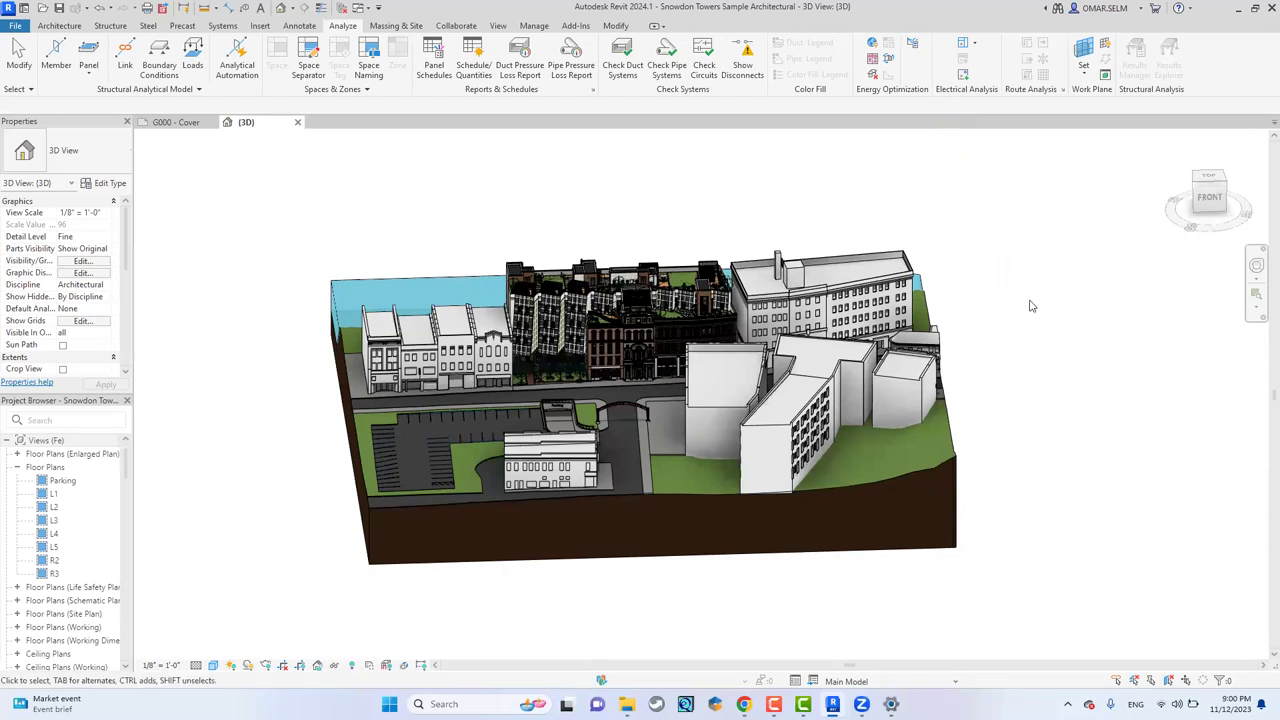
- Review the Mode options of the energy analytical model in Energy Settings and narrow the Parameter column to show the values
{"action": "left_click", "coordinate": [912, 44]}
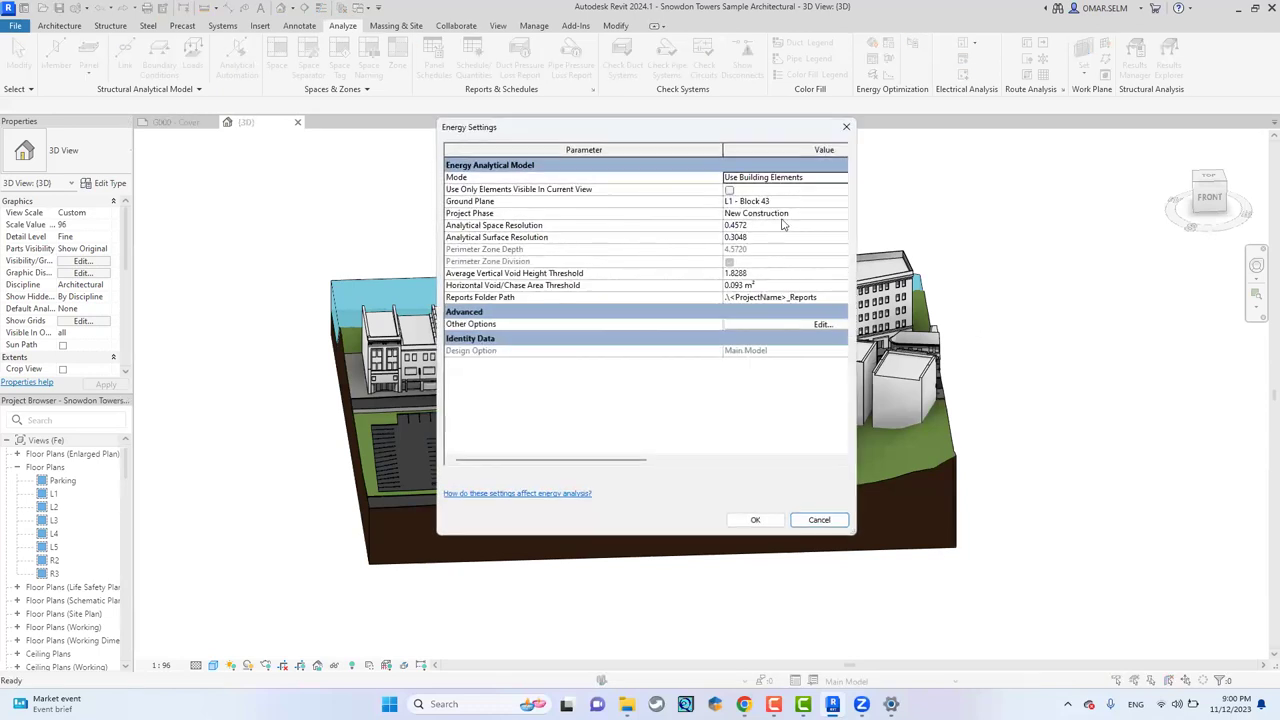
{"action": "left_click", "coordinate": [845, 180]}
{"action": "left_click", "coordinate": [843, 180]}
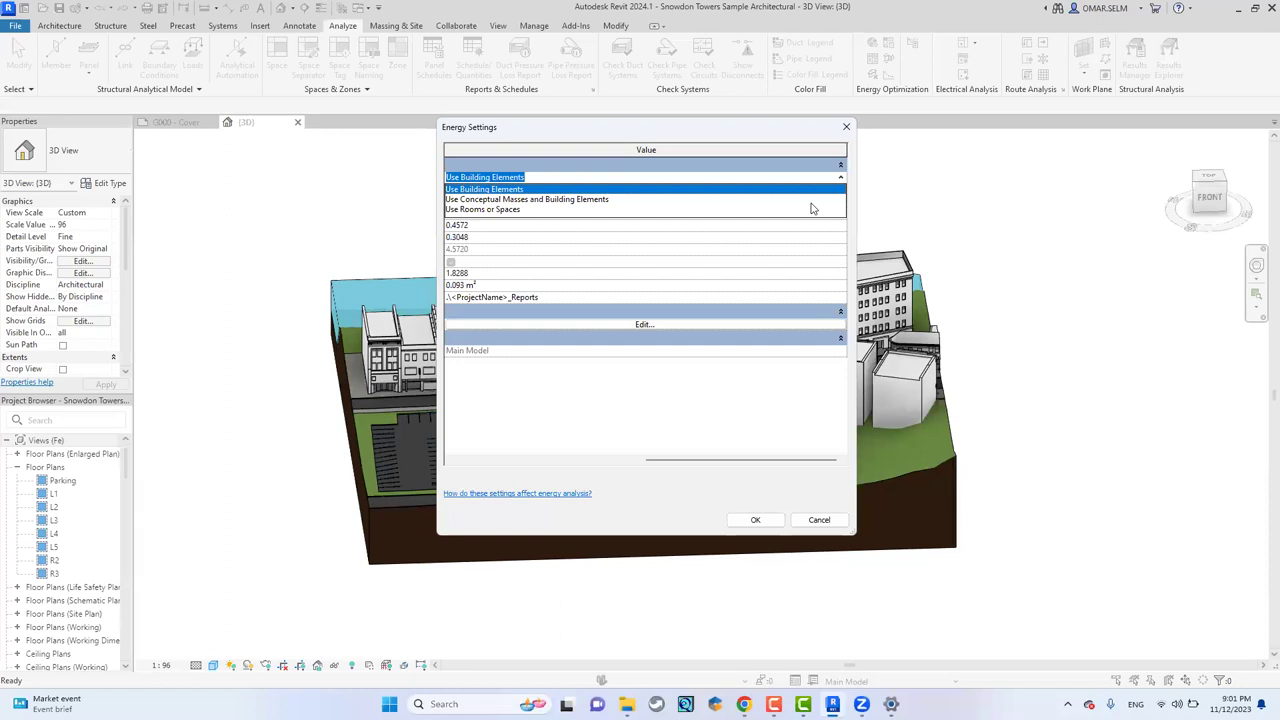
{"action": "left_click", "coordinate": [684, 177]}
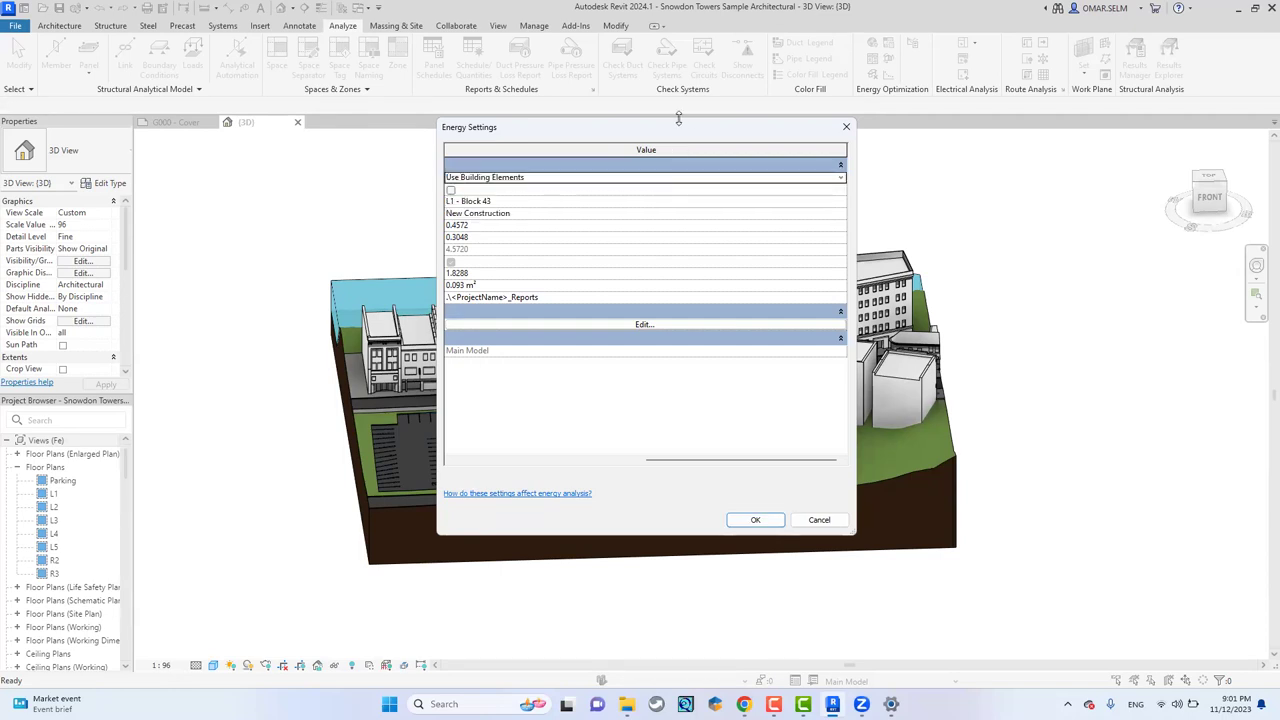
{"action": "left_click", "coordinate": [590, 461]}
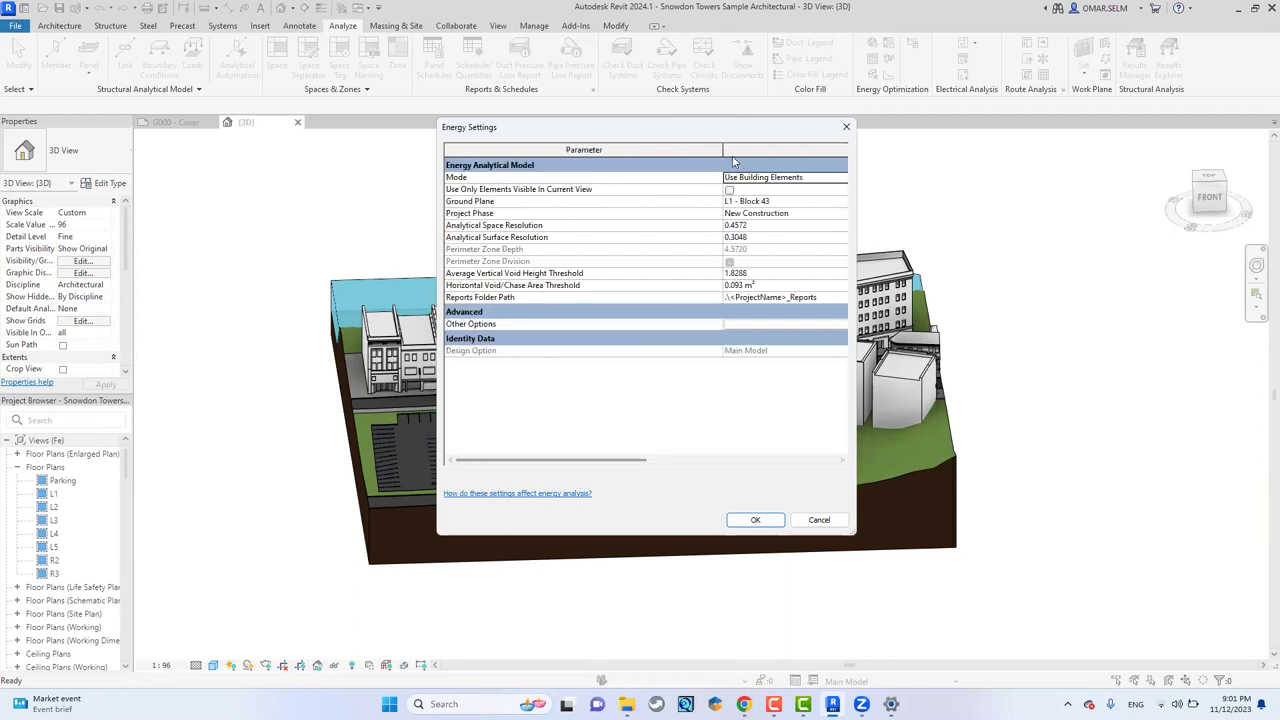
{"action": "left_click_drag", "start_coordinate": [724, 150], "coordinate": [633, 150]}
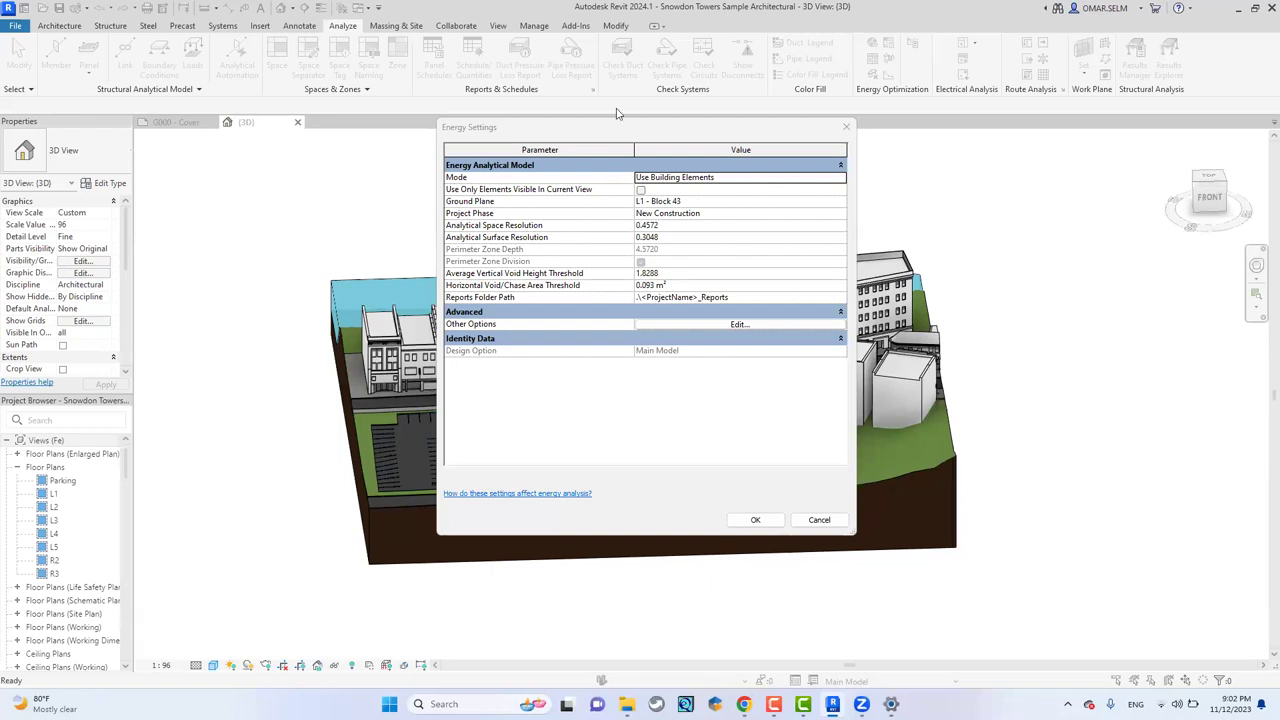
- Select the Analytical Space Resolution value, open the Revit online help, and skim its Instance Properties Reference page
{"action": "left_click", "coordinate": [737, 226]}
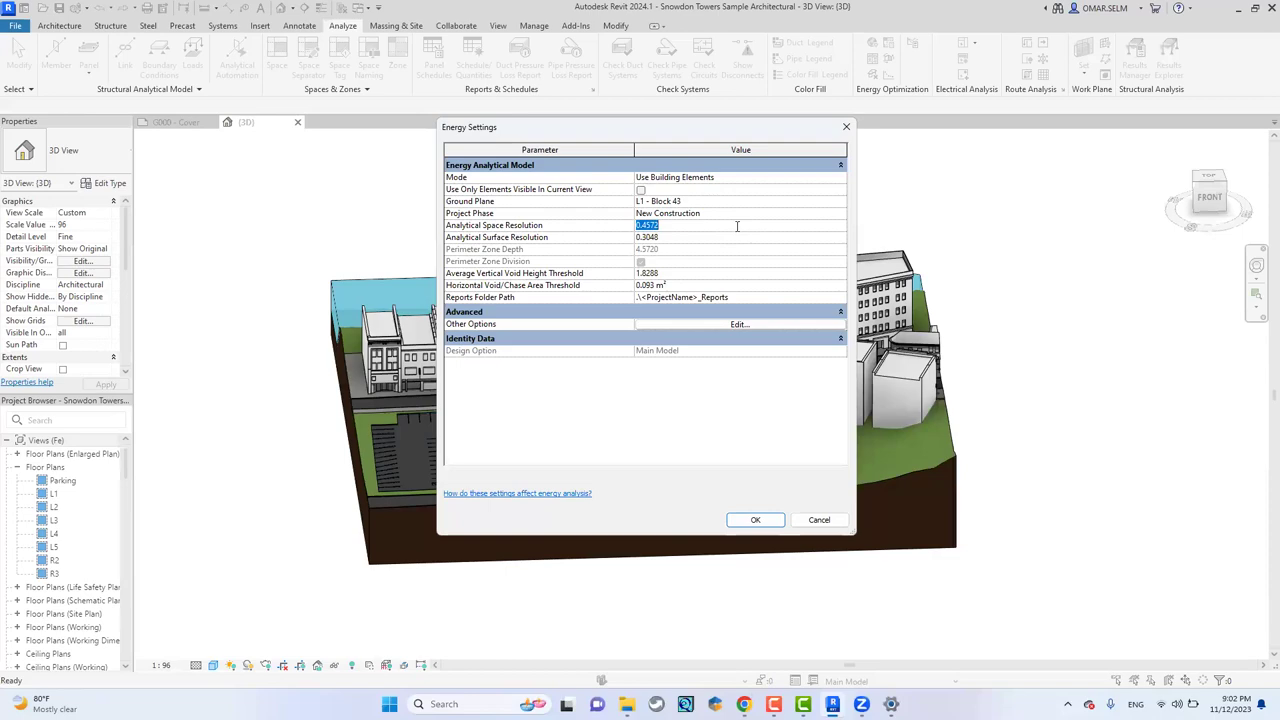
{"action": "key", "text": "F1"}
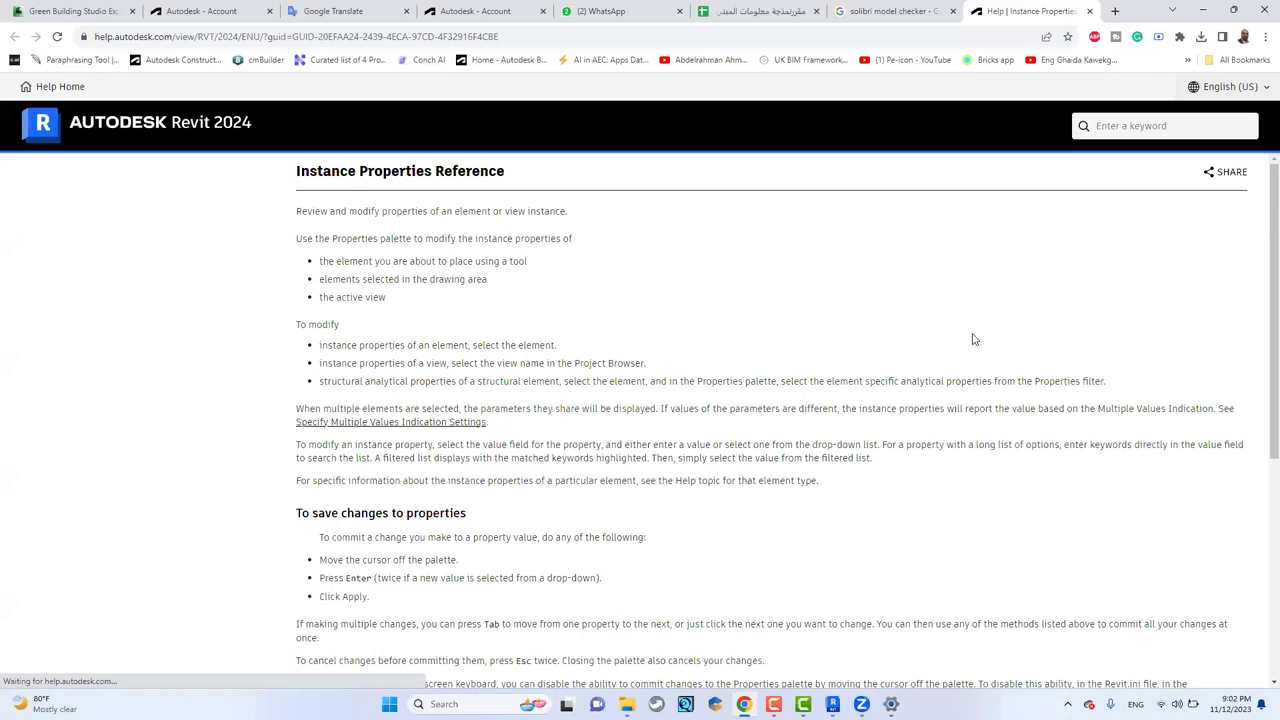
{"action": "scroll", "coordinate": [972, 338], "scroll_direction": "down", "scroll_amount": 5}
{"action": "scroll", "coordinate": [972, 330], "scroll_direction": "up", "scroll_amount": 5}
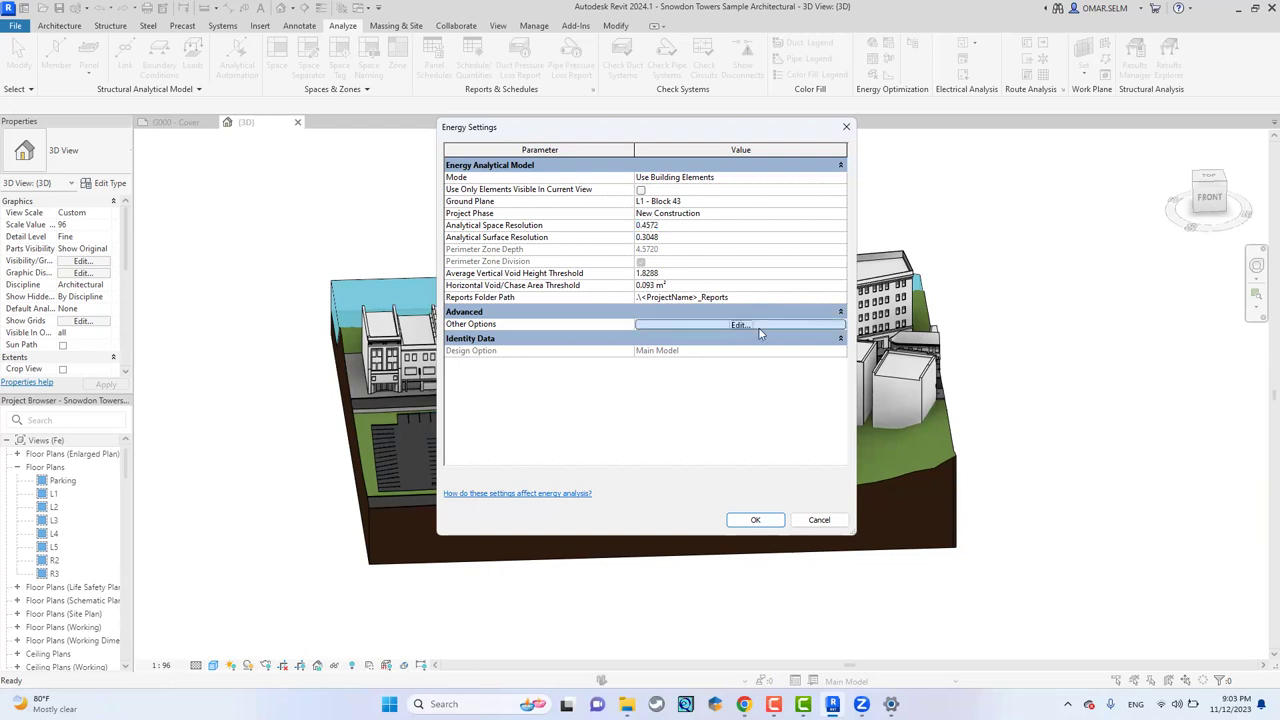
- Open the Other Options of Energy Settings and set Export Complexity to Simple in Advanced Energy Settings
{"action": "left_click", "coordinate": [760, 325]}
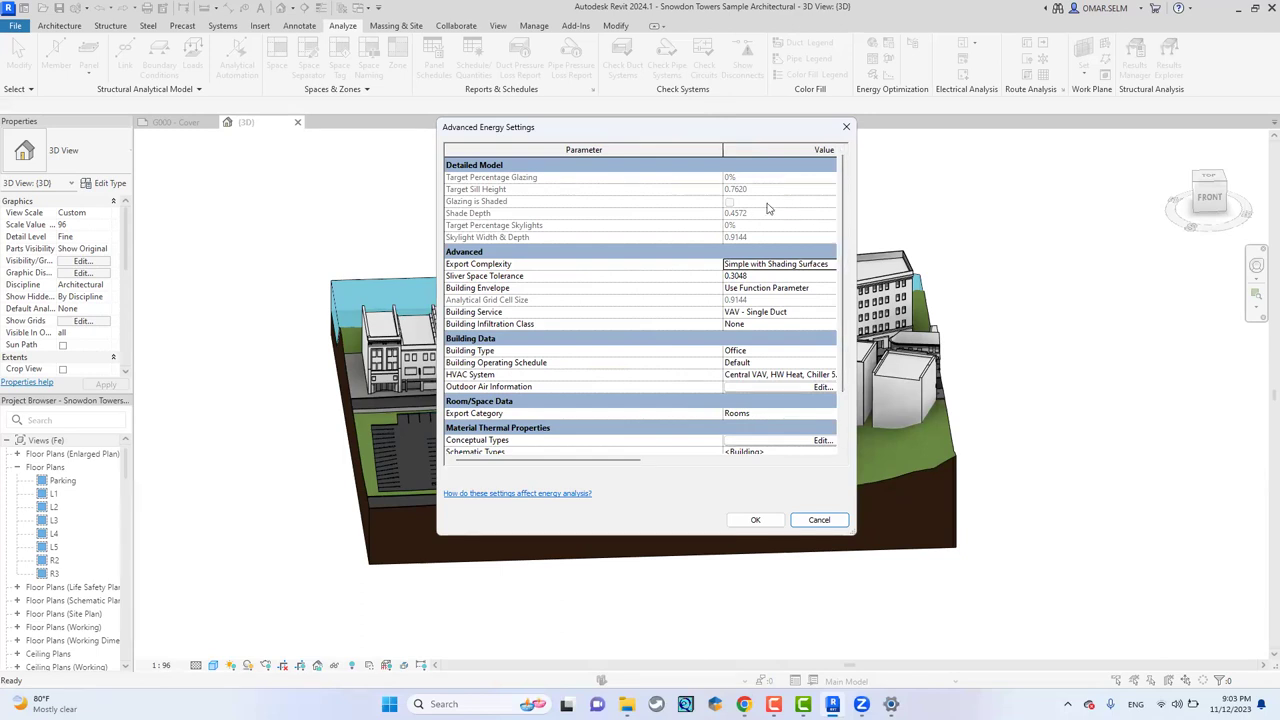
{"action": "left_click_drag", "start_coordinate": [843, 131], "coordinate": [873, 128]}
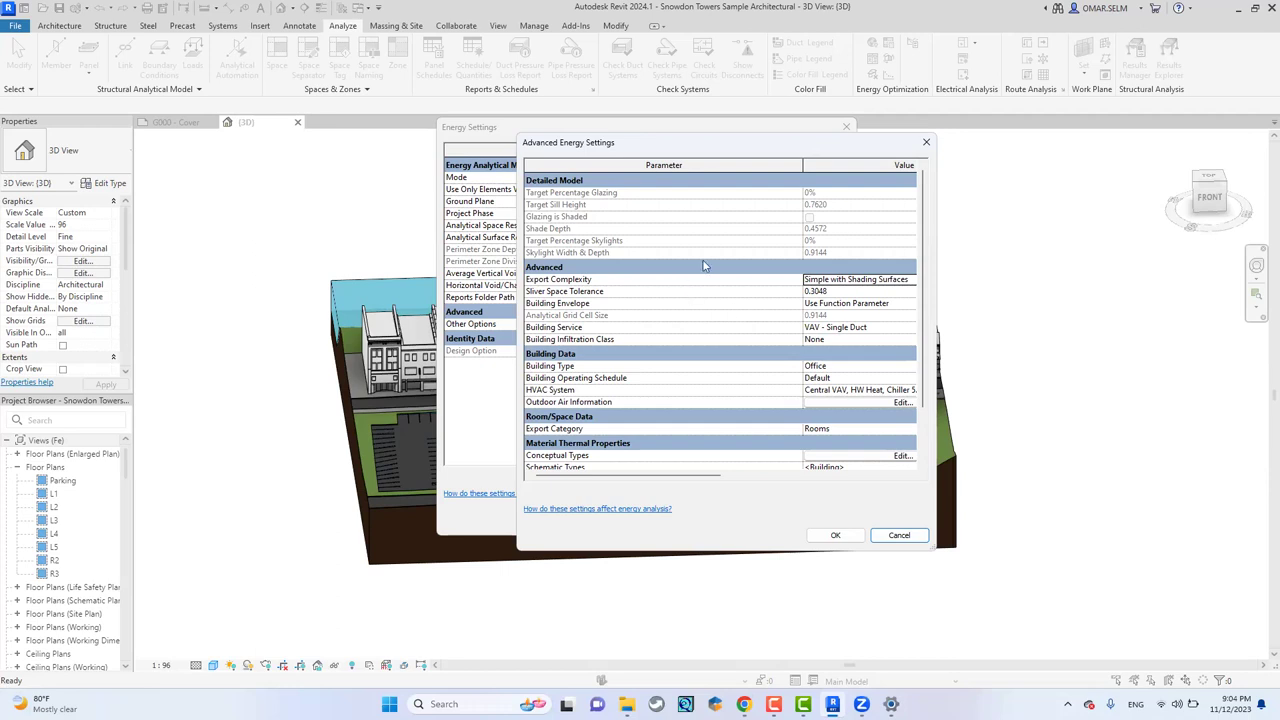
{"action": "left_click", "coordinate": [915, 281]}
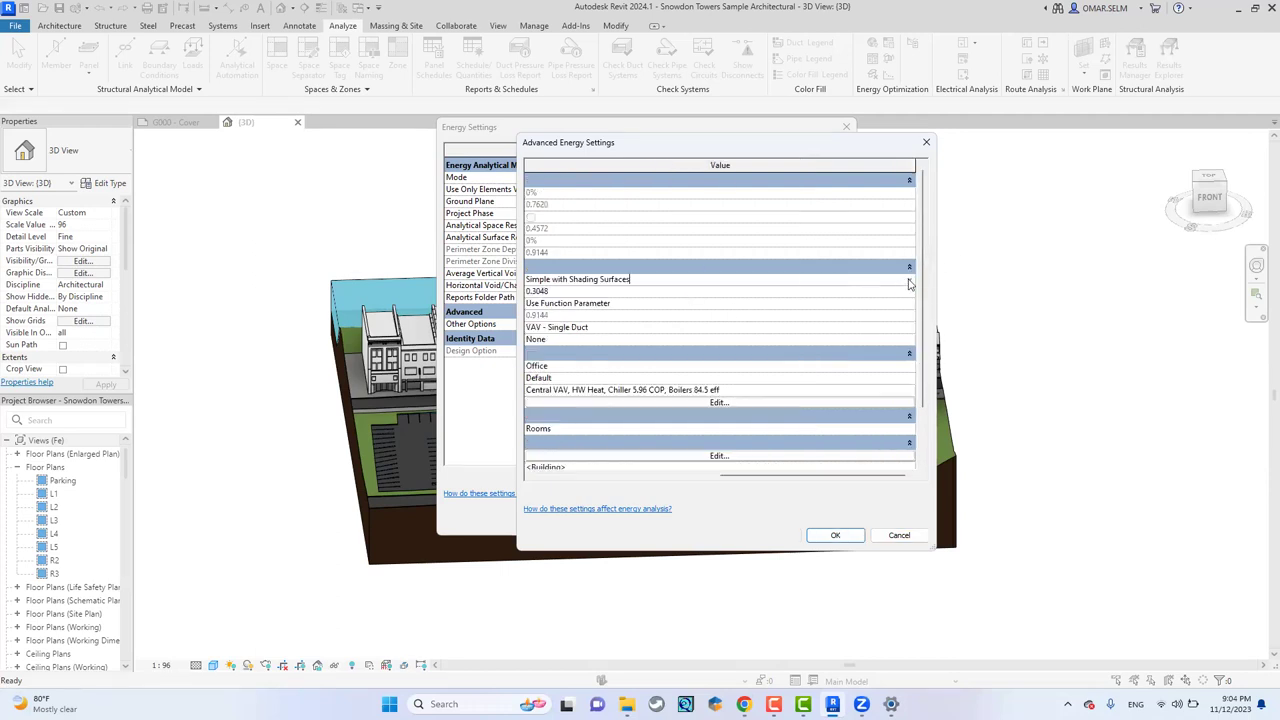
{"action": "left_click", "coordinate": [908, 282]}
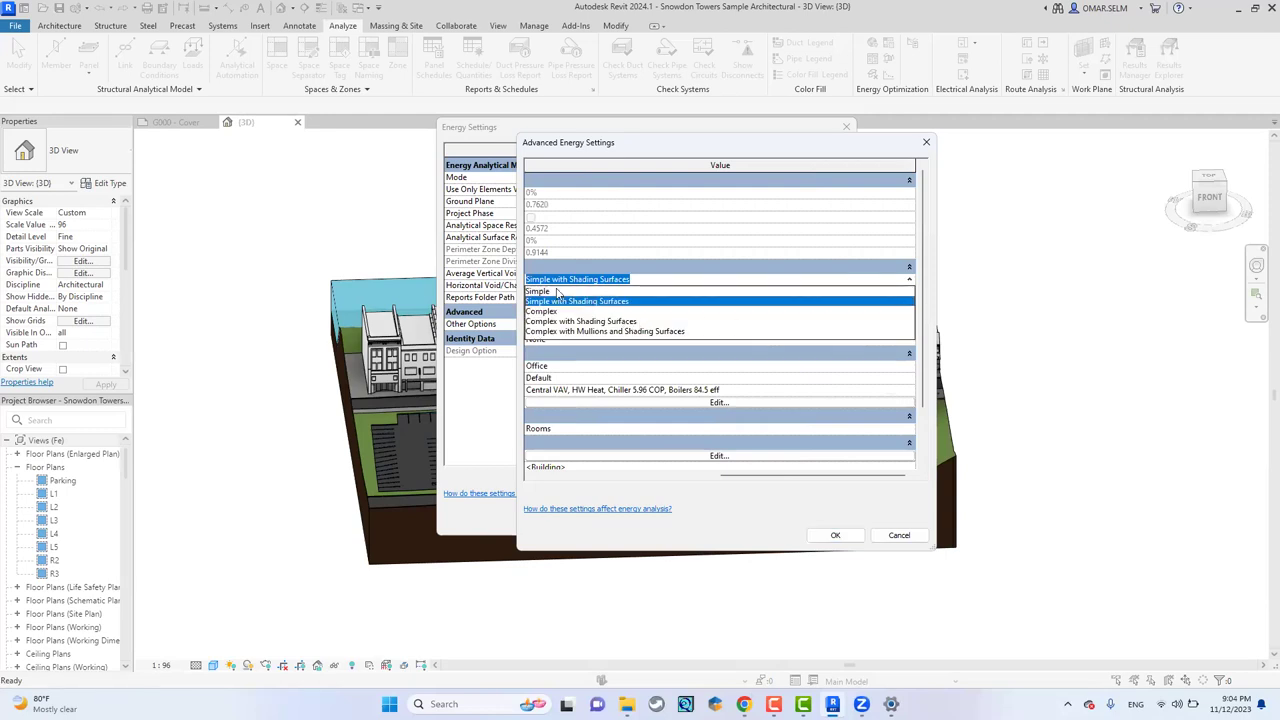
{"action": "left_click", "coordinate": [560, 291]}
{"action": "left_click", "coordinate": [643, 476]}
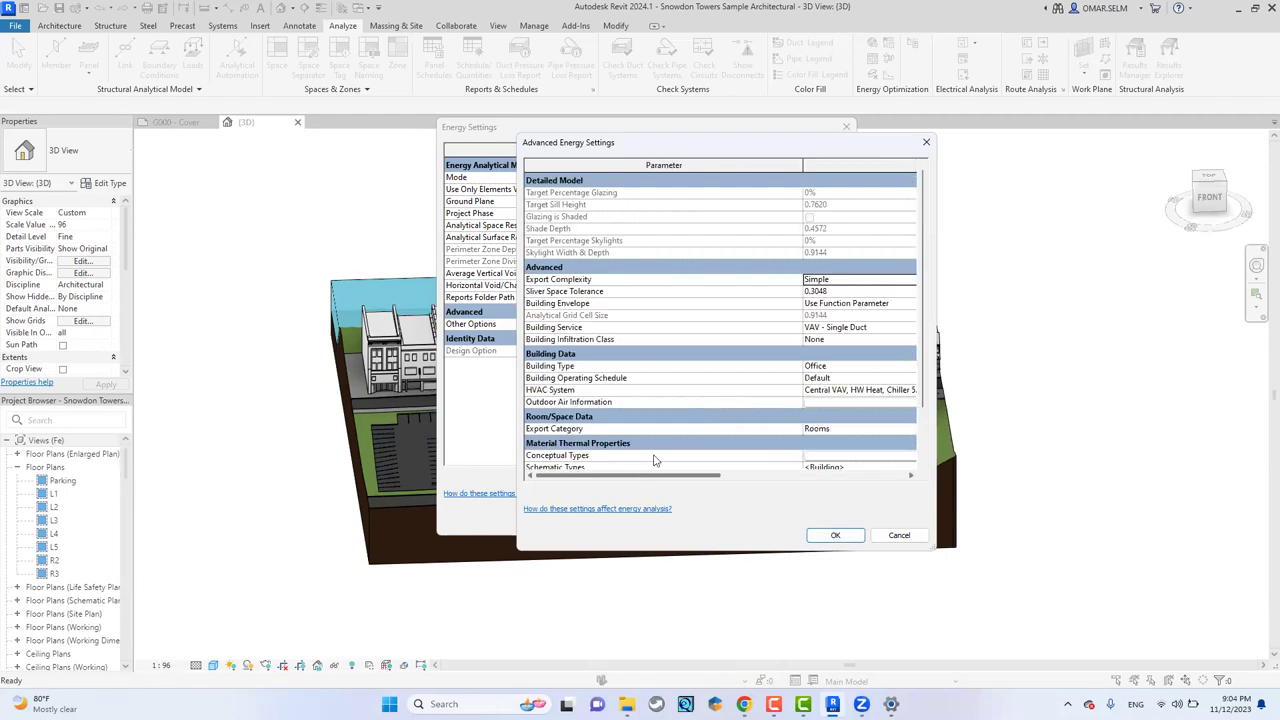
- Review the Building Envelope options in Advanced Energy Settings, widen the dialog and narrow the Parameter column to show the full values
{"action": "left_click", "coordinate": [911, 311]}
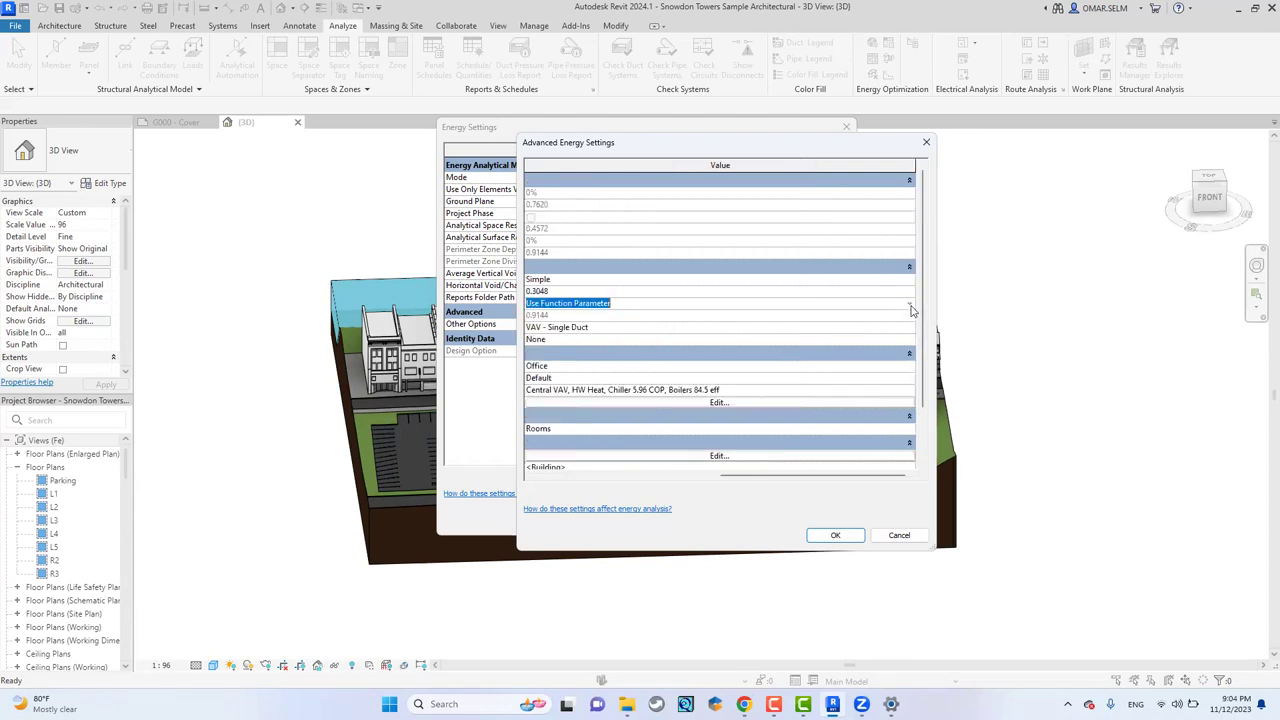
{"action": "left_click", "coordinate": [910, 308]}
{"action": "left_click", "coordinate": [911, 314]}
{"action": "left_click_drag", "start_coordinate": [512, 282], "coordinate": [145, 282]}
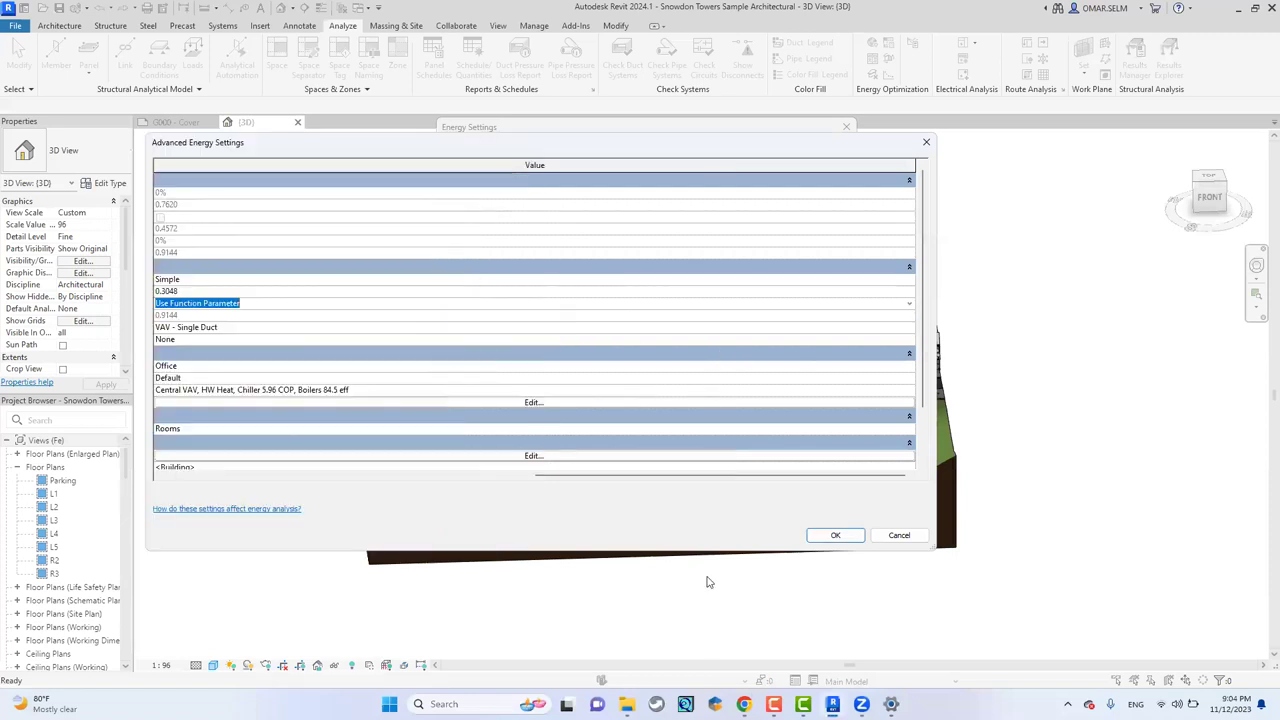
{"action": "left_click", "coordinate": [531, 480]}
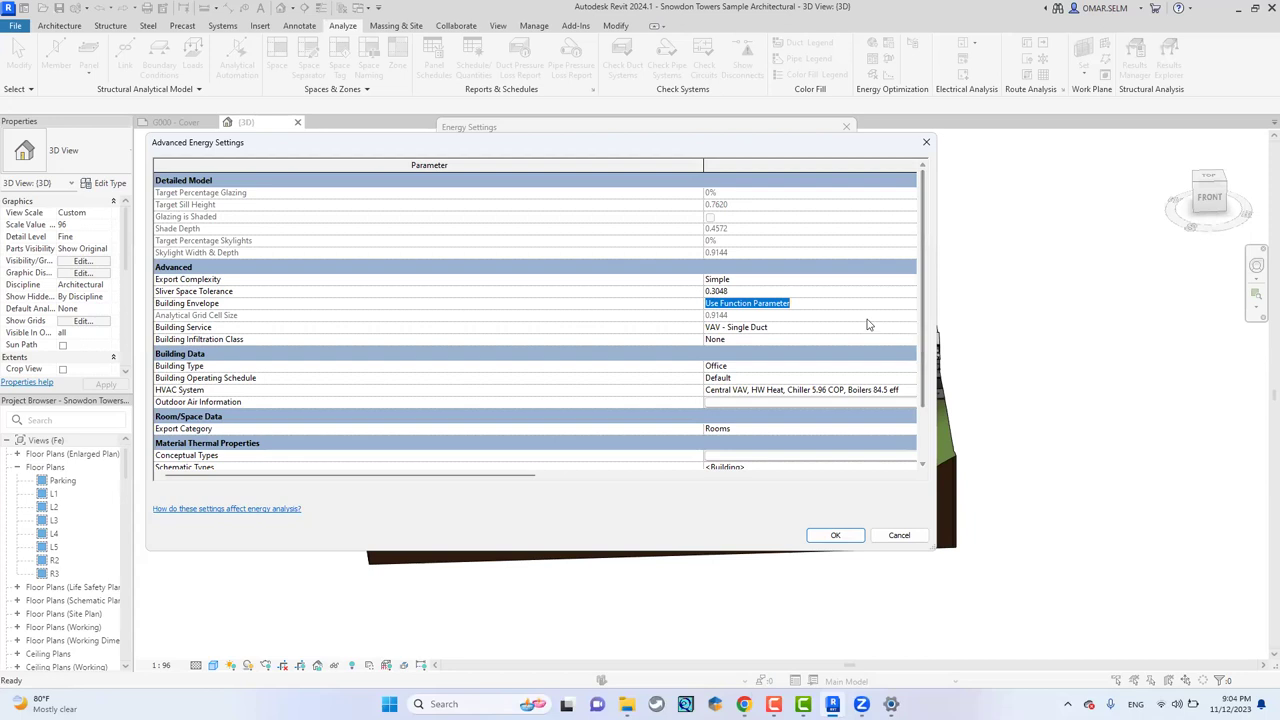
{"action": "left_click_drag", "start_coordinate": [703, 165], "coordinate": [357, 160]}
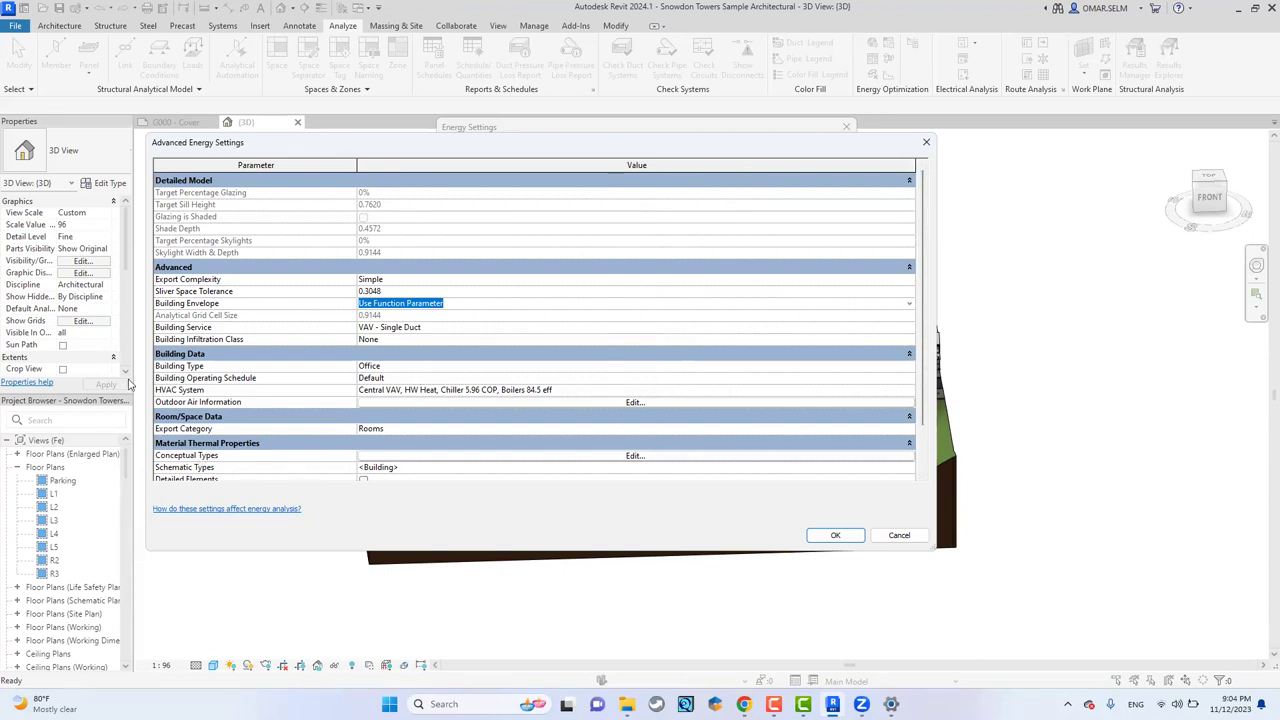
- Examine the Building Type options under Building Data and keep Office
{"action": "left_click", "coordinate": [910, 366]}
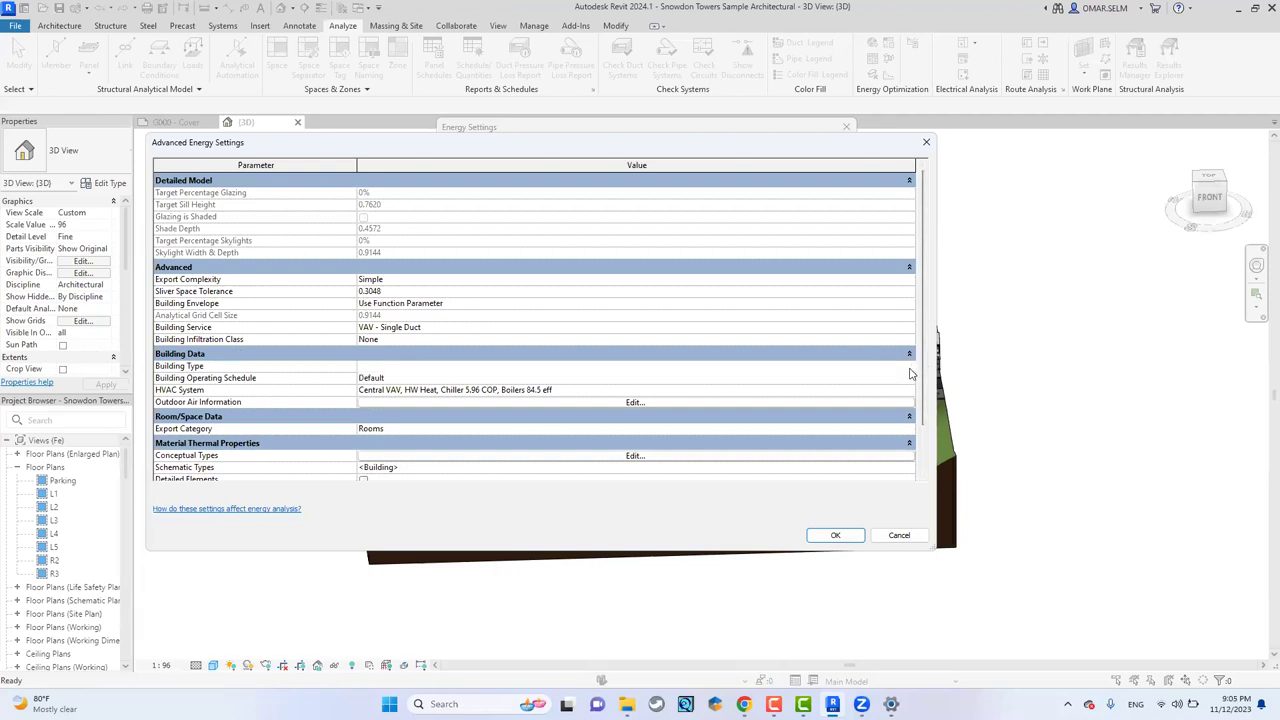
{"action": "left_click", "coordinate": [910, 370]}
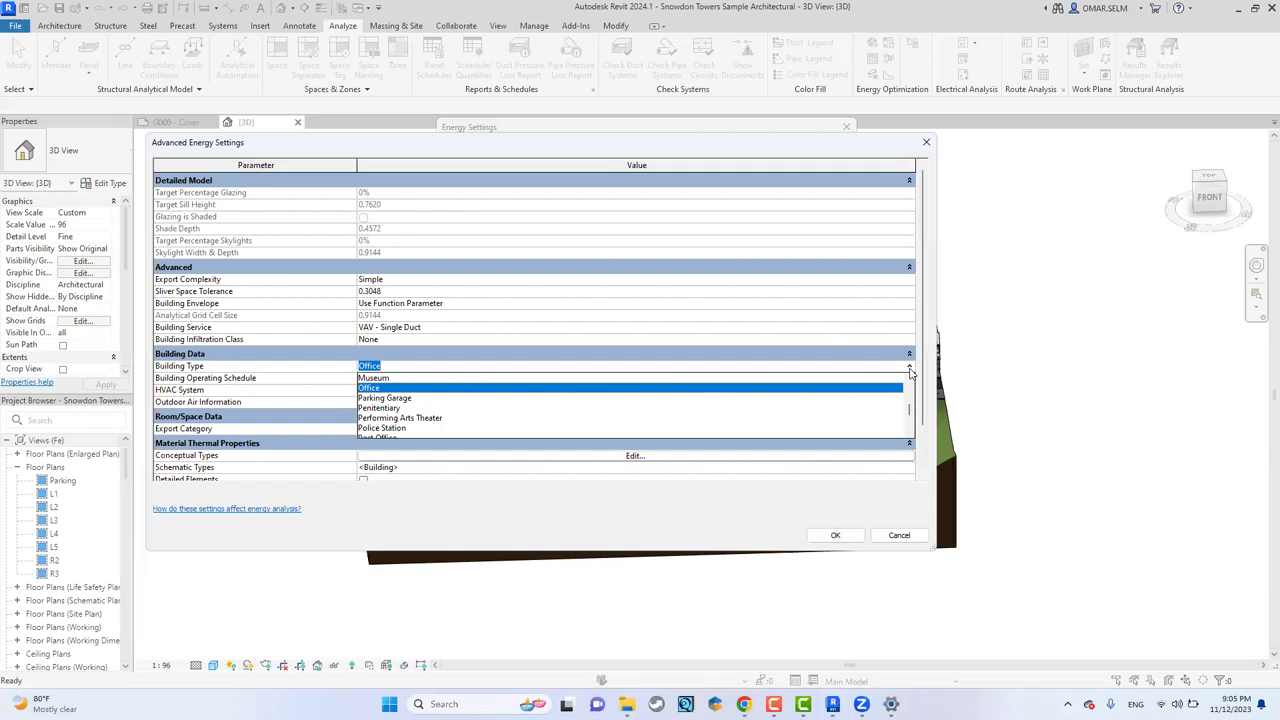
{"action": "scroll", "coordinate": [587, 418], "scroll_direction": "down", "scroll_amount": 2}
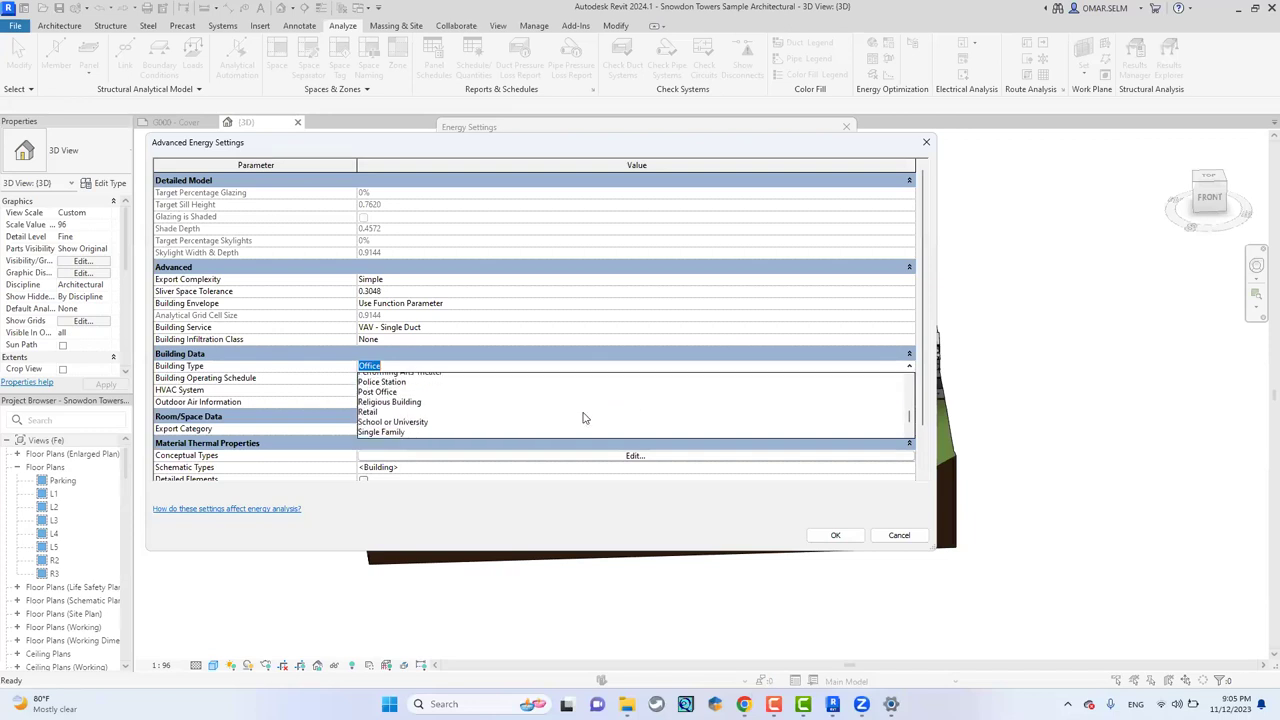
{"action": "left_click", "coordinate": [587, 514]}
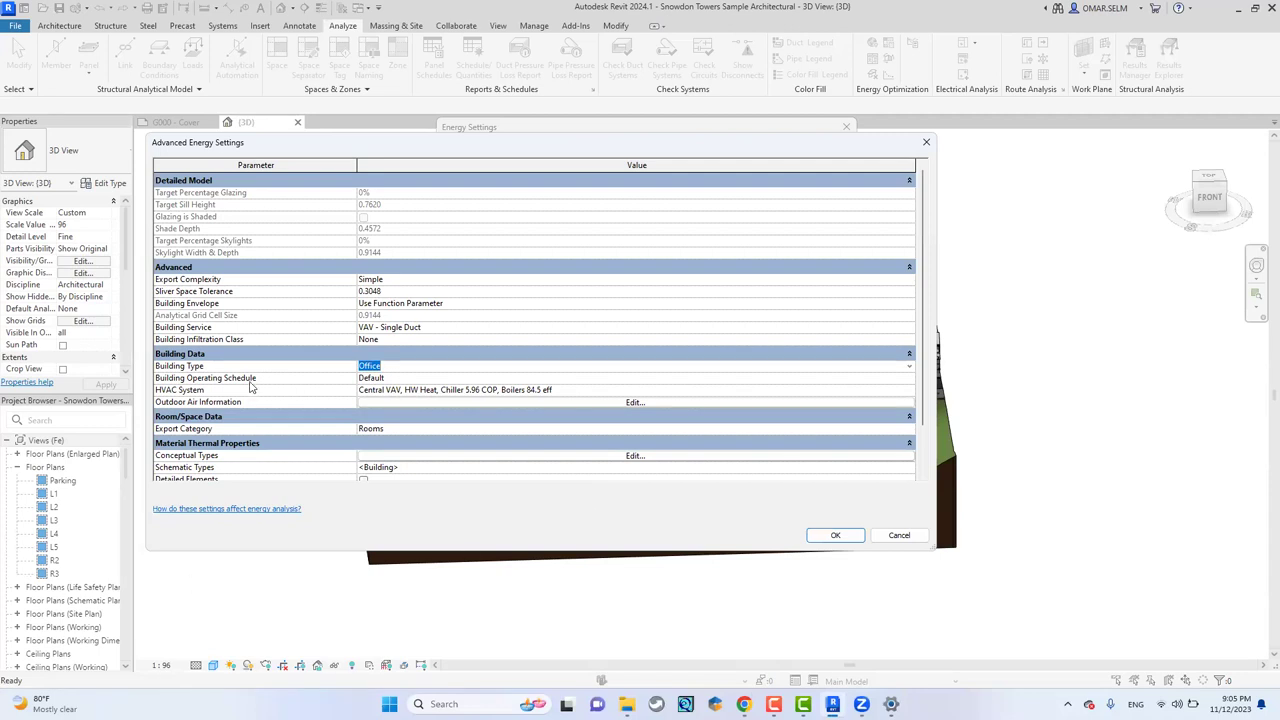
- Examine the Building Operating Schedule options and keep Default
{"action": "left_click", "coordinate": [910, 380]}
{"action": "left_click", "coordinate": [909, 378]}
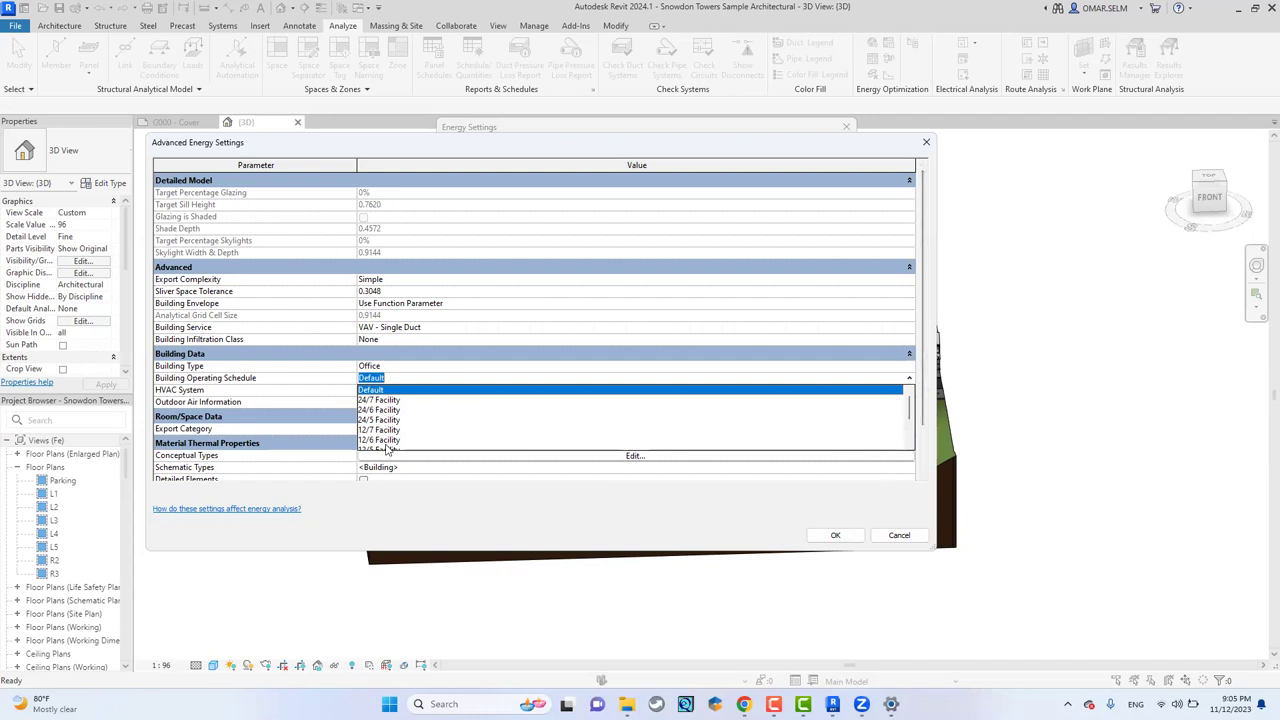
{"action": "scroll", "coordinate": [387, 450], "scroll_direction": "down", "scroll_amount": 2}
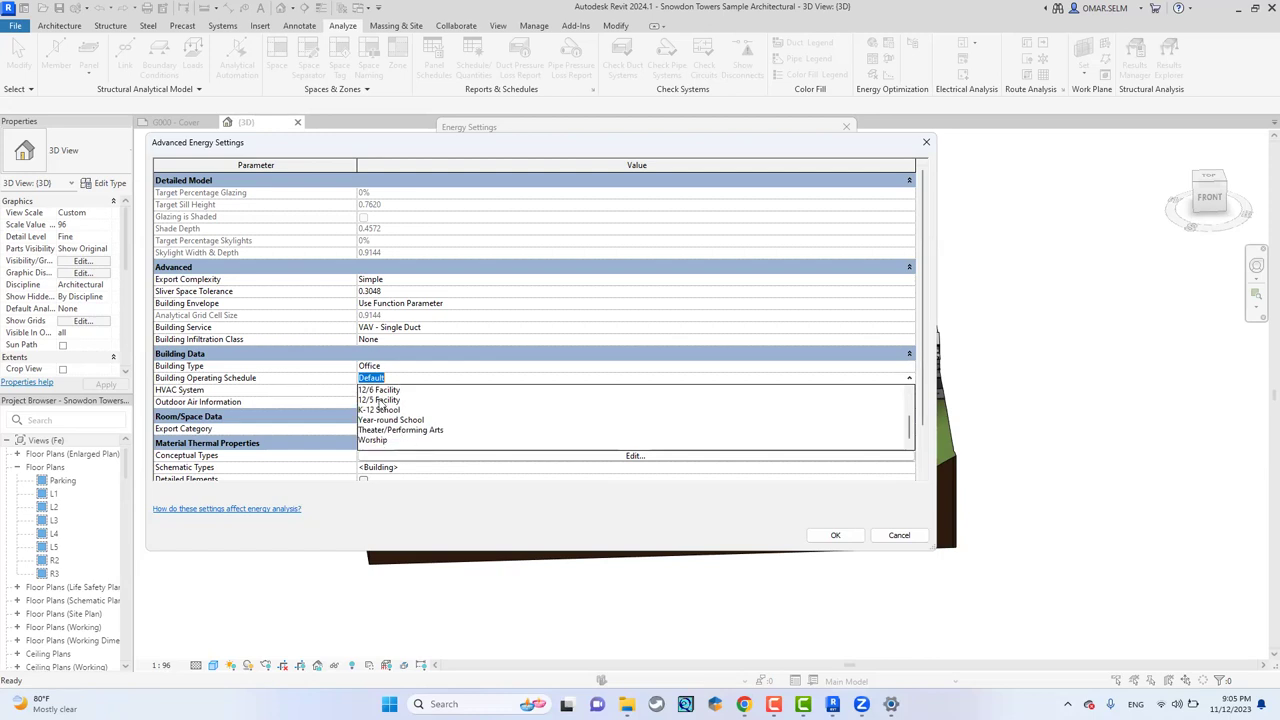
{"action": "left_click", "coordinate": [482, 492]}
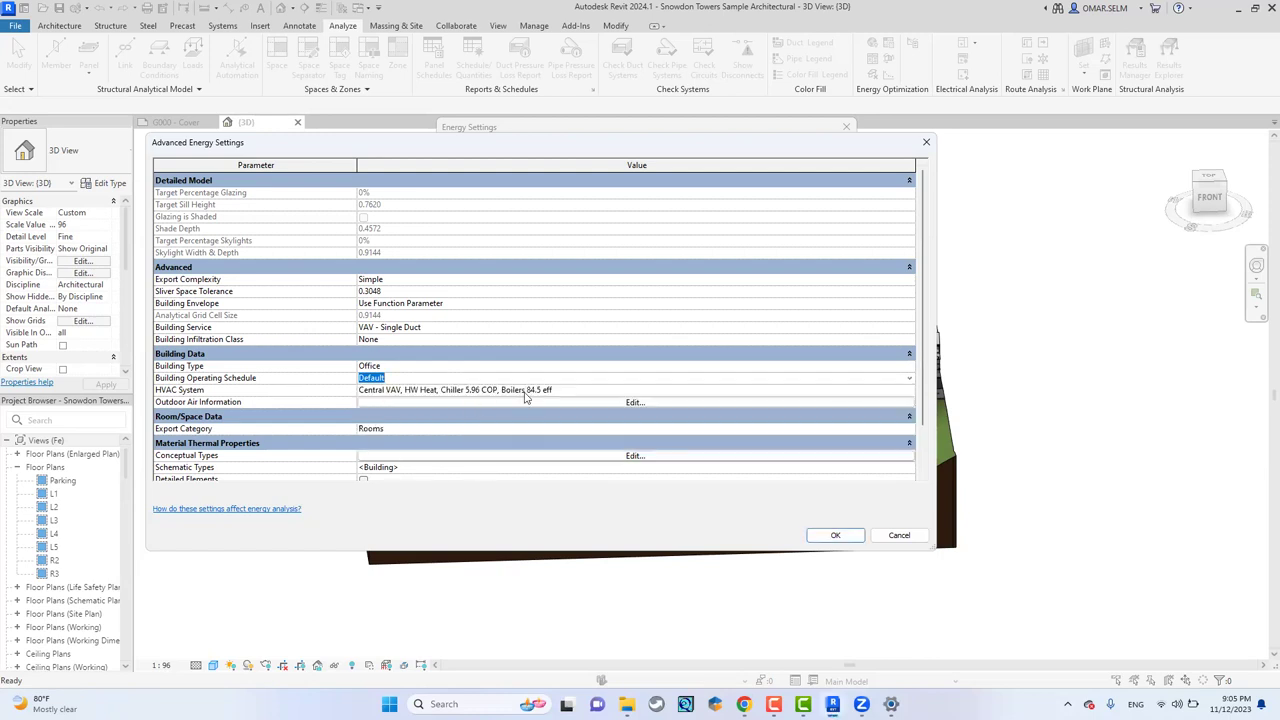
- Check the Export Category options for rooms and spaces, close Advanced Energy Settings, and accept the Energy Settings
{"action": "scroll", "coordinate": [615, 466], "scroll_direction": "down", "scroll_amount": 2}
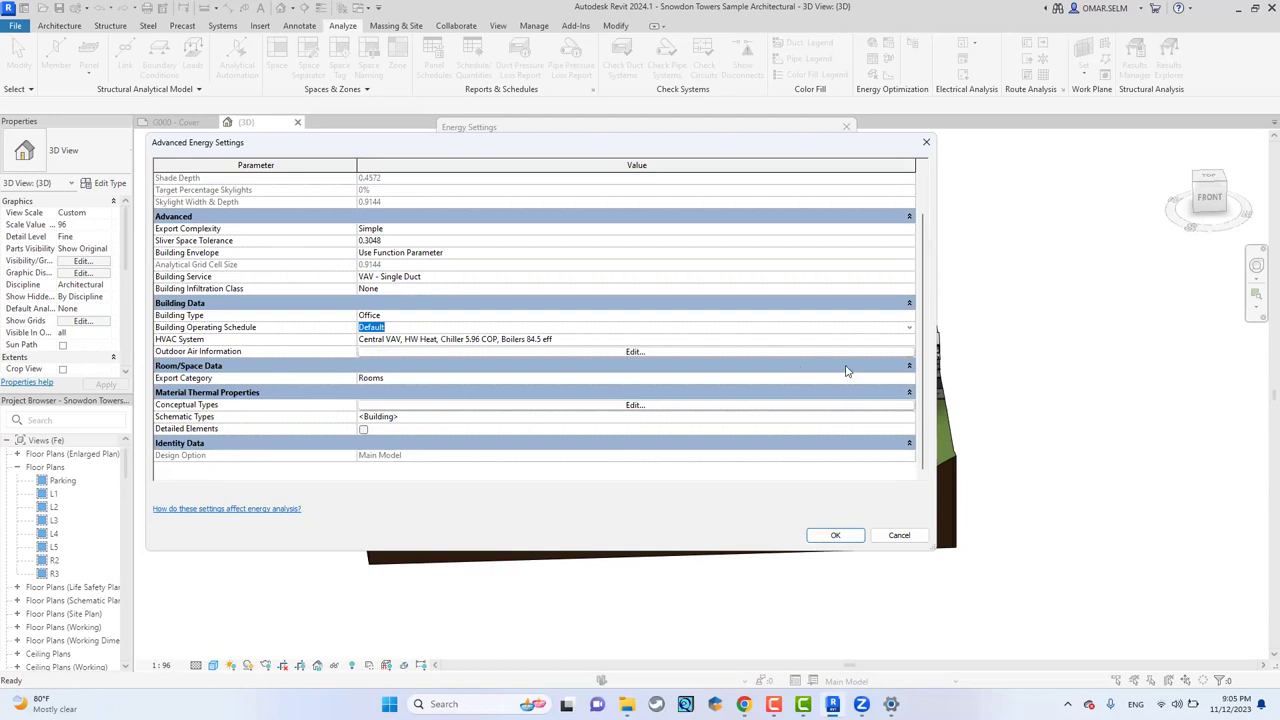
{"action": "left_click", "coordinate": [910, 380]}
{"action": "left_click", "coordinate": [910, 380]}
{"action": "left_click", "coordinate": [925, 142]}
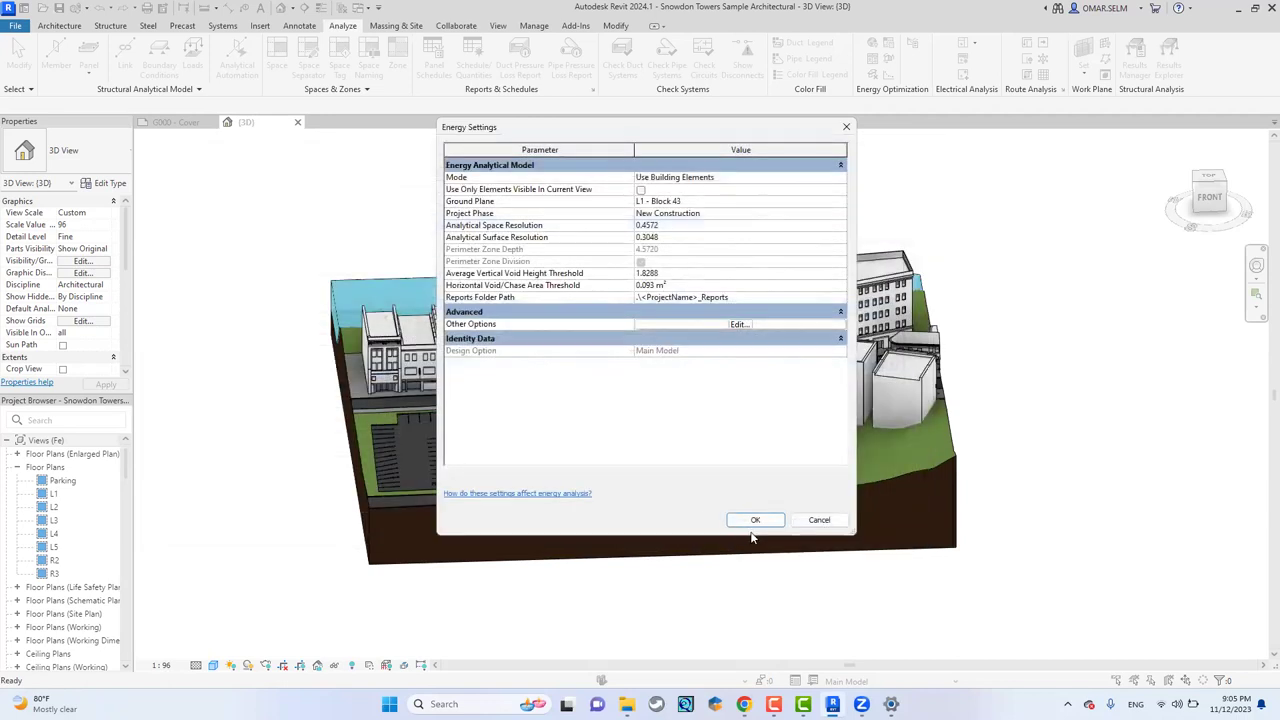
{"action": "left_click", "coordinate": [752, 520]}
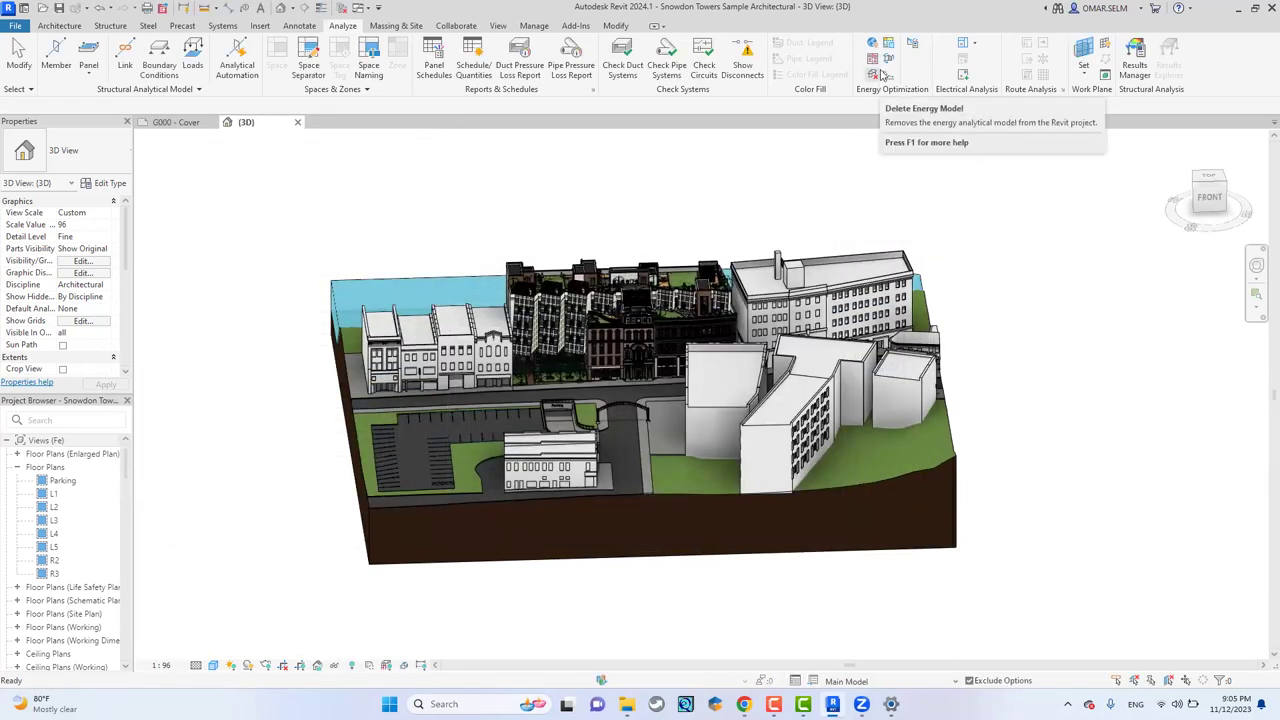
- Update the Energy Analytical Model despite the non-room-bounding links and start its energy simulation
{"action": "left_click", "coordinate": [886, 62]}
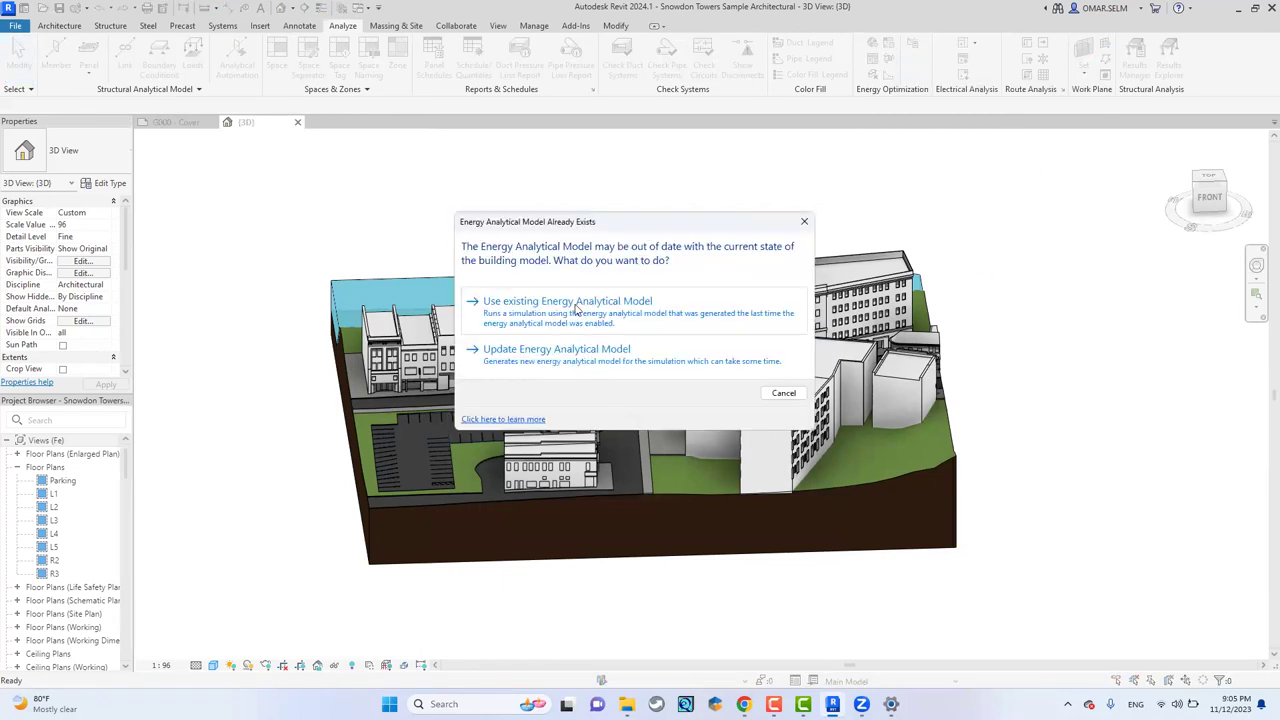
{"action": "left_click", "coordinate": [586, 366]}
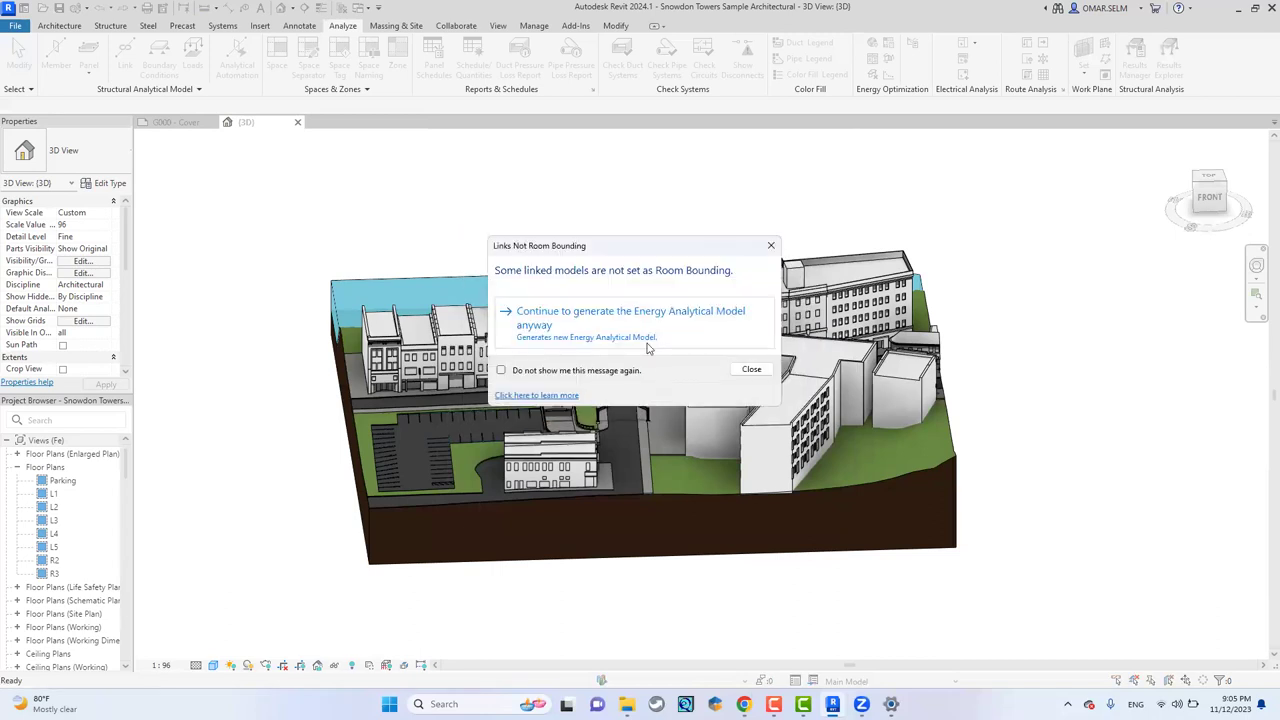
{"action": "left_click", "coordinate": [640, 330]}
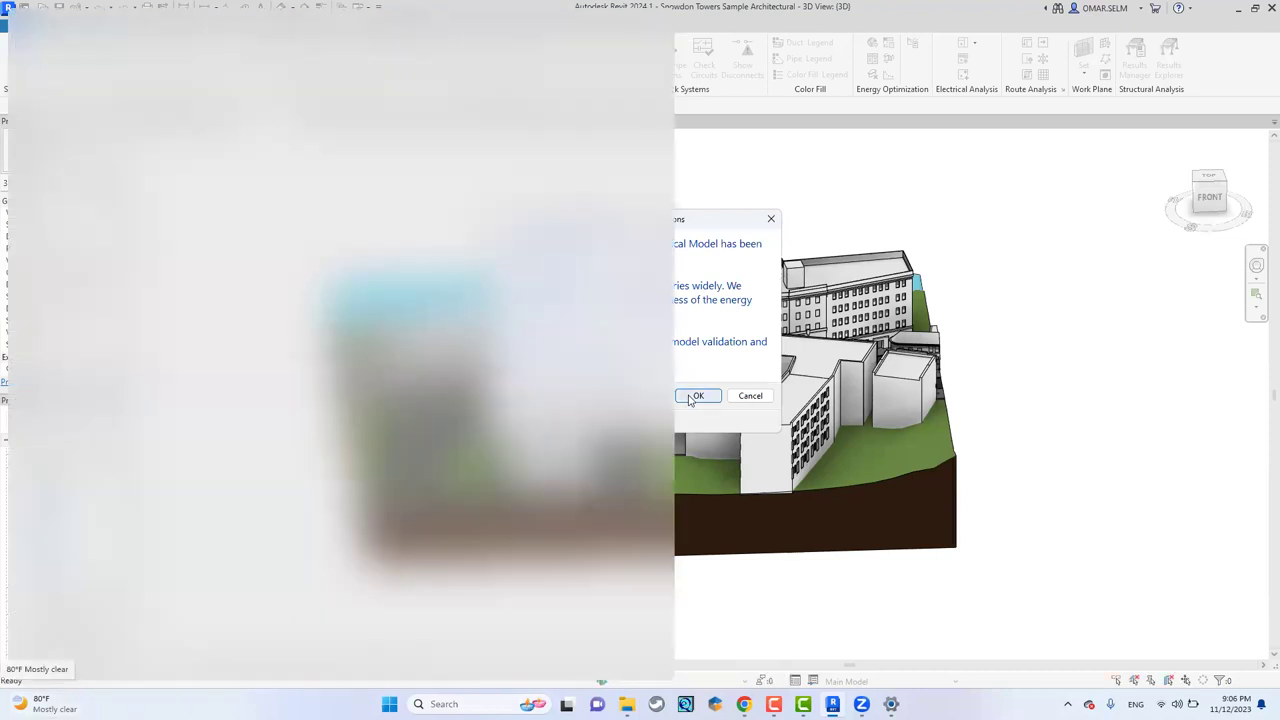
{"action": "left_click", "coordinate": [690, 398]}
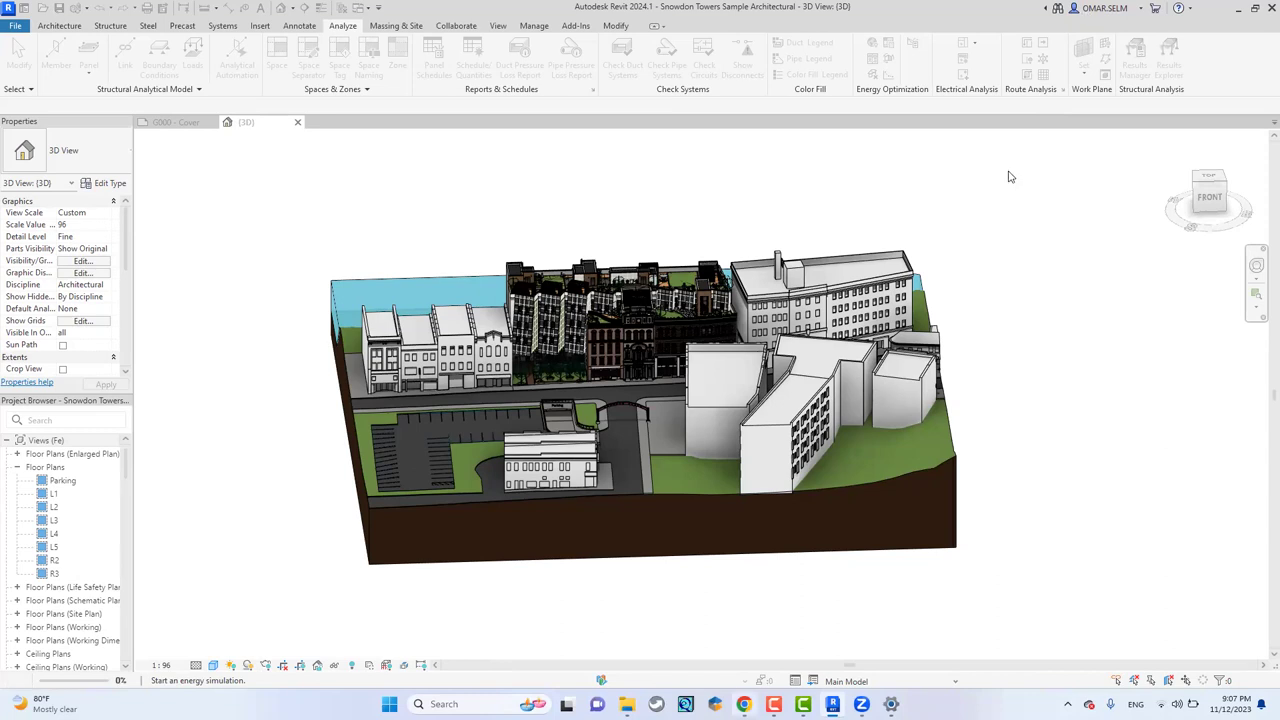
- Switch to Chrome, close the Revit help page, and log in to Green Building Studio again
{"action": "key", "text": "alt+Tab"}
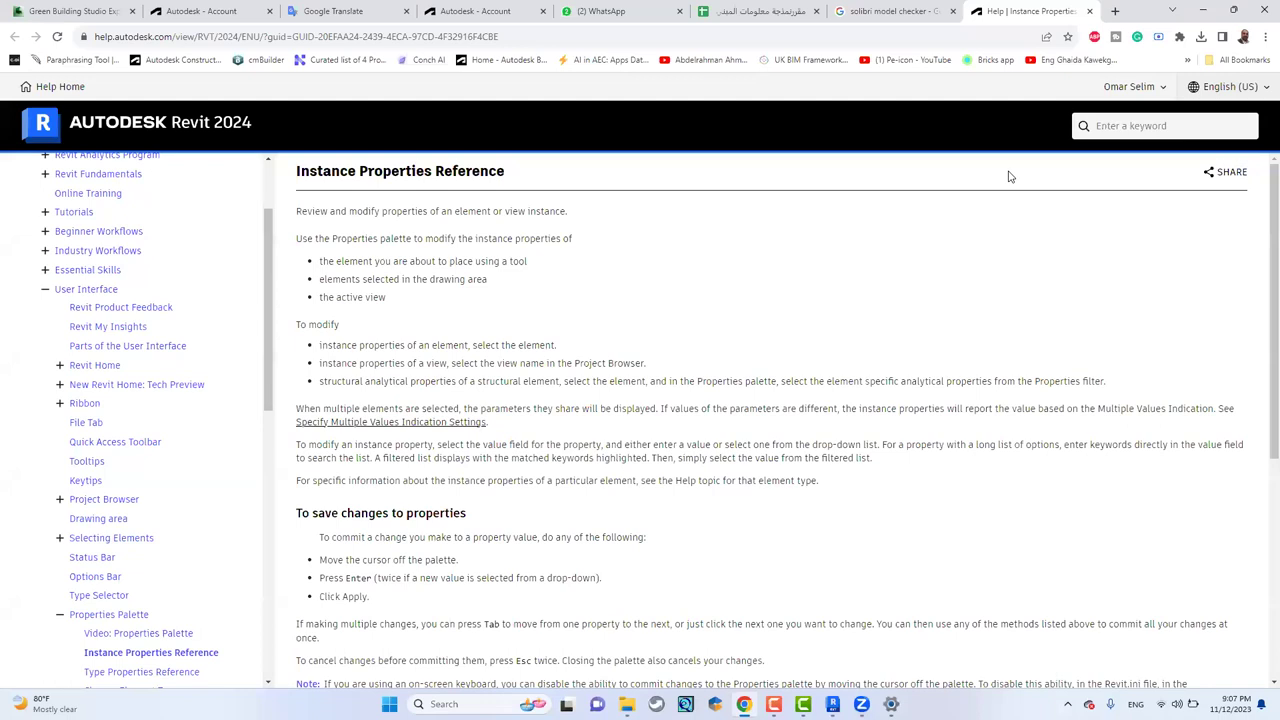
{"action": "key", "text": "ctrl+w"}
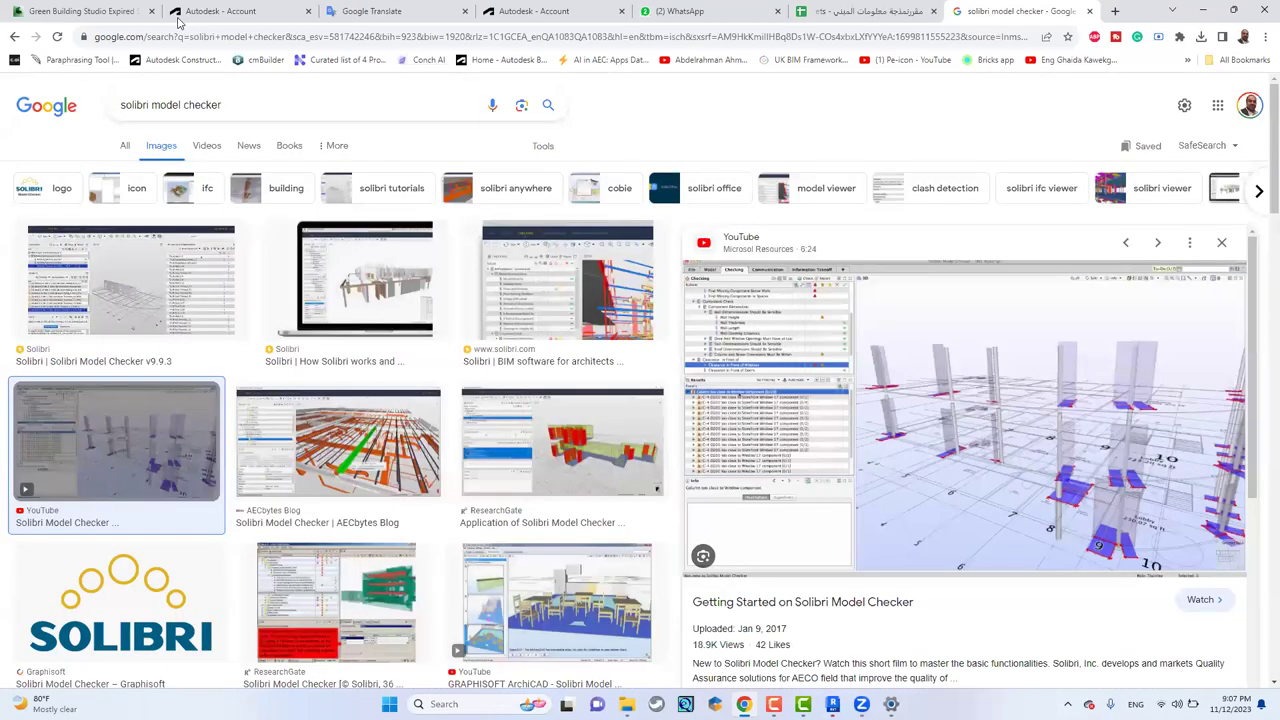
{"action": "left_click", "coordinate": [108, 14]}
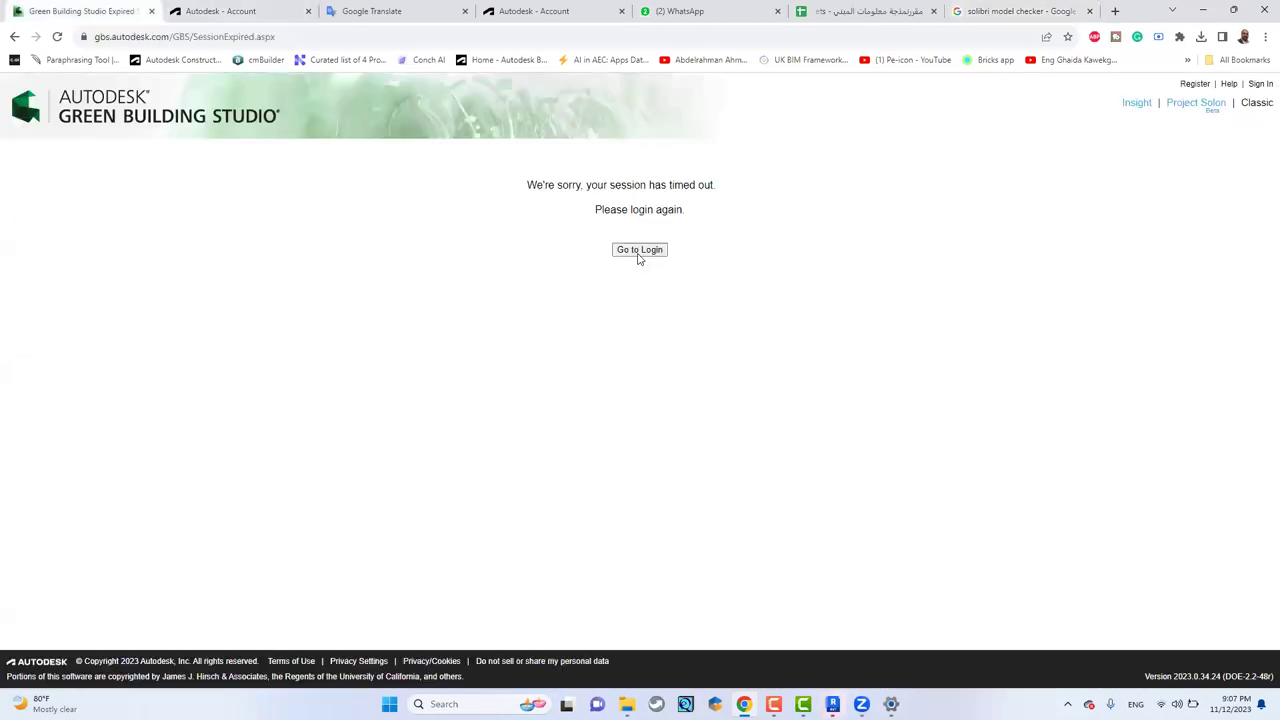
{"action": "left_click", "coordinate": [640, 252]}
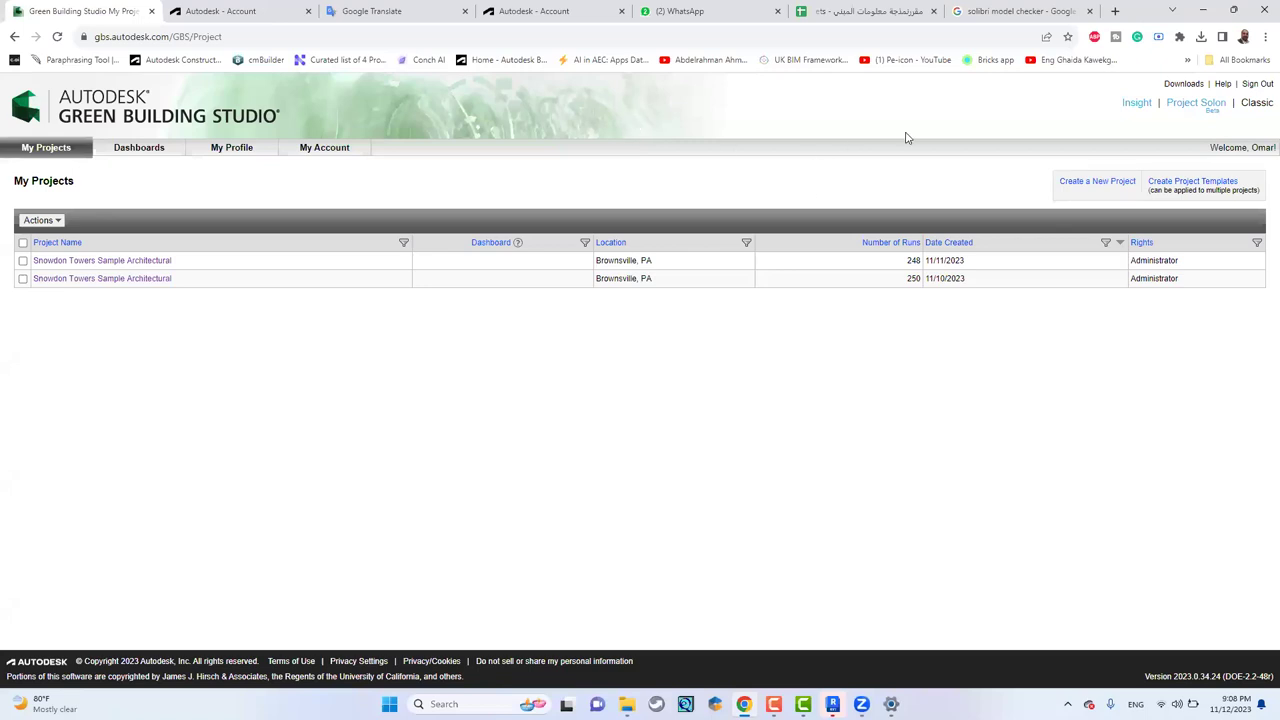
- Open Autodesk Insight from Green Building Studio in a new browser tab and view its account options
{"action": "right_click", "coordinate": [1140, 108]}
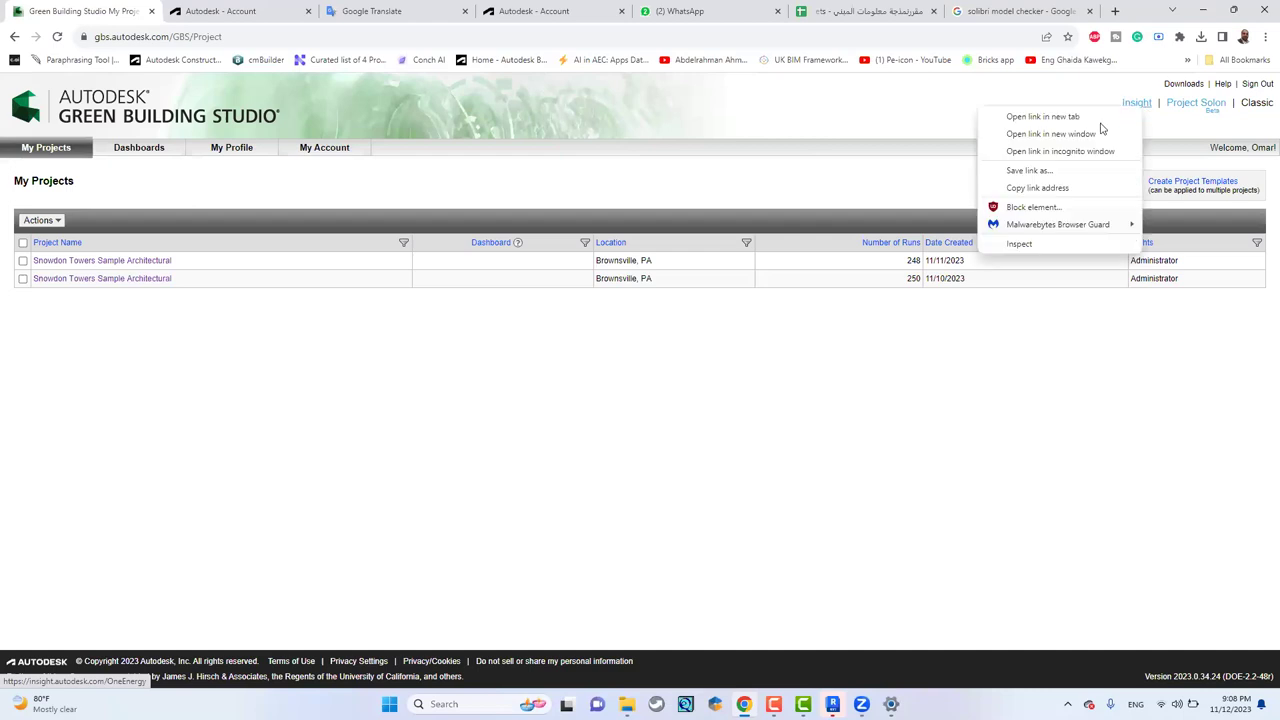
{"action": "left_click", "coordinate": [1080, 118]}
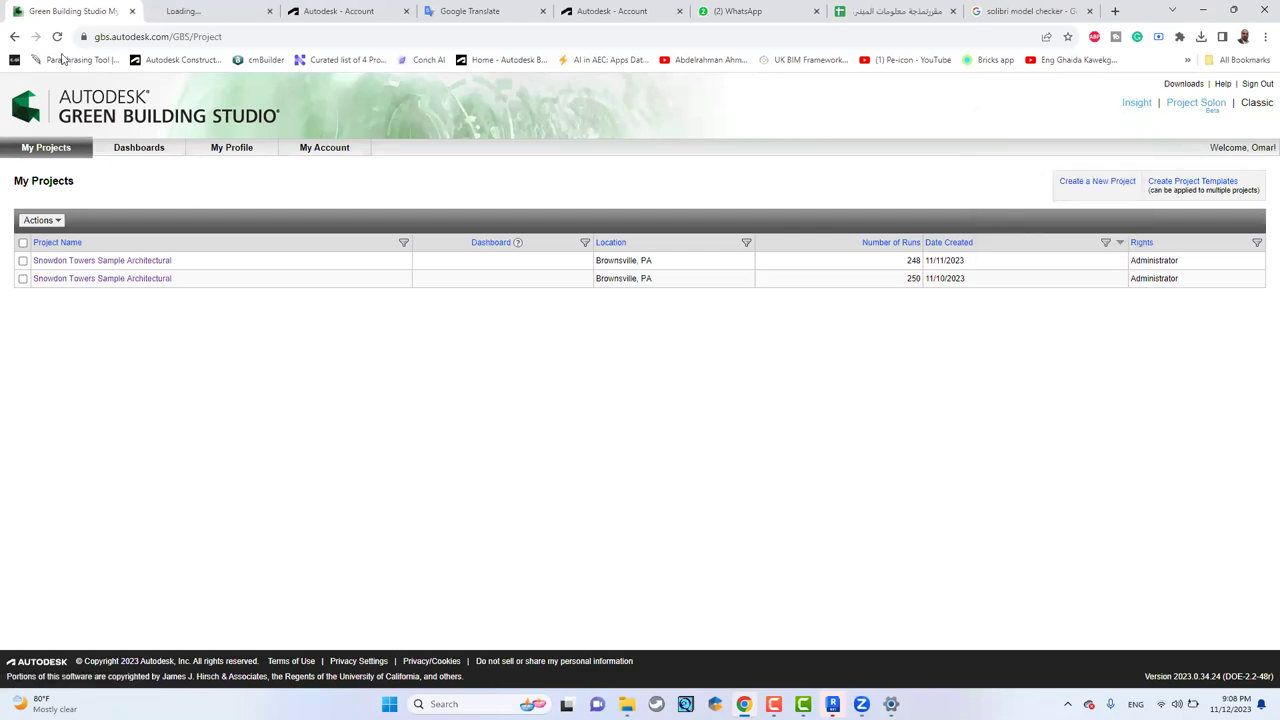
{"action": "left_click", "coordinate": [185, 12]}
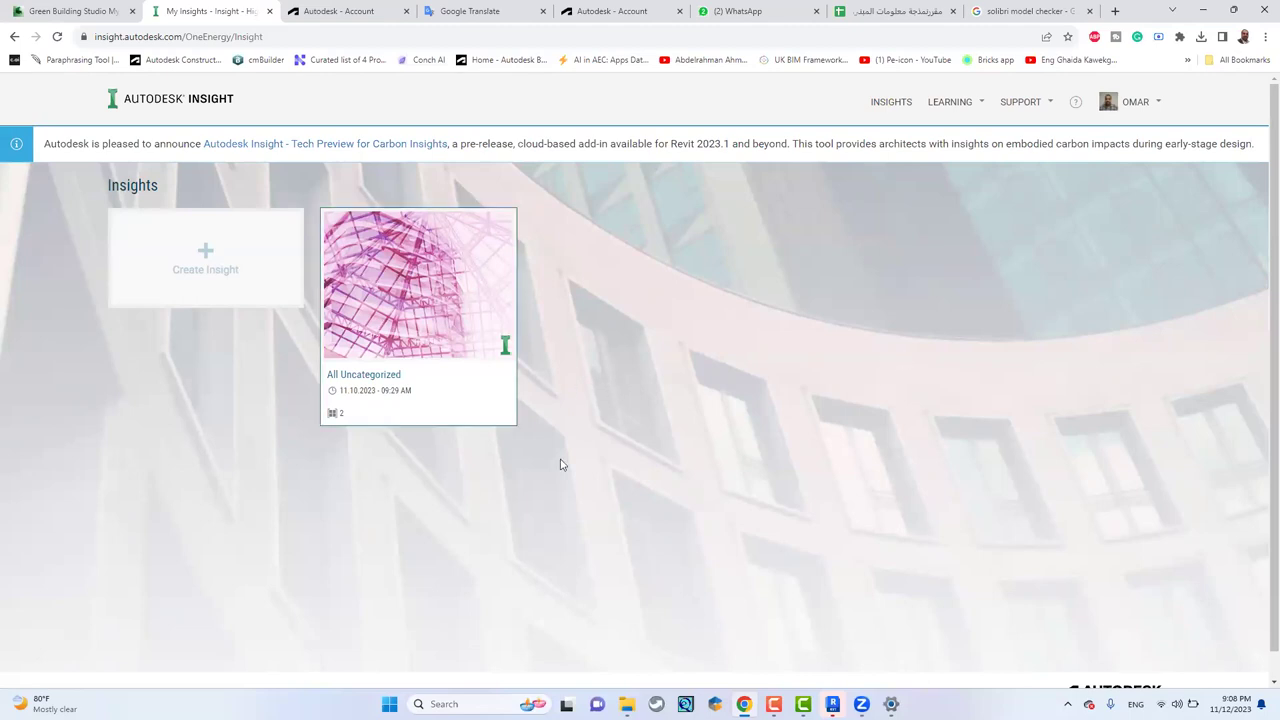
{"action": "left_click", "coordinate": [1150, 104]}
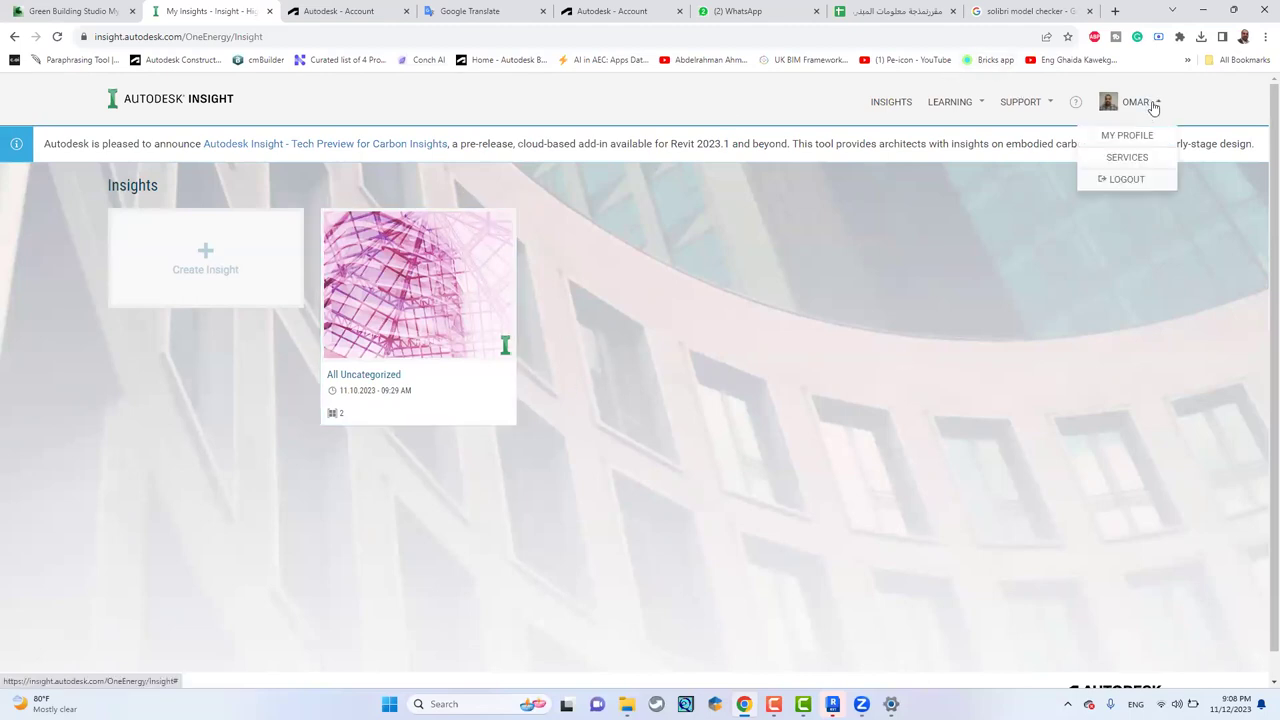
- Check the My Projects list in Green Building Studio, switch back to Revit, and dismiss the cloud upload message
{"action": "left_click", "coordinate": [78, 6]}
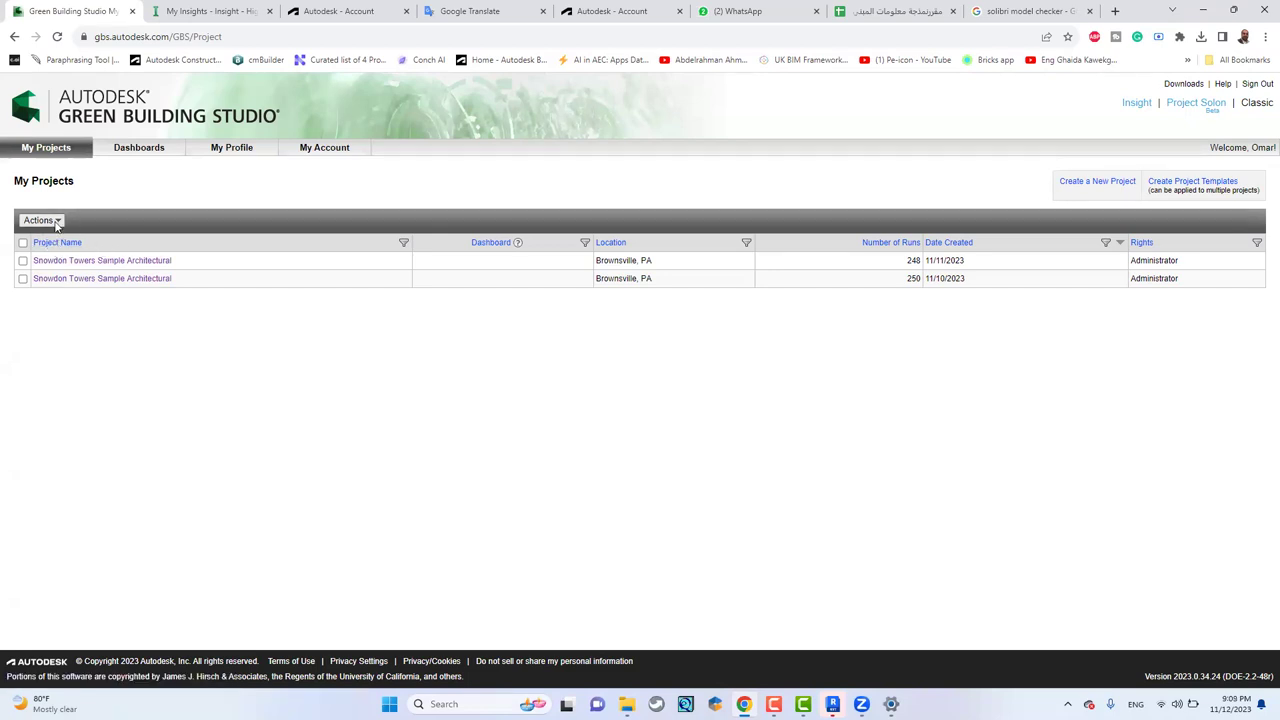
{"action": "left_click", "coordinate": [783, 655]}
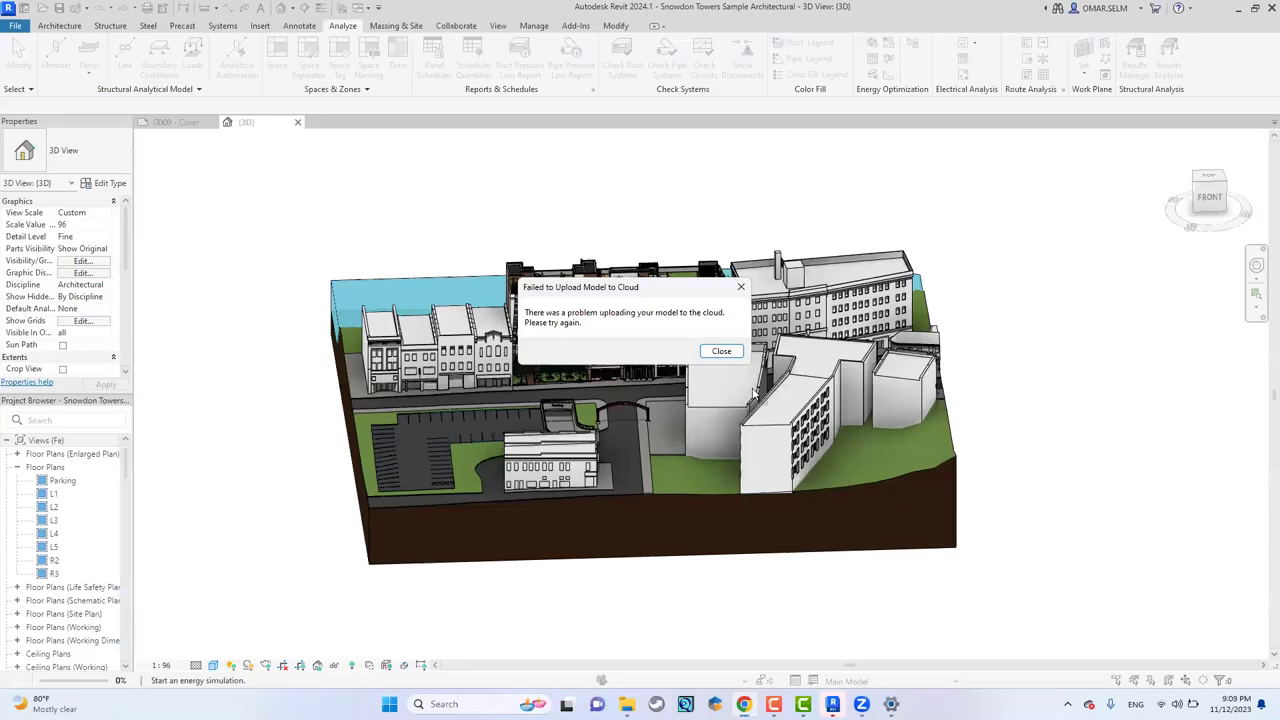
{"action": "left_click", "coordinate": [721, 351]}
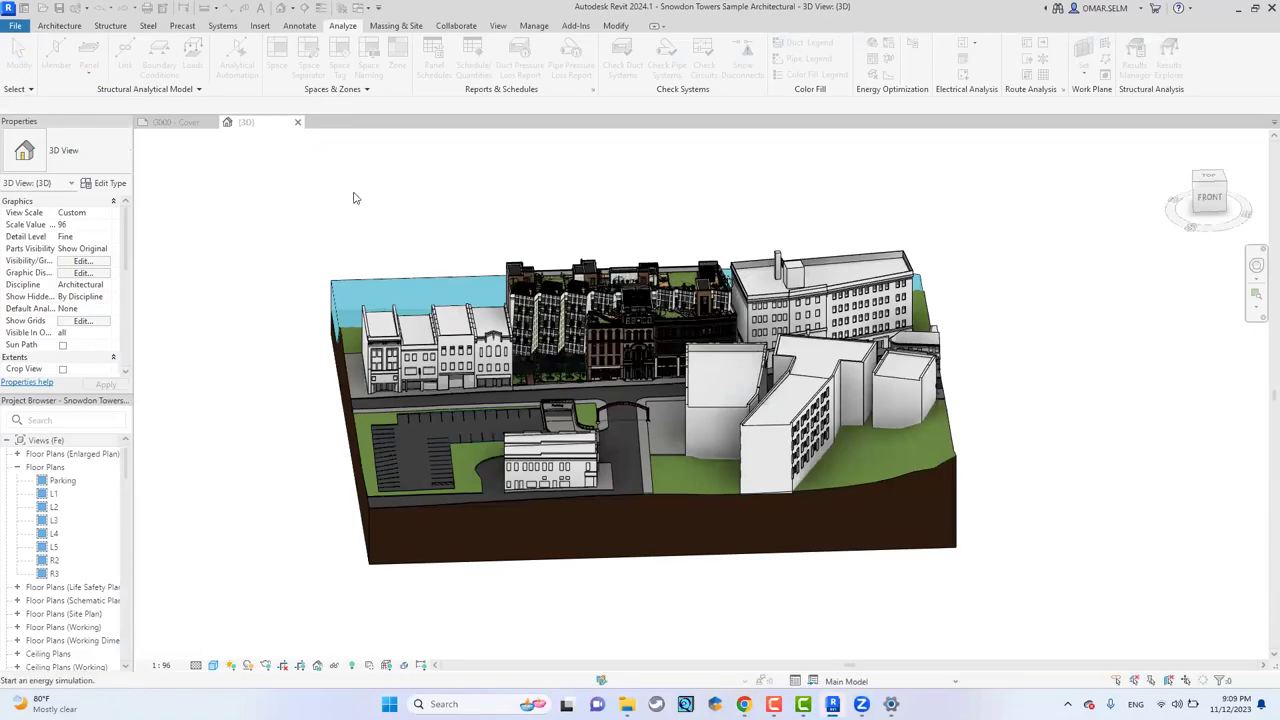
- Start a gbXML export of the model with Use Building Elements, view the Documents target folder, and cancel the export
{"action": "left_click", "coordinate": [14, 26]}
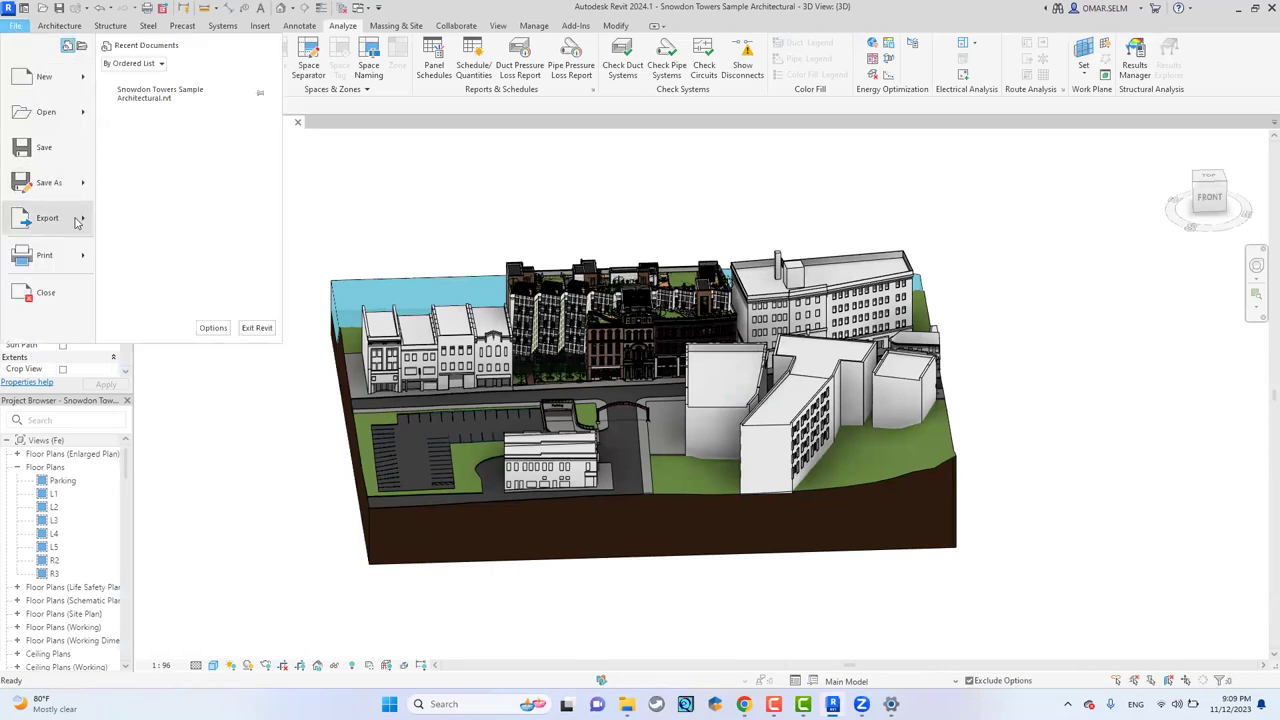
{"action": "mouse_move", "coordinate": [85, 222]}
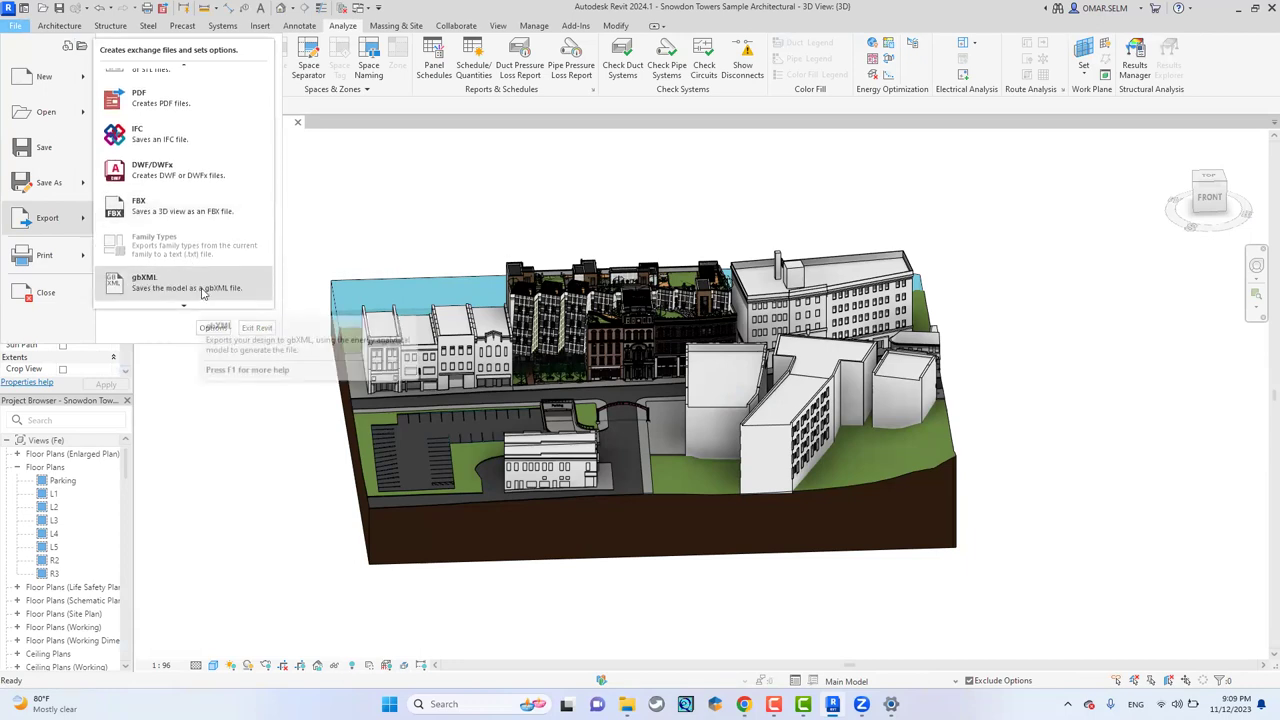
{"action": "left_click", "coordinate": [385, 286]}
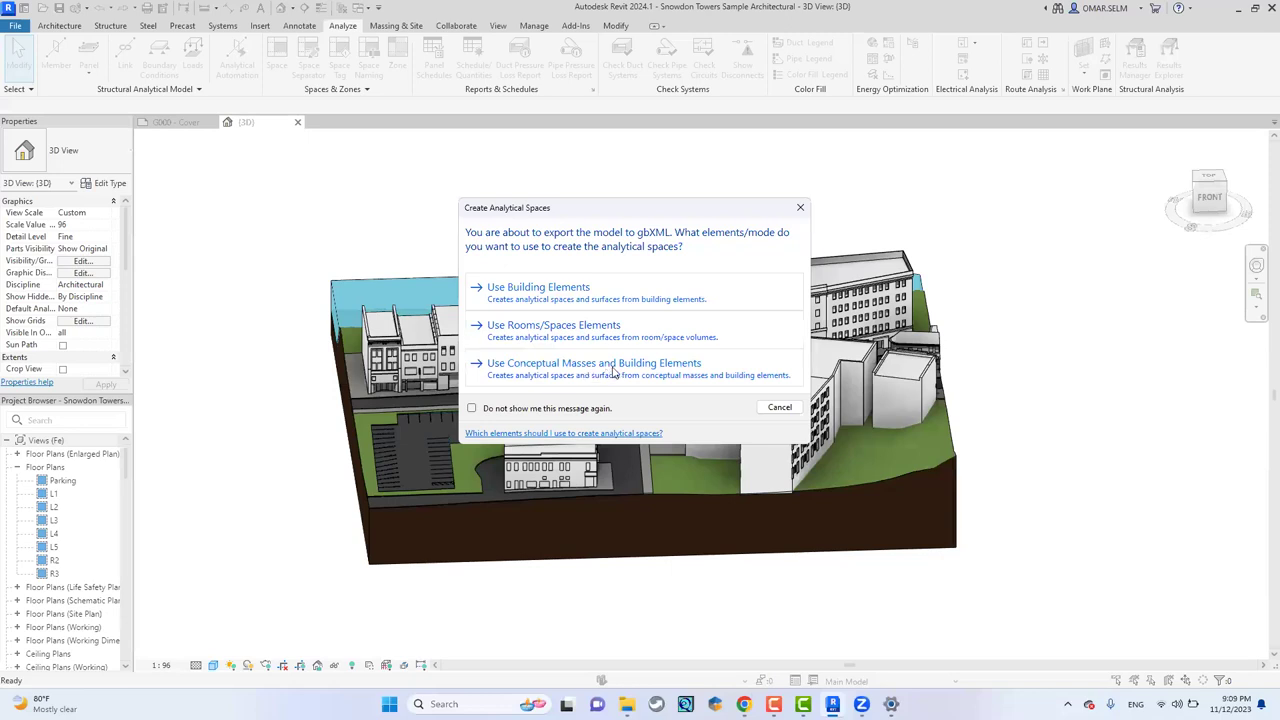
{"action": "left_click", "coordinate": [595, 300]}
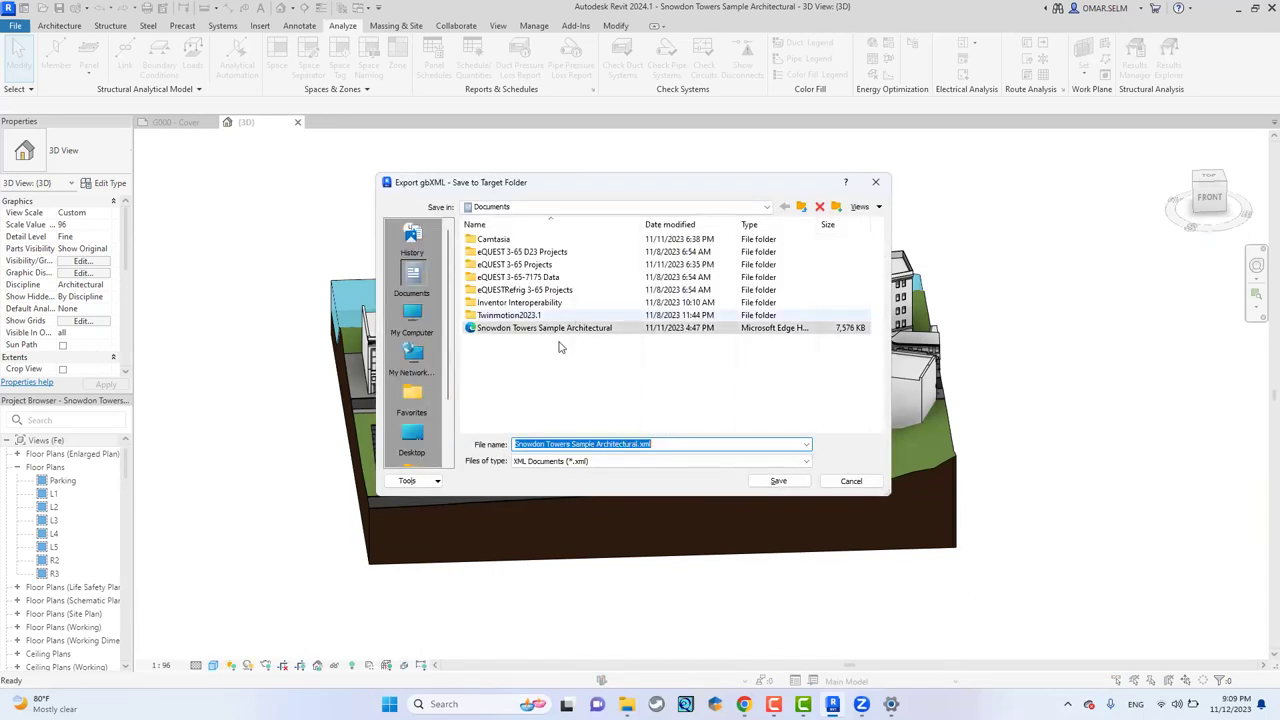
{"action": "left_click", "coordinate": [851, 480]}
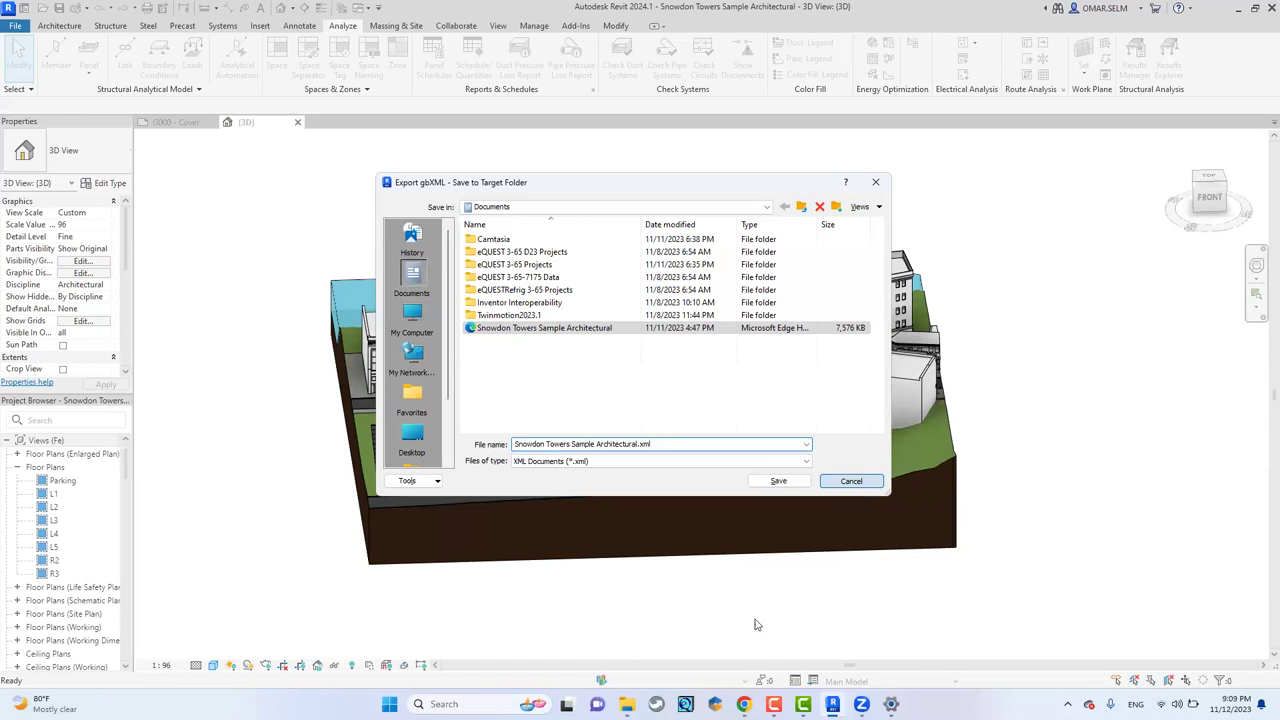
- Switch to Chrome and open the Snowdon Towers Sample Architectural project created on 11/11/2023 in Green Building Studio
{"action": "mouse_move", "coordinate": [743, 703]}
{"action": "left_click", "coordinate": [748, 649]}
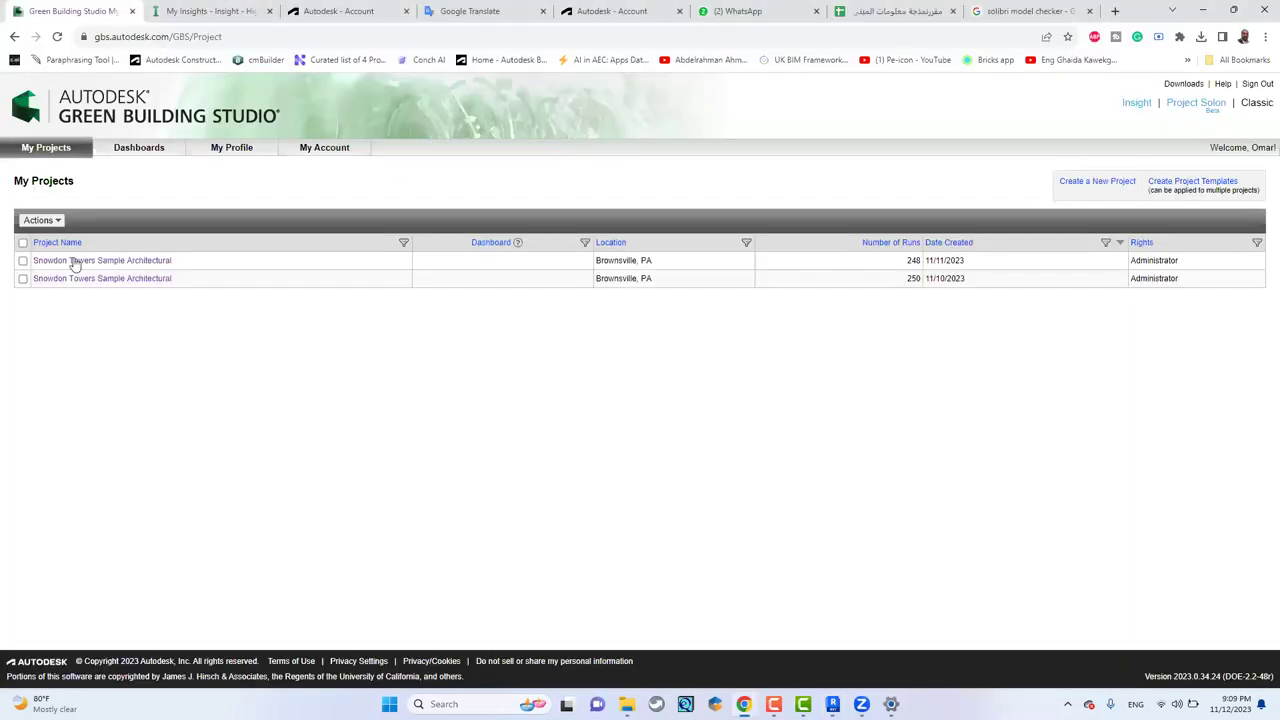
{"action": "left_click", "coordinate": [74, 263]}
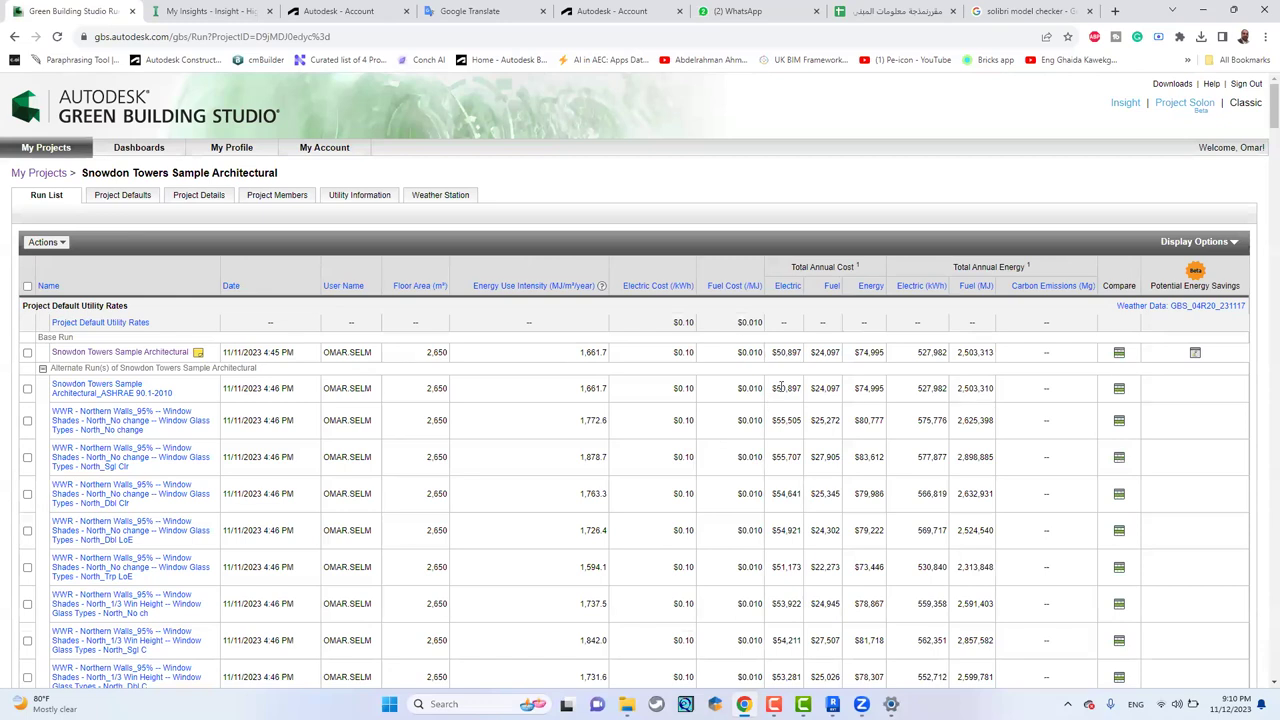
- Start a gbXML file upload that creates a base run, and select Snowdon Towers Sample Architectural in the Documents folder
{"action": "left_click", "coordinate": [46, 242]}
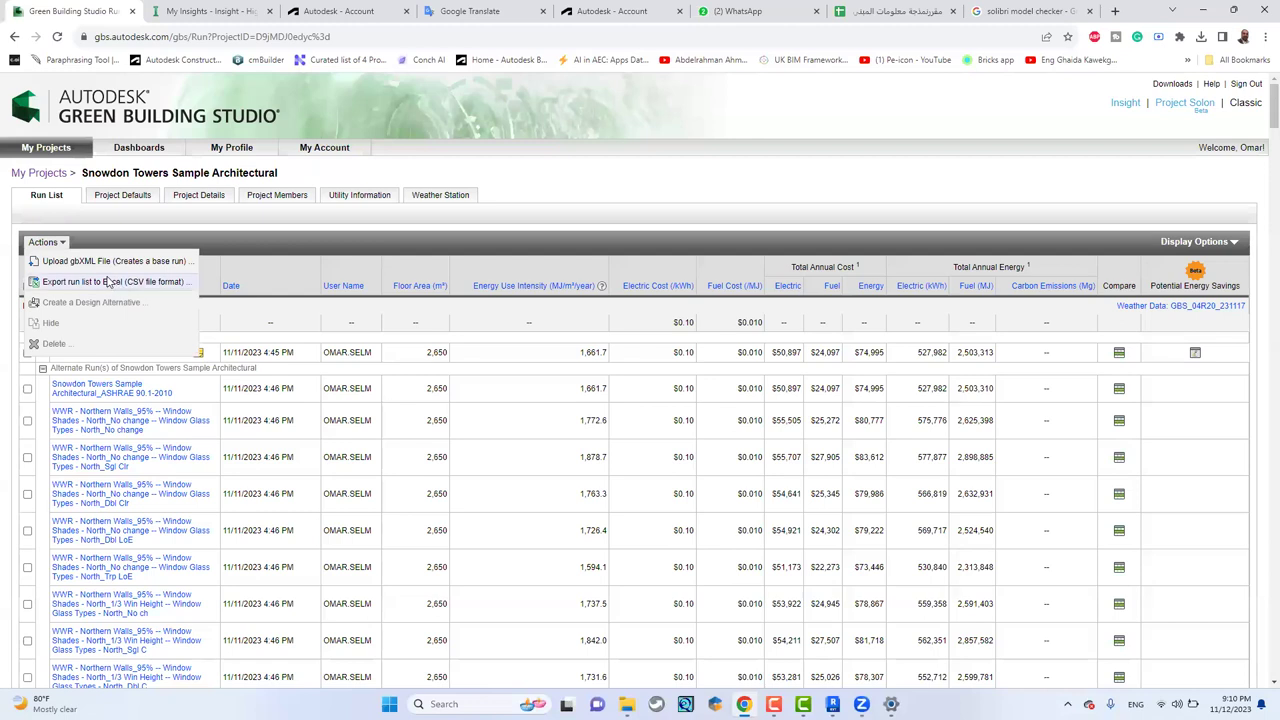
{"action": "left_click", "coordinate": [82, 266]}
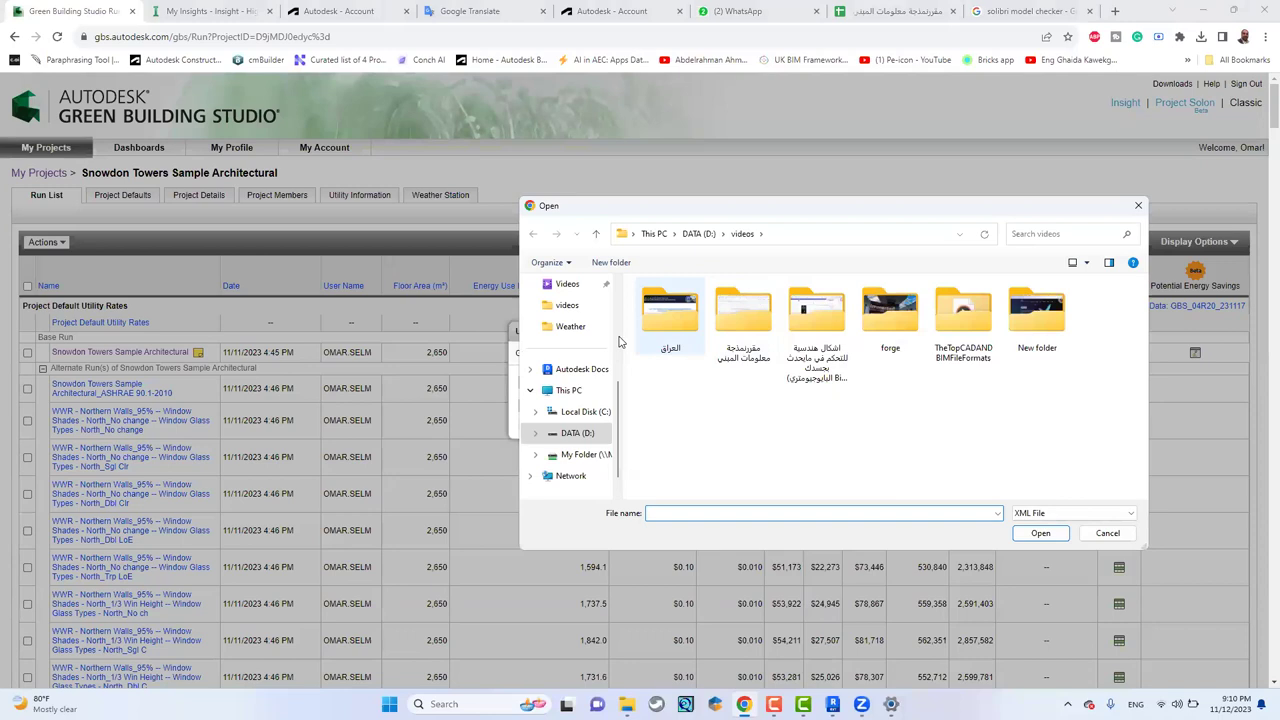
{"action": "scroll", "coordinate": [600, 335], "scroll_direction": "up", "scroll_amount": 3}
{"action": "left_click", "coordinate": [577, 400]}
{"action": "left_click", "coordinate": [867, 452]}
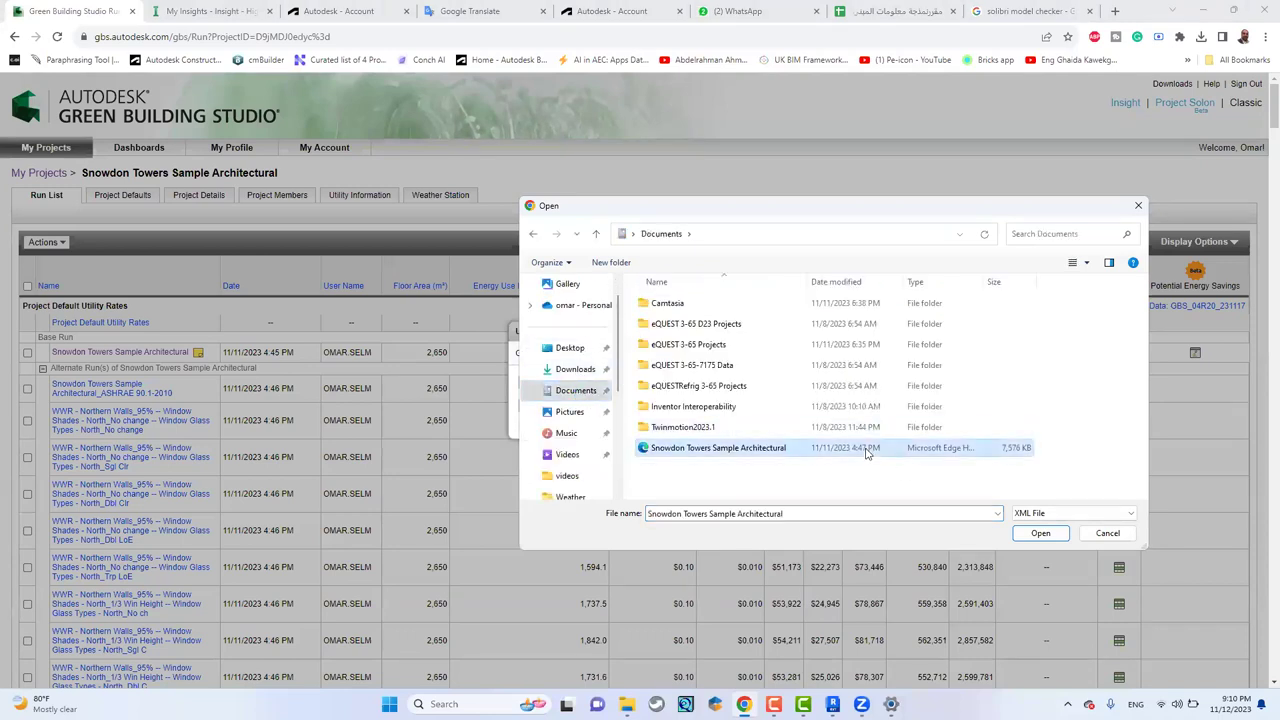
- Open the selected gbXML file in Notepad for editing and examine its location, building and space data
{"action": "double_click", "coordinate": [774, 450]}
{"action": "right_click", "coordinate": [808, 450]}
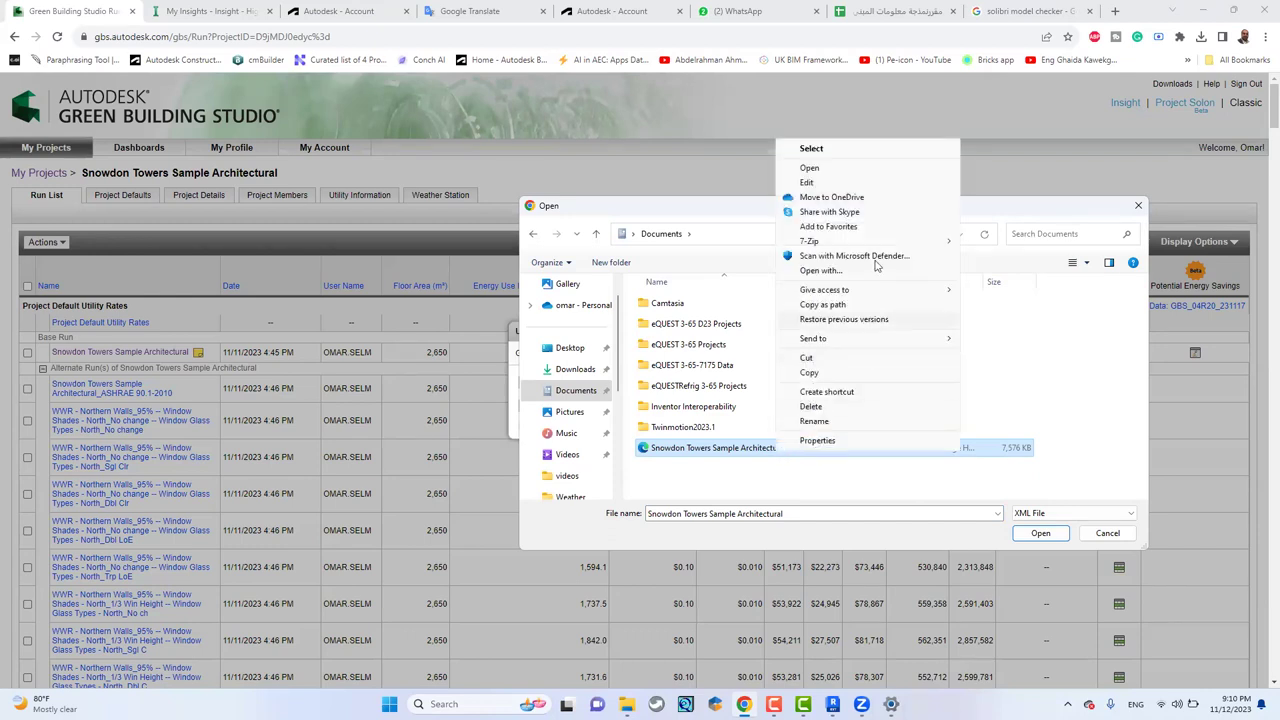
{"action": "left_click", "coordinate": [876, 183]}
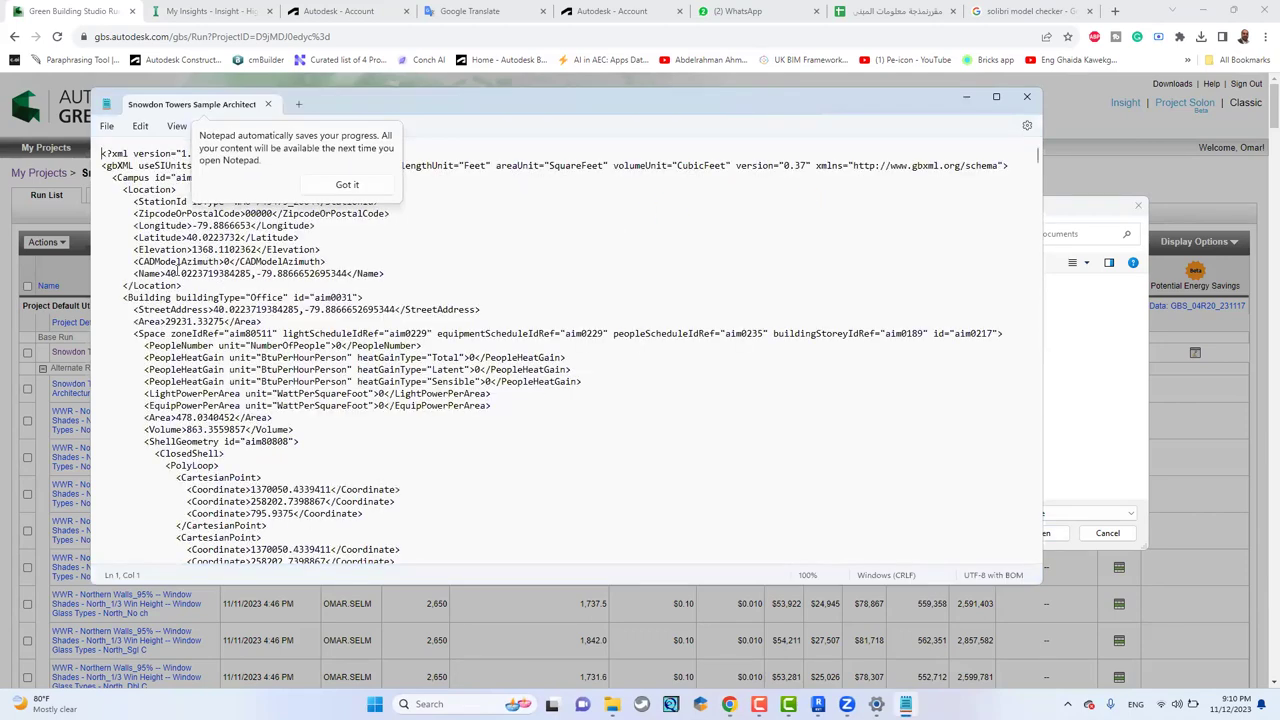
{"action": "left_click", "coordinate": [167, 273]}
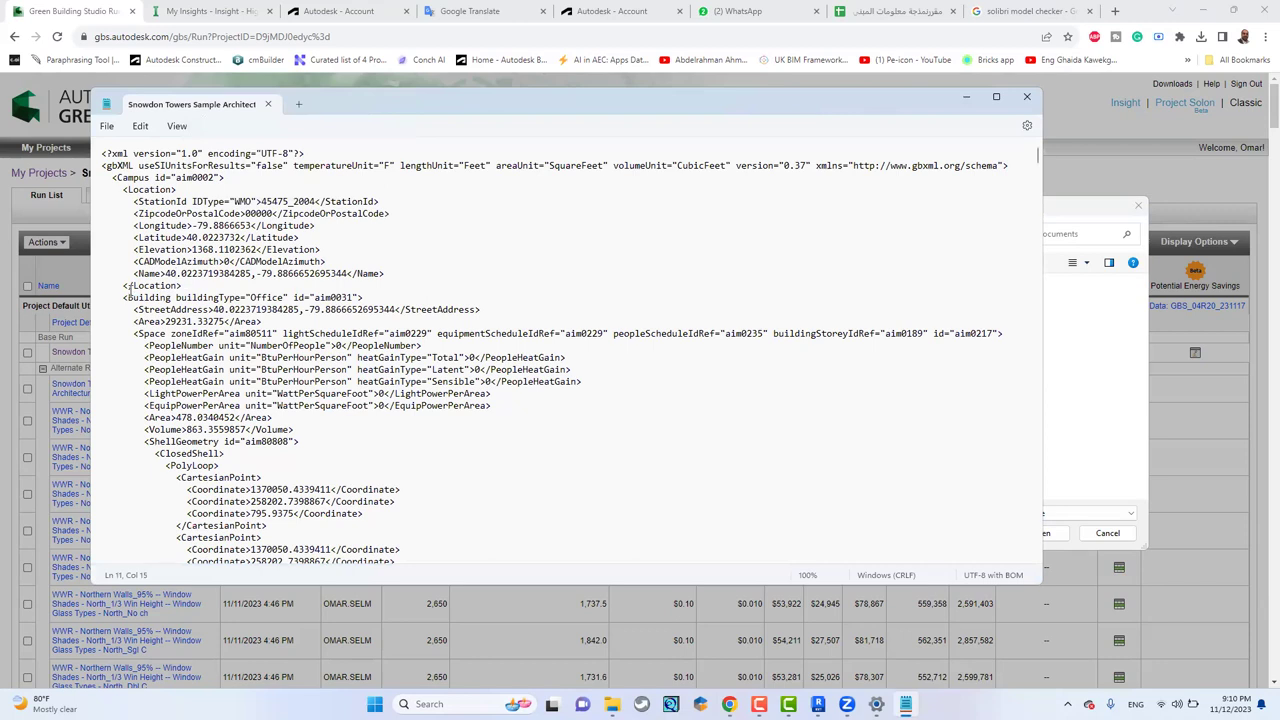
{"action": "left_click_drag", "start_coordinate": [190, 286], "coordinate": [117, 185]}
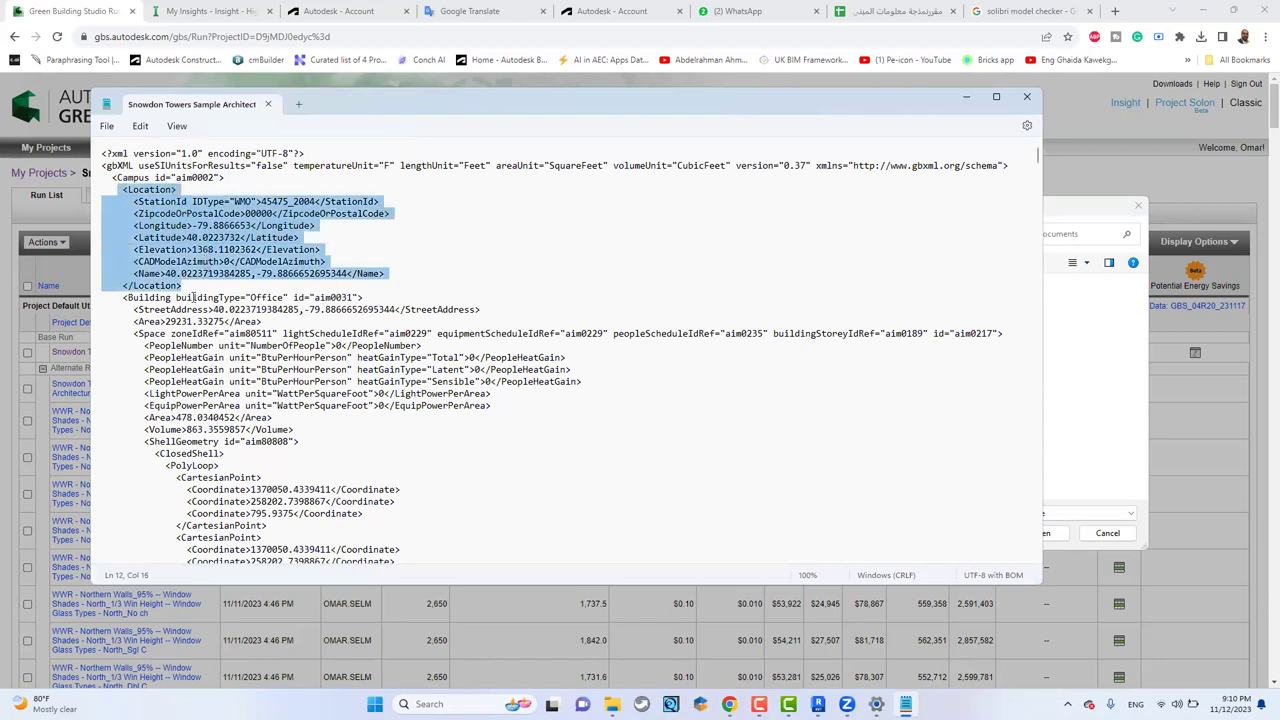
{"action": "left_click", "coordinate": [181, 297]}
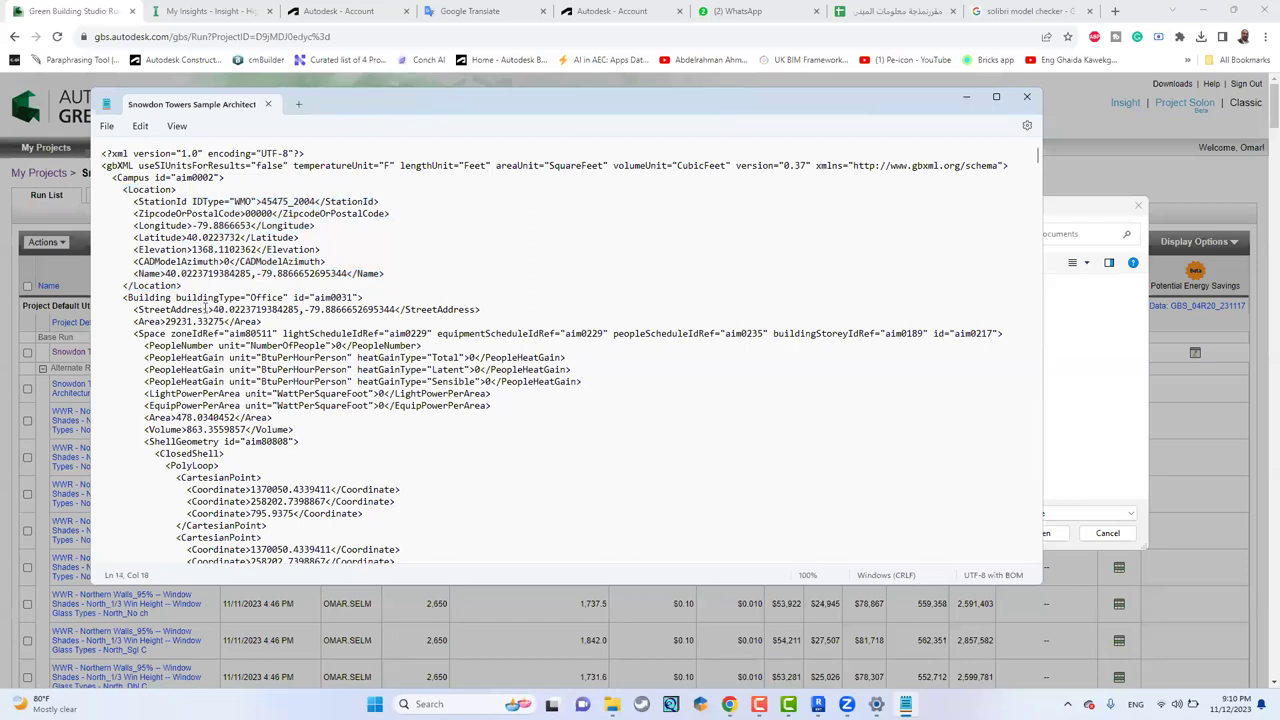
{"action": "left_click_drag", "start_coordinate": [254, 309], "coordinate": [280, 308]}
{"action": "left_click_drag", "start_coordinate": [175, 322], "coordinate": [347, 416]}
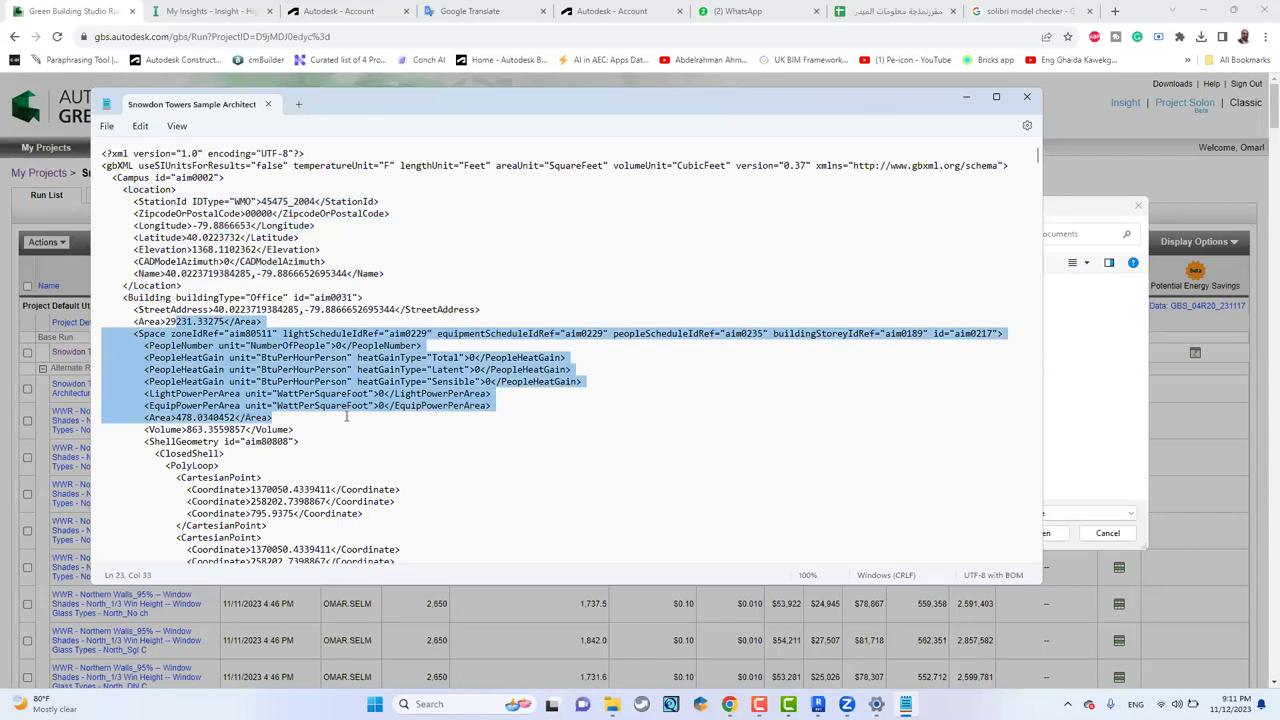
{"action": "scroll", "coordinate": [474, 389], "scroll_direction": "down", "scroll_amount": 15}
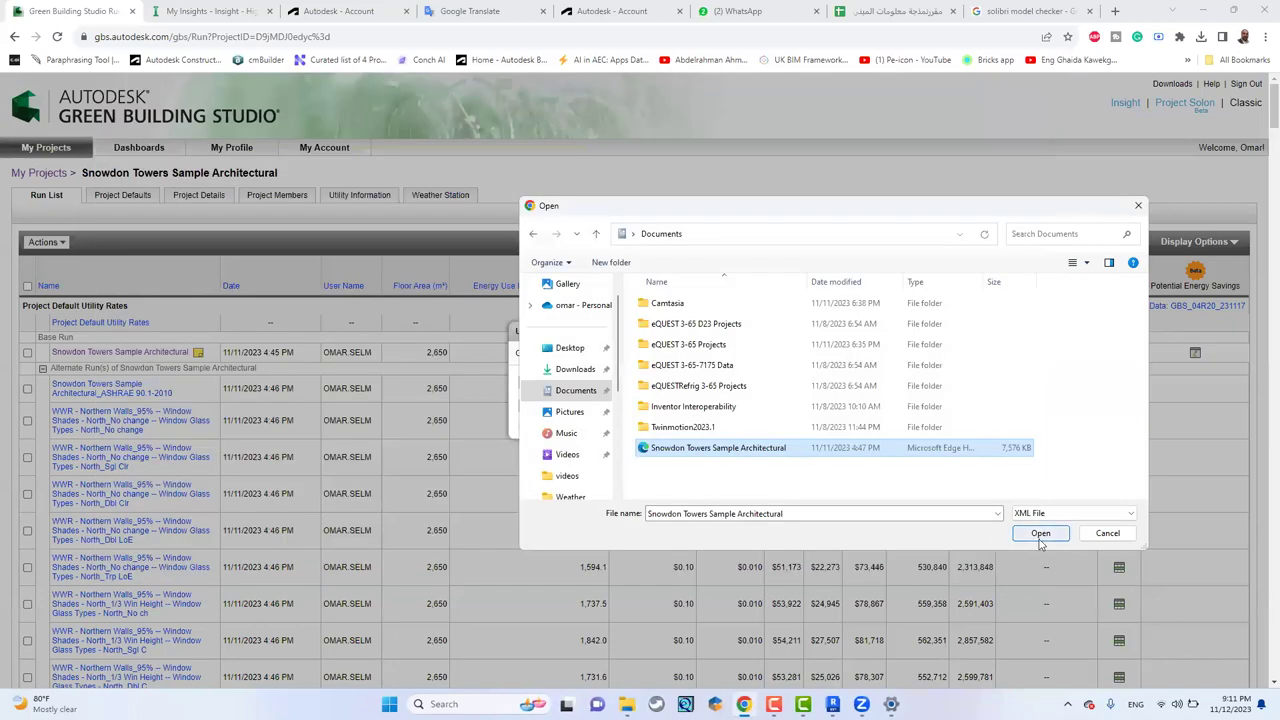
- Upload the Snowdon Towers Sample Architectural gbXML file to the project as a base run
{"action": "left_click", "coordinate": [1041, 534]}
{"action": "left_click", "coordinate": [534, 410]}
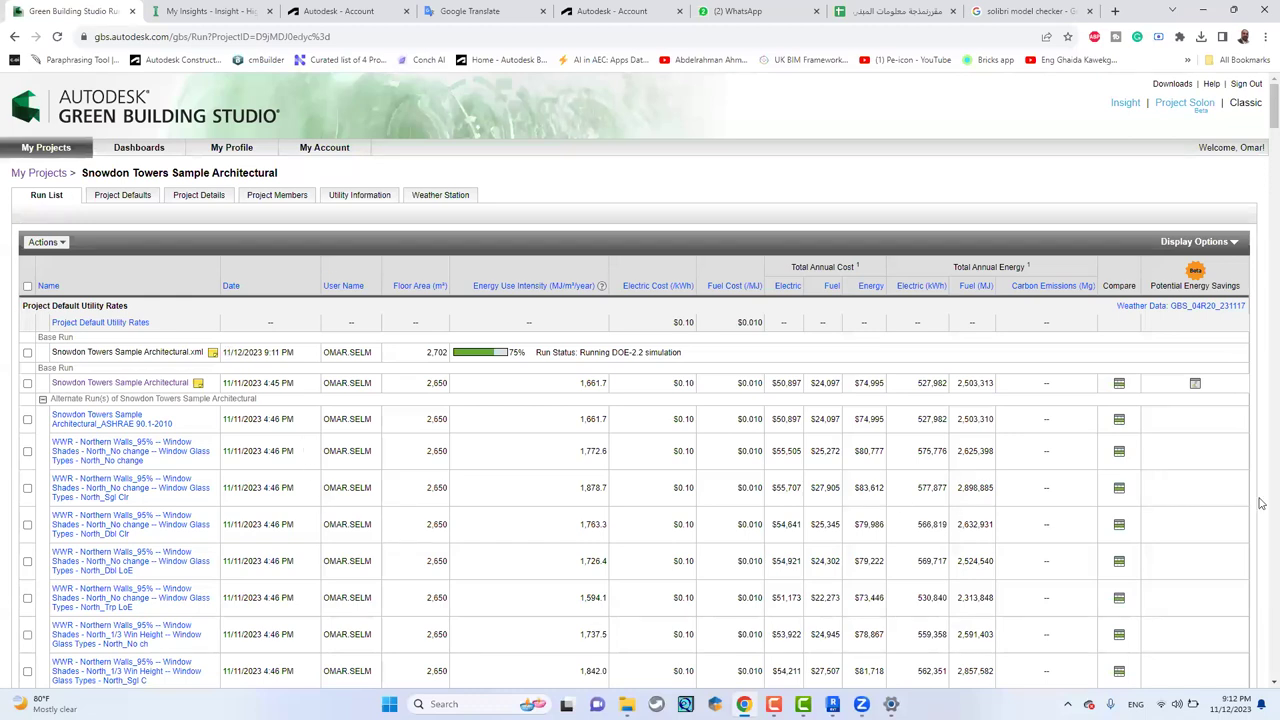
{"action": "left_click", "coordinate": [1195, 384]}
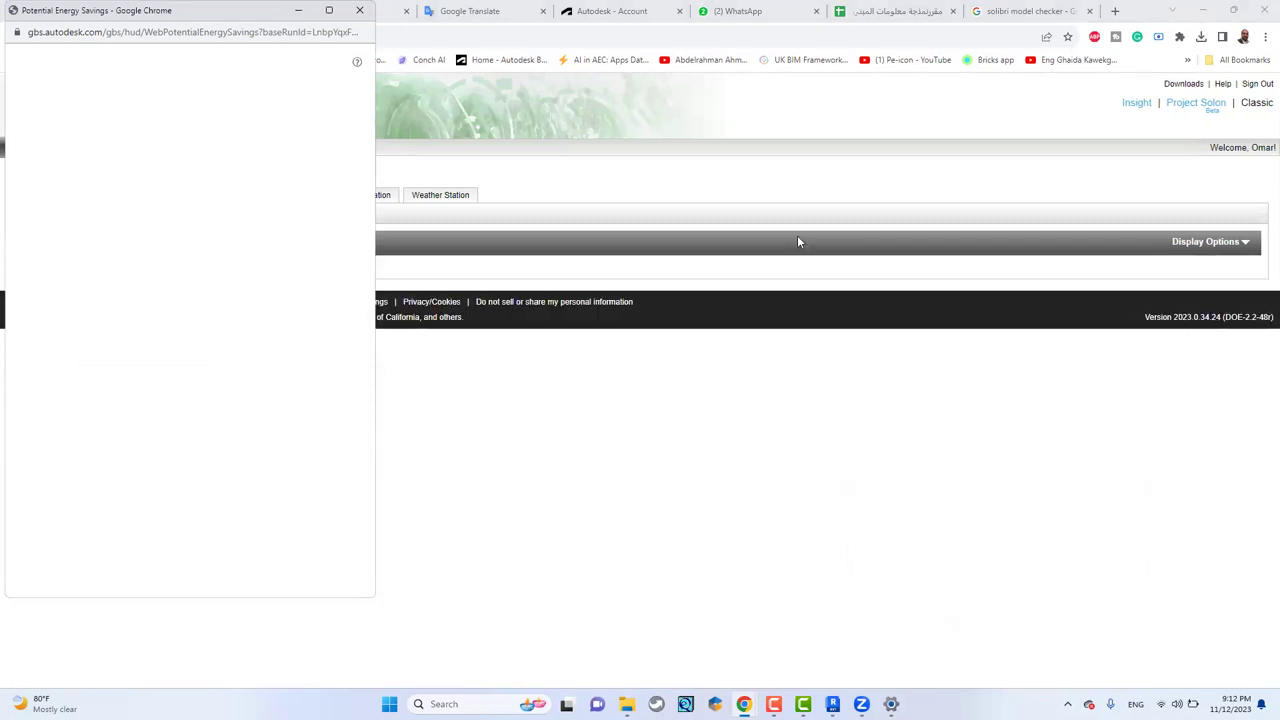
{"action": "left_click", "coordinate": [350, 60]}
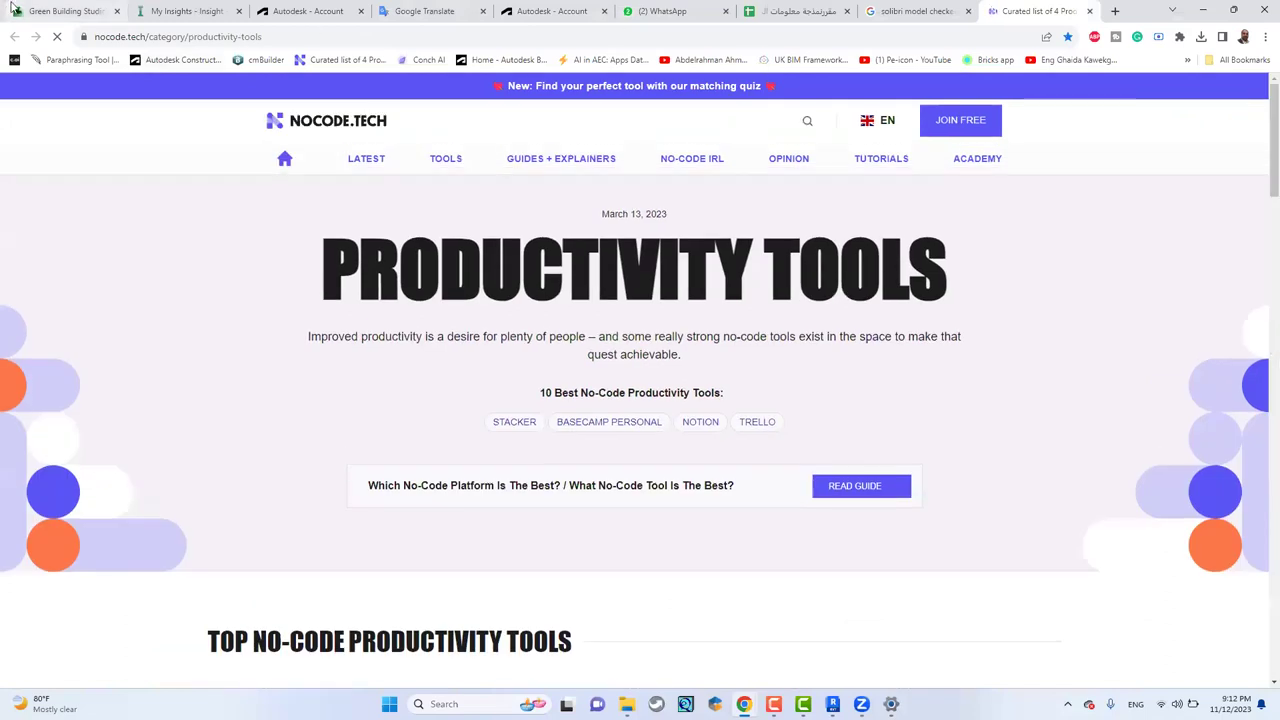
{"action": "left_click", "coordinate": [18, 10]}
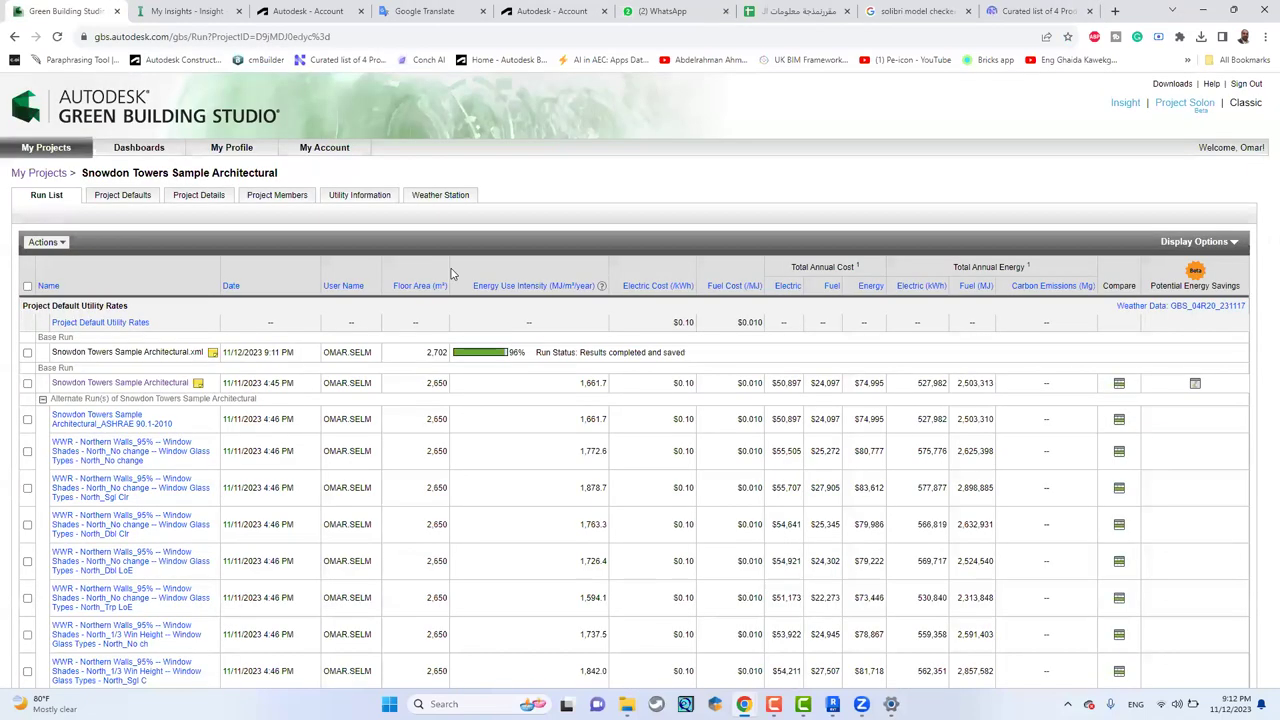
- Open the Potential Energy Savings chart of the 11/11/2023 base run and view its help page
{"action": "left_click", "coordinate": [1195, 383]}
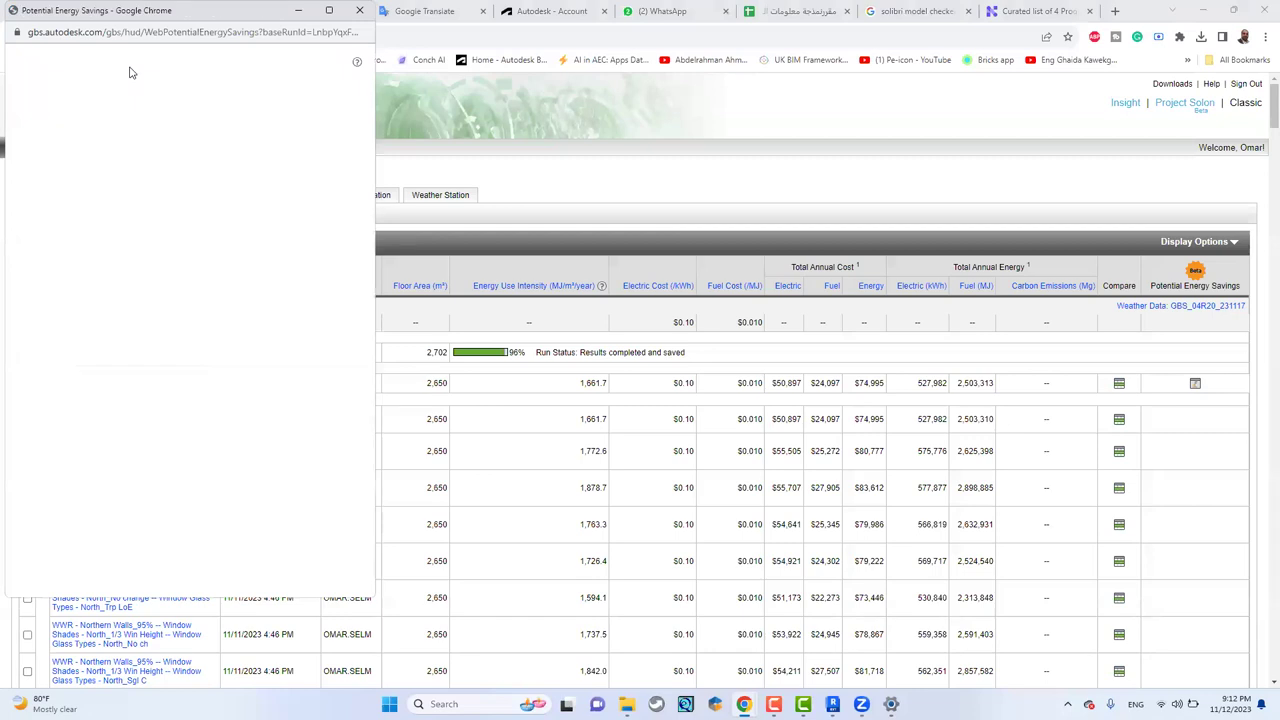
{"action": "left_click", "coordinate": [366, 60]}
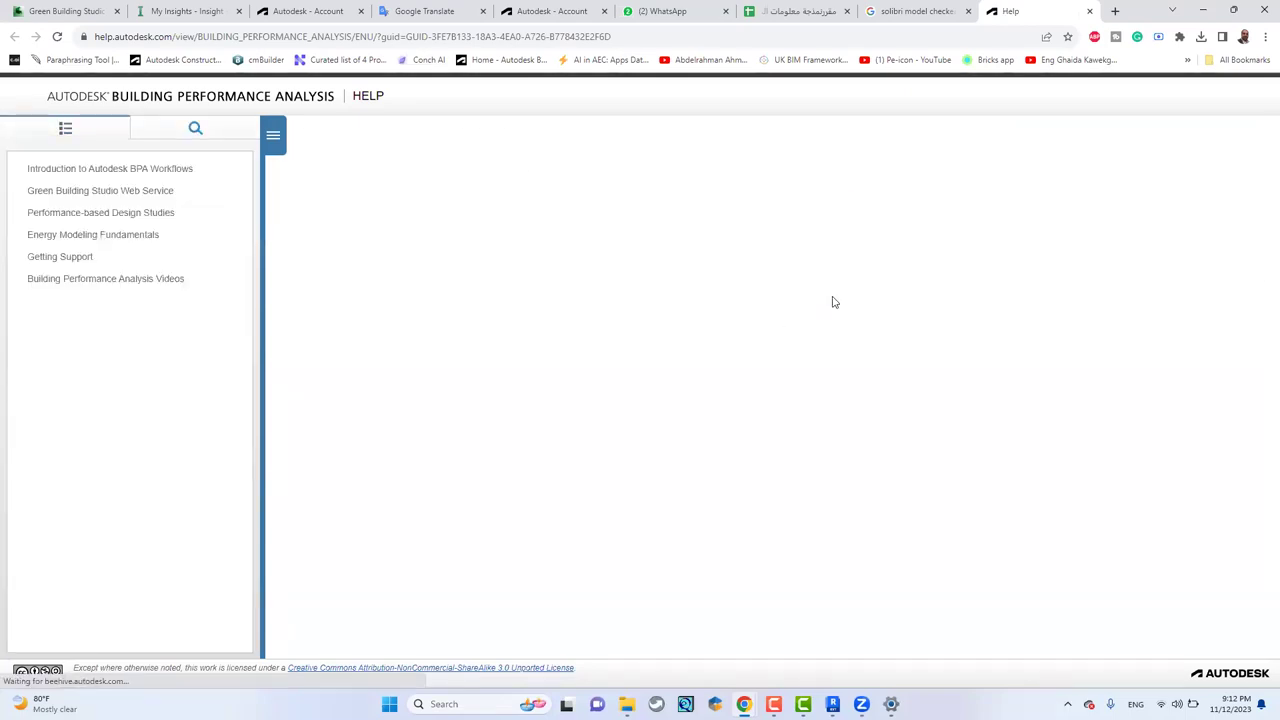
{"action": "scroll", "coordinate": [860, 343], "scroll_direction": "down", "scroll_amount": 5}
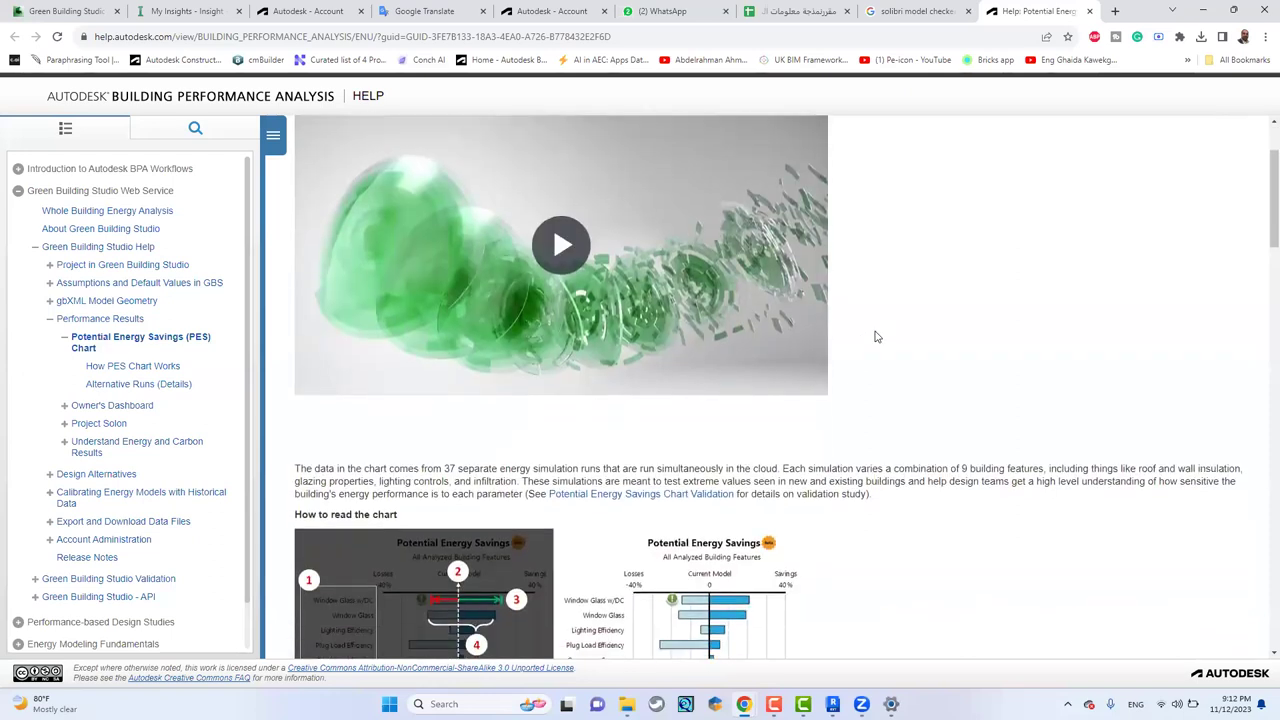
- Reopen the base run's Potential Energy Savings window from the run list, and review the help page's guide to reading the chart
{"action": "left_click", "coordinate": [66, 7]}
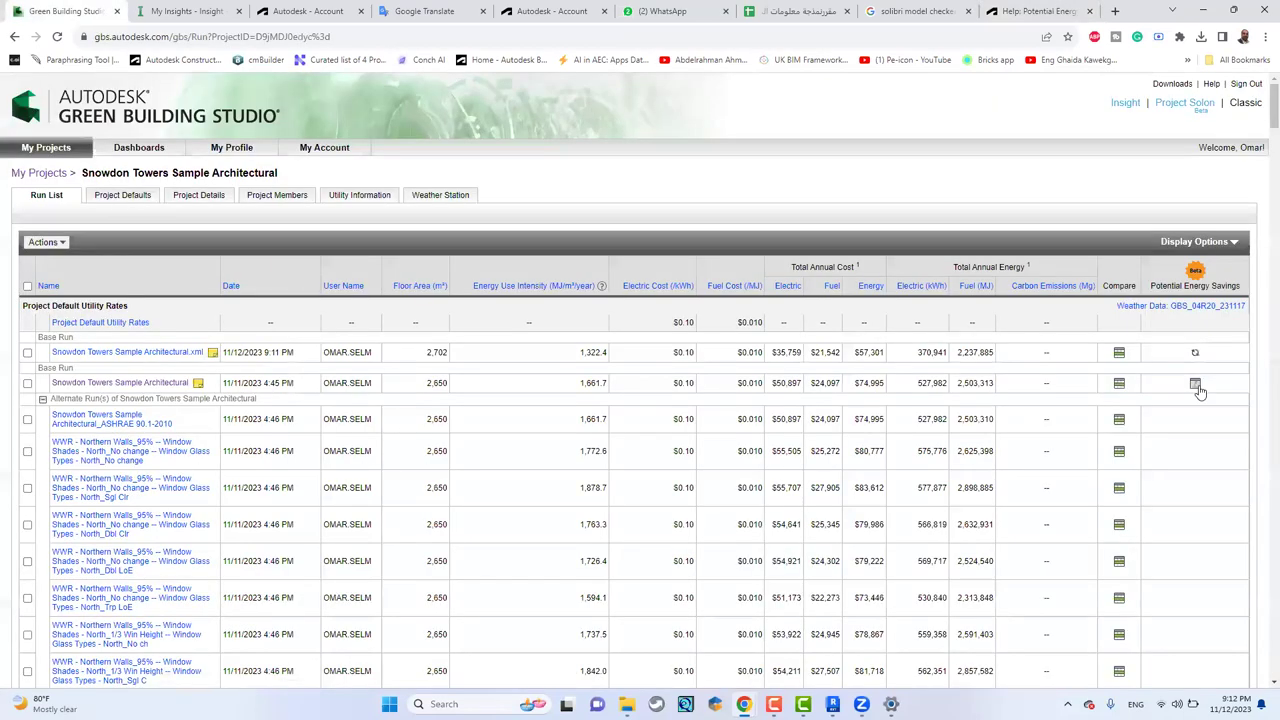
{"action": "left_click", "coordinate": [1196, 387]}
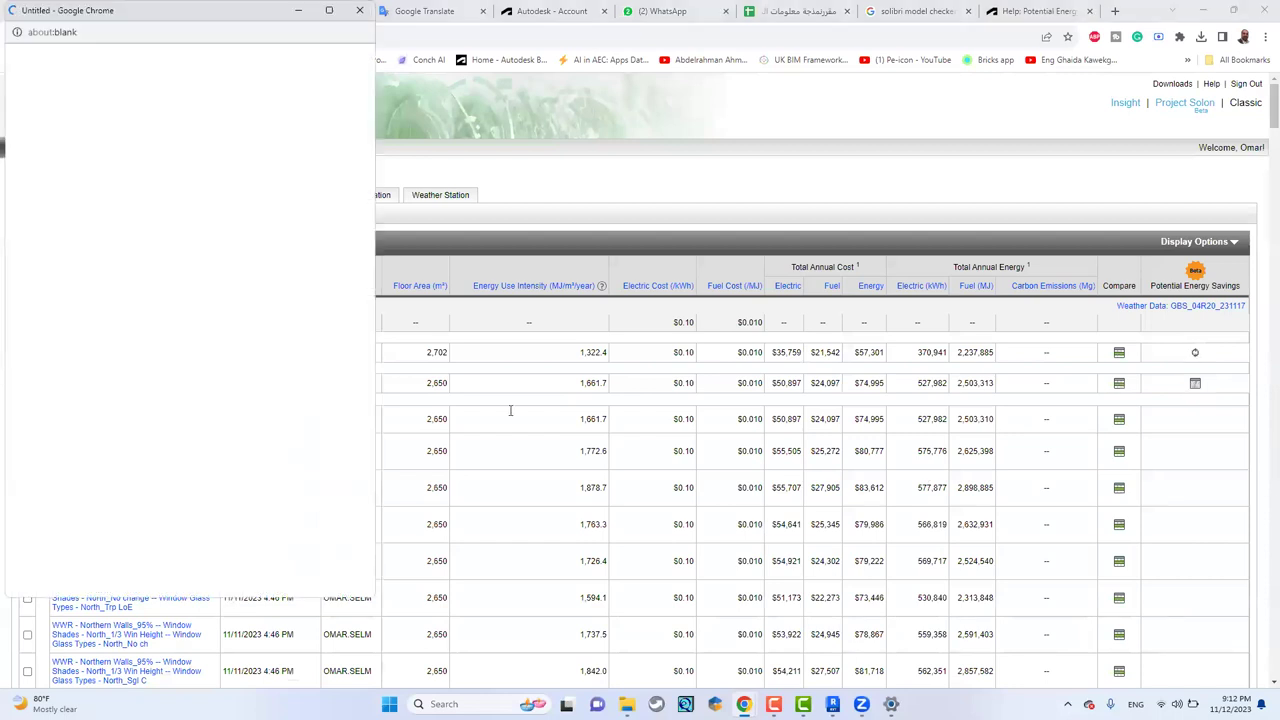
{"action": "left_click", "coordinate": [364, 22]}
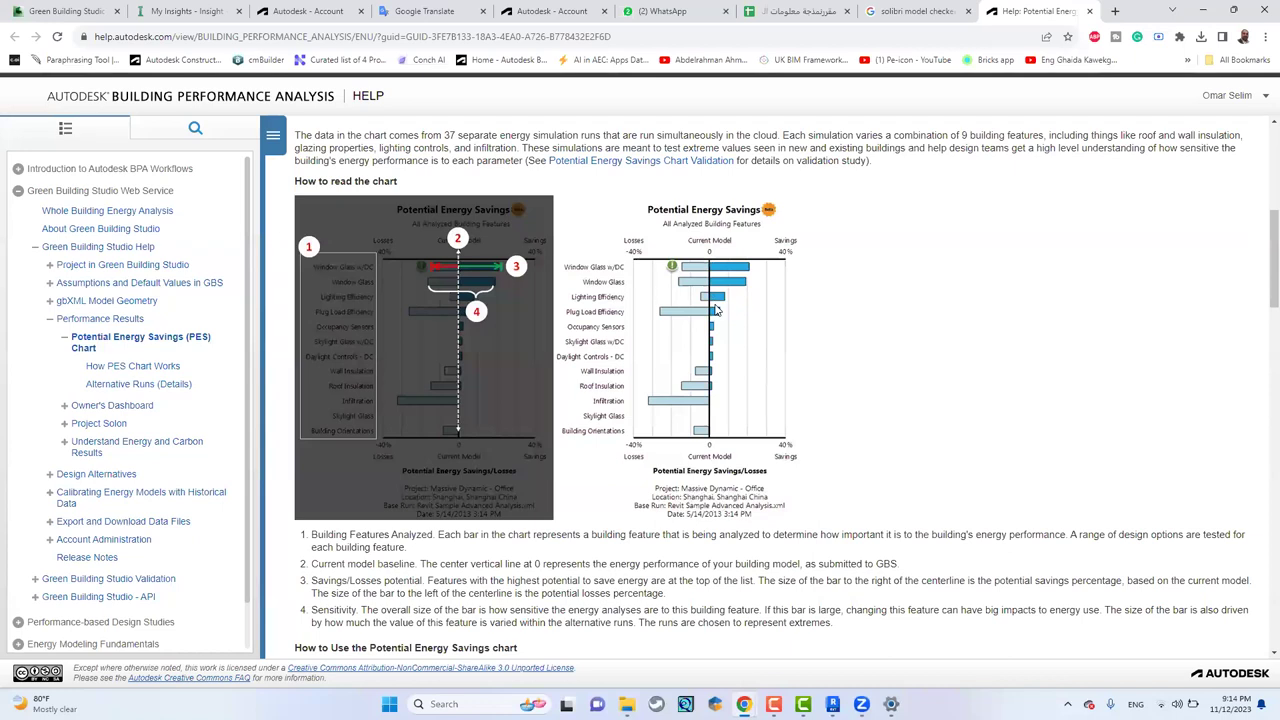
{"action": "scroll", "coordinate": [715, 310], "scroll_direction": "down", "scroll_amount": 3}
{"action": "scroll", "coordinate": [715, 310], "scroll_direction": "up", "scroll_amount": 2}
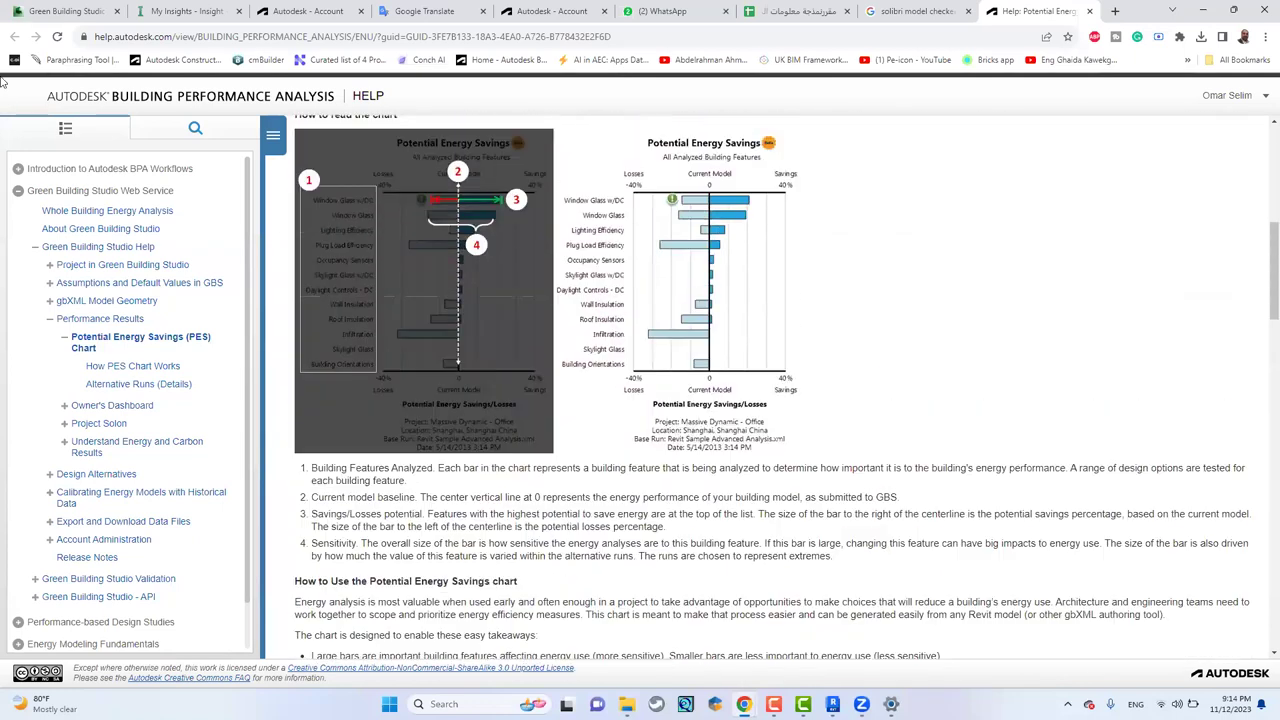
- Return to the run list and open the energy and carbon results of the 11/11/2023 base run
{"action": "left_click", "coordinate": [38, 14]}
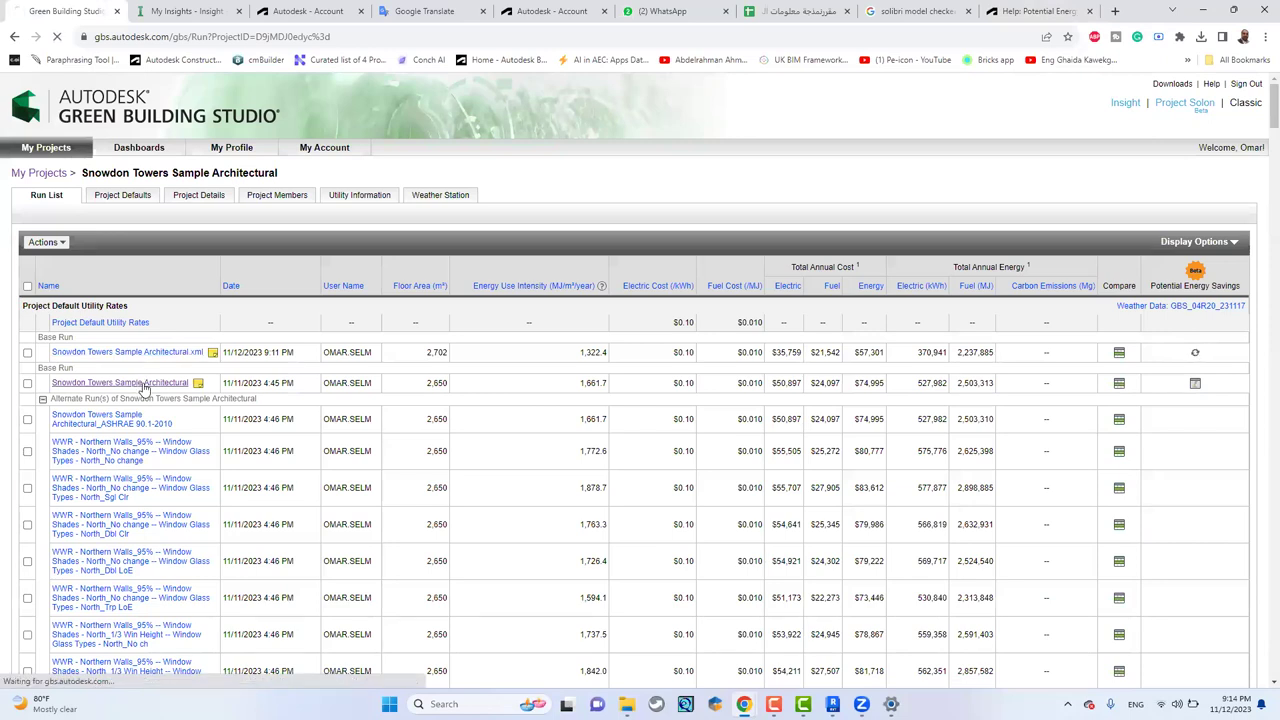
{"action": "left_click", "coordinate": [155, 383]}
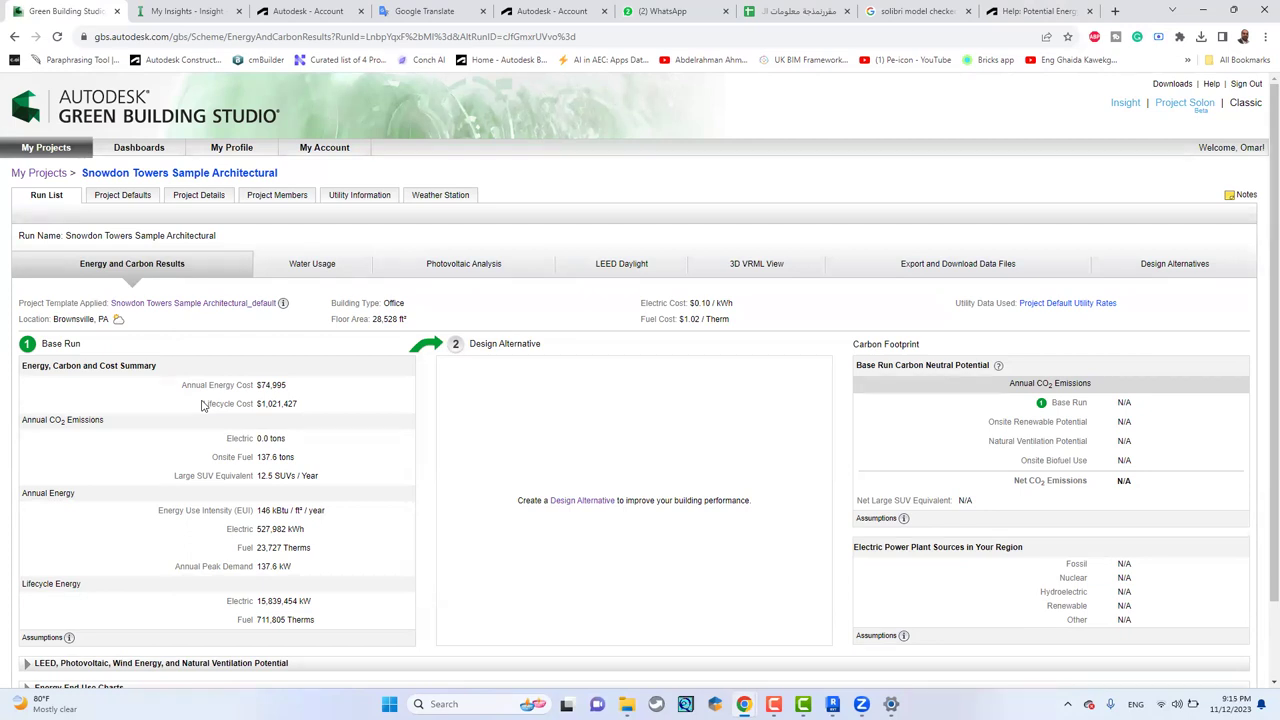
{"action": "scroll", "coordinate": [333, 460], "scroll_direction": "down", "scroll_amount": 2}
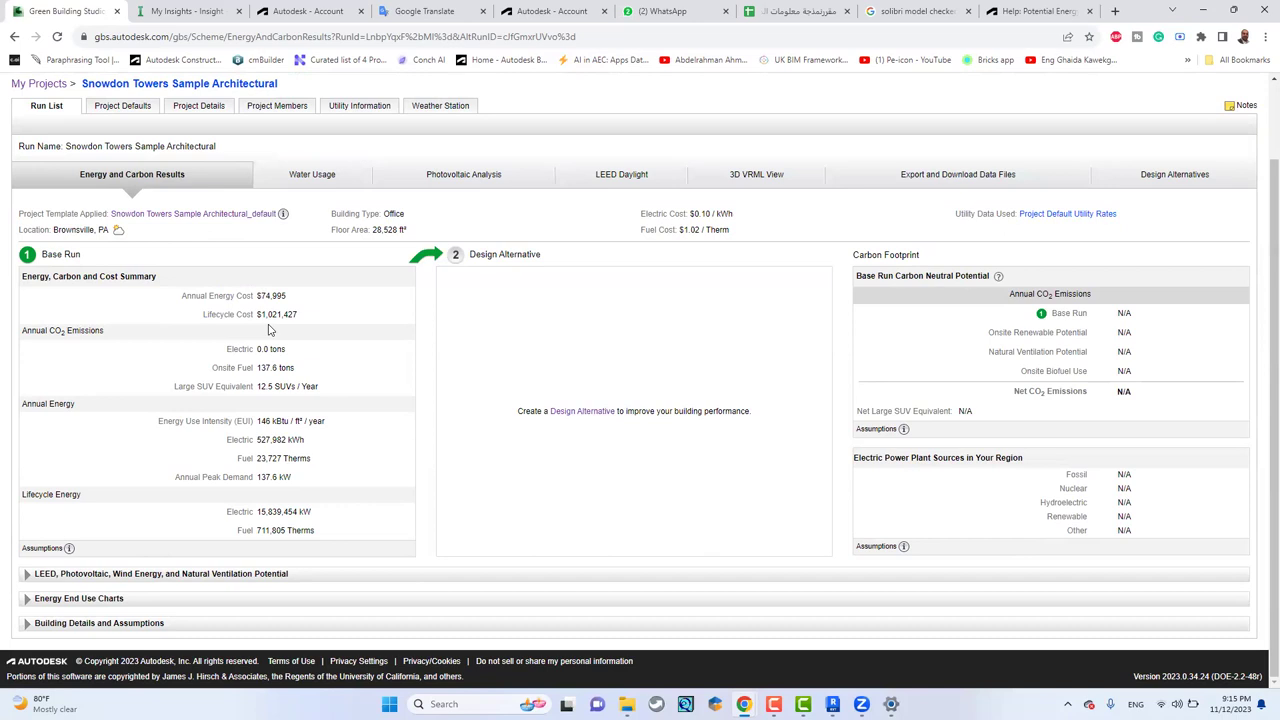
- Examine the base run's energy and lifecycle costs, annual CO2 emissions and annual energy figures
{"action": "mouse_move", "coordinate": [192, 286]}
{"action": "left_mouse_down"}
{"action": "mouse_move", "coordinate": [323, 326]}
{"action": "mouse_move", "coordinate": [181, 290]}
{"action": "left_mouse_up"}
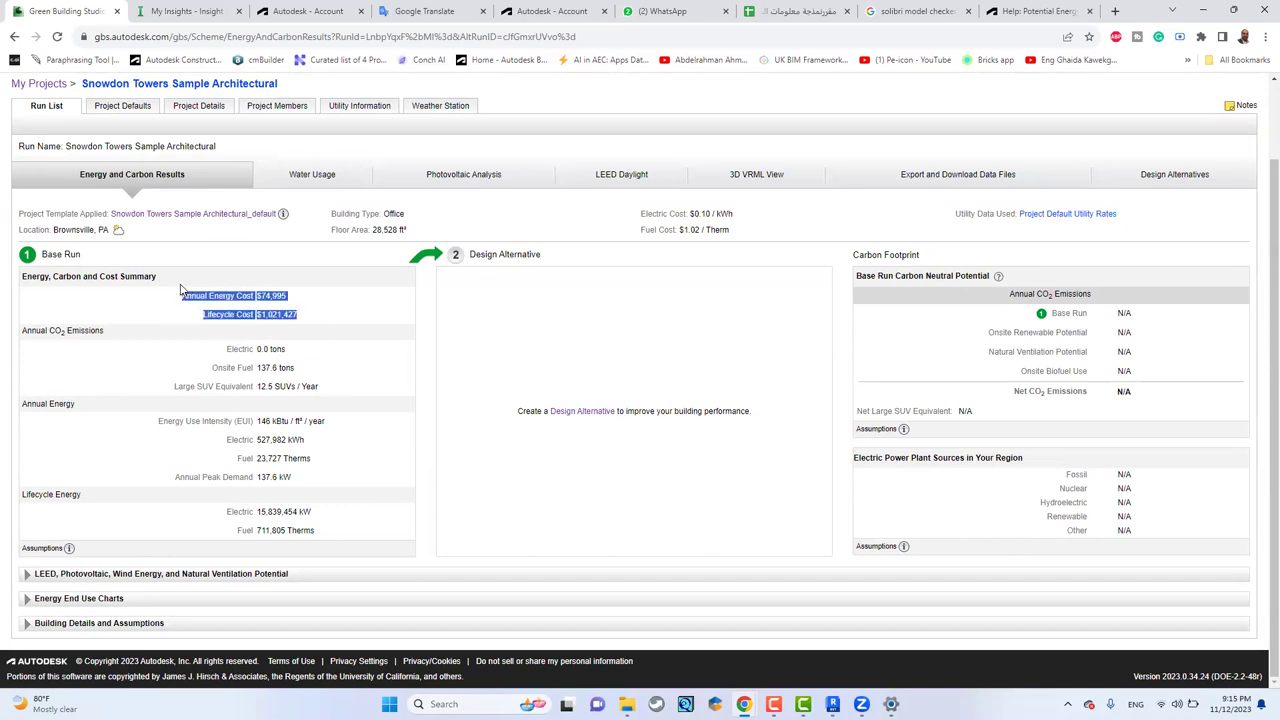
{"action": "left_click", "coordinate": [322, 330]}
{"action": "left_click_drag", "start_coordinate": [241, 308], "coordinate": [172, 300]}
{"action": "left_click", "coordinate": [338, 375]}
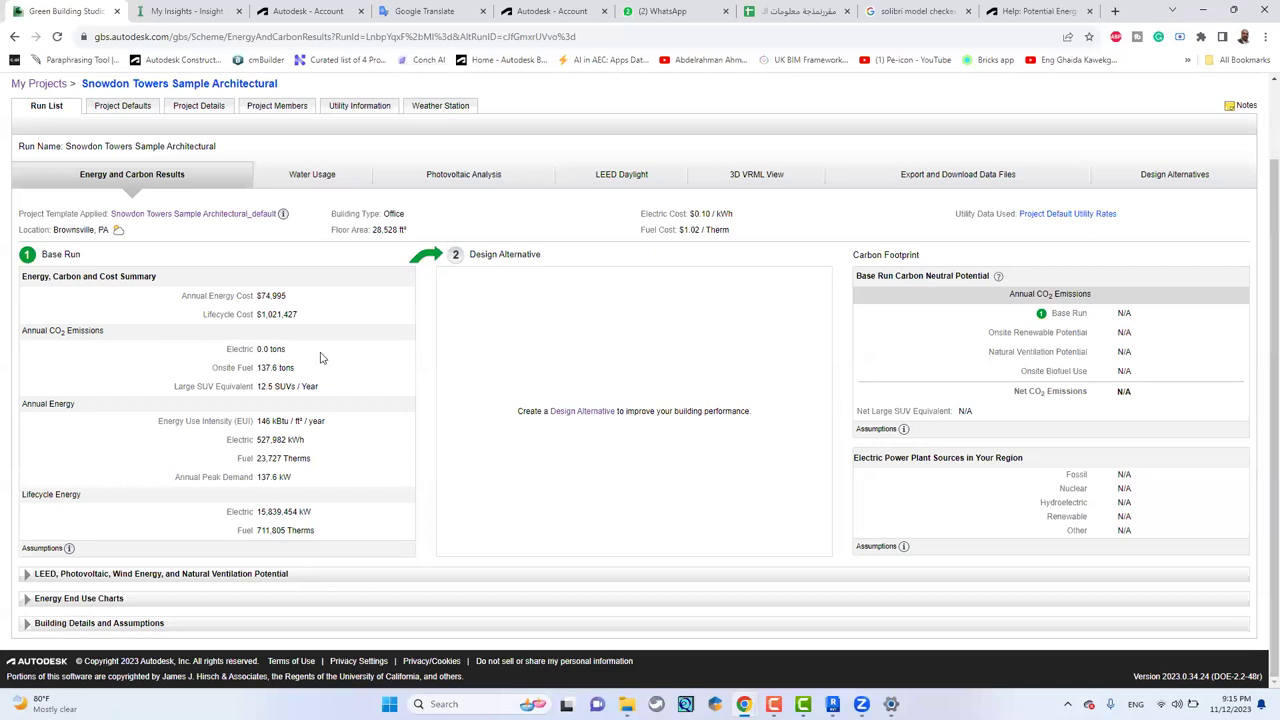
{"action": "left_click_drag", "start_coordinate": [329, 389], "coordinate": [227, 348]}
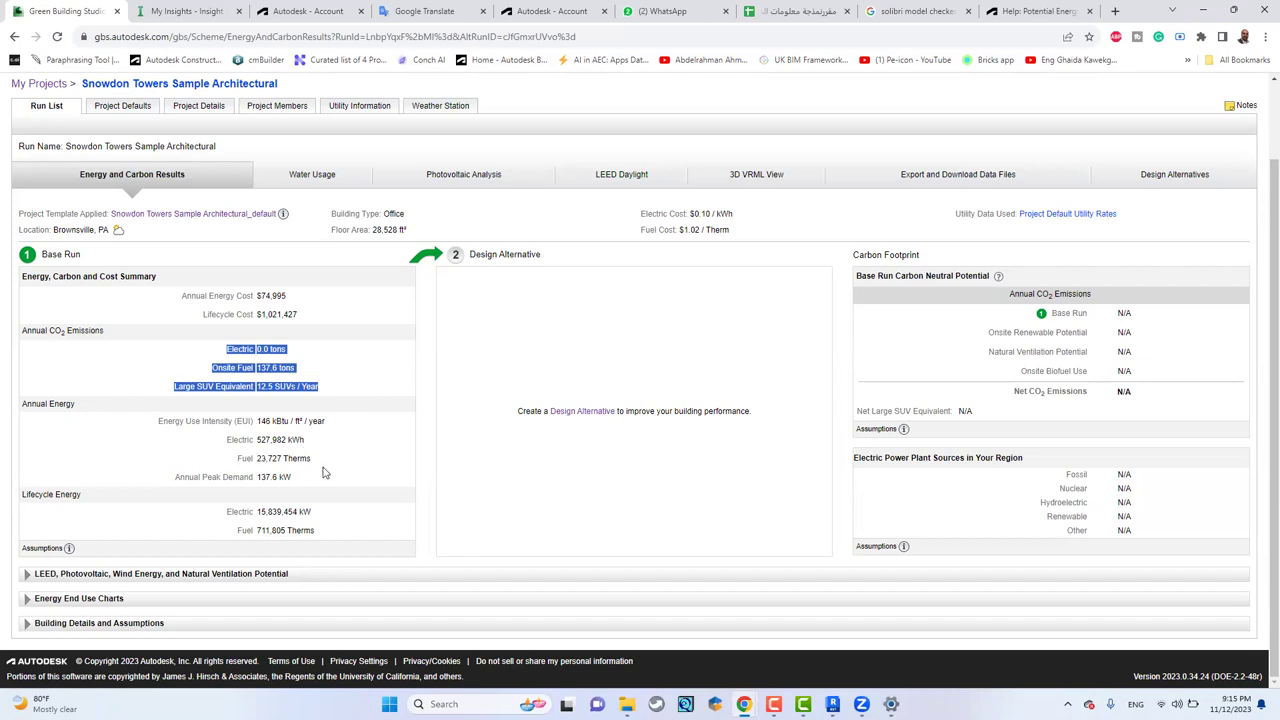
{"action": "left_click_drag", "start_coordinate": [328, 481], "coordinate": [146, 422]}
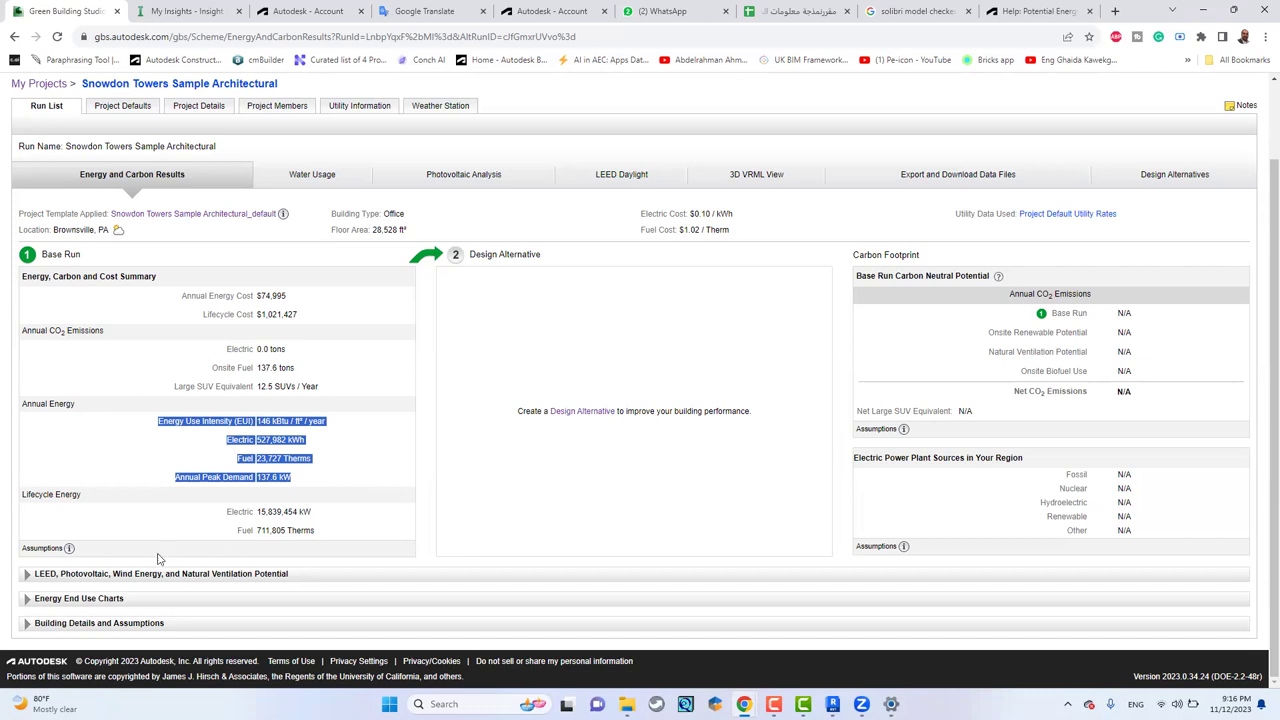
- Expand the LEED, Photovoltaic, Wind Energy, and Natural Ventilation Potential section and examine the photovoltaic savings, panel cost and payback period
{"action": "left_click", "coordinate": [28, 574]}
{"action": "scroll", "coordinate": [349, 350], "scroll_direction": "down", "scroll_amount": 2}
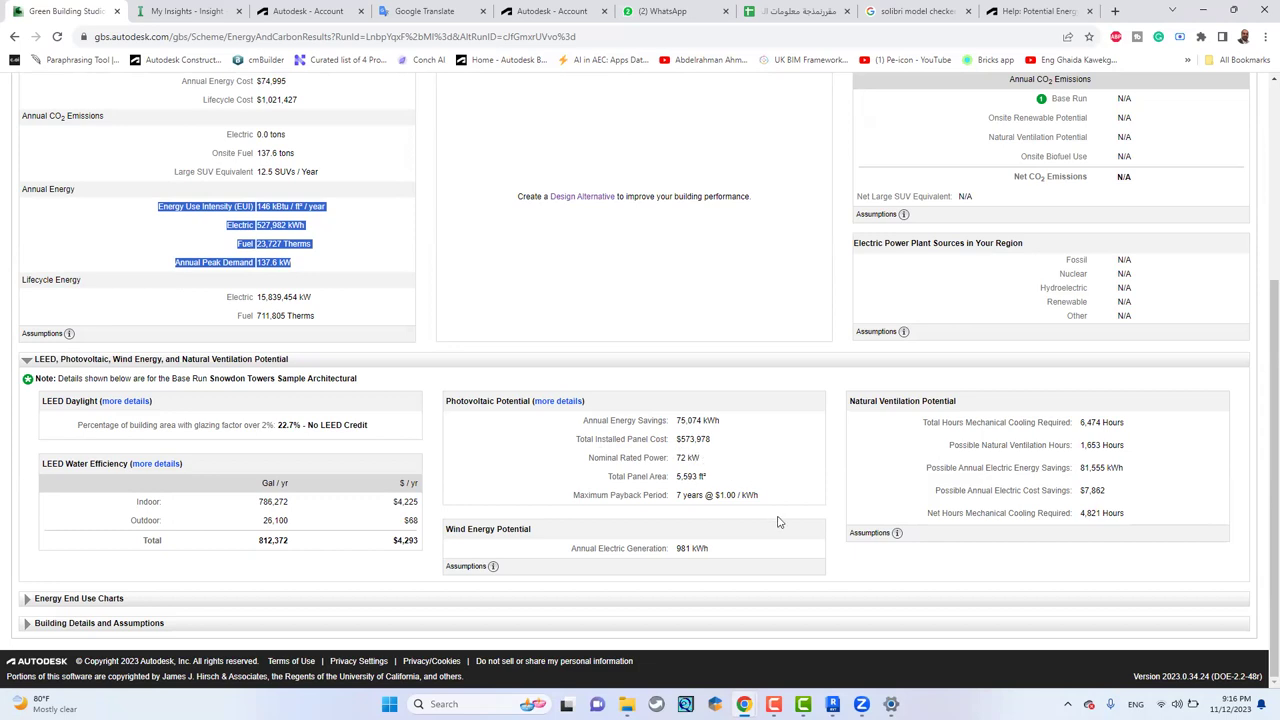
{"action": "left_click_drag", "start_coordinate": [771, 507], "coordinate": [571, 424]}
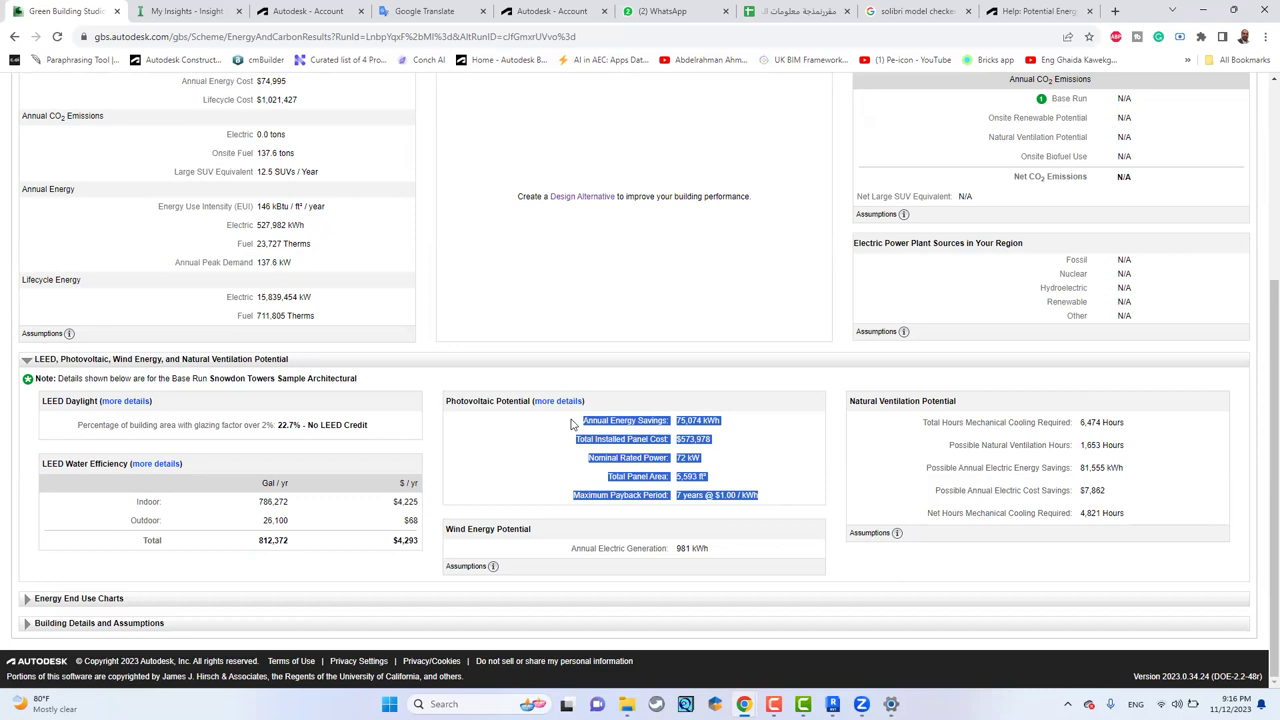
{"action": "left_click", "coordinate": [744, 421]}
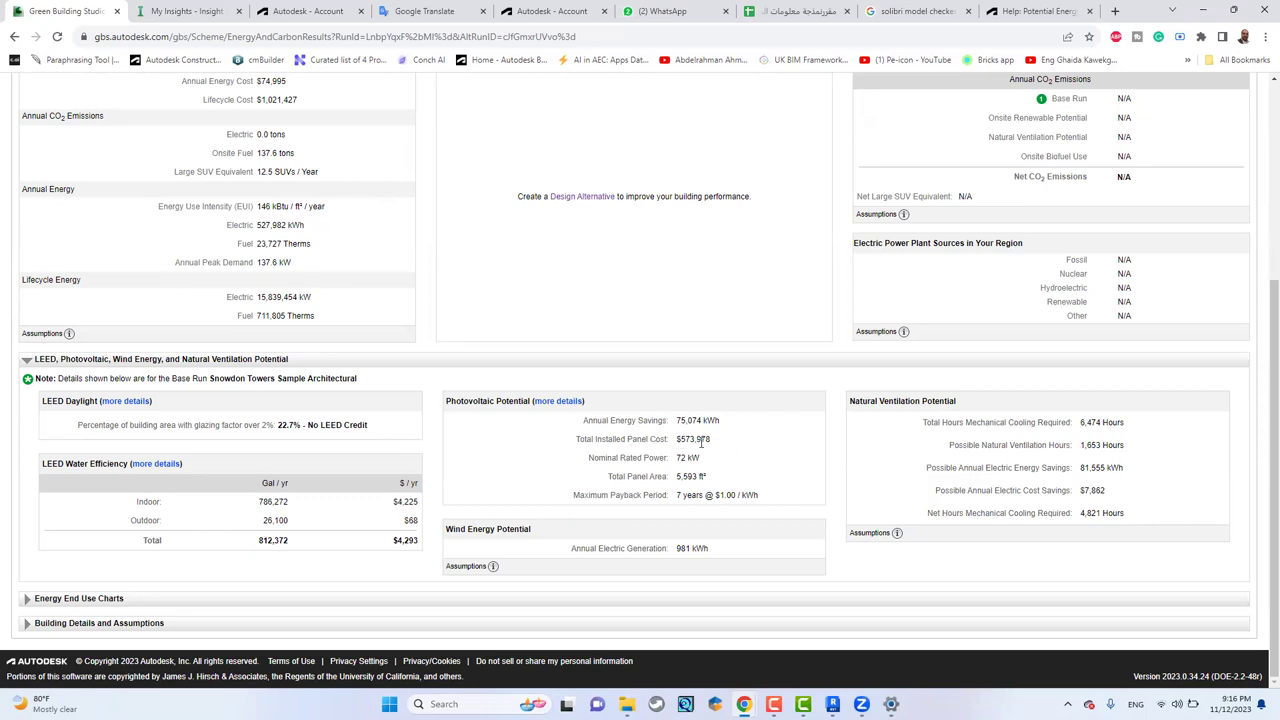
{"action": "left_click_drag", "start_coordinate": [727, 448], "coordinate": [591, 397]}
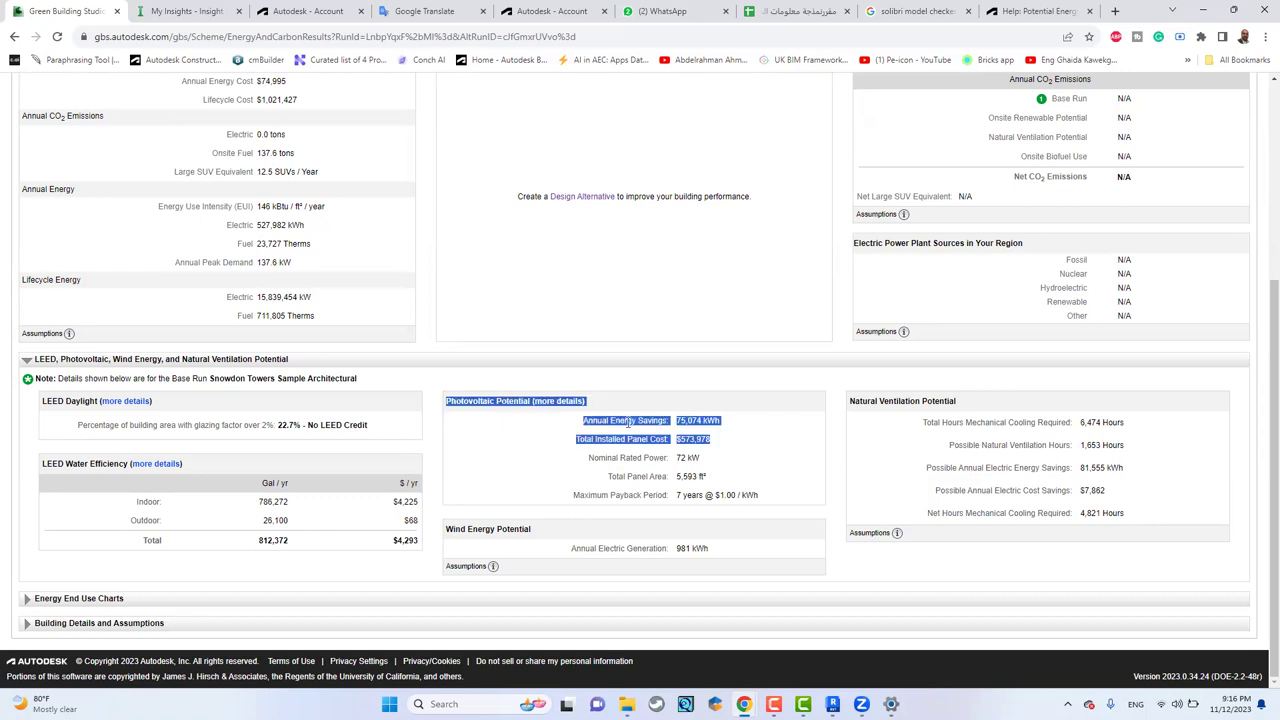
{"action": "left_click", "coordinate": [707, 482]}
{"action": "left_click_drag", "start_coordinate": [771, 503], "coordinate": [563, 504]}
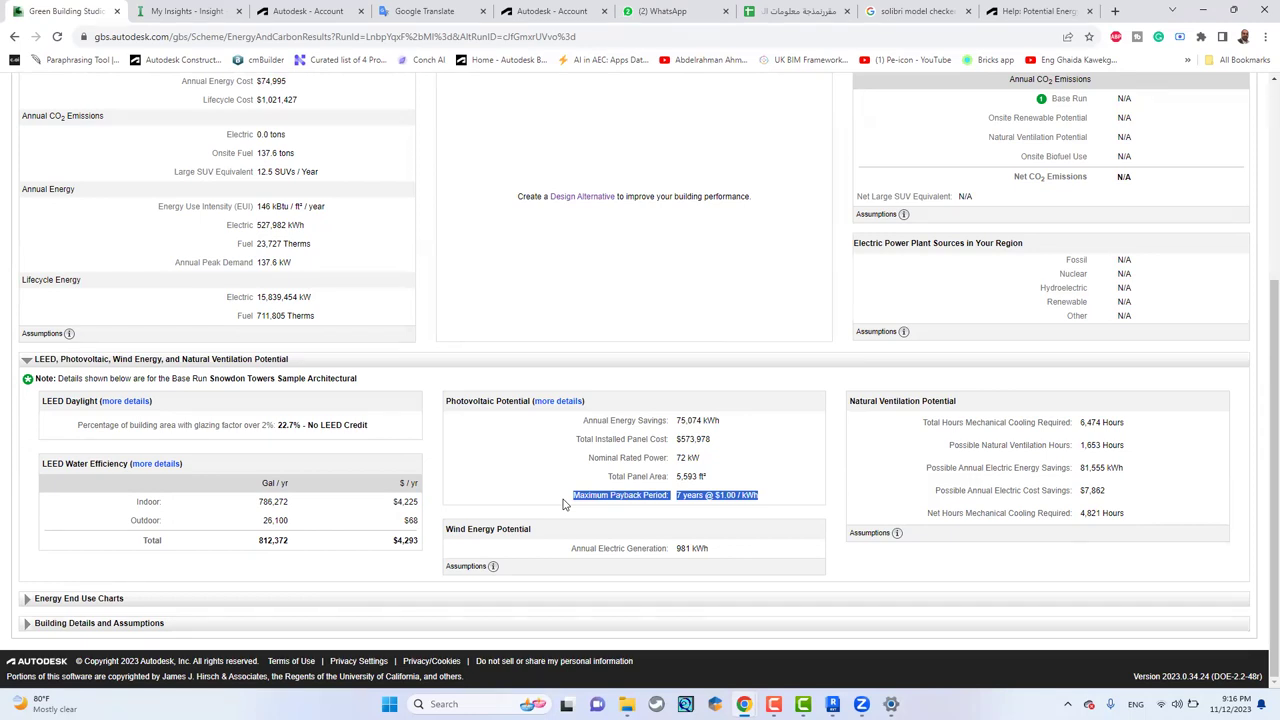
- Expand the Energy End Use Charts section and switch the annual electric and annual fuel charts to Detailed View
{"action": "scroll", "coordinate": [531, 232], "scroll_direction": "up", "scroll_amount": 3}
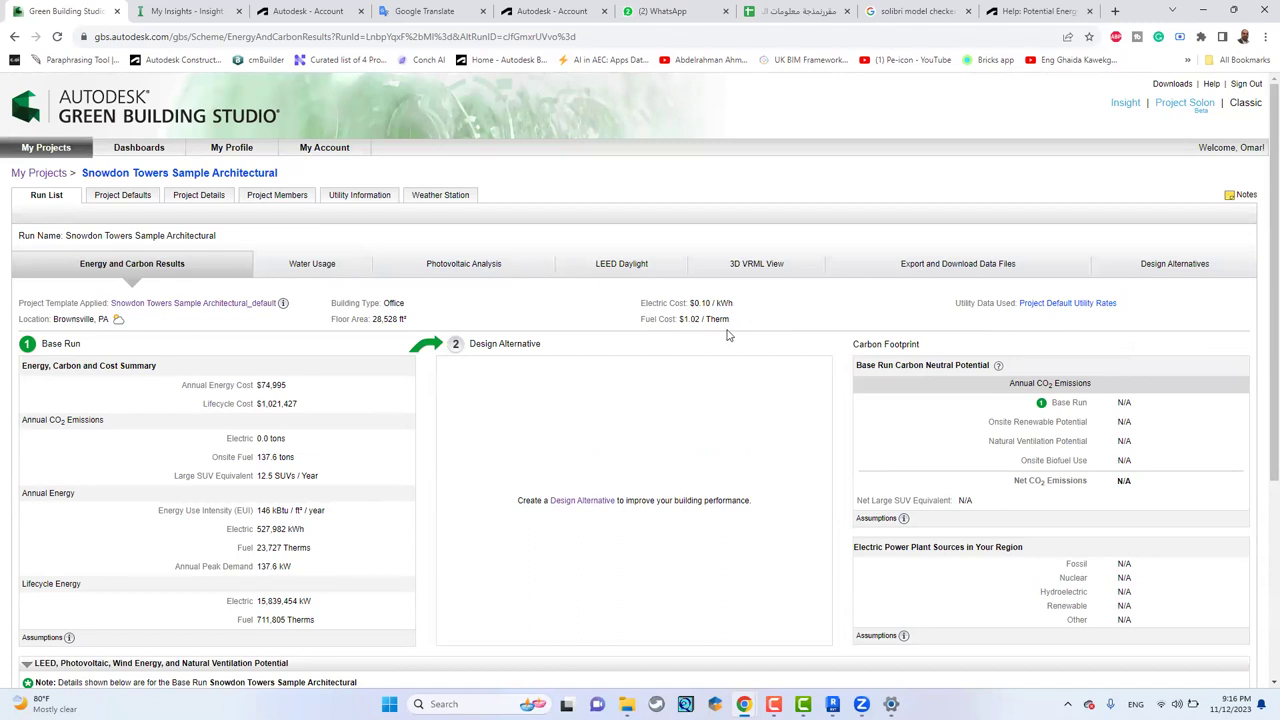
{"action": "scroll", "coordinate": [706, 330], "scroll_direction": "down", "scroll_amount": 1}
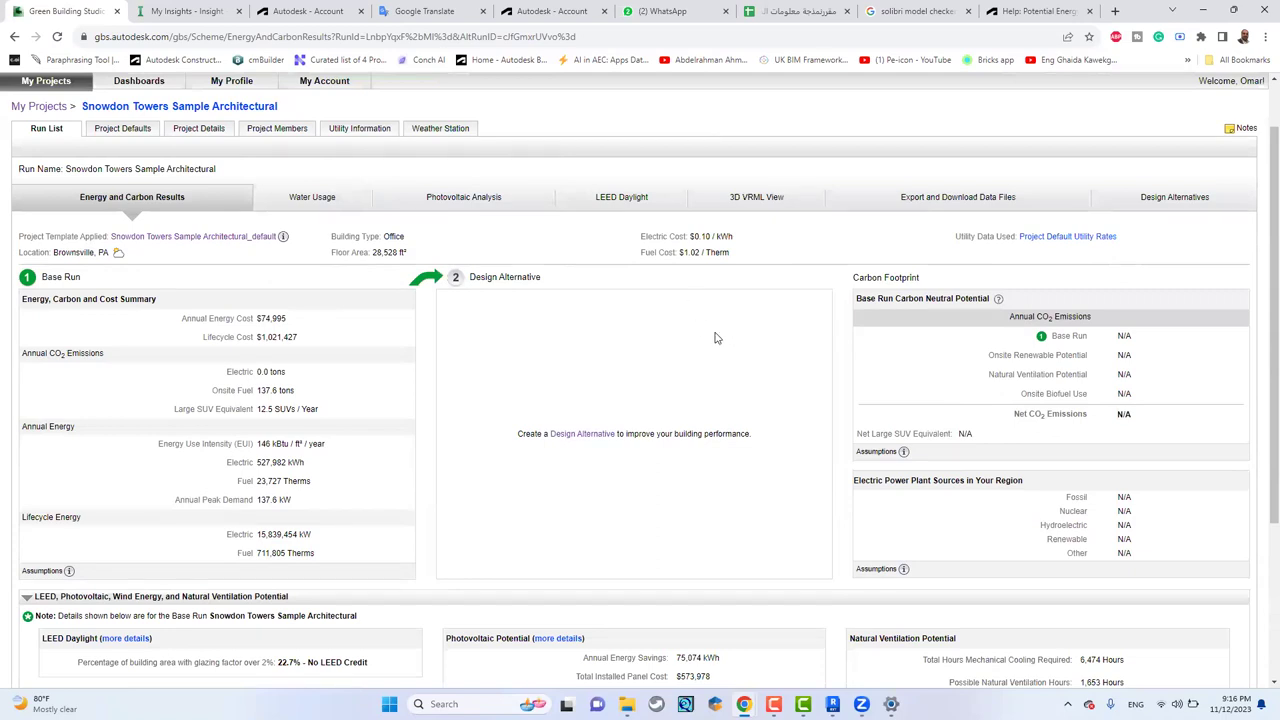
{"action": "scroll", "coordinate": [714, 338], "scroll_direction": "down", "scroll_amount": 4}
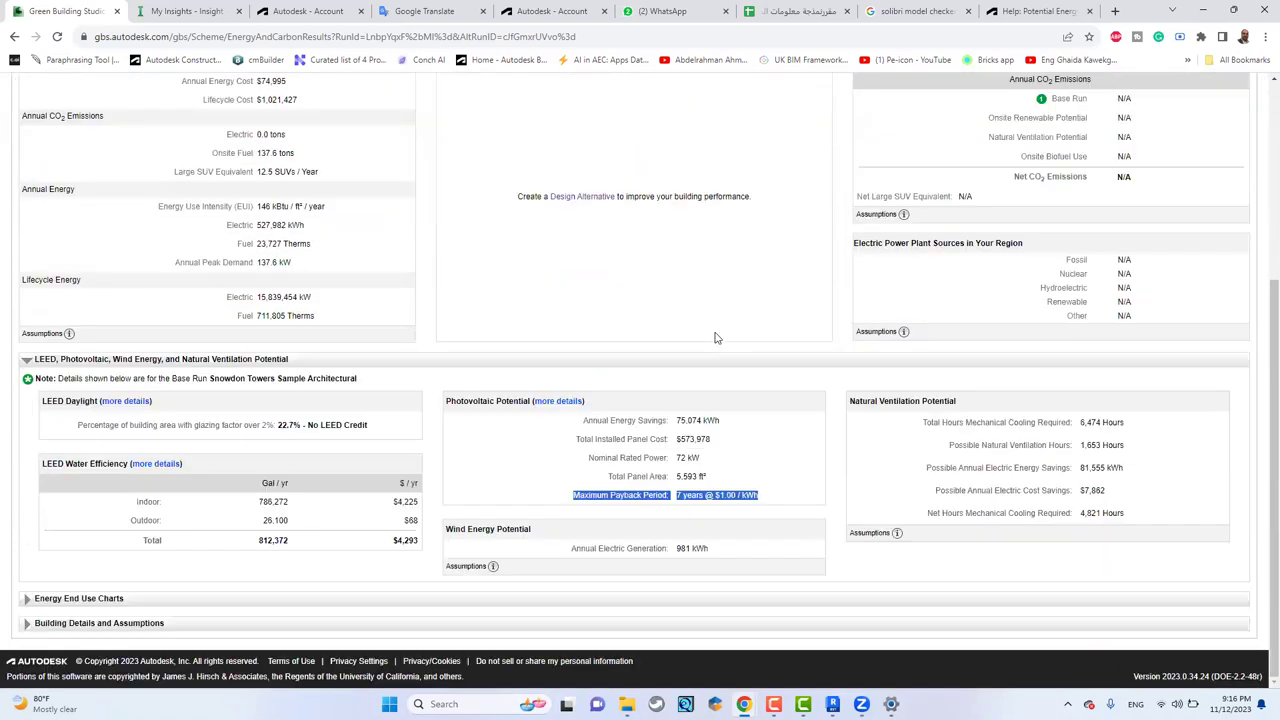
{"action": "left_click", "coordinate": [75, 598]}
{"action": "scroll", "coordinate": [538, 557], "scroll_direction": "down", "scroll_amount": 3}
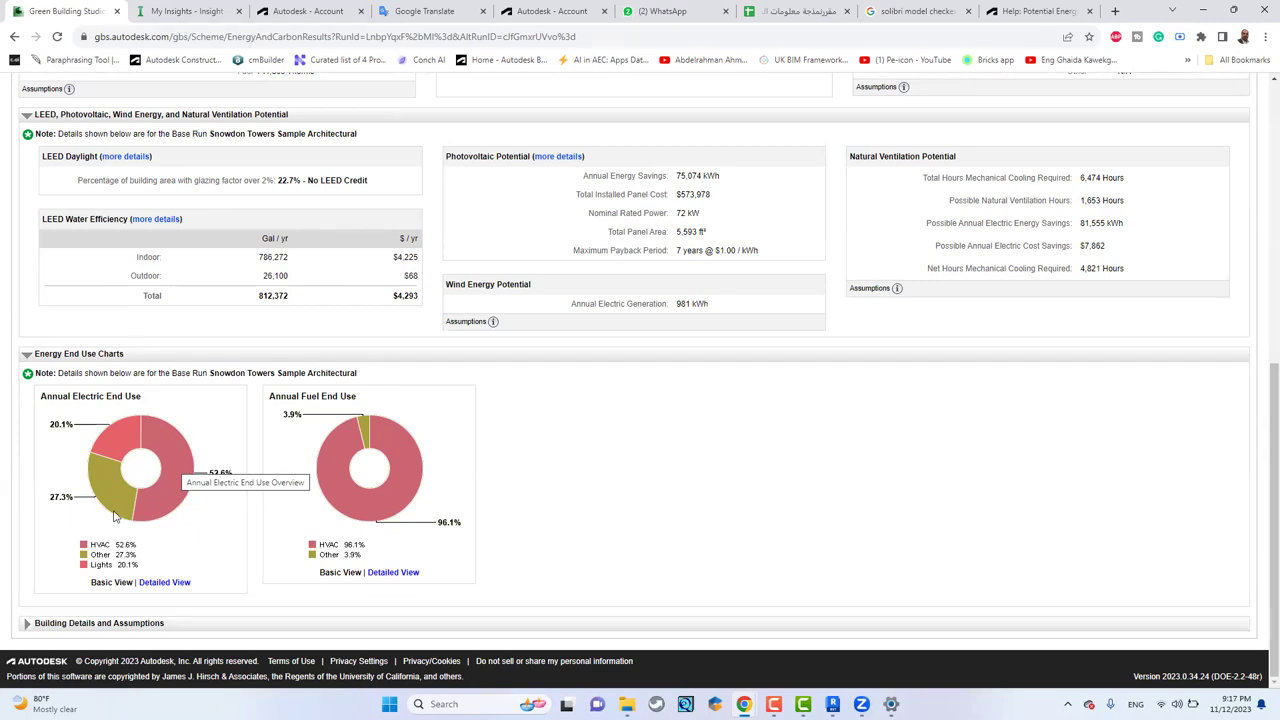
{"action": "left_click", "coordinate": [164, 582]}
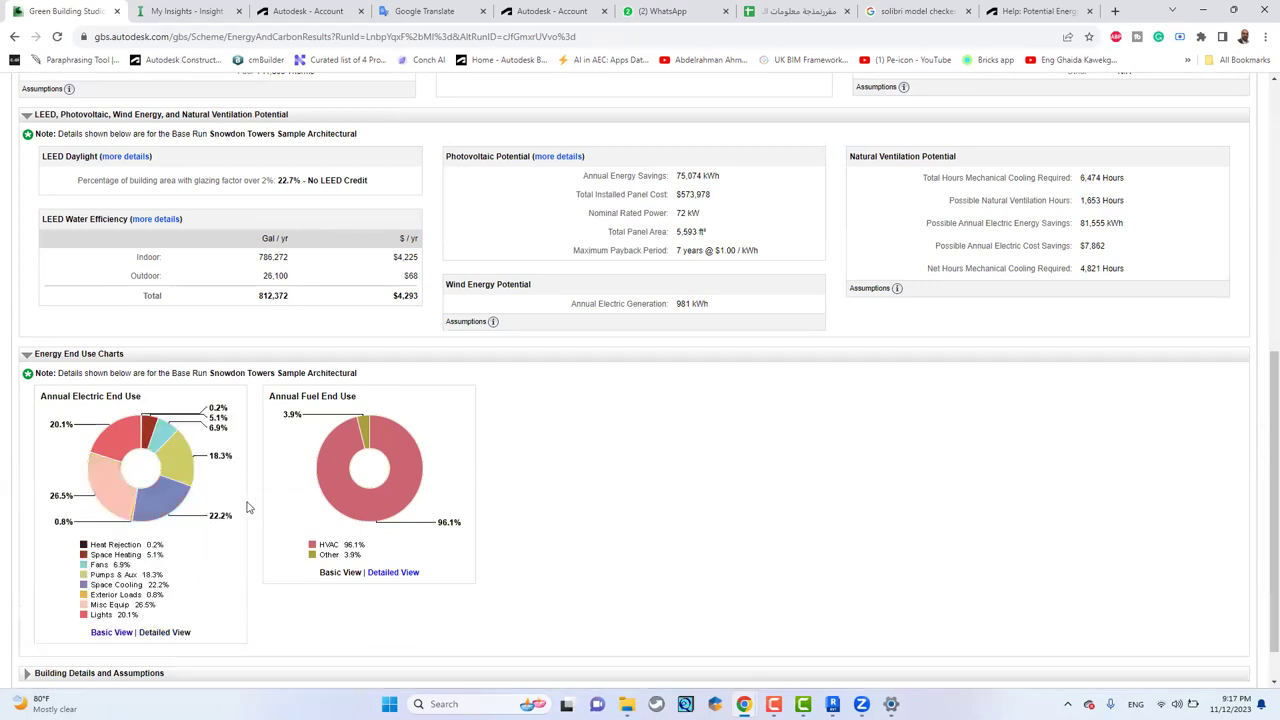
{"action": "scroll", "coordinate": [249, 507], "scroll_direction": "down", "scroll_amount": 1}
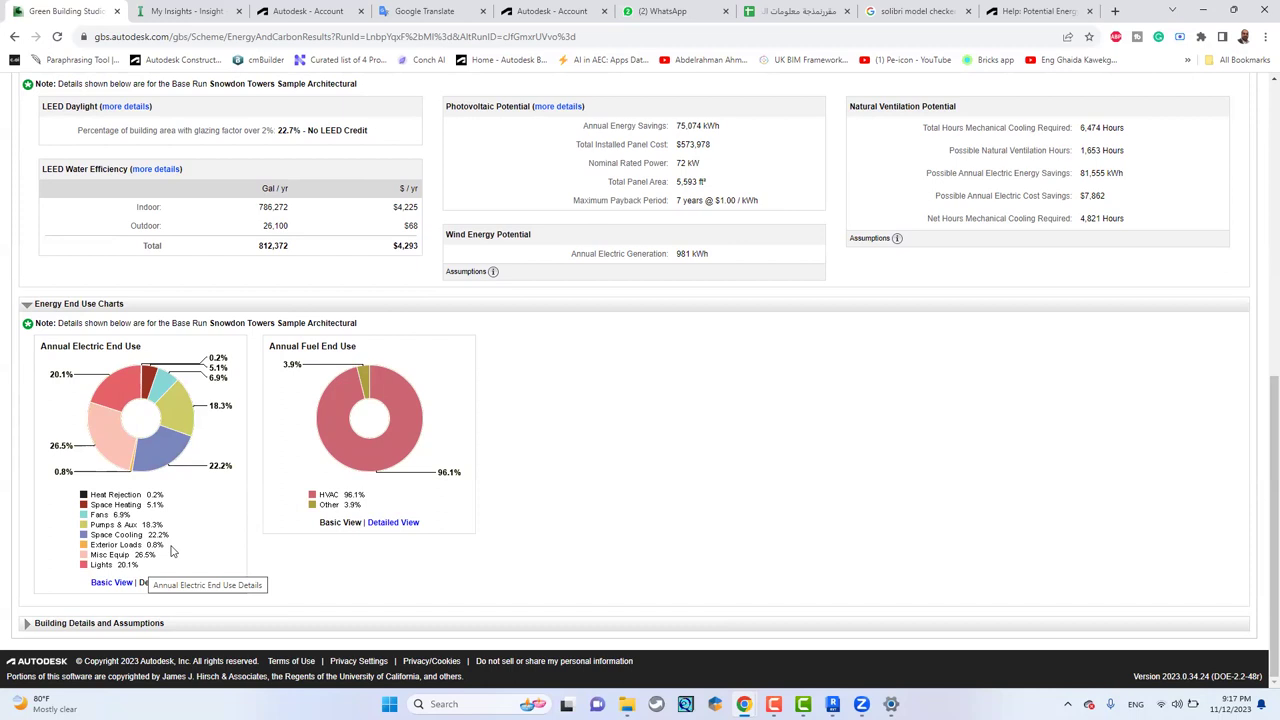
{"action": "left_click", "coordinate": [403, 523]}
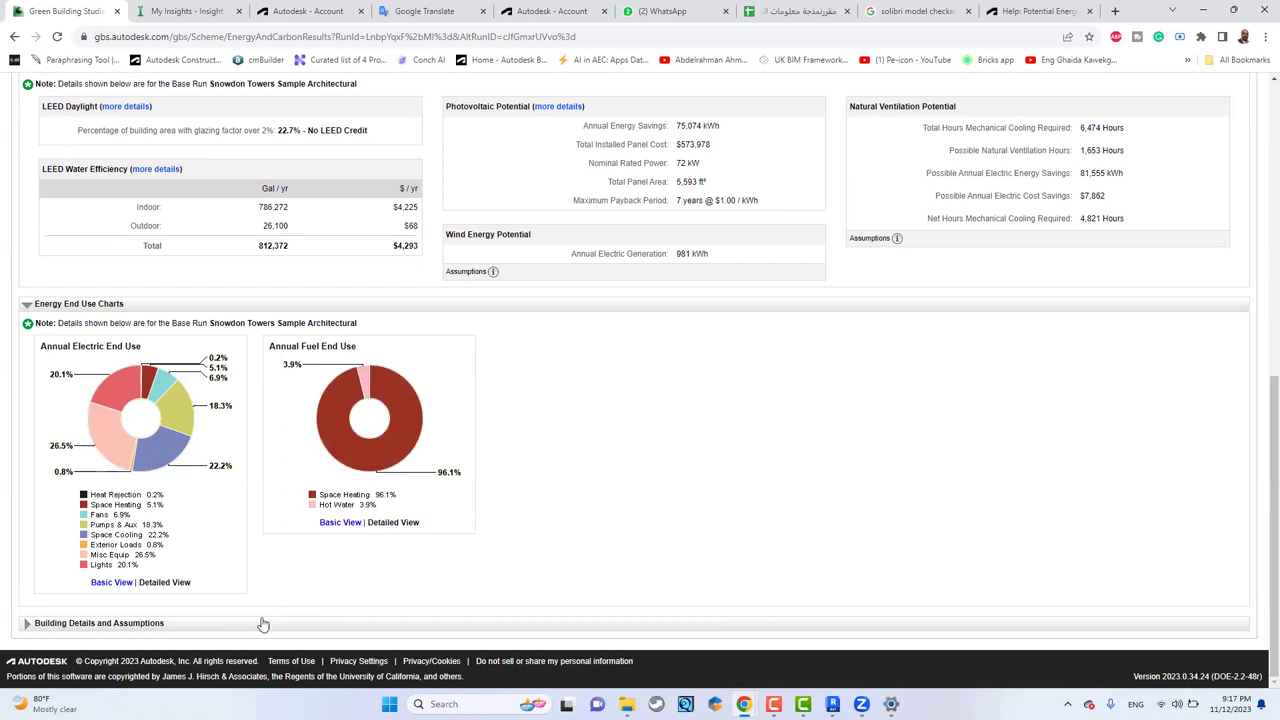
- Expand the Building Details and Assumptions section and review the building summary stats and base run construction
{"action": "left_click", "coordinate": [123, 623]}
{"action": "scroll", "coordinate": [461, 510], "scroll_direction": "down", "scroll_amount": 5}
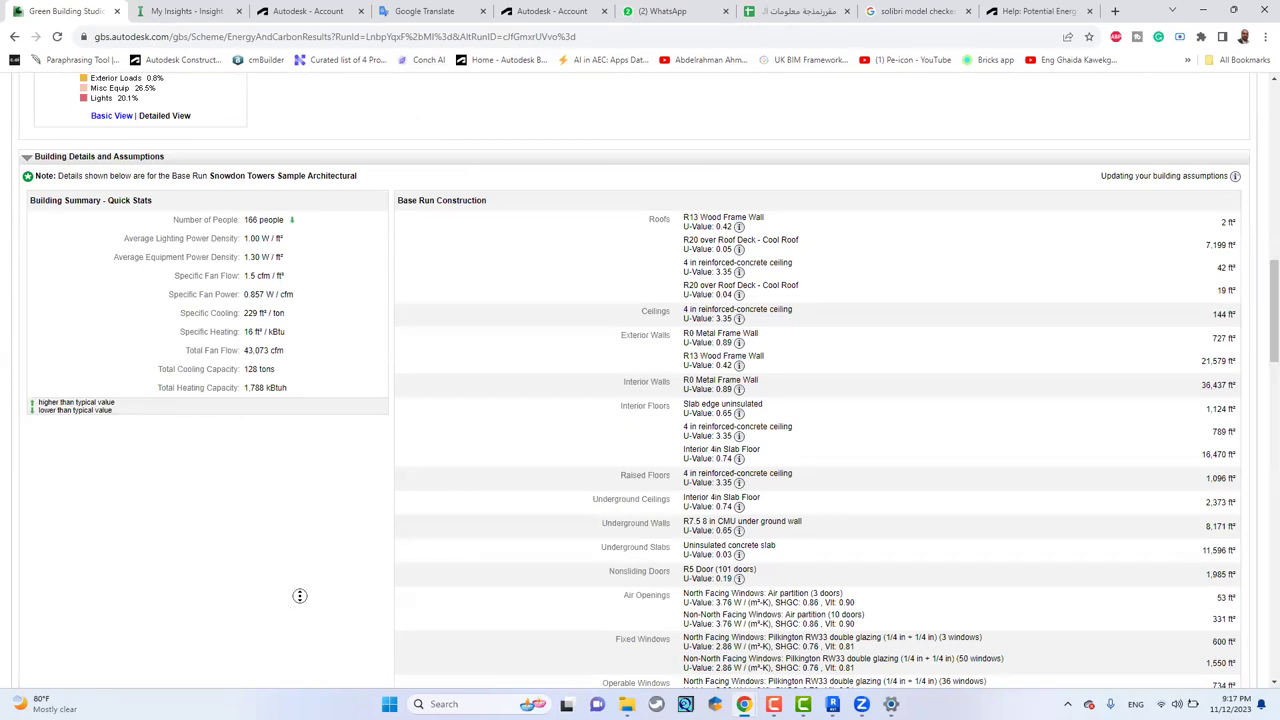
{"action": "scroll", "coordinate": [412, 414], "scroll_direction": "up", "scroll_amount": 1}
{"action": "scroll", "coordinate": [412, 414], "scroll_direction": "up", "scroll_amount": 9}
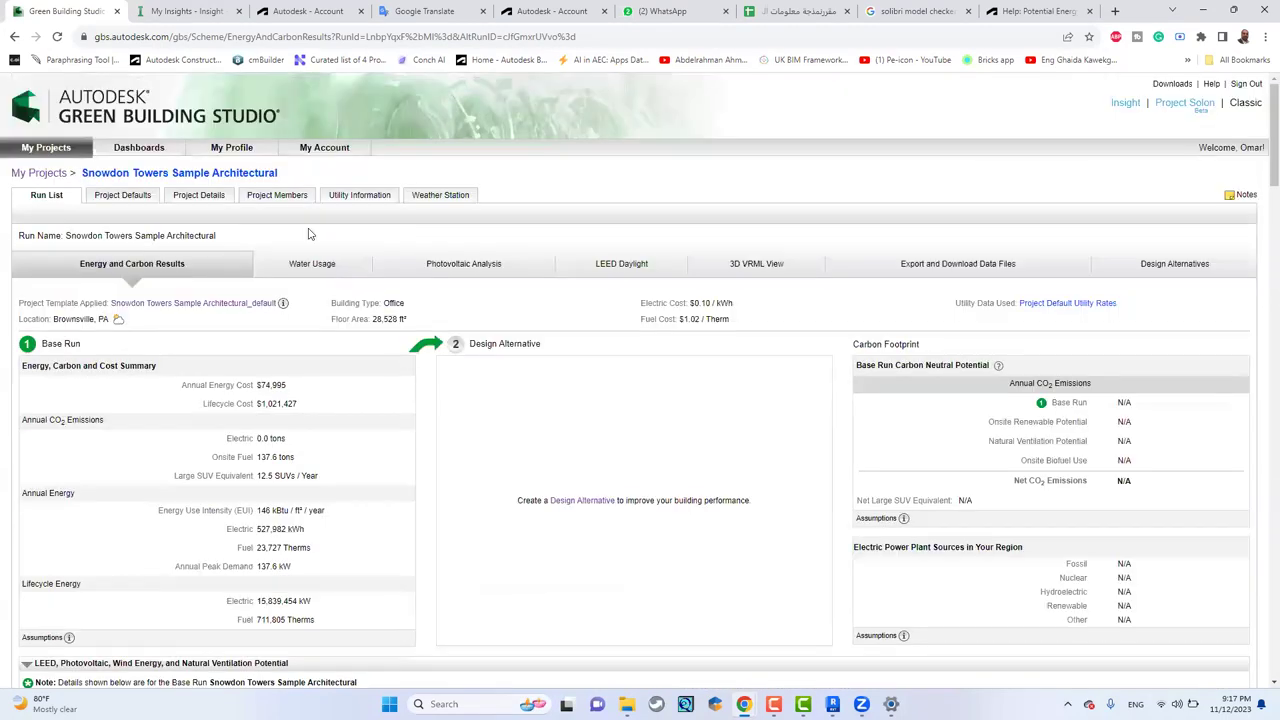
- Open the run's water usage results and set the building's totals to 5 showers and 3 clothes washers
{"action": "left_click", "coordinate": [309, 262]}
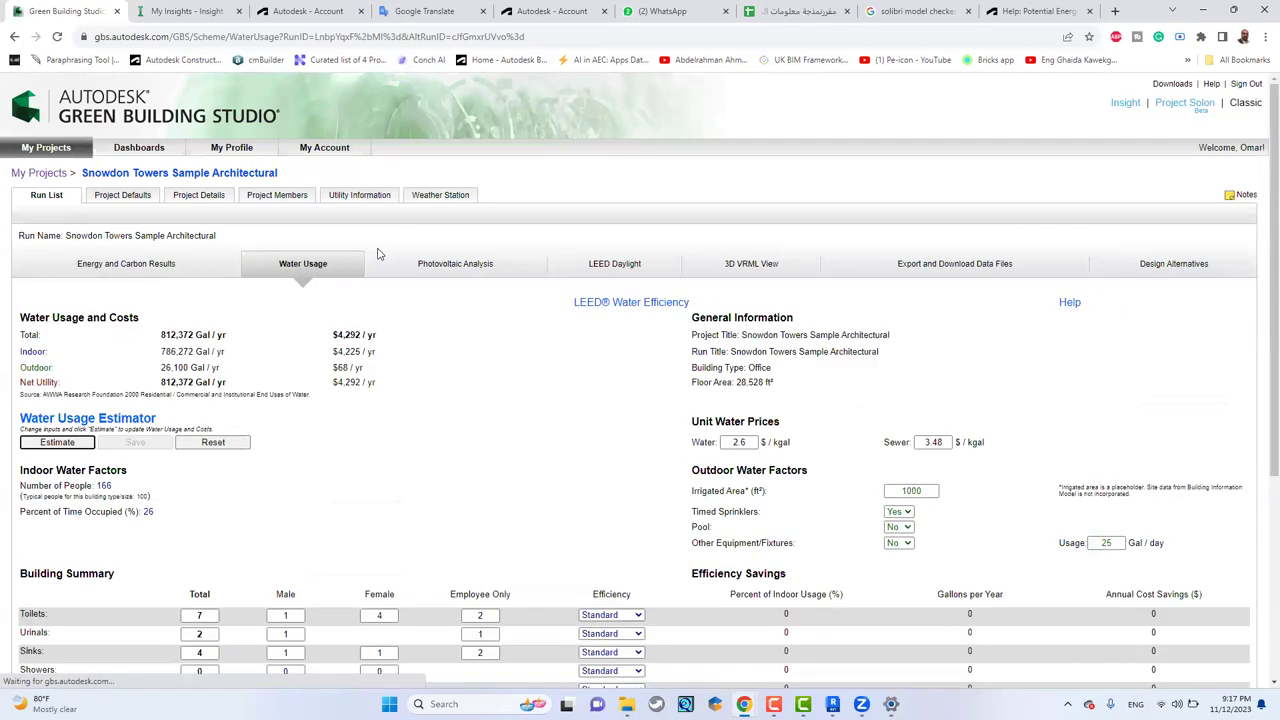
{"action": "scroll", "coordinate": [378, 375], "scroll_direction": "down", "scroll_amount": 2}
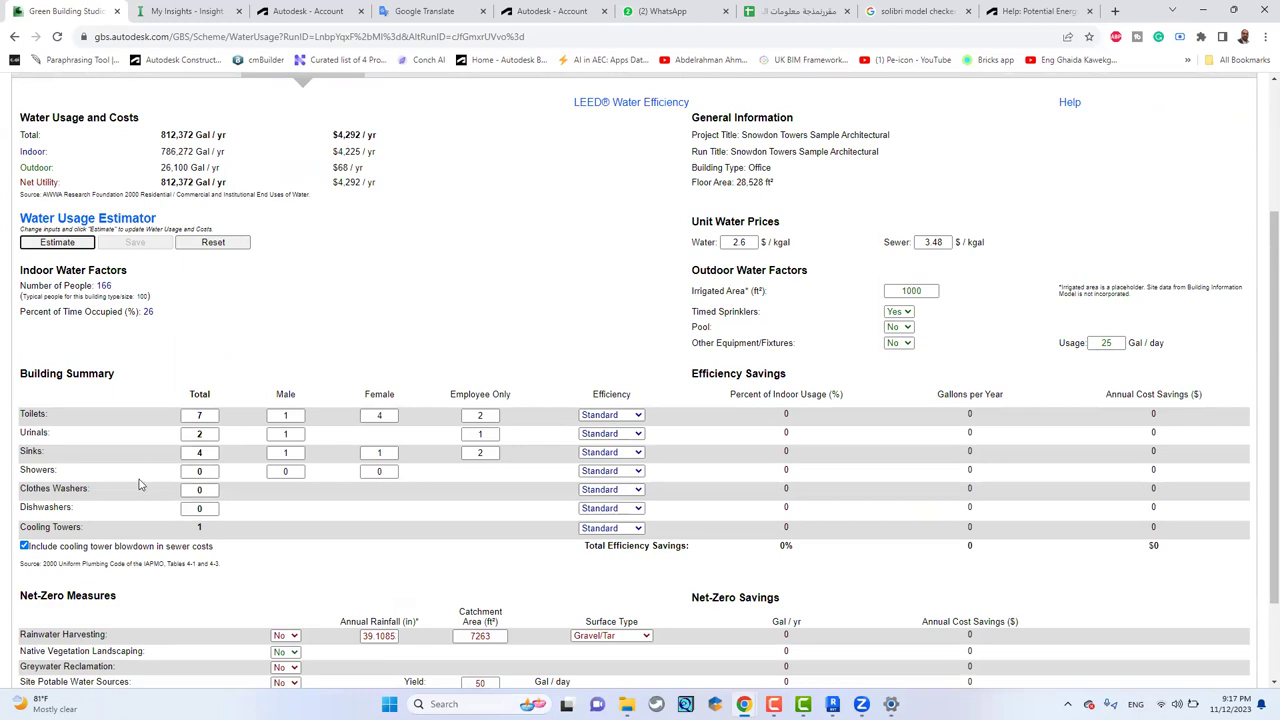
{"action": "left_click", "coordinate": [201, 471]}
{"action": "left_click_drag", "start_coordinate": [213, 467], "coordinate": [176, 470]}
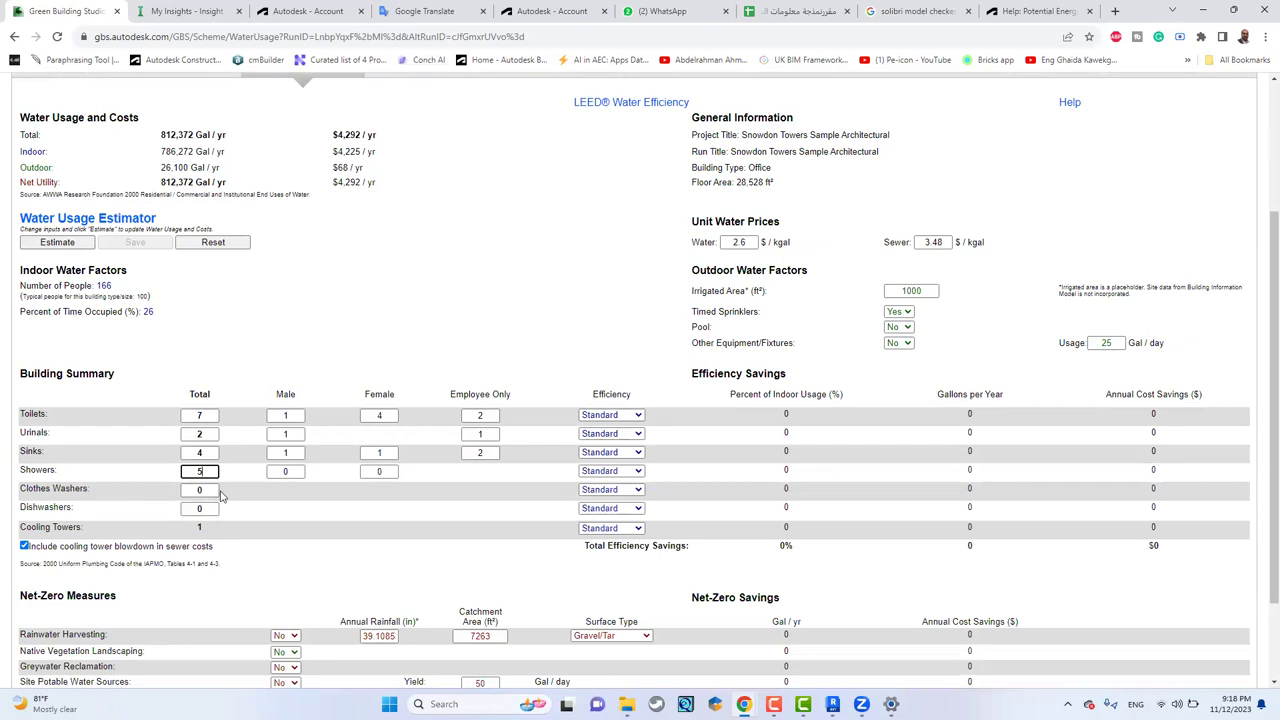
{"action": "left_click", "coordinate": [199, 490]}
{"action": "type", "text": "3"}
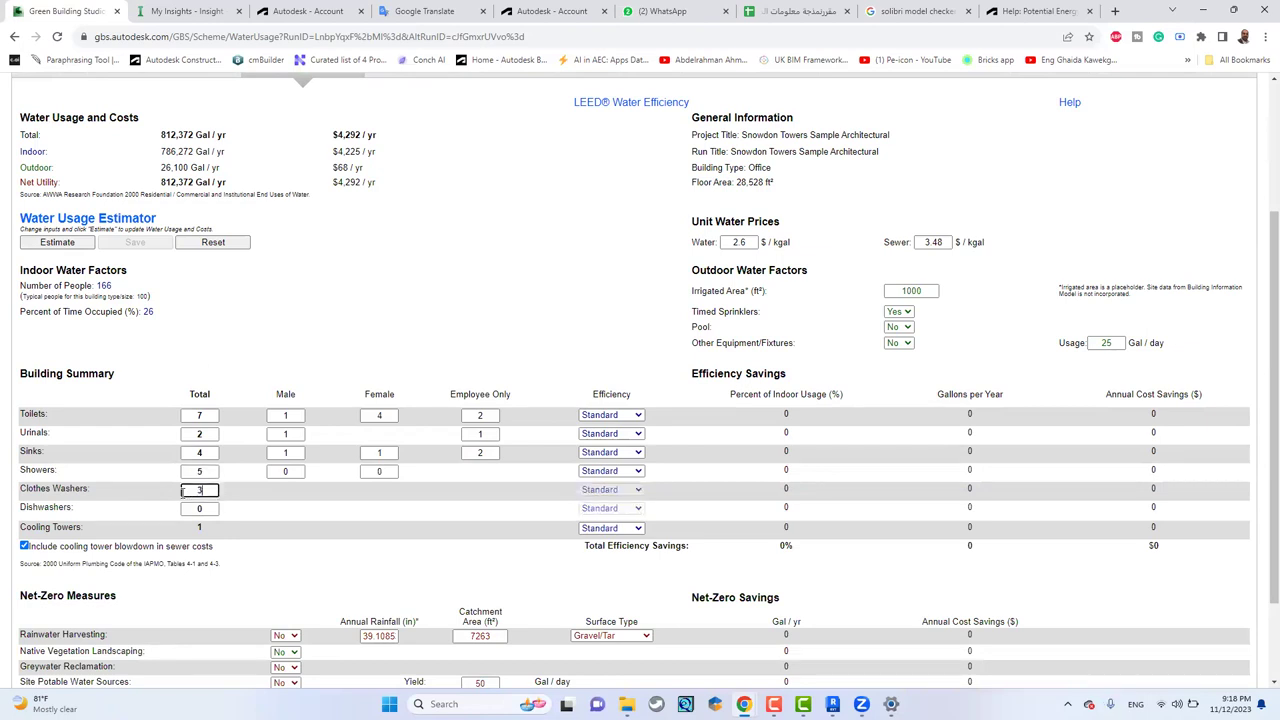
- Set the toilets' efficiency to Low-Flow and the urinals' to Waterless, and re-estimate the water usage
{"action": "left_click", "coordinate": [633, 415]}
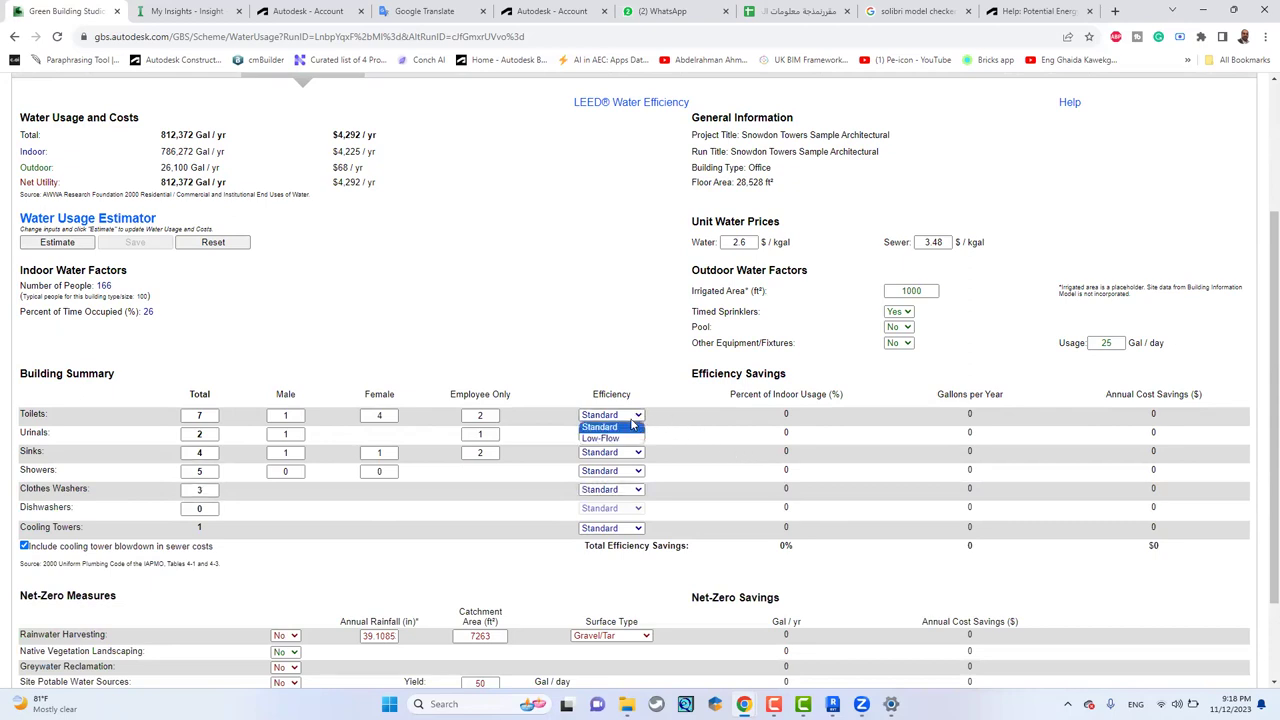
{"action": "left_click", "coordinate": [628, 438]}
{"action": "left_click", "coordinate": [627, 433]}
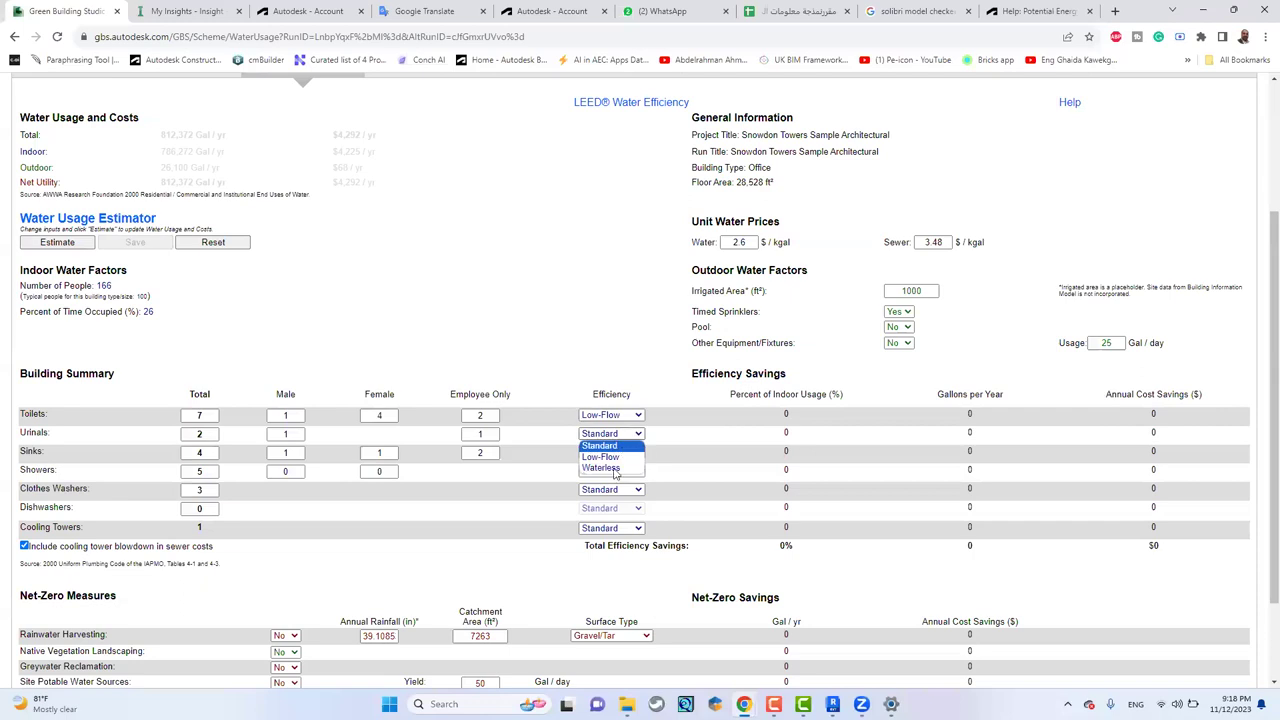
{"action": "left_click", "coordinate": [601, 468]}
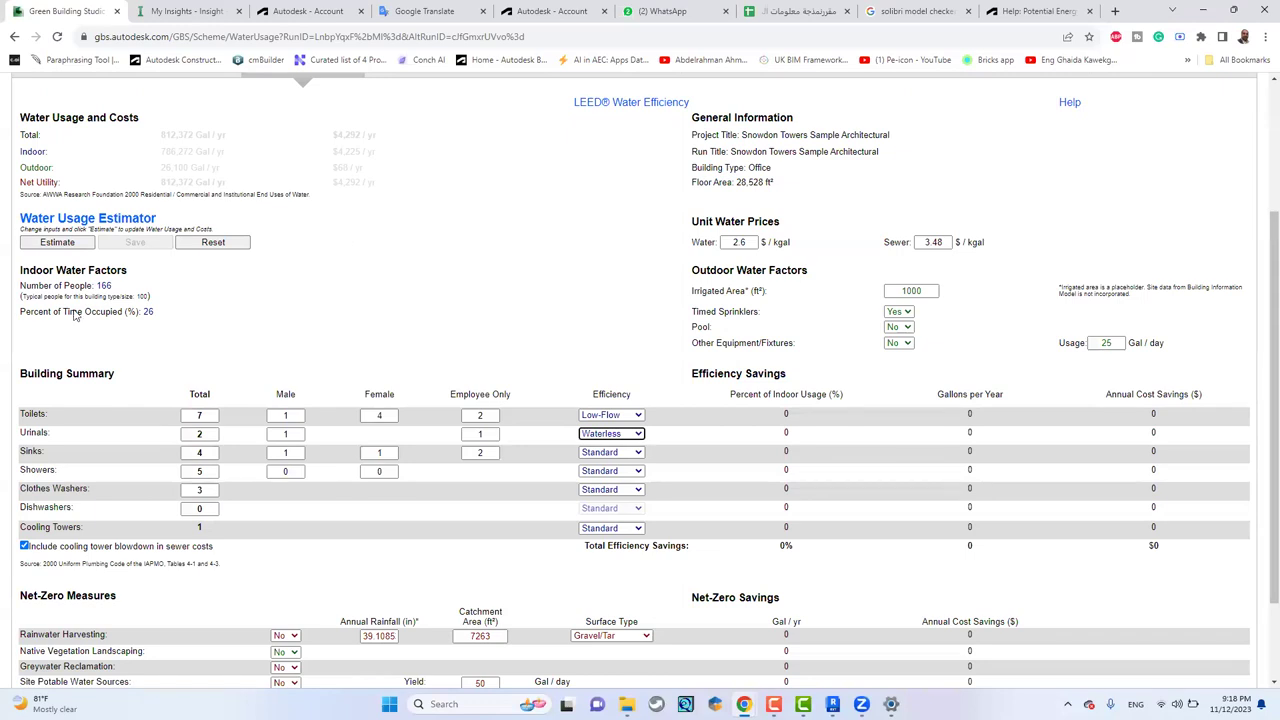
{"action": "scroll", "coordinate": [123, 331], "scroll_direction": "up", "scroll_amount": 1}
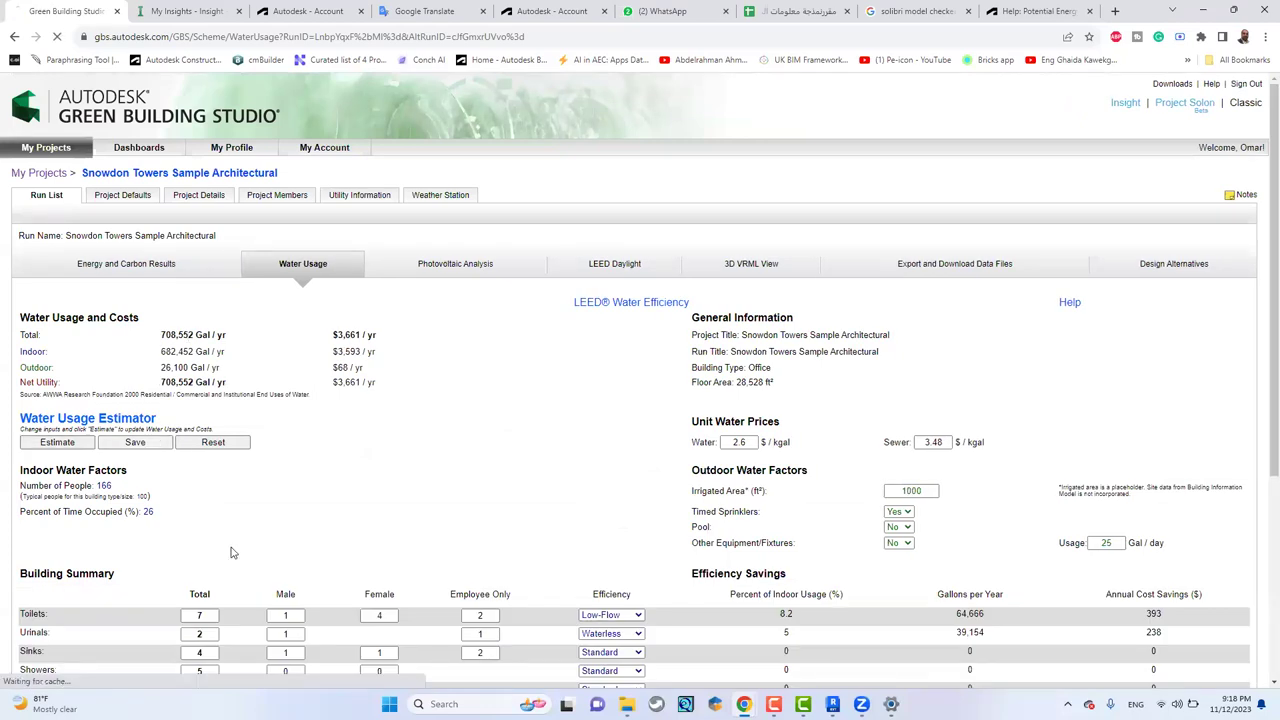
- Set the unit water price to 1 $/kgal and the sewer price to .25 $/kgal, re-estimate and save
{"action": "double_click", "coordinate": [752, 445]}
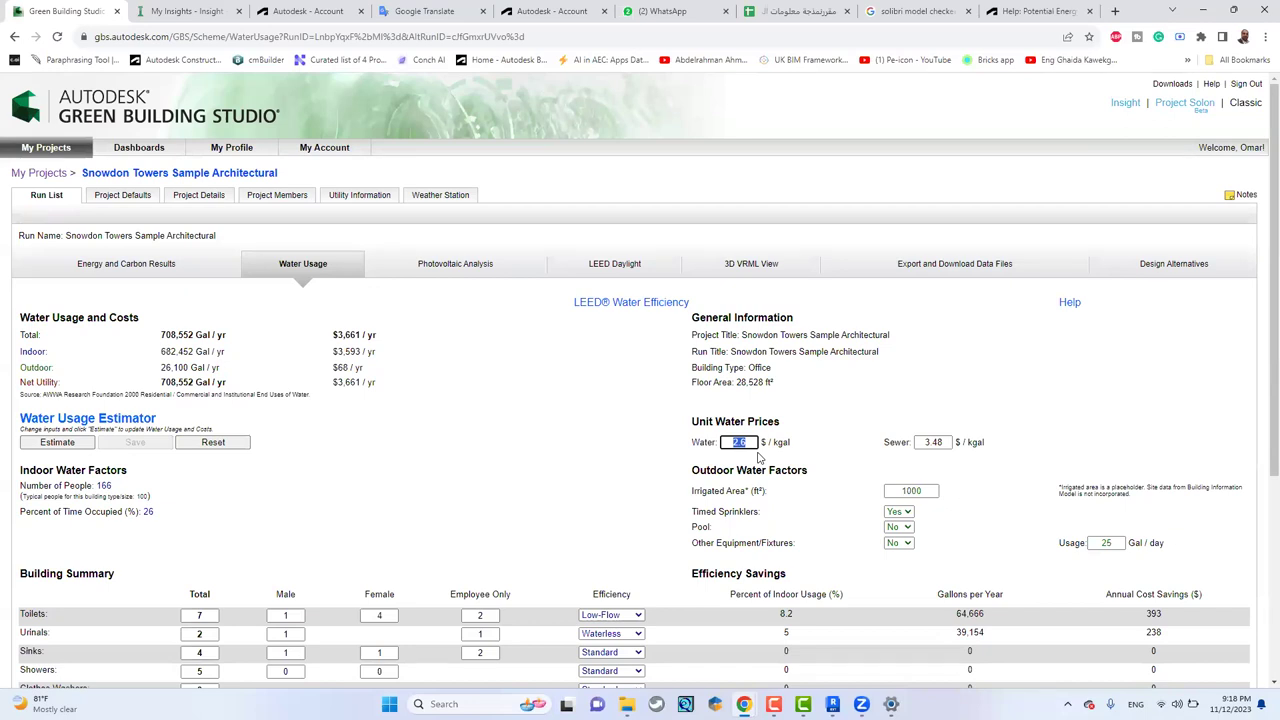
{"action": "type", "text": "1"}
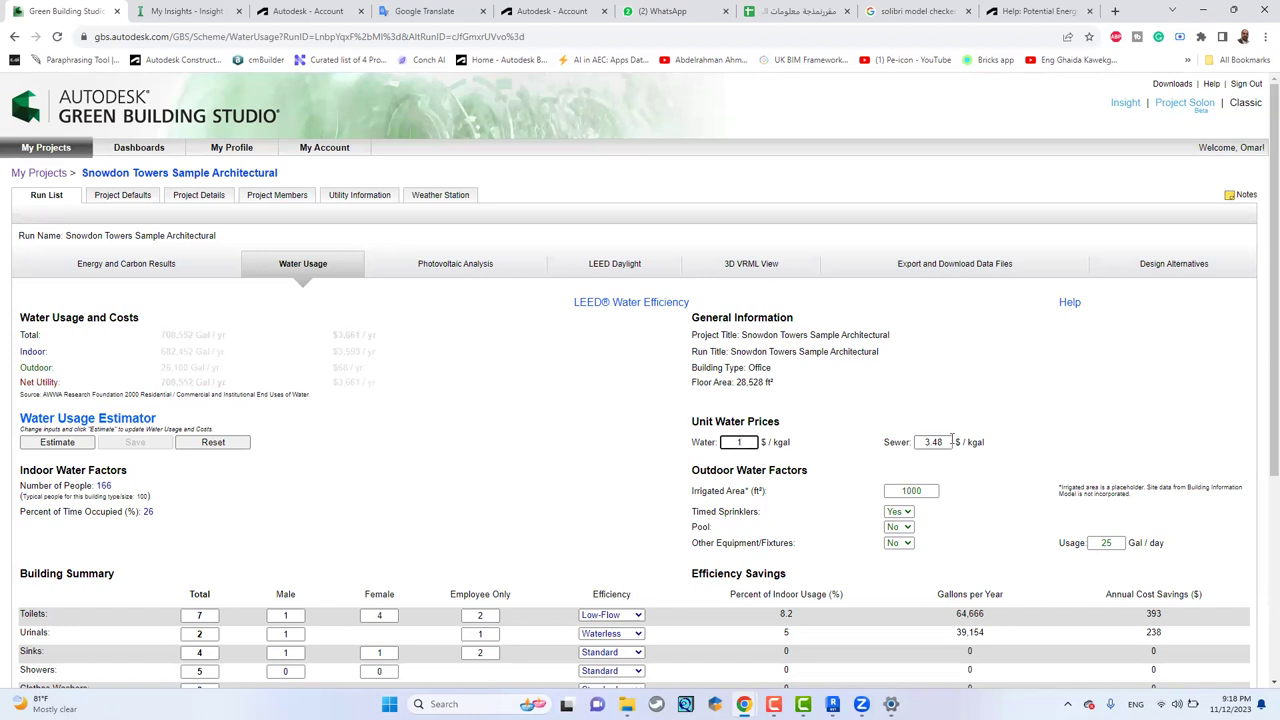
{"action": "double_click", "coordinate": [920, 443]}
{"action": "type", "text": "0"}
{"action": "triple_click", "coordinate": [985, 470]}
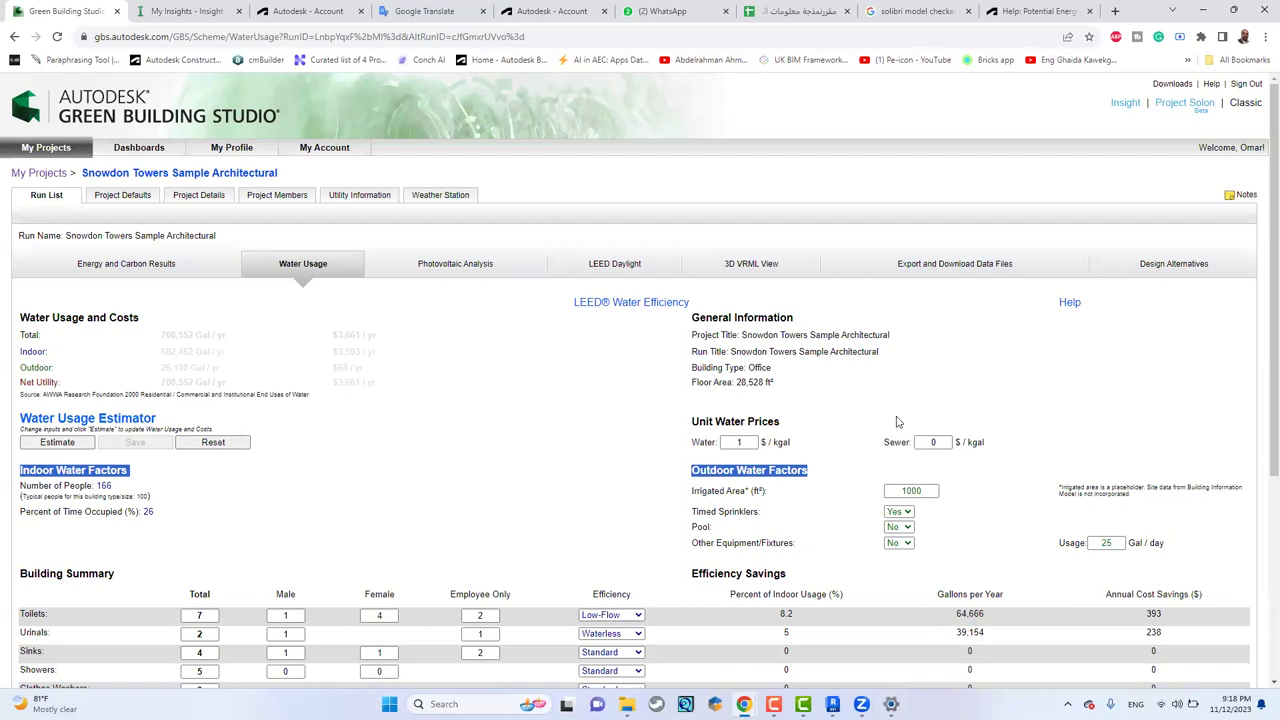
{"action": "double_click", "coordinate": [933, 442]}
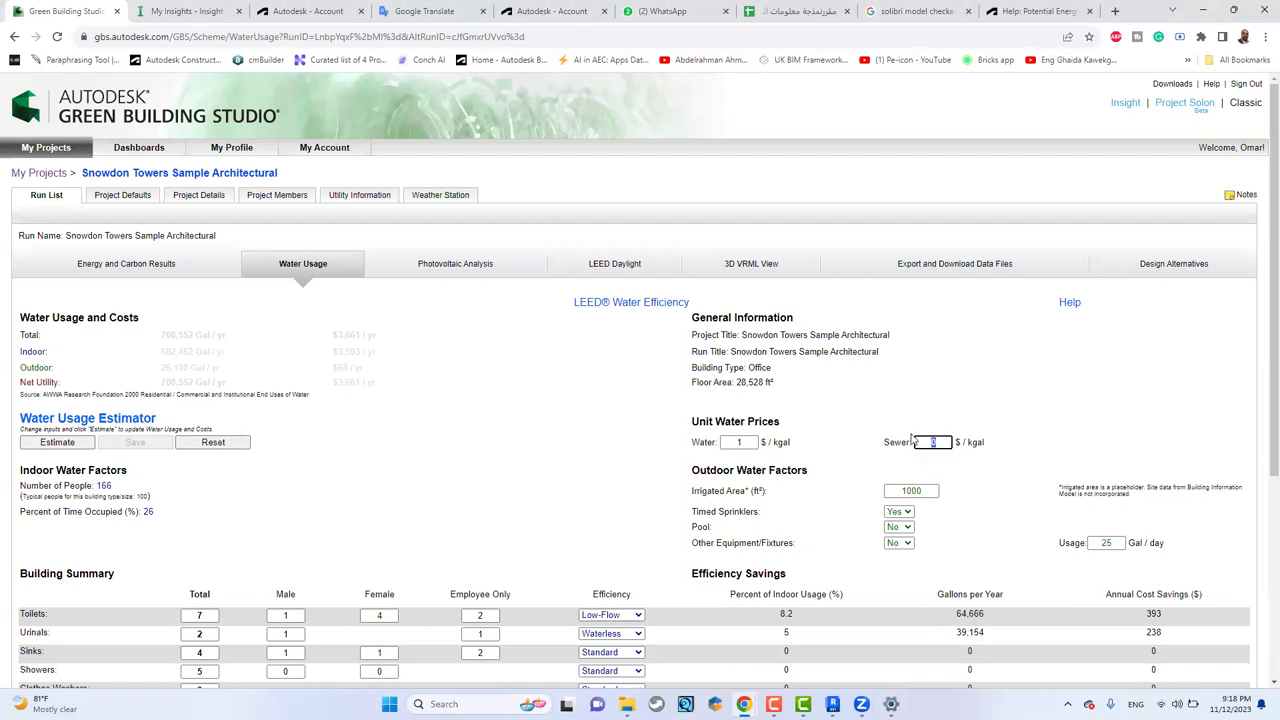
{"action": "type", "text": "25"}
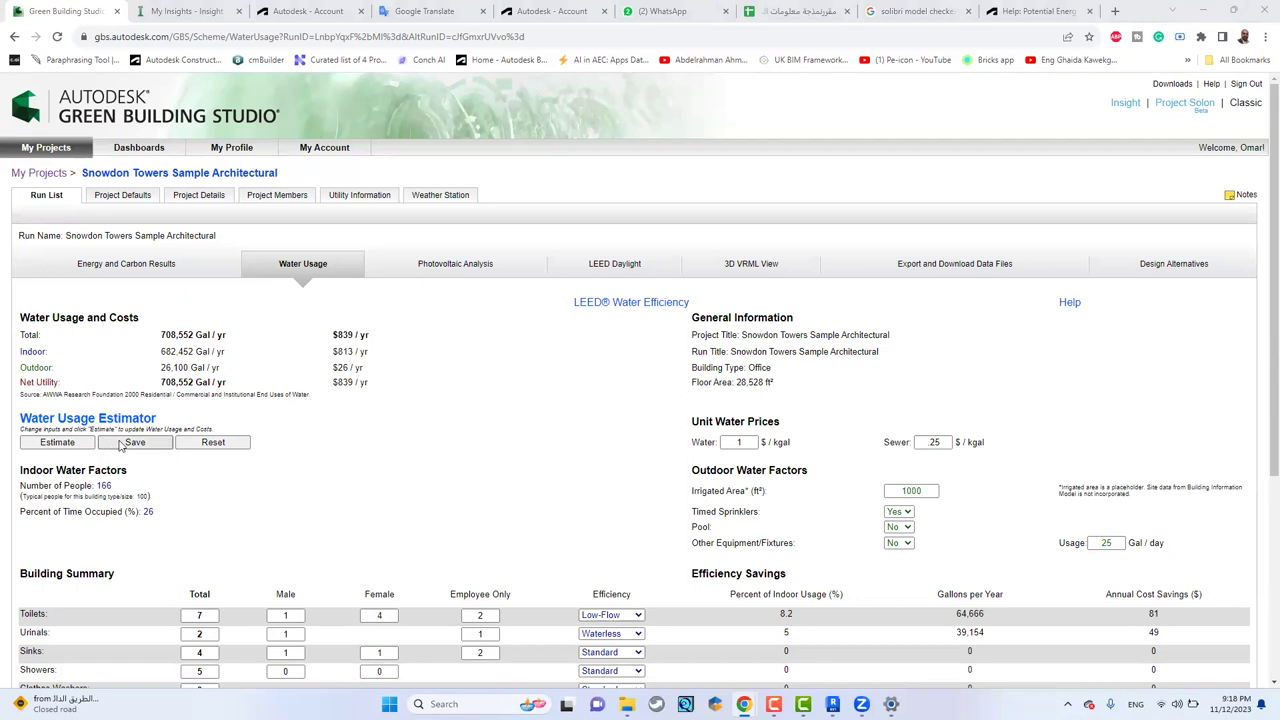
{"action": "left_click", "coordinate": [57, 442]}
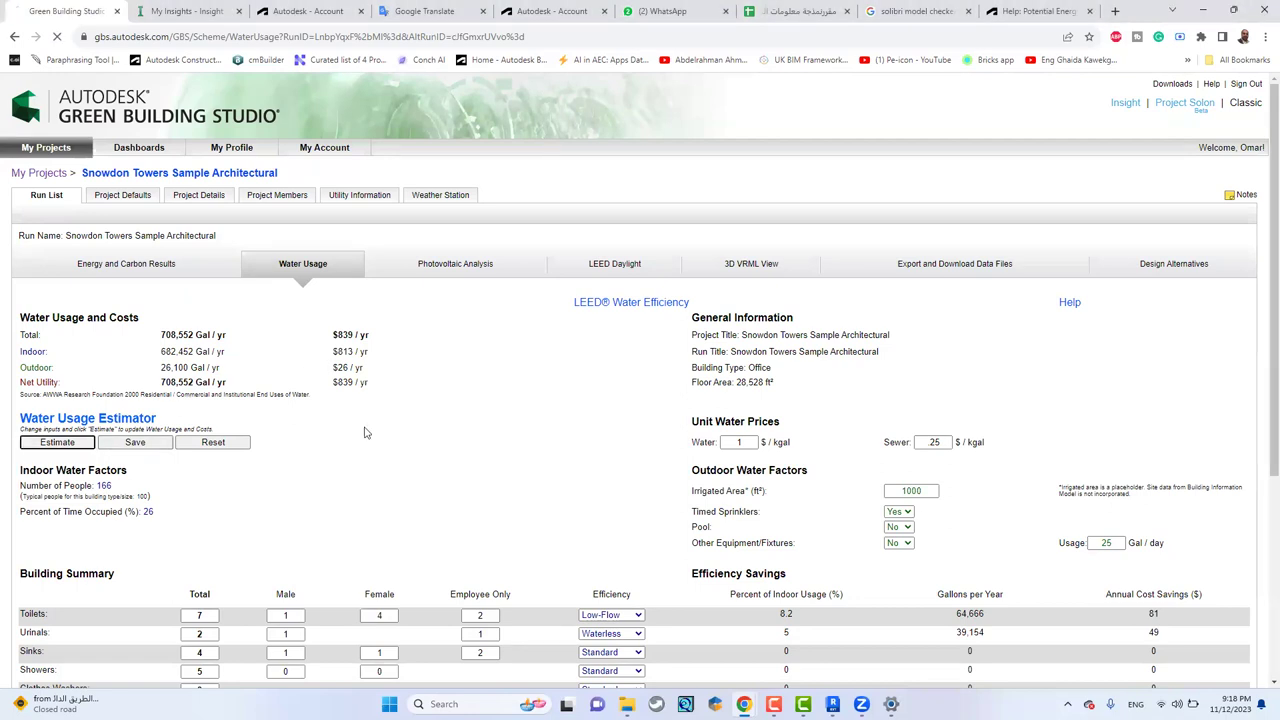
{"action": "left_click", "coordinate": [110, 443]}
- Set the irrigated area to 500 ft² and Pool to Yes in the outdoor water factors, and re-estimate the water usage
{"action": "scroll", "coordinate": [435, 430], "scroll_direction": "down", "scroll_amount": 1}
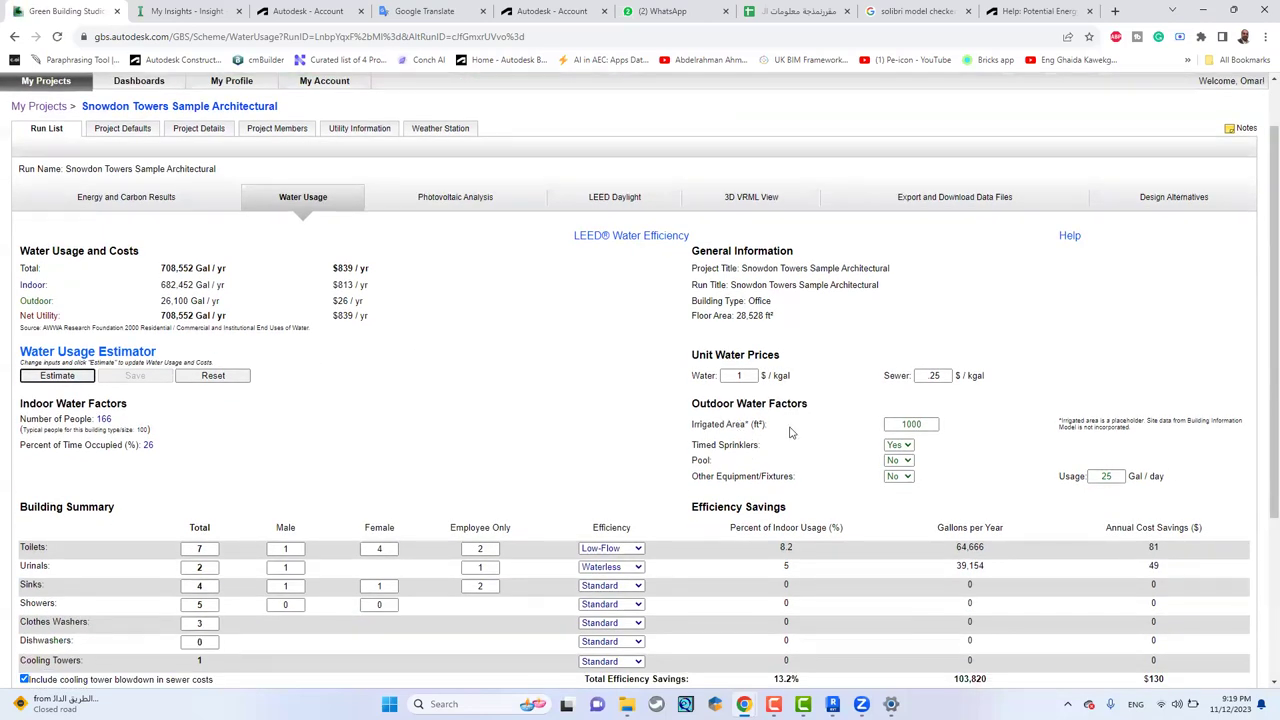
{"action": "double_click", "coordinate": [907, 424]}
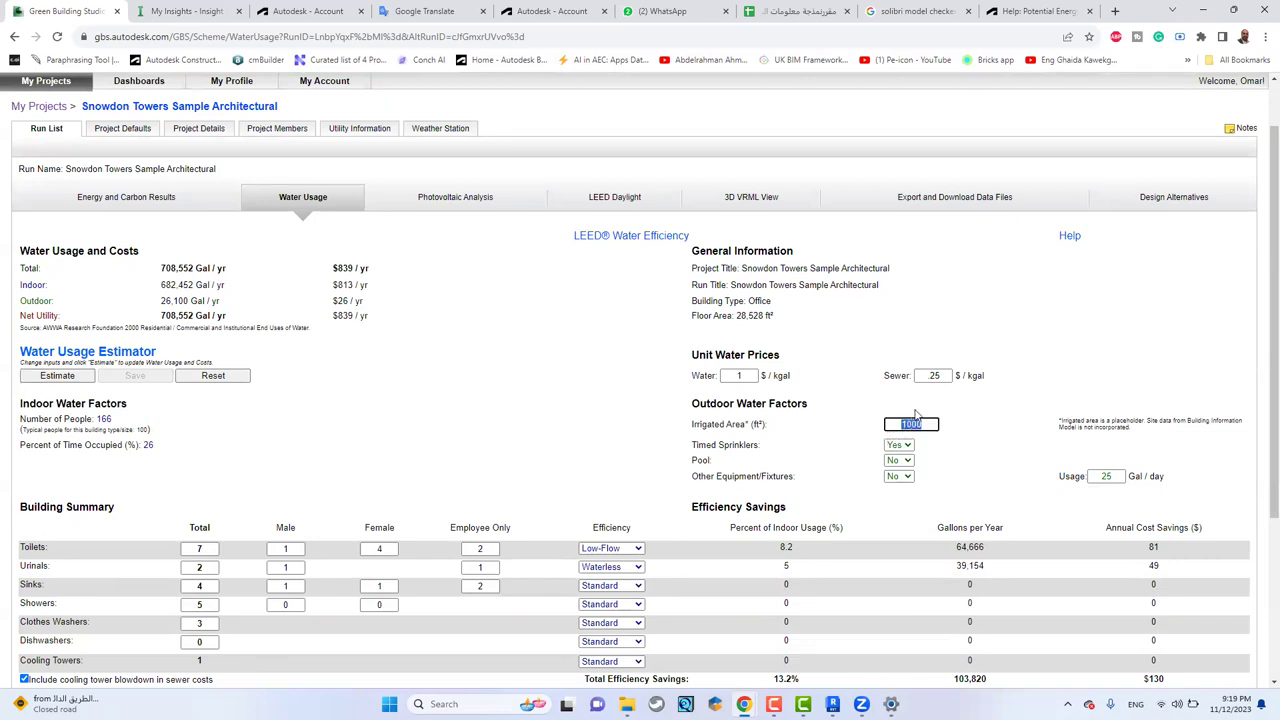
{"action": "type", "text": "500"}
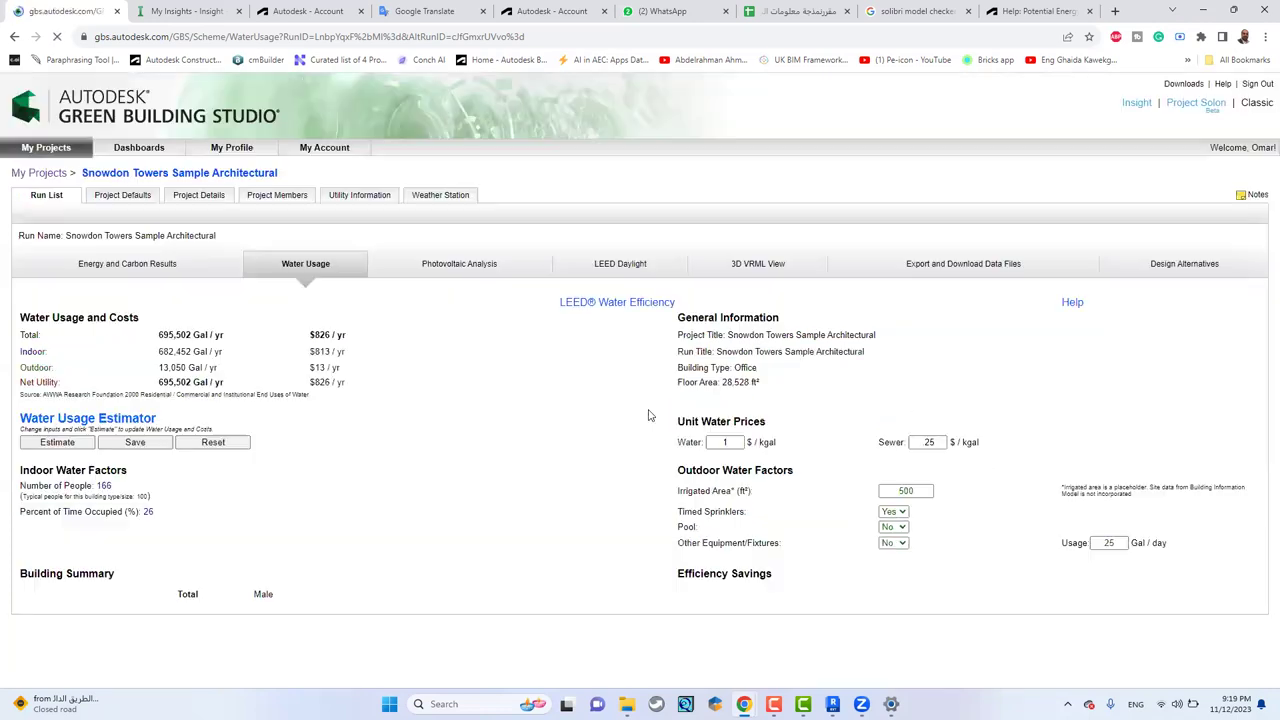
{"action": "left_click", "coordinate": [908, 513]}
{"action": "left_click", "coordinate": [895, 523]}
{"action": "left_click", "coordinate": [905, 533]}
{"action": "left_click", "coordinate": [903, 550]}
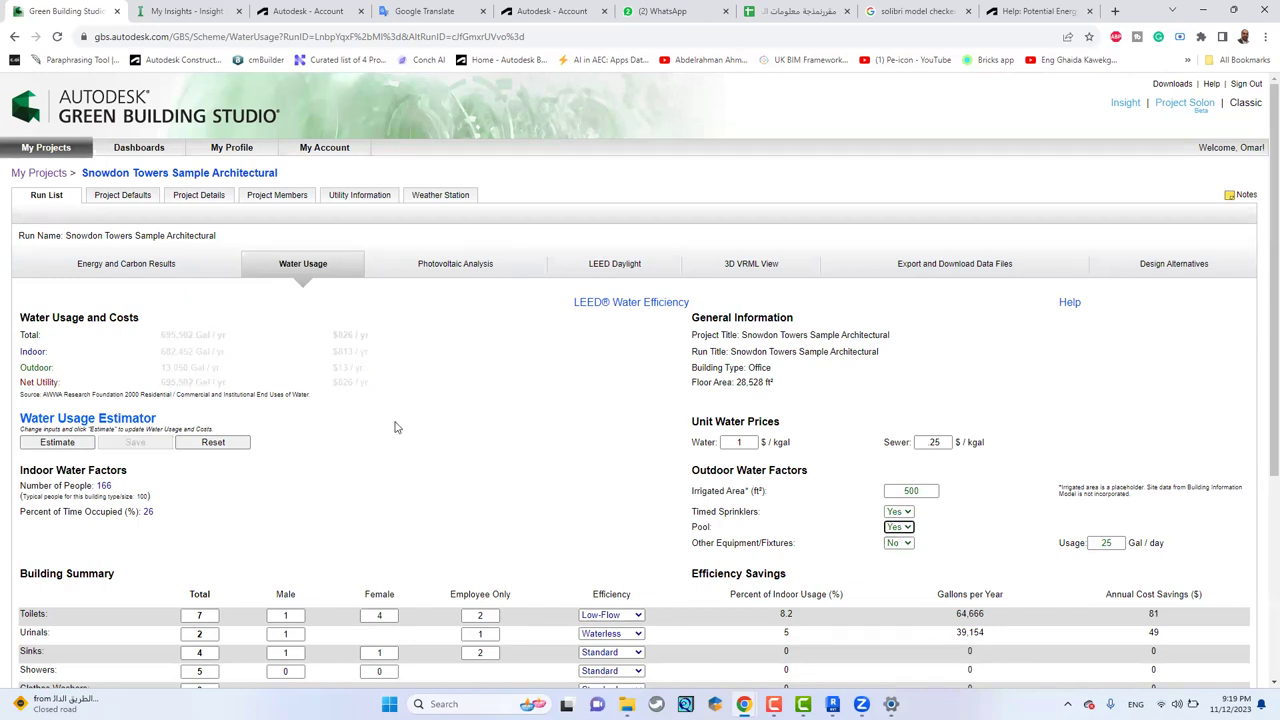
{"action": "left_click", "coordinate": [86, 442]}
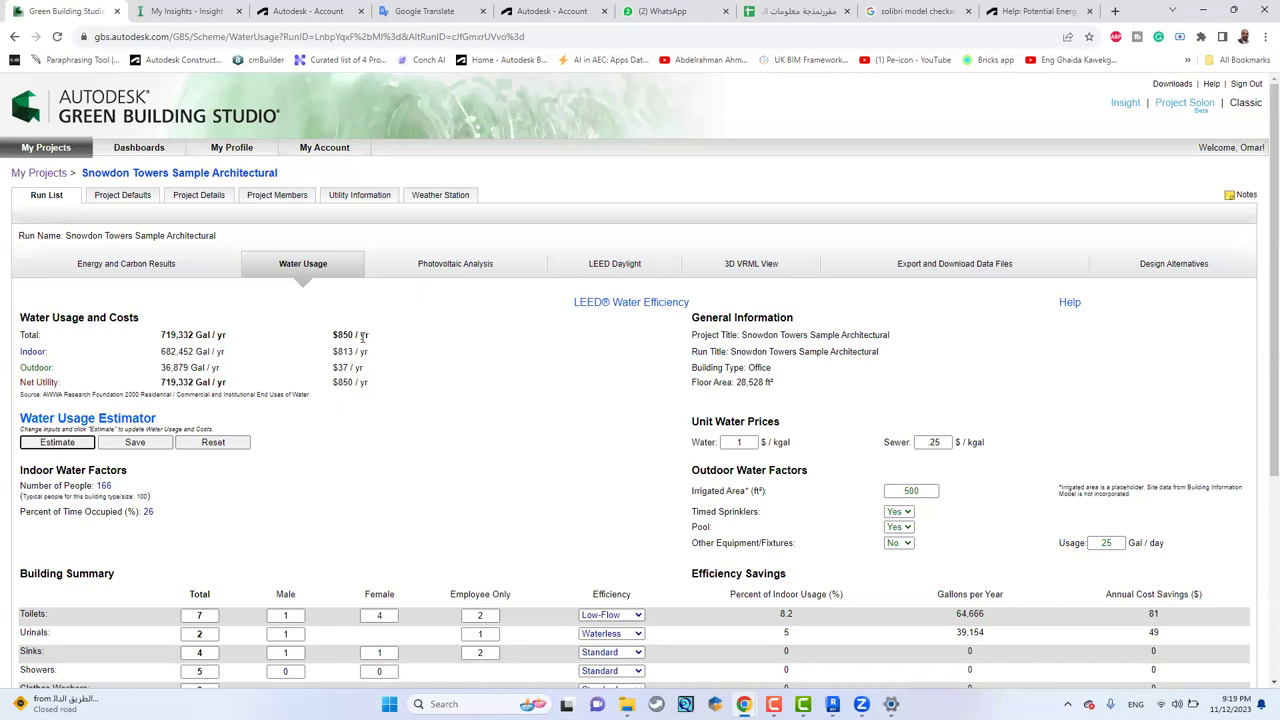
- Look over the efficiency savings and net-zero measures, and open the run's photovoltaic analysis
{"action": "scroll", "coordinate": [437, 414], "scroll_direction": "down", "scroll_amount": 3}
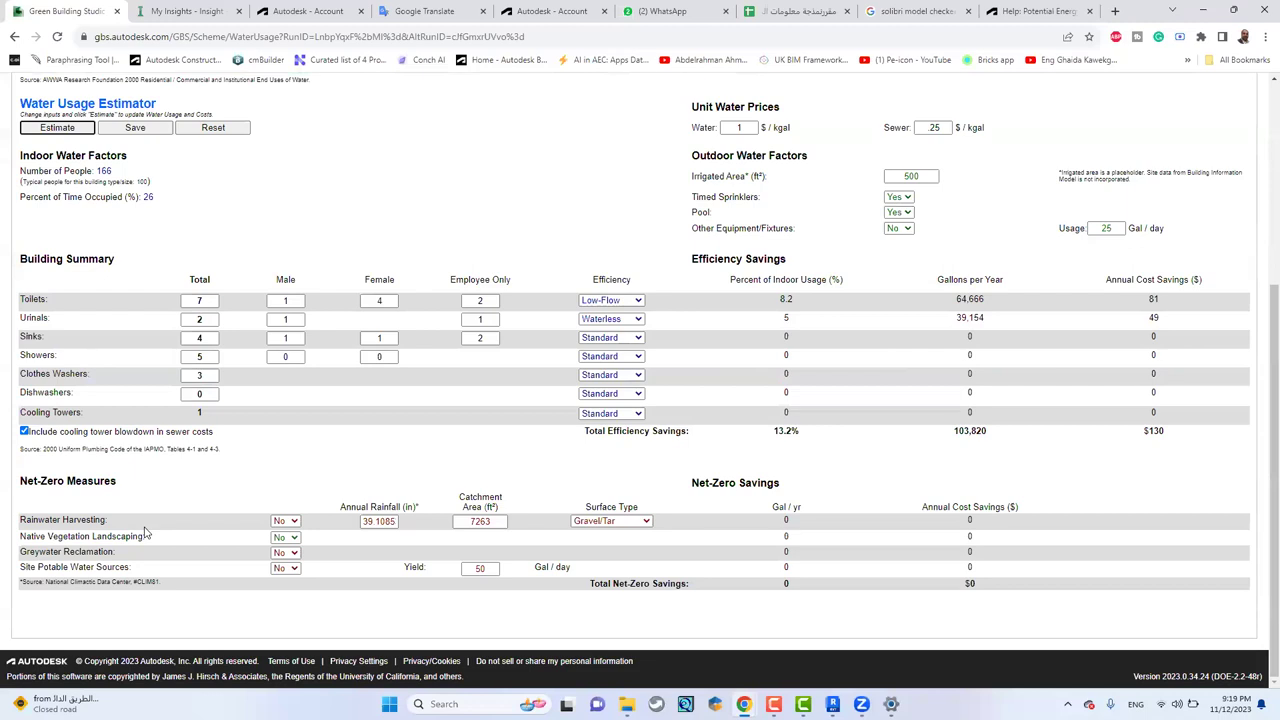
{"action": "scroll", "coordinate": [170, 544], "scroll_direction": "up", "scroll_amount": 4}
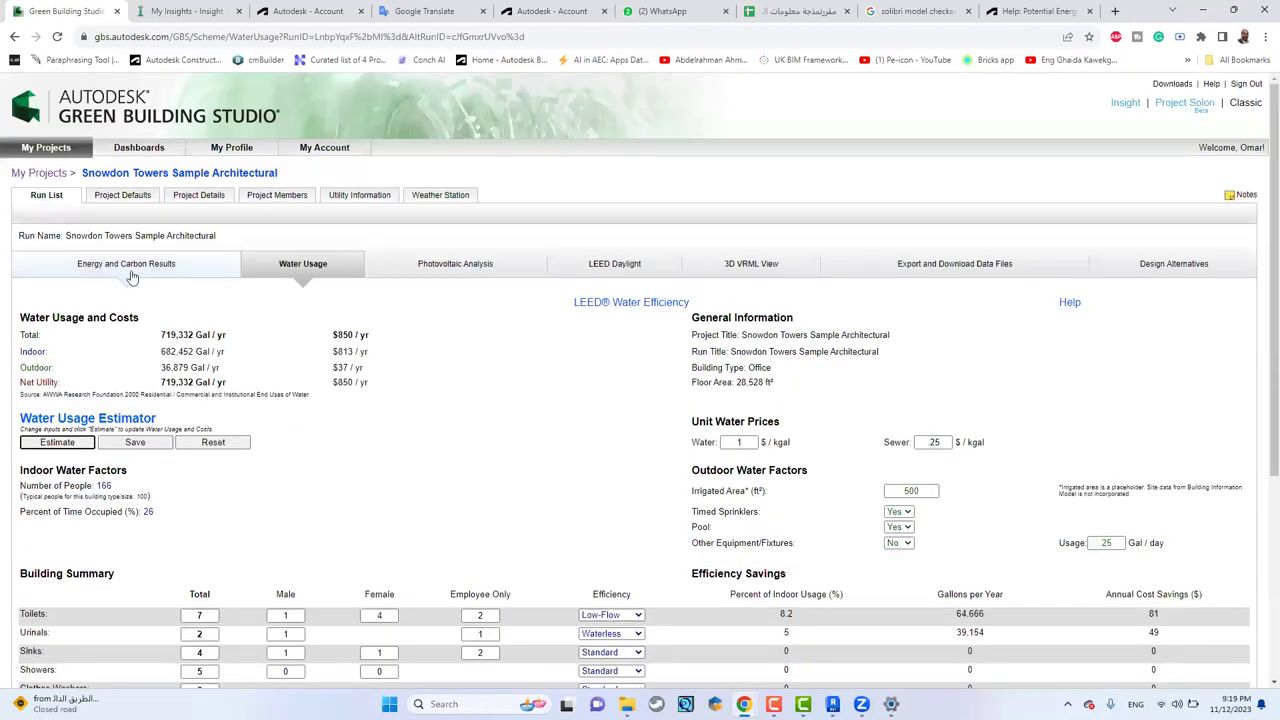
{"action": "left_click", "coordinate": [484, 264]}
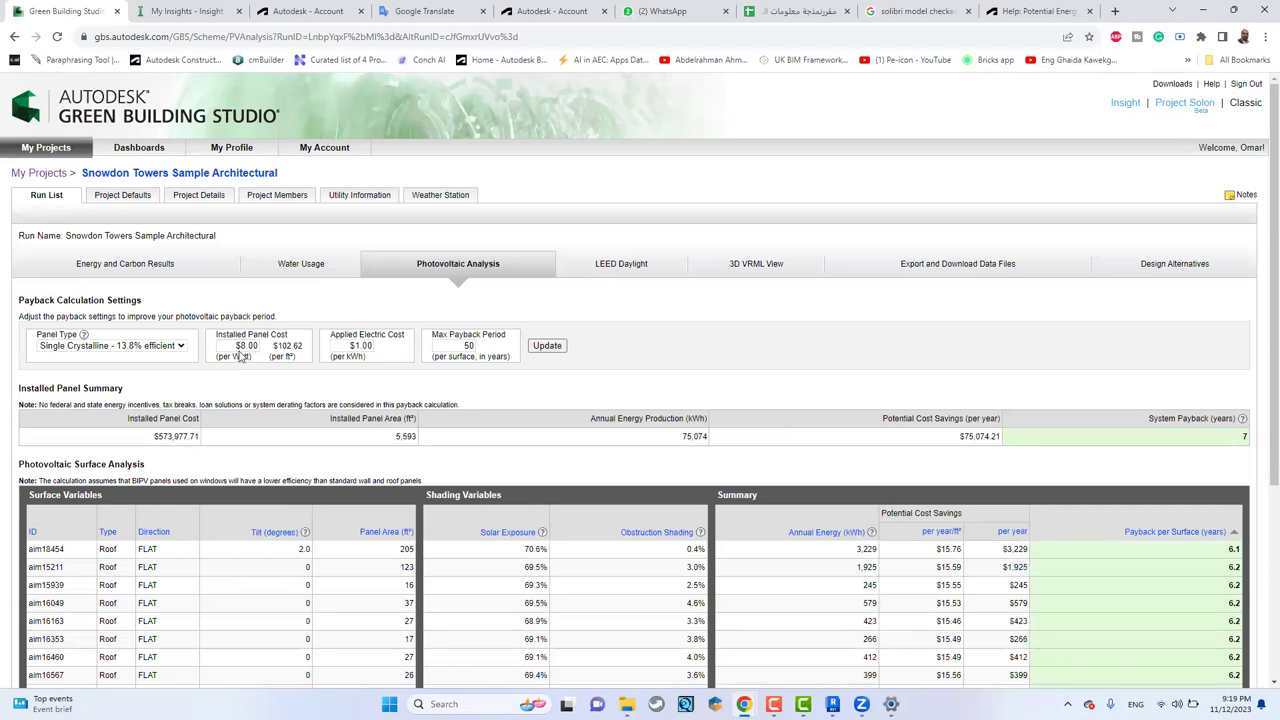
- Set the installed panel cost to $12 per watt and update the photovoltaic payback calculation
{"action": "double_click", "coordinate": [241, 345]}
{"action": "type", "text": "$12"}
{"action": "key", "text": "Return"}
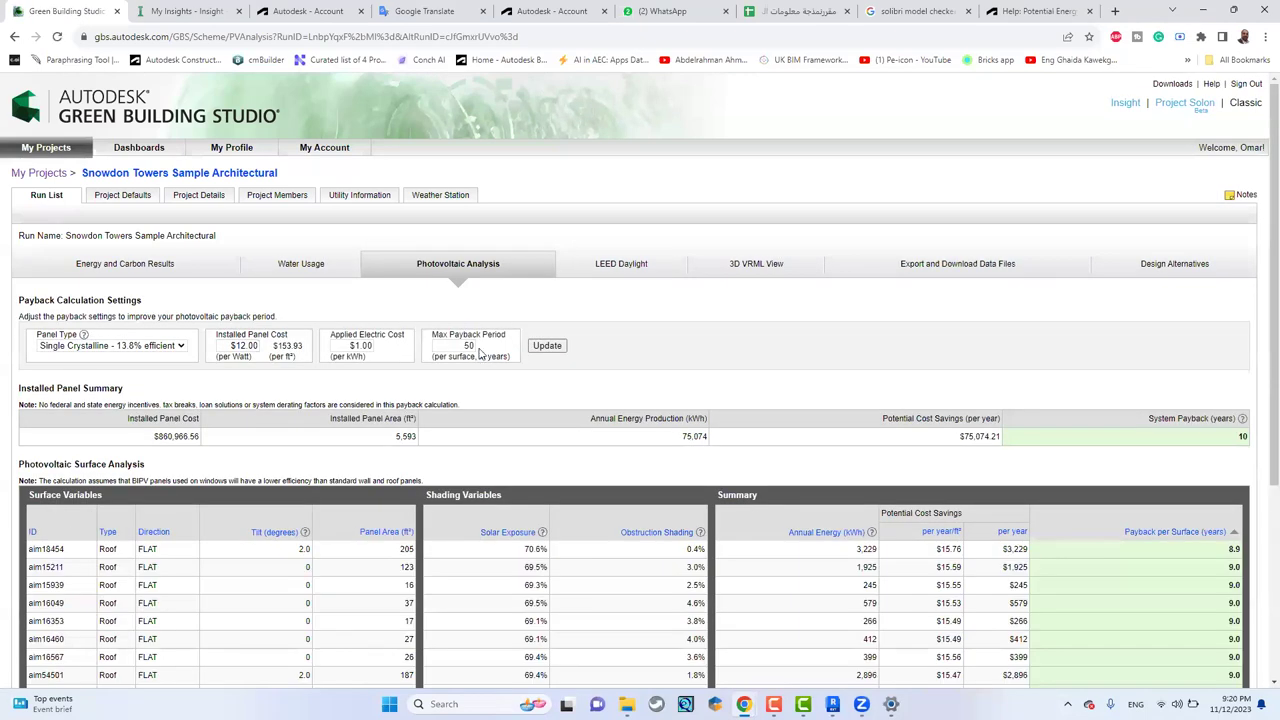
{"action": "double_click", "coordinate": [460, 347]}
{"action": "left_click", "coordinate": [546, 348]}
- Set the installed panel cost to $5 per watt, update the payback calculation and review the panel summary and surface analysis
{"action": "left_click", "coordinate": [254, 345]}
{"action": "left_click_drag", "start_coordinate": [256, 345], "coordinate": [231, 346]}
{"action": "key", "text": "BackSpace"}
{"action": "type", "text": "5"}
{"action": "left_click", "coordinate": [545, 348]}
{"action": "left_click", "coordinate": [559, 352]}
{"action": "scroll", "coordinate": [300, 400], "scroll_direction": "down", "scroll_amount": 1}
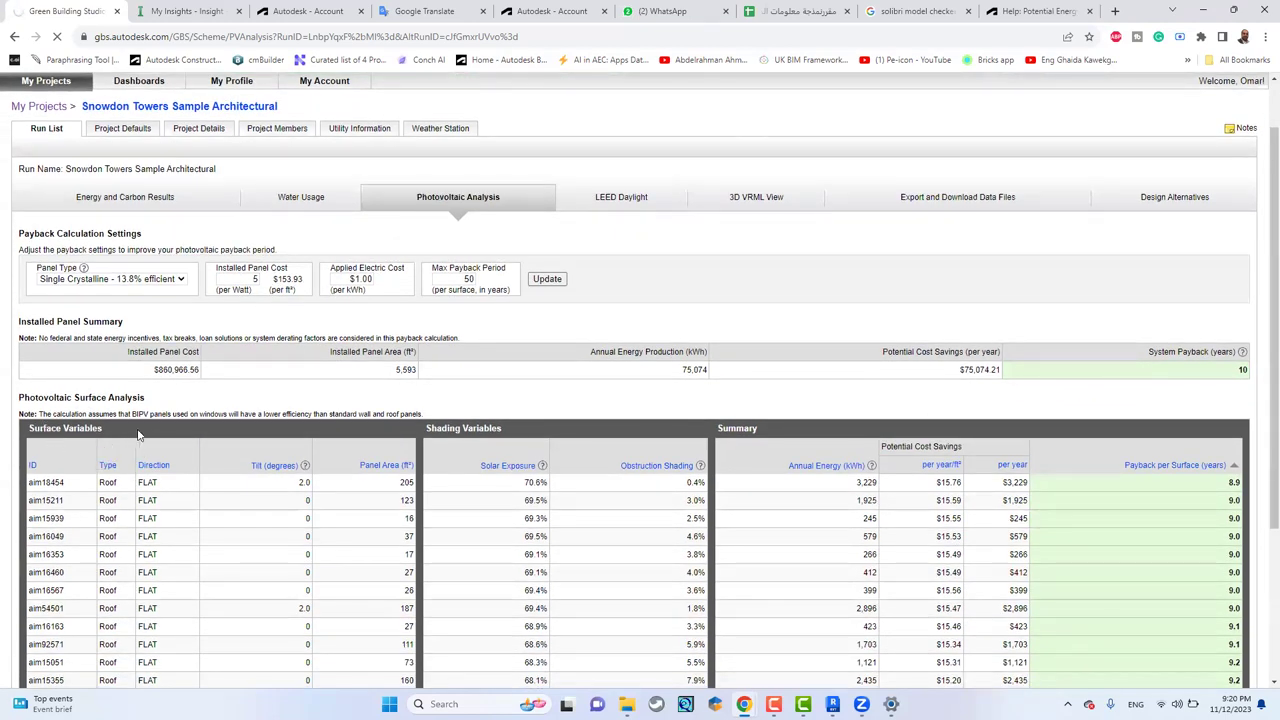
{"action": "scroll", "coordinate": [196, 551], "scroll_direction": "down", "scroll_amount": 3}
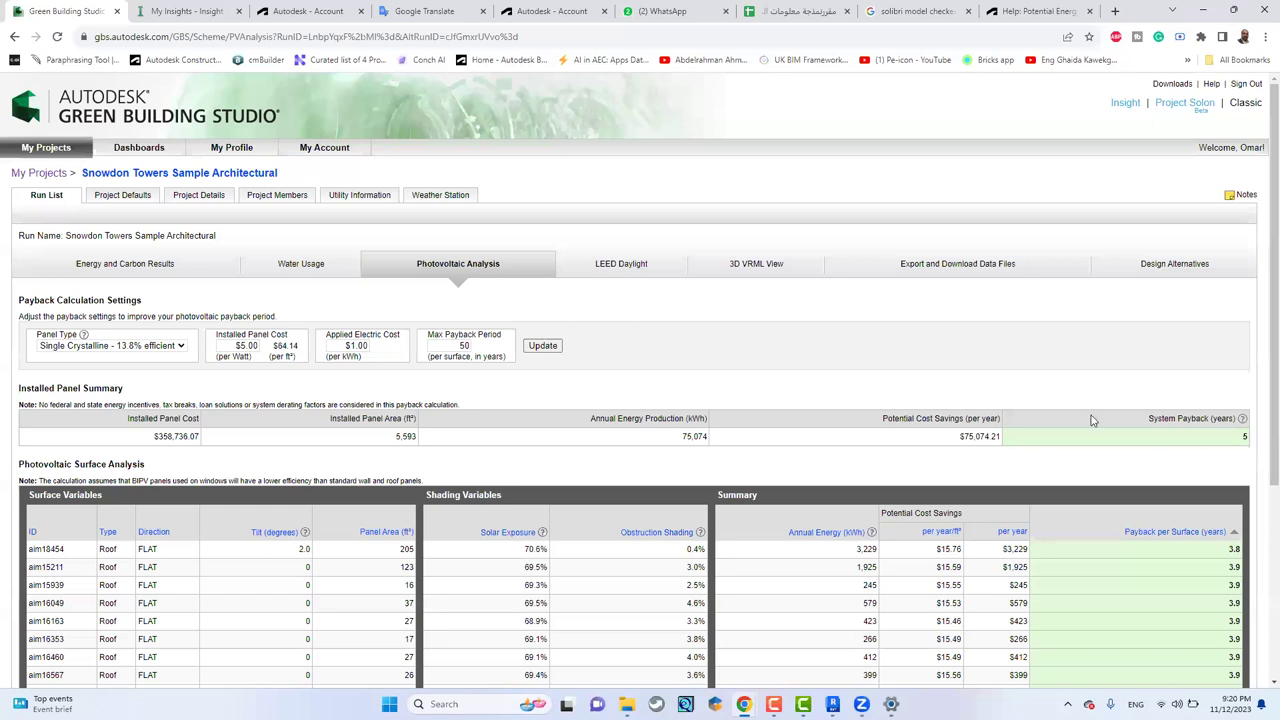
- Open the run's LEED Daylight results and view the space analysis
{"action": "left_click", "coordinate": [626, 270]}
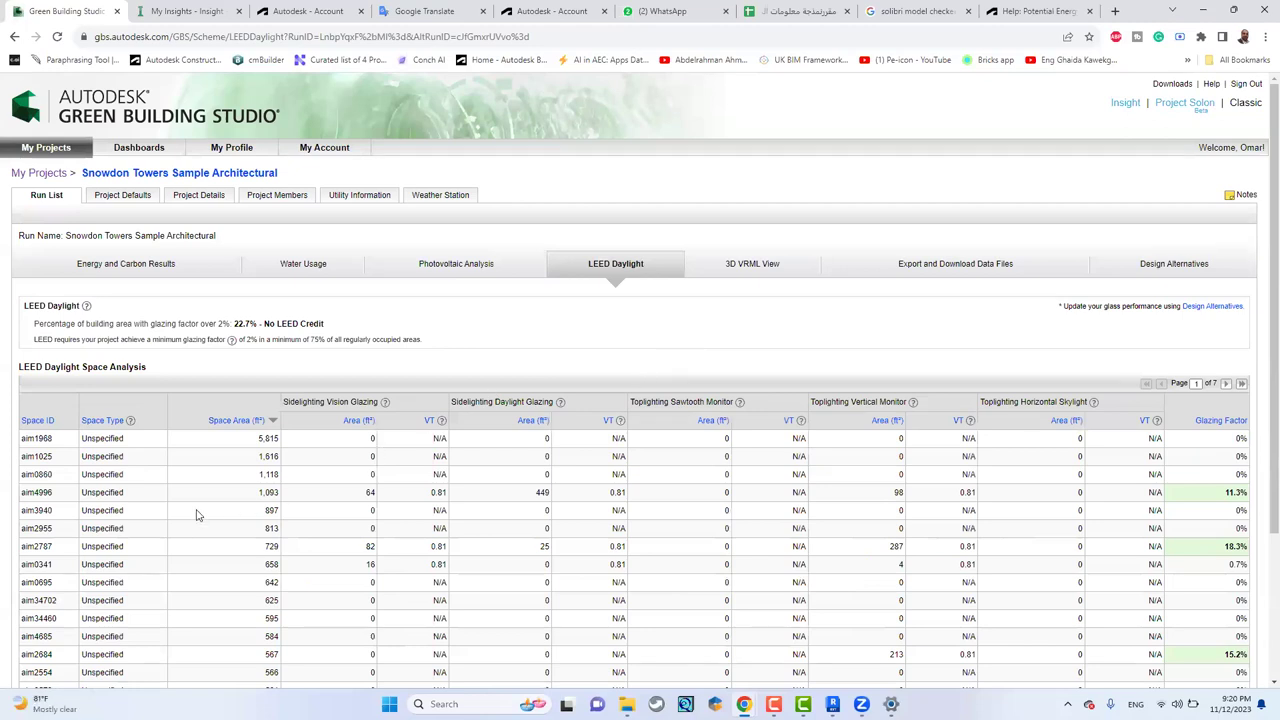
- Look over the LEED Daylight space analysis and open the run's 3D VRML view
{"action": "scroll", "coordinate": [196, 515], "scroll_direction": "down", "scroll_amount": 3}
{"action": "scroll", "coordinate": [196, 515], "scroll_direction": "up", "scroll_amount": 3}
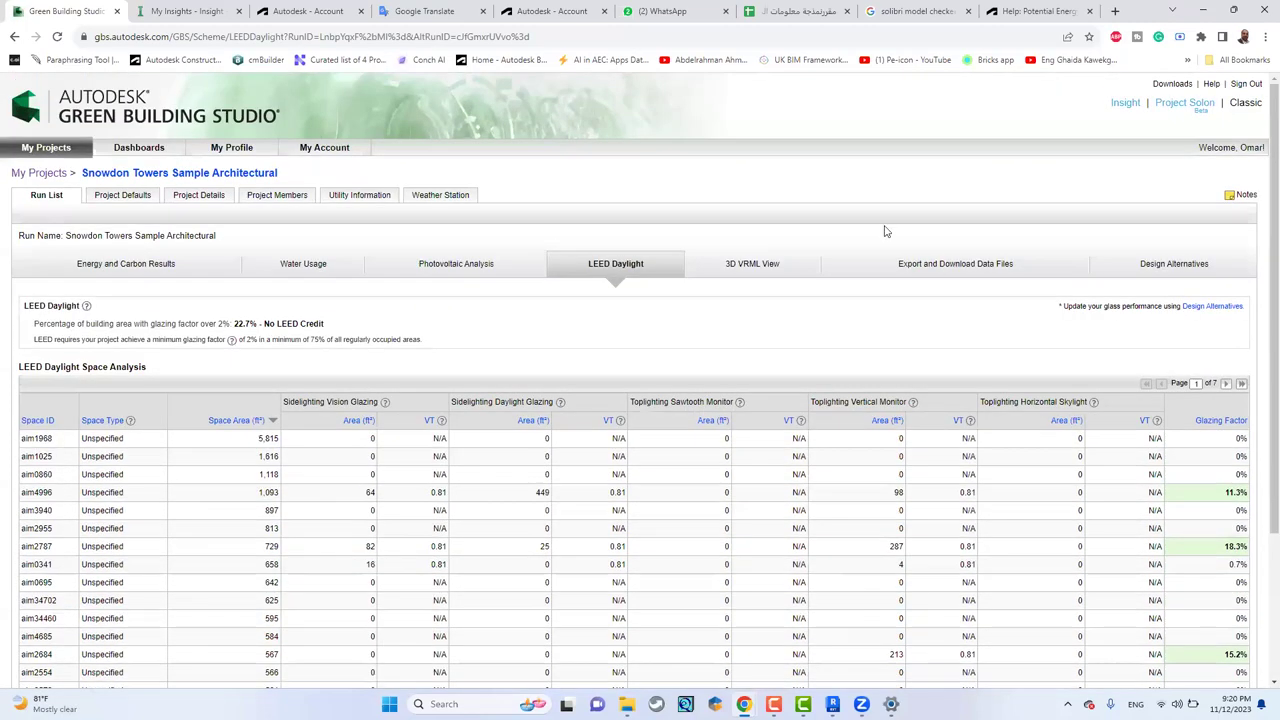
{"action": "left_click", "coordinate": [743, 274]}
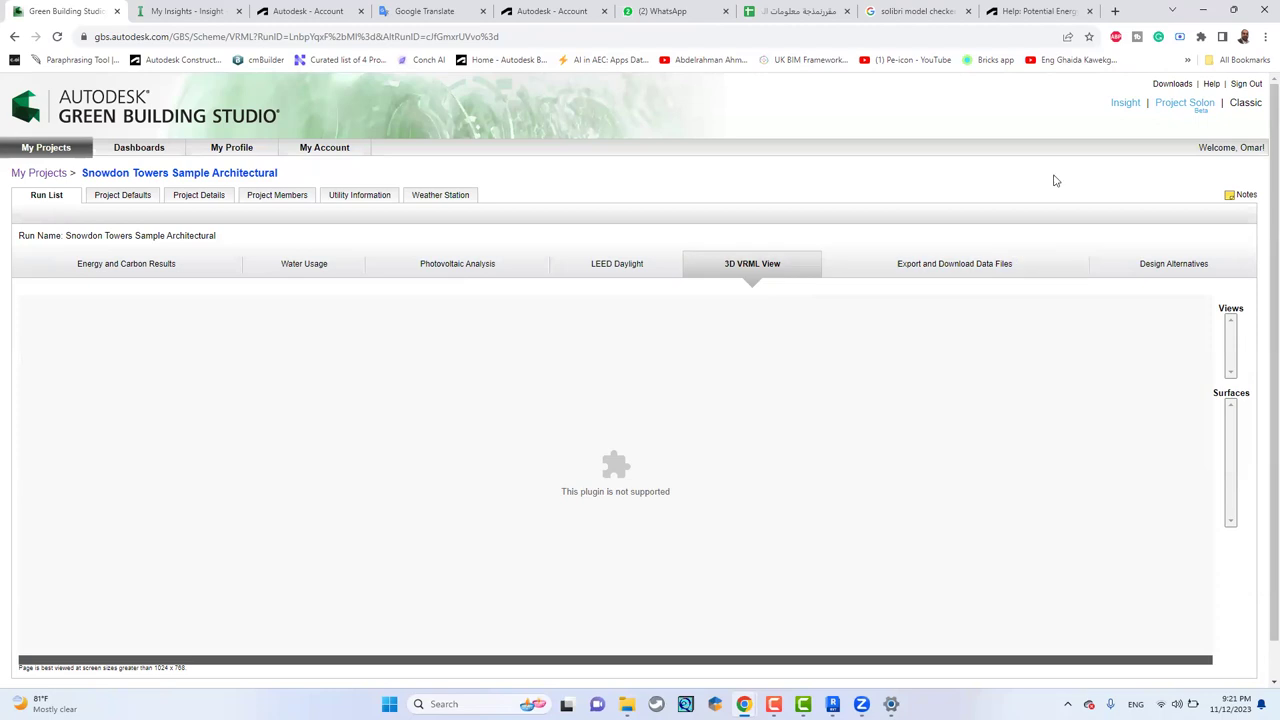
- Open the Downloads page in a separate browser tab, look over the Cortona3D viewers page, and return to the 3D VRML view
{"action": "right_click", "coordinate": [1172, 89]}
{"action": "left_click", "coordinate": [1050, 95]}
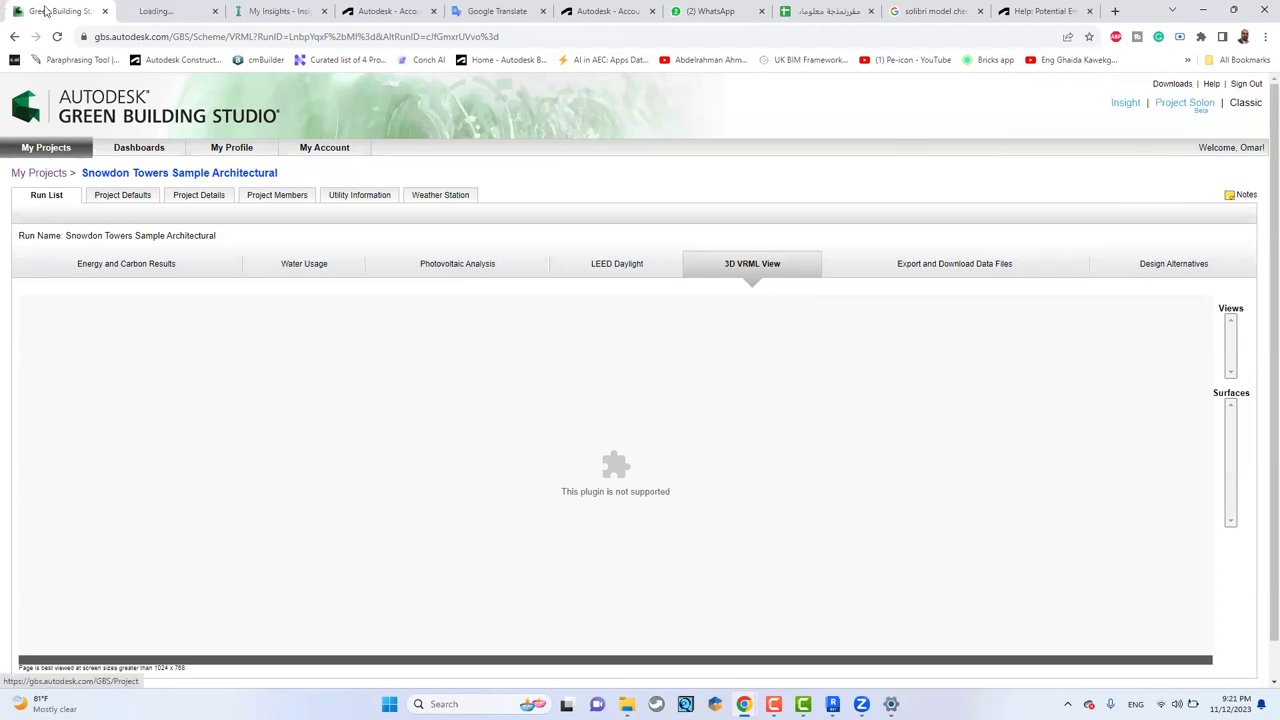
{"action": "left_click", "coordinate": [155, 11]}
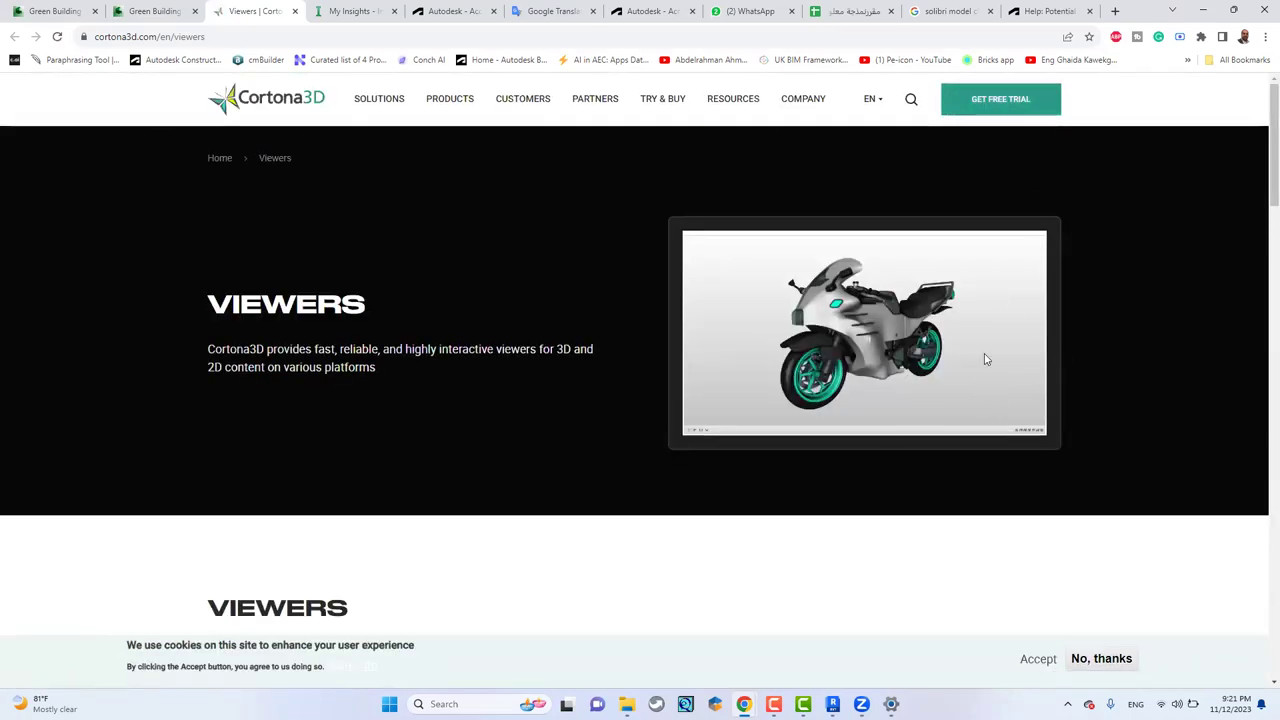
{"action": "scroll", "coordinate": [985, 359], "scroll_direction": "down", "scroll_amount": 7}
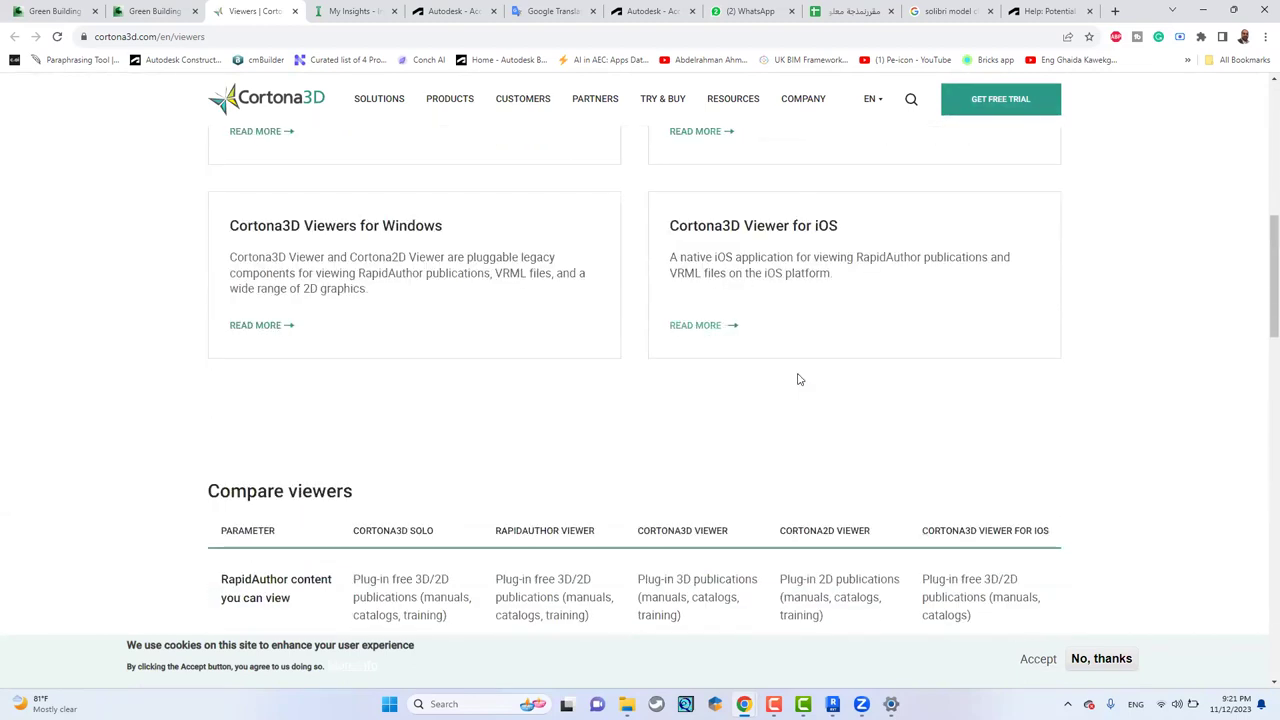
{"action": "scroll", "coordinate": [197, 260], "scroll_direction": "up", "scroll_amount": 5}
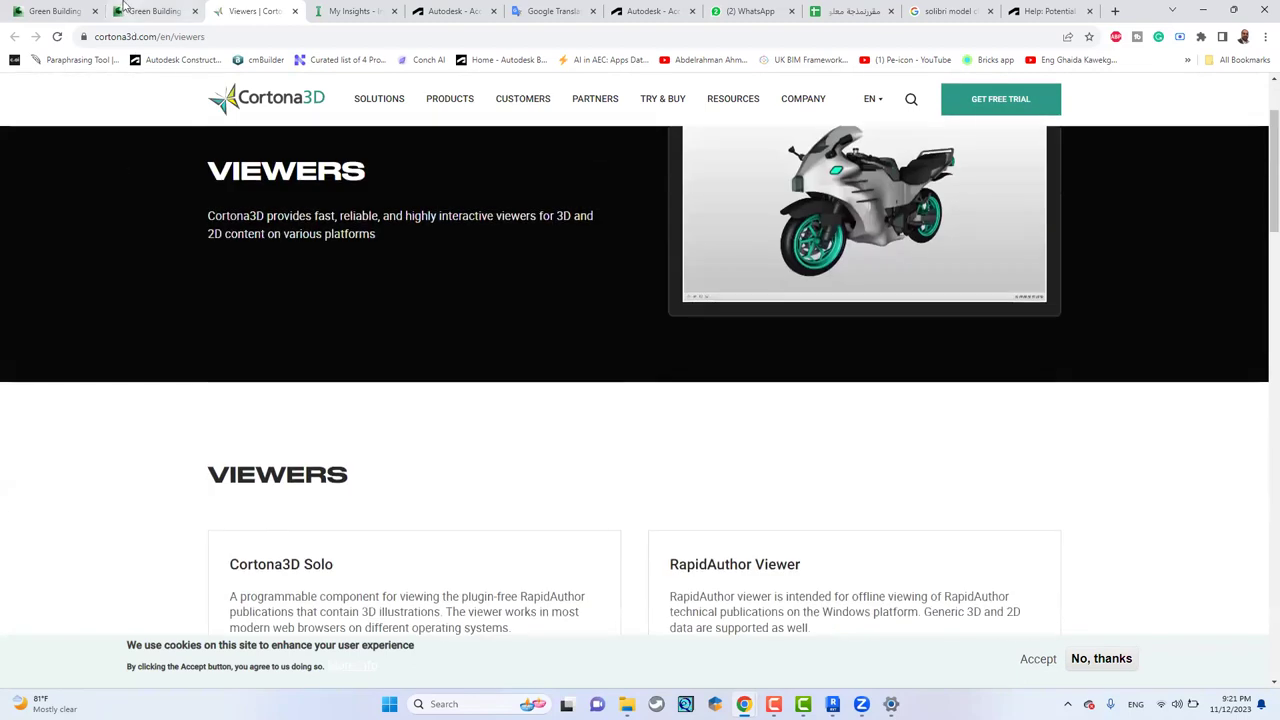
{"action": "left_click", "coordinate": [124, 8]}
{"action": "left_click", "coordinate": [57, 12]}
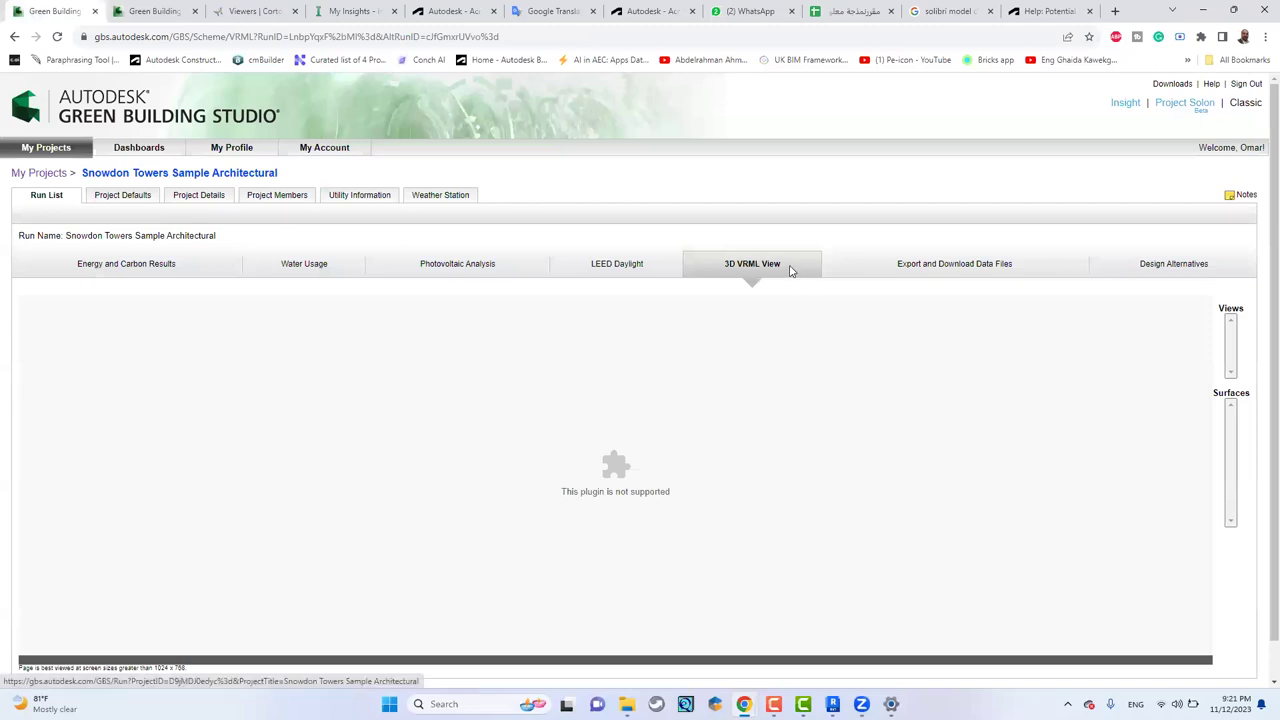
- Open the run's export and download data files and start saving the DOE-2 file
{"action": "left_click", "coordinate": [998, 272]}
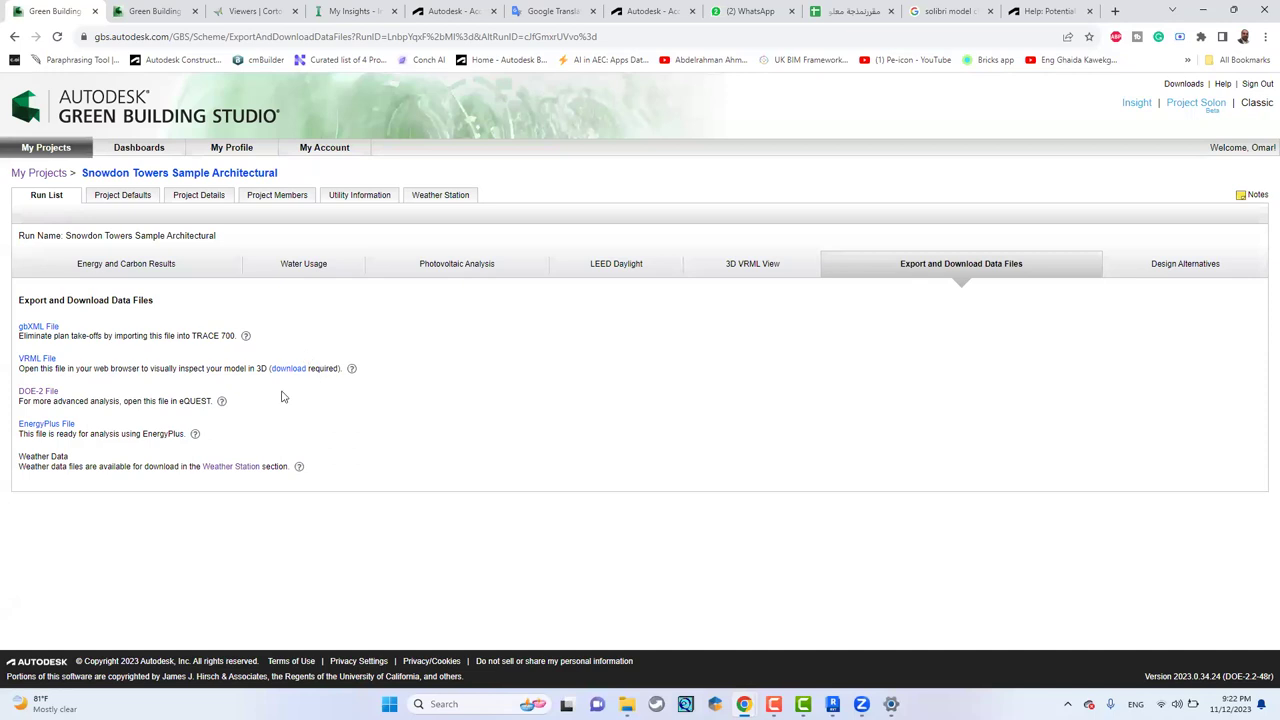
{"action": "right_click", "coordinate": [39, 392]}
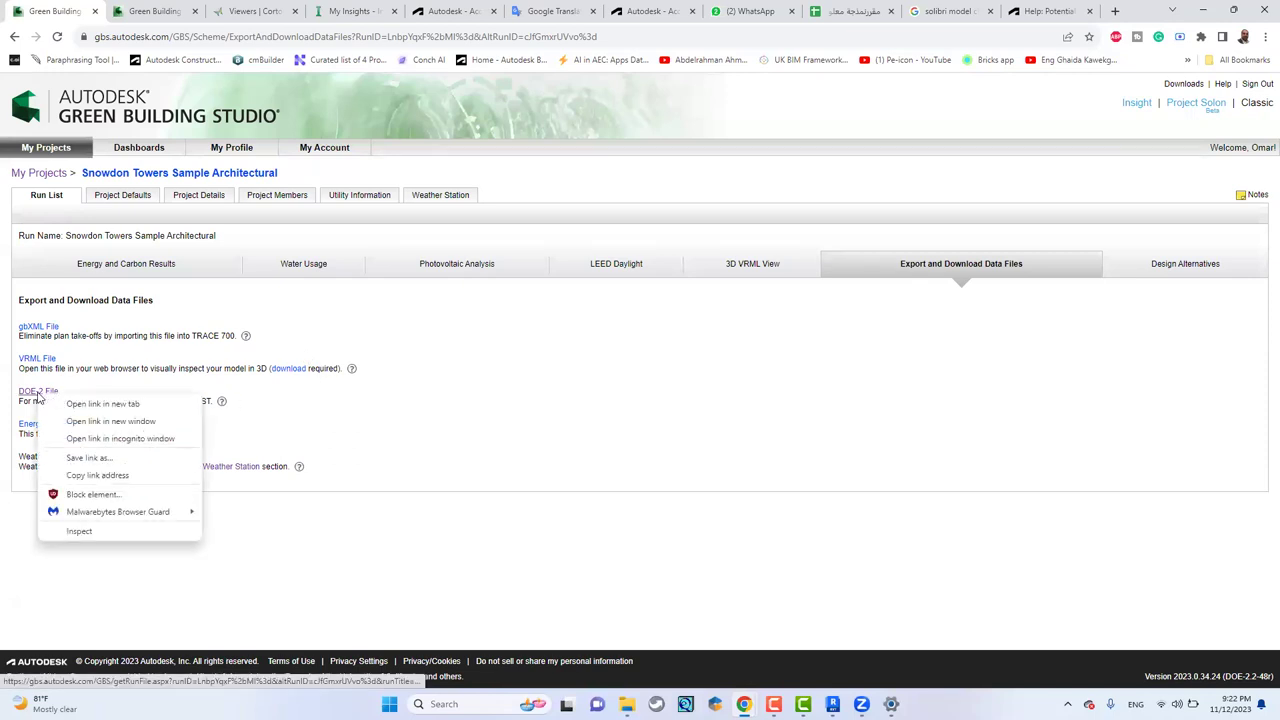
{"action": "left_click", "coordinate": [119, 461]}
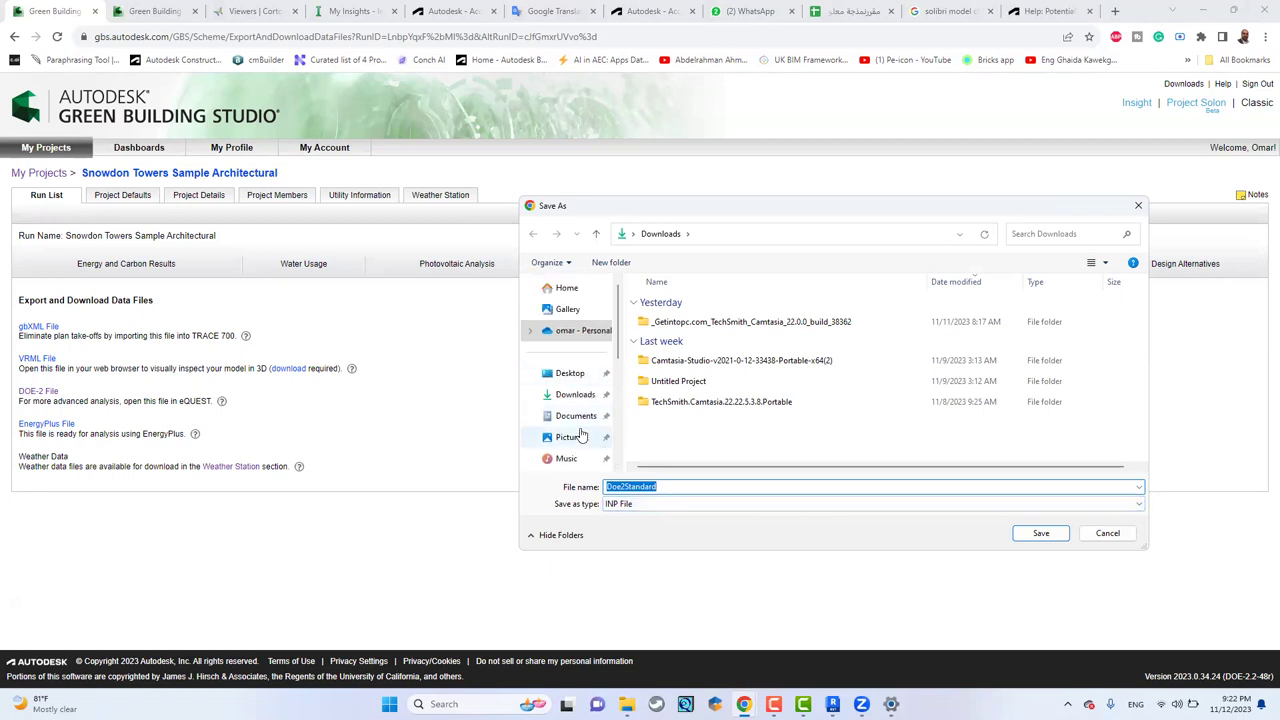
- Set the save location to the Weather folder inside Documents > eQUEST 3-65-7175 Data
{"action": "scroll", "coordinate": [592, 380], "scroll_direction": "down", "scroll_amount": 2}
{"action": "scroll", "coordinate": [592, 380], "scroll_direction": "down", "scroll_amount": 2}
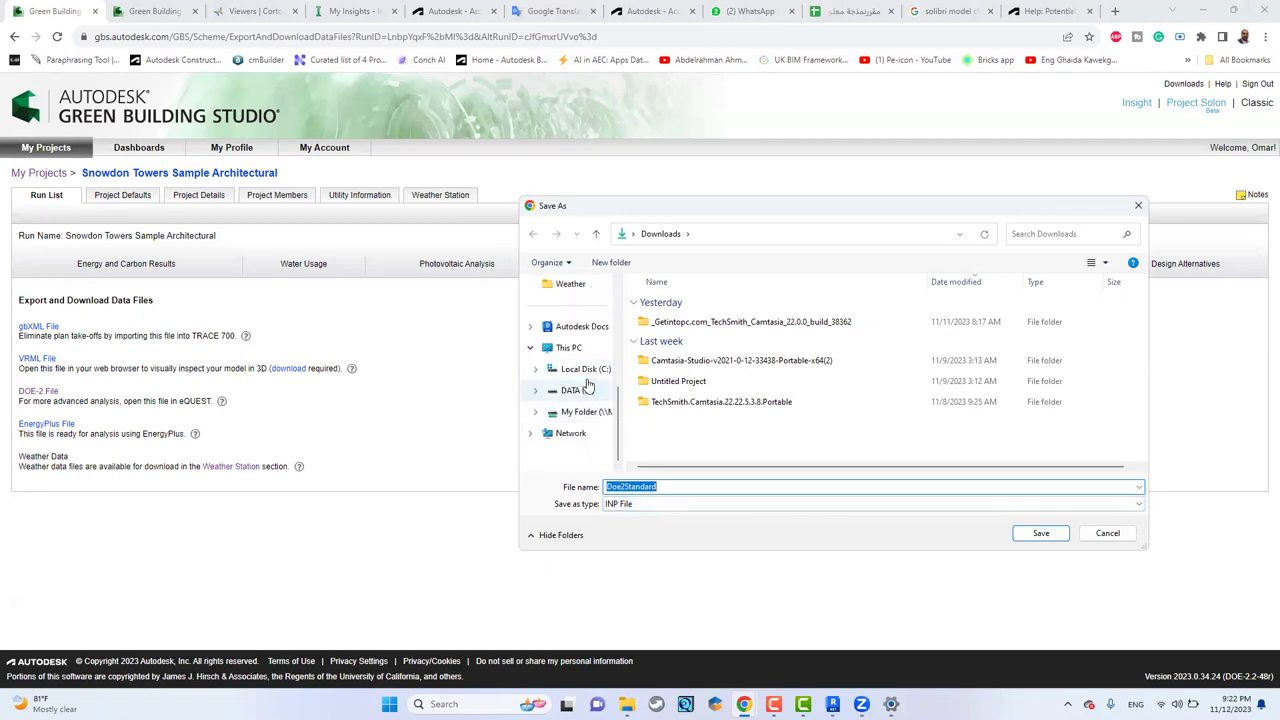
{"action": "left_click", "coordinate": [587, 372]}
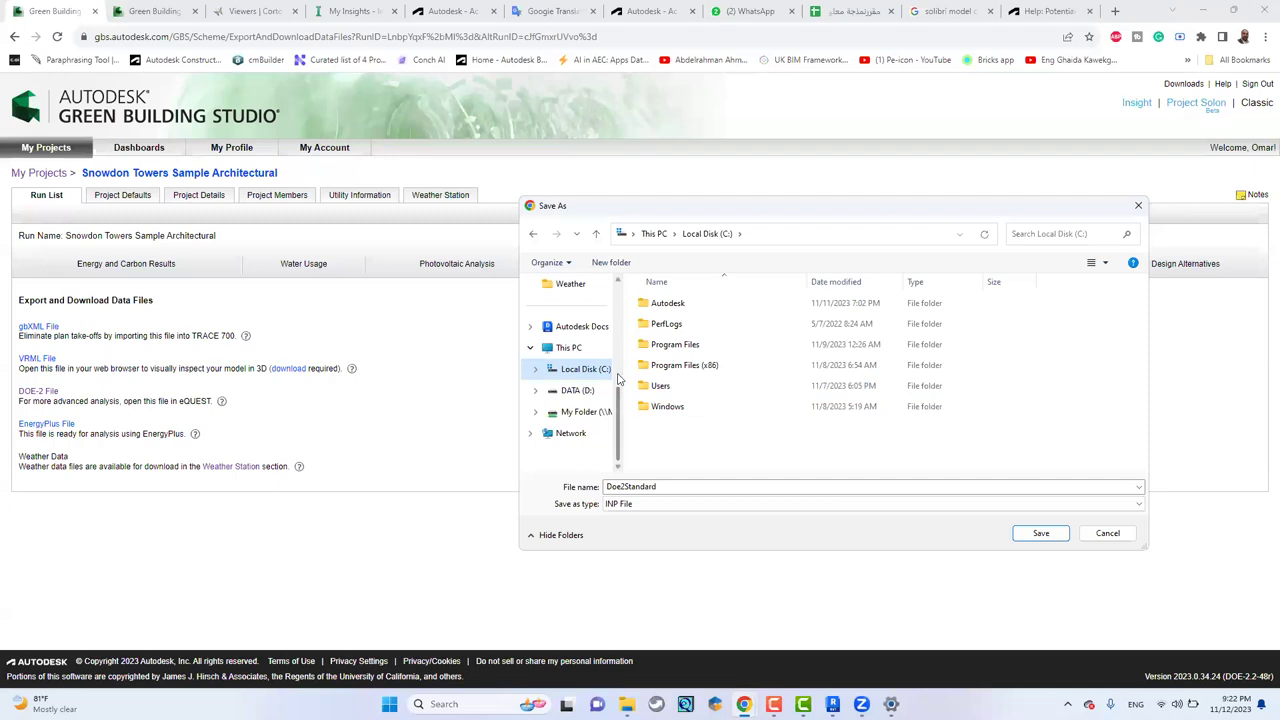
{"action": "scroll", "coordinate": [606, 375], "scroll_direction": "up", "scroll_amount": 5}
{"action": "left_click", "coordinate": [589, 416]}
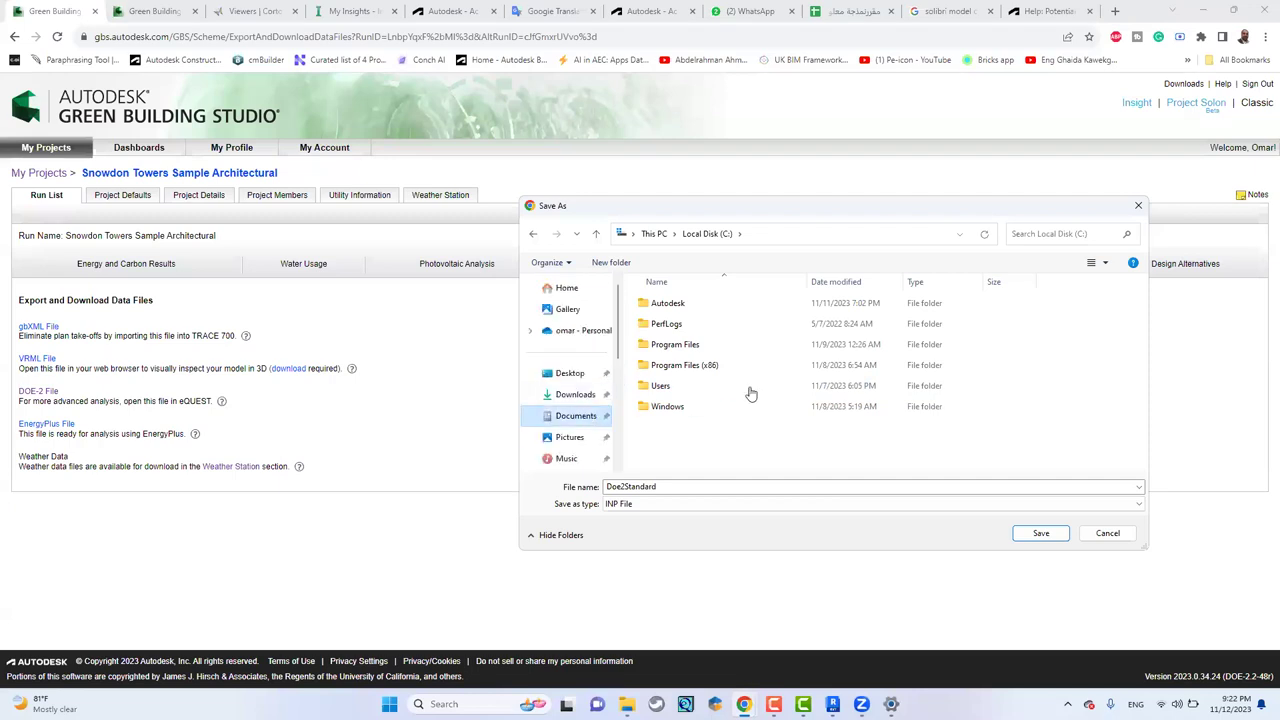
{"action": "left_click", "coordinate": [741, 369]}
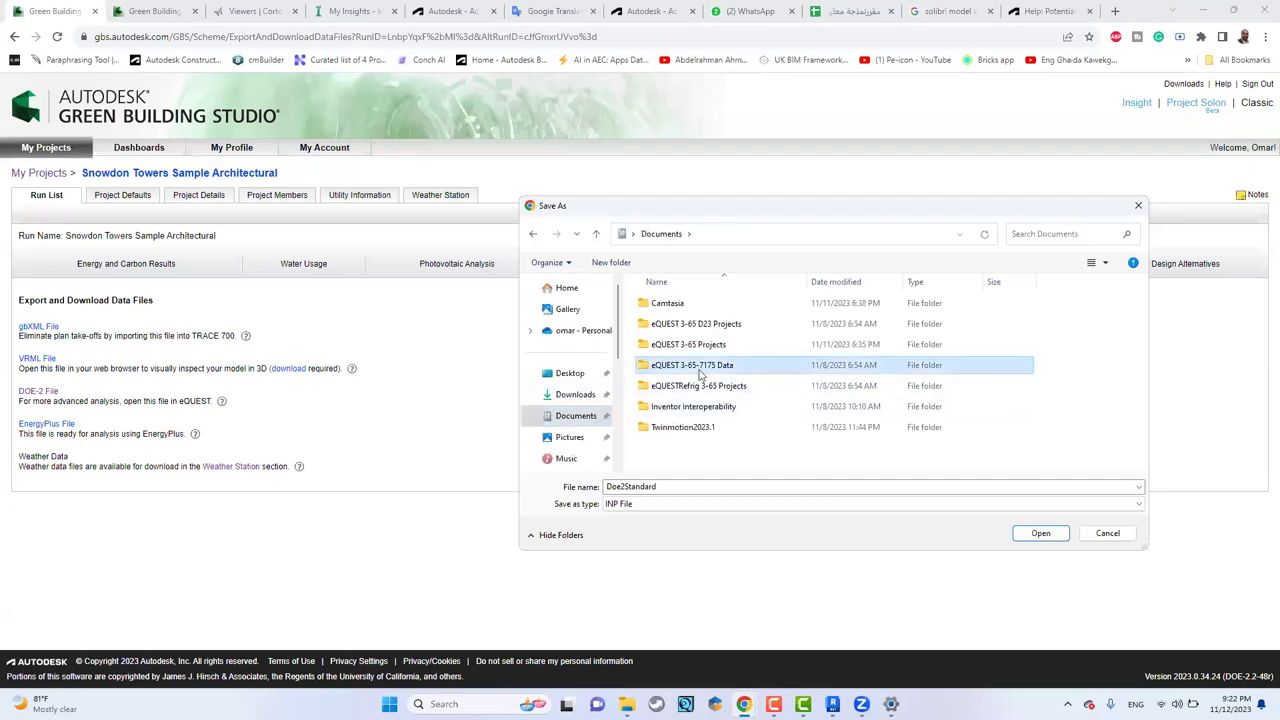
{"action": "double_click", "coordinate": [688, 370]}
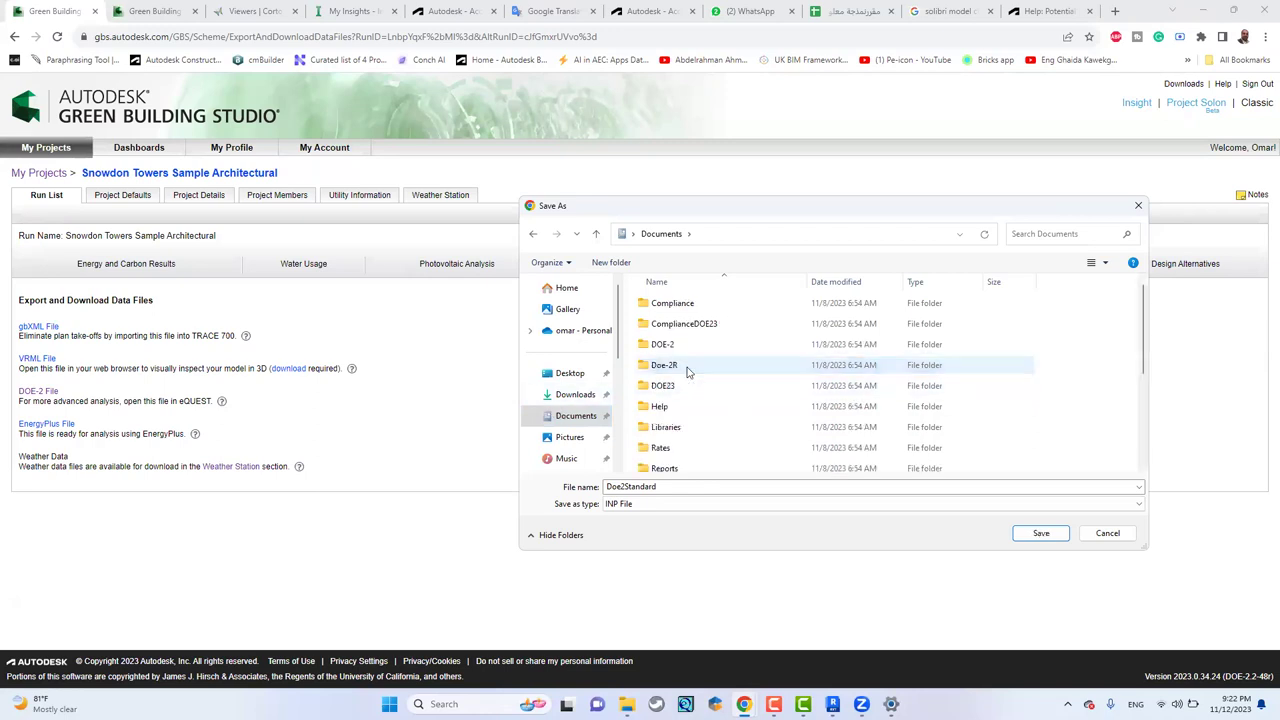
{"action": "scroll", "coordinate": [690, 440], "scroll_direction": "down", "scroll_amount": 3}
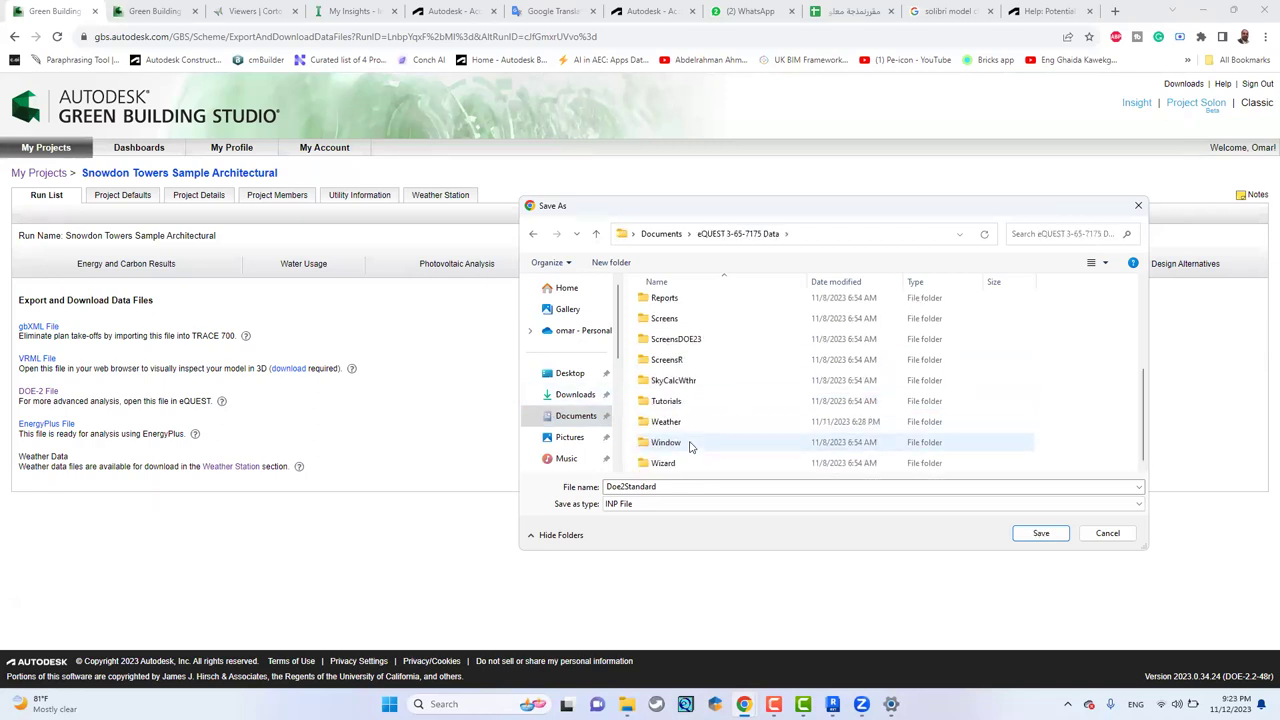
{"action": "left_click", "coordinate": [677, 424]}
{"action": "double_click", "coordinate": [677, 424]}
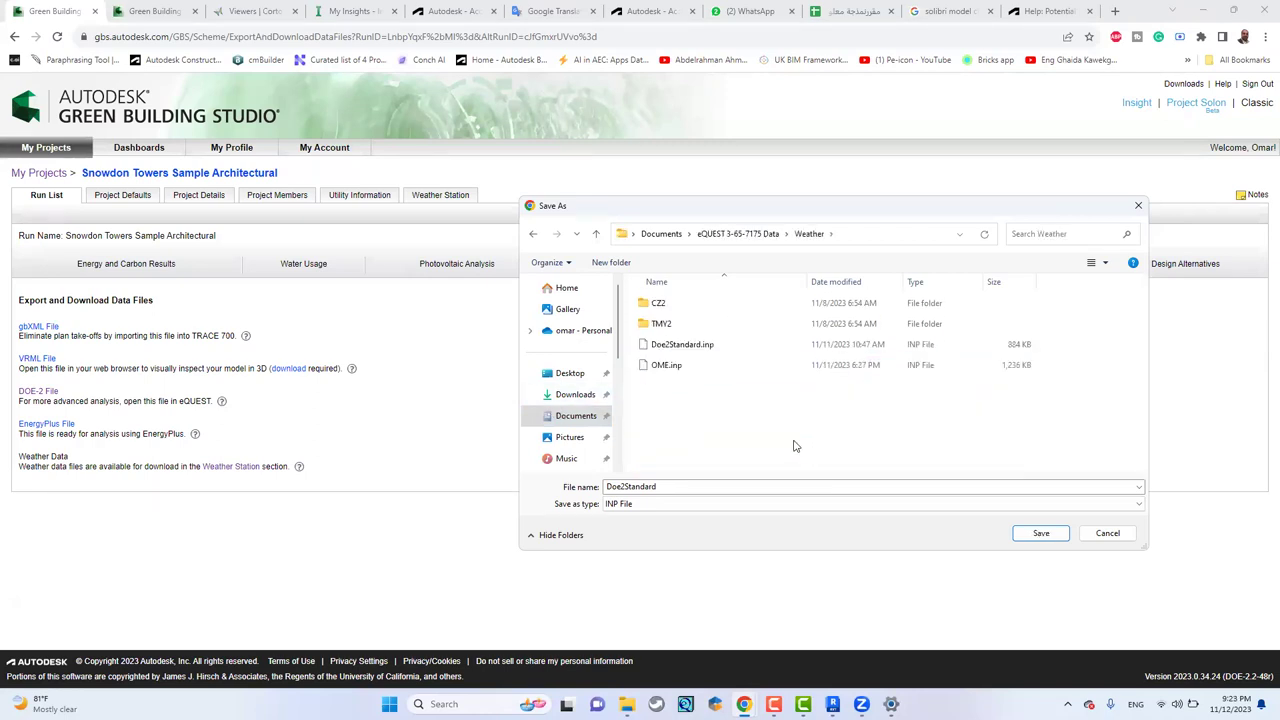
- Name the DOE-2 INP file adham and save it
{"action": "double_click", "coordinate": [768, 486]}
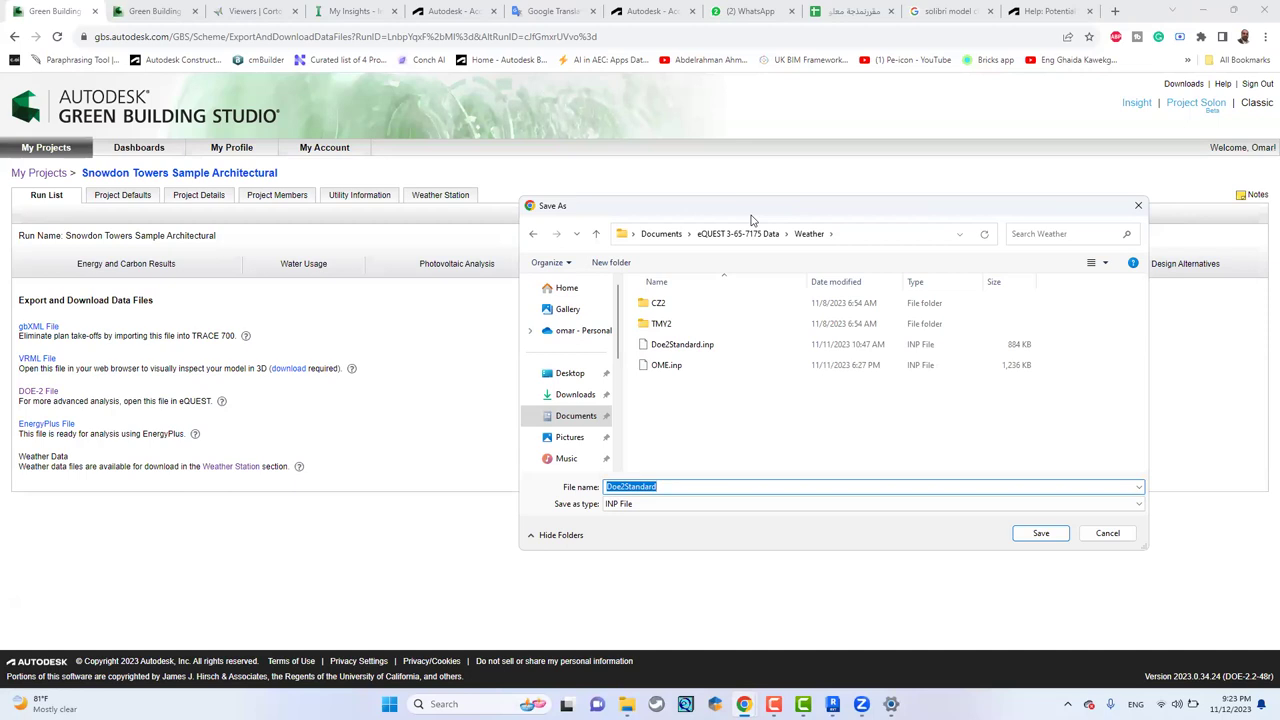
{"action": "key", "text": "Return"}
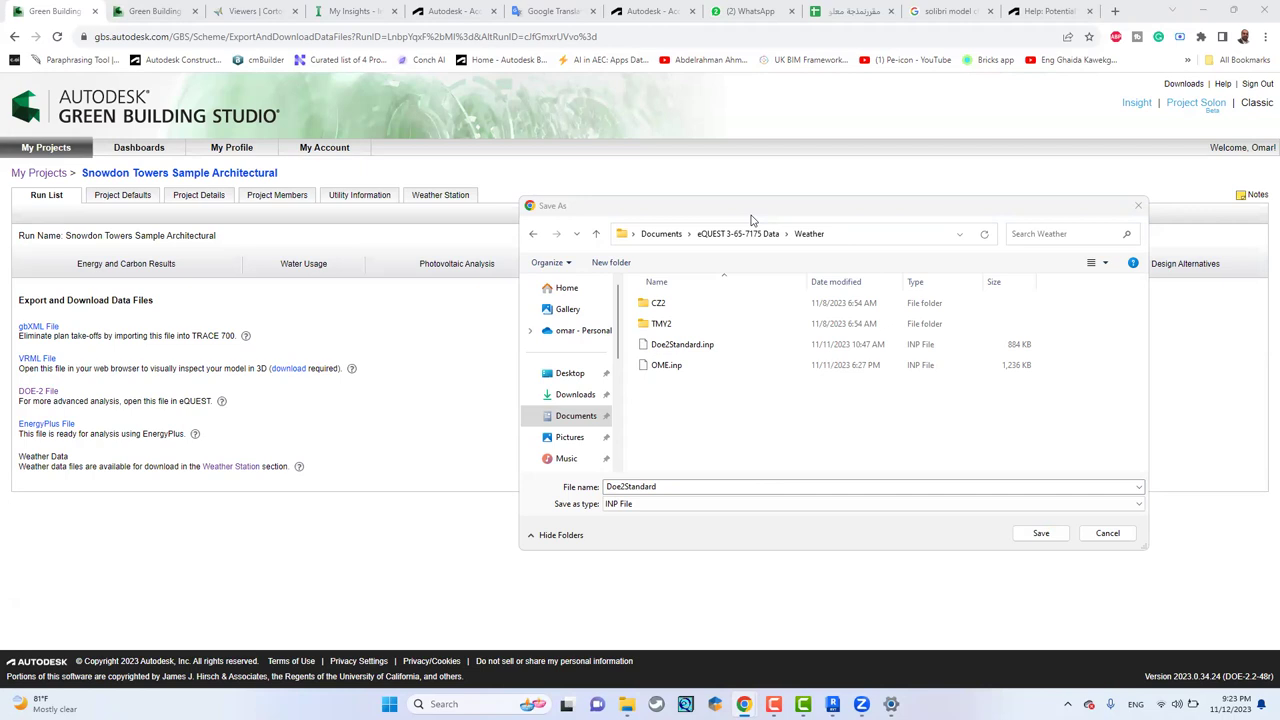
{"action": "left_click", "coordinate": [814, 490]}
{"action": "key", "text": "ctrl+a"}
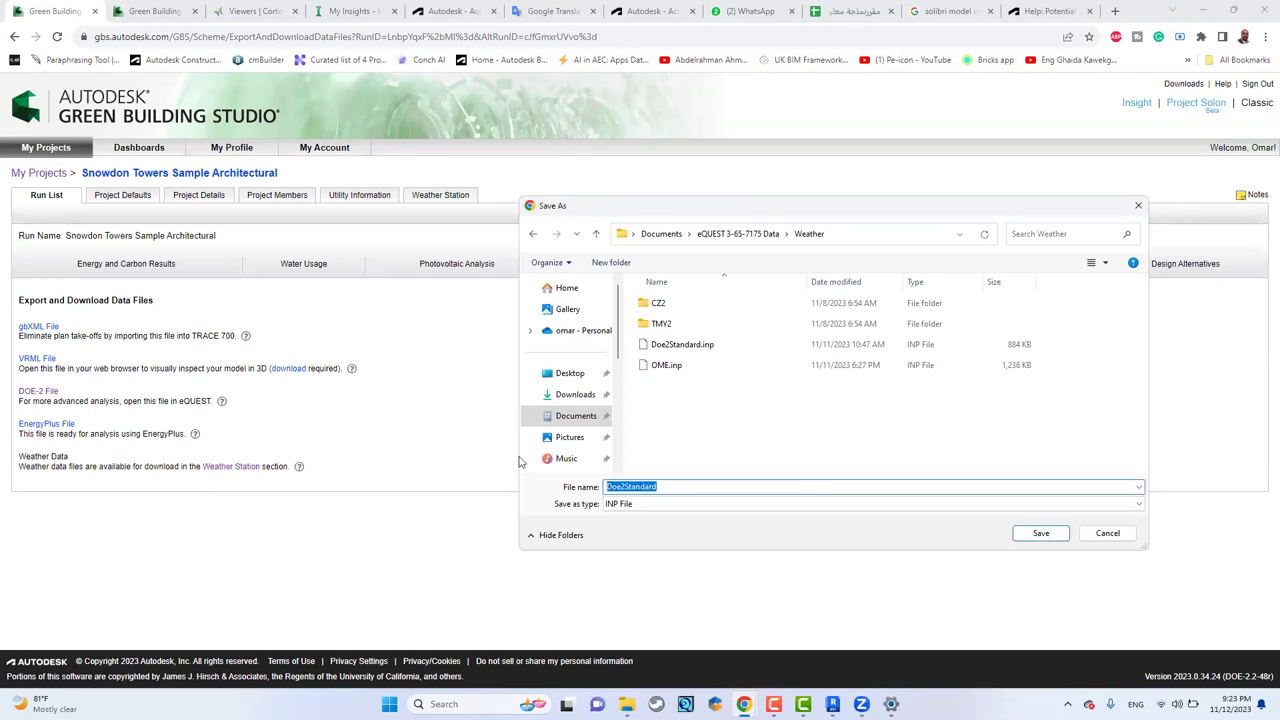
{"action": "type", "text": "adham"}
{"action": "left_click_drag", "start_coordinate": [895, 209], "coordinate": [393, 125]}
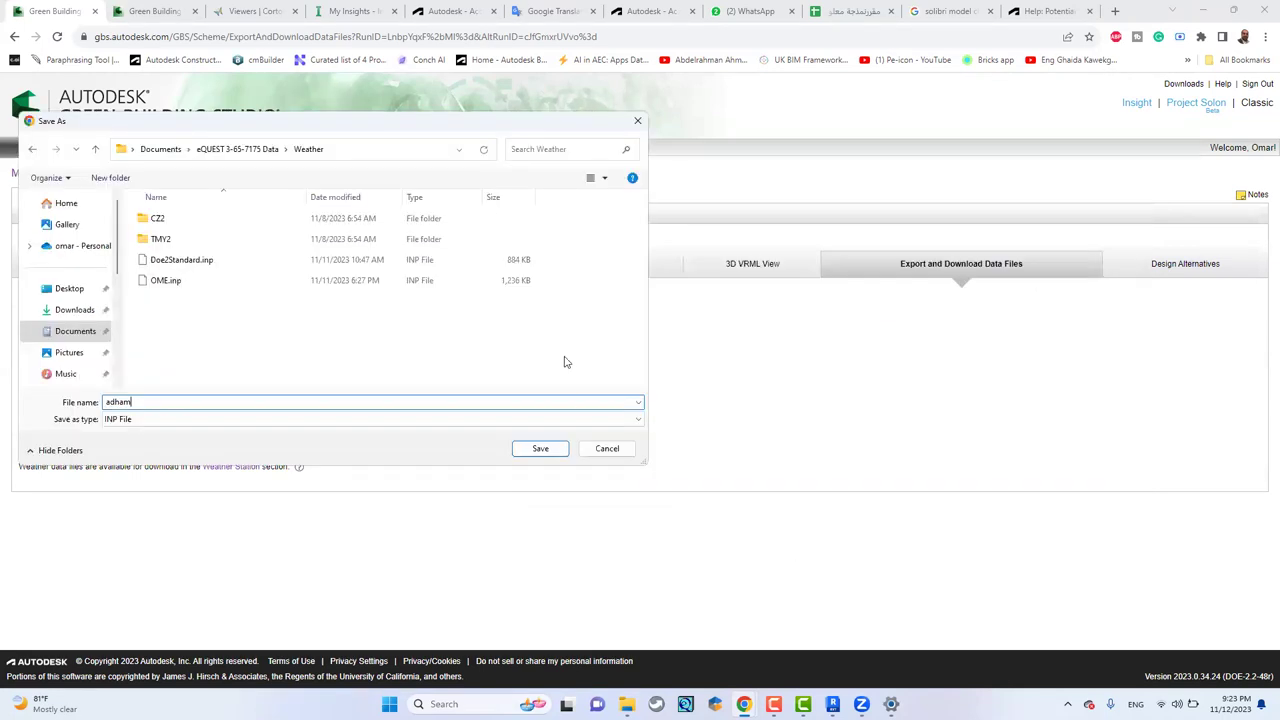
{"action": "left_click", "coordinate": [545, 451]}
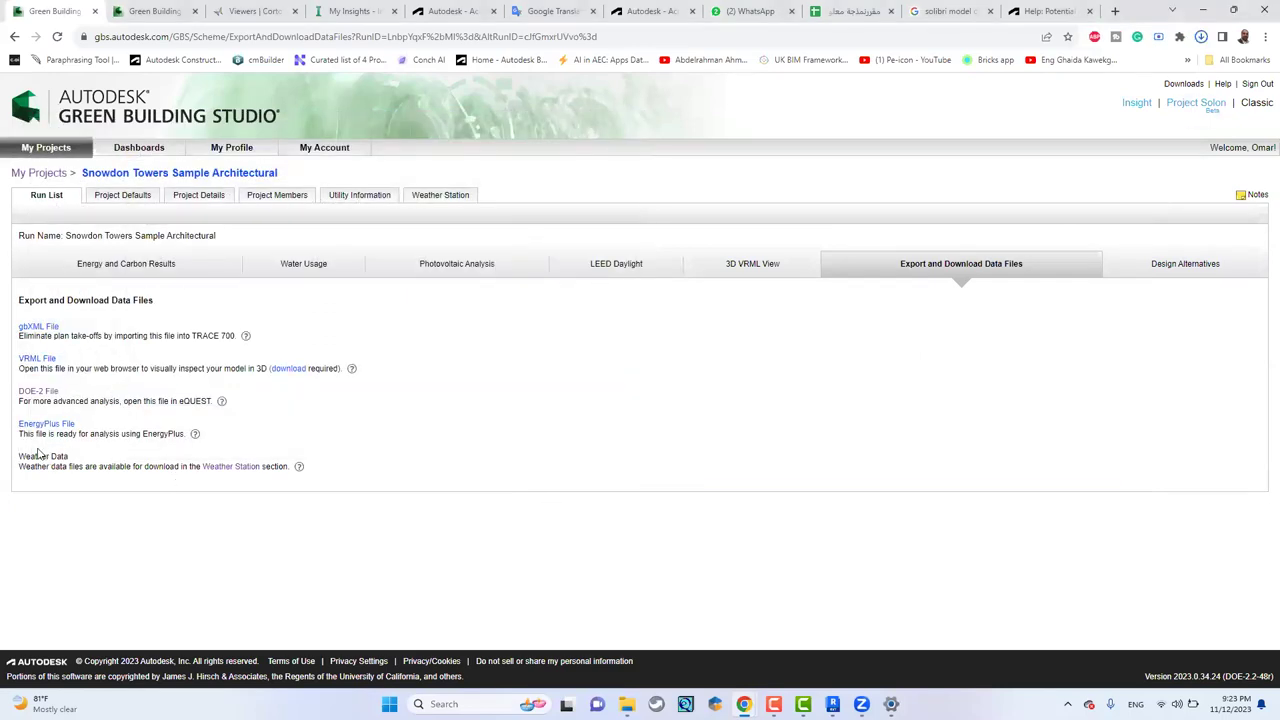
- Open the project's weather data downloads and save the BIN (DOE-2 binary) file as adham in the same Weather folder
{"action": "left_click", "coordinate": [231, 469]}
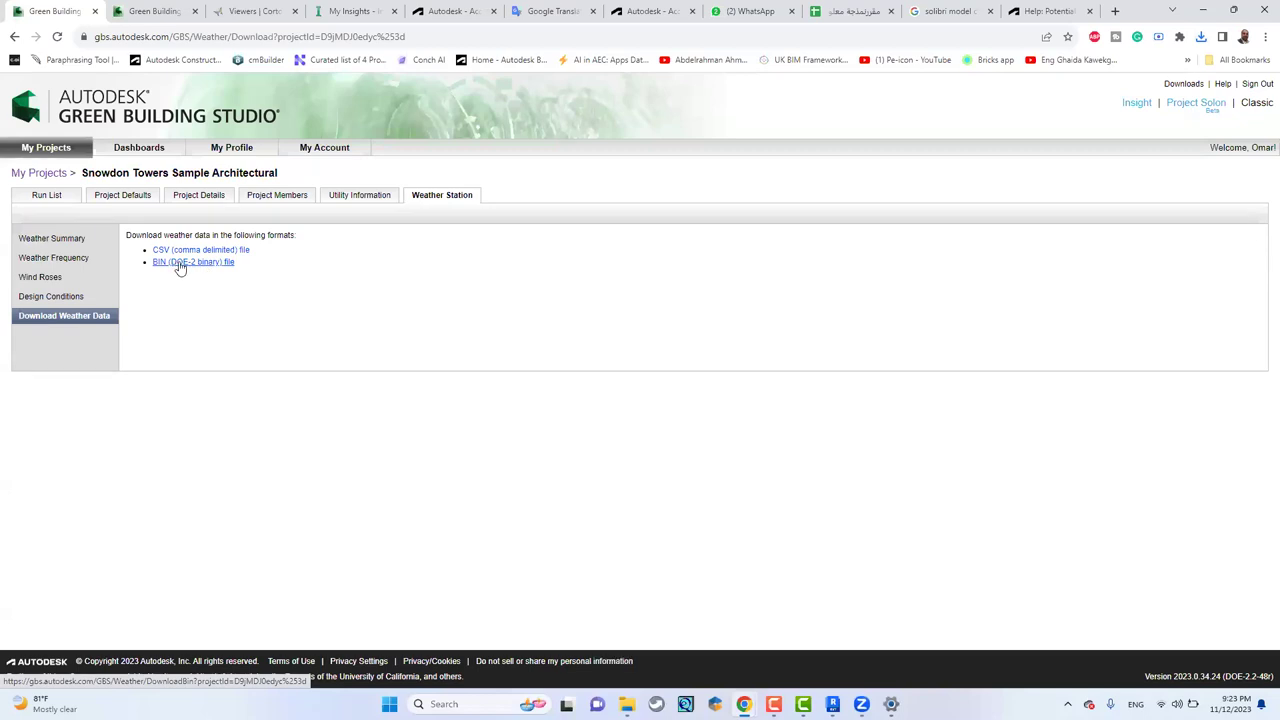
{"action": "right_click", "coordinate": [195, 268]}
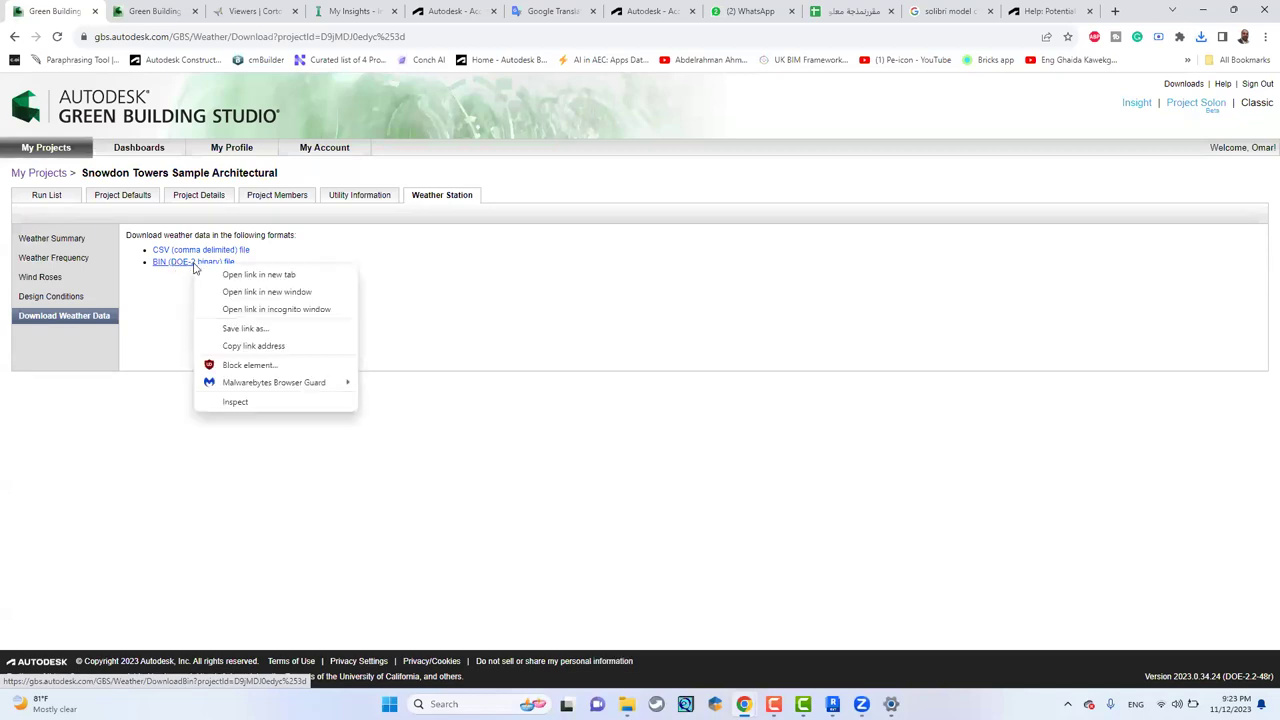
{"action": "left_click", "coordinate": [249, 328]}
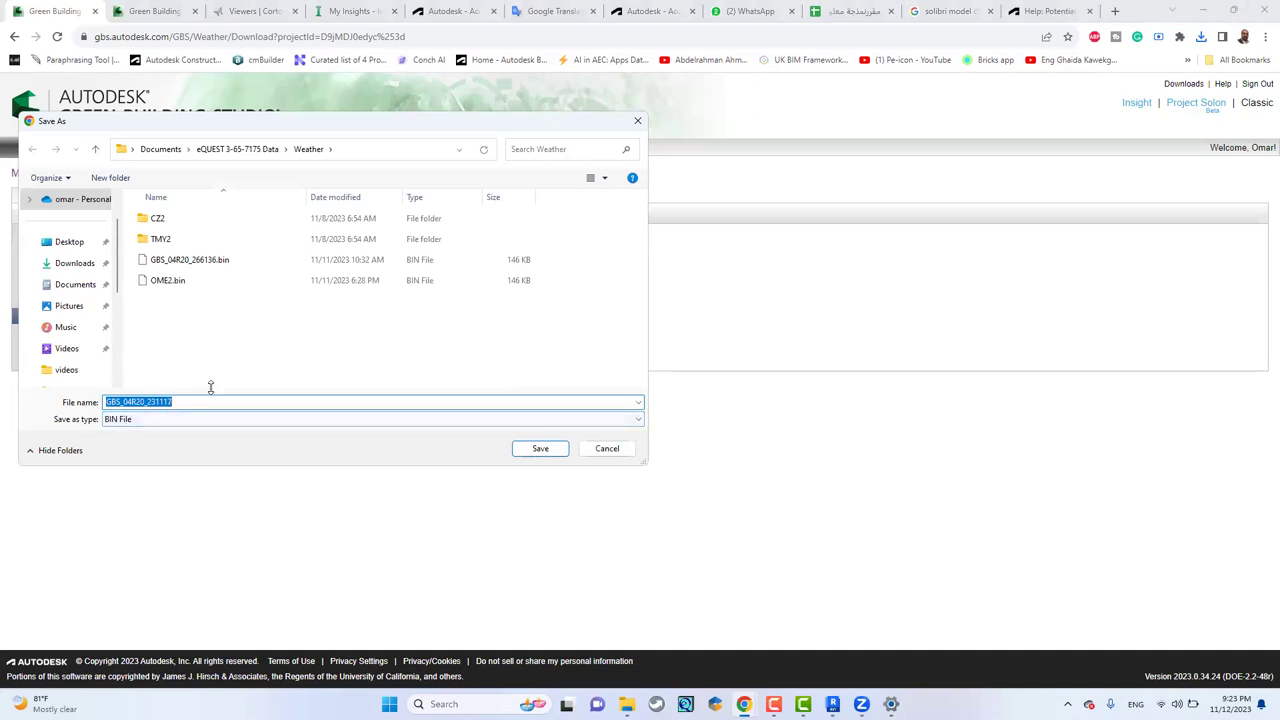
{"action": "type", "text": "adham"}
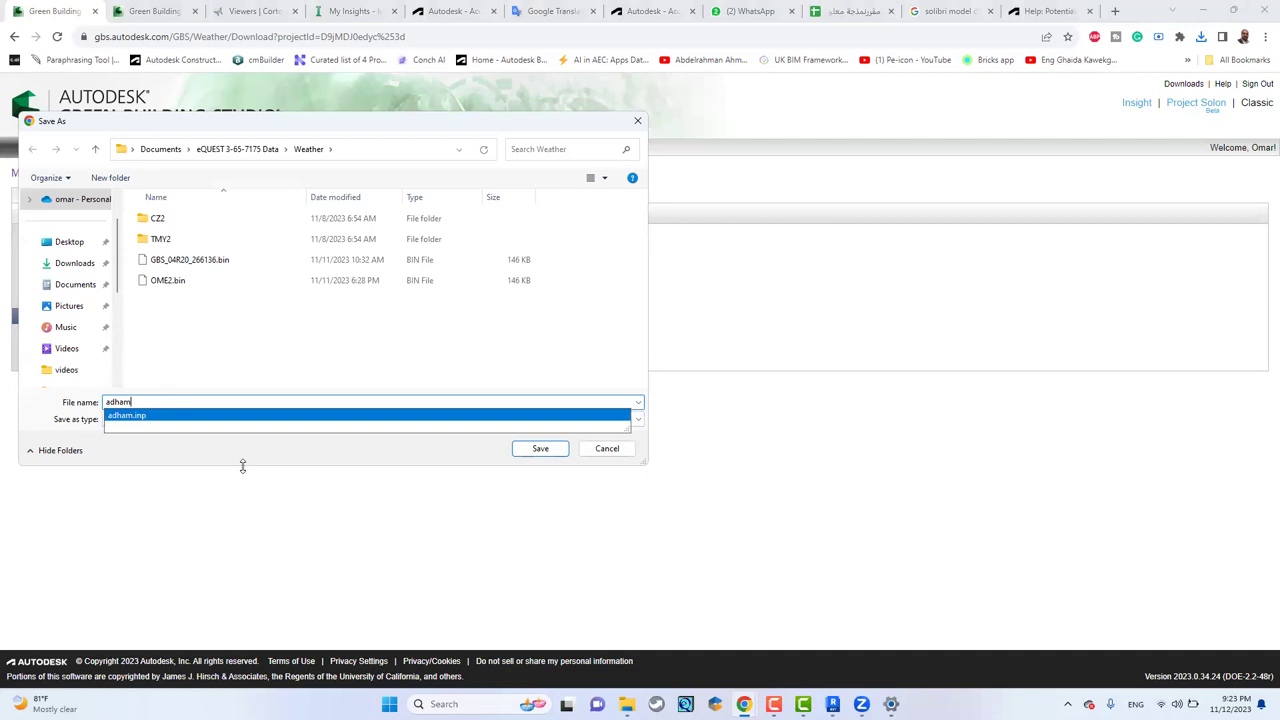
{"action": "key", "text": "Escape"}
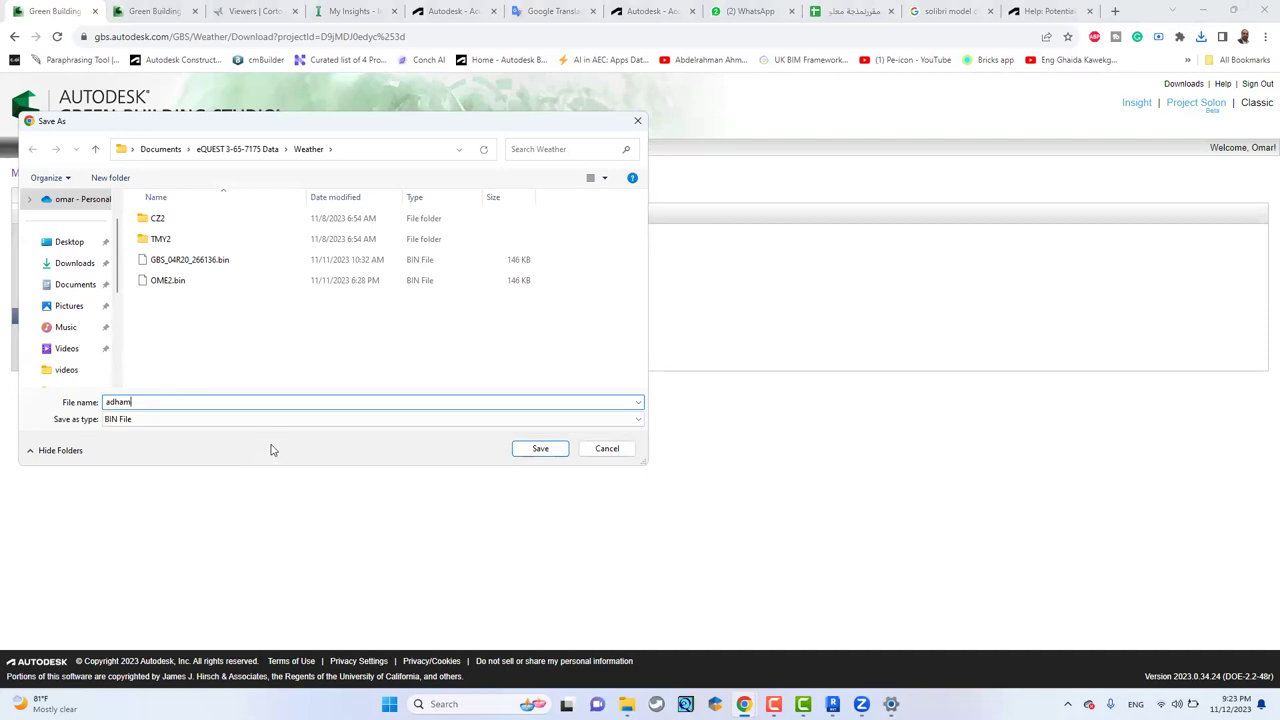
{"action": "left_click", "coordinate": [538, 450]}
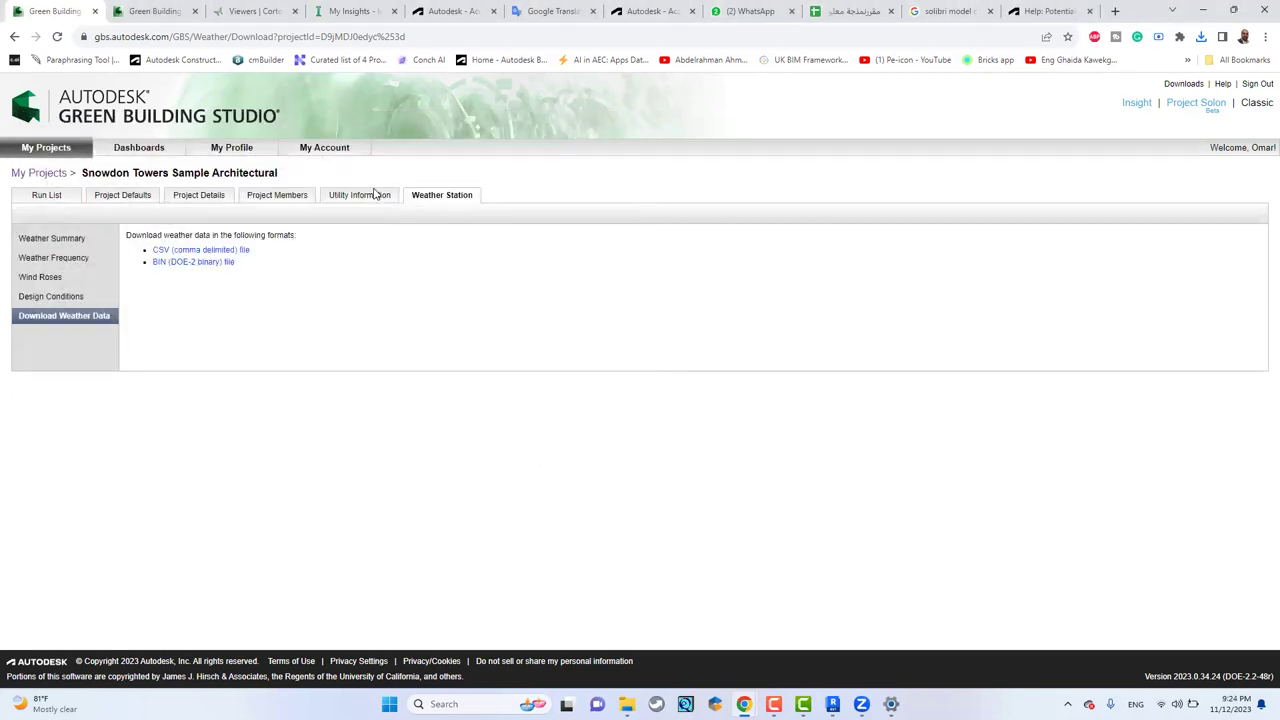
- Review the weather station's summary tables and annual distribution charts, and open the weather frequency data
{"action": "left_click", "coordinate": [84, 239]}
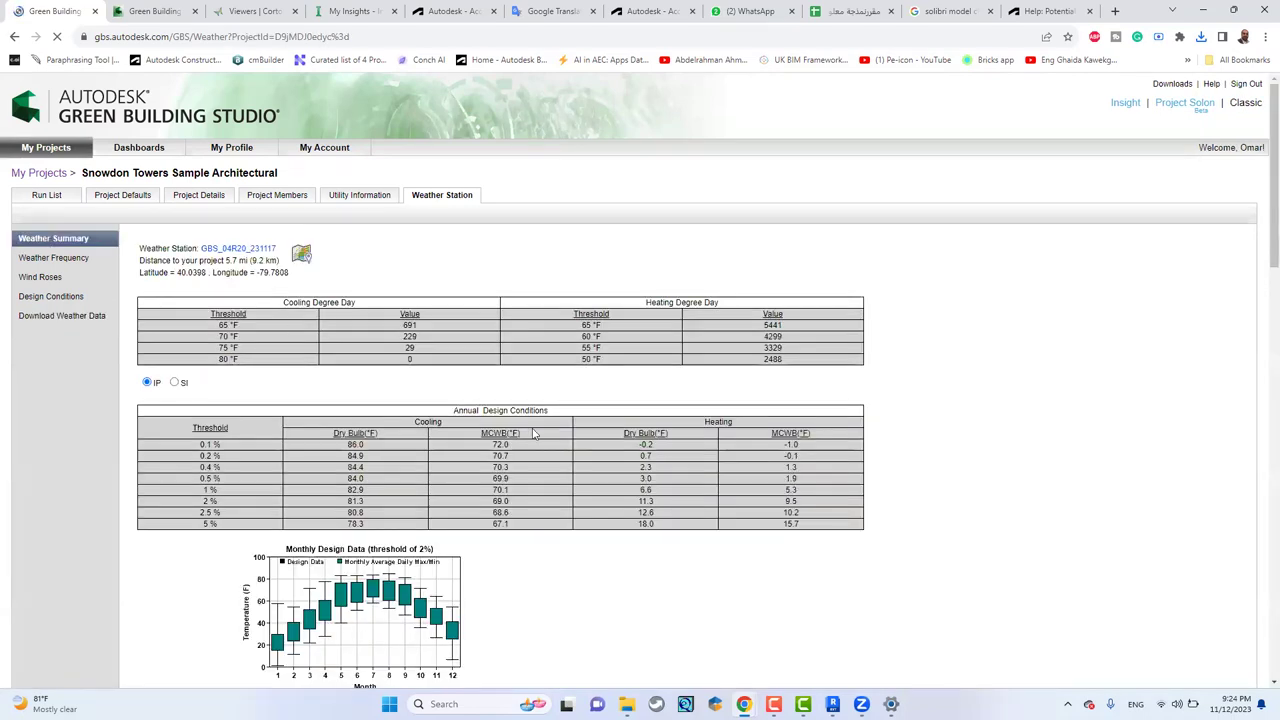
{"action": "scroll", "coordinate": [600, 420], "scroll_direction": "down", "scroll_amount": 8}
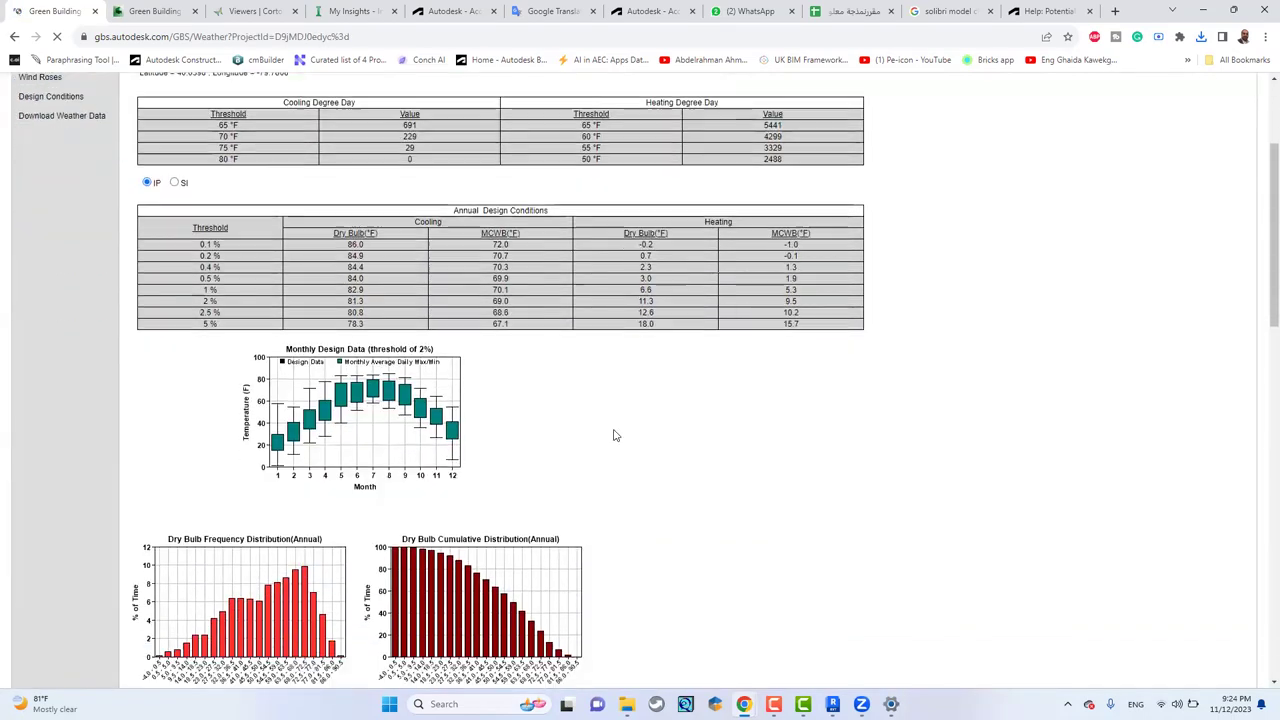
{"action": "scroll", "coordinate": [641, 434], "scroll_direction": "down", "scroll_amount": 6}
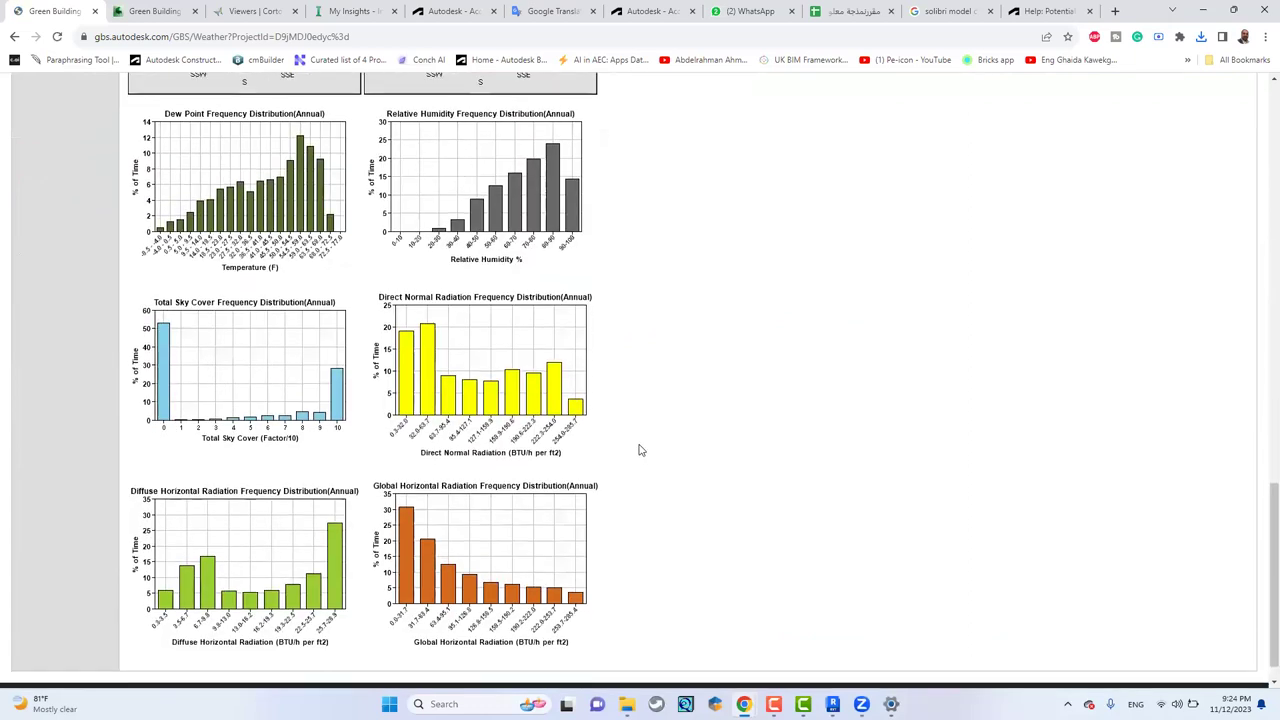
{"action": "key", "text": "alt+Tab"}
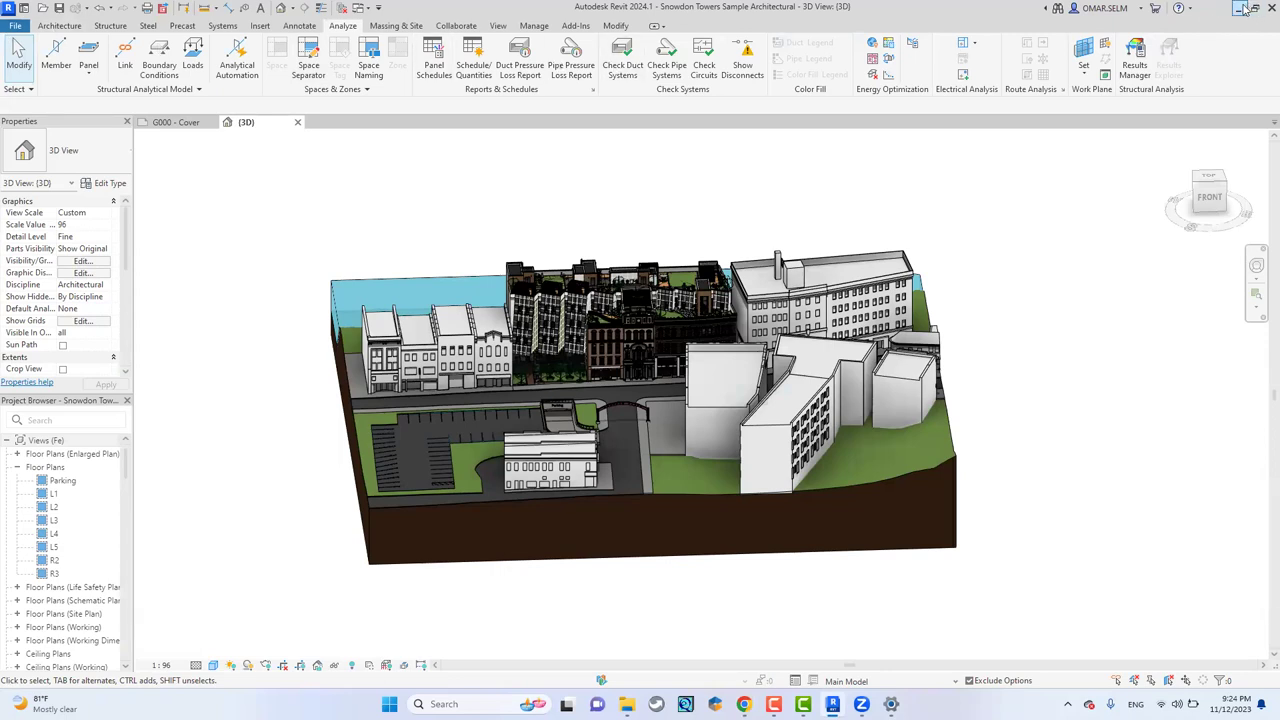
{"action": "key", "text": "alt+Tab"}
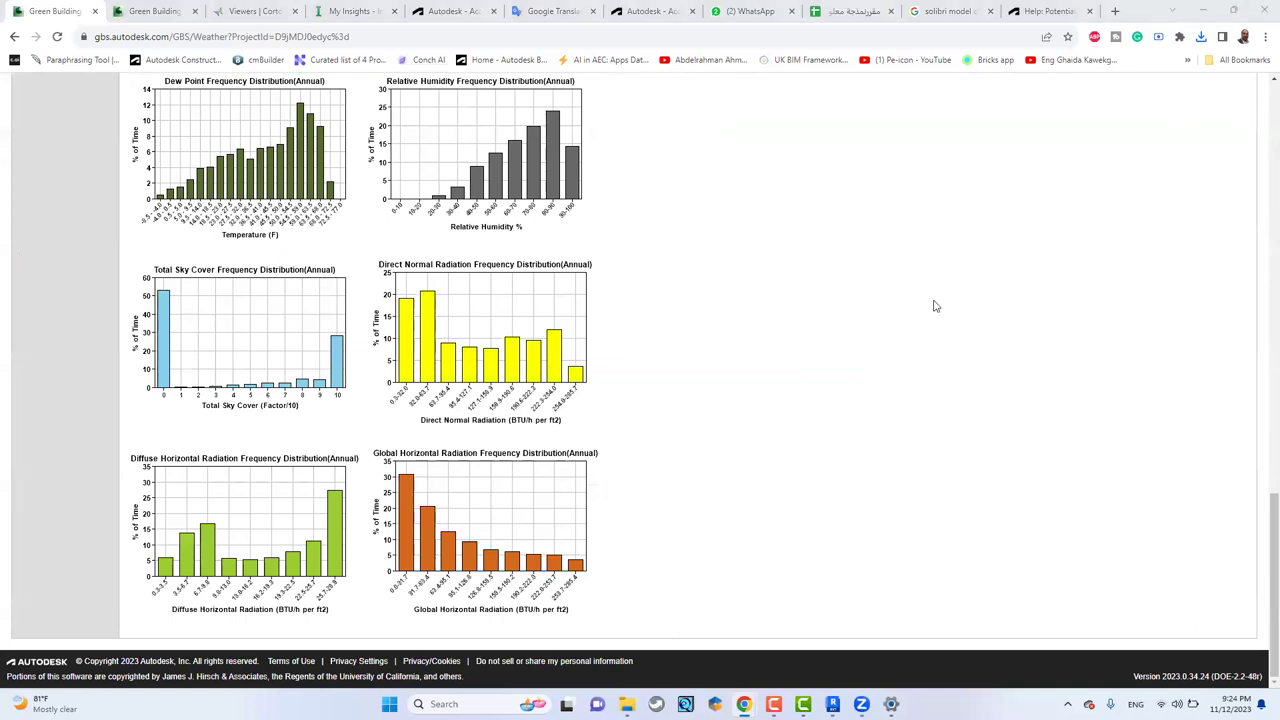
{"action": "scroll", "coordinate": [863, 323], "scroll_direction": "up", "scroll_amount": 20}
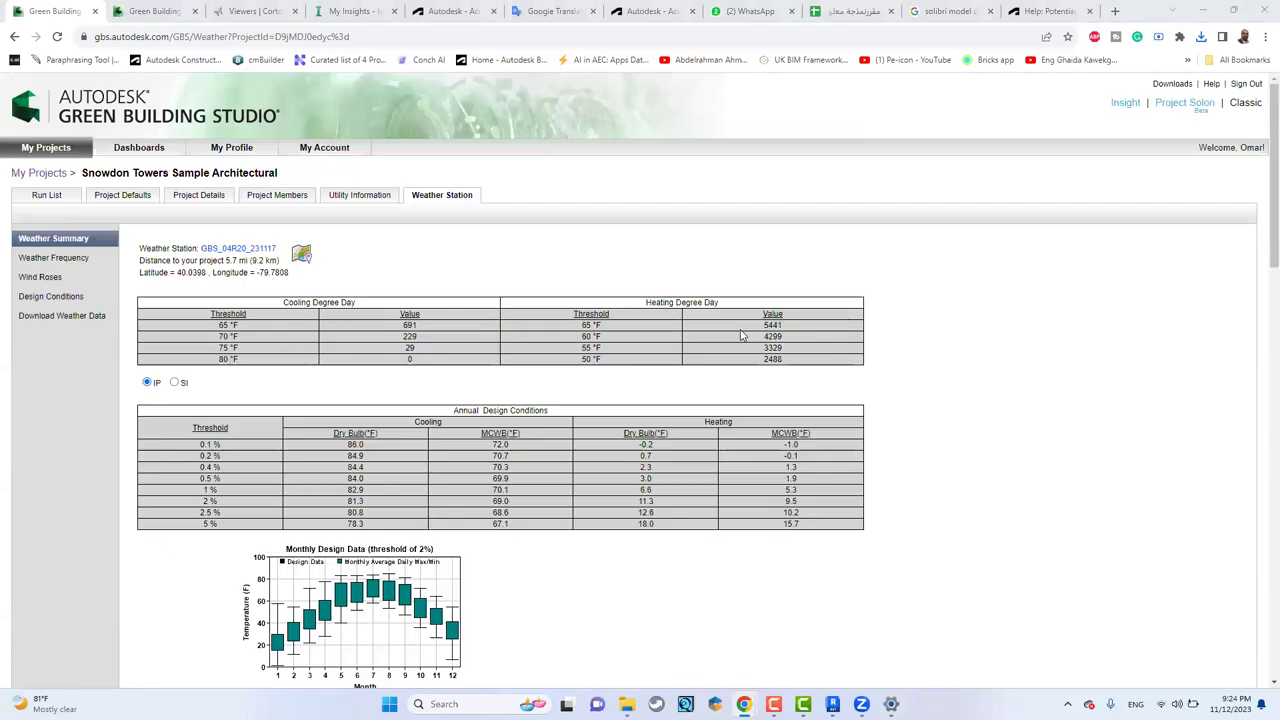
{"action": "left_click", "coordinate": [53, 257]}
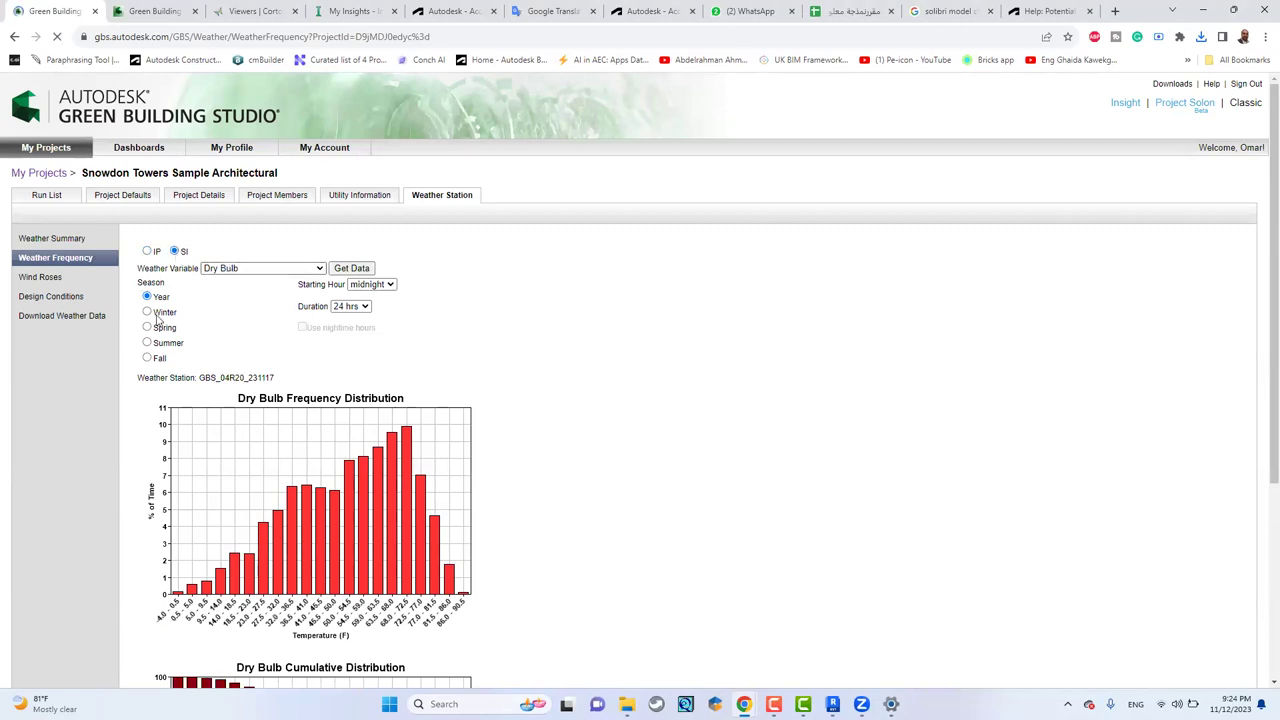
- View the weather station's wind roses, and return to the project's run list
{"action": "left_click", "coordinate": [40, 280]}
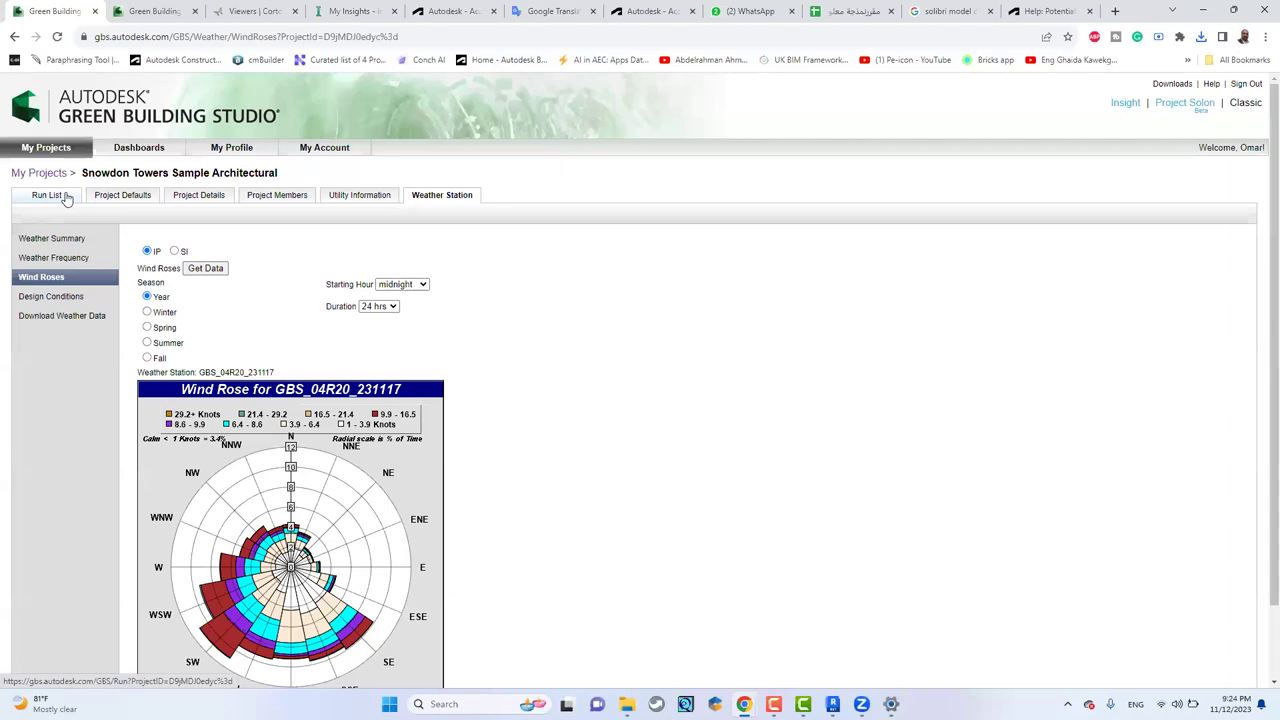
{"action": "left_click", "coordinate": [386, 196]}
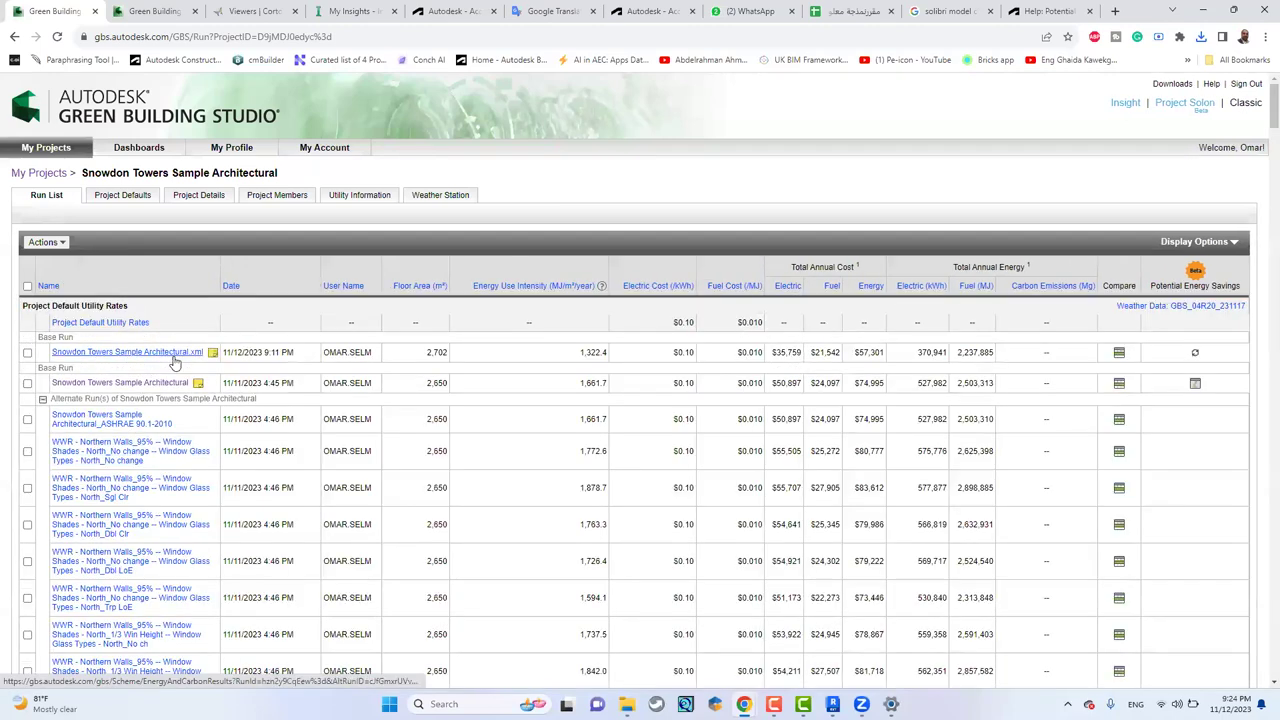
- Open the Snowdon Towers Sample Architectural base run of 11/11/2023 and start creating a design alternative for it
{"action": "left_click", "coordinate": [150, 386]}
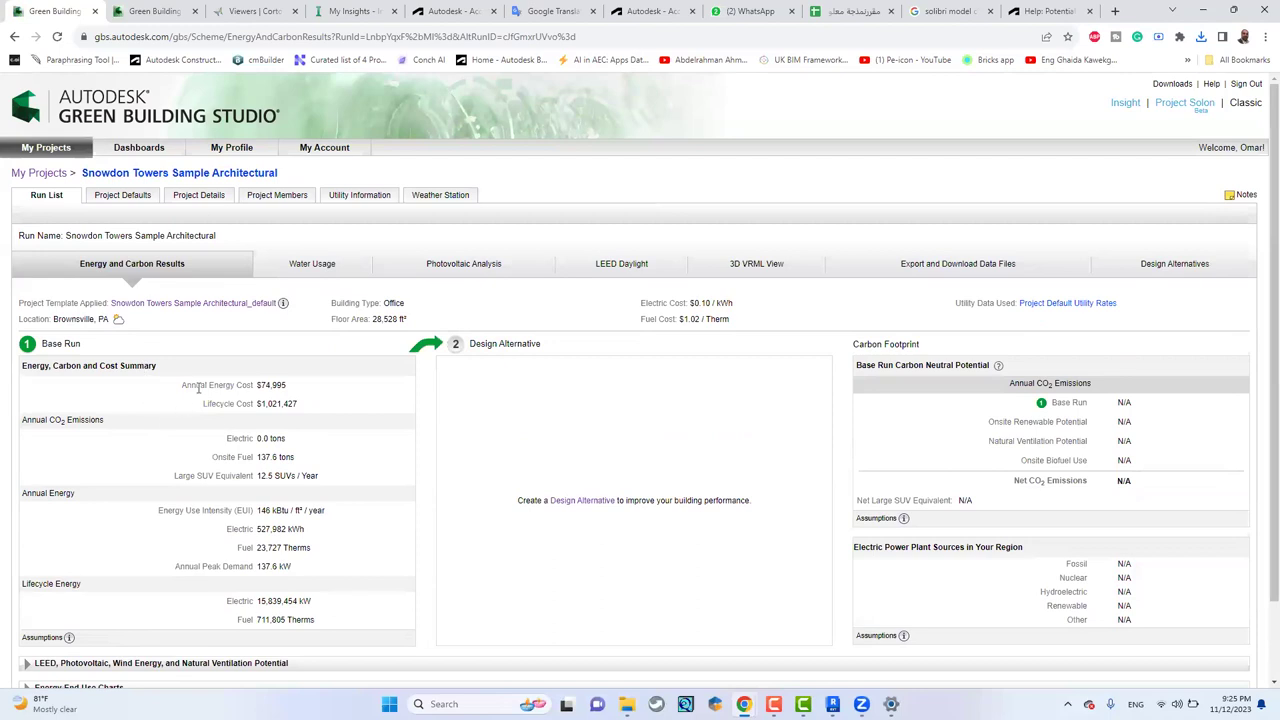
{"action": "left_click", "coordinate": [584, 501]}
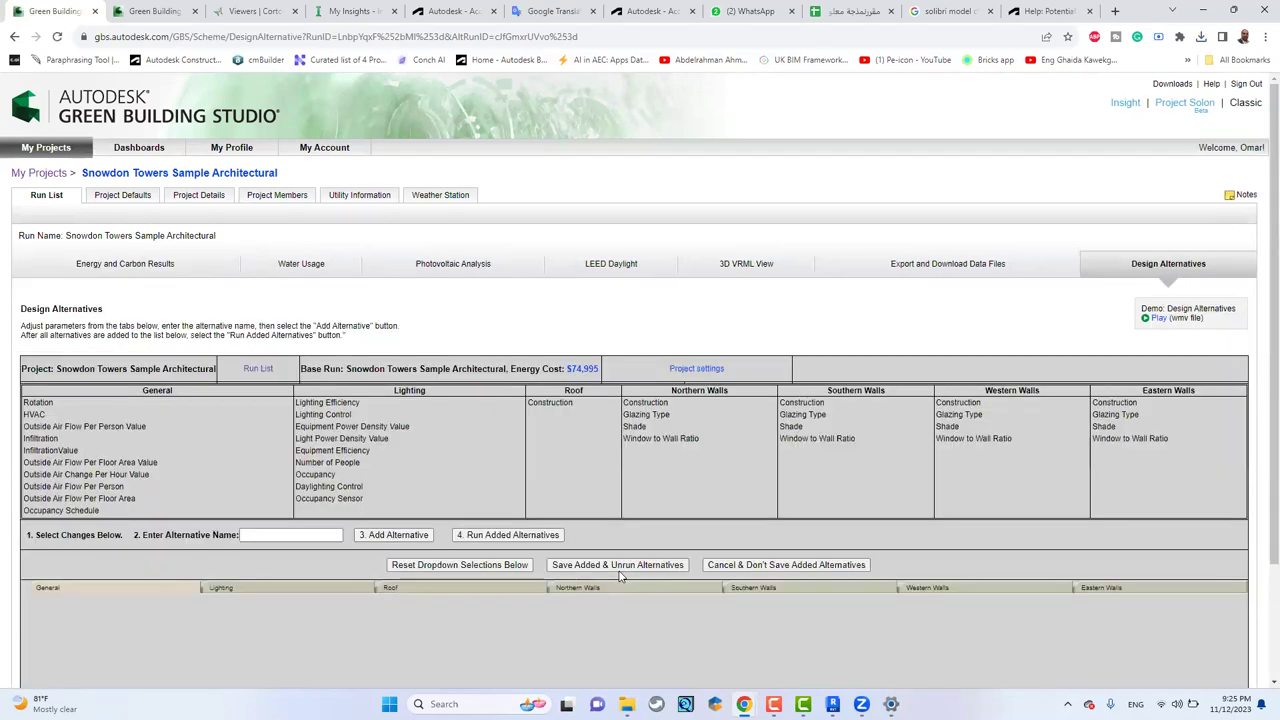
{"action": "scroll", "coordinate": [557, 300], "scroll_direction": "down", "scroll_amount": 2}
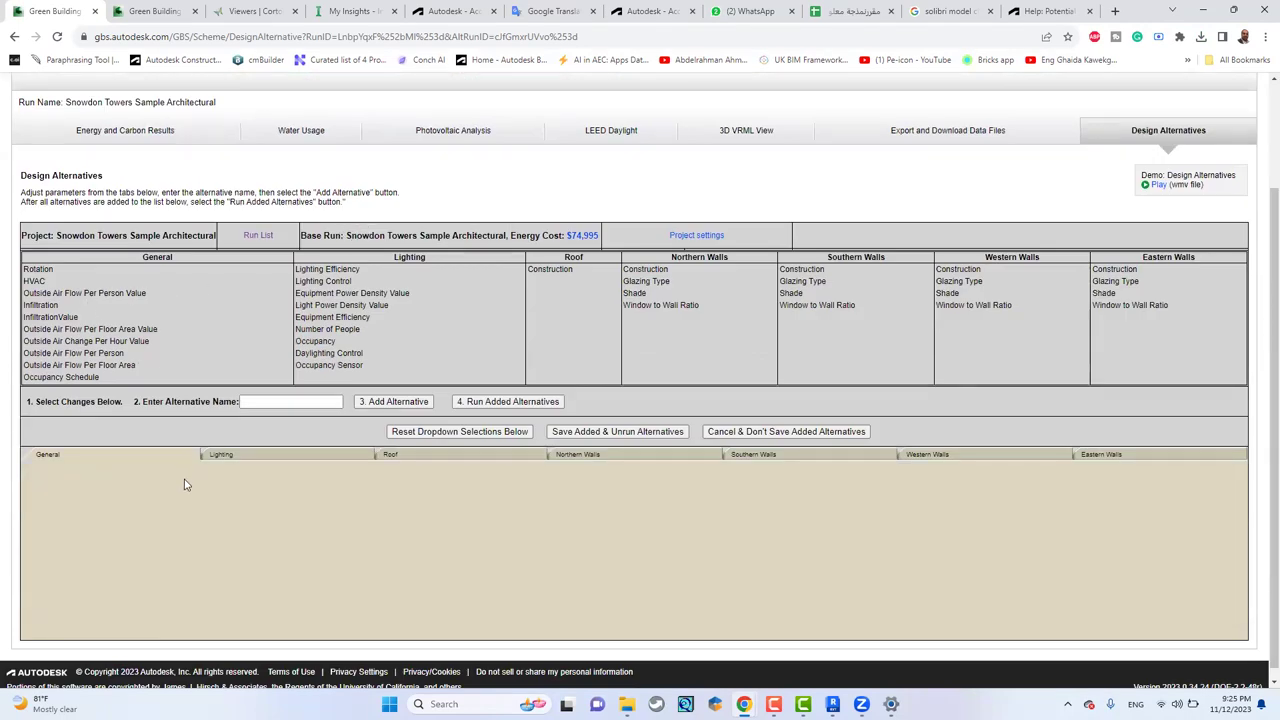
- Name the design alternative adham and set its HVAC to FC 4-Pipe COP 6.0 Chiller 85% Gas Boiler
{"action": "left_click", "coordinate": [276, 400]}
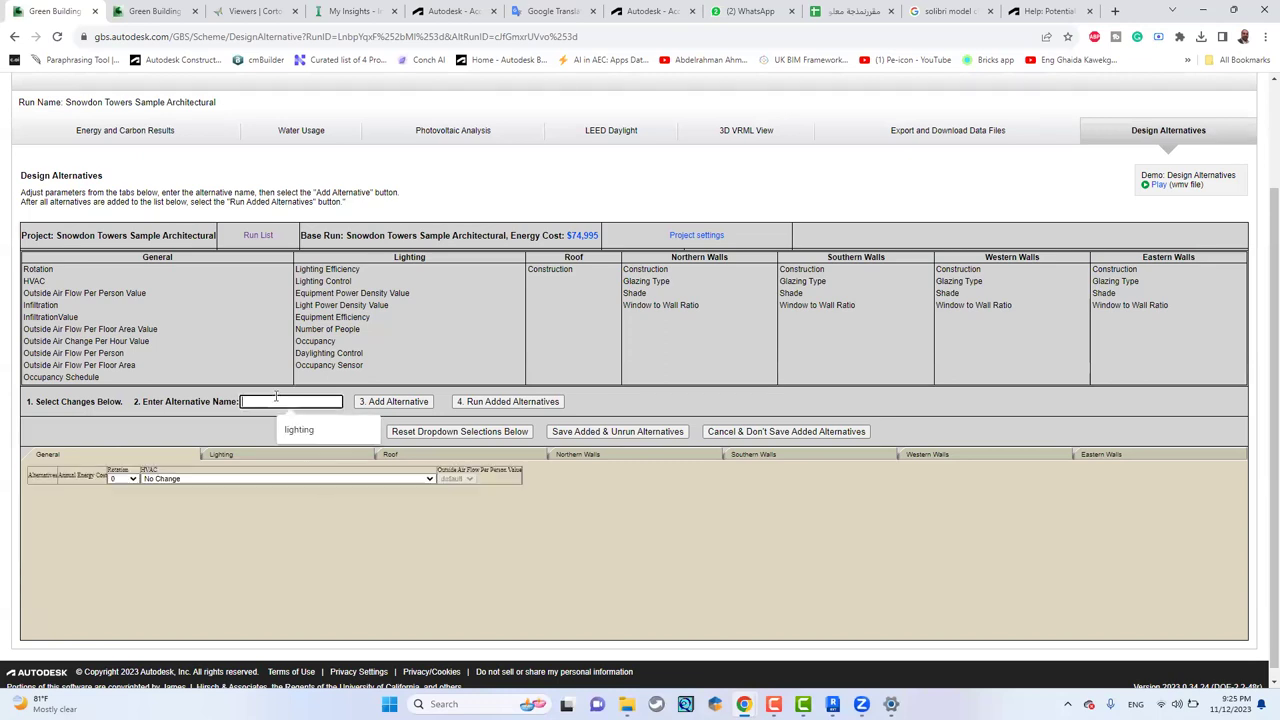
{"action": "type", "text": "adham"}
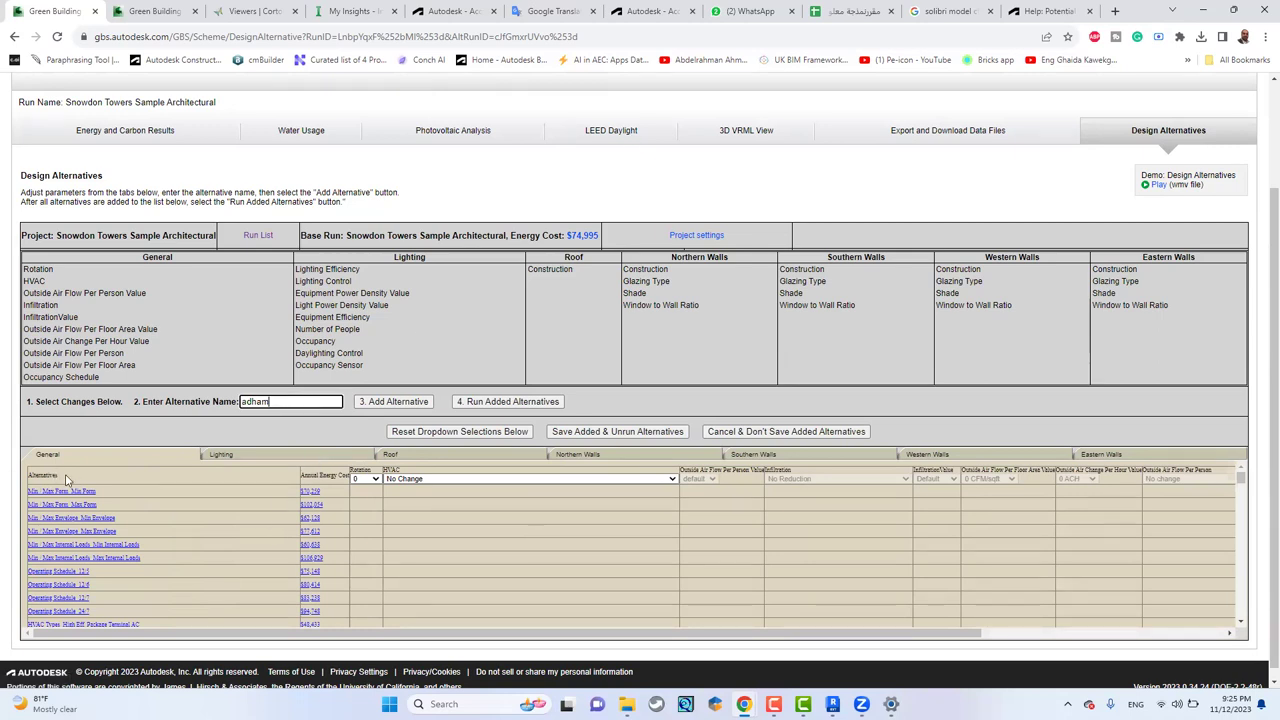
{"action": "left_click", "coordinate": [590, 479]}
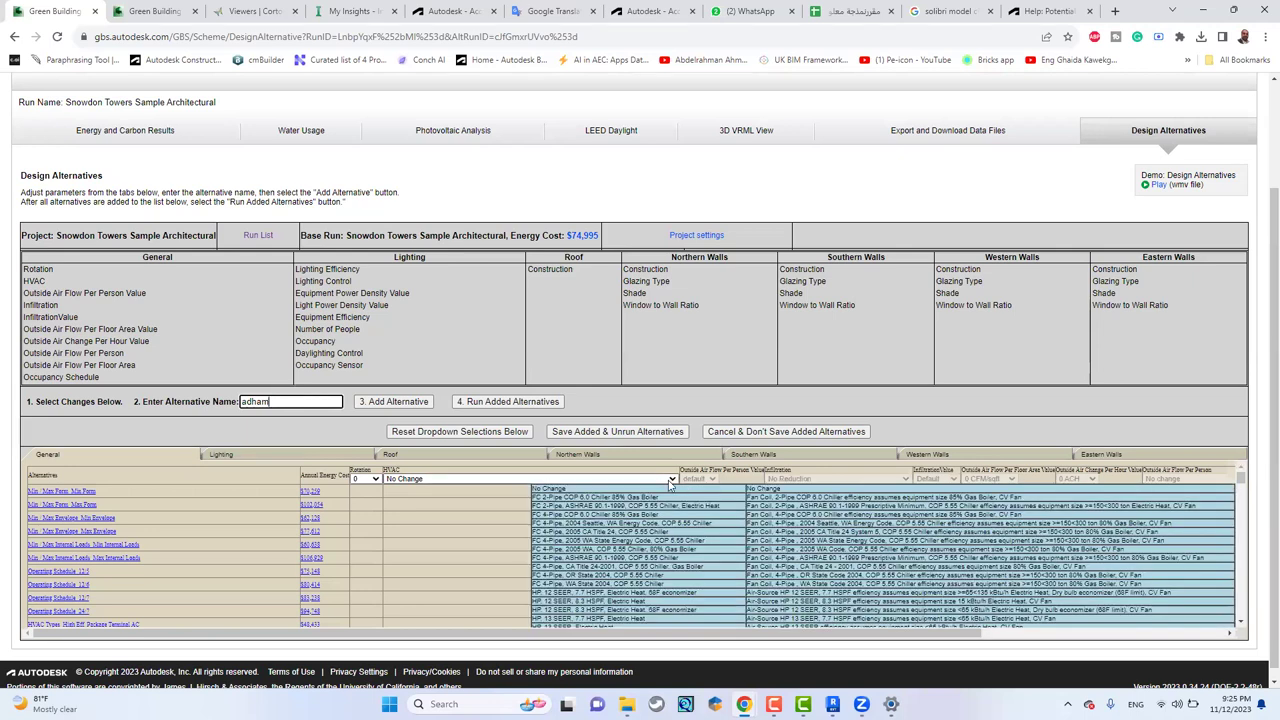
{"action": "left_click", "coordinate": [670, 483]}
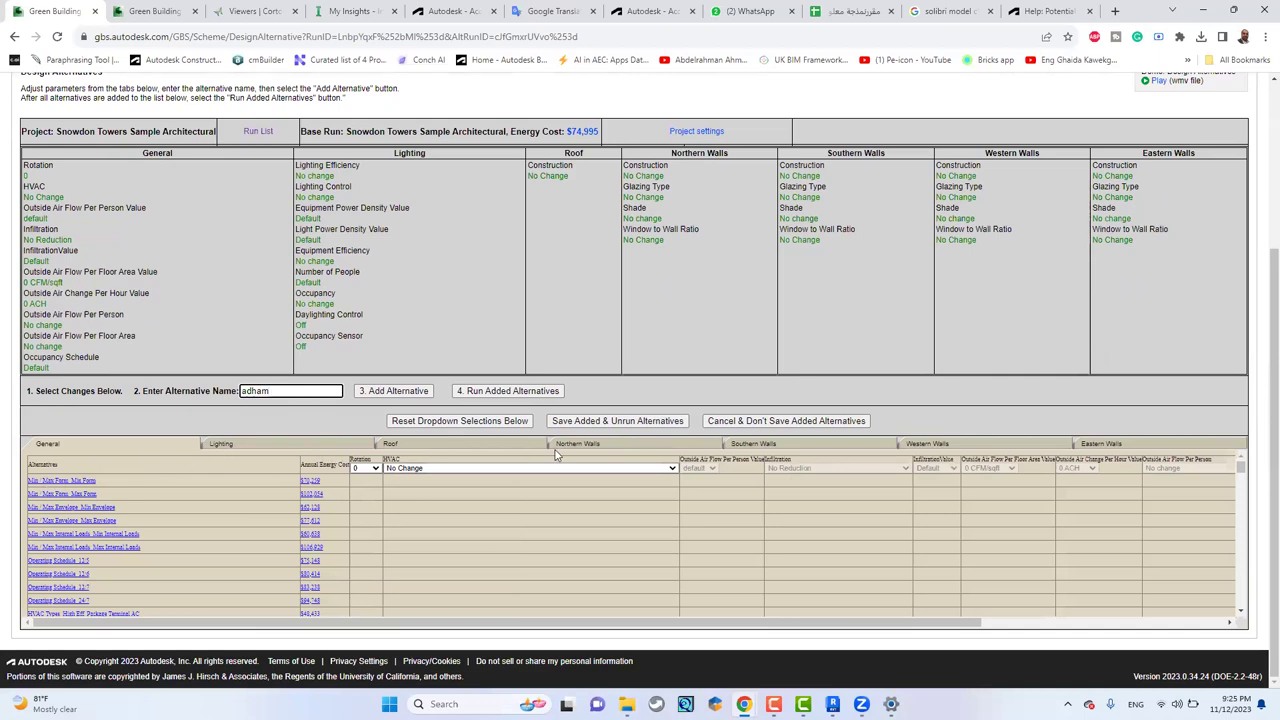
{"action": "left_click", "coordinate": [668, 469]}
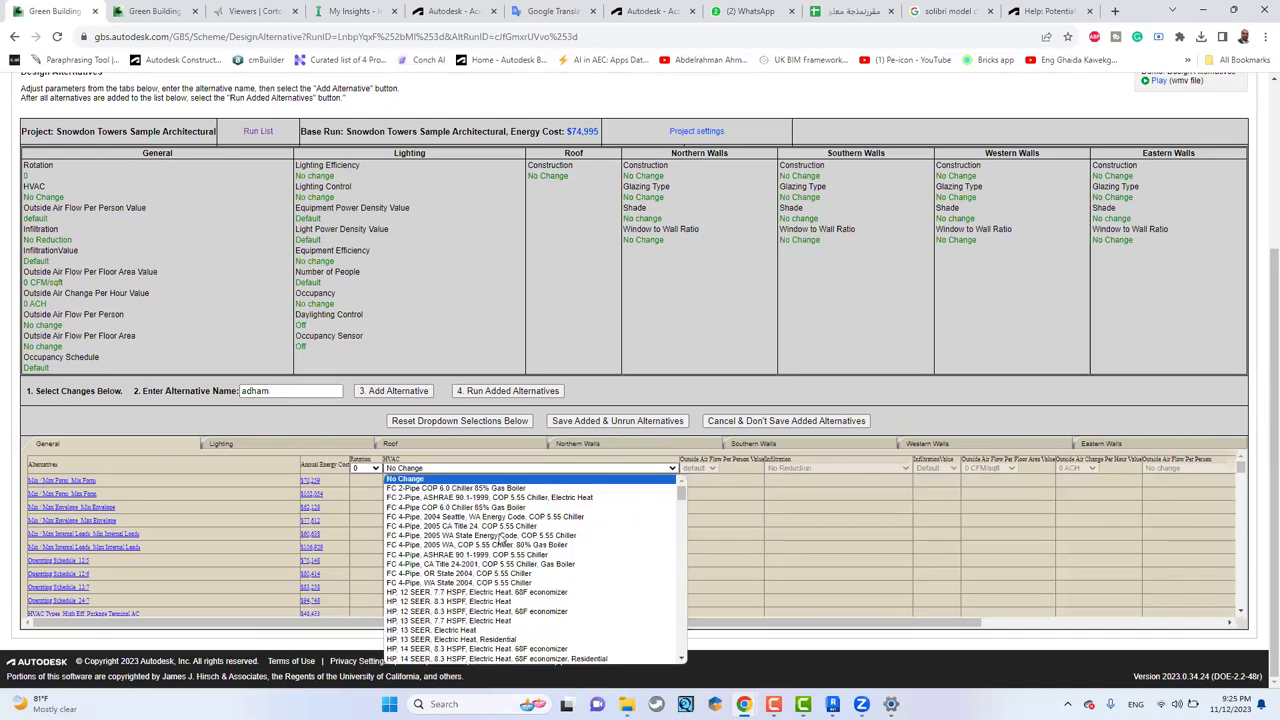
{"action": "left_click", "coordinate": [455, 507]}
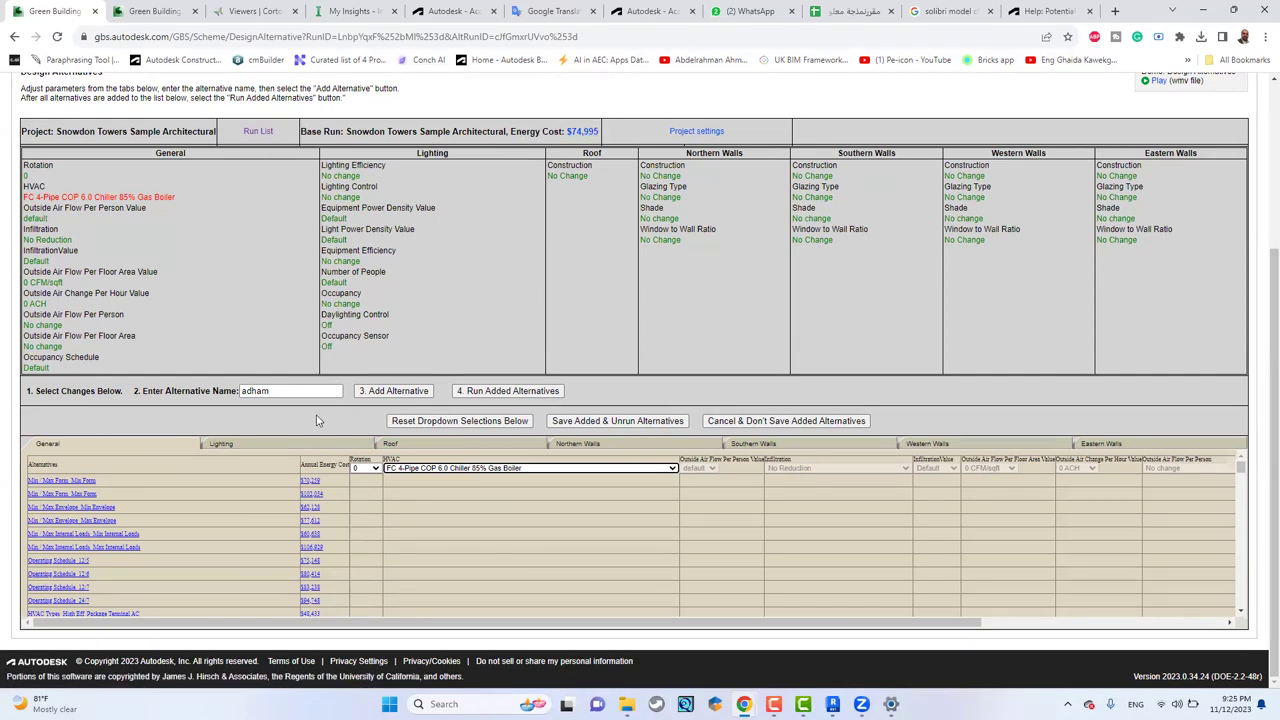
- Set the alternative's lighting efficiency to LPD 70% more than base run
{"action": "left_click", "coordinate": [297, 445]}
{"action": "left_click", "coordinate": [410, 468]}
{"action": "left_click", "coordinate": [410, 468]}
{"action": "left_click", "coordinate": [487, 468]}
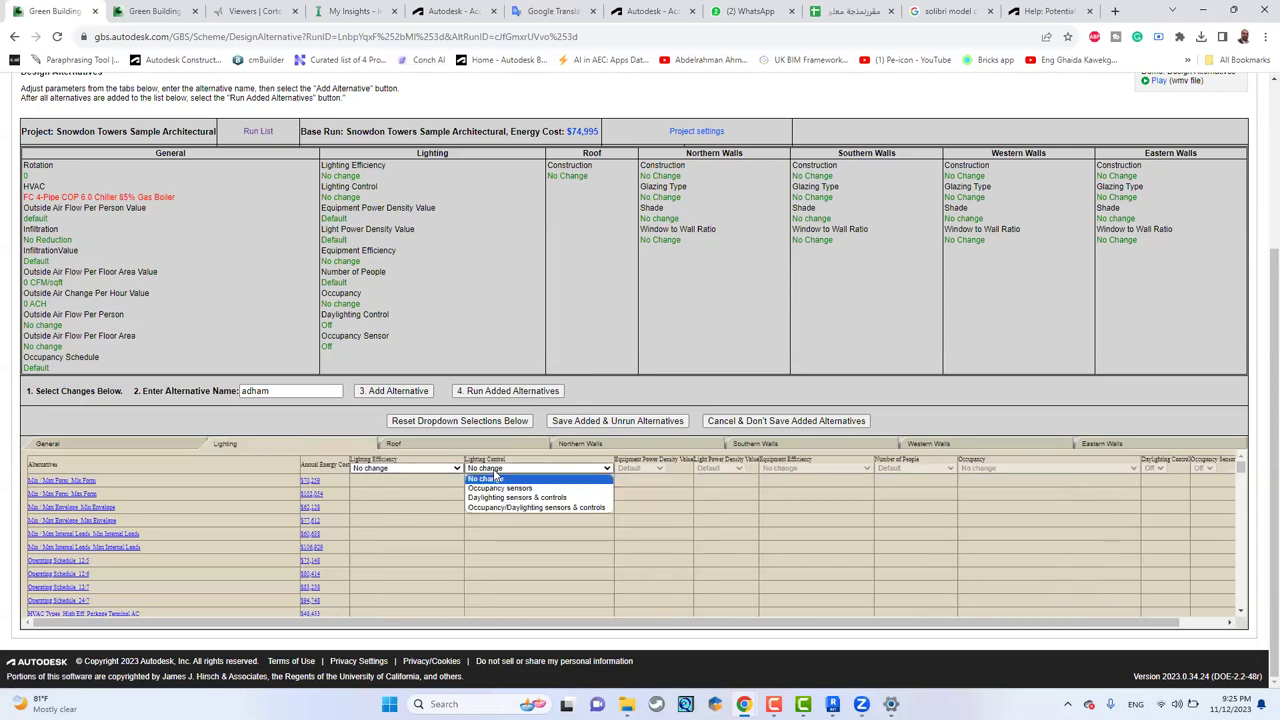
{"action": "left_click", "coordinate": [413, 469]}
{"action": "left_click", "coordinate": [413, 469]}
{"action": "left_click", "coordinate": [413, 469]}
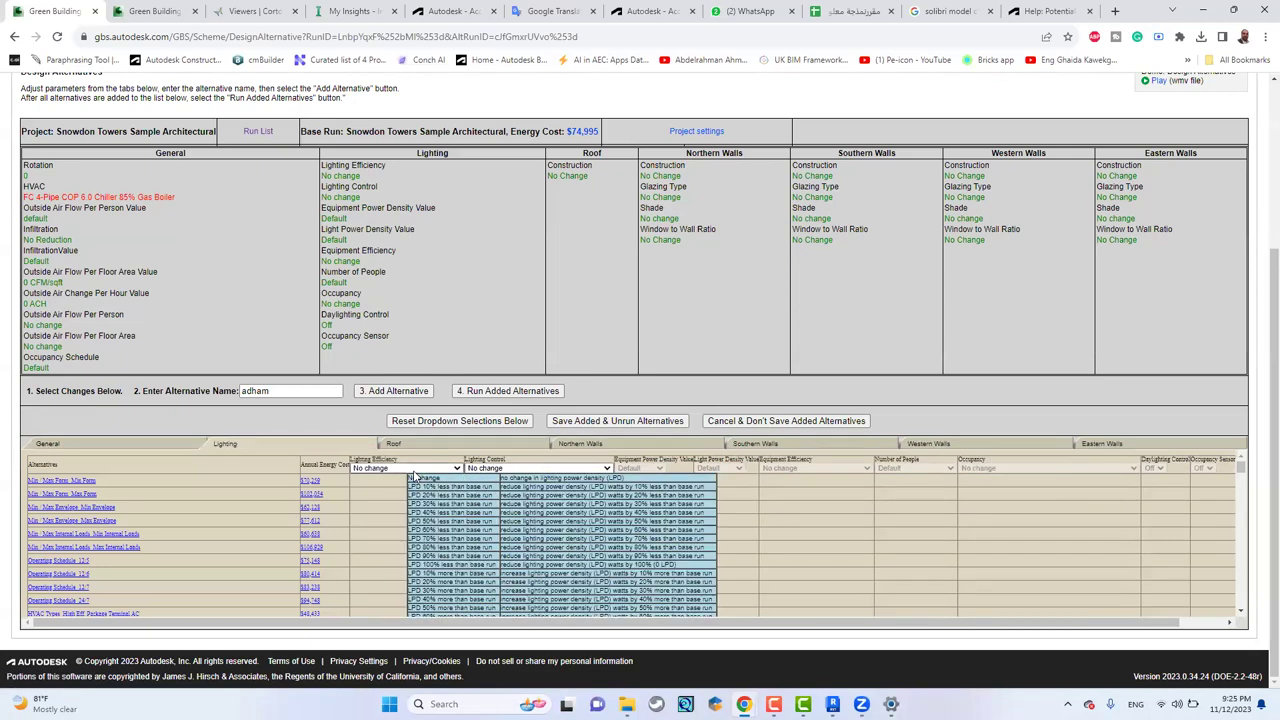
{"action": "left_click", "coordinate": [413, 469]}
{"action": "left_click", "coordinate": [413, 469]}
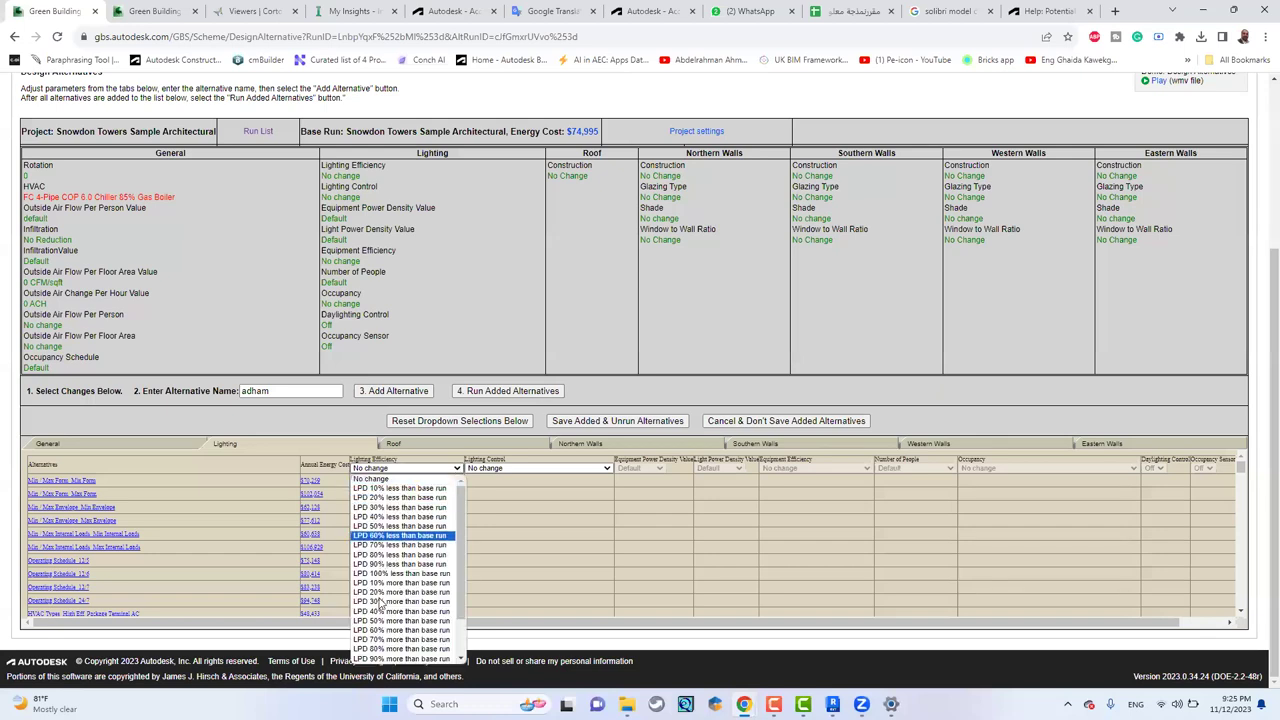
{"action": "left_click", "coordinate": [398, 640]}
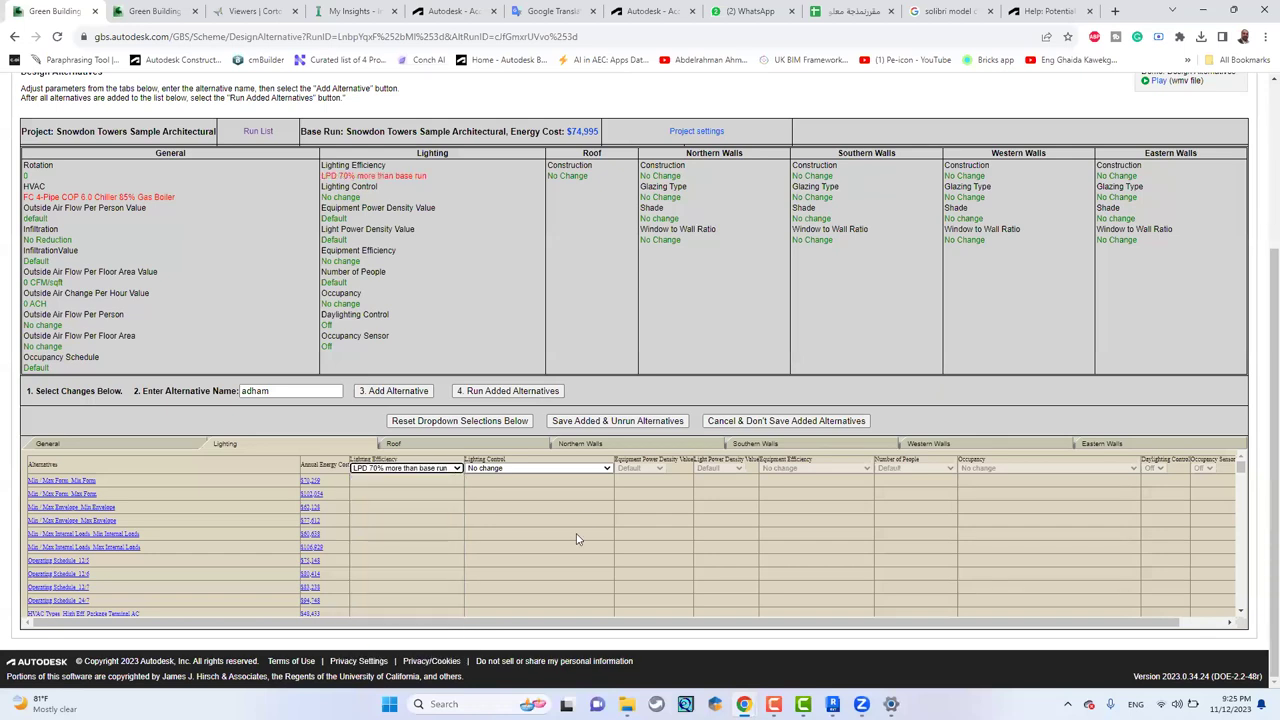
- Set the lighting control to Daylighting sensors & controls and add the alternative to the list
{"action": "left_click", "coordinate": [560, 470]}
{"action": "left_click", "coordinate": [455, 470]}
{"action": "left_click", "coordinate": [437, 479]}
{"action": "left_click", "coordinate": [490, 468]}
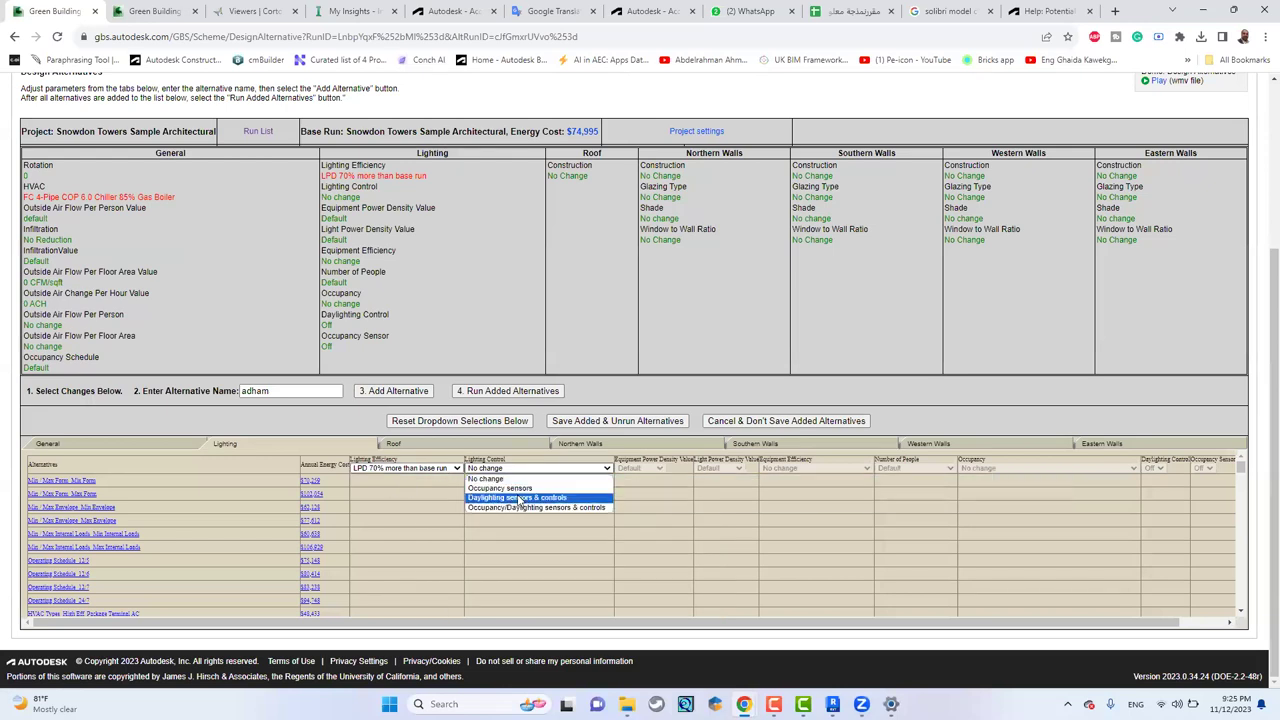
{"action": "left_click", "coordinate": [503, 502]}
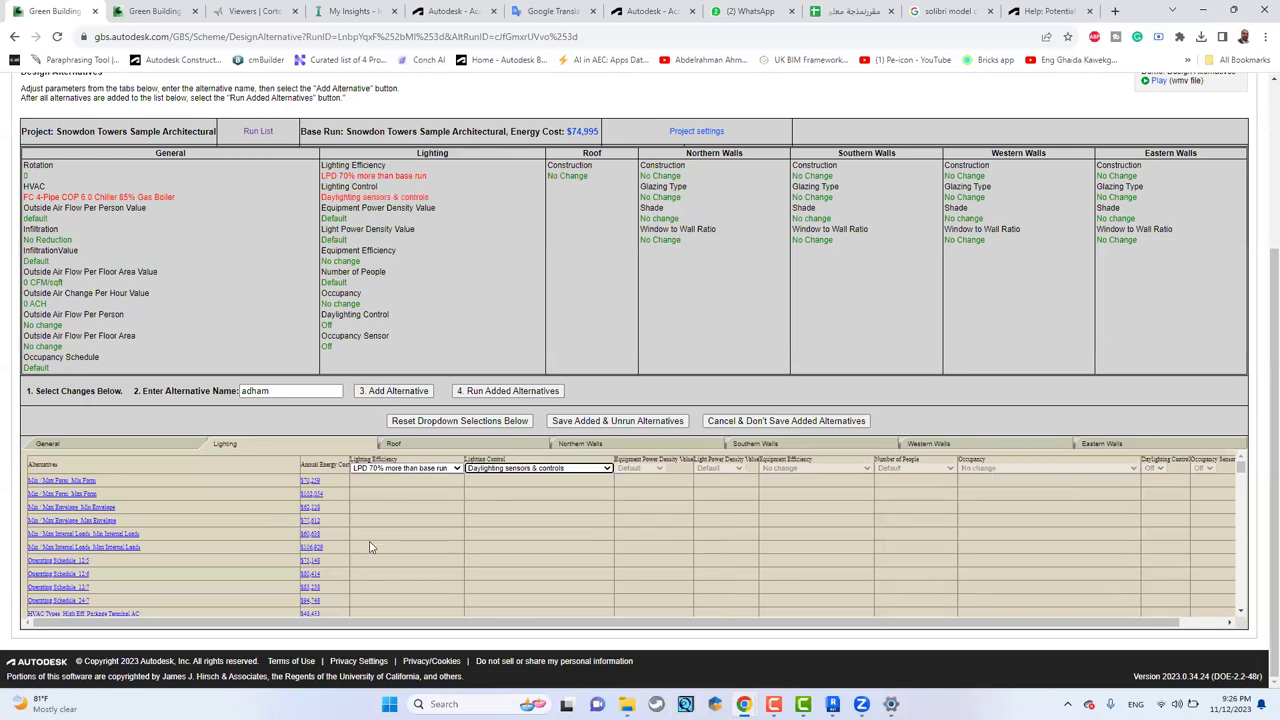
{"action": "scroll", "coordinate": [376, 547], "scroll_direction": "down", "scroll_amount": 5}
{"action": "scroll", "coordinate": [400, 560], "scroll_direction": "up", "scroll_amount": 5}
{"action": "left_click", "coordinate": [385, 392]}
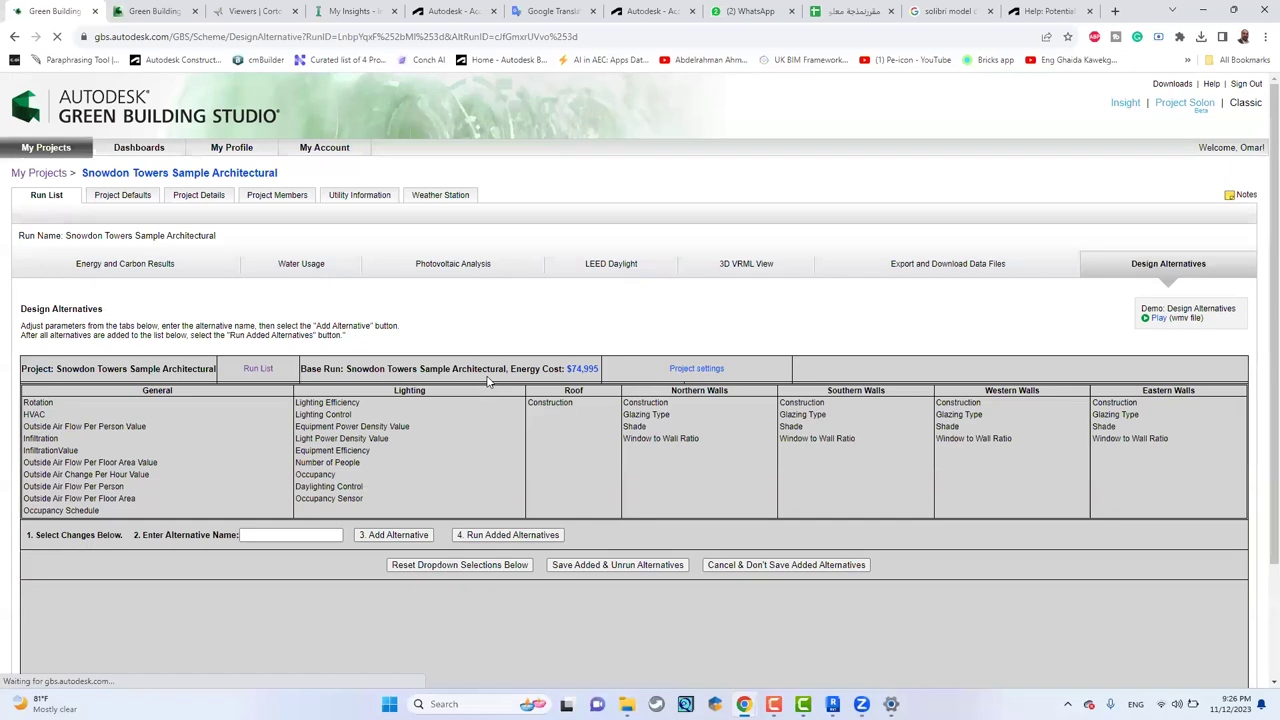
- Enter adham as the next alternative's name and set its HVAC to FC 4-Pipe, 2005 WA, COP 5.55 Chiller, 80% Gas Boiler
{"action": "left_click", "coordinate": [290, 535]}
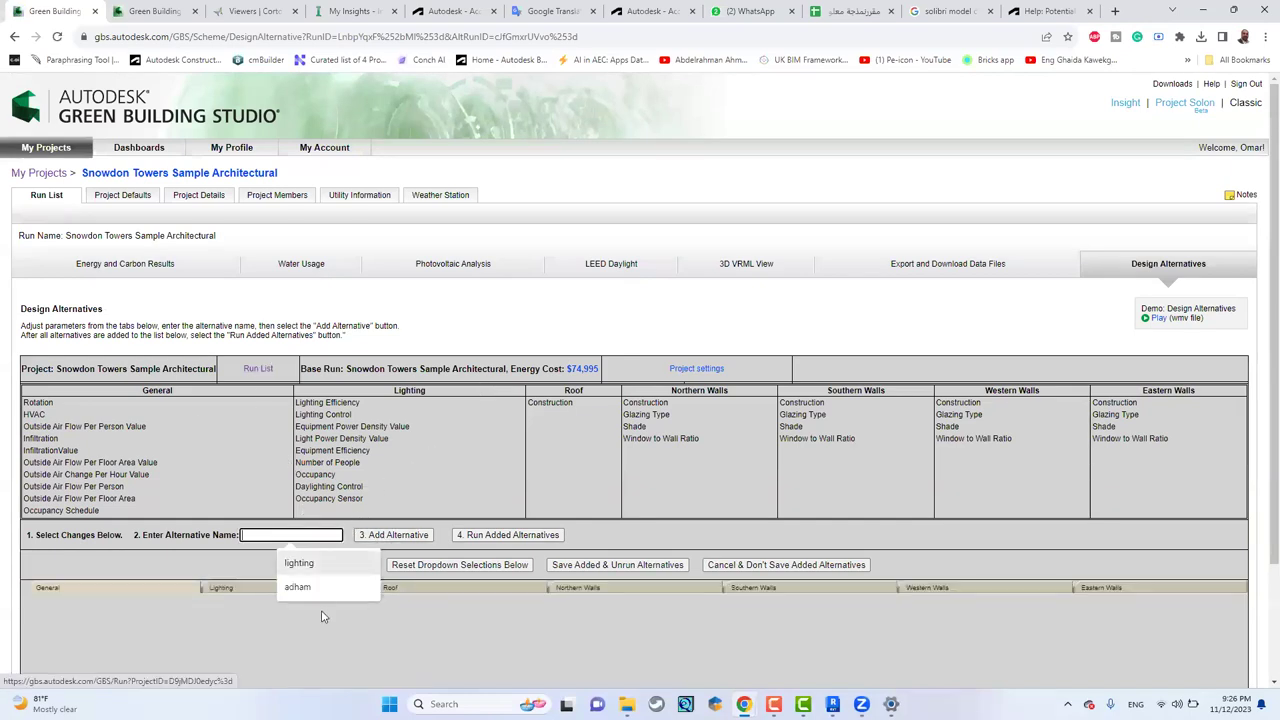
{"action": "left_click", "coordinate": [300, 587]}
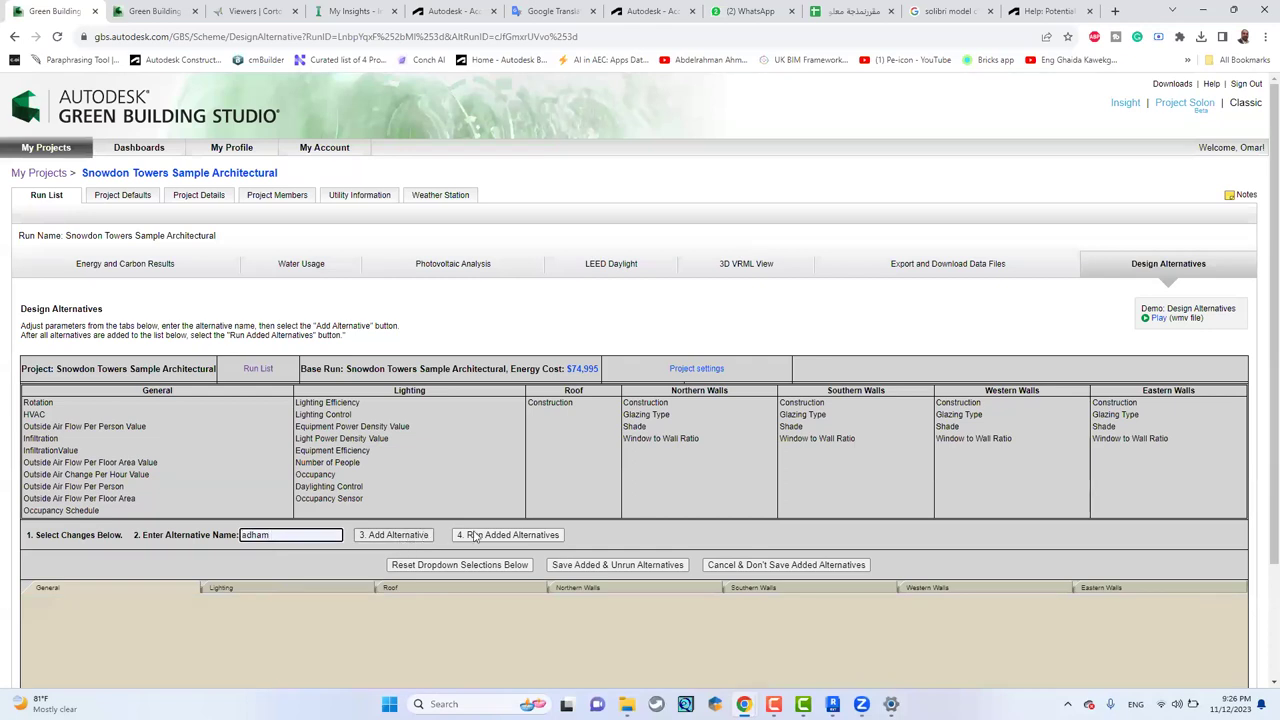
{"action": "scroll", "coordinate": [505, 530], "scroll_direction": "down", "scroll_amount": 2}
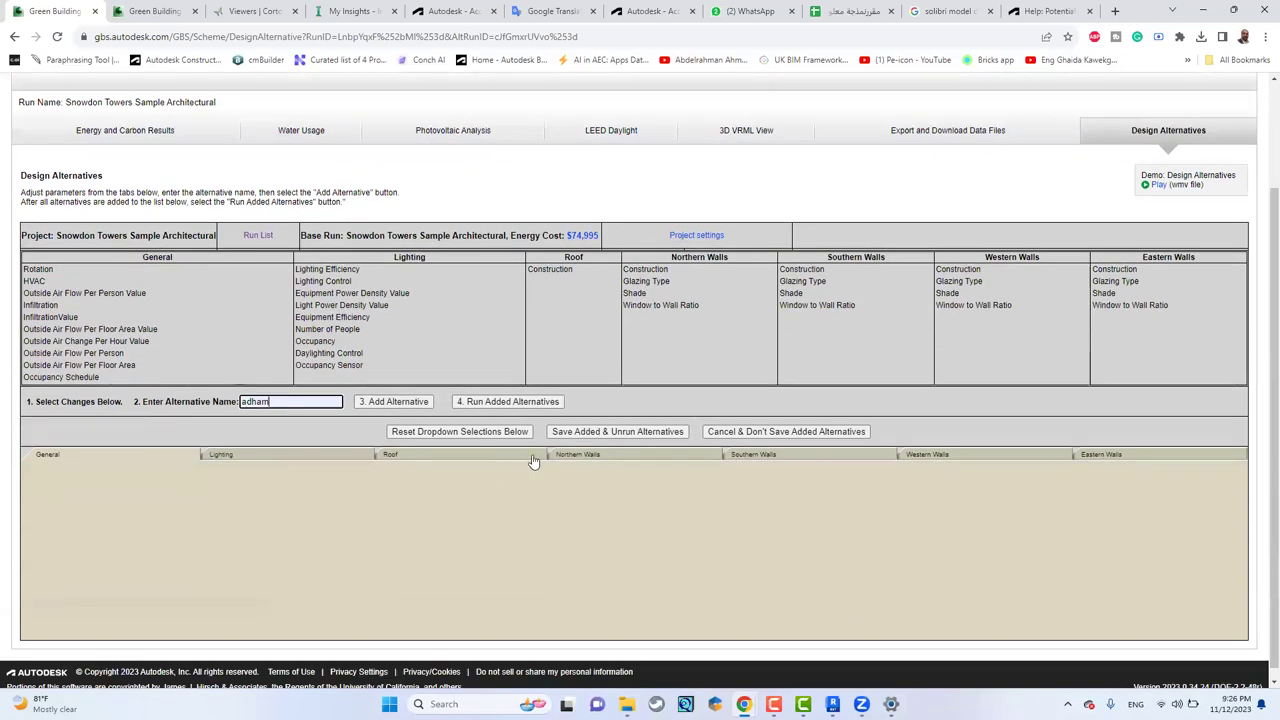
{"action": "left_click", "coordinate": [395, 402]}
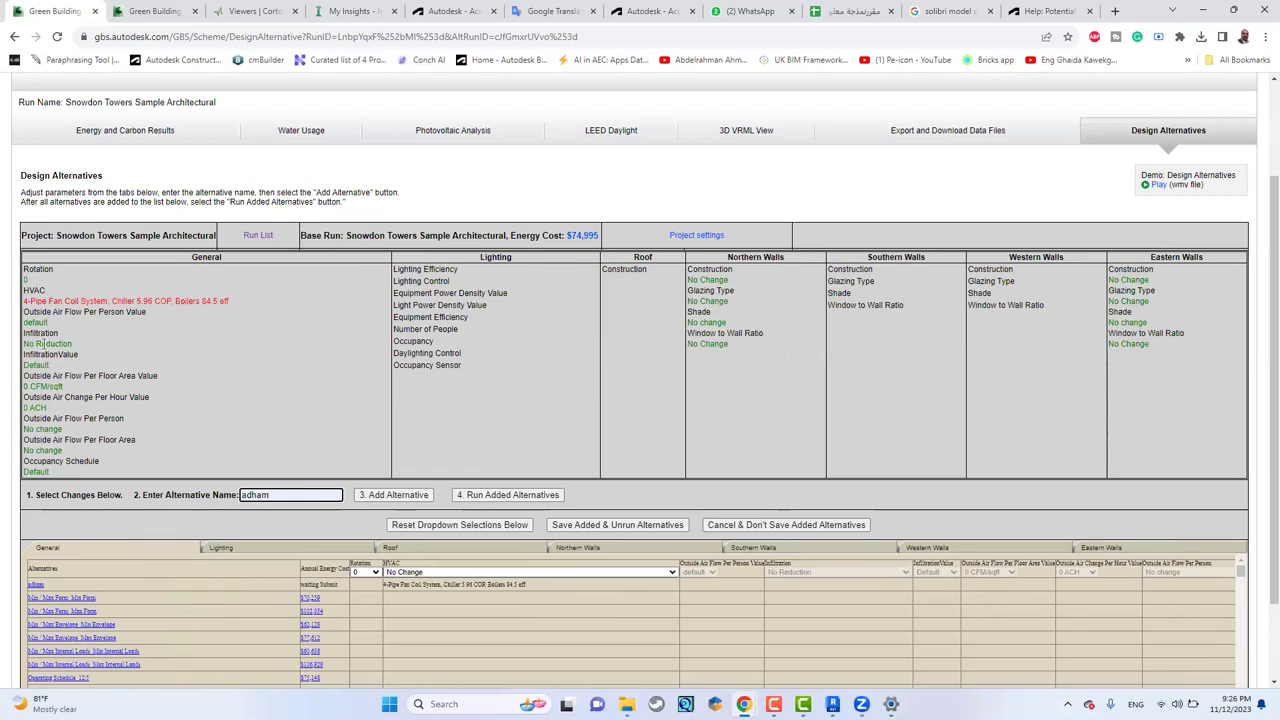
{"action": "left_click", "coordinate": [461, 572]}
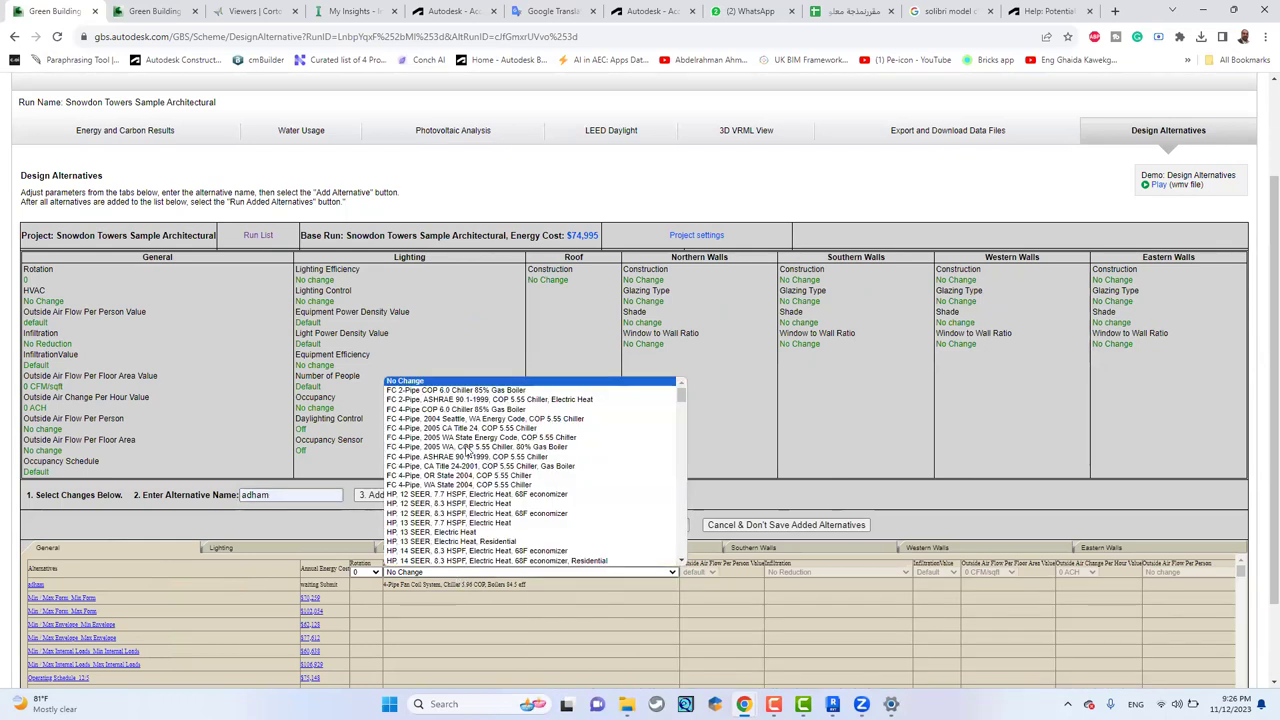
{"action": "left_click", "coordinate": [466, 448]}
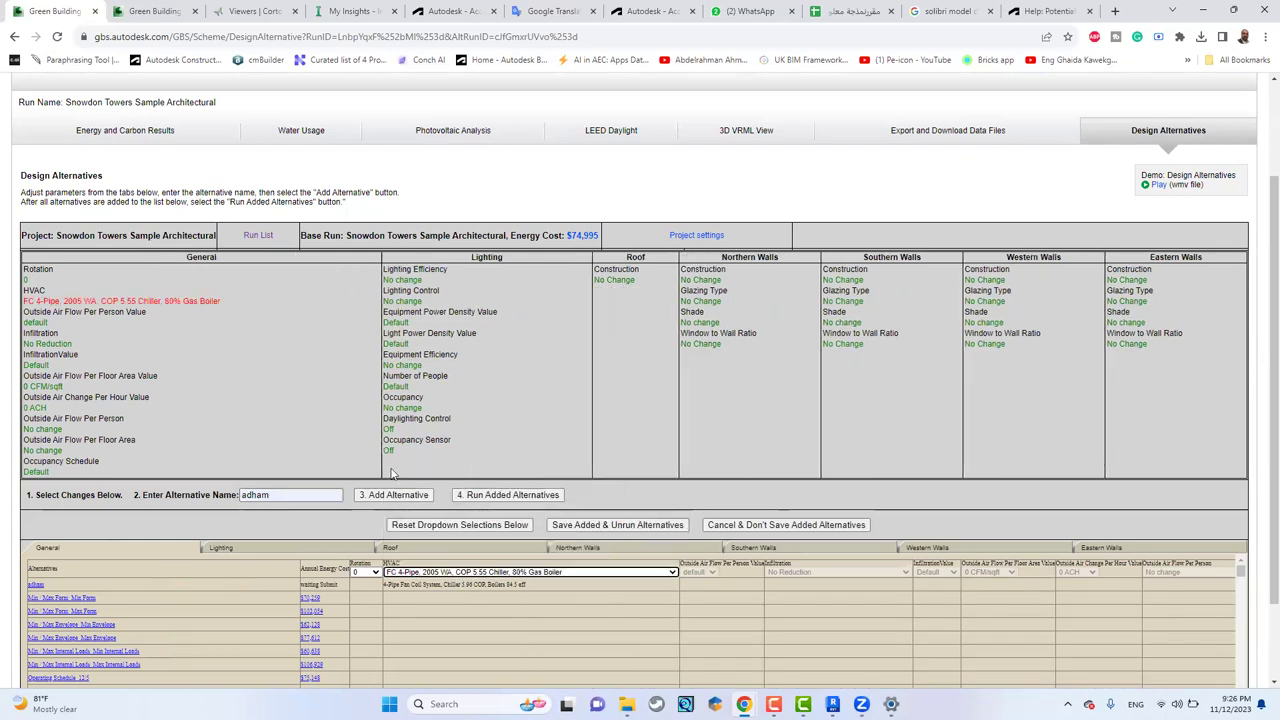
- Set the second alternative's lighting efficiency to LPD 80% less than base run
{"action": "left_click", "coordinate": [333, 556]}
{"action": "left_click", "coordinate": [392, 575]}
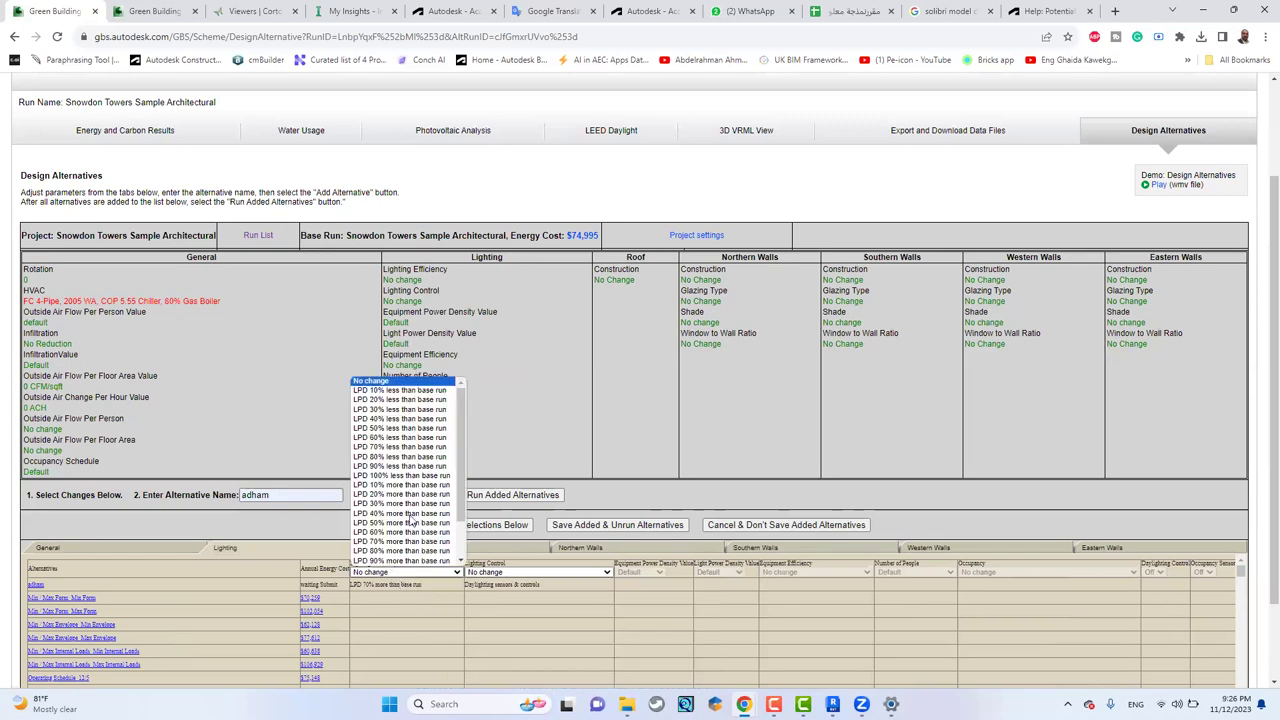
{"action": "left_click", "coordinate": [400, 456]}
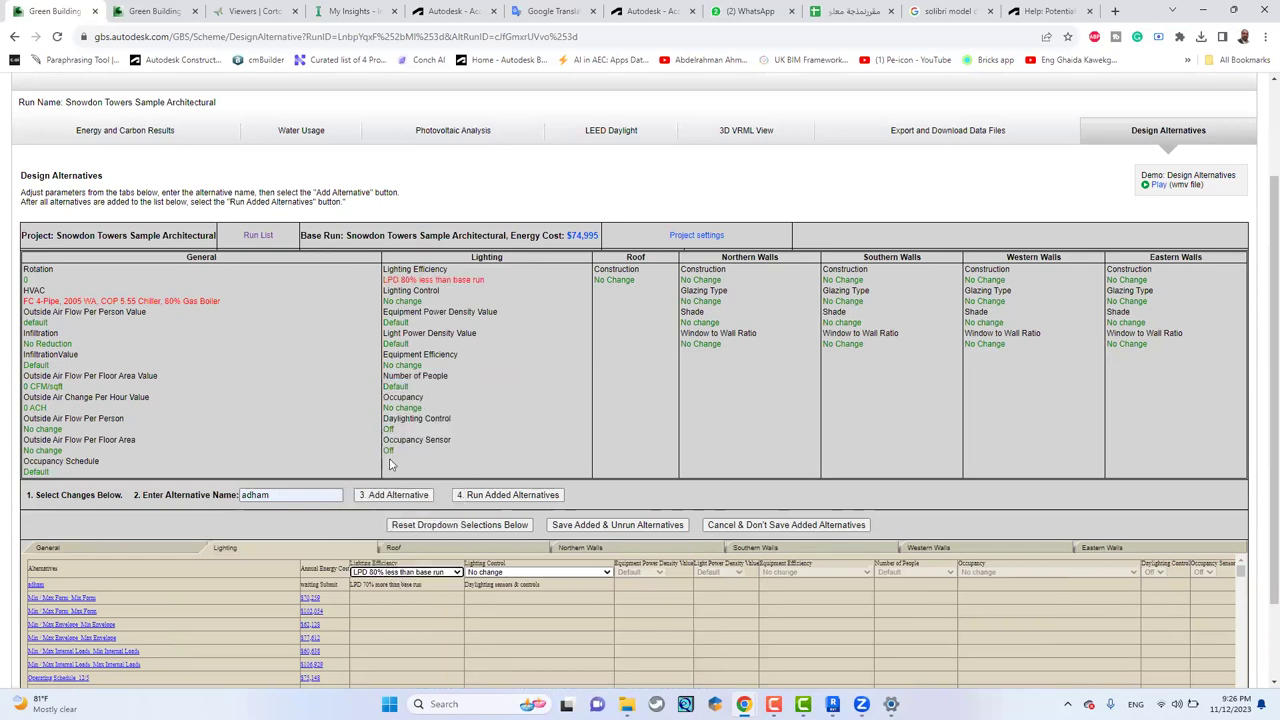
- Set the alternative's lighting control to Occupancy/Daylighting sensors & controls and its roof construction to Continuous Deck Roof with High Insulation
{"action": "left_click", "coordinate": [500, 572]}
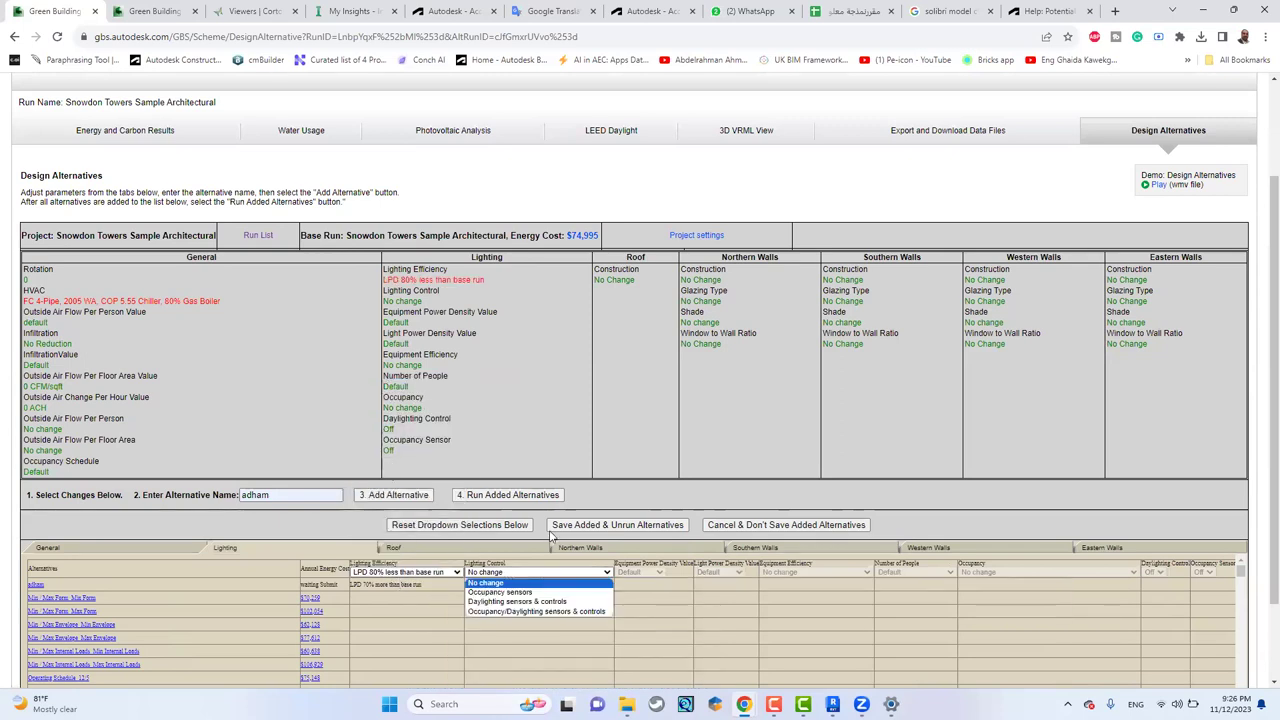
{"action": "left_click", "coordinate": [541, 612]}
{"action": "left_click", "coordinate": [508, 550]}
{"action": "left_click", "coordinate": [485, 574]}
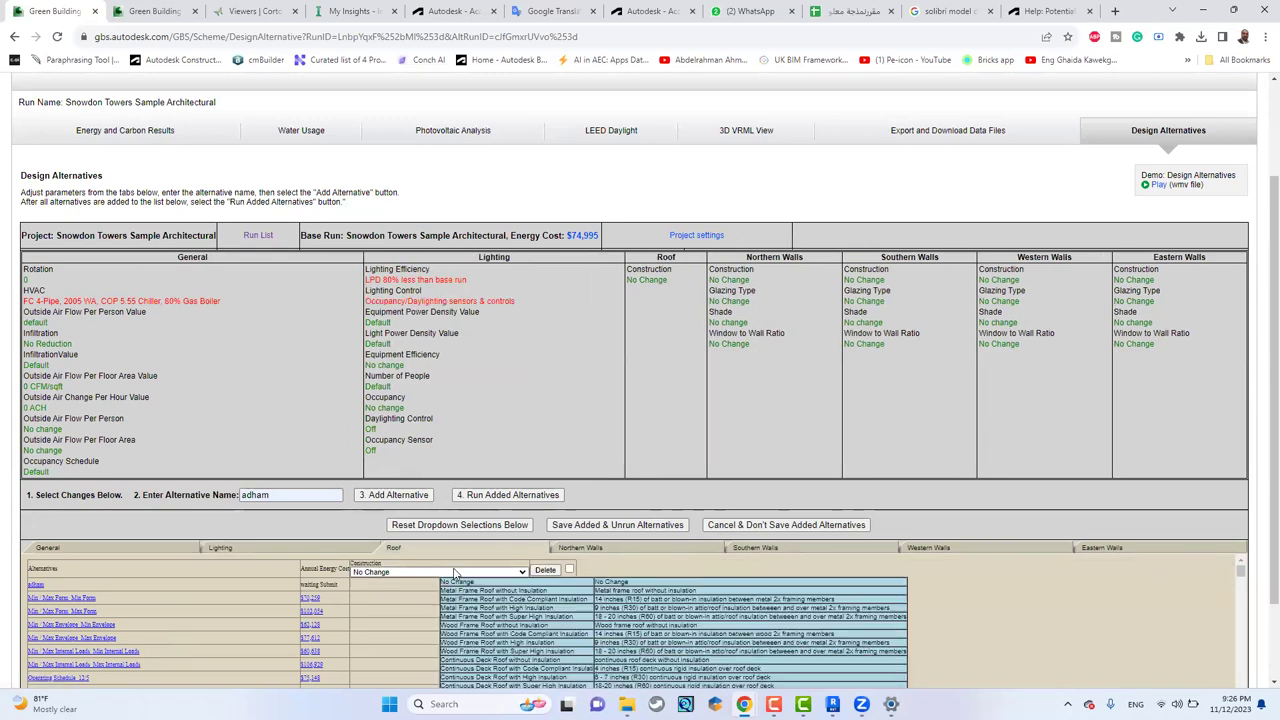
{"action": "left_click", "coordinate": [557, 604]}
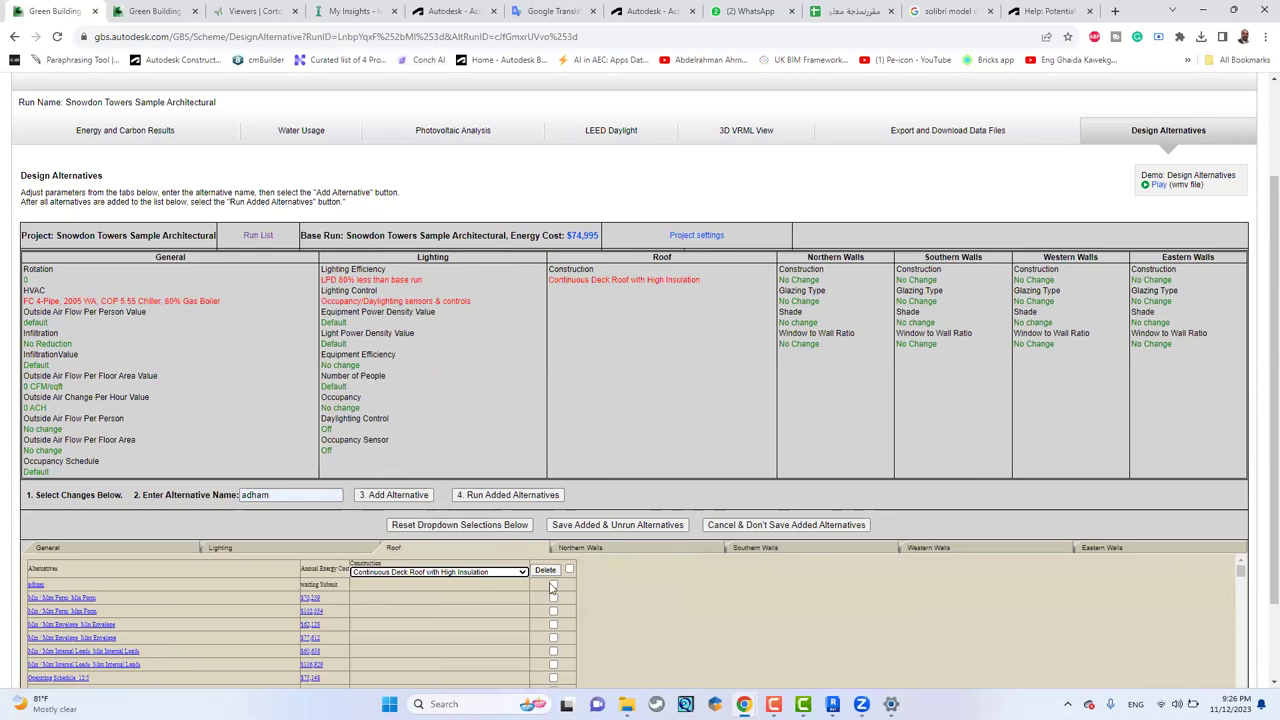
{"action": "left_click", "coordinate": [555, 590]}
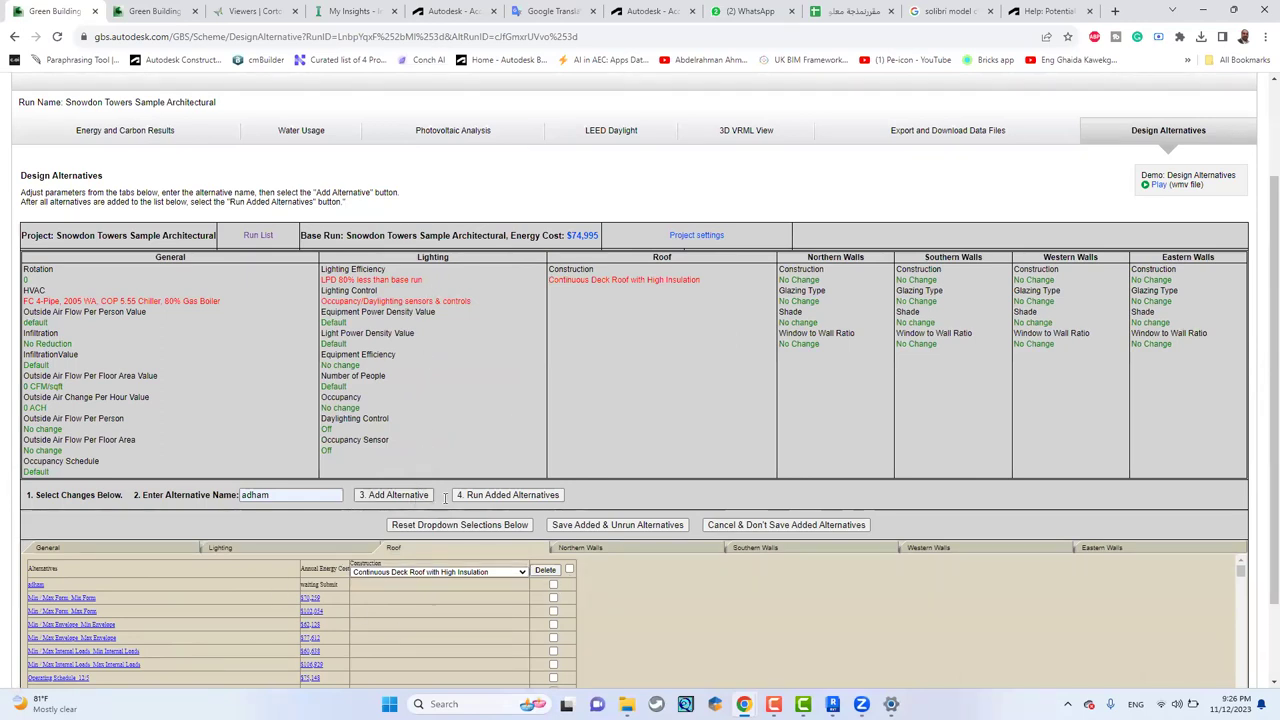
- Run the added design alternatives and return to the project's run list
{"action": "left_click", "coordinate": [477, 494]}
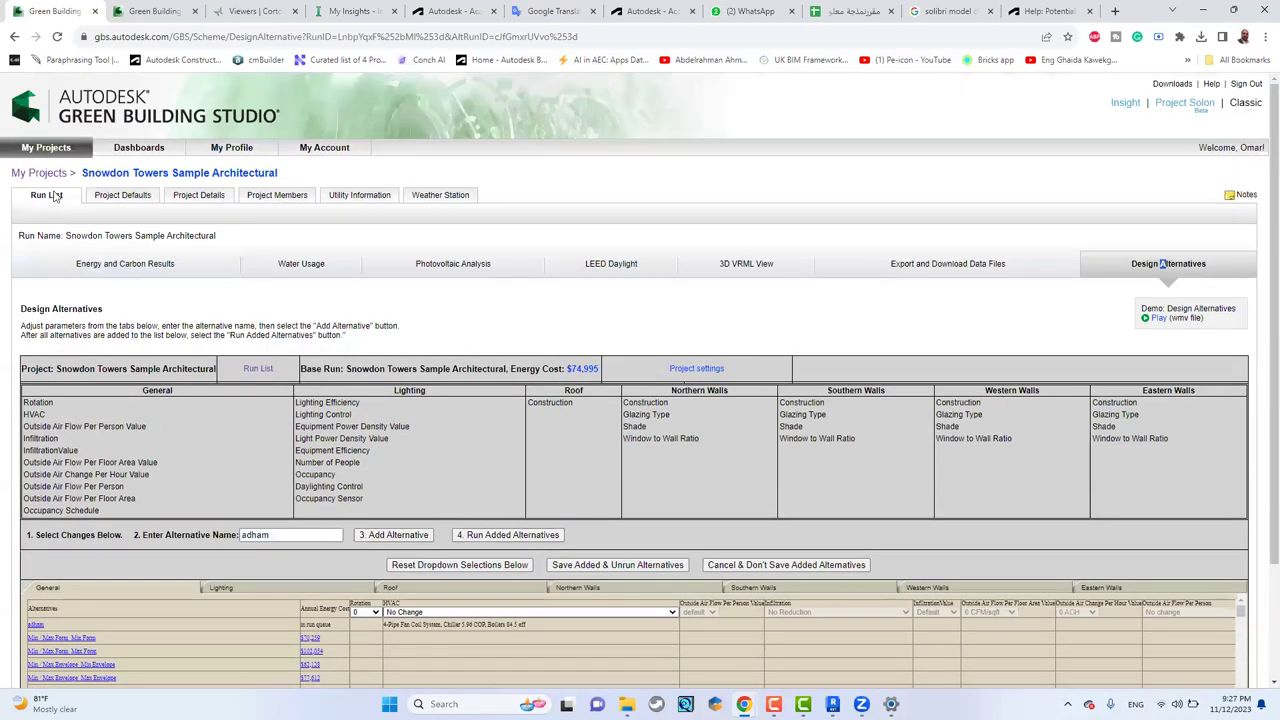
{"action": "left_click", "coordinate": [52, 197]}
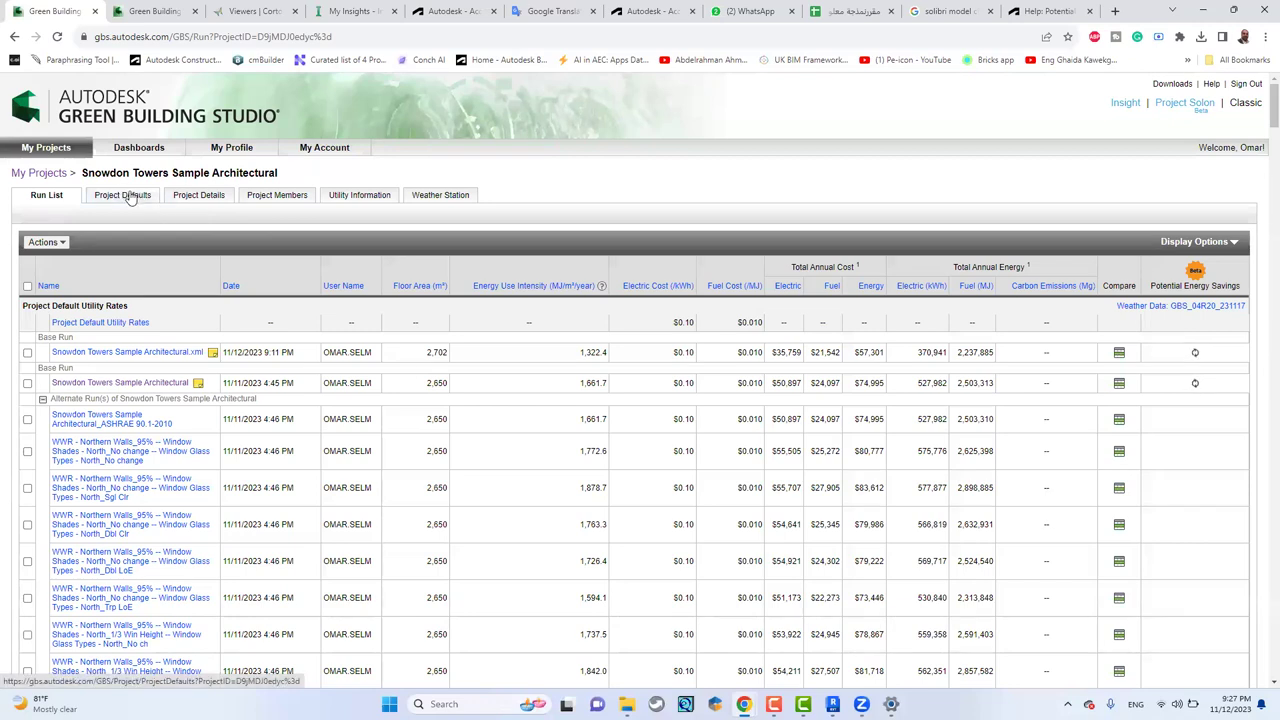
- Open the project defaults and examine the building-level parameters
{"action": "left_click", "coordinate": [230, 196]}
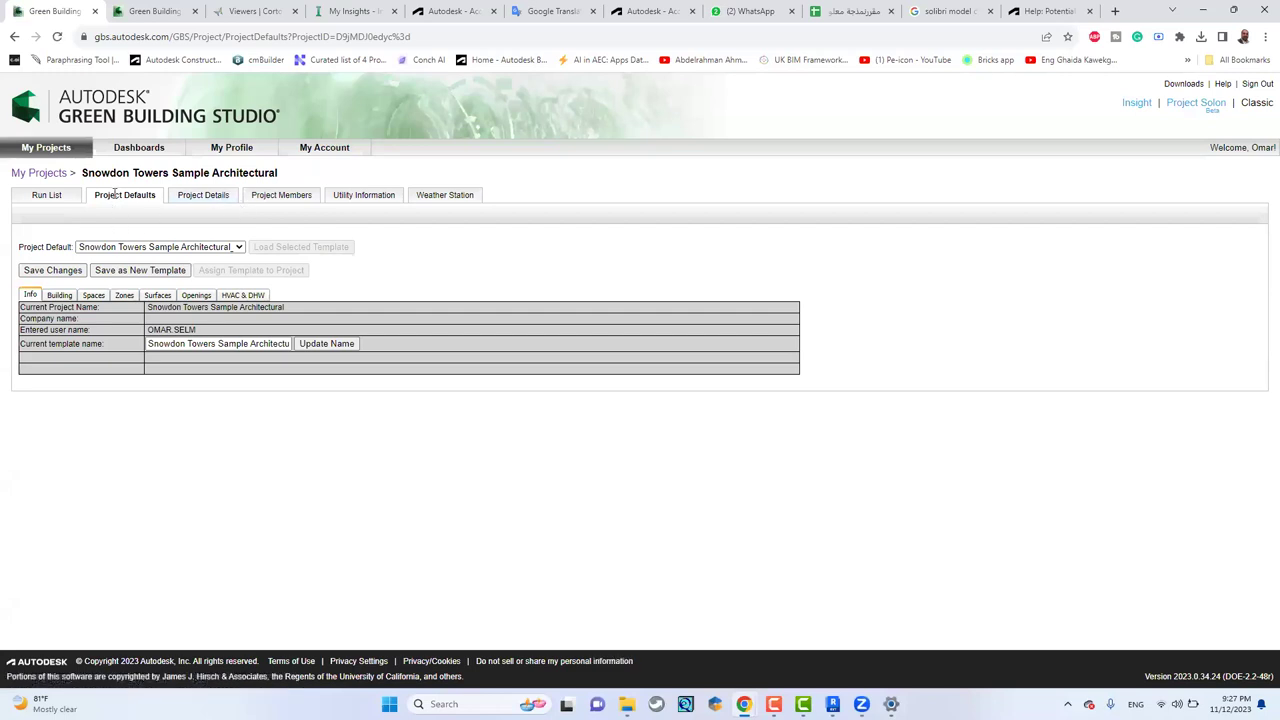
{"action": "left_click", "coordinate": [60, 296]}
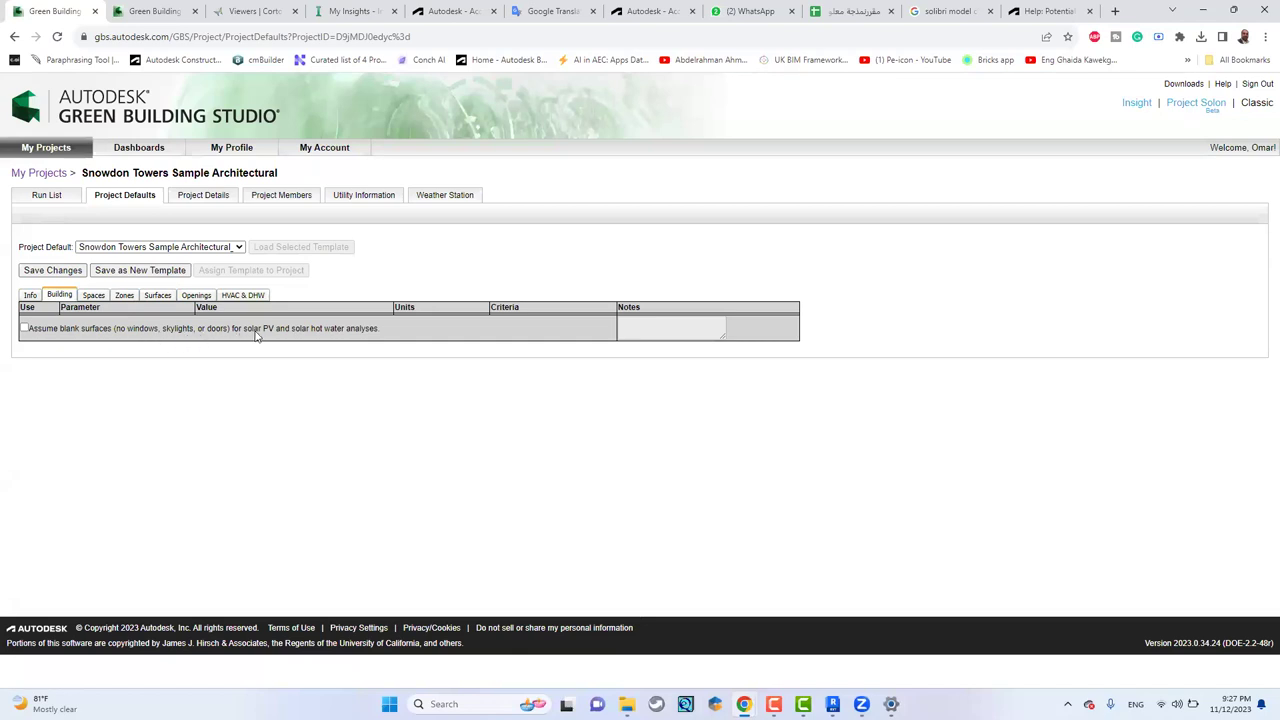
{"action": "mouse_move", "coordinate": [270, 337]}
- Enable the Condition Type parameter in the space defaults and set it to Cooled
{"action": "left_click", "coordinate": [93, 296]}
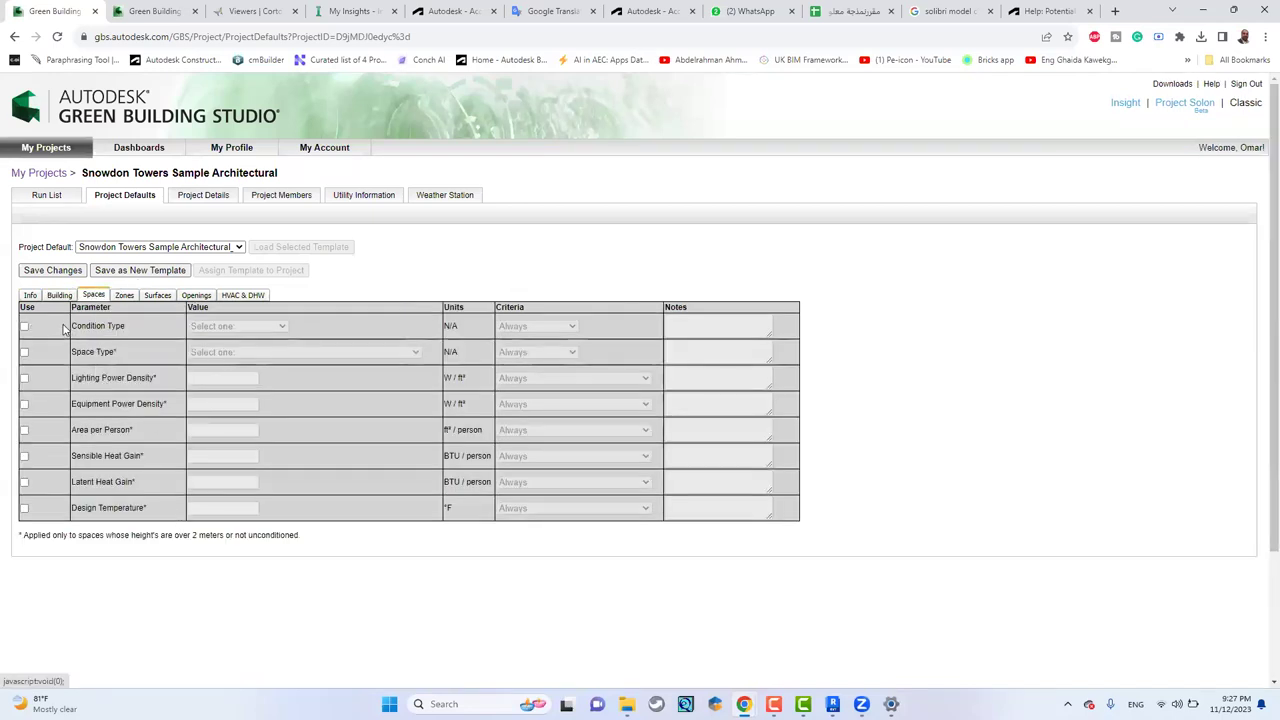
{"action": "left_click", "coordinate": [25, 327]}
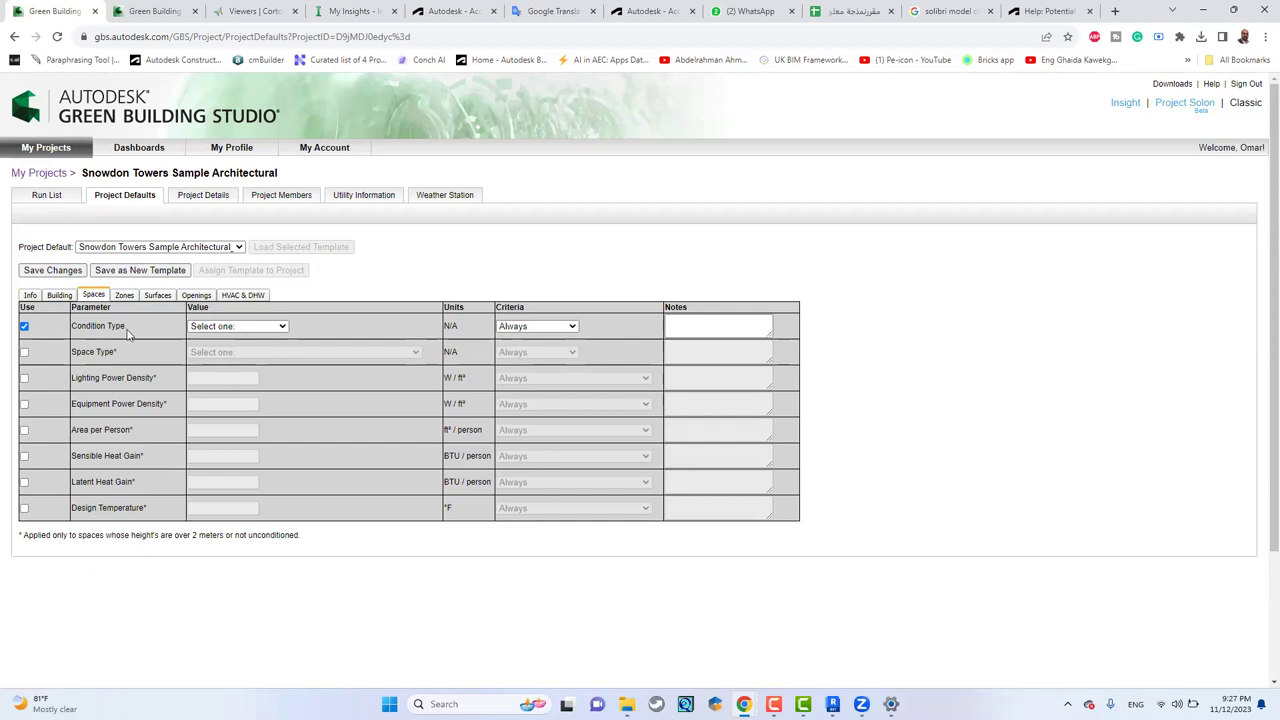
{"action": "left_click", "coordinate": [270, 327]}
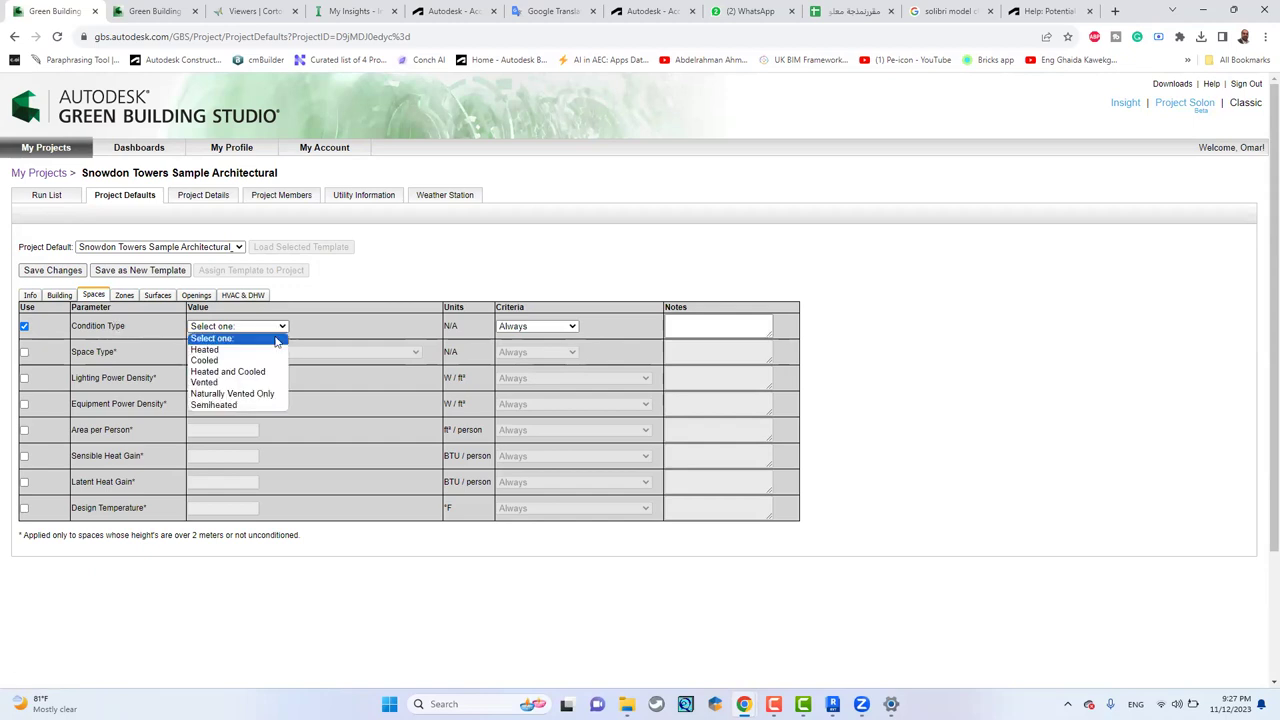
{"action": "left_click", "coordinate": [222, 360]}
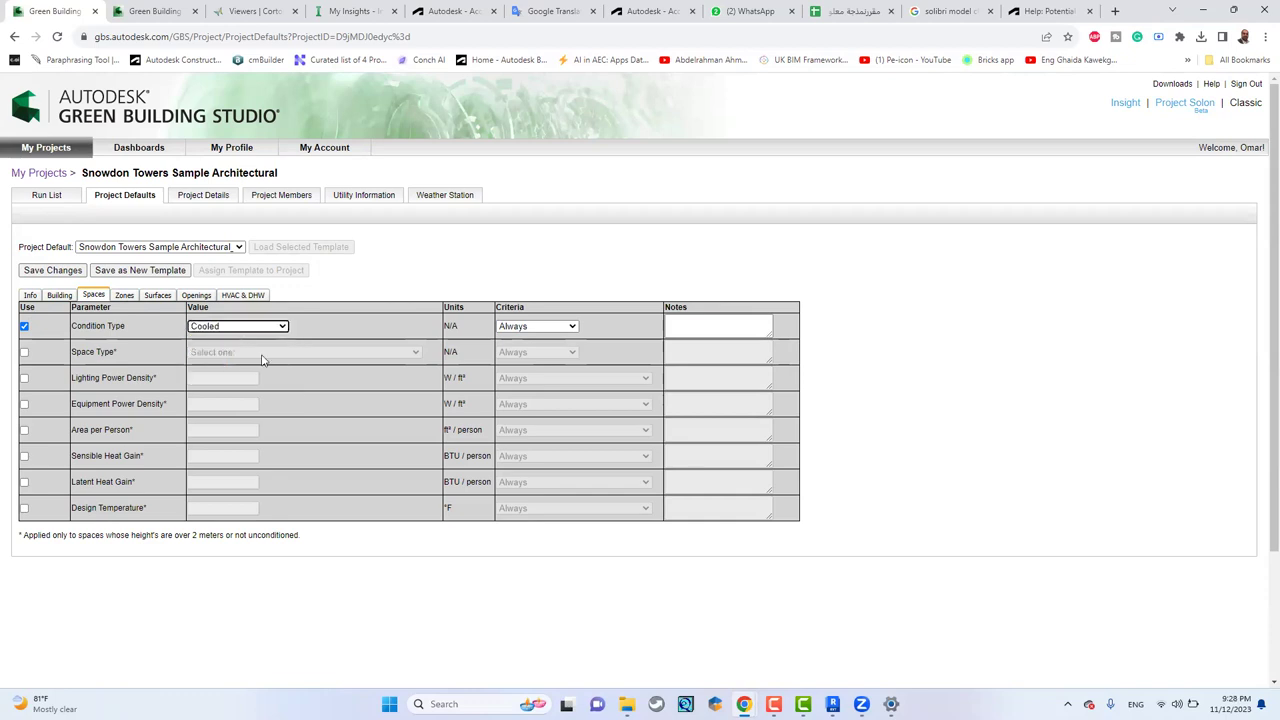
- Enable Space Type as AudienceOrSeatingAreaCourtHouse in the space defaults, leaving Lighting Power Density disabled
{"action": "left_click", "coordinate": [24, 352]}
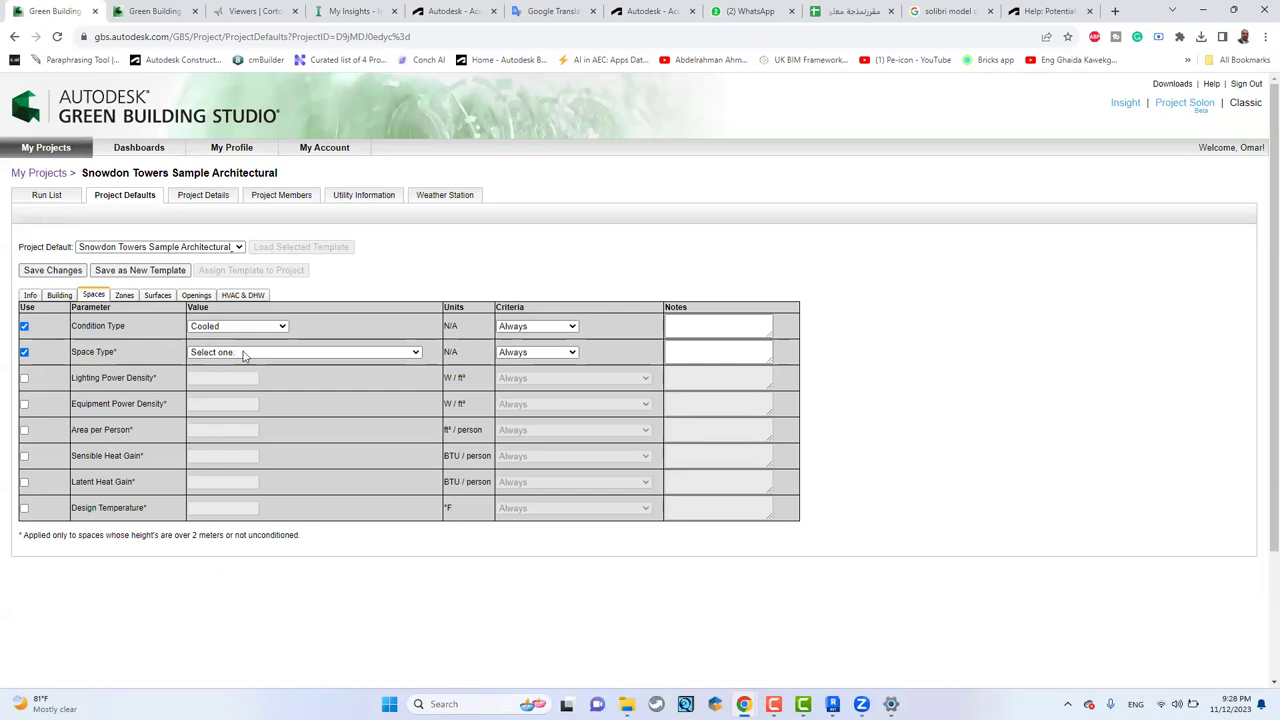
{"action": "left_click", "coordinate": [320, 352]}
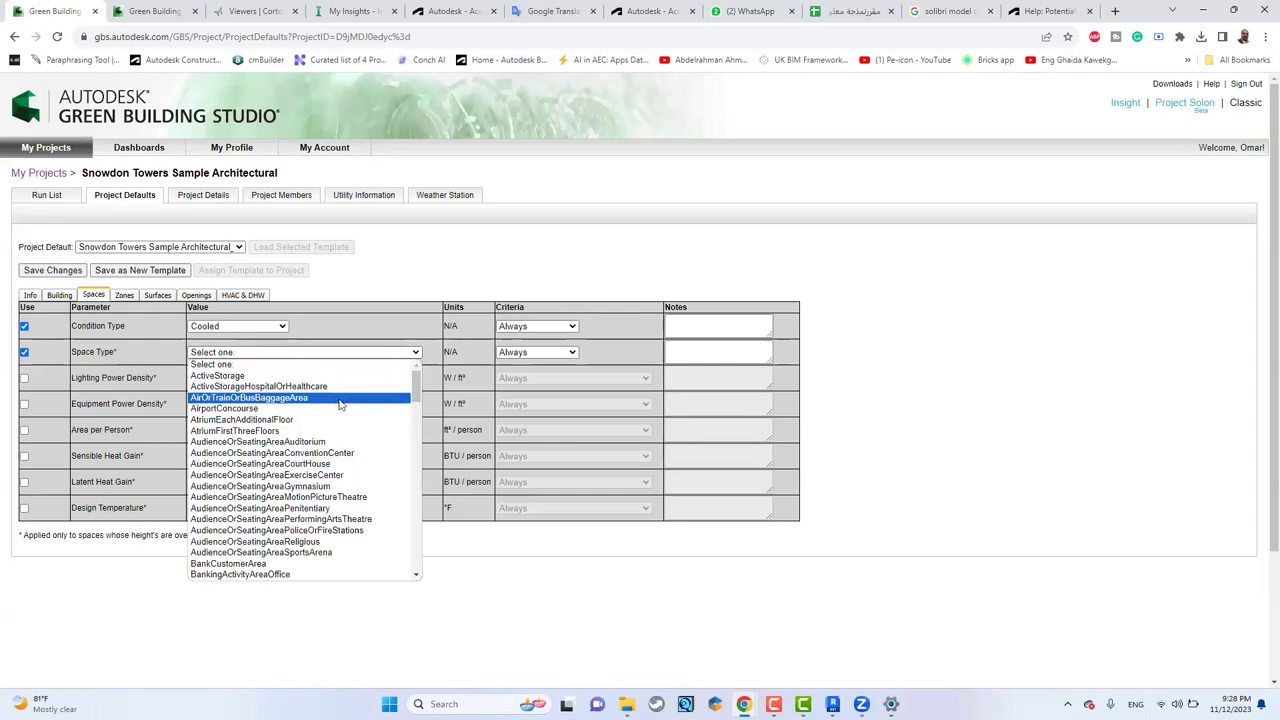
{"action": "left_click", "coordinate": [320, 464]}
{"action": "left_click", "coordinate": [24, 378]}
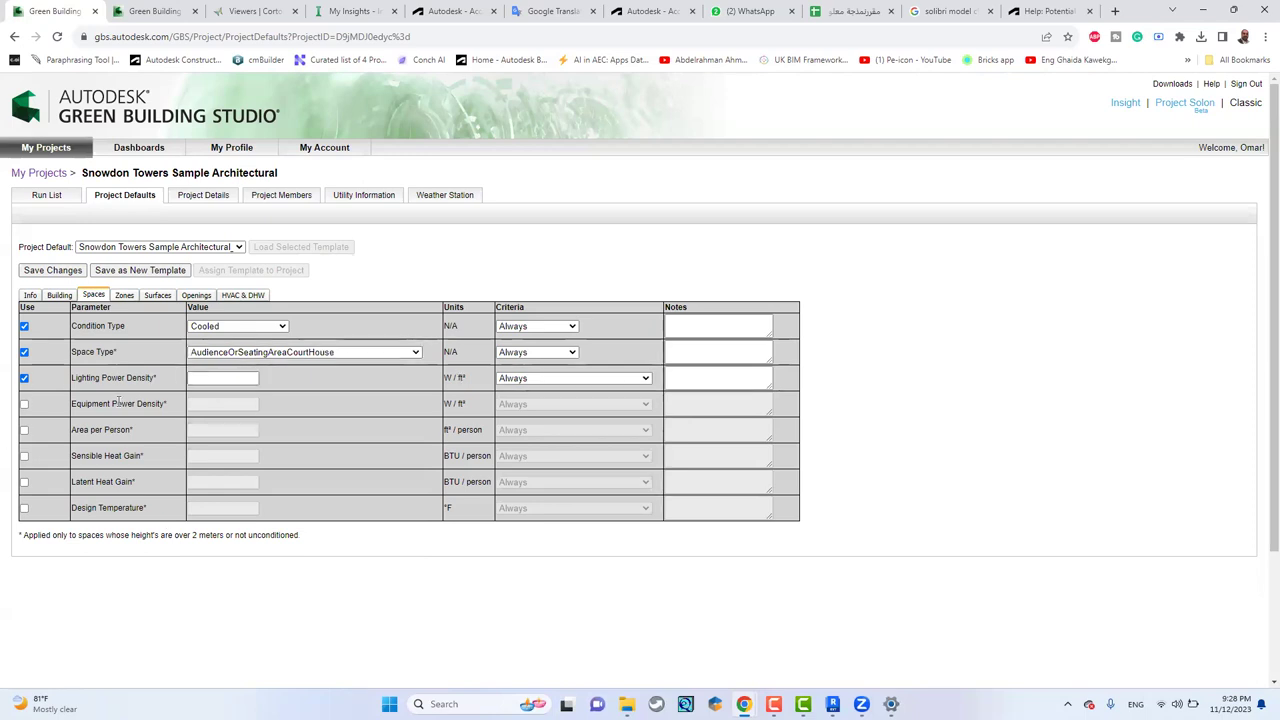
{"action": "left_click", "coordinate": [24, 378]}
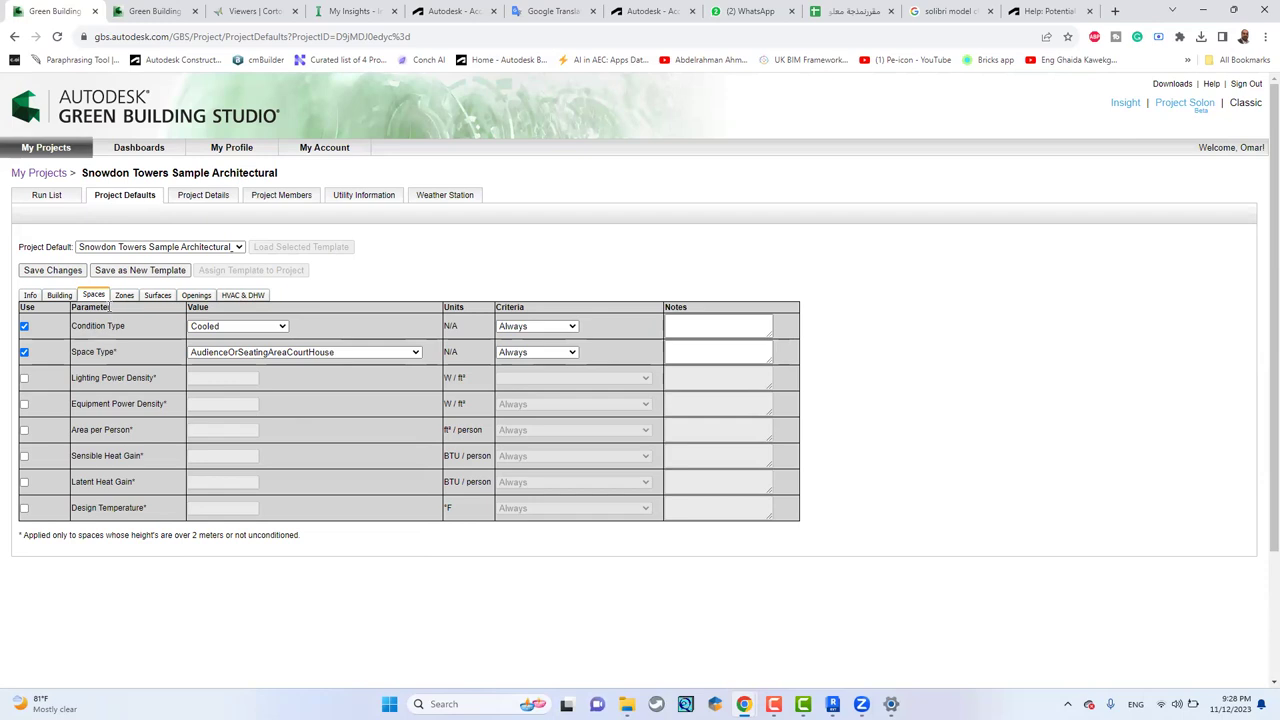
- Look over the zone defaults and enable the flat and pitch roof parameters in the surface defaults
{"action": "left_click", "coordinate": [124, 296]}
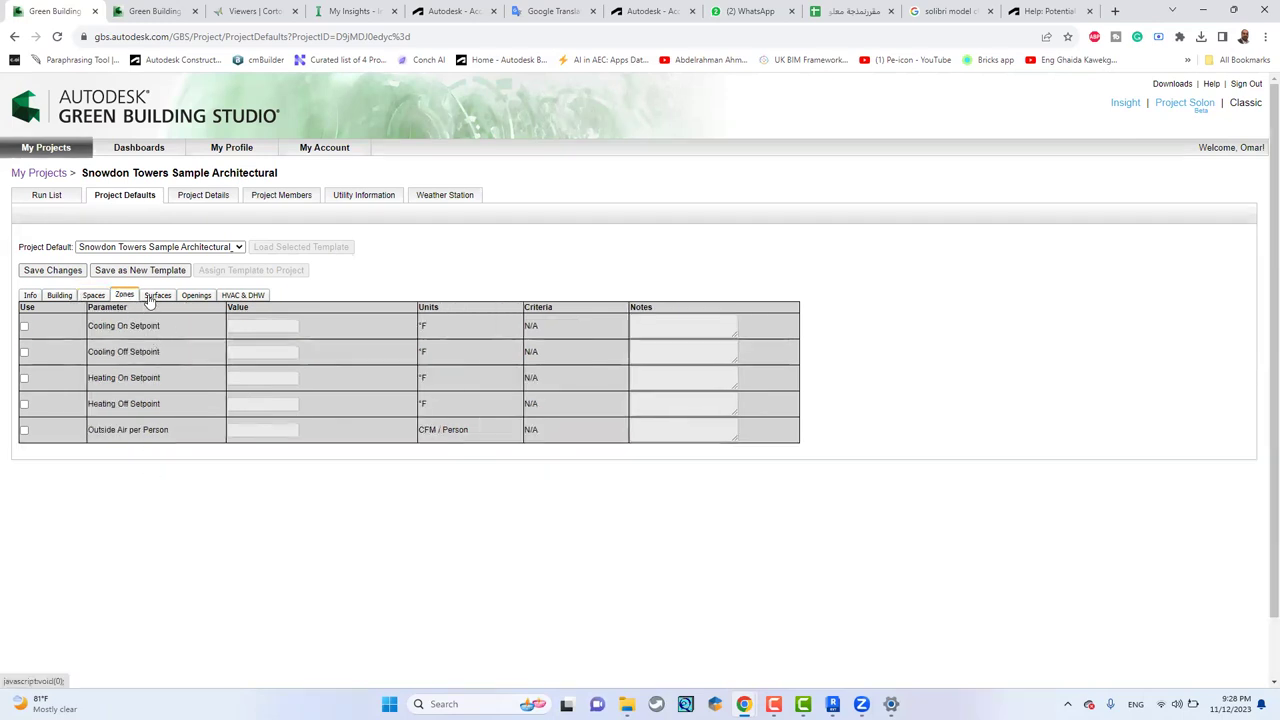
{"action": "left_click", "coordinate": [156, 296]}
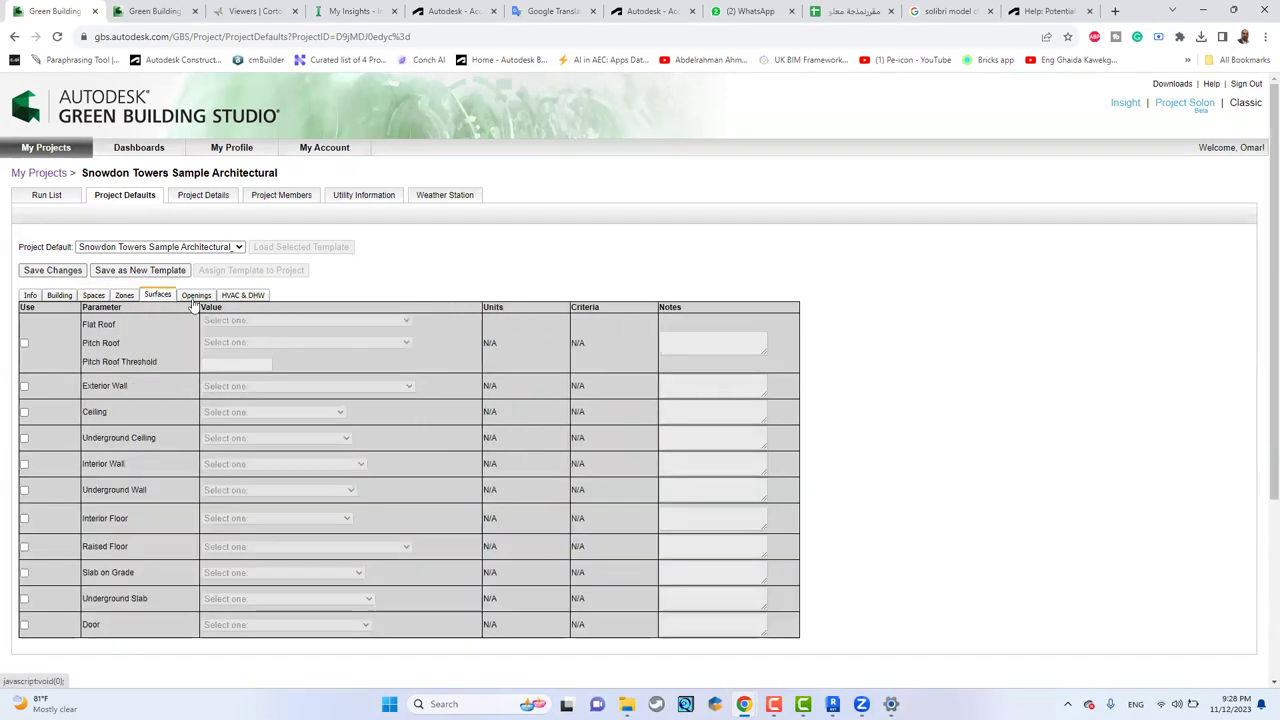
{"action": "left_click", "coordinate": [24, 344]}
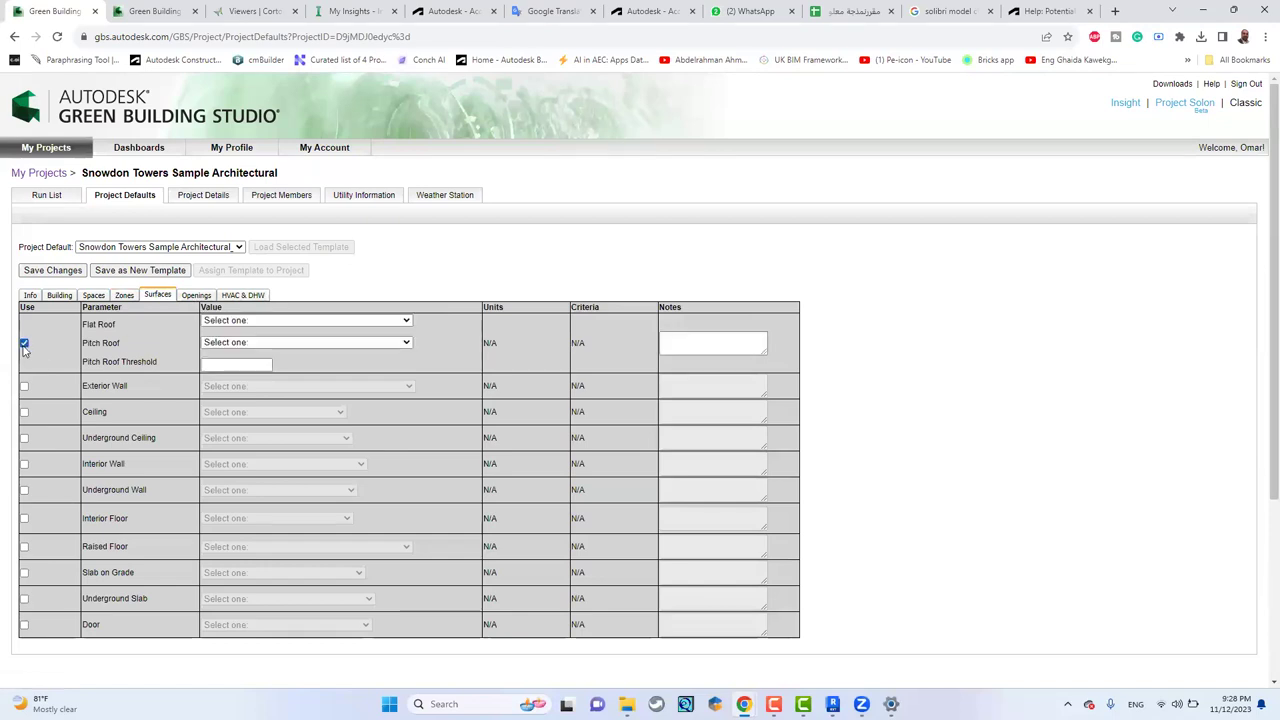
- Enable North Glaze in the opening defaults and set it to Dbl Clear U-0.46, SHGC 0.76, Tvis 0.81
{"action": "left_click", "coordinate": [209, 294]}
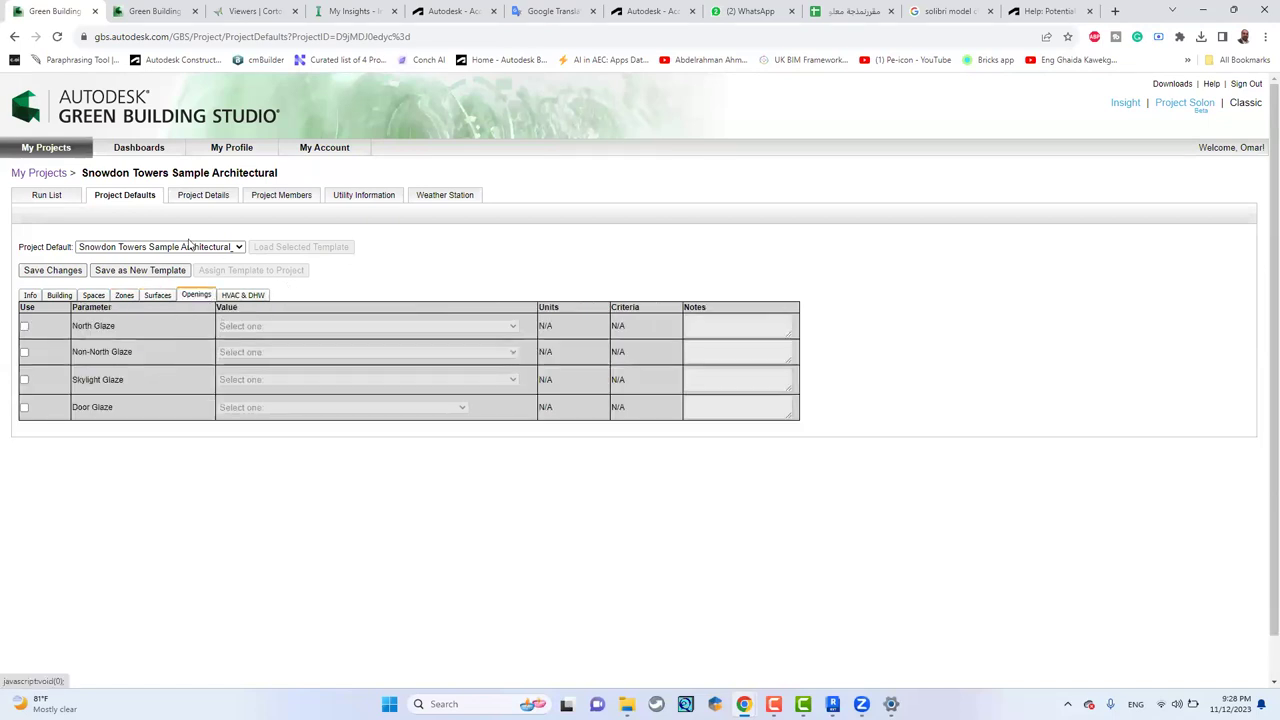
{"action": "left_click", "coordinate": [24, 327]}
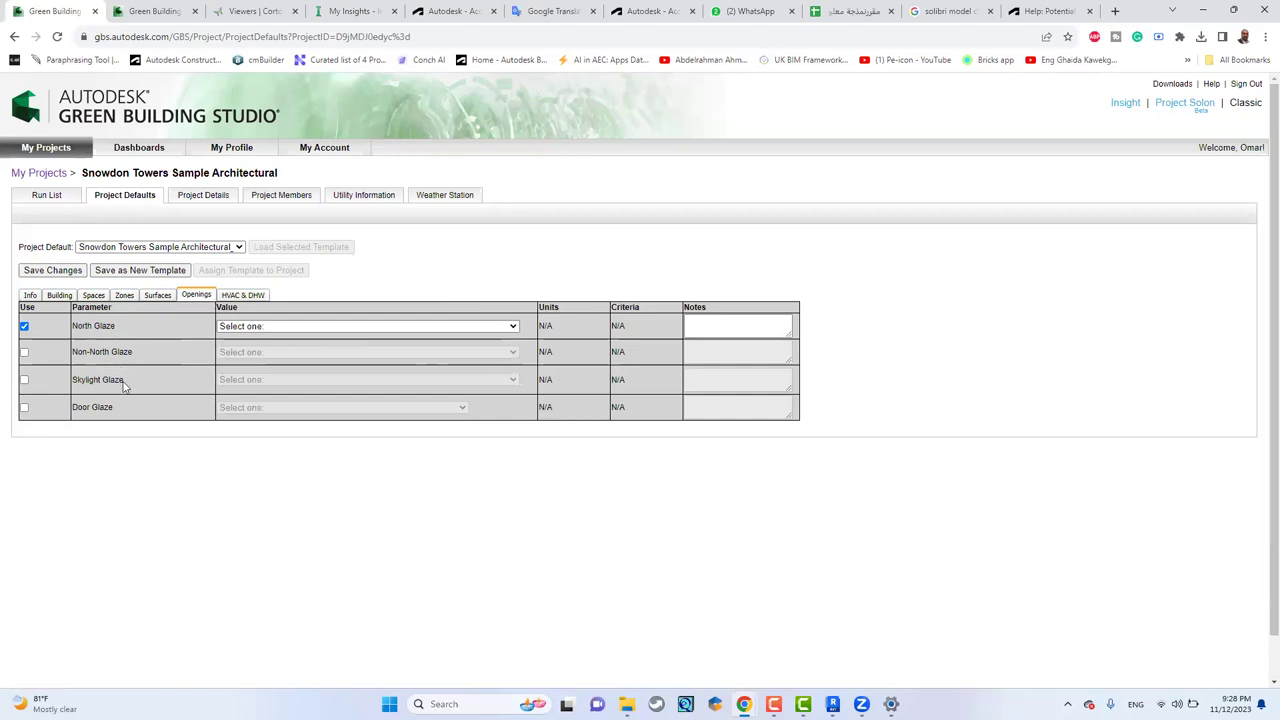
{"action": "left_click", "coordinate": [351, 326]}
{"action": "left_click", "coordinate": [300, 368]}
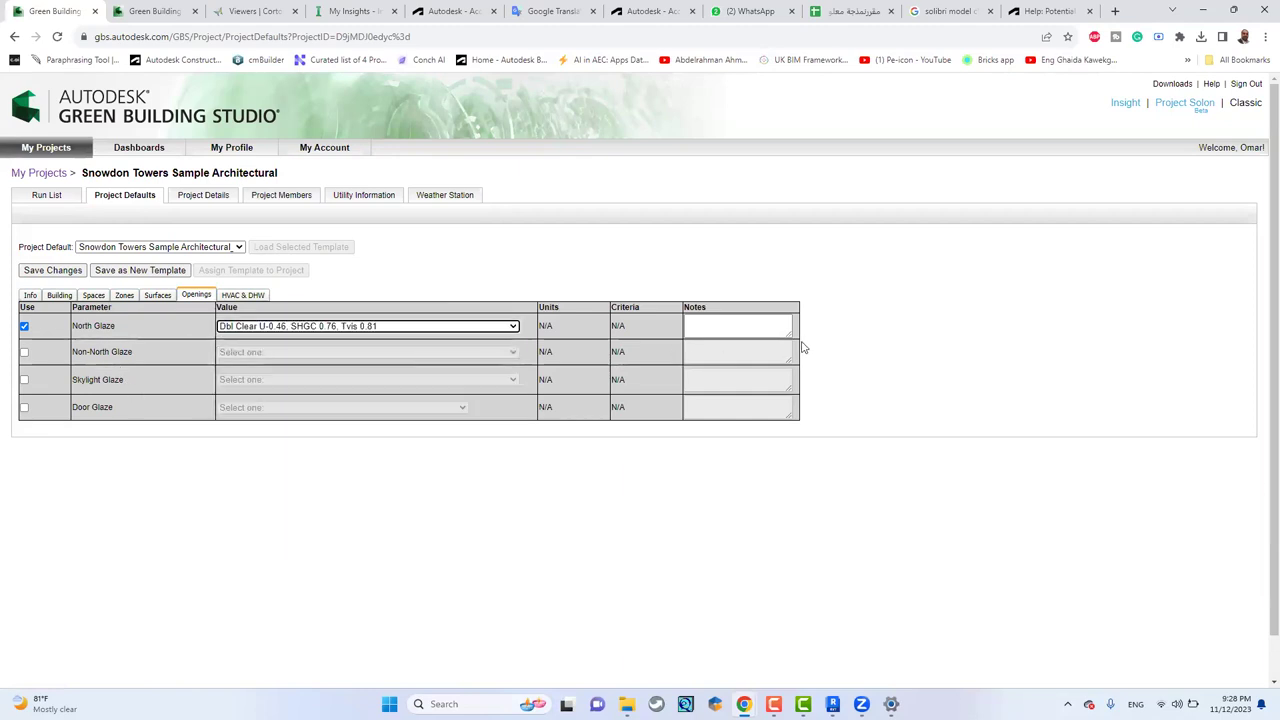
- Choose Actual Project as the project type in the project details
{"action": "left_click", "coordinate": [214, 194]}
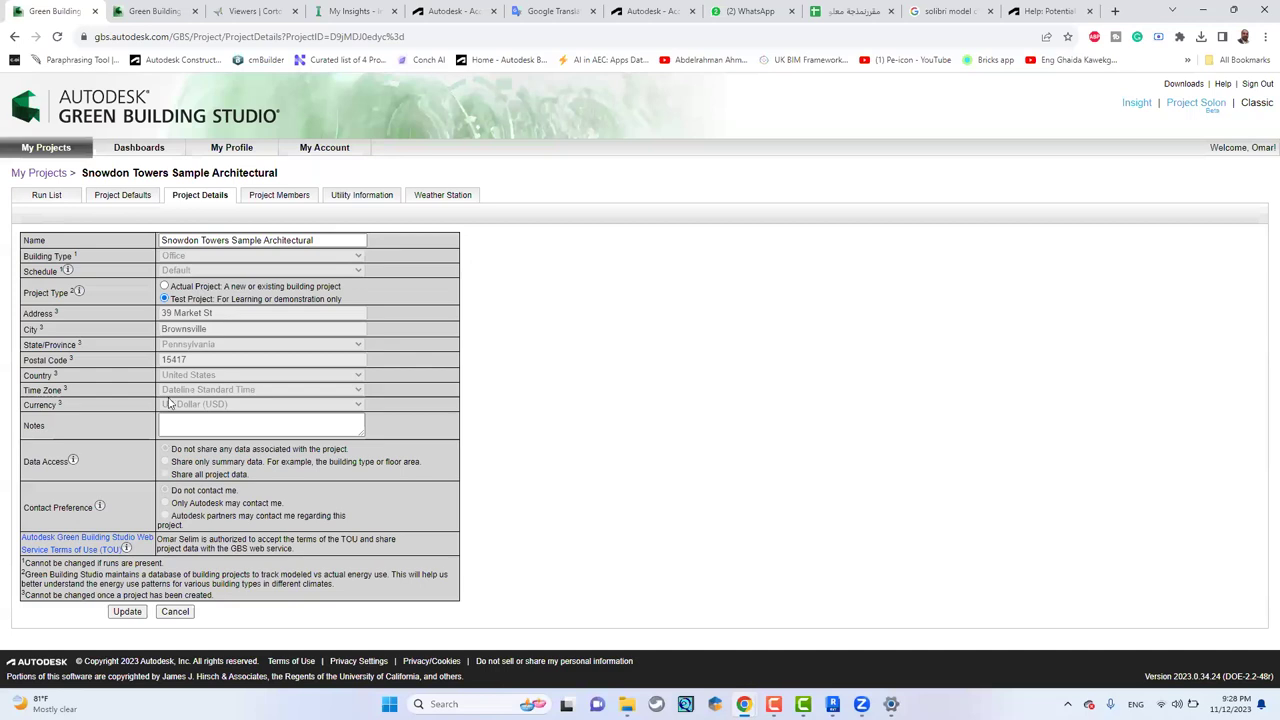
{"action": "left_click", "coordinate": [165, 286]}
- Review the project's members, default utility rates and utility billing data sets, and open its weather station information
{"action": "left_click", "coordinate": [274, 195]}
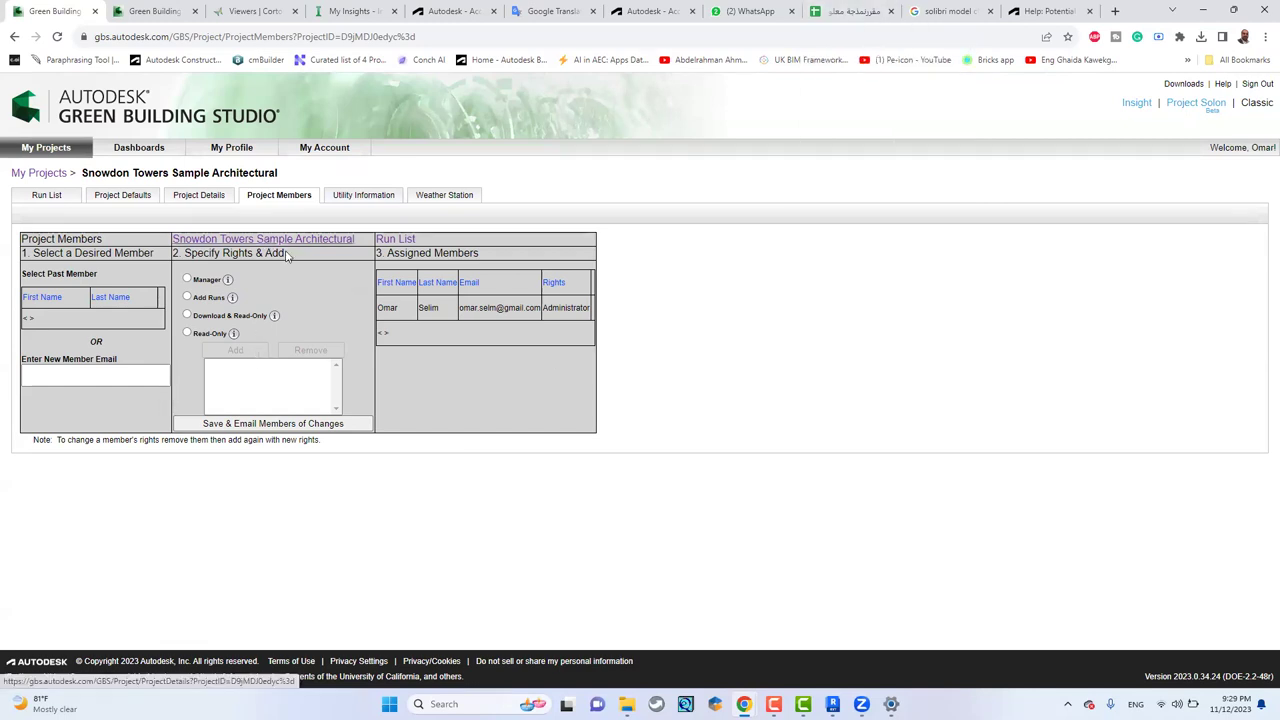
{"action": "left_click", "coordinate": [360, 199]}
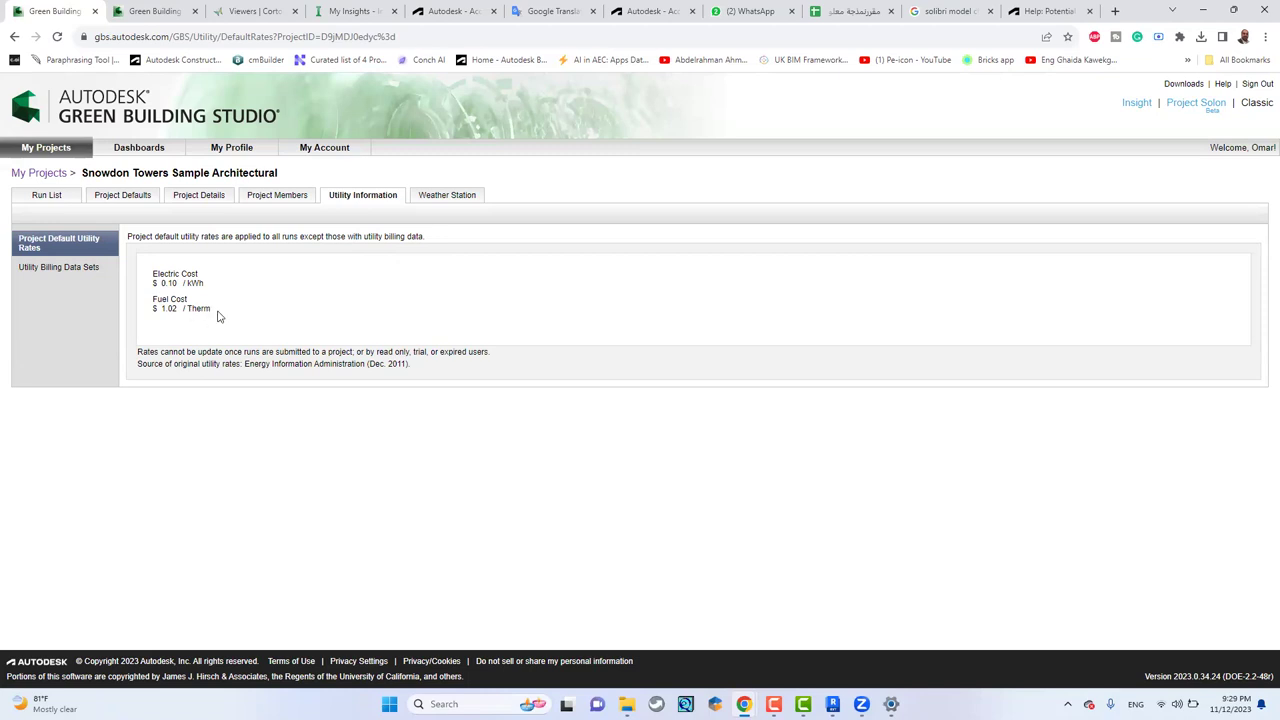
{"action": "left_click", "coordinate": [43, 270]}
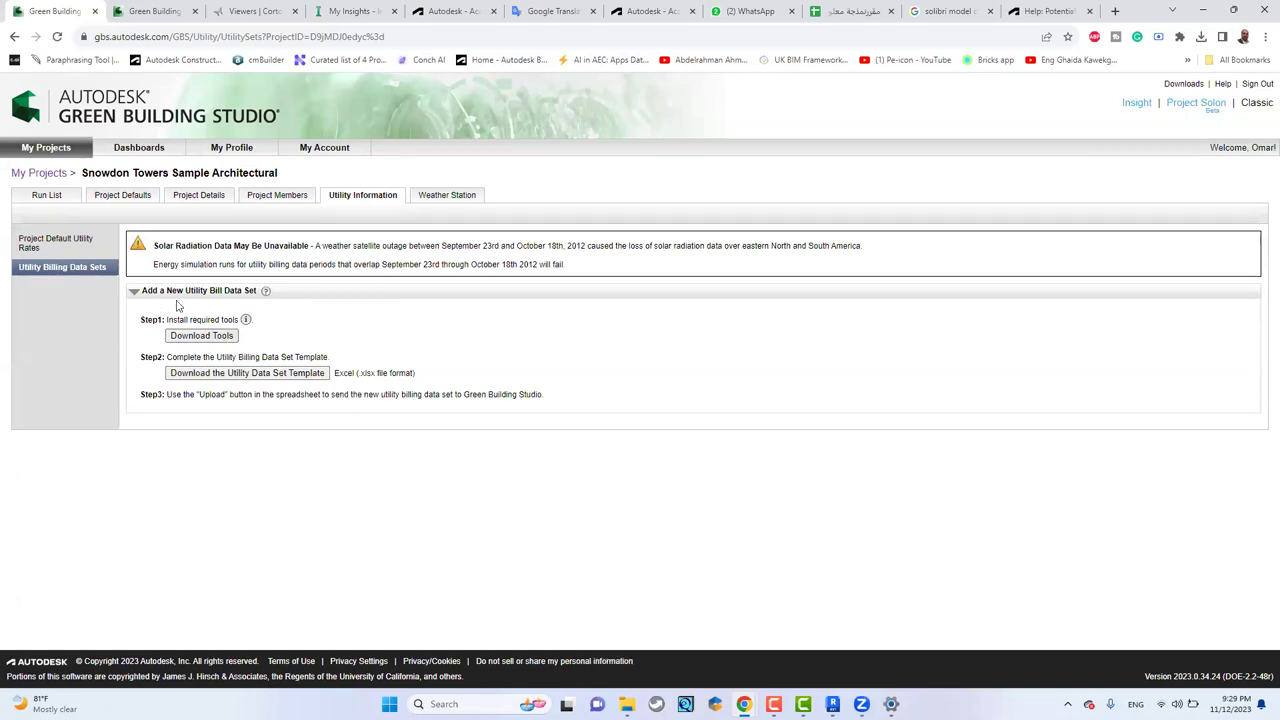
{"action": "left_click", "coordinate": [442, 196]}
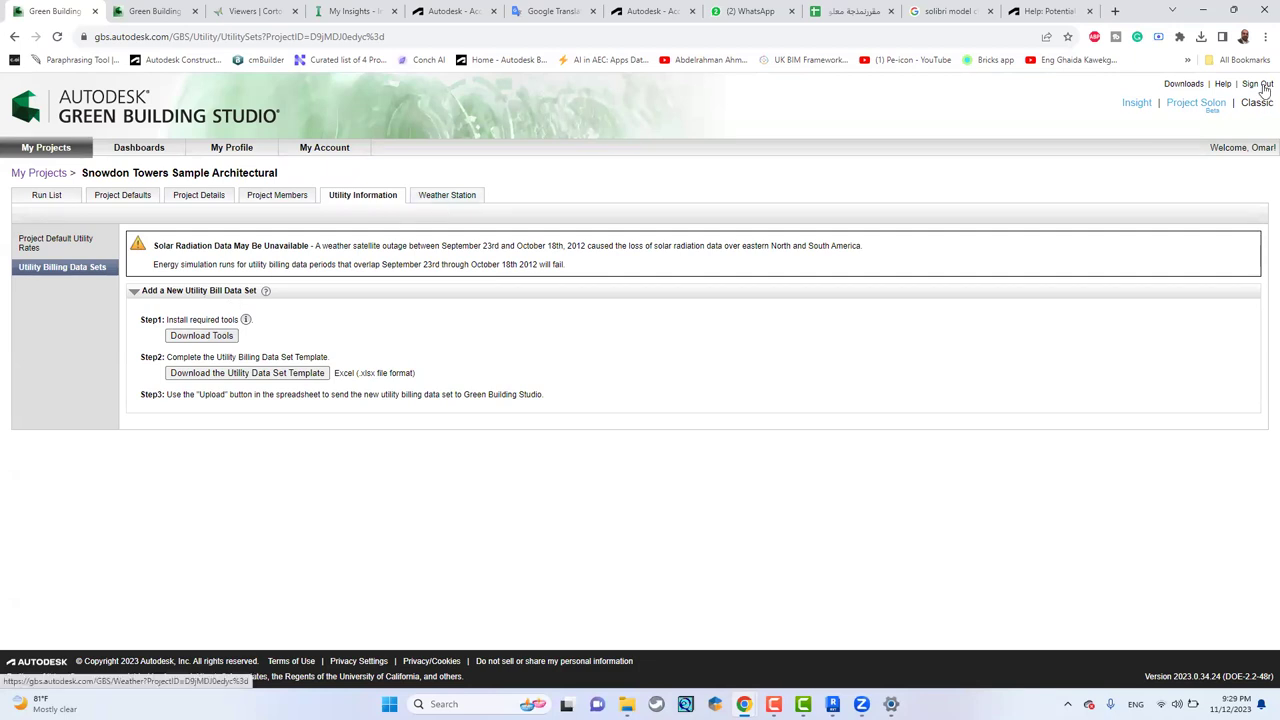
- Minimize the browser, sound settings and file windows, and return to the project's weather station page
{"action": "left_click", "coordinate": [1206, 9]}
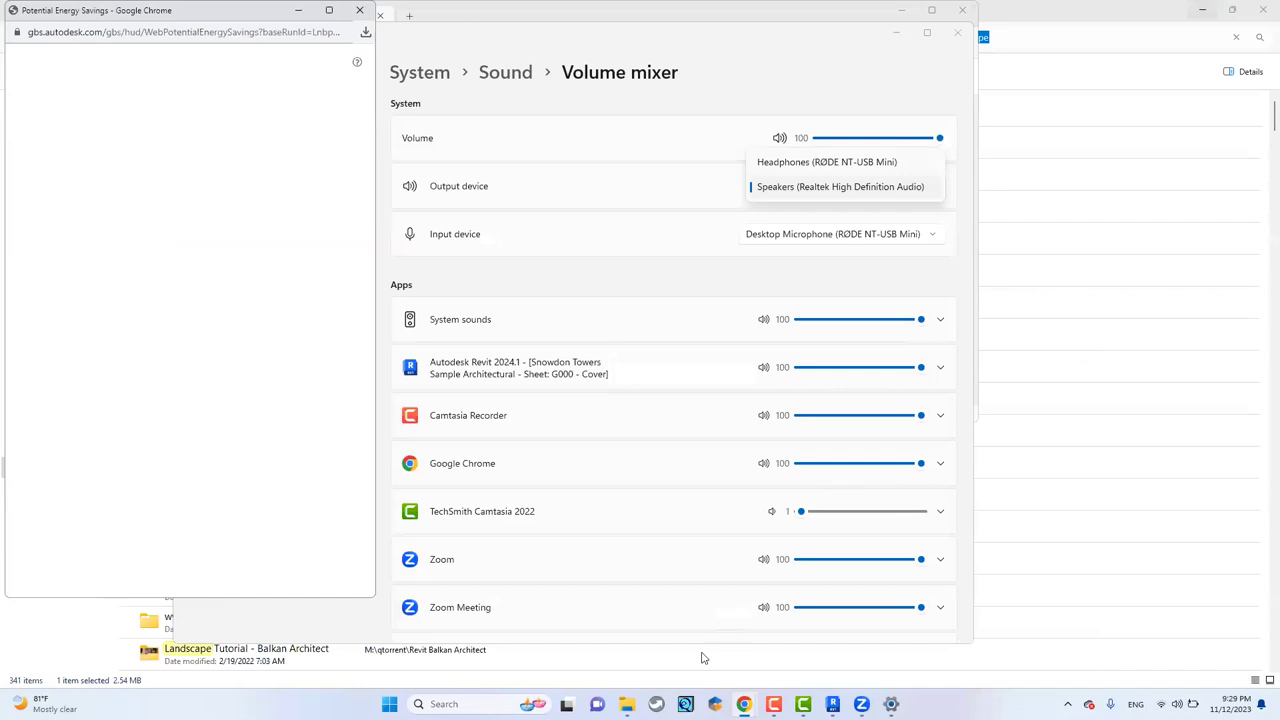
{"action": "left_click", "coordinate": [858, 49]}
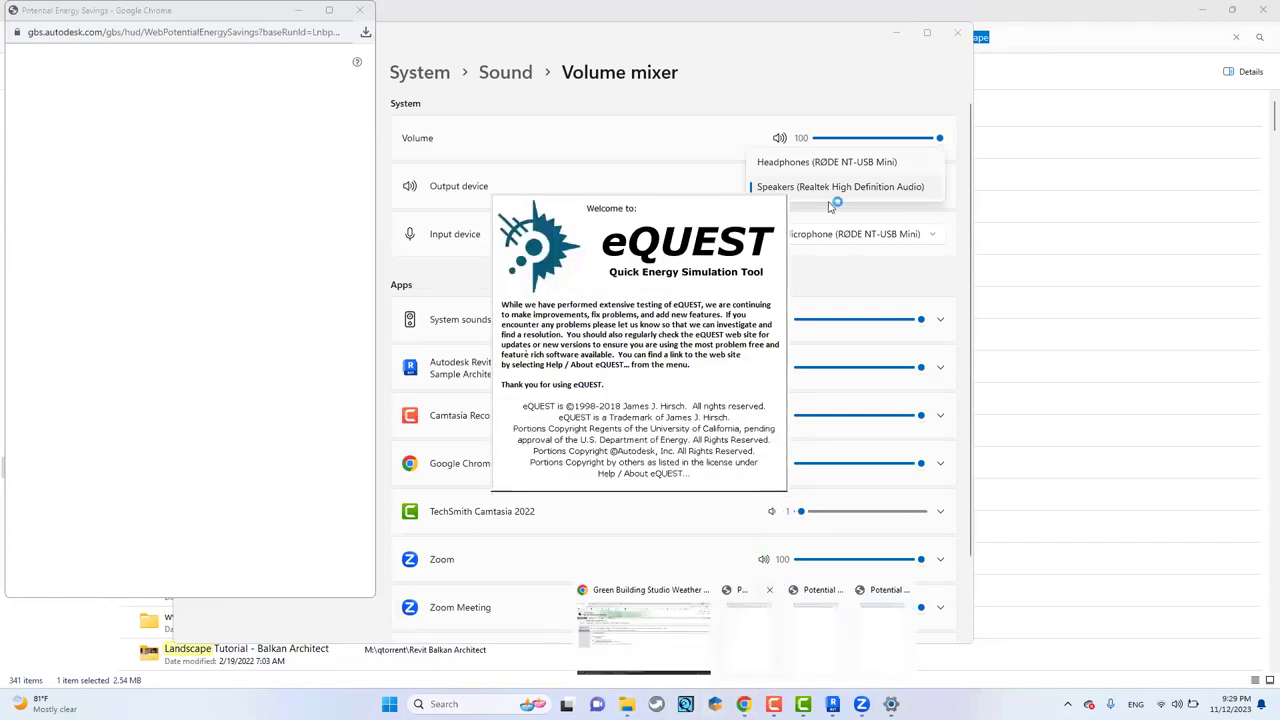
{"action": "left_click", "coordinate": [898, 35]}
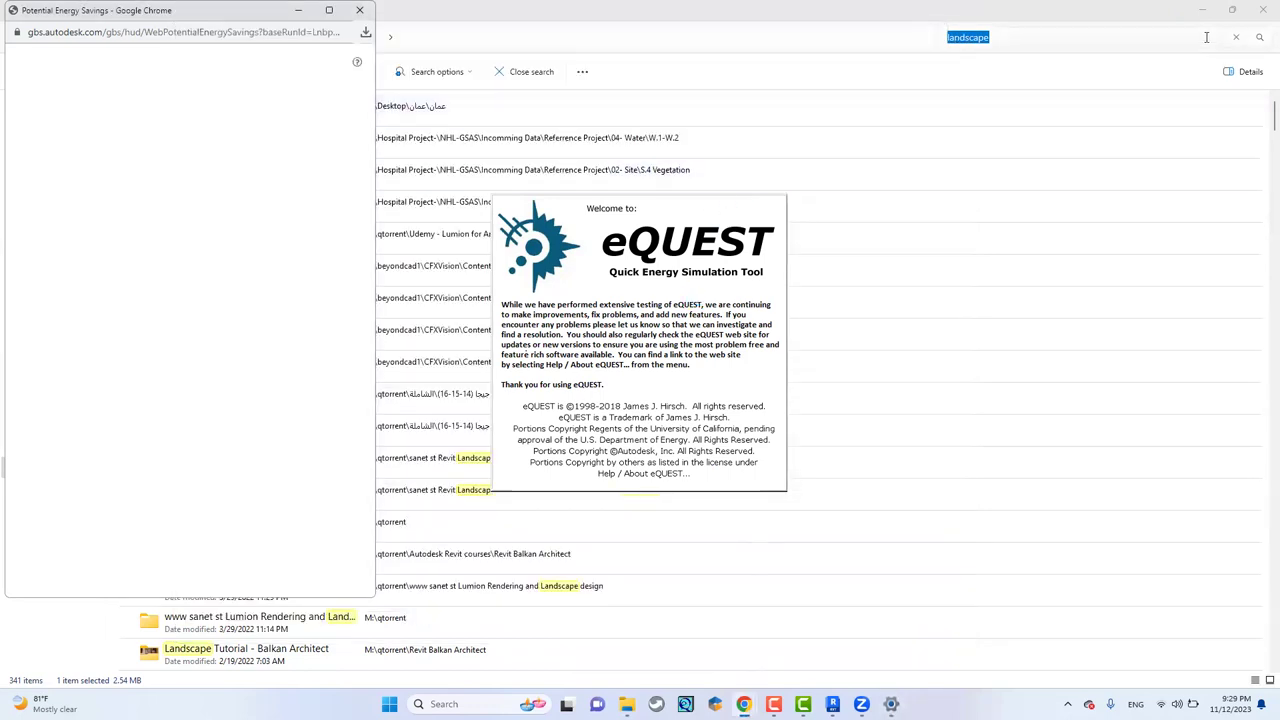
{"action": "left_click", "coordinate": [1232, 9]}
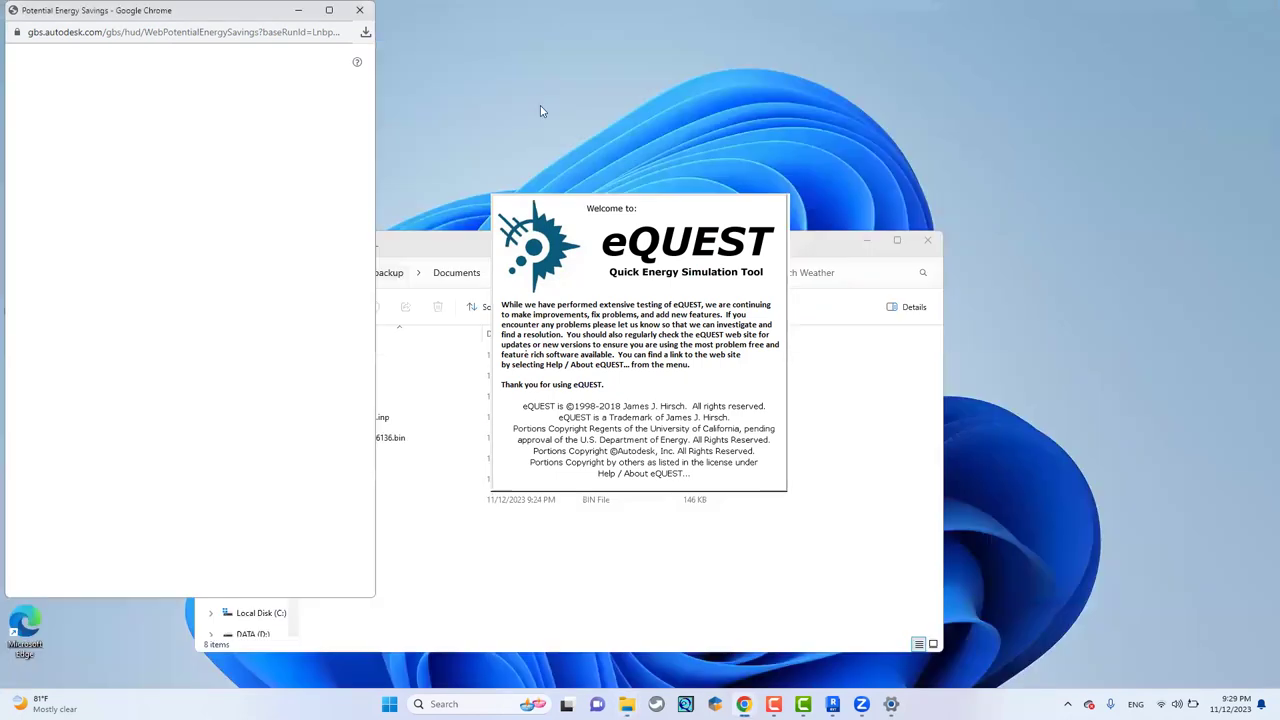
{"action": "left_click", "coordinate": [366, 33]}
{"action": "left_click", "coordinate": [364, 31]}
{"action": "left_click", "coordinate": [727, 656]}
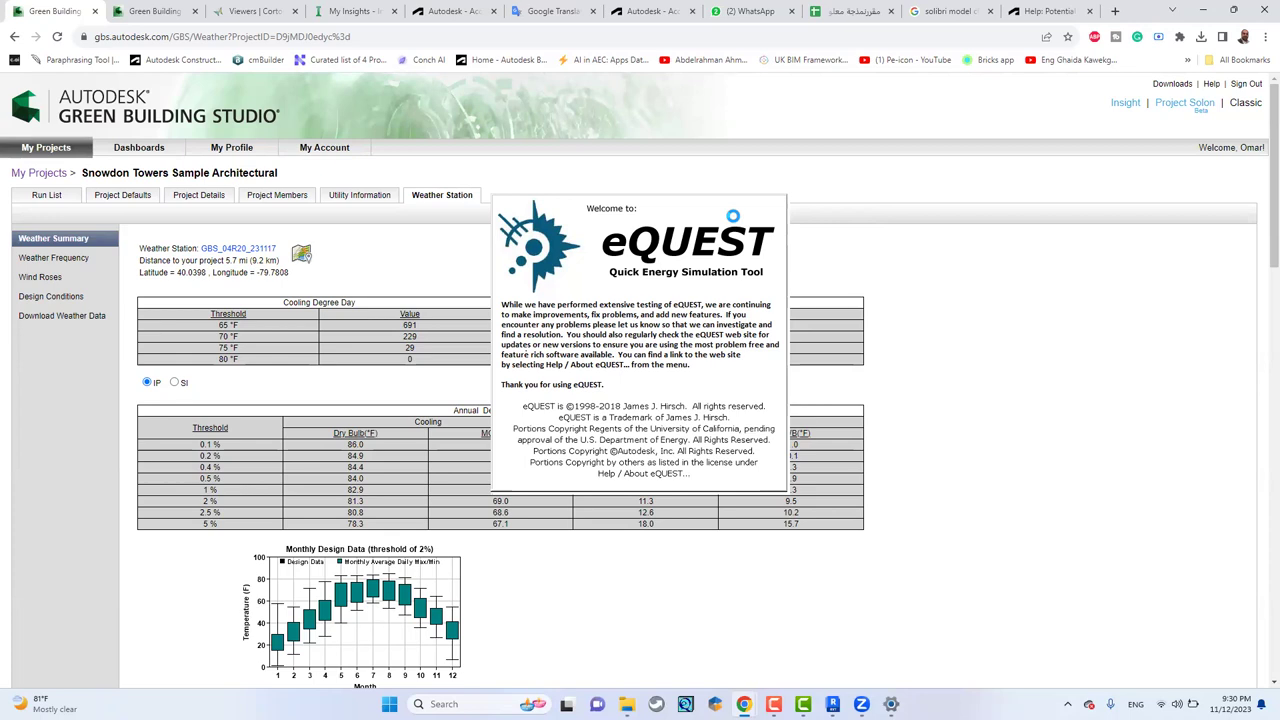
- Close the Cortona3D viewers page and bring up the Insights page in Autodesk Insight
{"action": "left_click", "coordinate": [355, 11]}
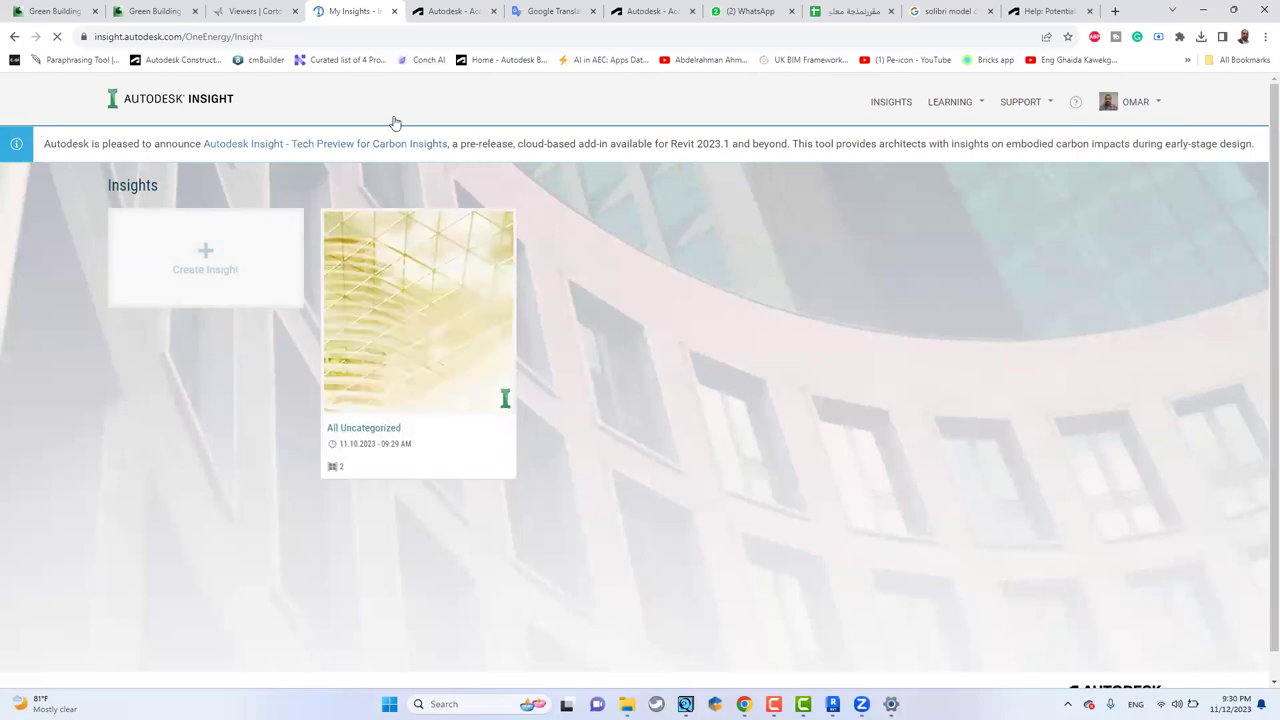
{"action": "left_click", "coordinate": [232, 11]}
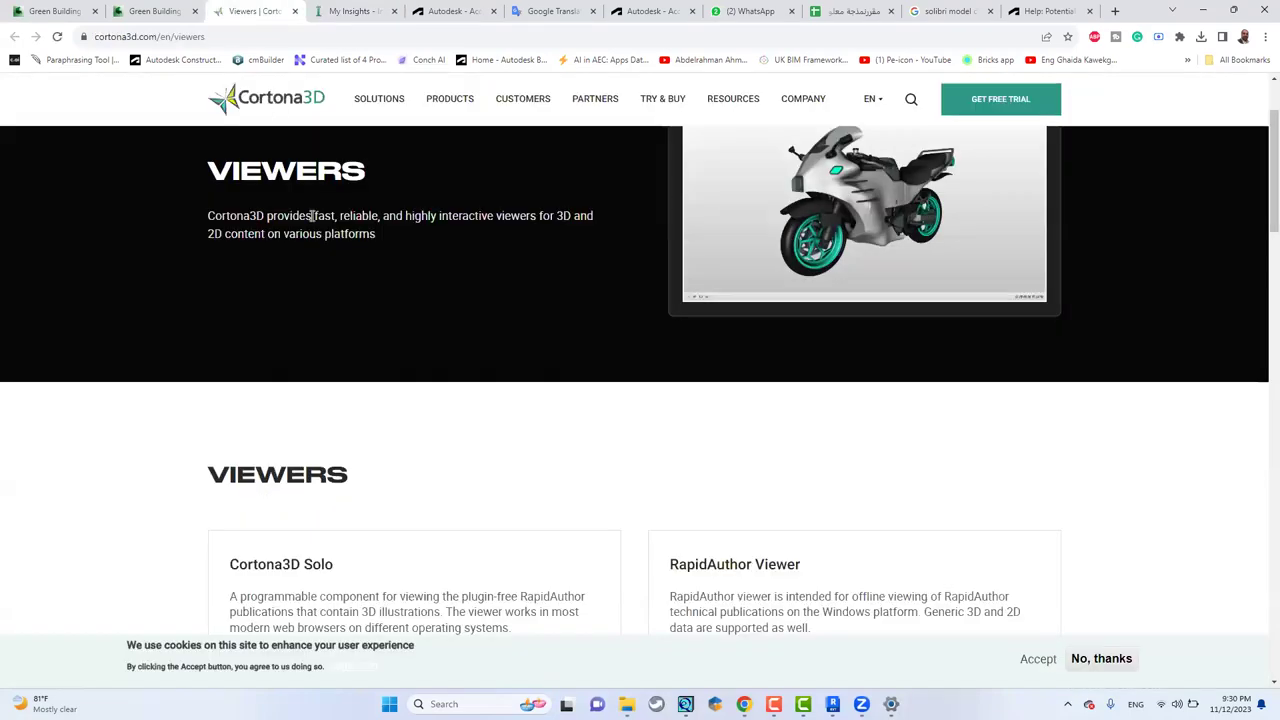
{"action": "key", "text": "ctrl+w"}
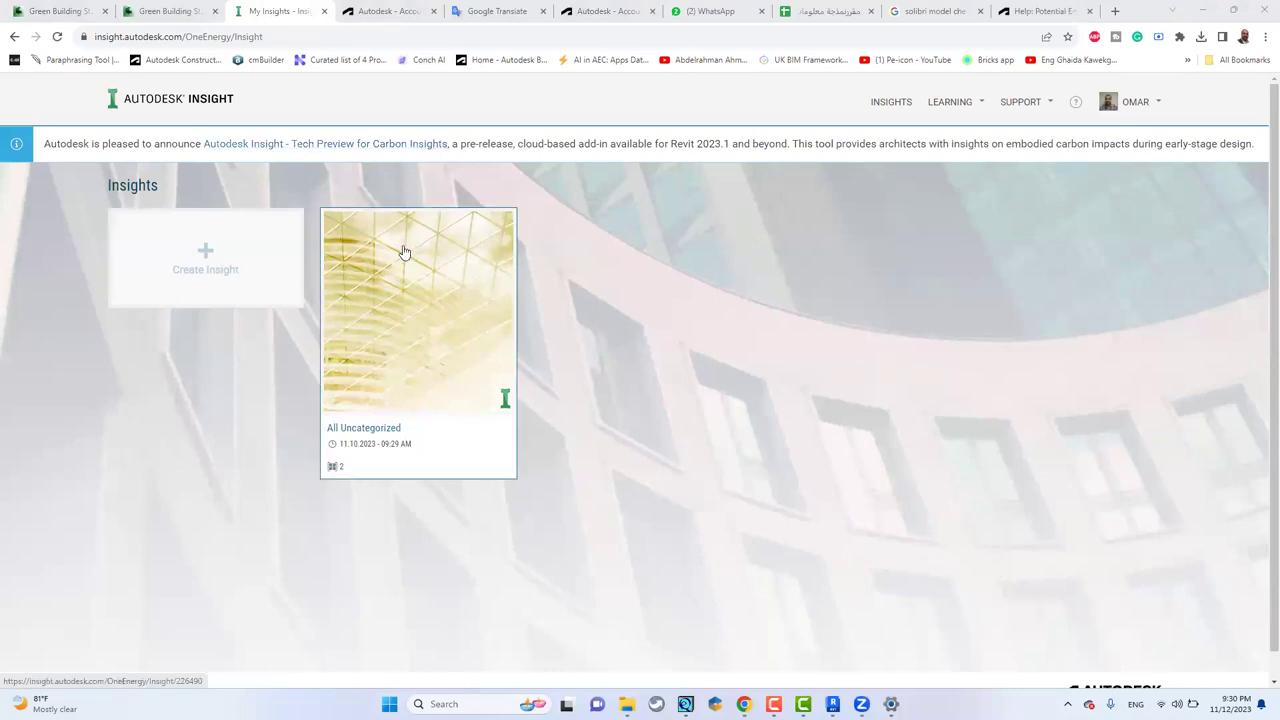
- Open the Tech Preview for Carbon Insights link in a new tab and bring up the All Uncategorized insight's models
{"action": "right_click", "coordinate": [392, 145]}
{"action": "left_click", "coordinate": [452, 218]}
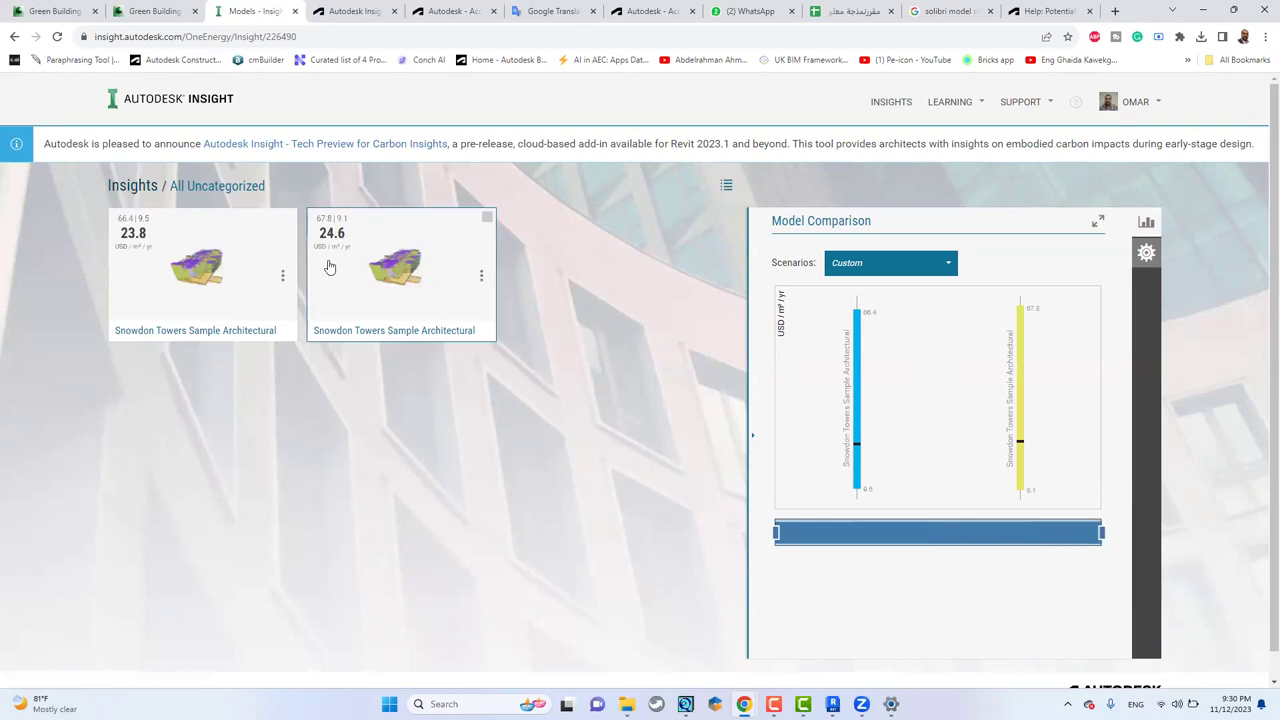
{"action": "left_click", "coordinate": [832, 704]}
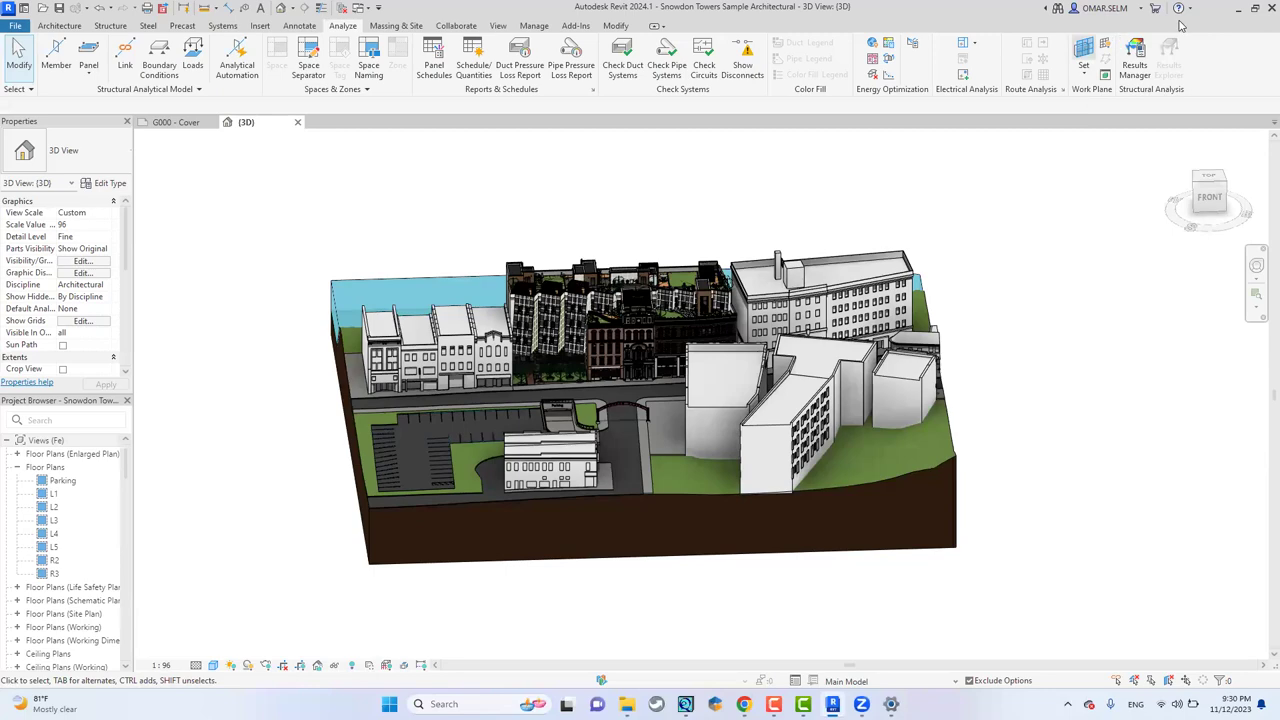
{"action": "left_click", "coordinate": [1237, 10]}
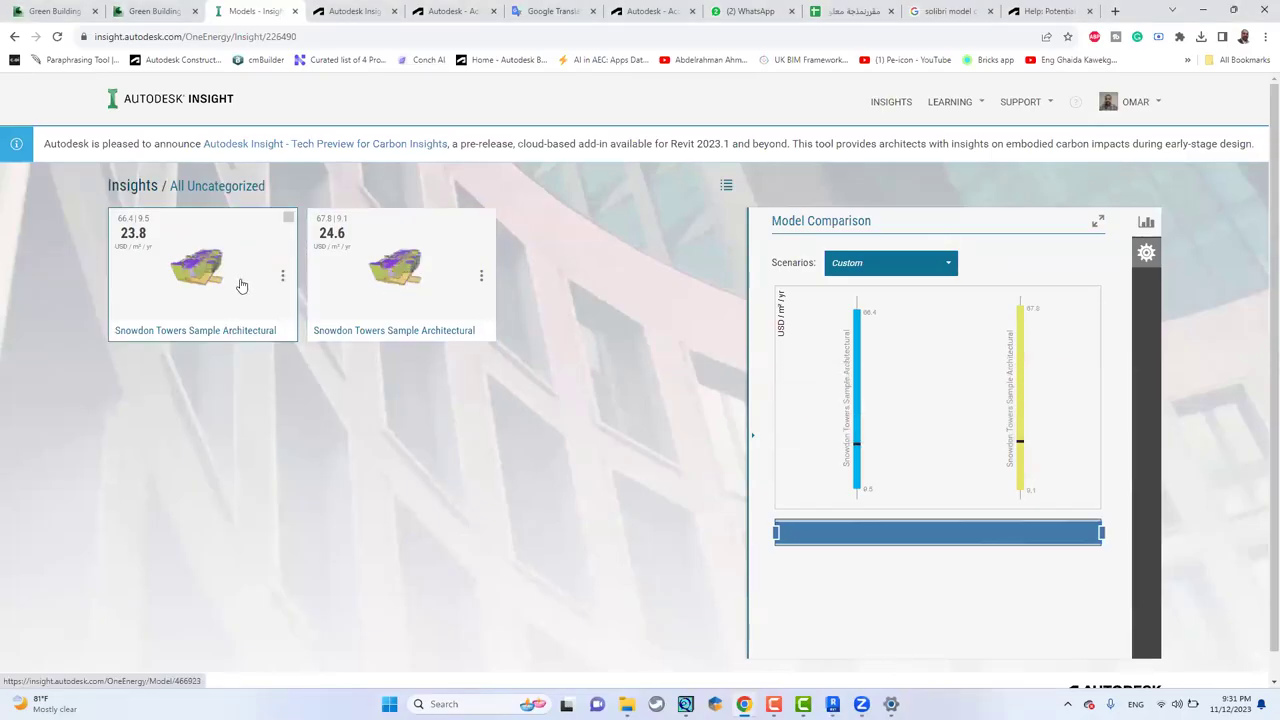
- Compare both models' energy costs under the Sample - Net Zero scenario and set the comparison scenario to Sample - Architecture 2030
{"action": "mouse_move", "coordinate": [1021, 347]}
{"action": "mouse_move", "coordinate": [845, 347]}
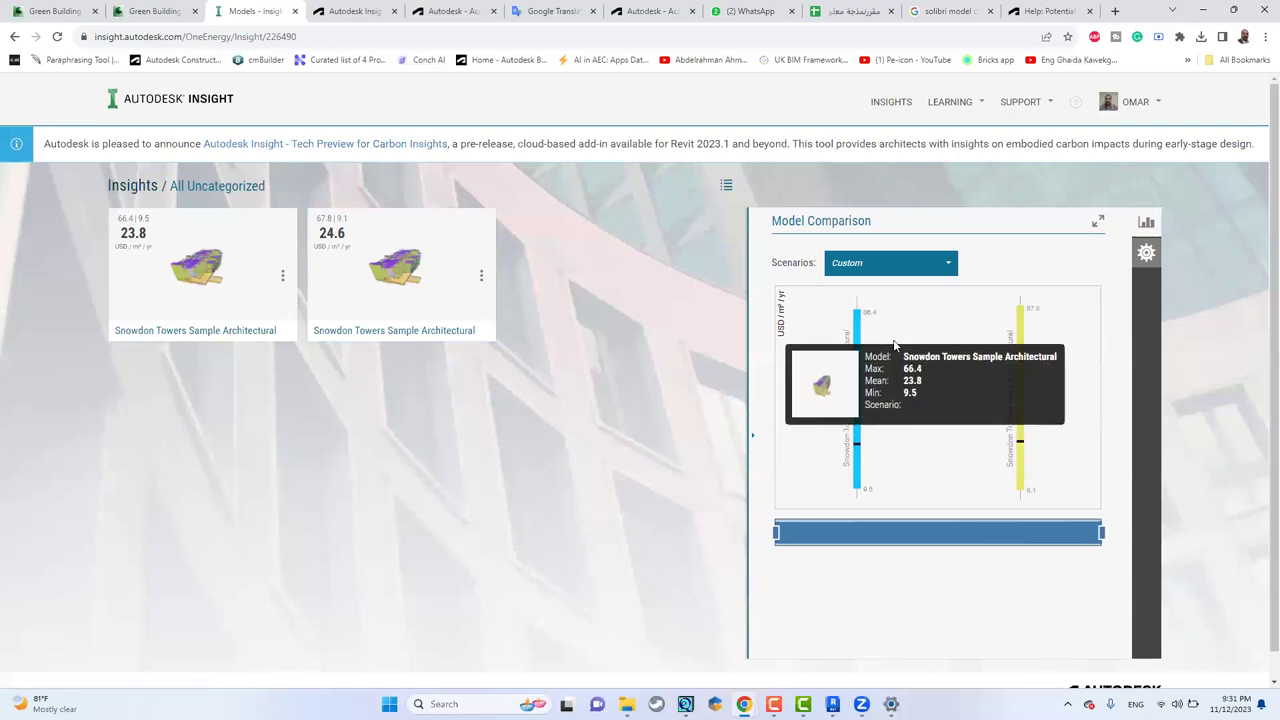
{"action": "mouse_move", "coordinate": [997, 330]}
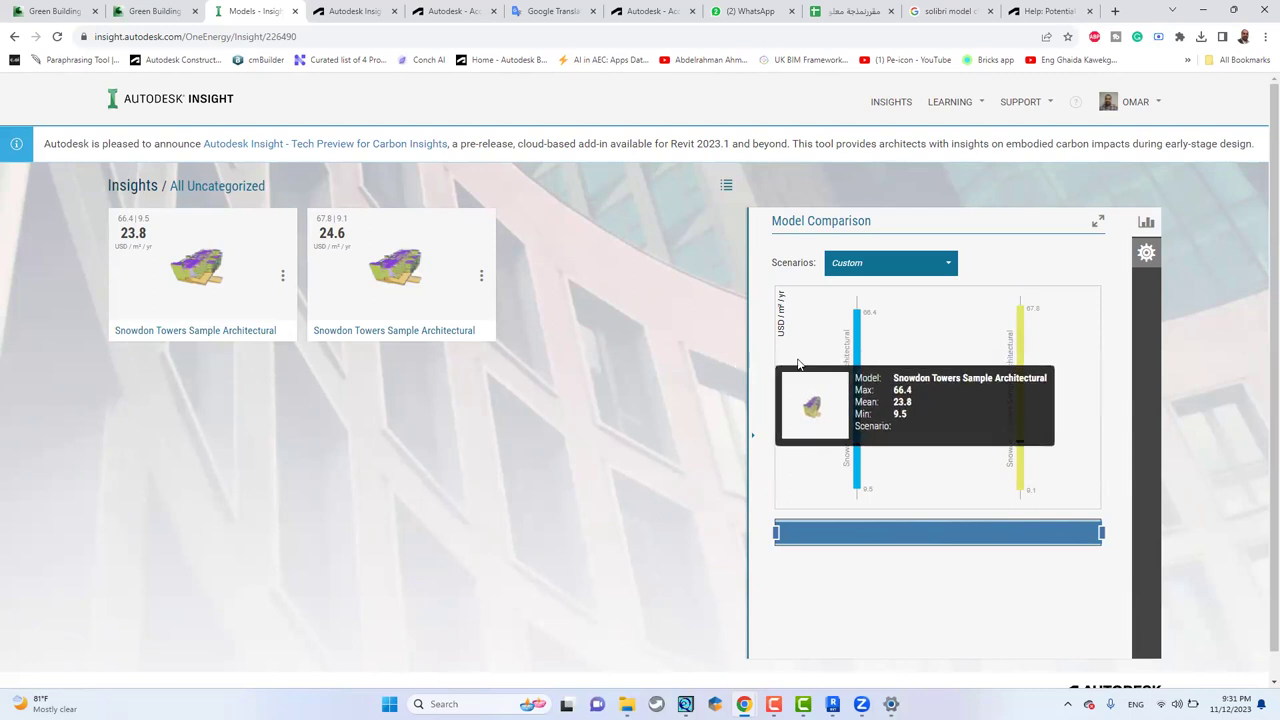
{"action": "left_click", "coordinate": [894, 263]}
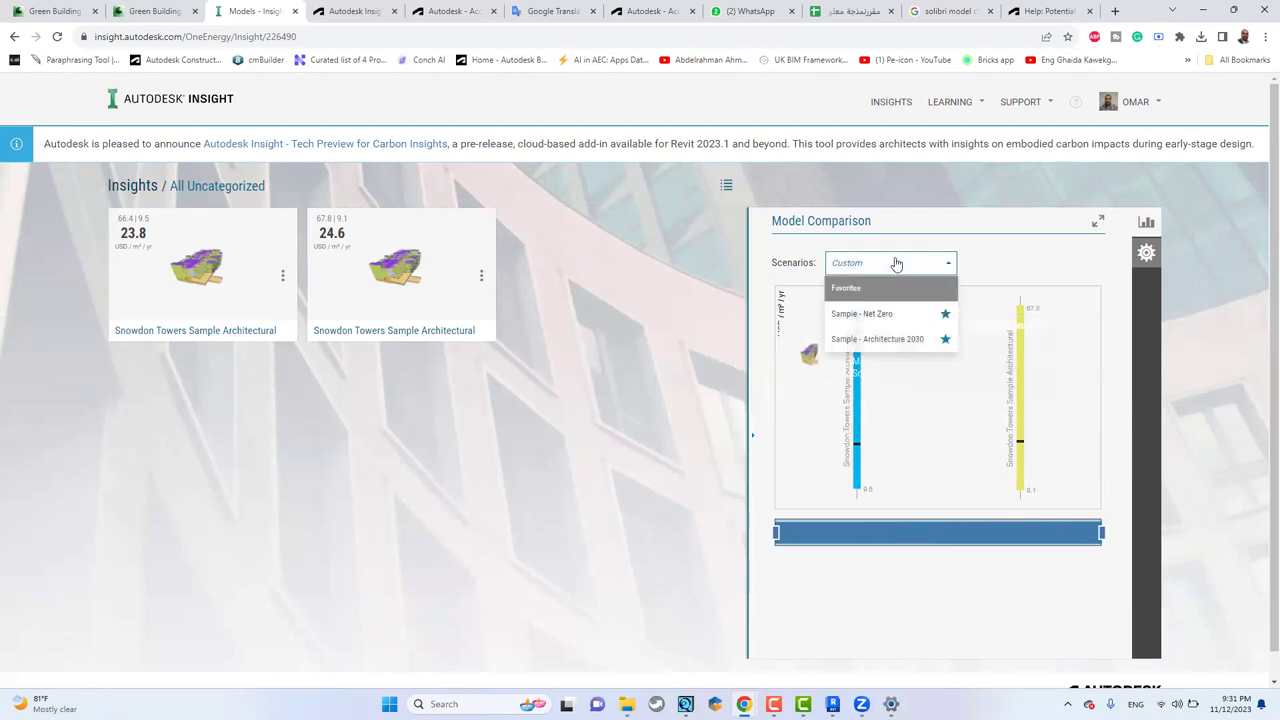
{"action": "left_click", "coordinate": [899, 318]}
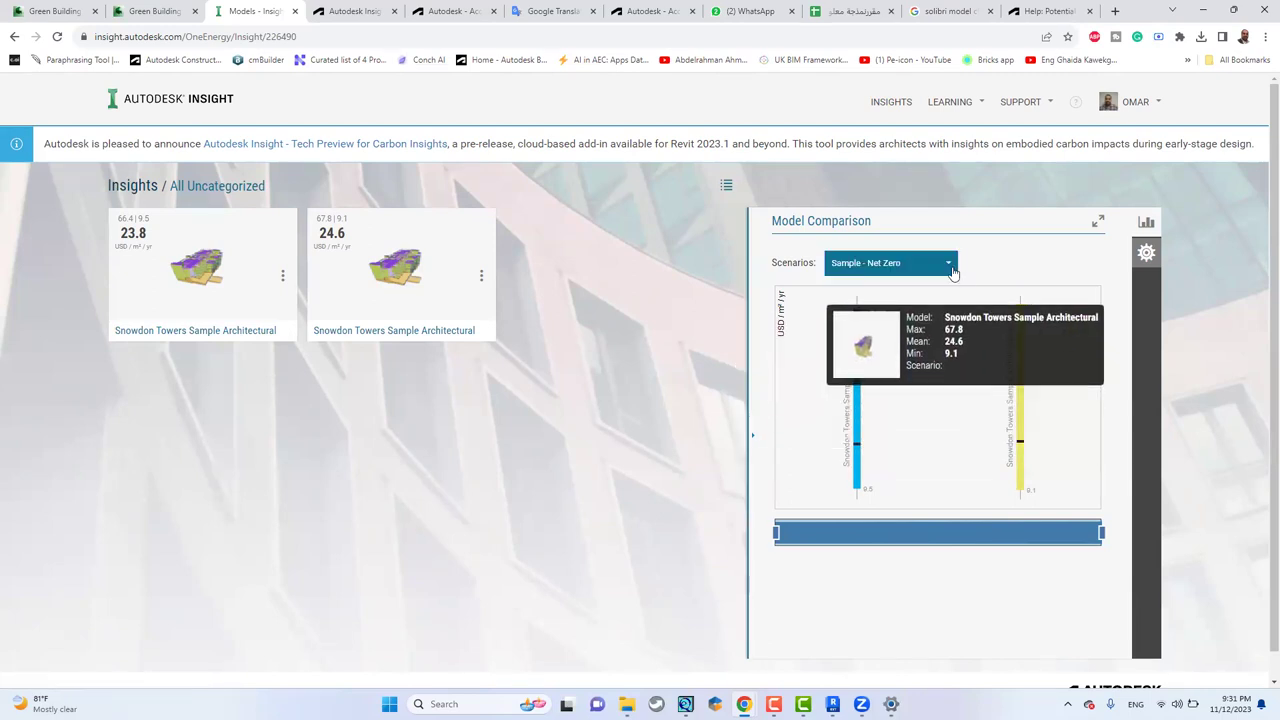
{"action": "left_click", "coordinate": [870, 339]}
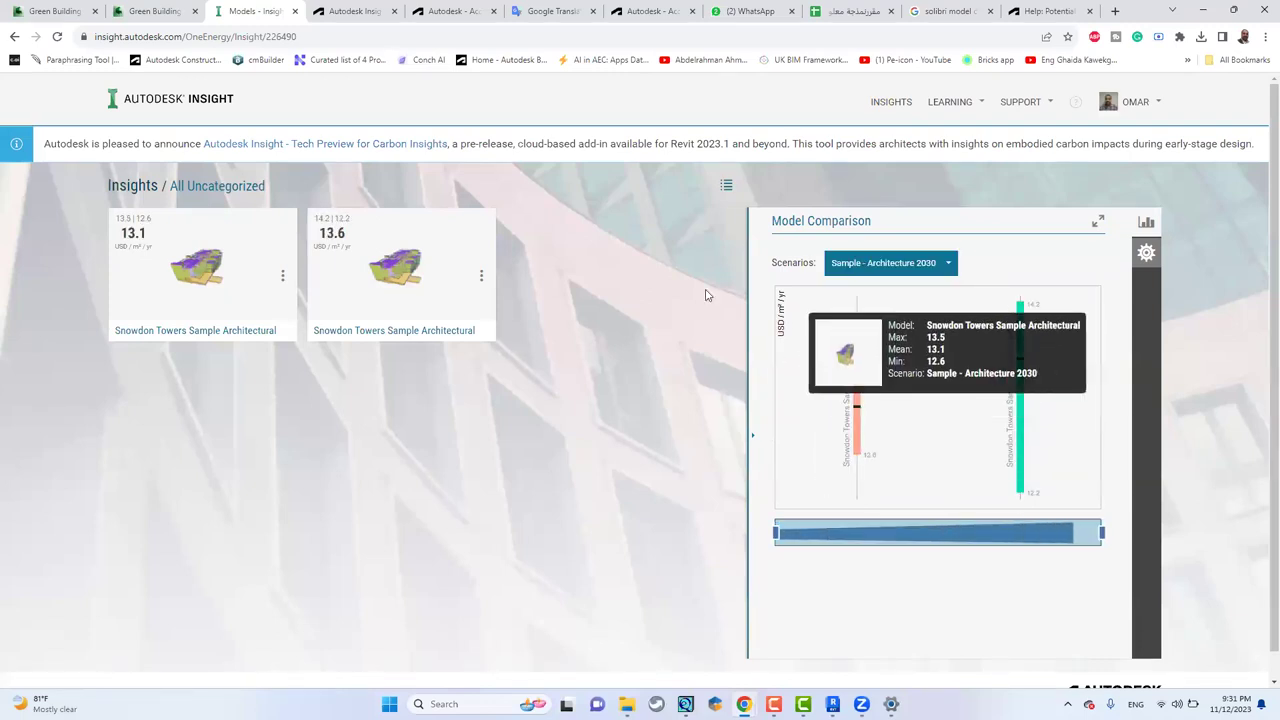
- Try to export the table data of both Snowdon Towers models from the list view, and return to the thumbnail view
{"action": "left_click", "coordinate": [727, 187]}
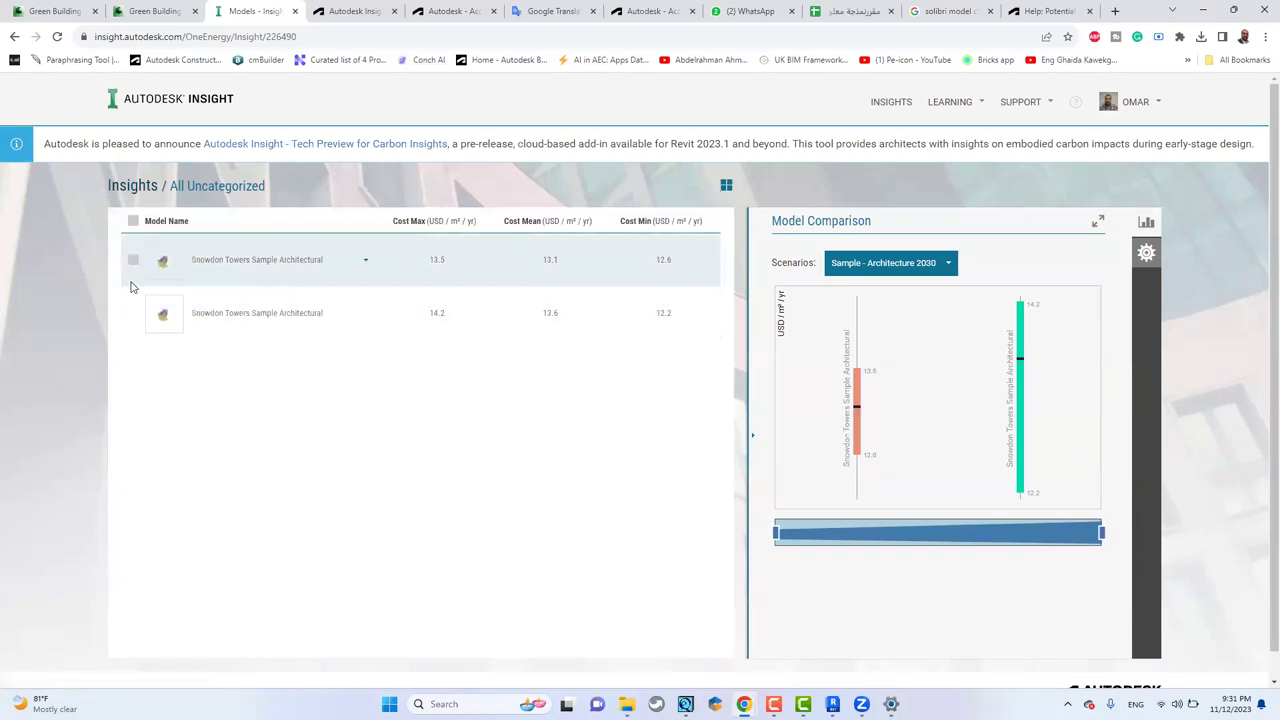
{"action": "left_click", "coordinate": [126, 313]}
{"action": "left_click", "coordinate": [135, 314]}
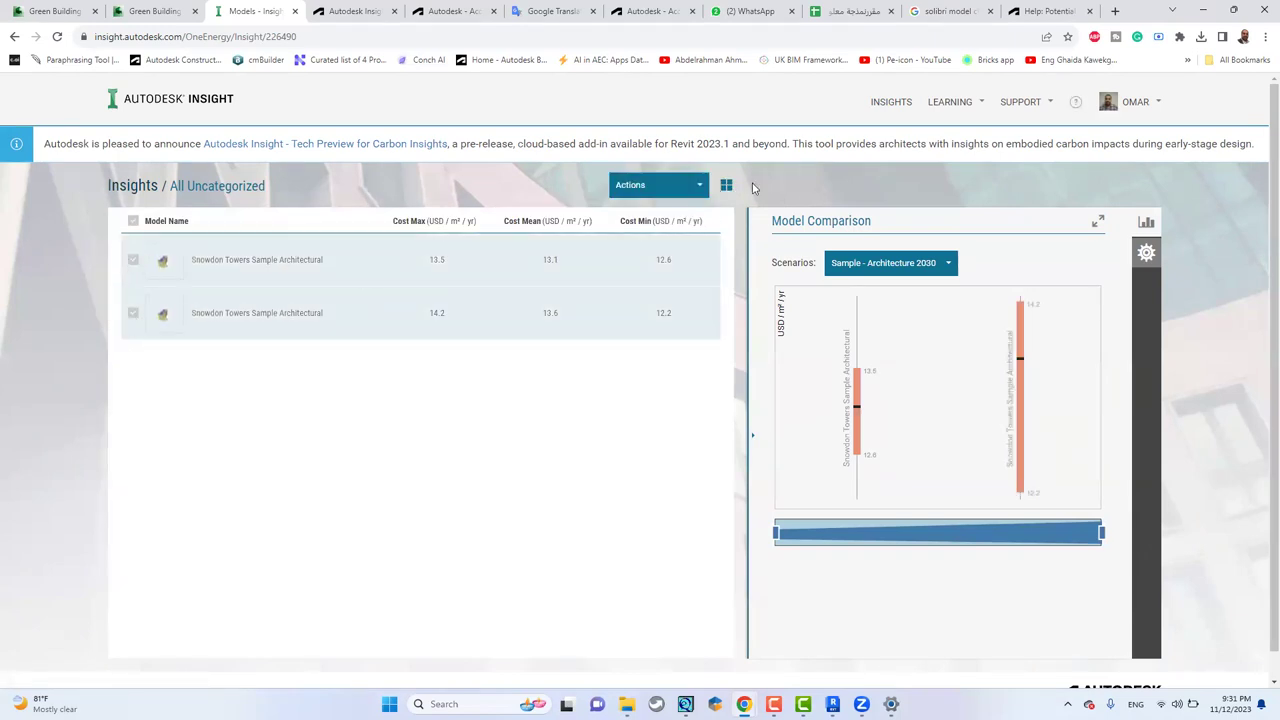
{"action": "left_click", "coordinate": [657, 195]}
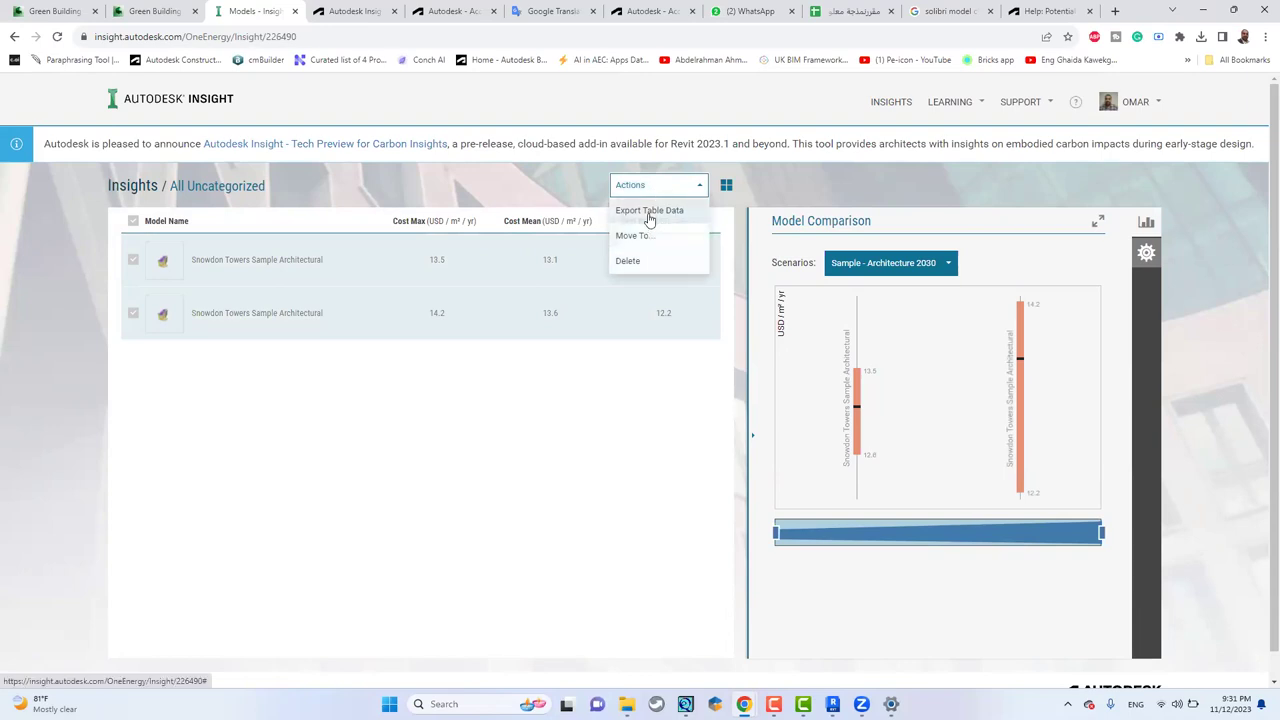
{"action": "left_click", "coordinate": [650, 213]}
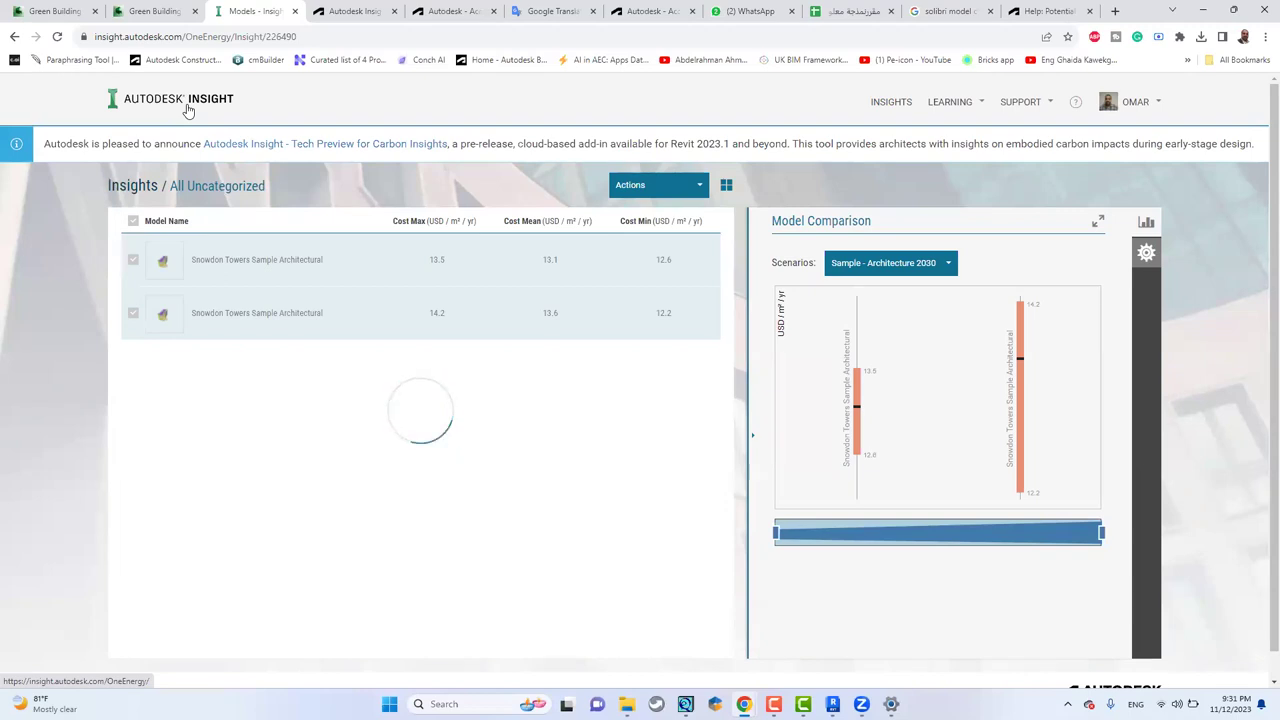
{"action": "left_click", "coordinate": [727, 186]}
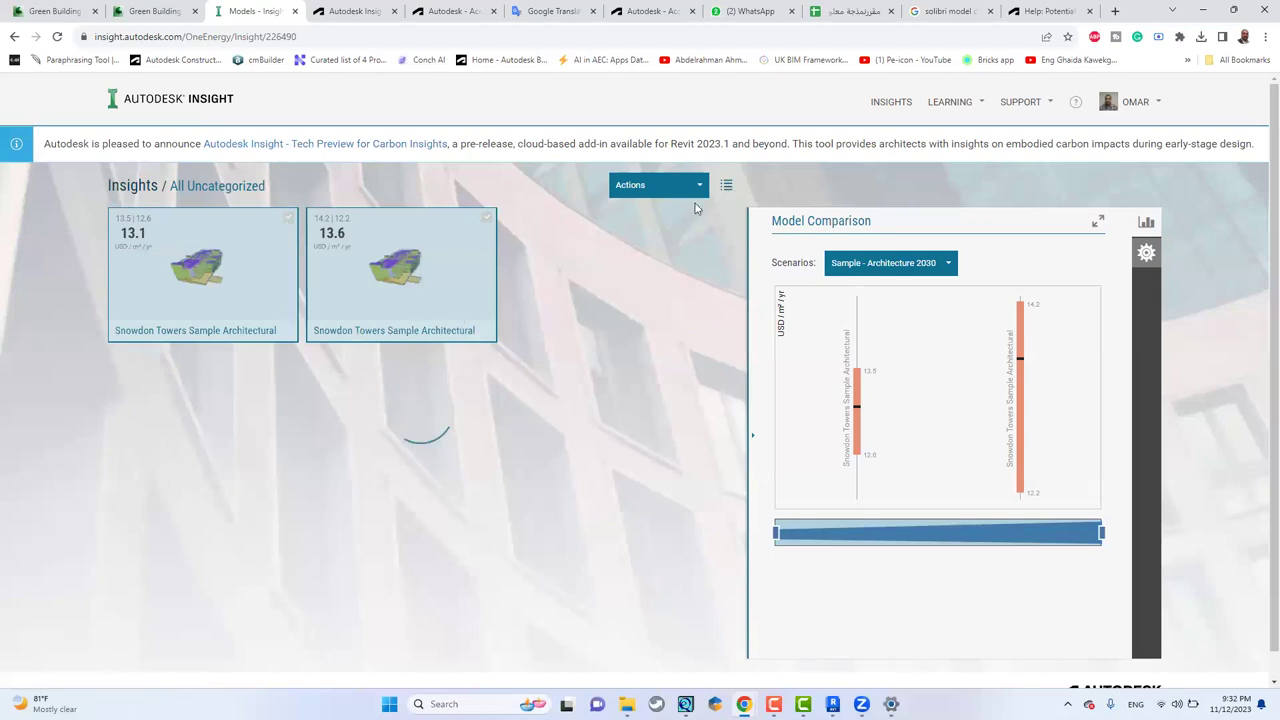
{"action": "left_click", "coordinate": [487, 238]}
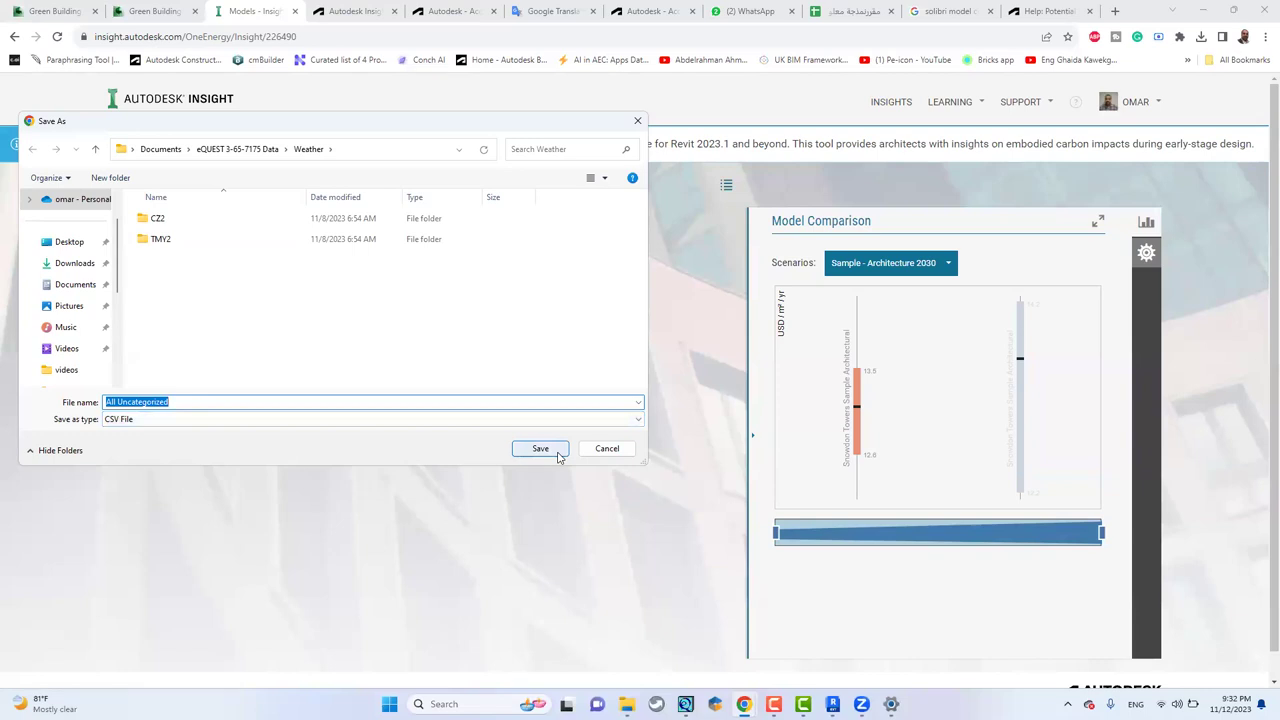
{"action": "left_click", "coordinate": [607, 448]}
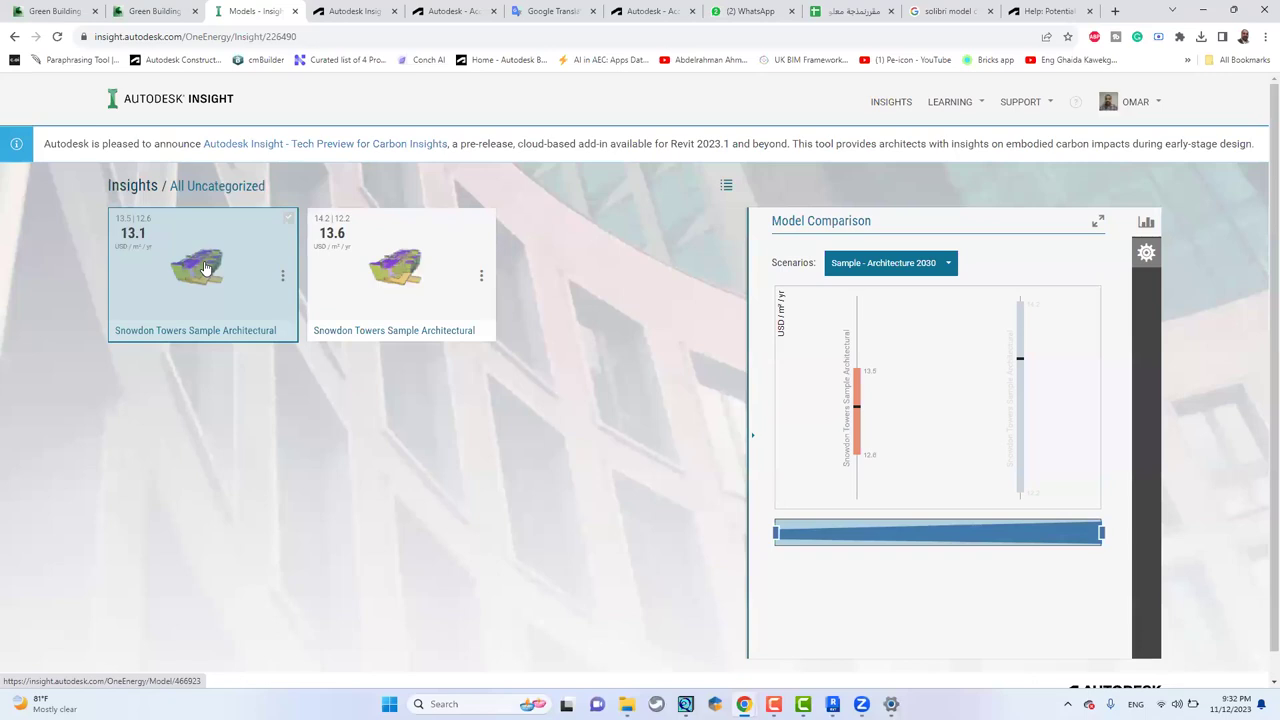
- Open the first Snowdon Towers model and review its building form, benchmark, orientation and window tiles and its scenarios list
{"action": "left_click", "coordinate": [265, 287]}
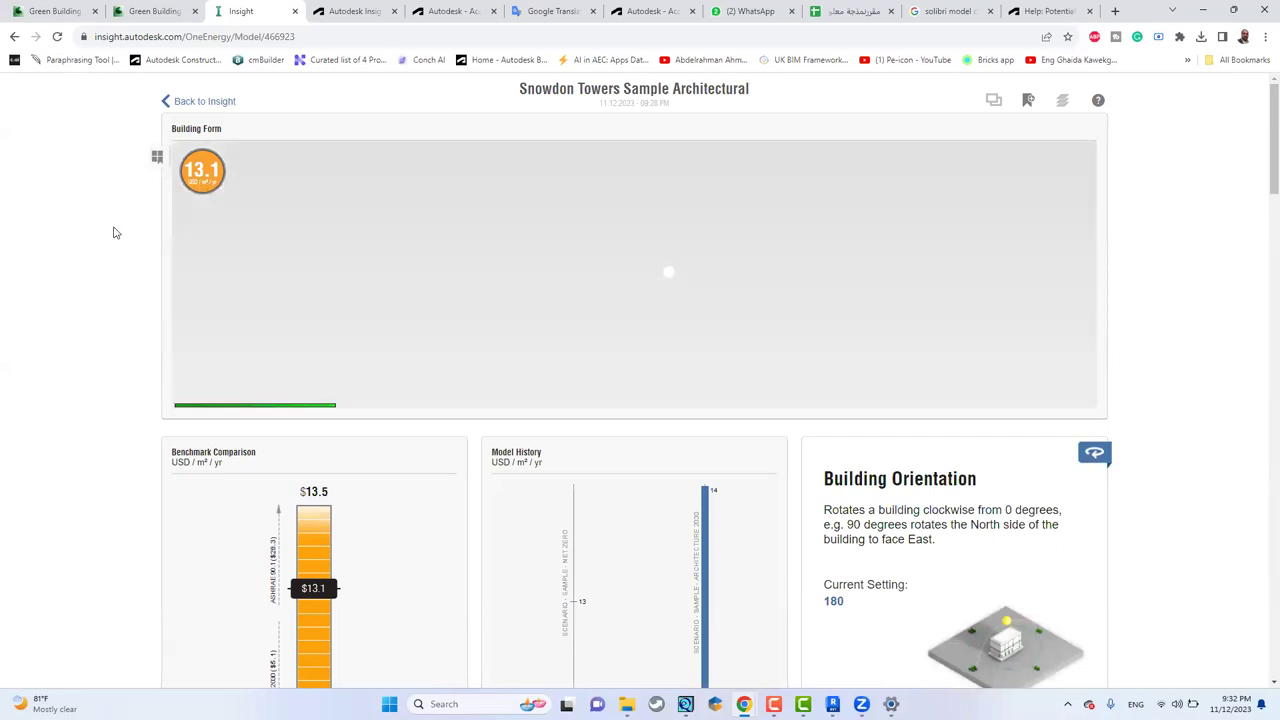
{"action": "scroll", "coordinate": [113, 232], "scroll_direction": "down", "scroll_amount": 3}
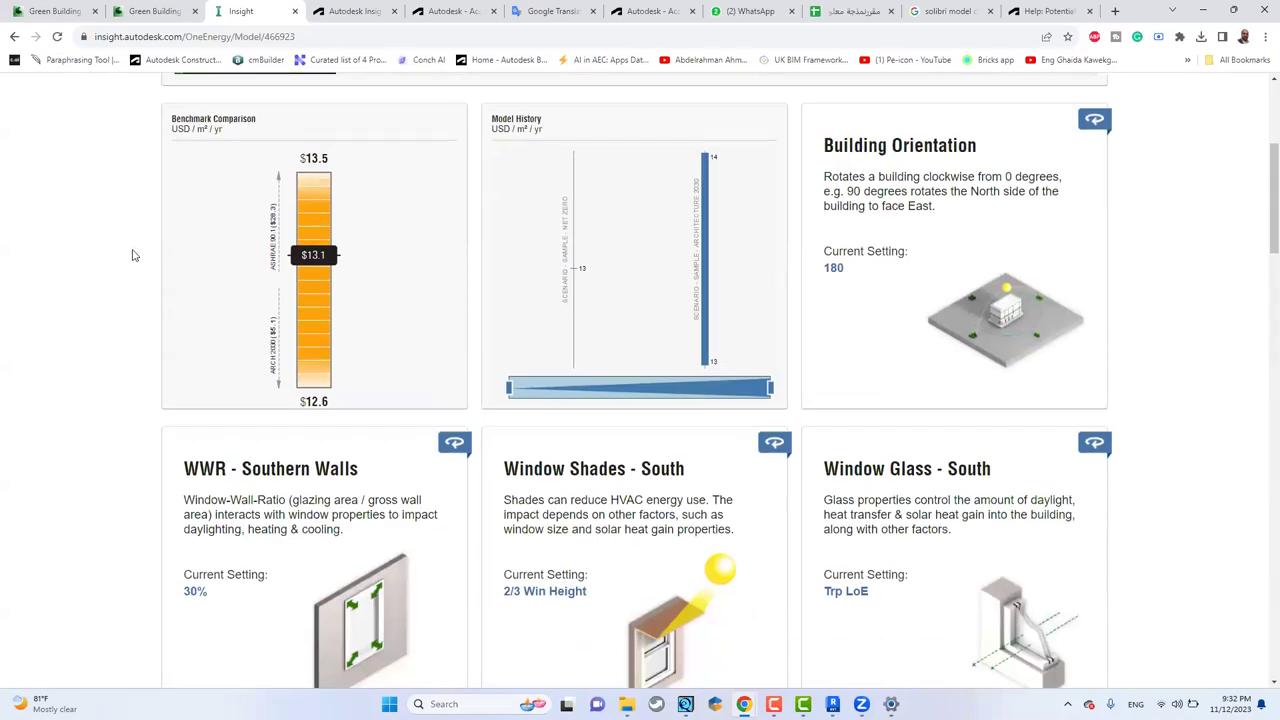
{"action": "scroll", "coordinate": [131, 255], "scroll_direction": "down", "scroll_amount": 3}
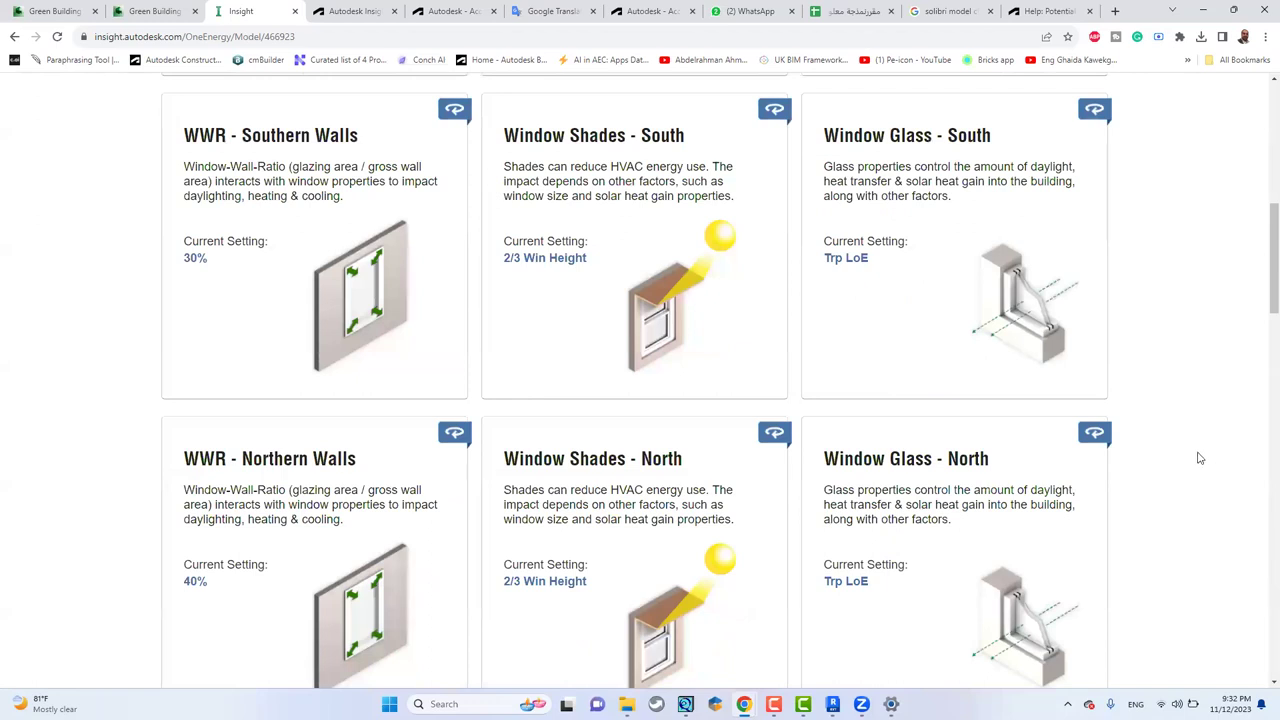
{"action": "scroll", "coordinate": [1200, 458], "scroll_direction": "up", "scroll_amount": 6}
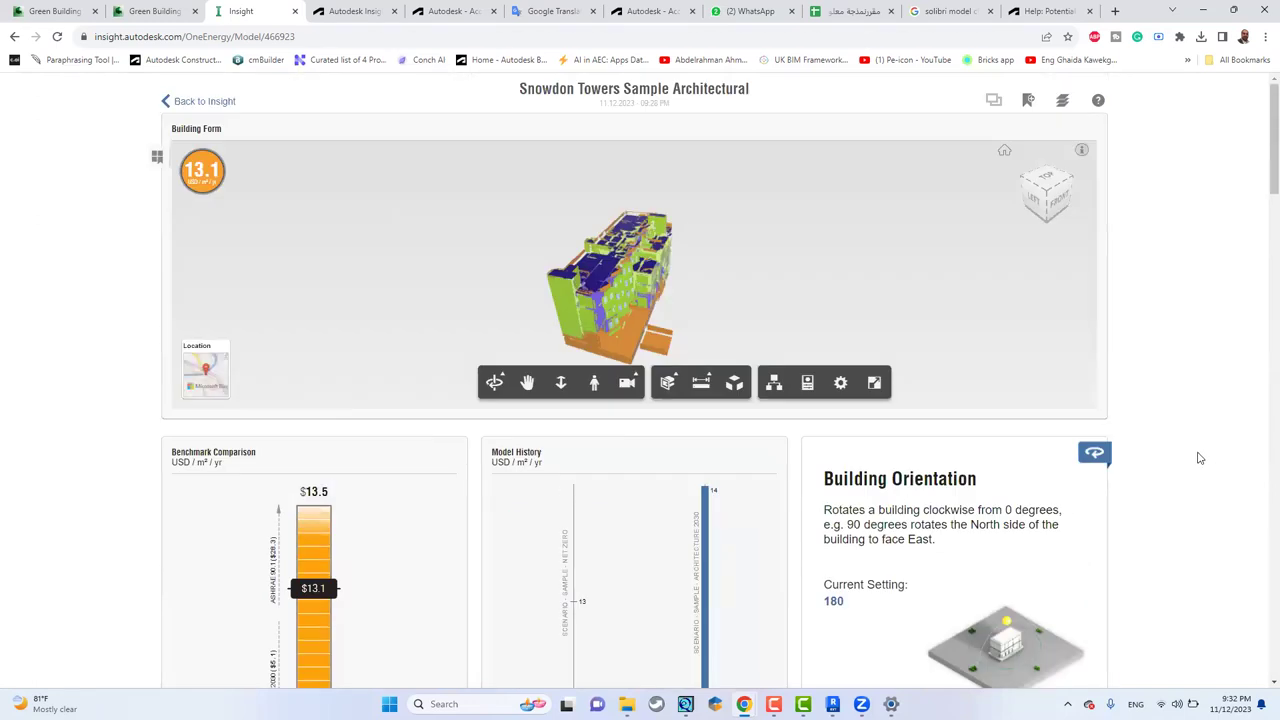
{"action": "left_click", "coordinate": [1029, 102]}
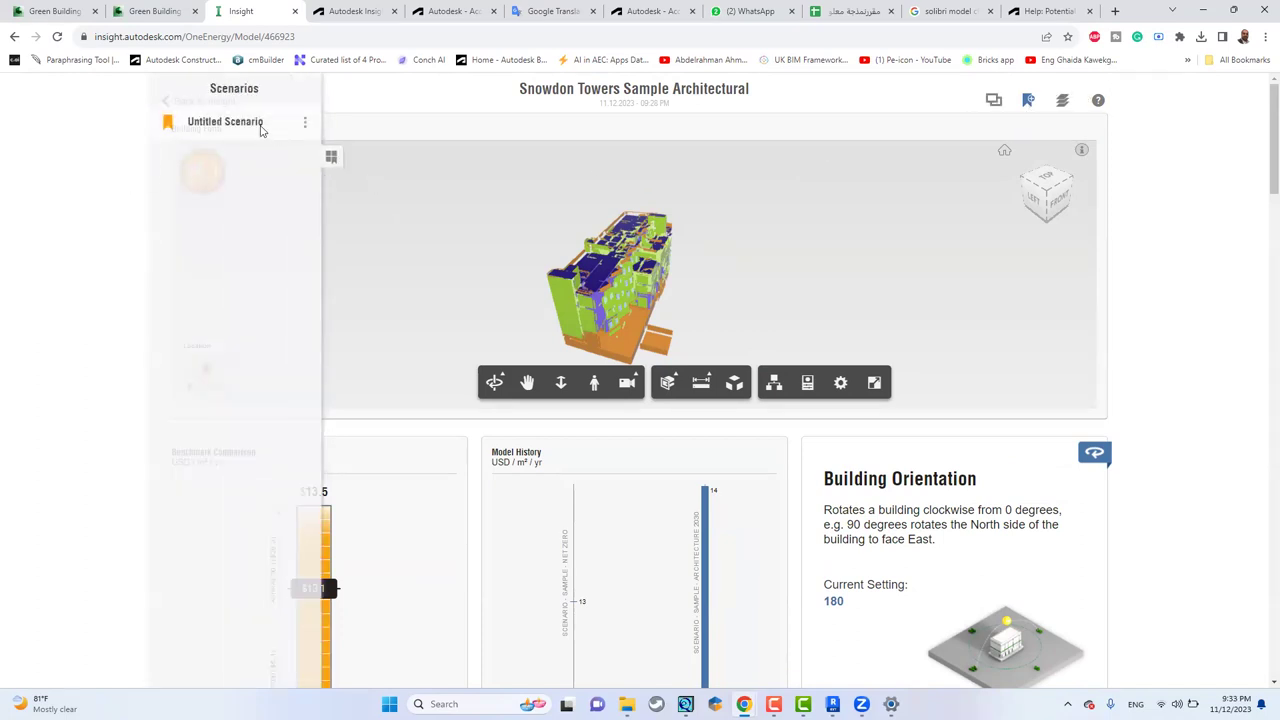
{"action": "left_click", "coordinate": [1191, 338]}
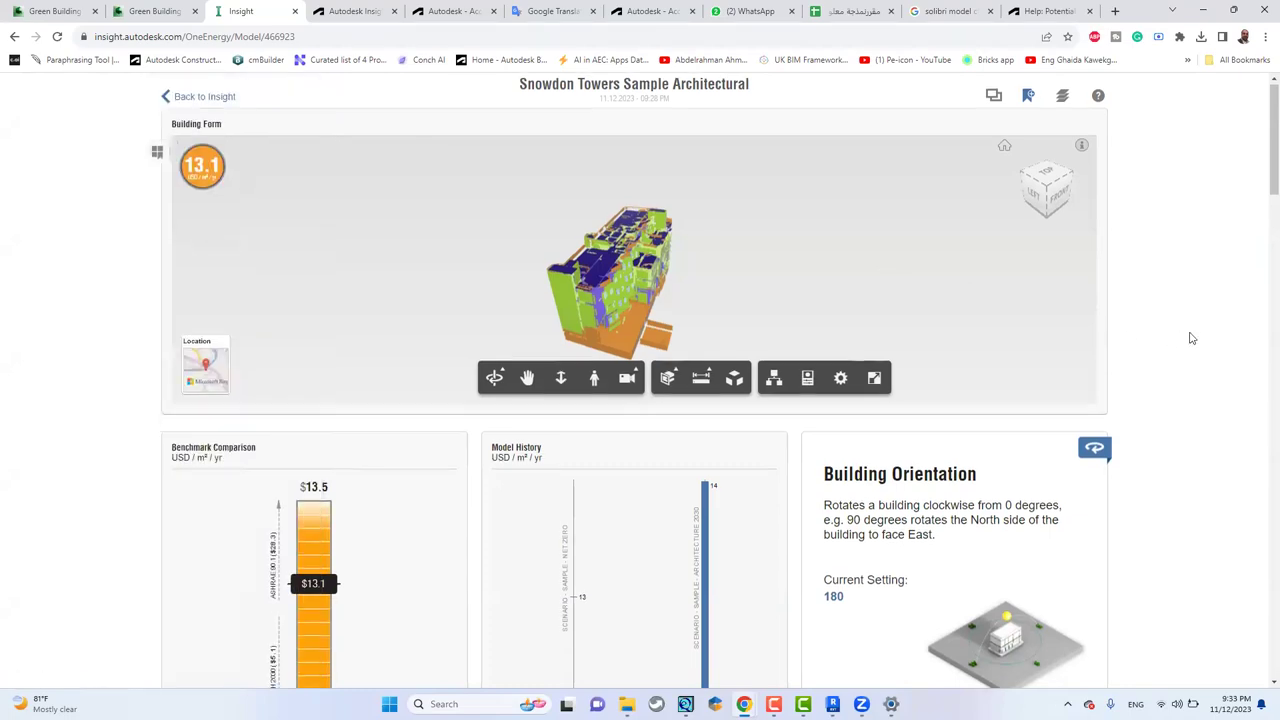
- Look through the model's remaining factor tiles and examine the cost effect of the Plug Load Efficiency options
{"action": "scroll", "coordinate": [1191, 338], "scroll_direction": "down", "scroll_amount": 14}
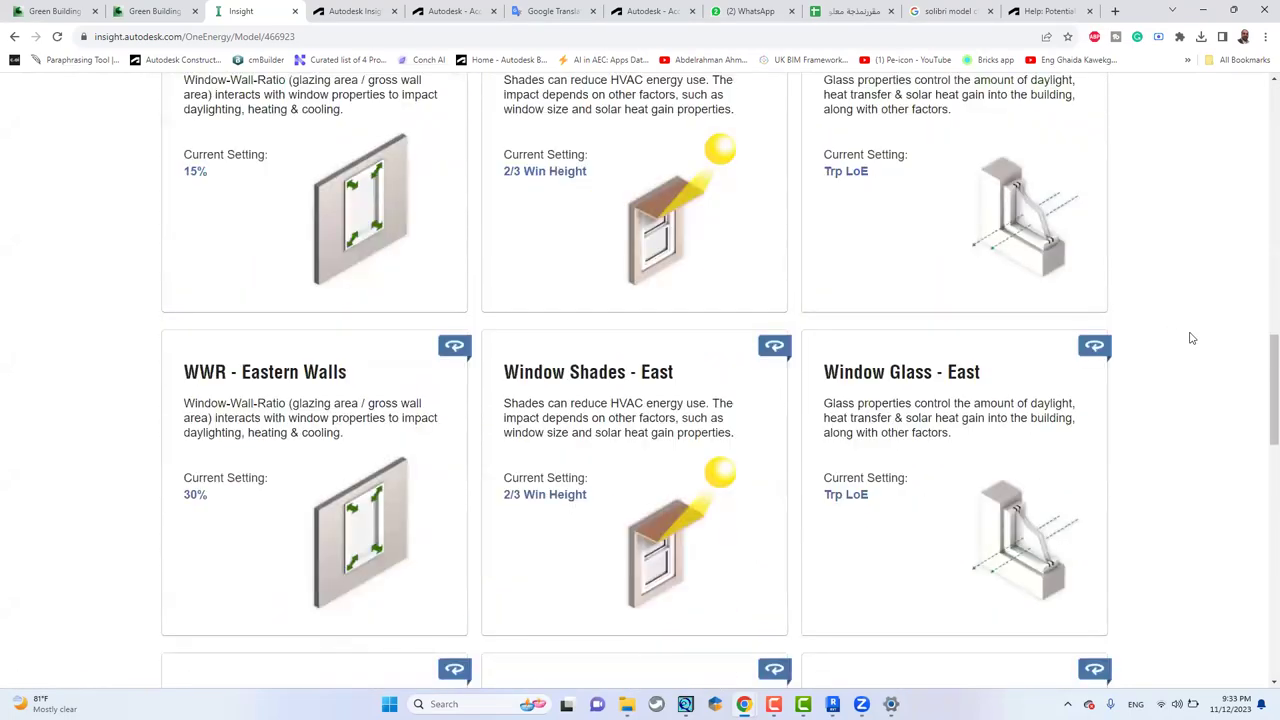
{"action": "scroll", "coordinate": [1191, 338], "scroll_direction": "down", "scroll_amount": 9}
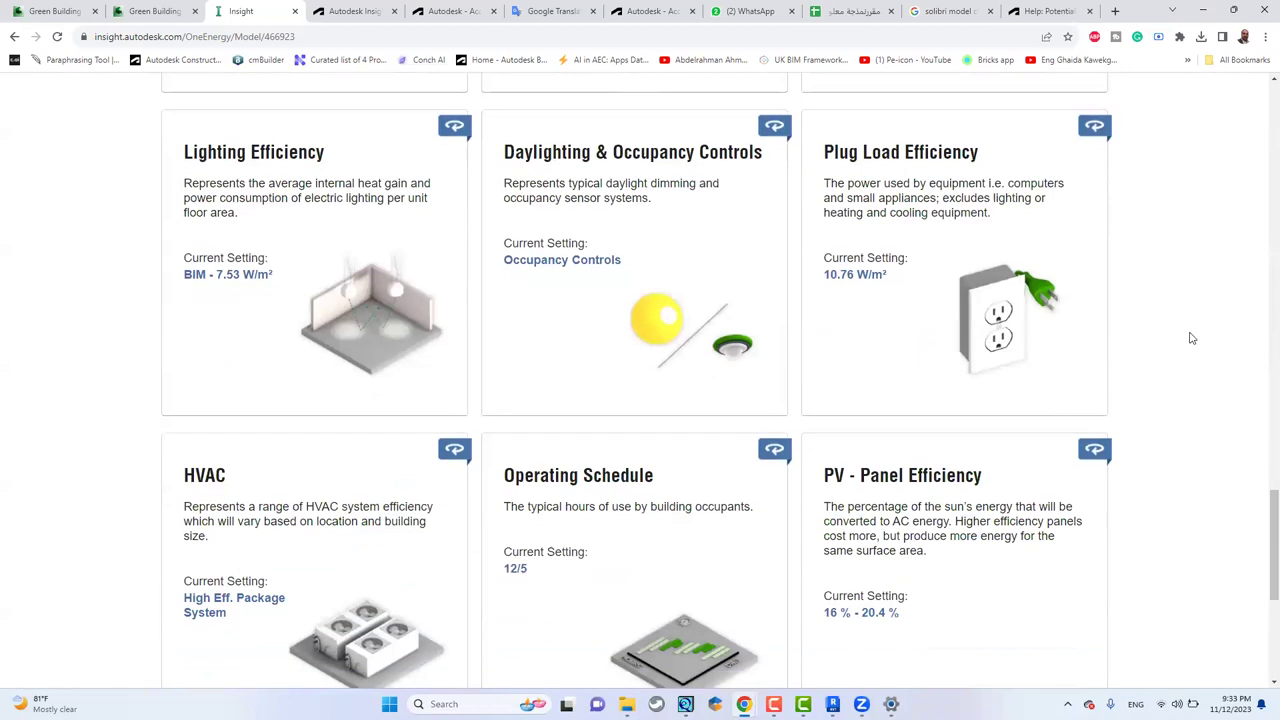
{"action": "scroll", "coordinate": [1191, 338], "scroll_direction": "down", "scroll_amount": 3}
{"action": "scroll", "coordinate": [1191, 338], "scroll_direction": "down", "scroll_amount": 2}
{"action": "scroll", "coordinate": [1191, 338], "scroll_direction": "up", "scroll_amount": 6}
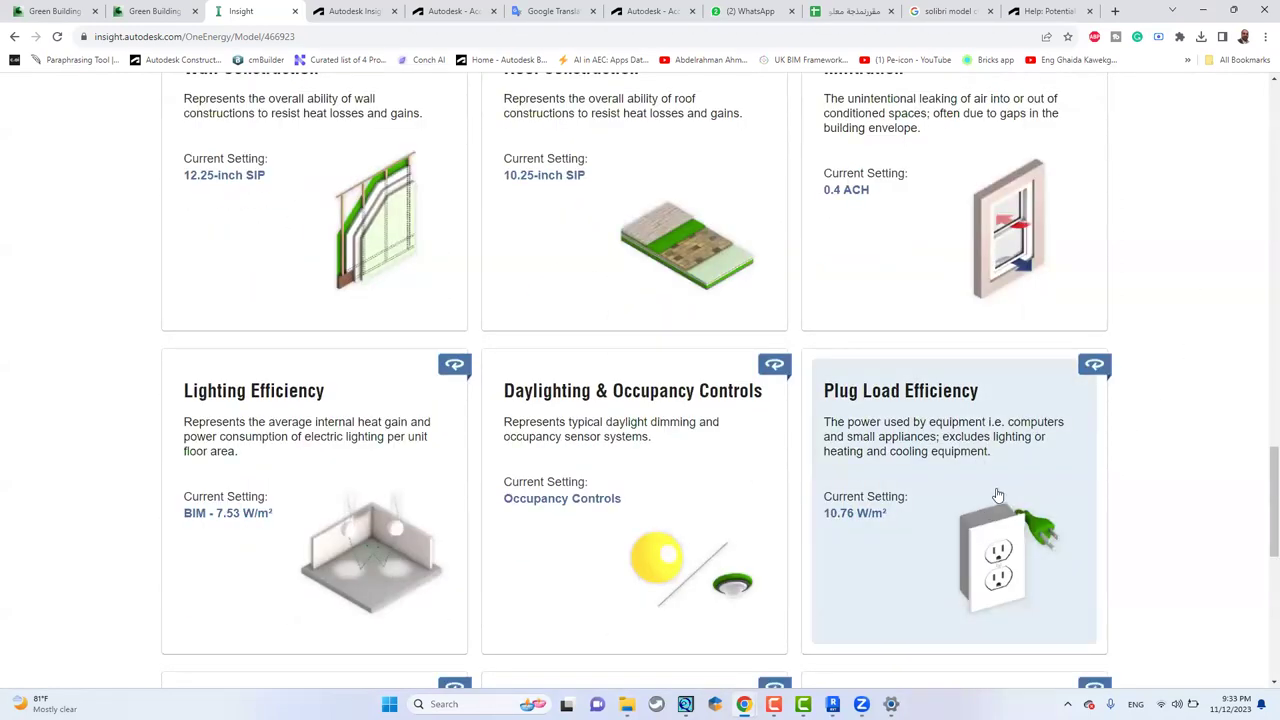
{"action": "left_click", "coordinate": [906, 439]}
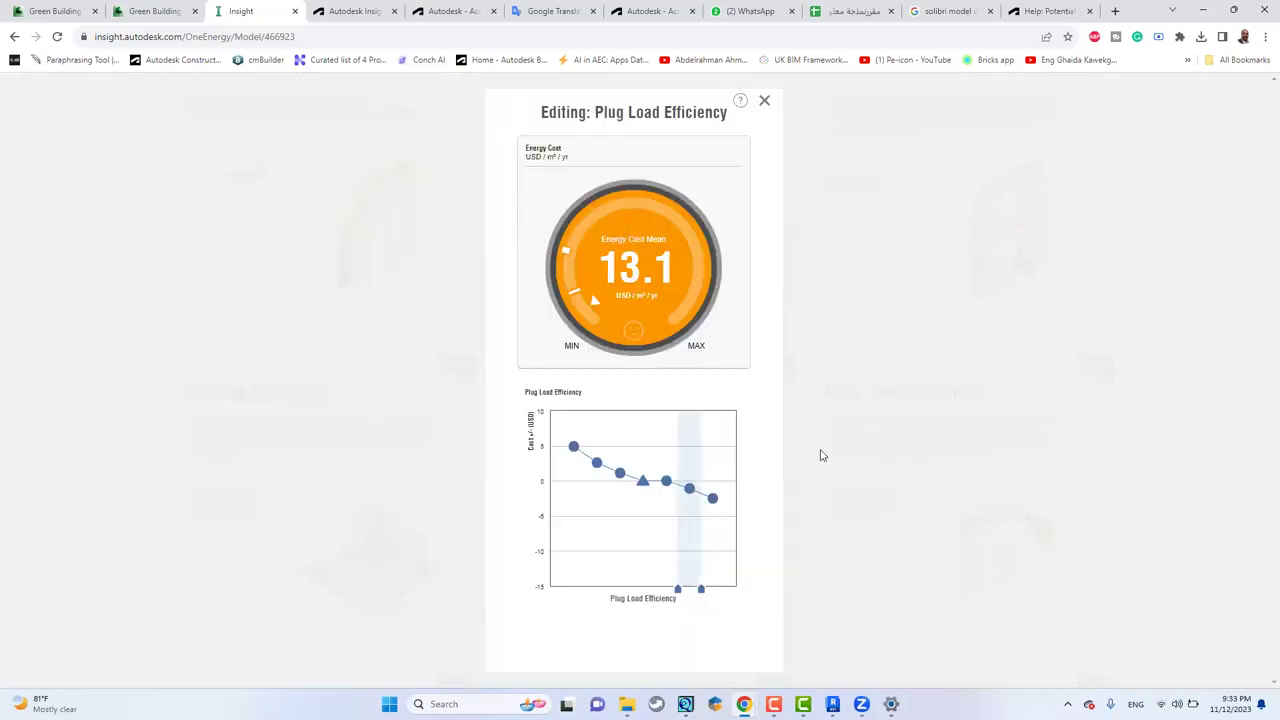
{"action": "mouse_move", "coordinate": [676, 592]}
{"action": "left_mouse_down"}
{"action": "mouse_move", "coordinate": [560, 582]}
{"action": "mouse_move", "coordinate": [678, 582]}
{"action": "left_mouse_up"}
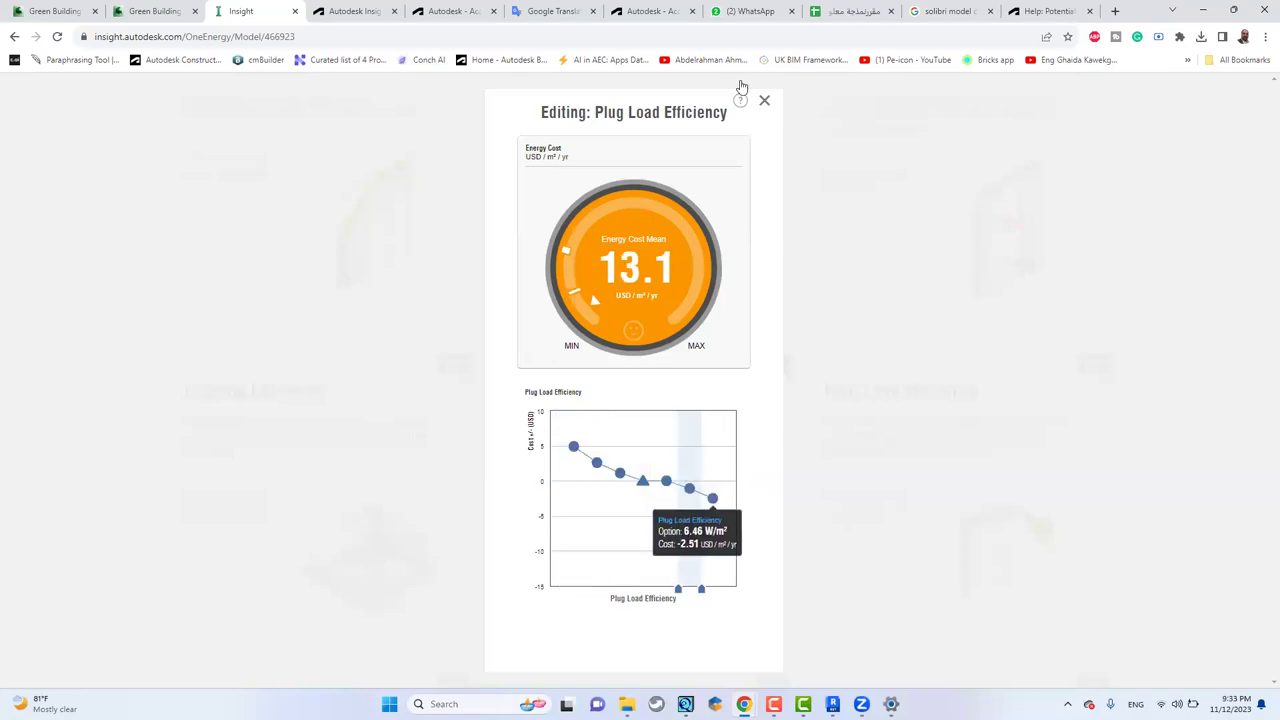
{"action": "left_click", "coordinate": [762, 104]}
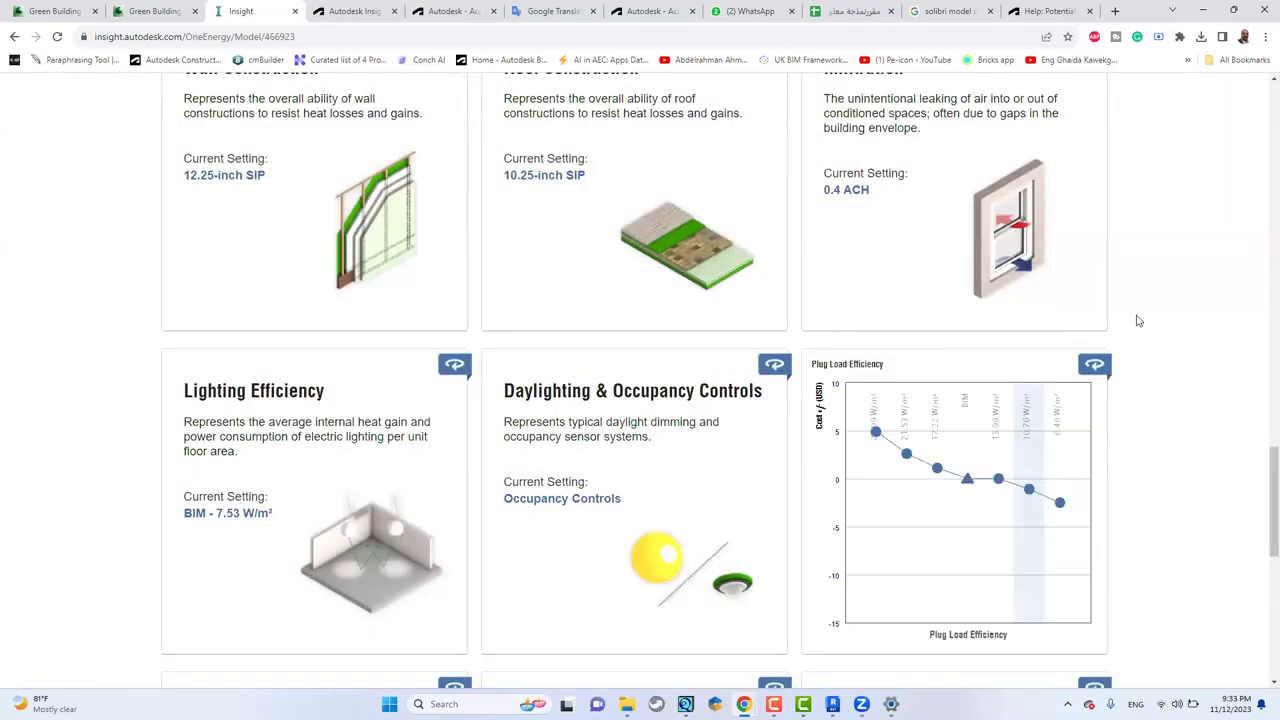
- Widen the Roof Construction range to cover the R38 and 10.25-inch SIP options
{"action": "scroll", "coordinate": [1135, 320], "scroll_direction": "up", "scroll_amount": 3}
{"action": "left_click", "coordinate": [718, 376]}
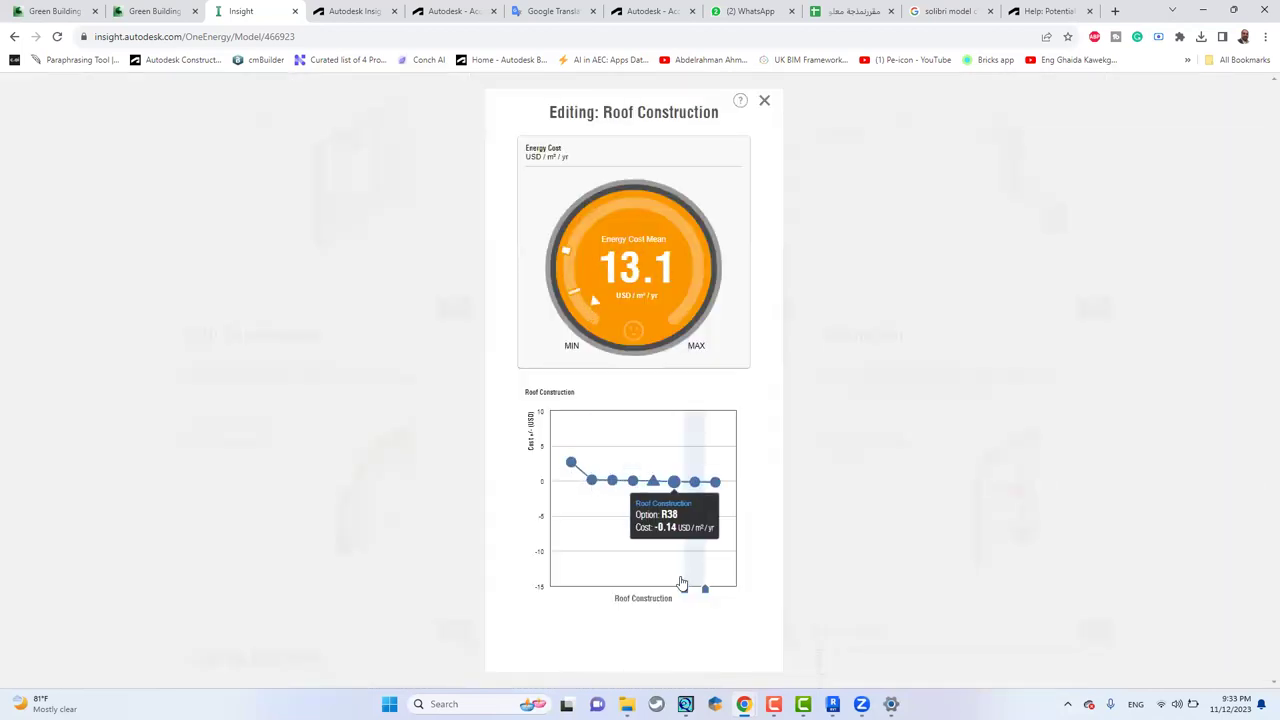
{"action": "left_click_drag", "start_coordinate": [684, 590], "coordinate": [549, 553]}
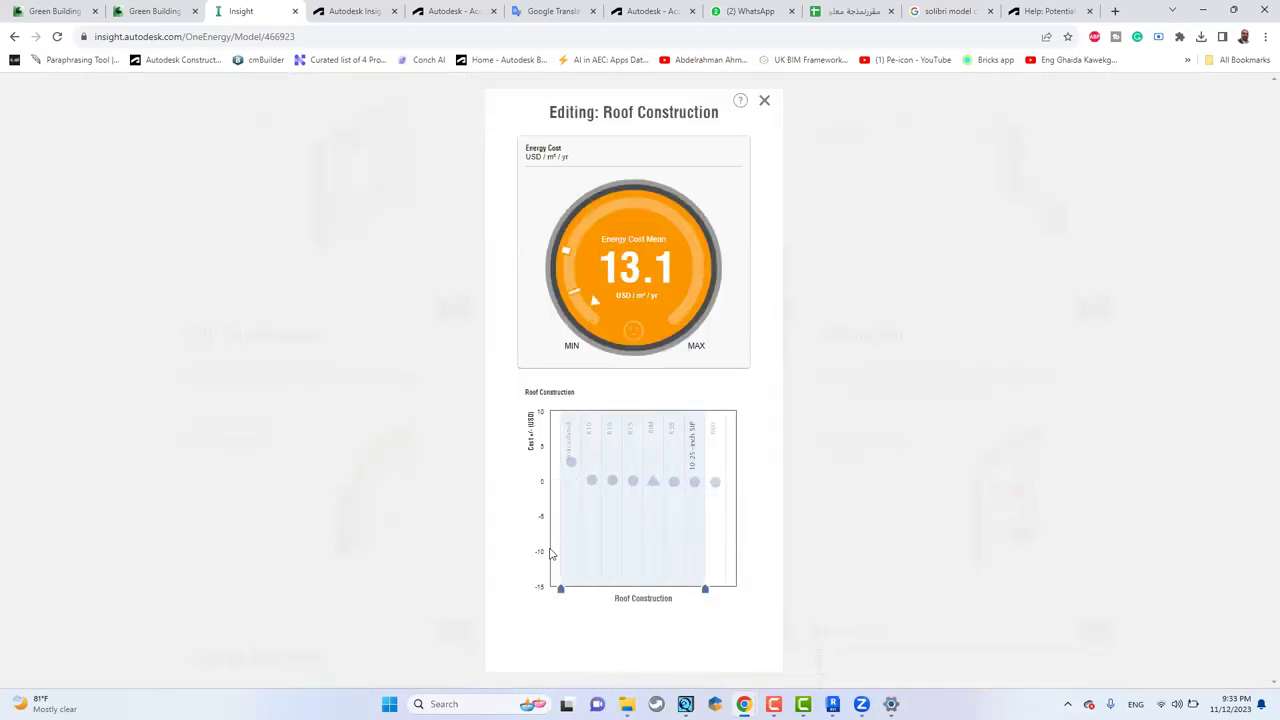
{"action": "left_click", "coordinate": [671, 581]}
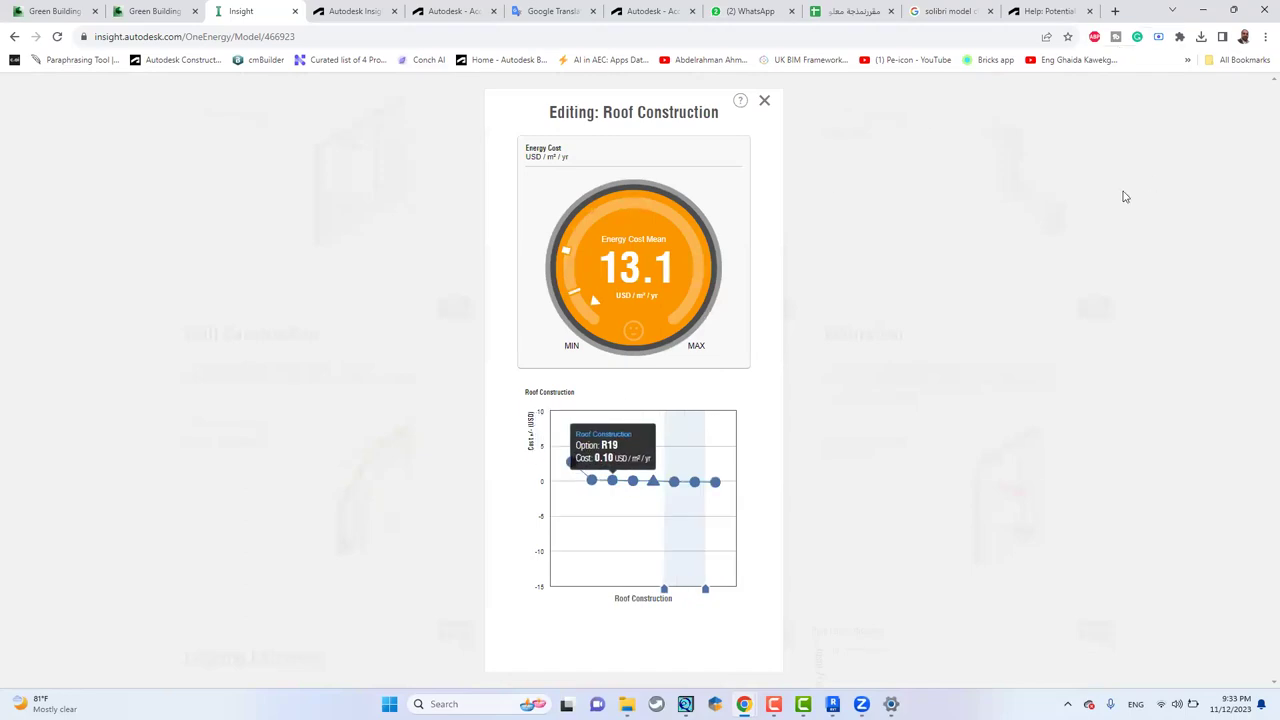
{"action": "left_click", "coordinate": [765, 104]}
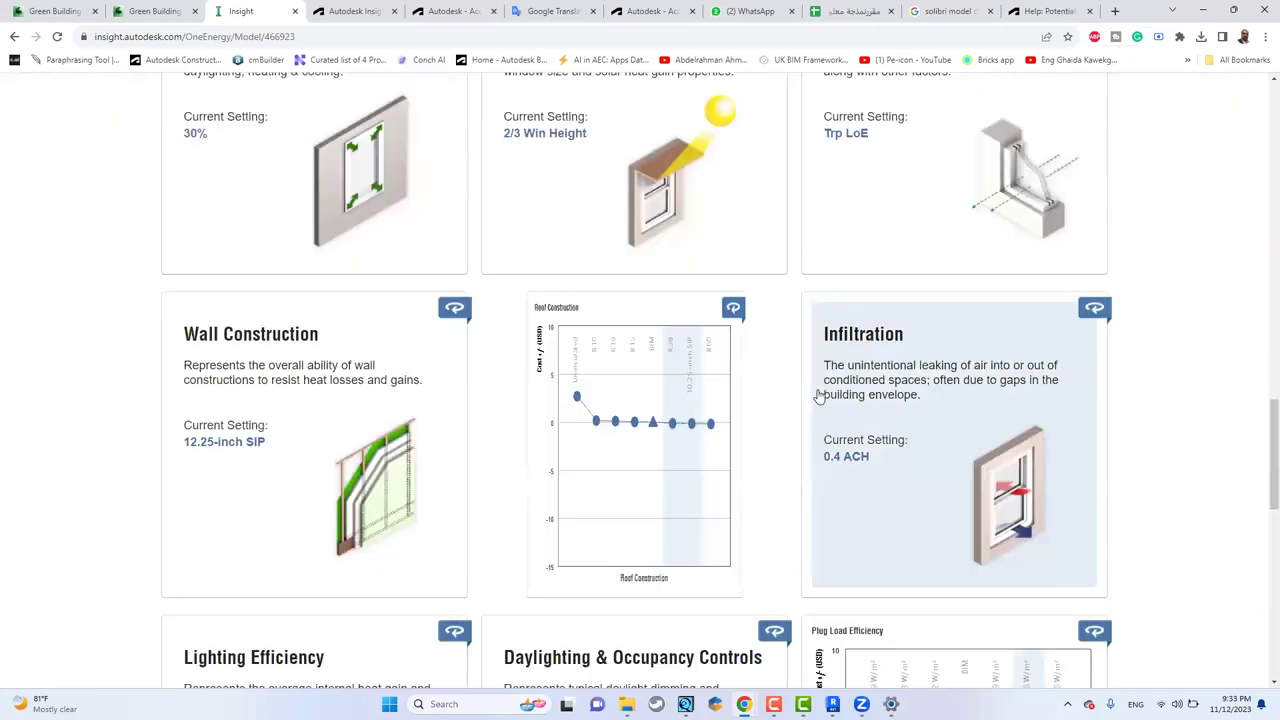
- Examine the cost charts for Window Shades - East and WWR - Eastern Walls, and return to the western wall tiles
{"action": "scroll", "coordinate": [817, 391], "scroll_direction": "up", "scroll_amount": 5}
{"action": "left_click", "coordinate": [630, 444]}
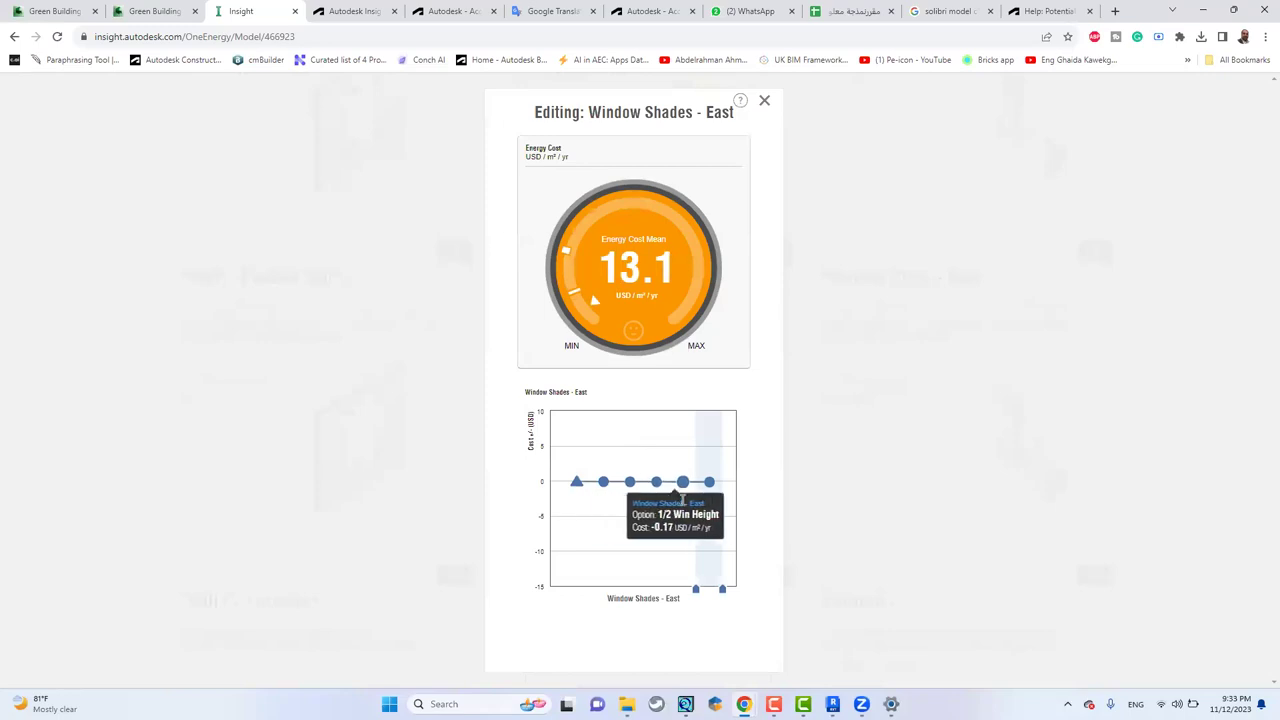
{"action": "left_click", "coordinate": [953, 346]}
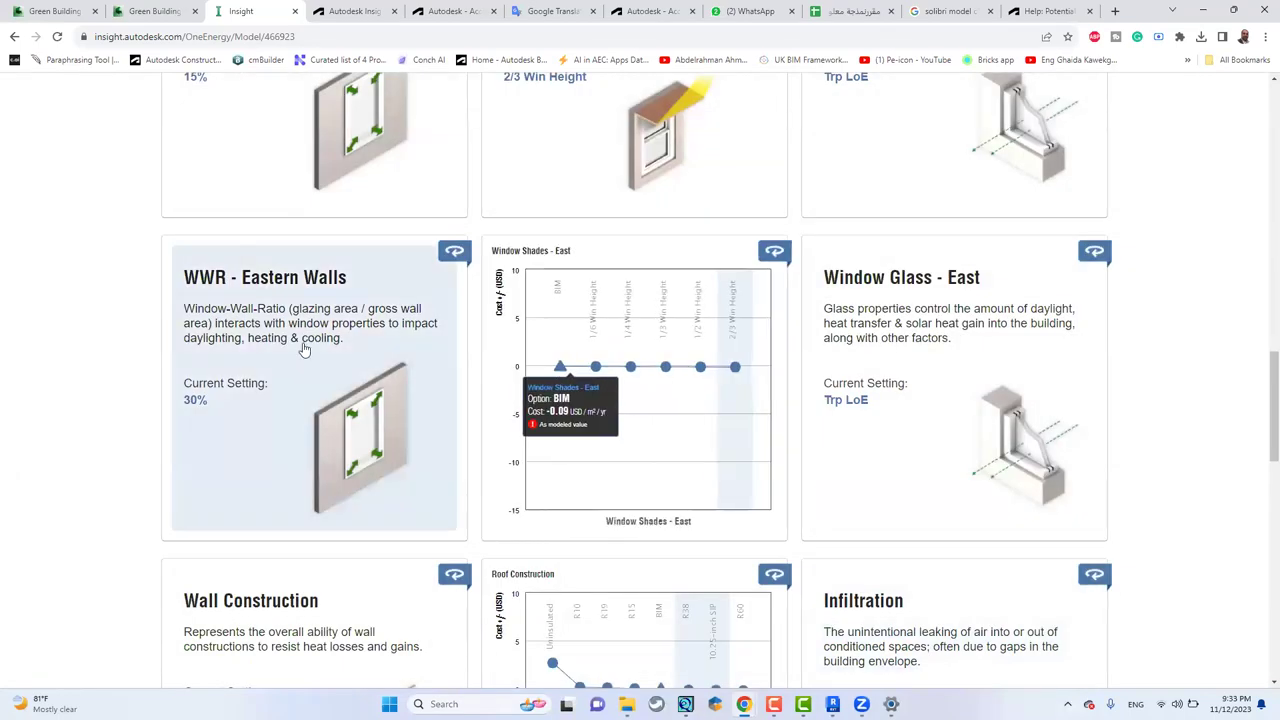
{"action": "left_click", "coordinate": [250, 342]}
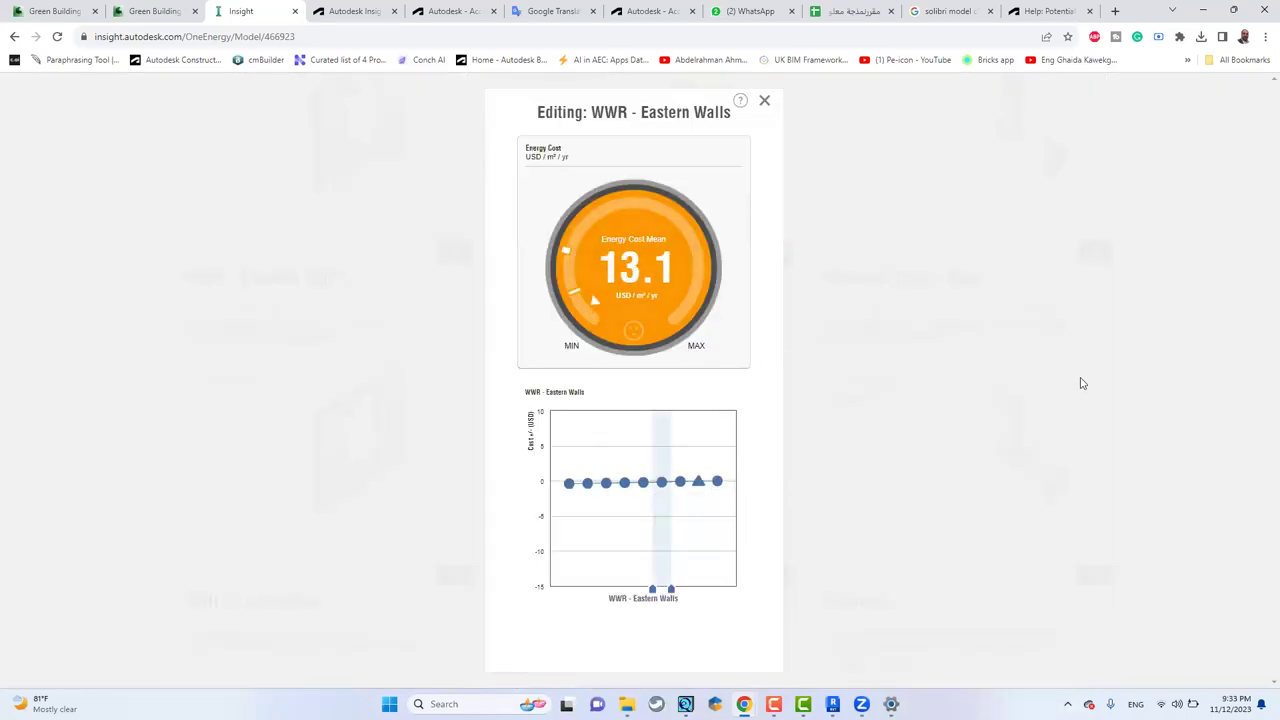
{"action": "left_click", "coordinate": [1080, 383]}
{"action": "scroll", "coordinate": [1205, 472], "scroll_direction": "up", "scroll_amount": 4}
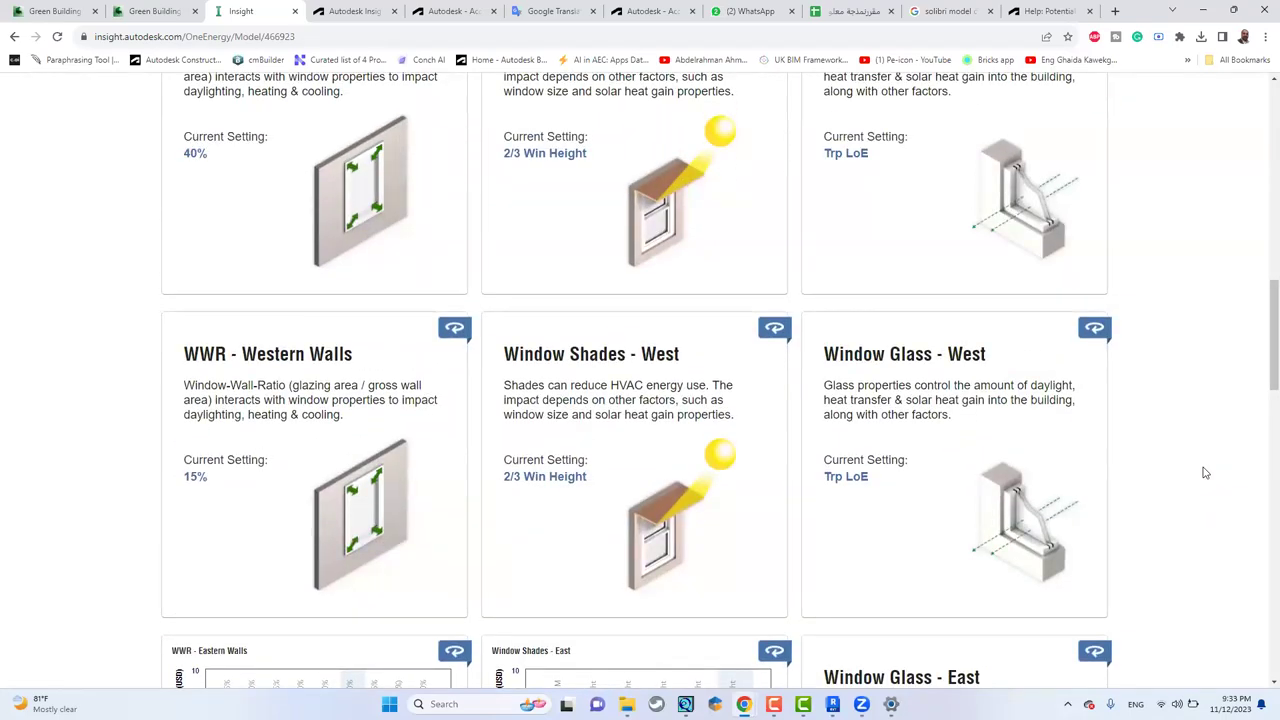
- Examine the cost charts for WWR - Western Walls and Window Glass - North
{"action": "scroll", "coordinate": [1205, 472], "scroll_direction": "up", "scroll_amount": 2}
{"action": "scroll", "coordinate": [330, 476], "scroll_direction": "down", "scroll_amount": 1}
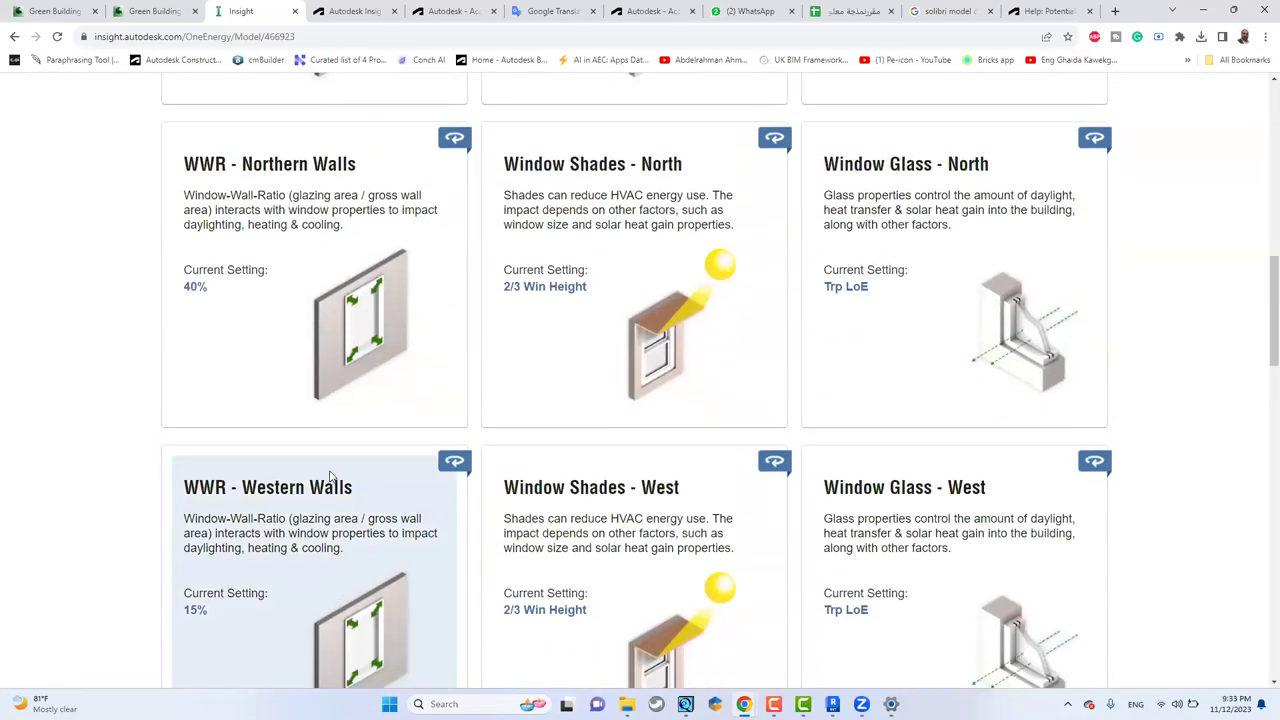
{"action": "left_click", "coordinate": [330, 476]}
{"action": "left_click", "coordinate": [1011, 437]}
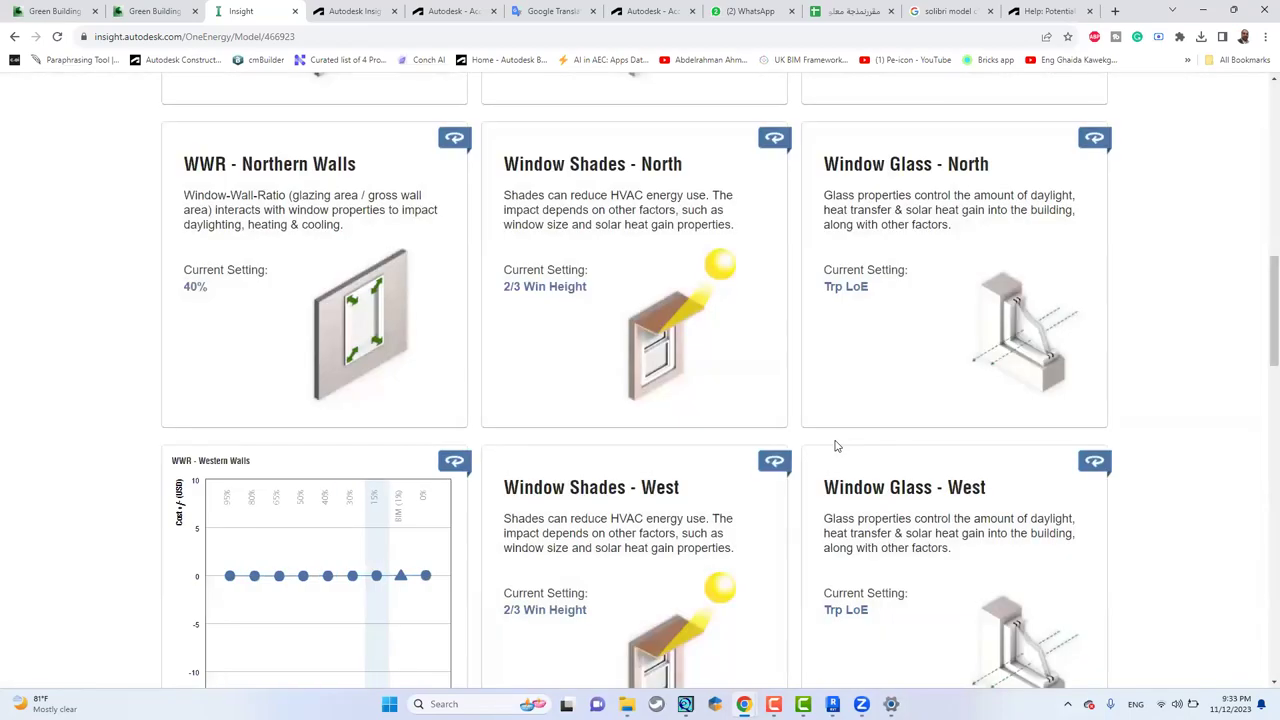
{"action": "left_click", "coordinate": [947, 313]}
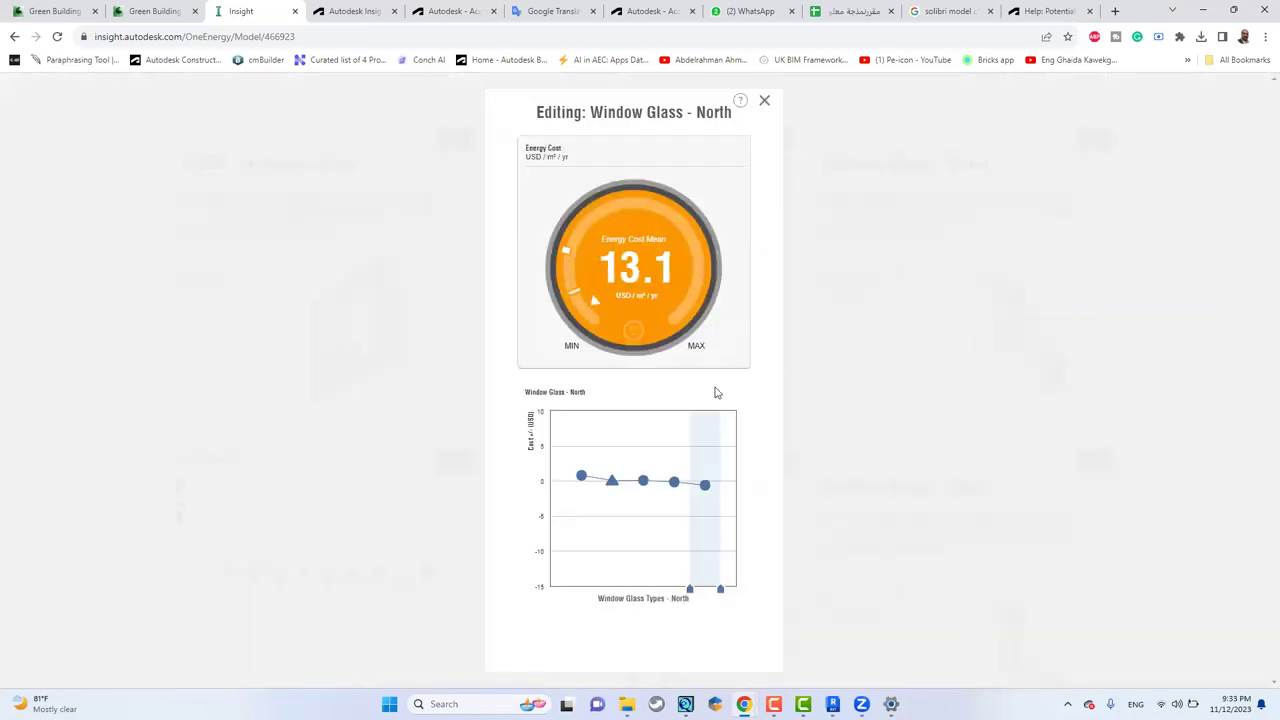
{"action": "left_click", "coordinate": [1083, 431]}
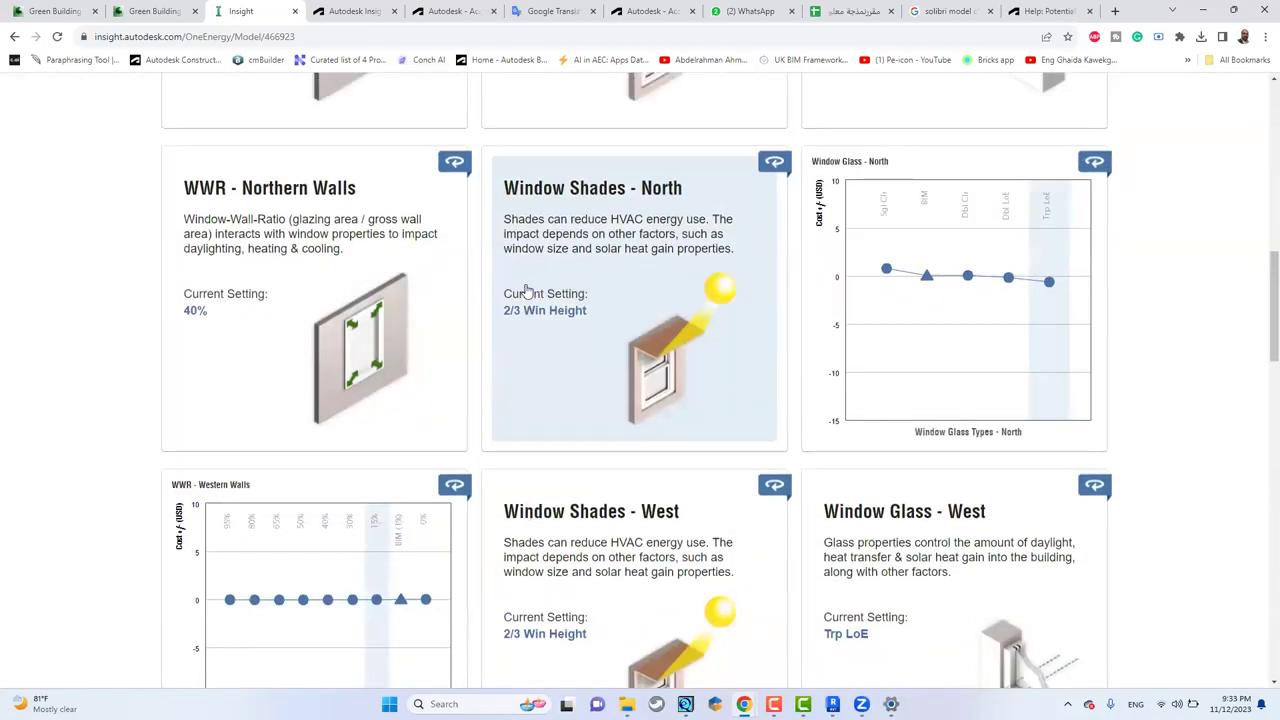
- Return to the Insights model list, open the second Snowdon Towers model and look through its benchmark, history and window tiles
{"action": "scroll", "coordinate": [508, 289], "scroll_direction": "up", "scroll_amount": 5}
{"action": "scroll", "coordinate": [665, 414], "scroll_direction": "up", "scroll_amount": 2}
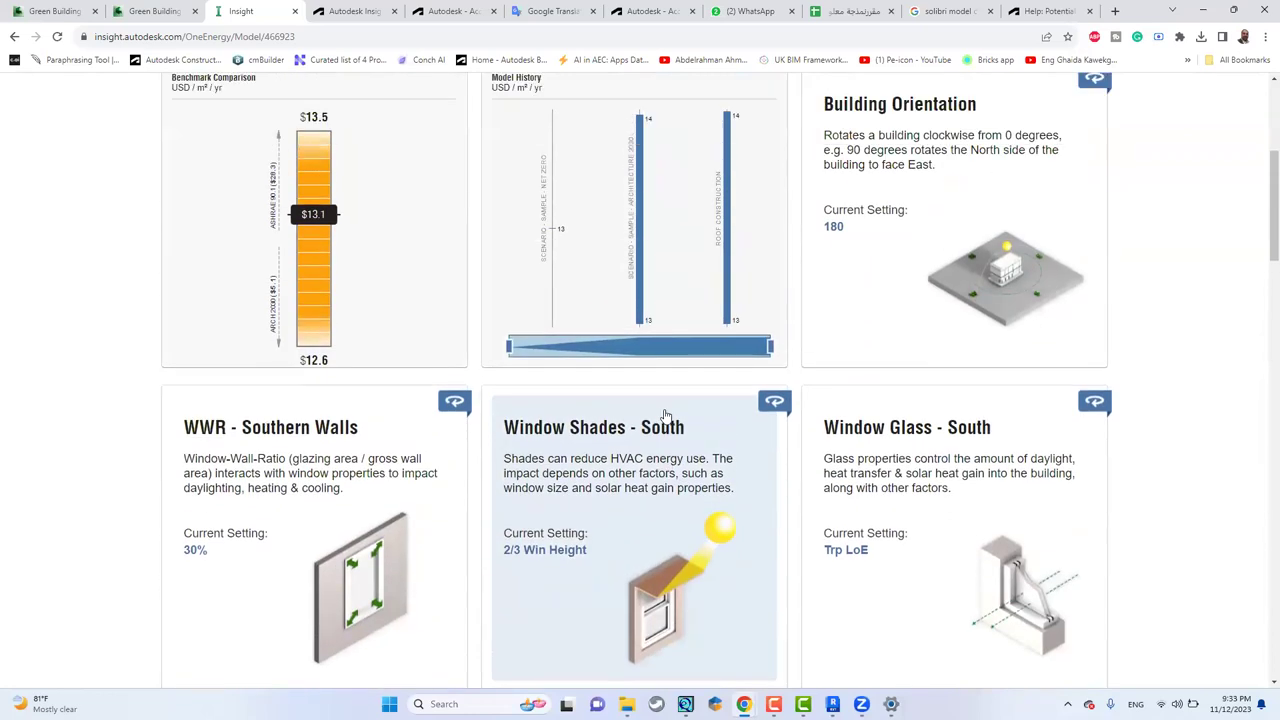
{"action": "scroll", "coordinate": [1175, 338], "scroll_direction": "up", "scroll_amount": 3}
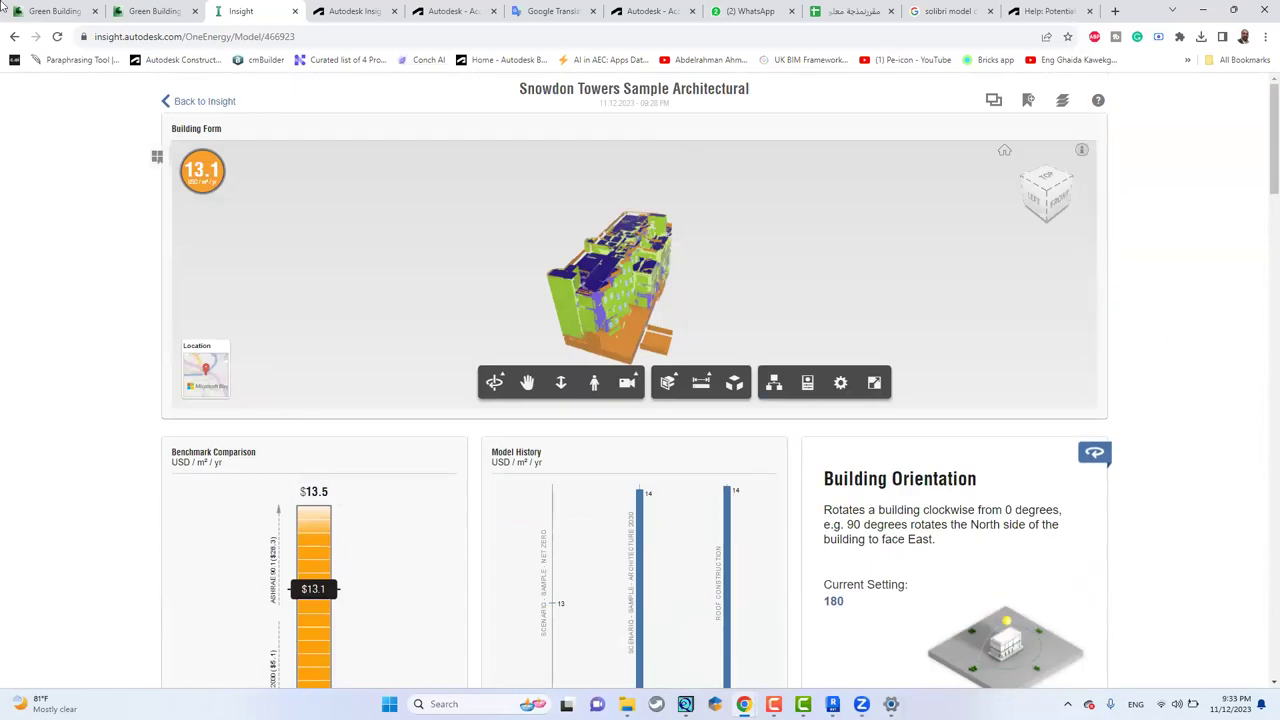
{"action": "left_click", "coordinate": [15, 37]}
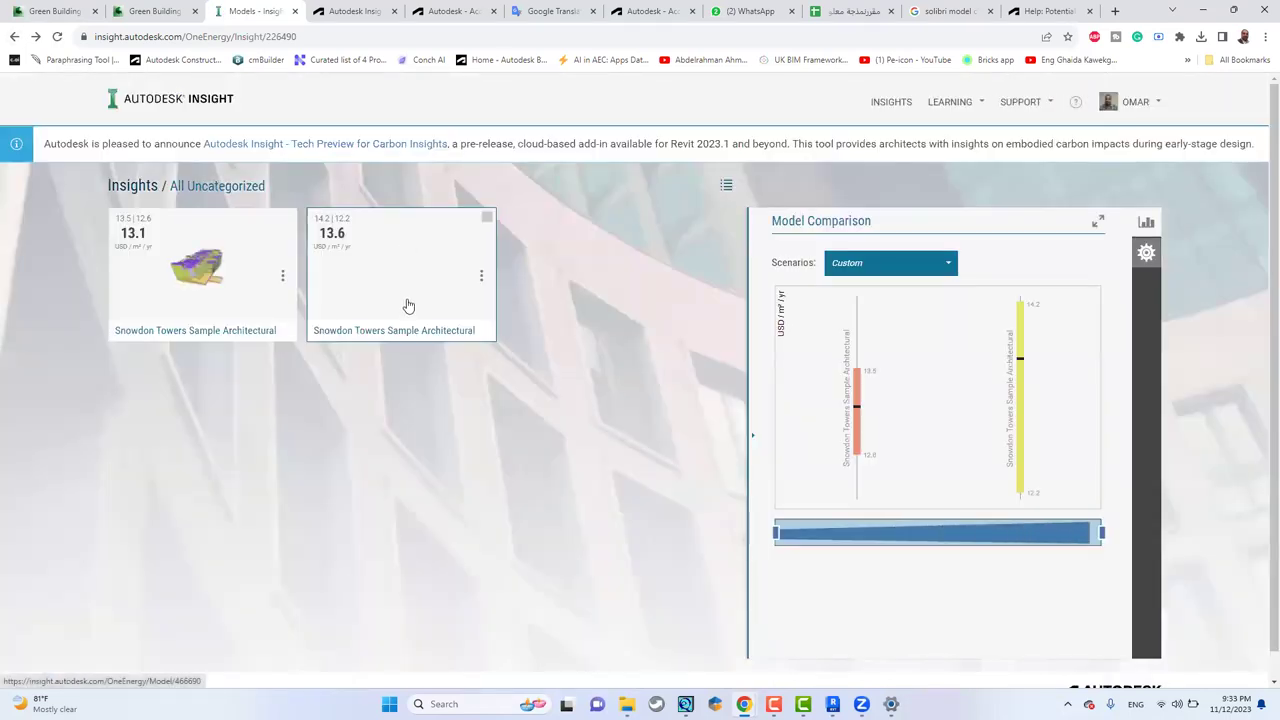
{"action": "left_click", "coordinate": [430, 245]}
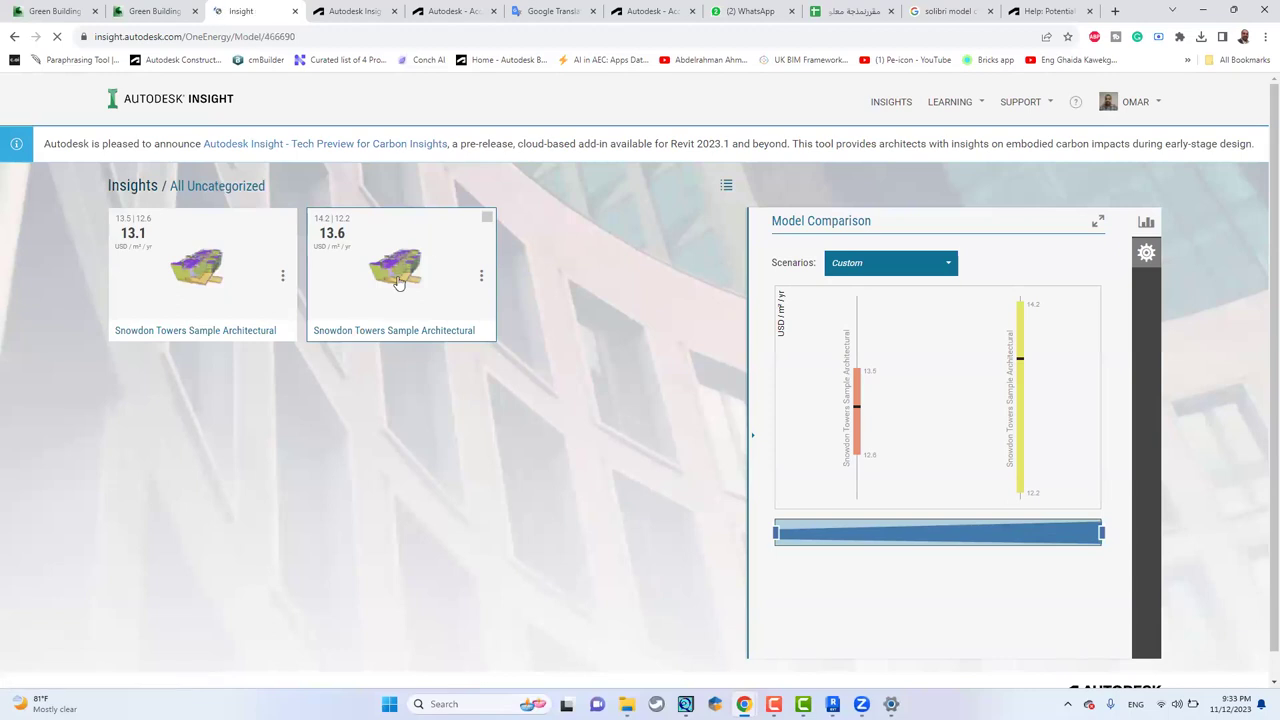
{"action": "scroll", "coordinate": [1184, 431], "scroll_direction": "down", "scroll_amount": 2}
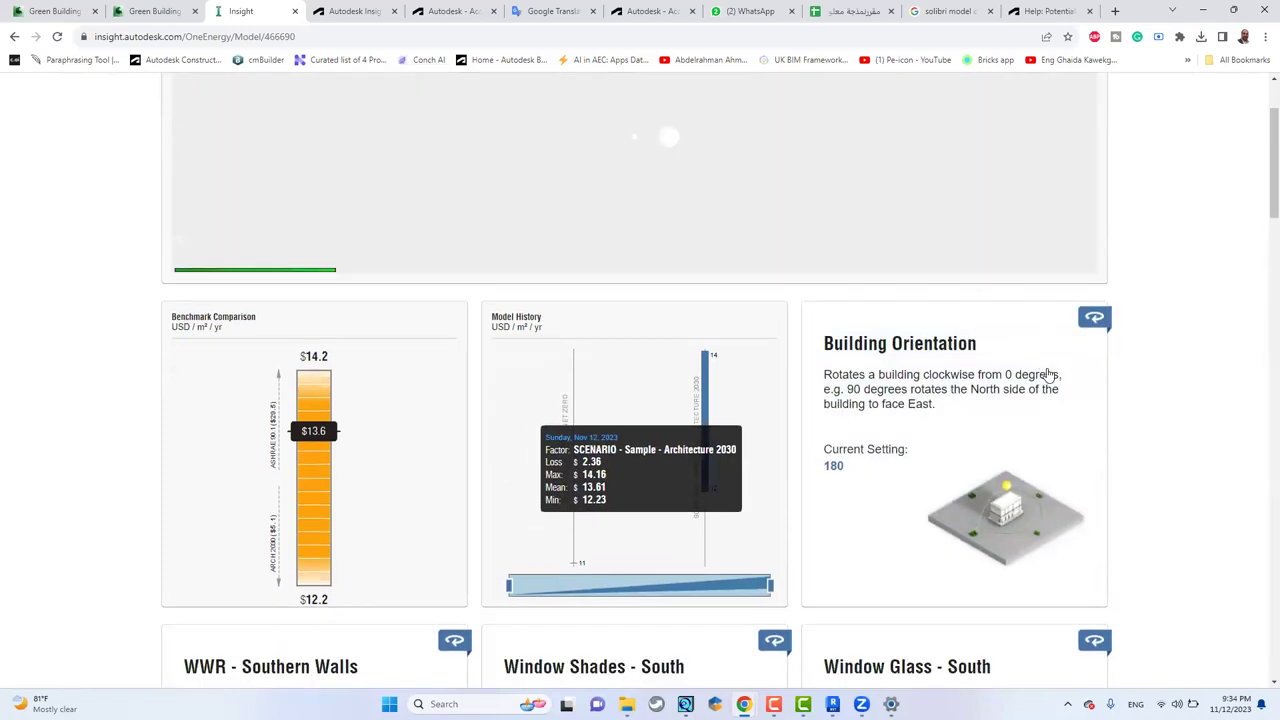
{"action": "scroll", "coordinate": [1060, 372], "scroll_direction": "down", "scroll_amount": 6}
{"action": "scroll", "coordinate": [1060, 372], "scroll_direction": "up", "scroll_amount": 3}
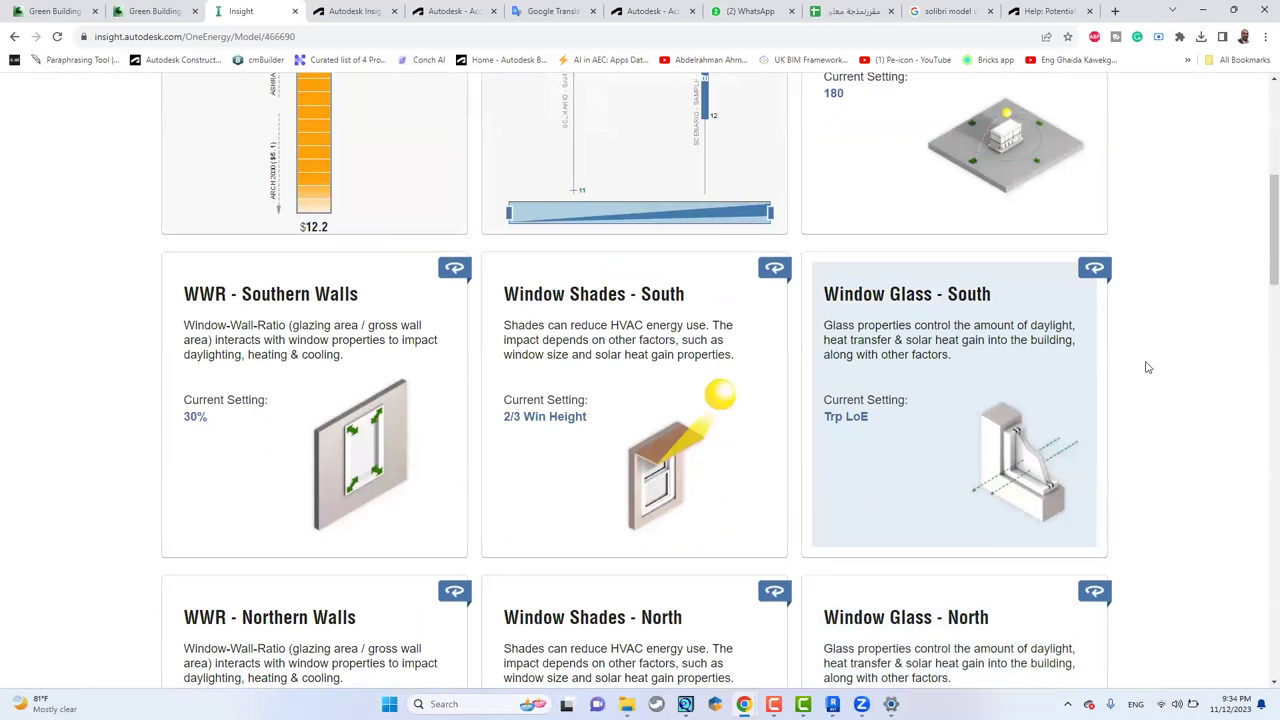
- Examine the second model's cost charts for Window Glass - South and Building Orientation, including the 225-degree option
{"action": "left_click", "coordinate": [1140, 366]}
{"action": "left_click", "coordinate": [1097, 284]}
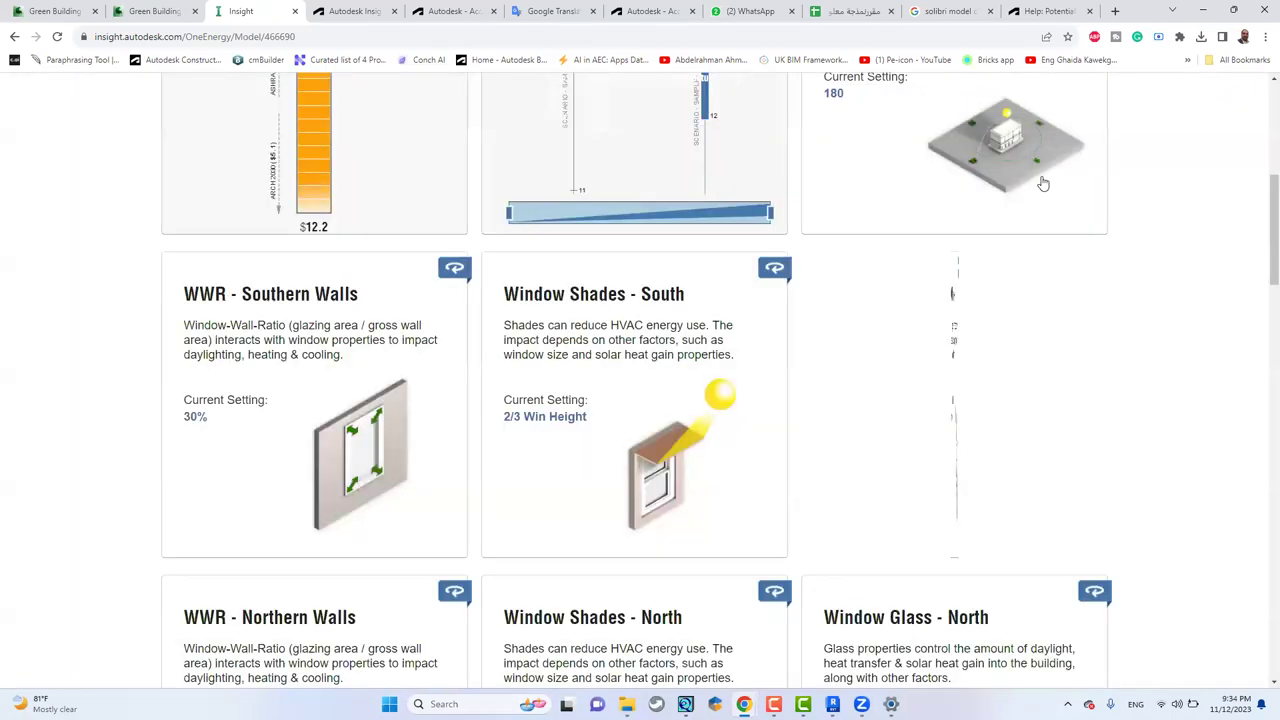
{"action": "left_click", "coordinate": [1086, 177]}
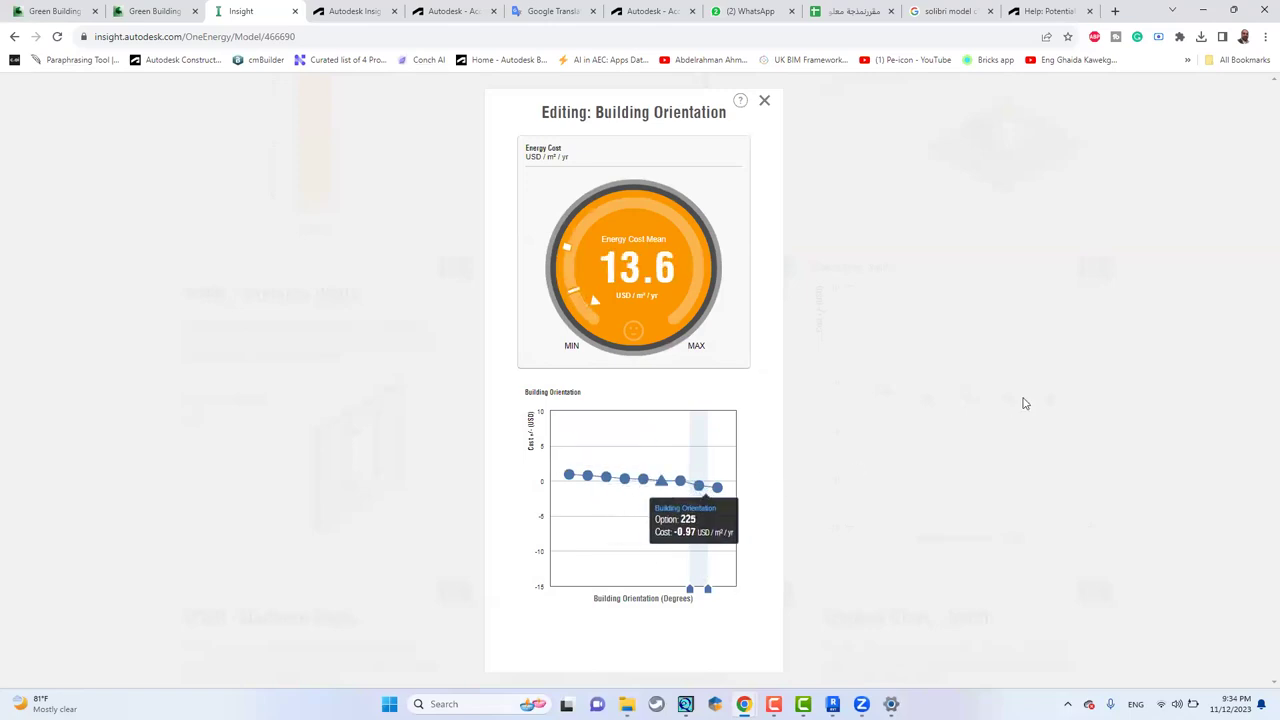
{"action": "left_click", "coordinate": [1120, 403]}
- Narrow the second model's Wall Construction range to only the BIM option and return to the building form overview
{"action": "scroll", "coordinate": [1120, 403], "scroll_direction": "down", "scroll_amount": 10}
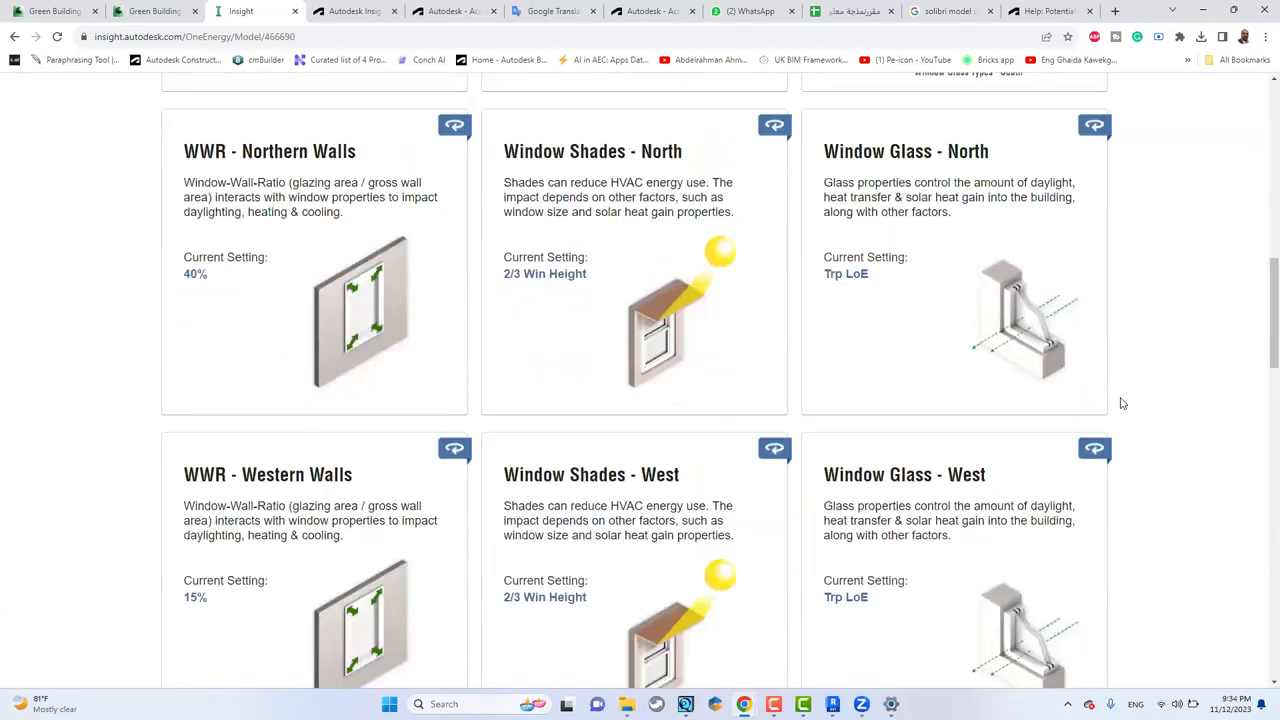
{"action": "scroll", "coordinate": [1120, 403], "scroll_direction": "down", "scroll_amount": 3}
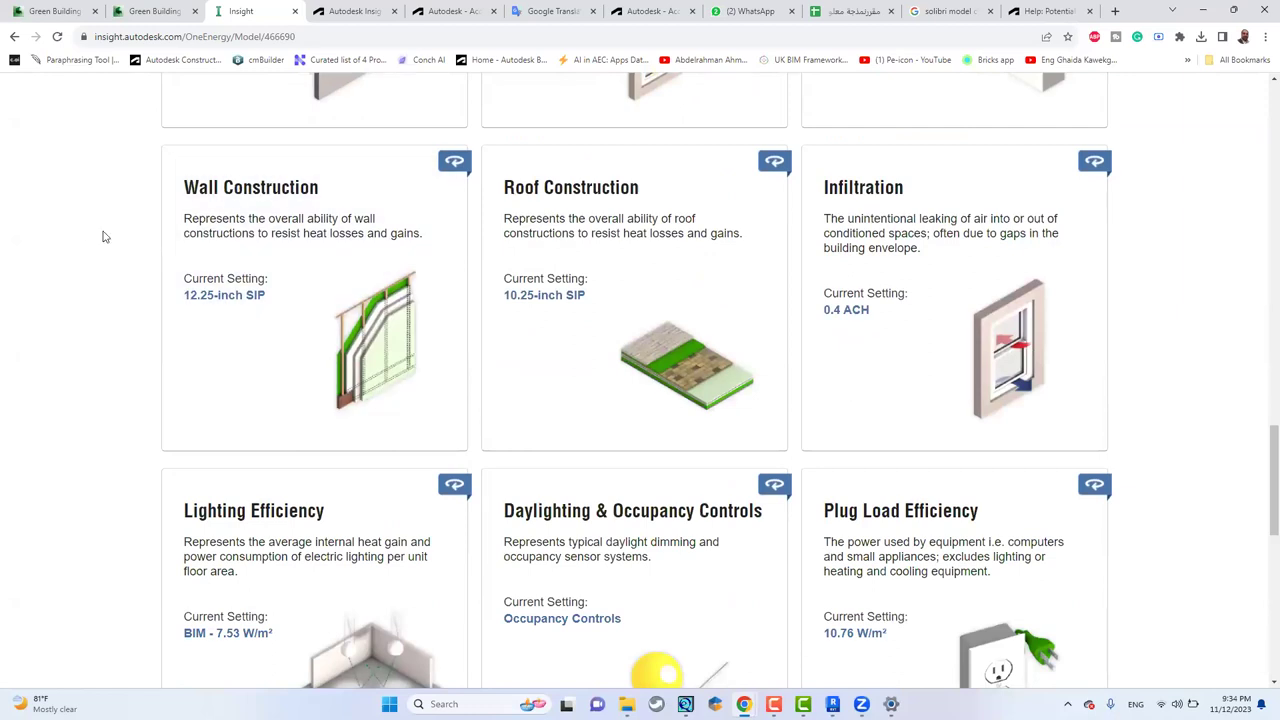
{"action": "left_click", "coordinate": [193, 230]}
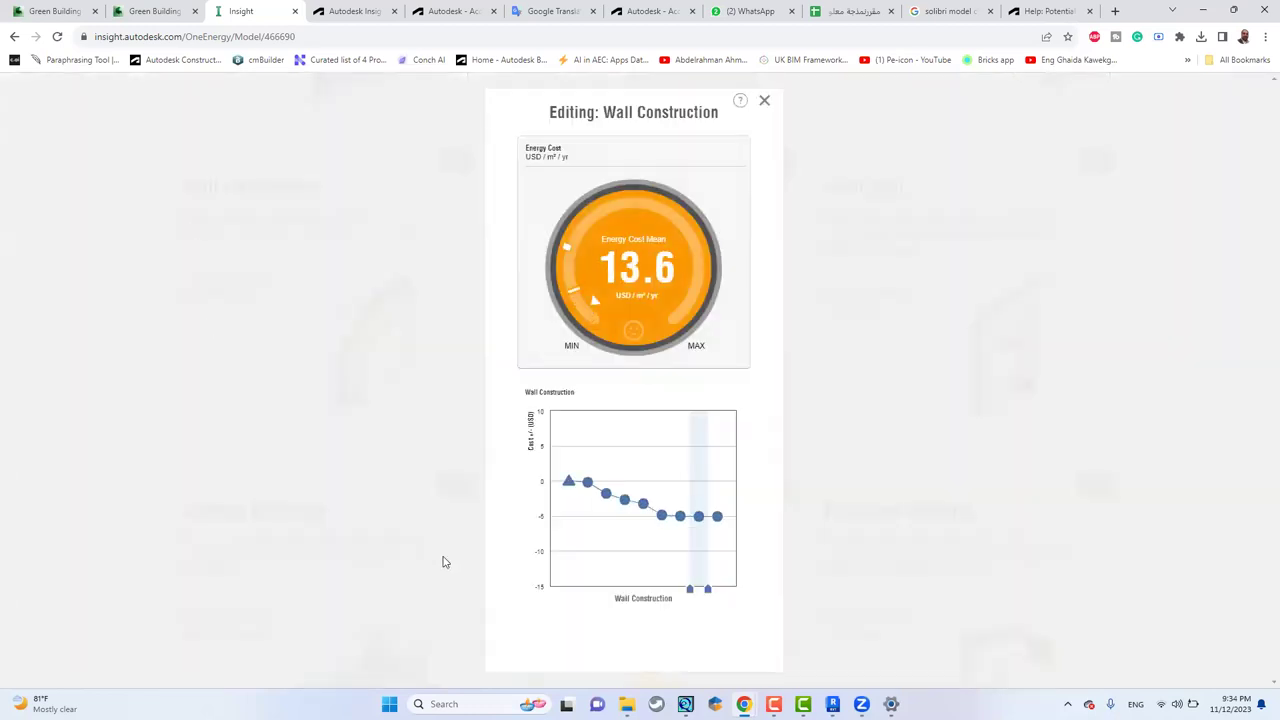
{"action": "left_click_drag", "start_coordinate": [690, 590], "coordinate": [556, 588]}
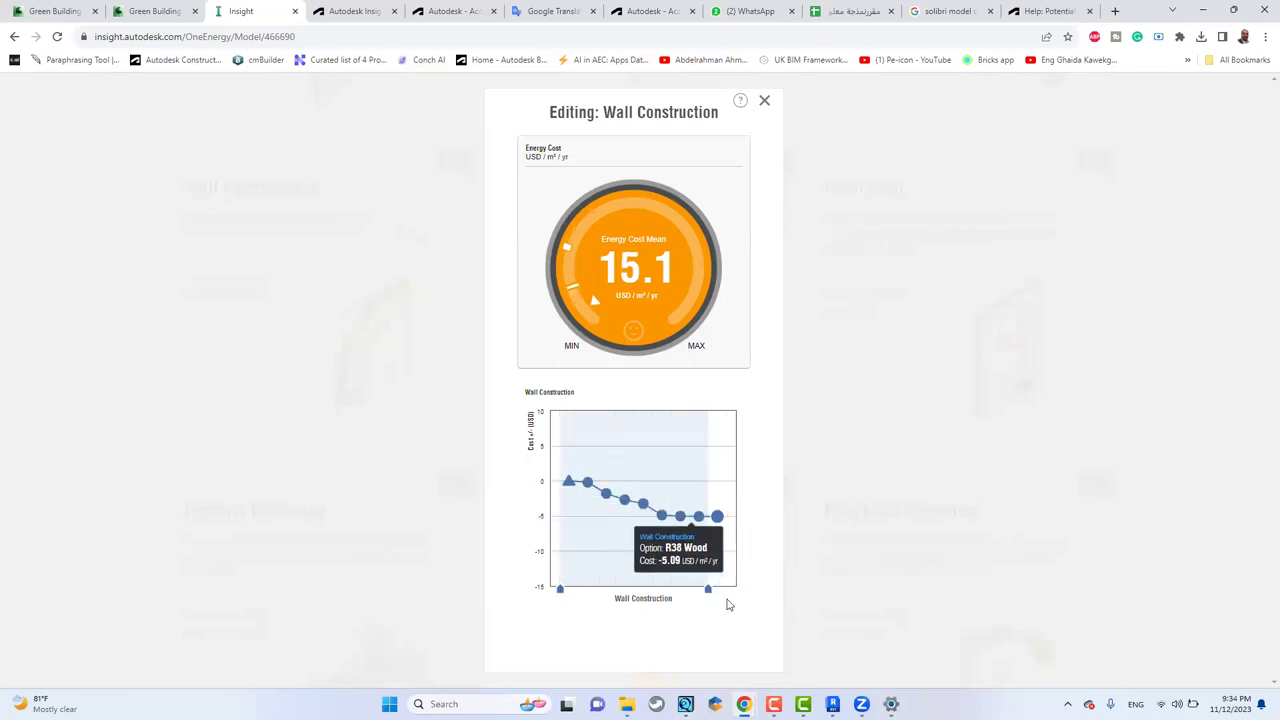
{"action": "left_click_drag", "start_coordinate": [712, 597], "coordinate": [582, 556]}
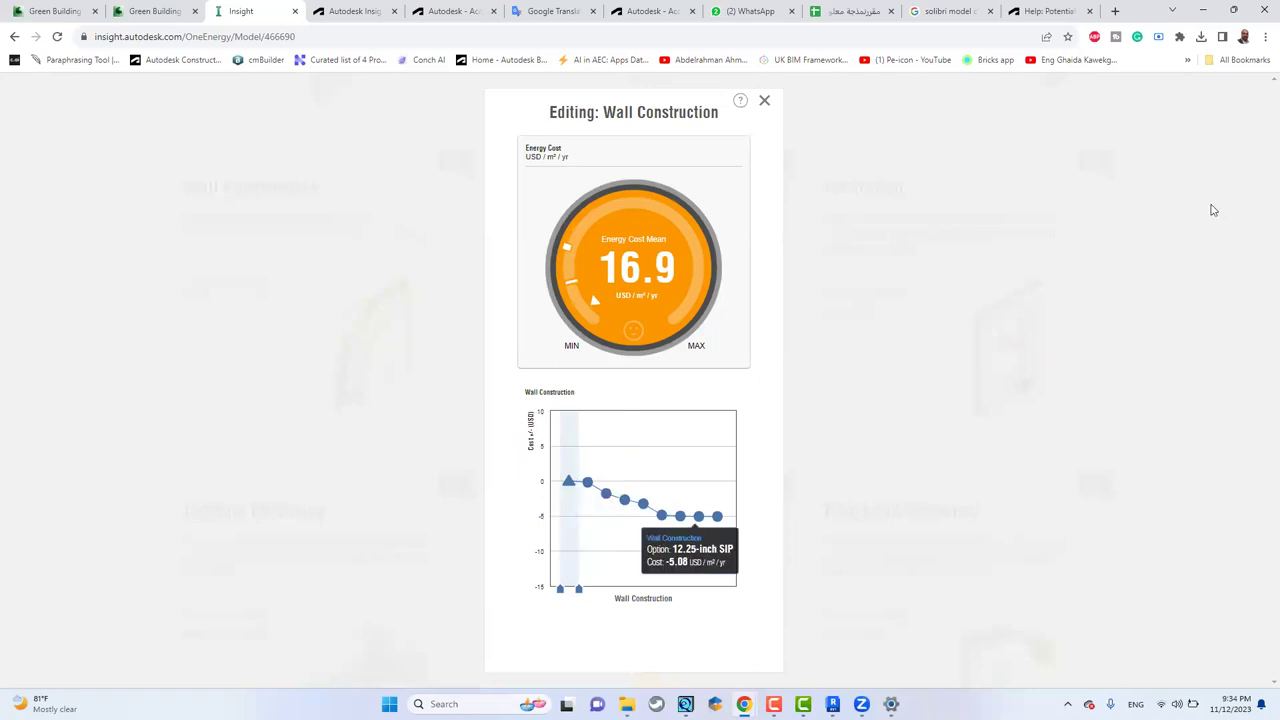
{"action": "left_click", "coordinate": [1126, 249]}
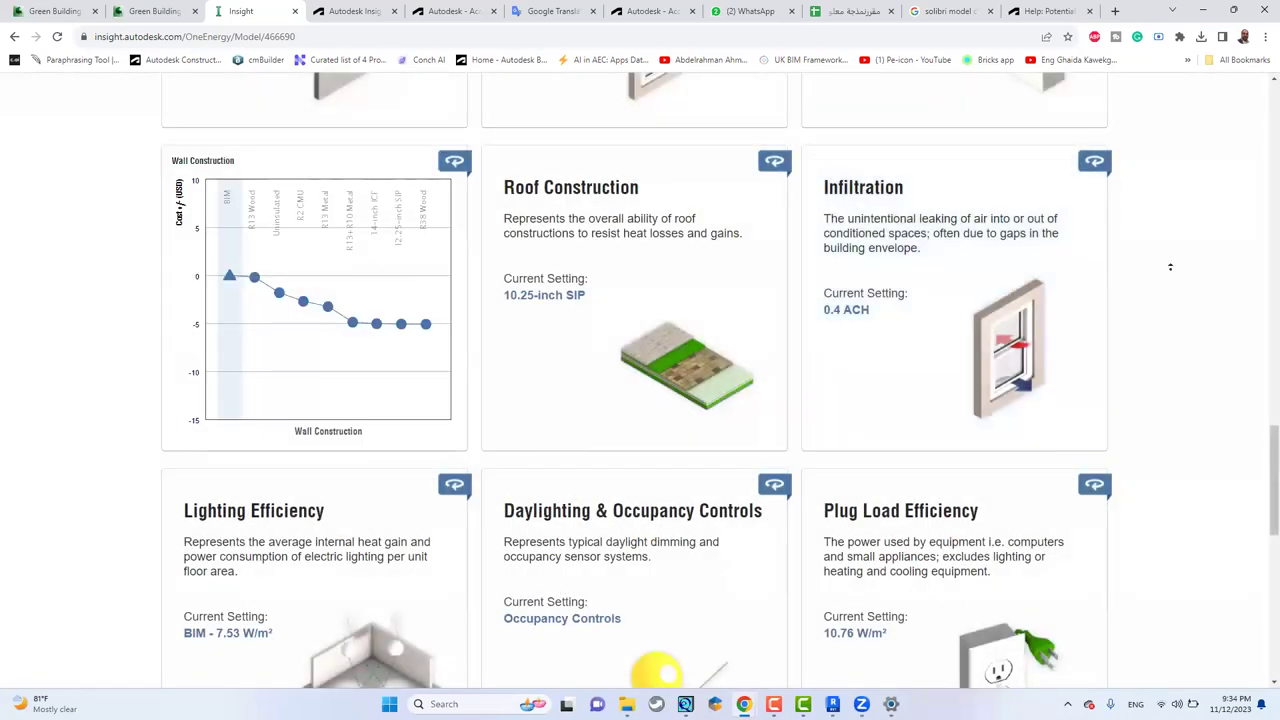
{"action": "scroll", "coordinate": [1170, 390], "scroll_direction": "up", "scroll_amount": 15}
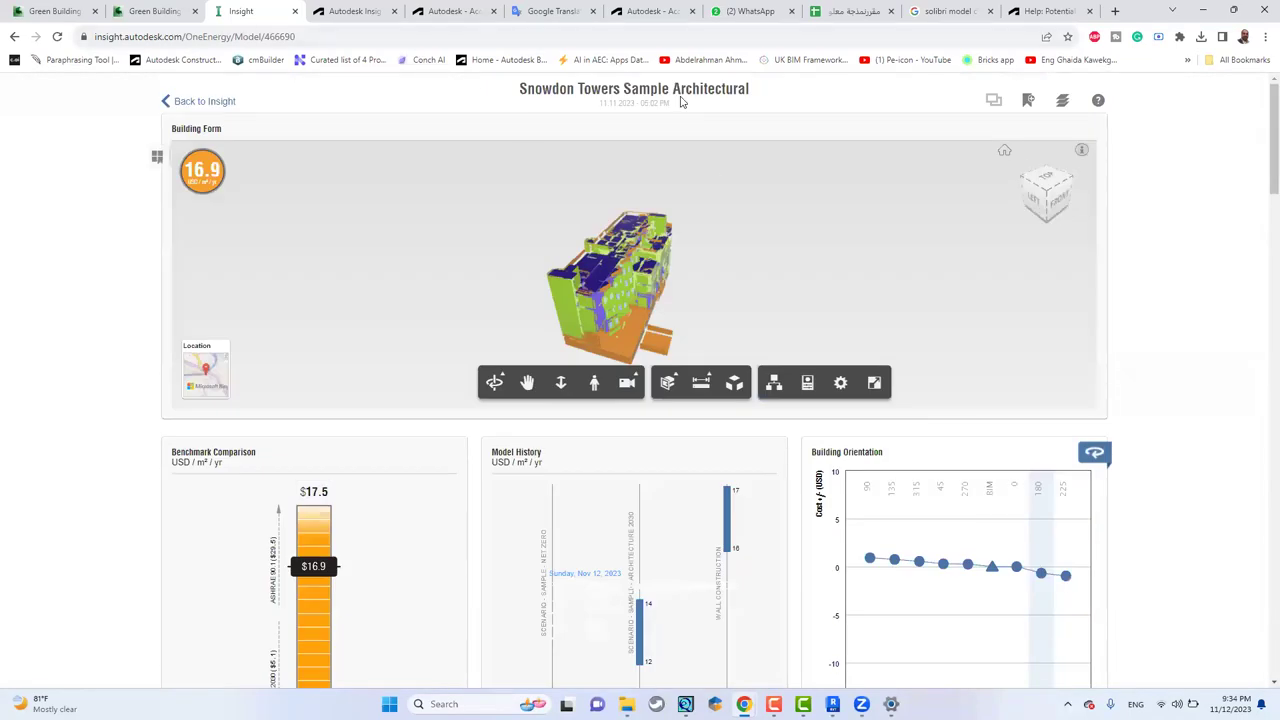
- Switch to eQUEST and choose to select an existing project to open from its startup options
{"action": "left_click", "coordinate": [1203, 10]}
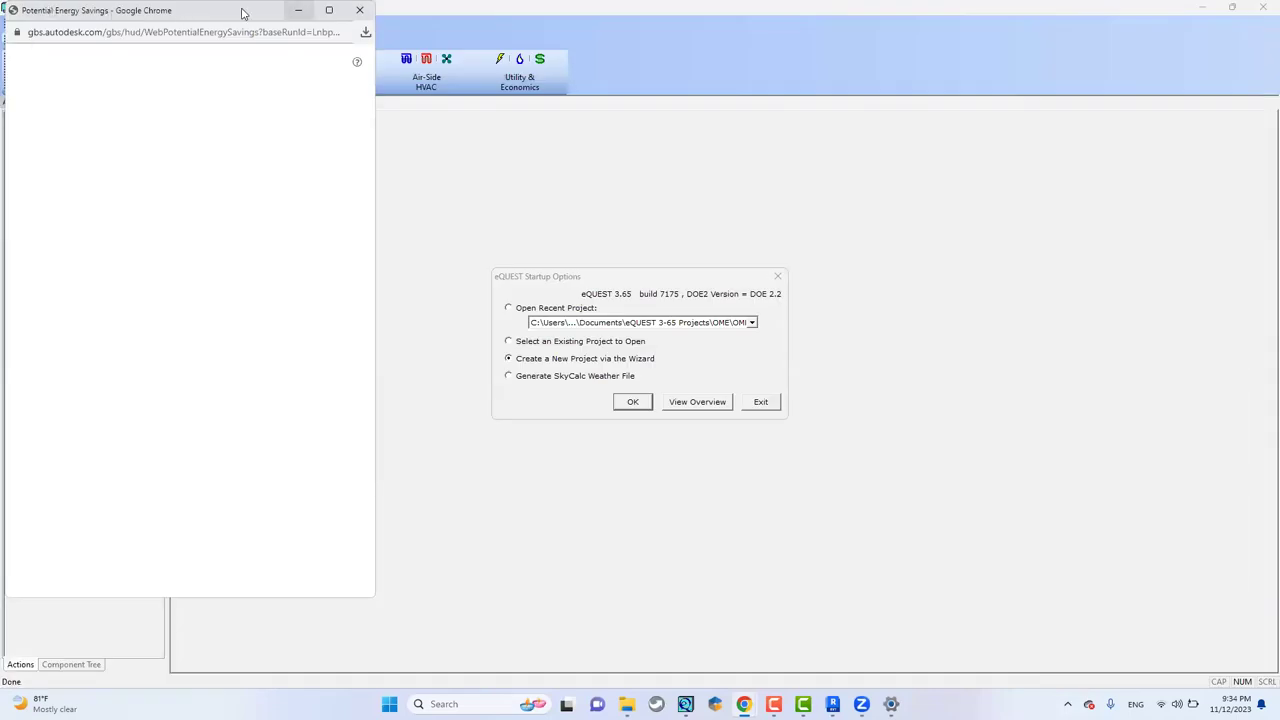
{"action": "left_click", "coordinate": [400, 117]}
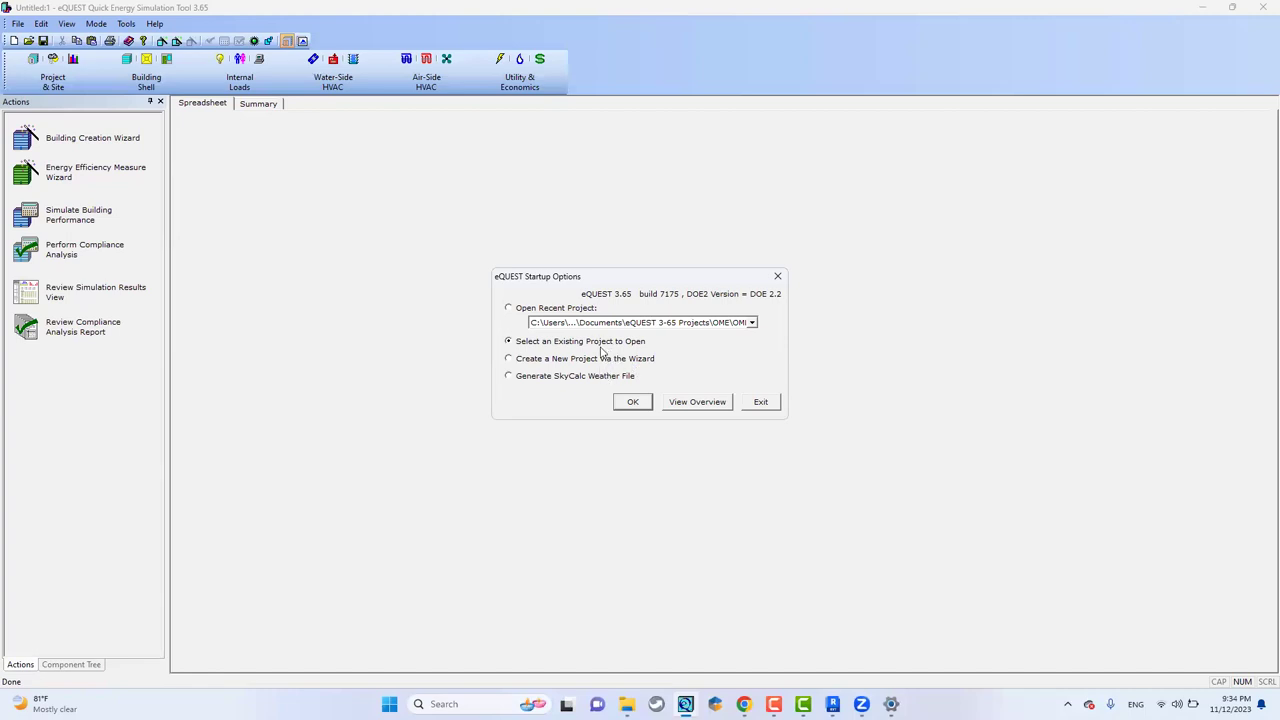
{"action": "left_click", "coordinate": [632, 401]}
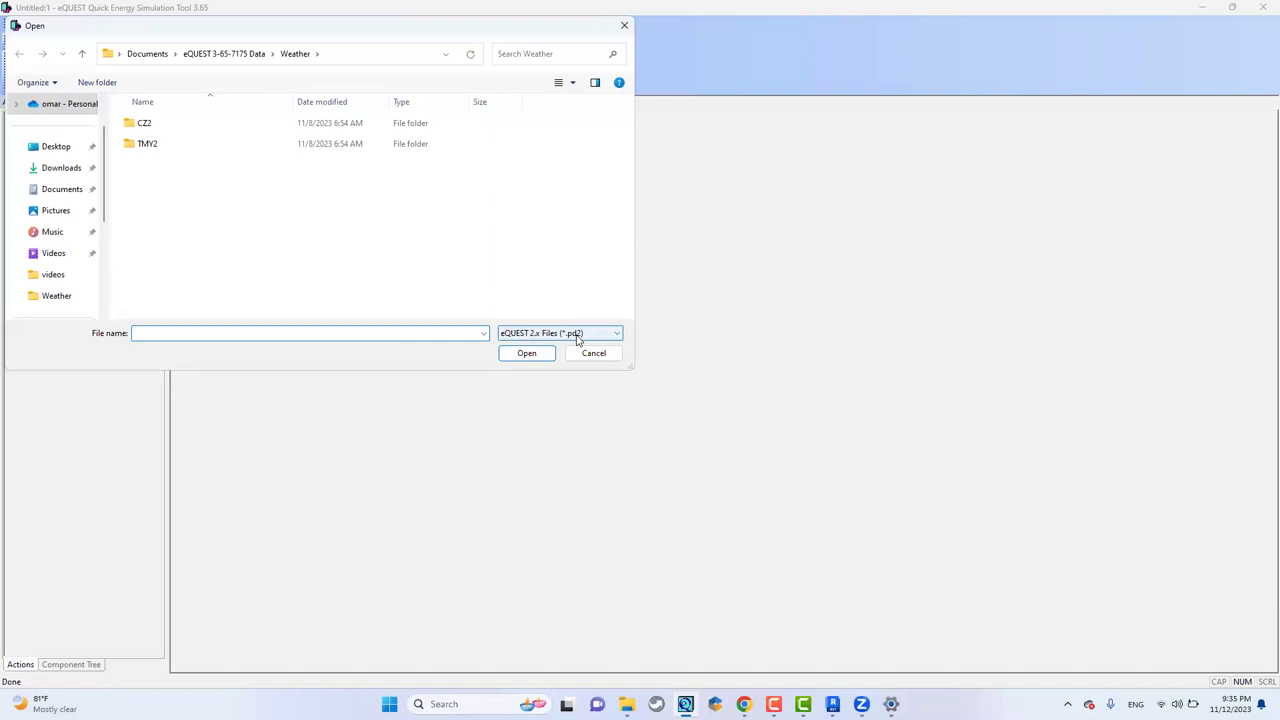
- Filter the Weather folder to DOE-2.2 BDL Input Files (*.inp) and open adham.inp
{"action": "left_click", "coordinate": [577, 340]}
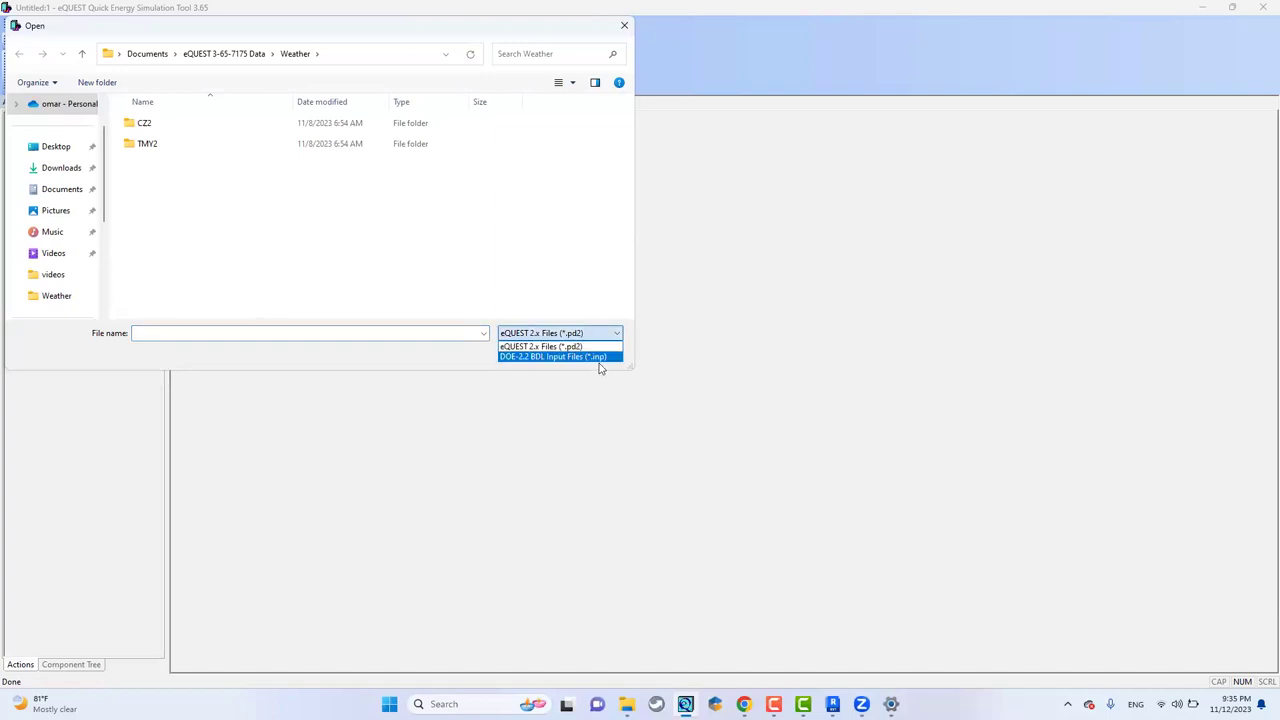
{"action": "left_click", "coordinate": [580, 358]}
{"action": "left_click", "coordinate": [571, 334]}
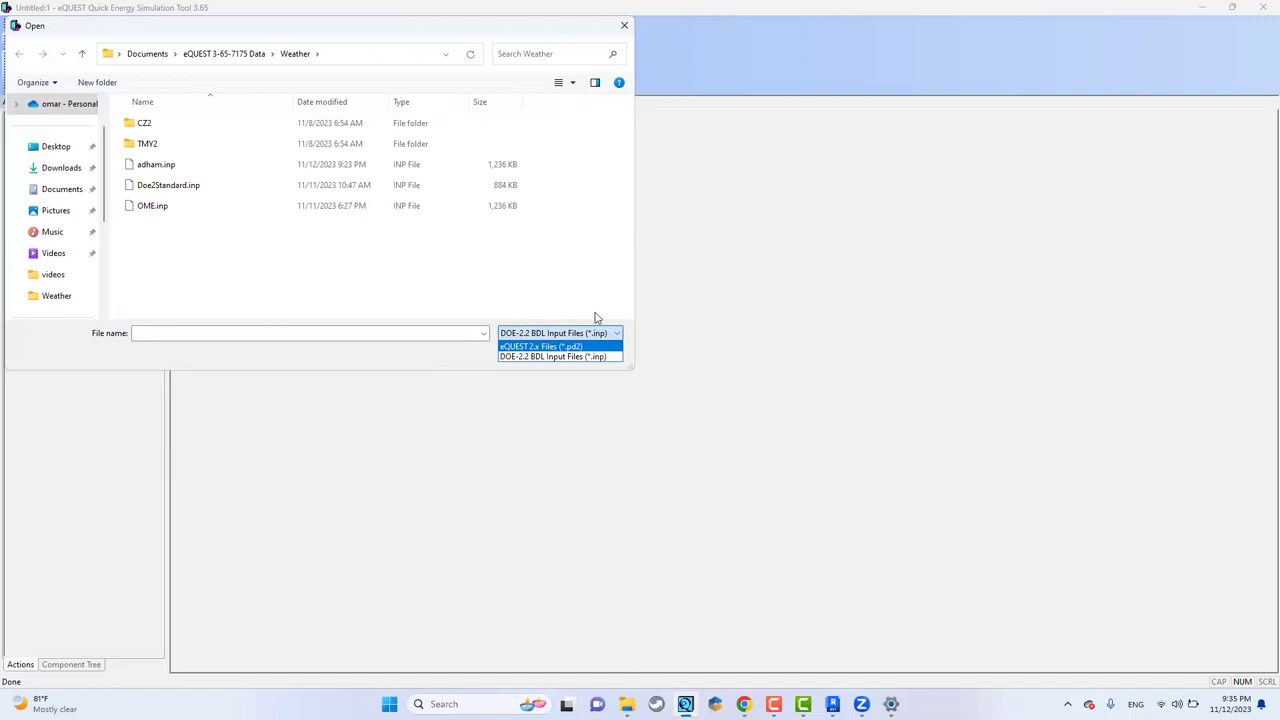
{"action": "left_click", "coordinate": [359, 355]}
{"action": "left_click", "coordinate": [155, 165]}
{"action": "left_click", "coordinate": [530, 355]}
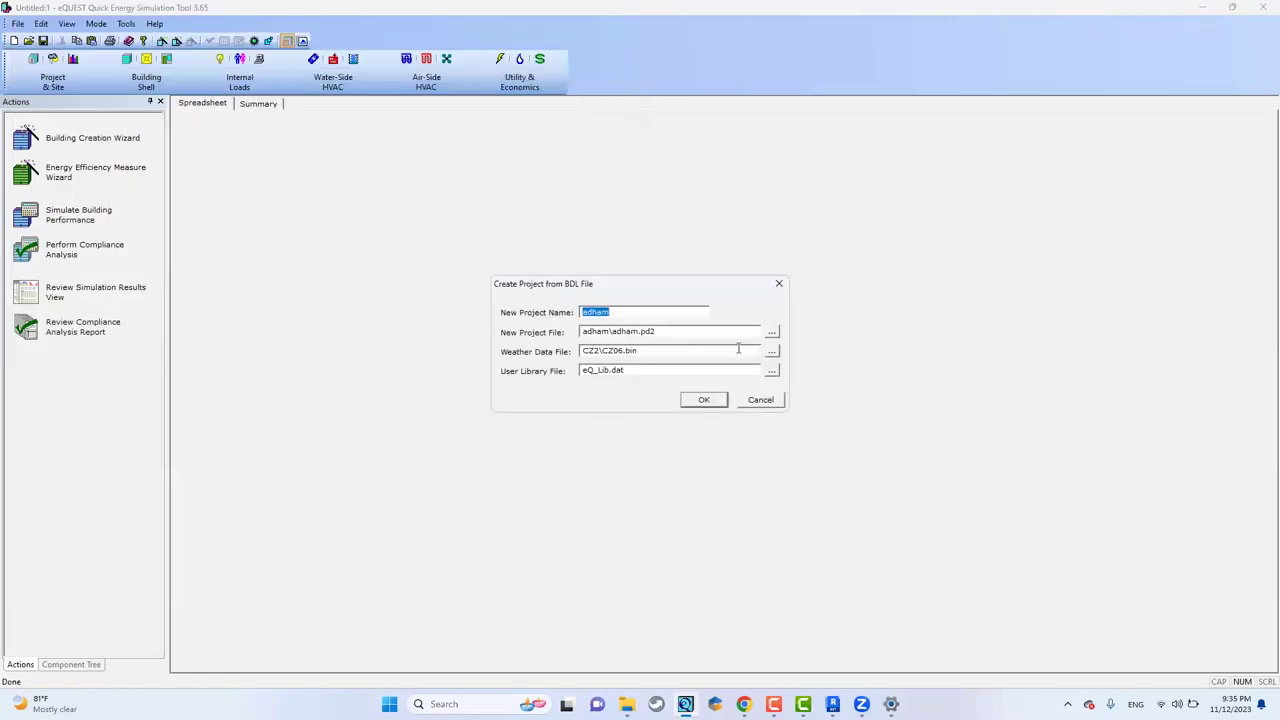
- Assign adham.bin as the weather data file and create the project from the BDL file
{"action": "left_click", "coordinate": [771, 351]}
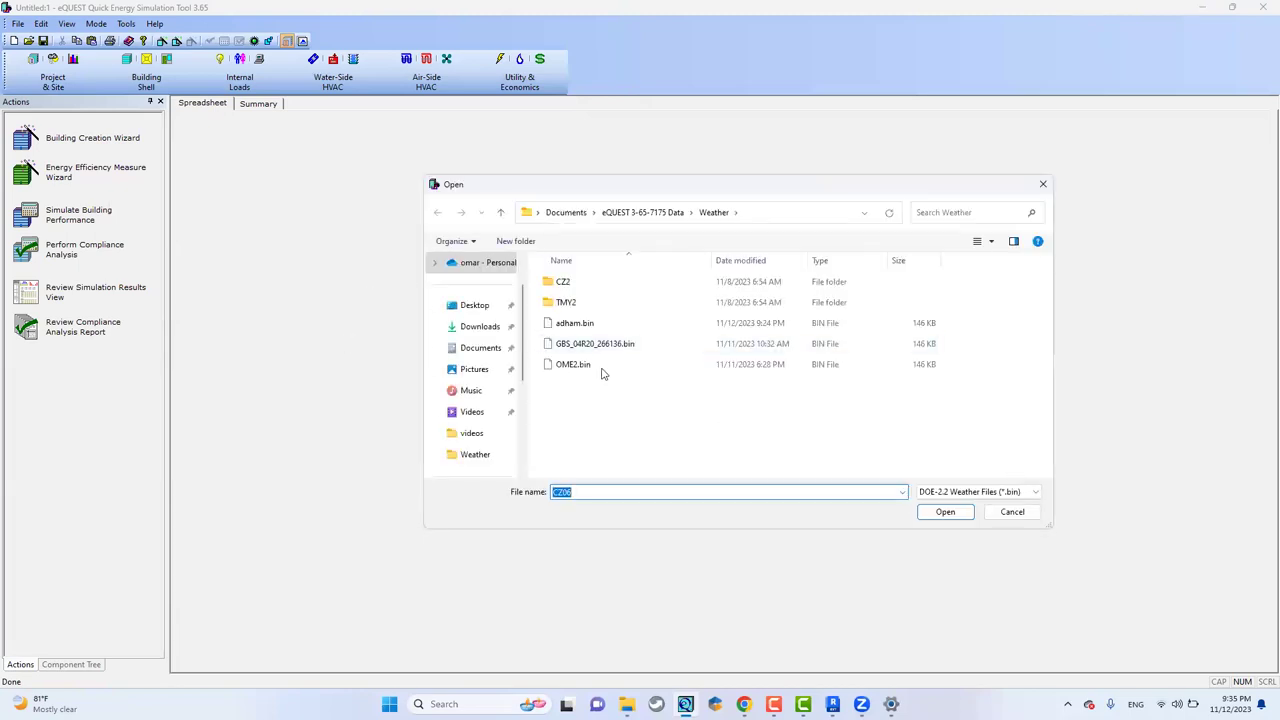
{"action": "left_click", "coordinate": [577, 323]}
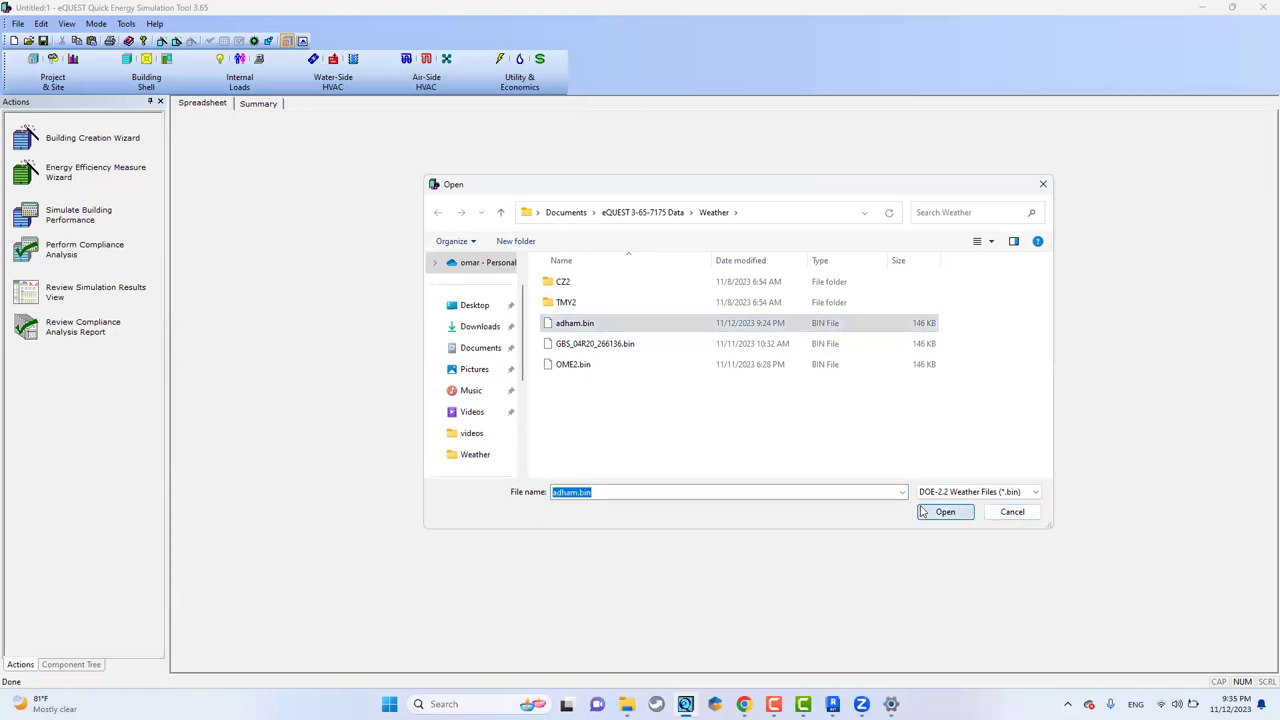
{"action": "left_click", "coordinate": [922, 511]}
{"action": "left_click", "coordinate": [711, 399]}
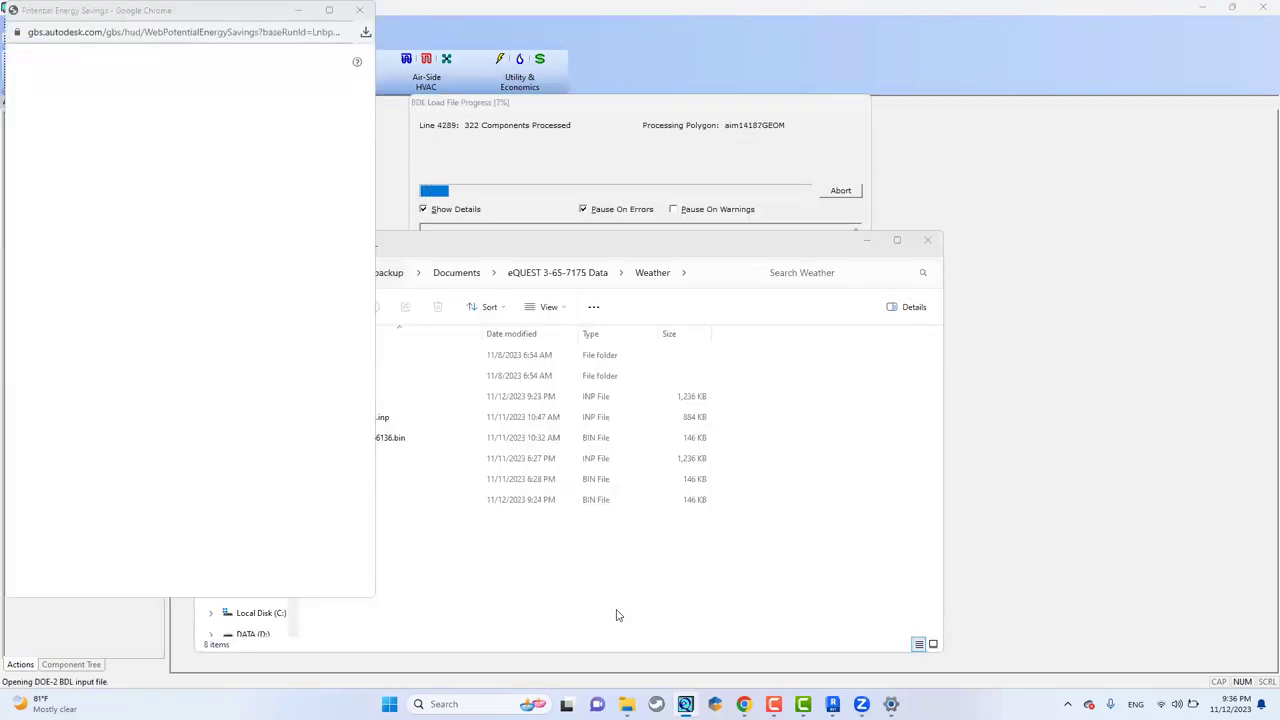
- Close the leftover Potential Energy Savings and Weather folder windows, and dismiss the BDL load log once loading finishes
{"action": "left_click", "coordinate": [360, 10]}
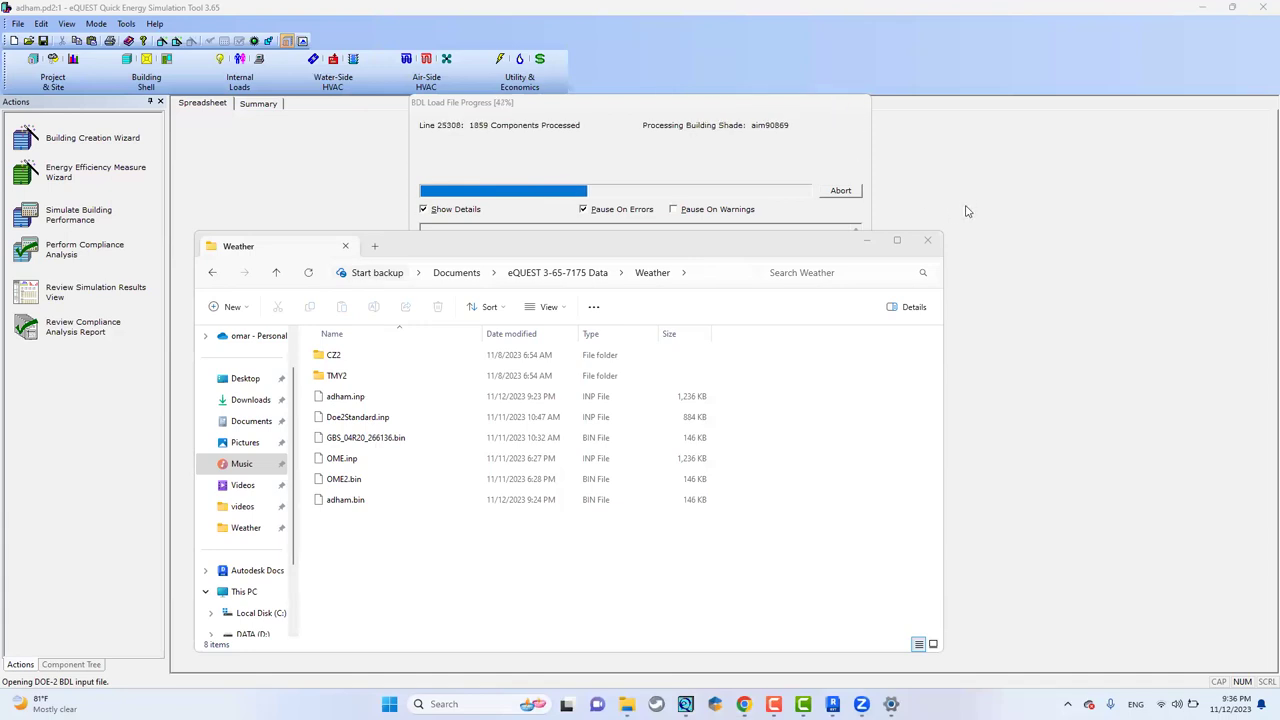
{"action": "left_click", "coordinate": [927, 240]}
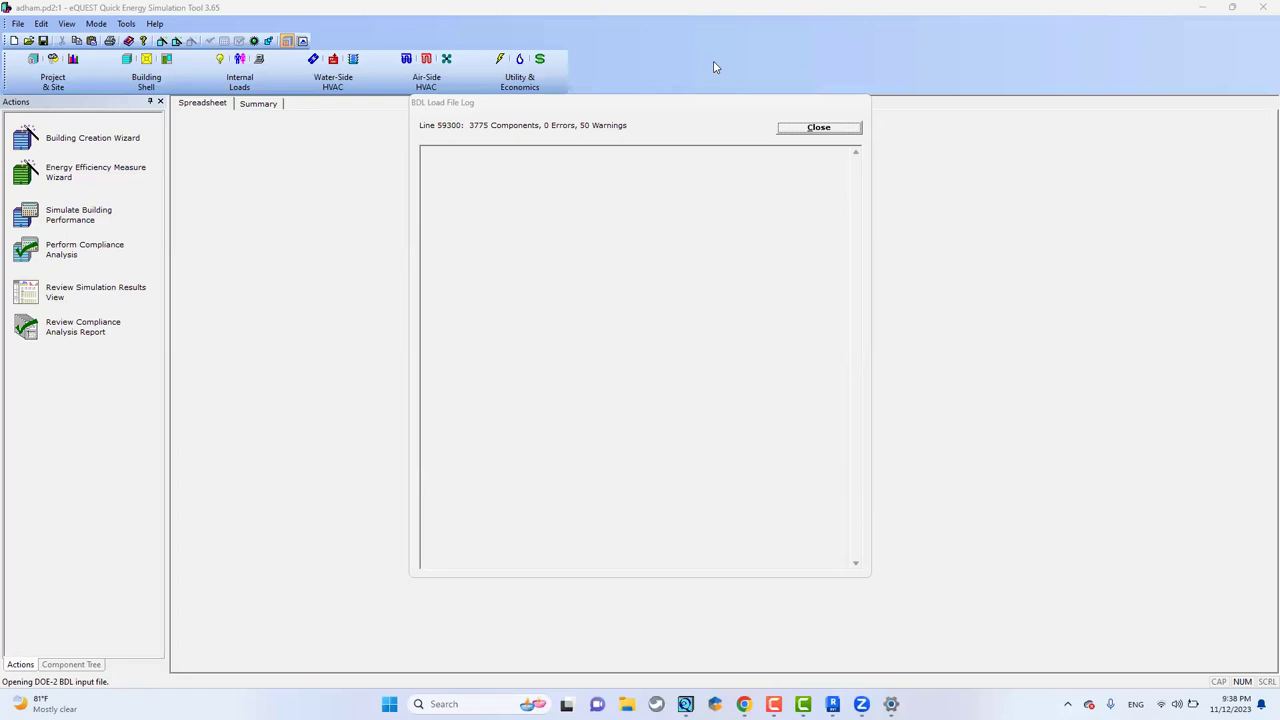
{"action": "left_click", "coordinate": [820, 127]}
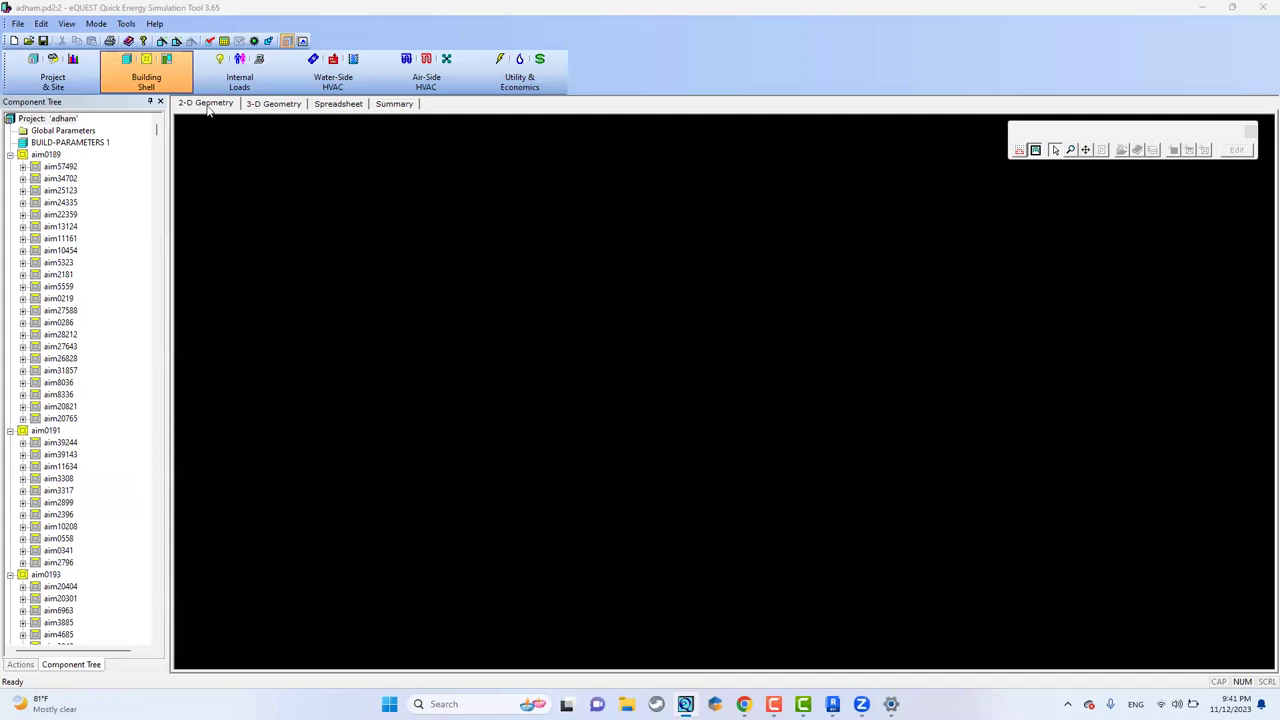
- Display the building shell in 3-D Geometry and go through the Exterior Floors, Interior Floors, Ceilings and Windows legend entries
{"action": "left_click", "coordinate": [267, 108]}
{"action": "left_click", "coordinate": [268, 107]}
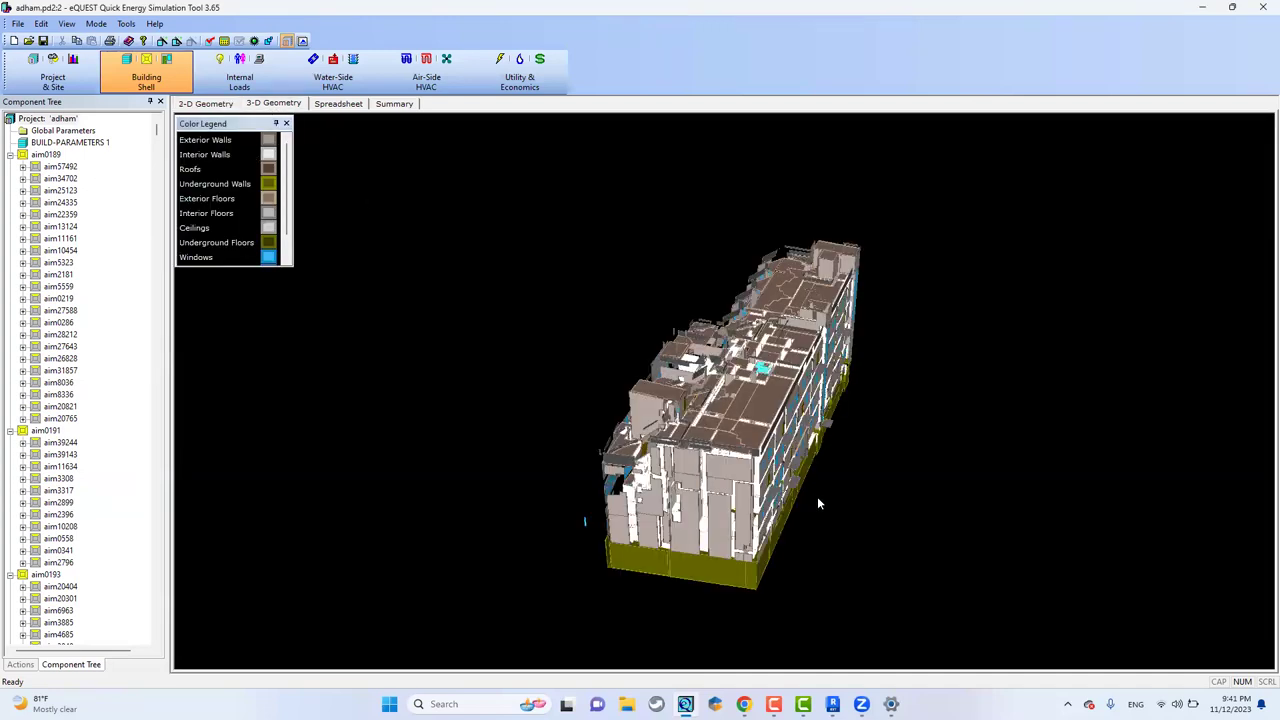
{"action": "left_click", "coordinate": [209, 200]}
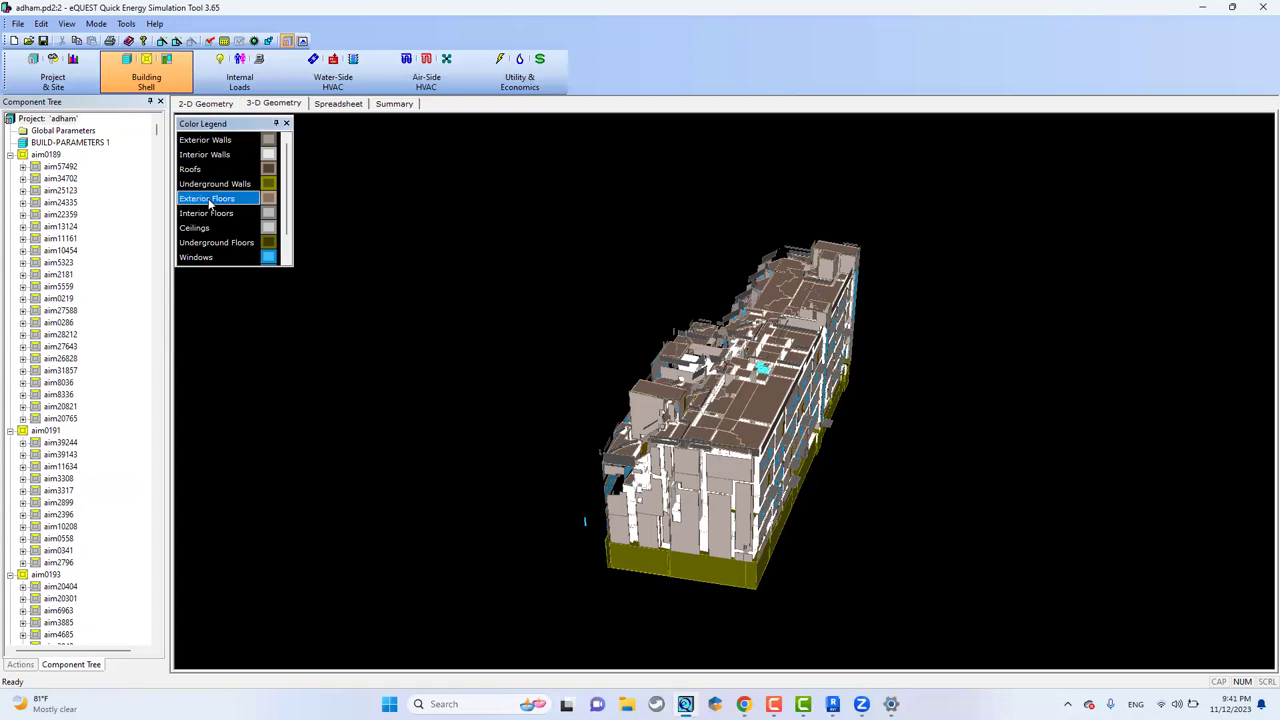
{"action": "left_click", "coordinate": [212, 214]}
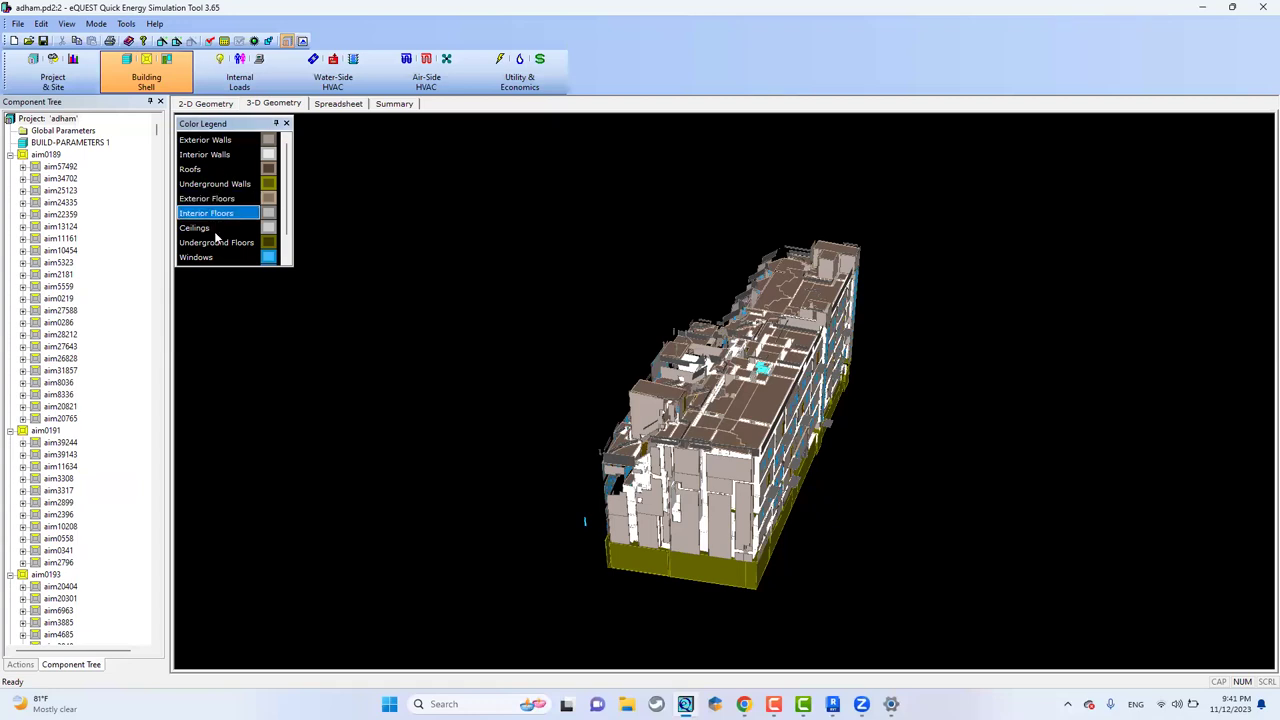
{"action": "left_click", "coordinate": [215, 229]}
{"action": "left_click", "coordinate": [210, 258]}
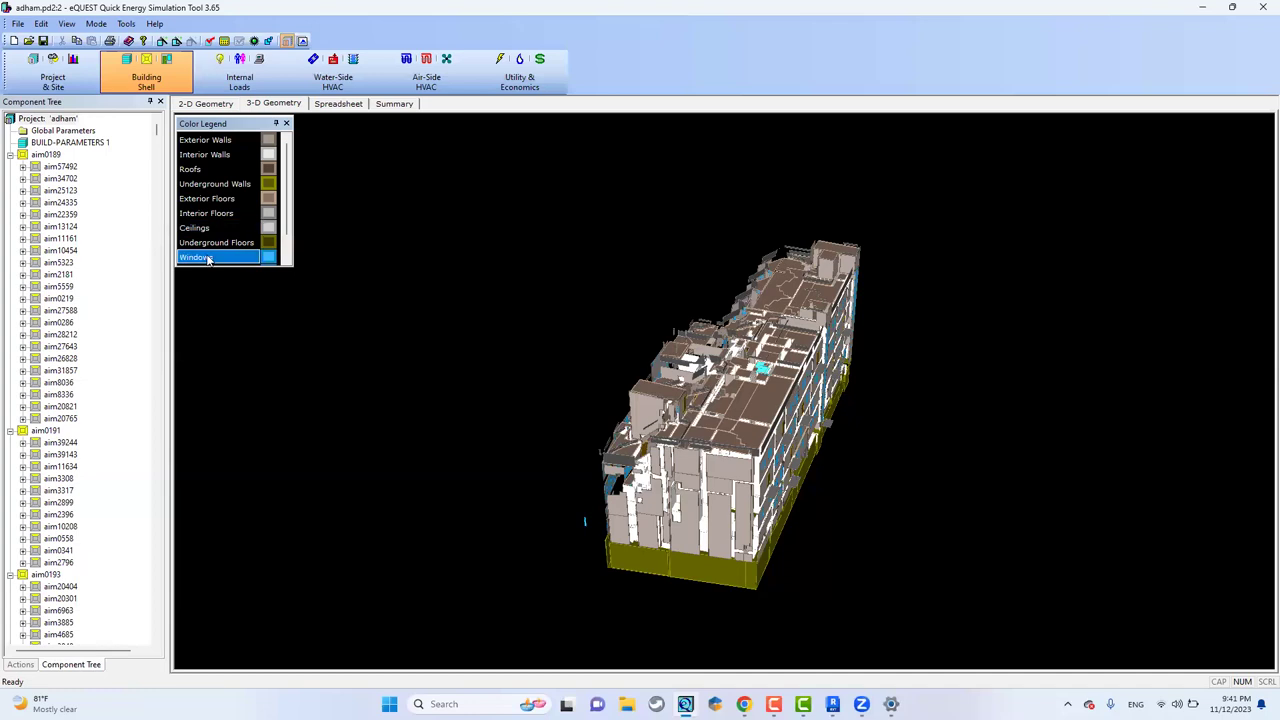
- Check the Interior Walls and Exterior Walls legend entries, then color the model's walls by construction
{"action": "left_click", "coordinate": [202, 157]}
{"action": "left_click", "coordinate": [205, 142]}
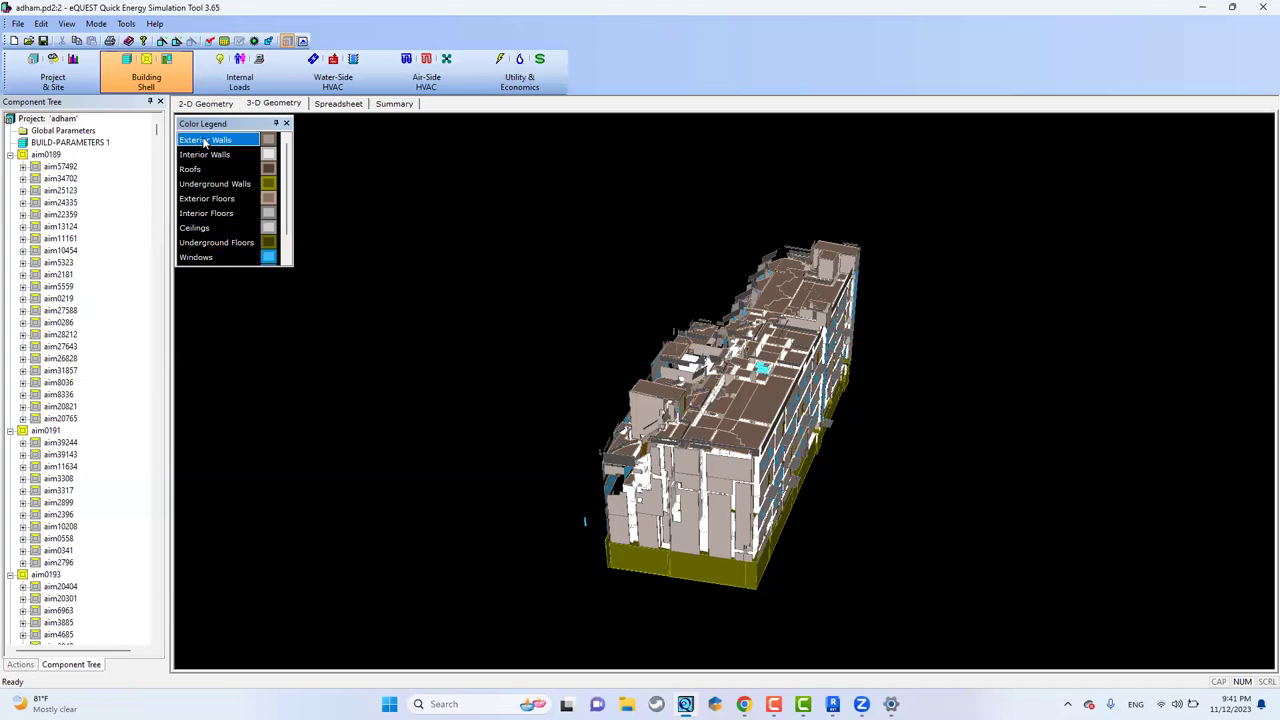
{"action": "right_click", "coordinate": [742, 550]}
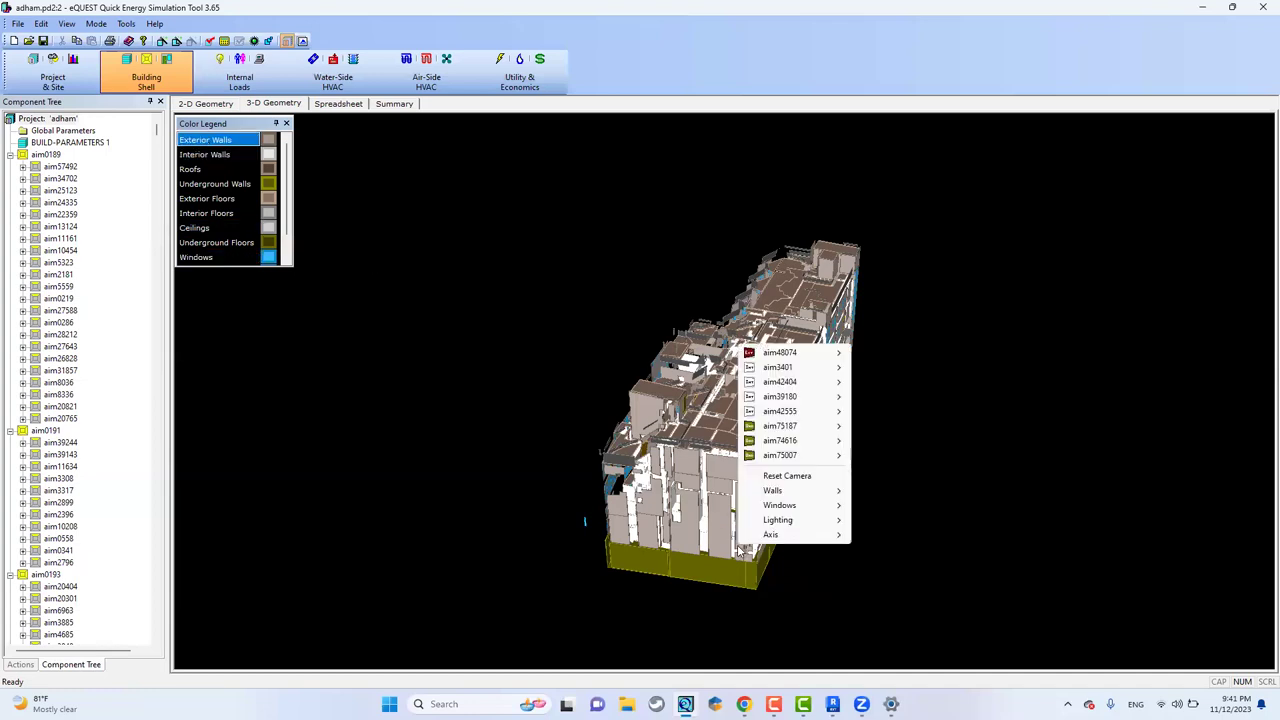
{"action": "mouse_move", "coordinate": [786, 491]}
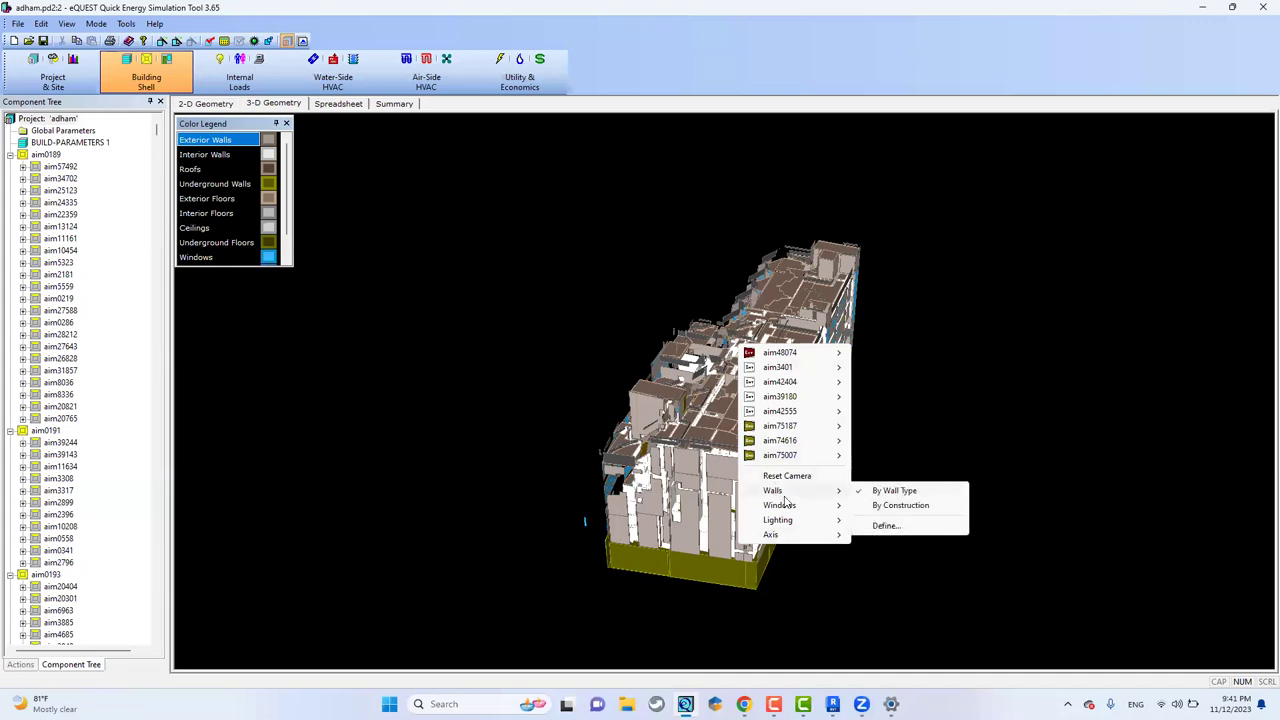
{"action": "left_click", "coordinate": [903, 506]}
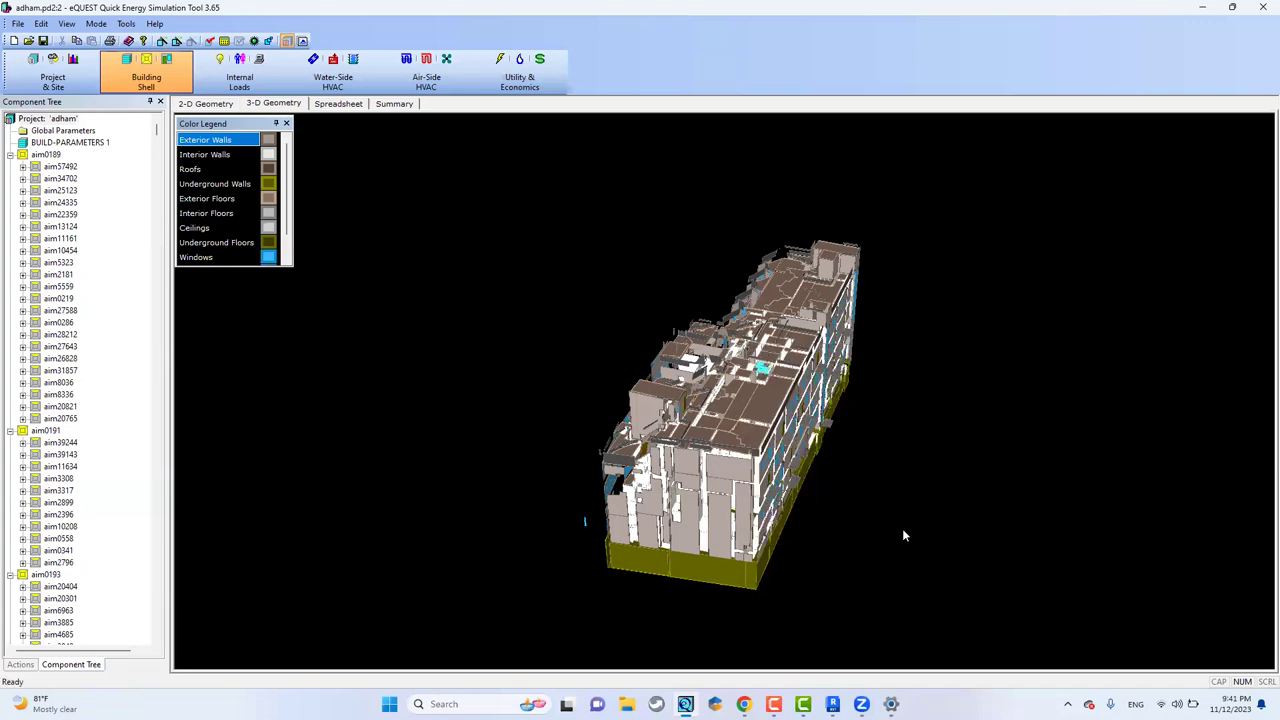
- Examine the basic specifications and daylighting and solar properties of underground wall aim1007, then close them
{"action": "right_click", "coordinate": [674, 563]}
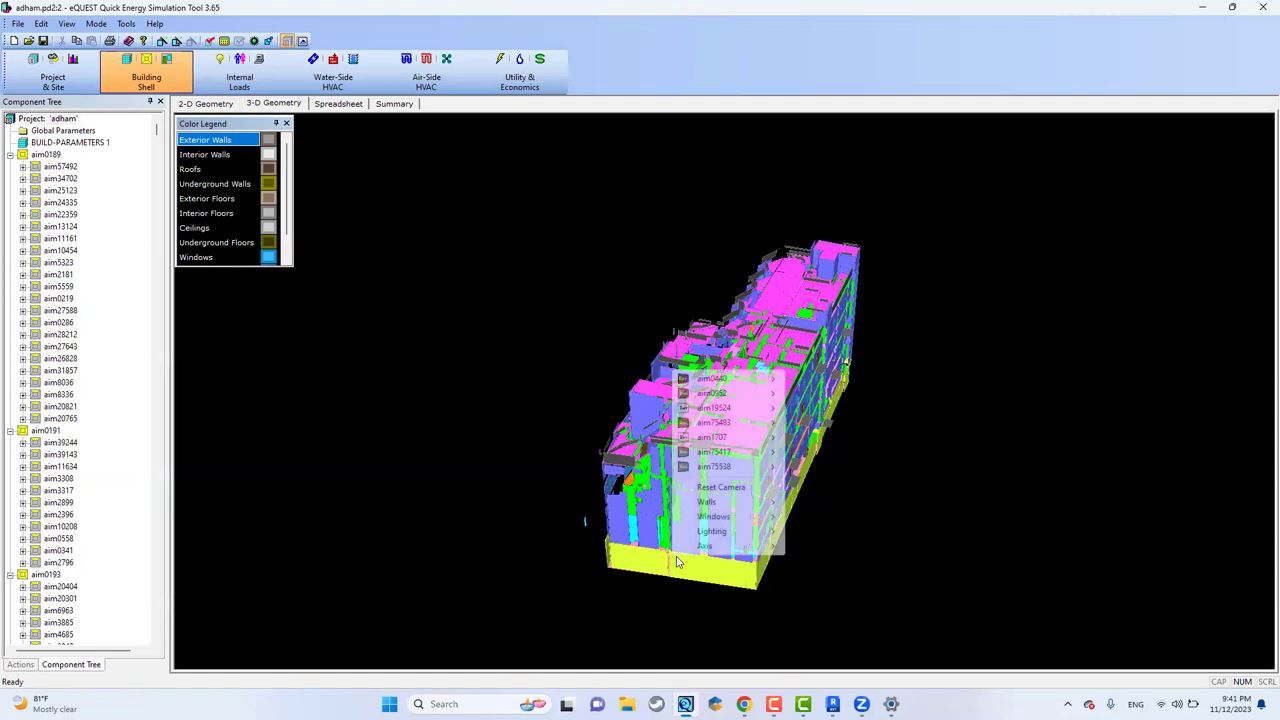
{"action": "mouse_move", "coordinate": [776, 527]}
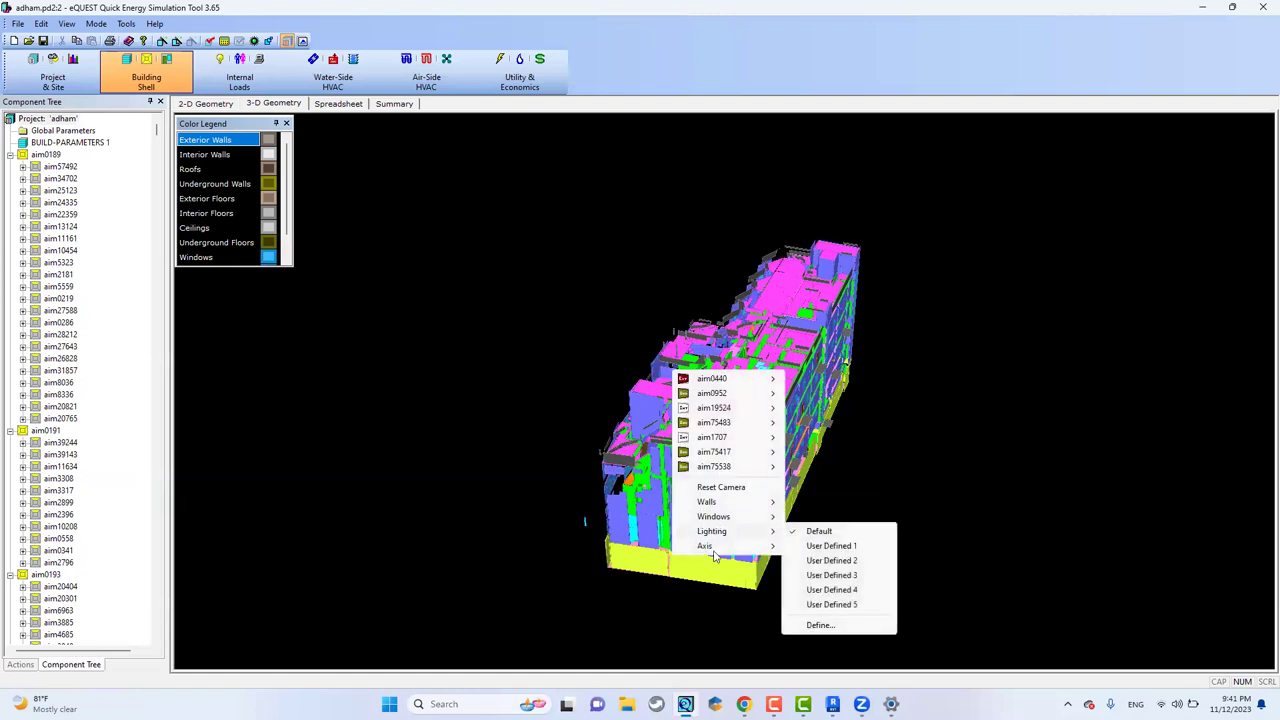
{"action": "right_click", "coordinate": [636, 567]}
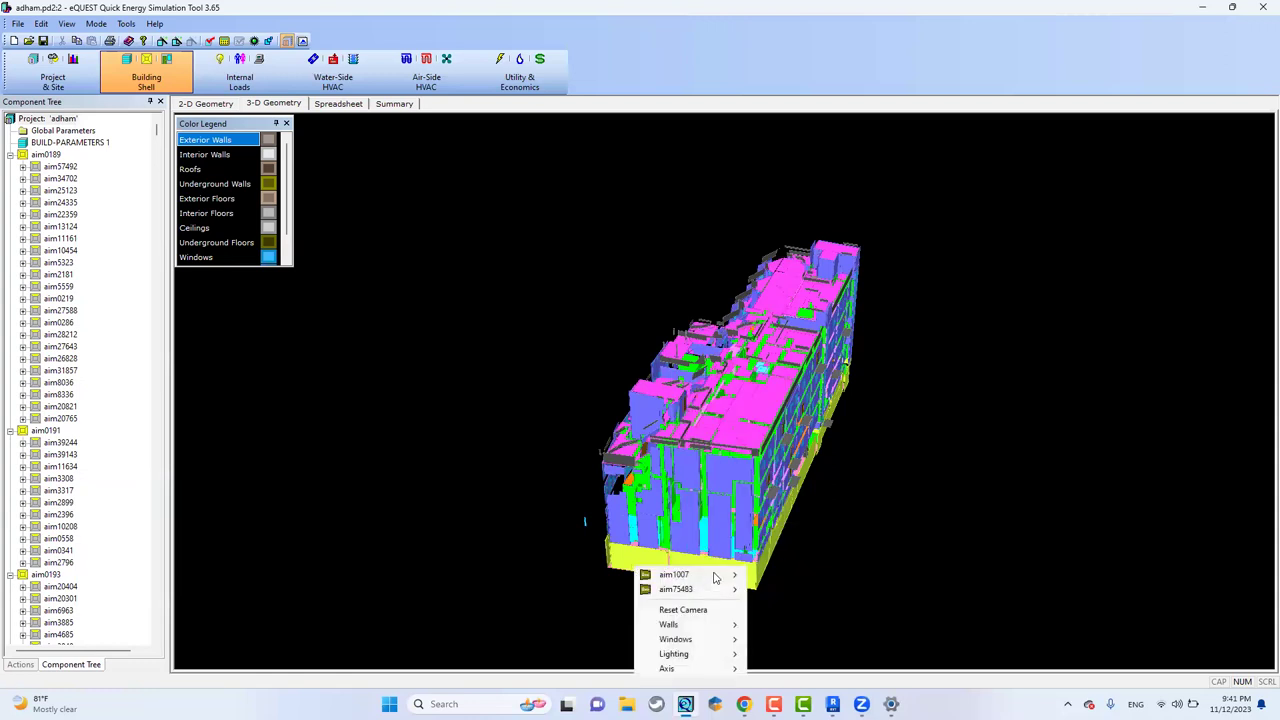
{"action": "mouse_move", "coordinate": [720, 592]}
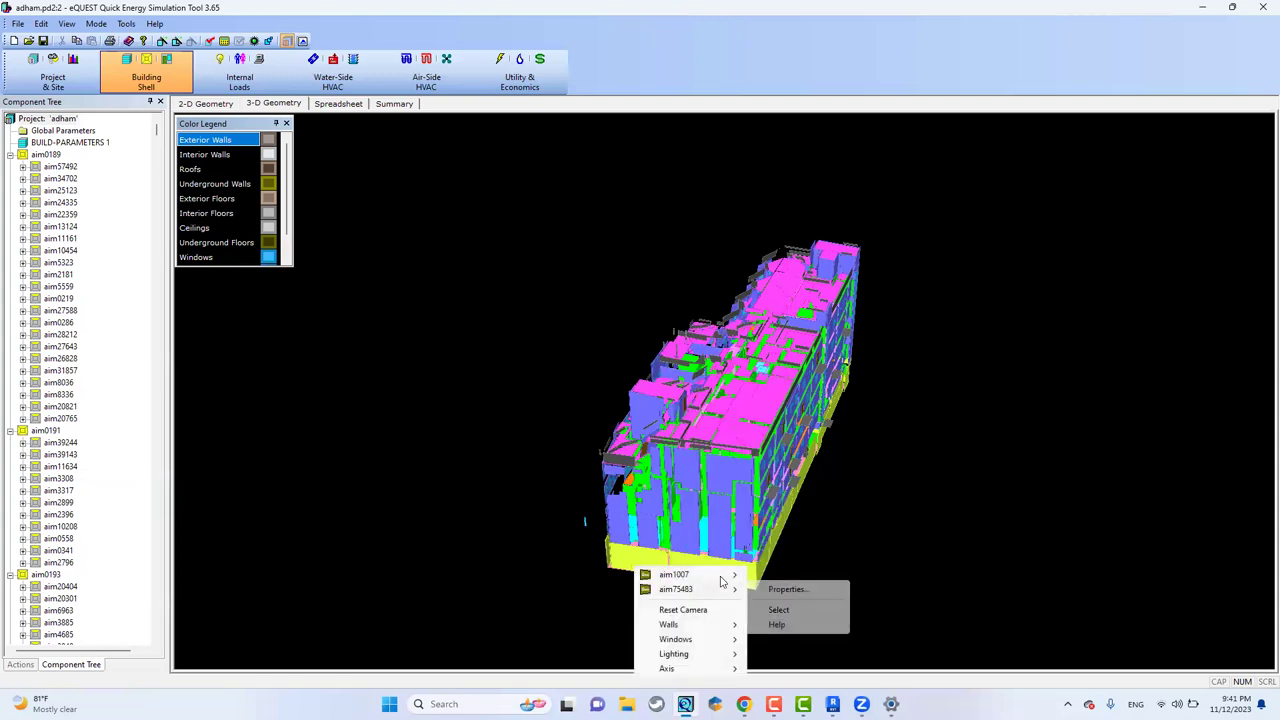
{"action": "left_click", "coordinate": [776, 575]}
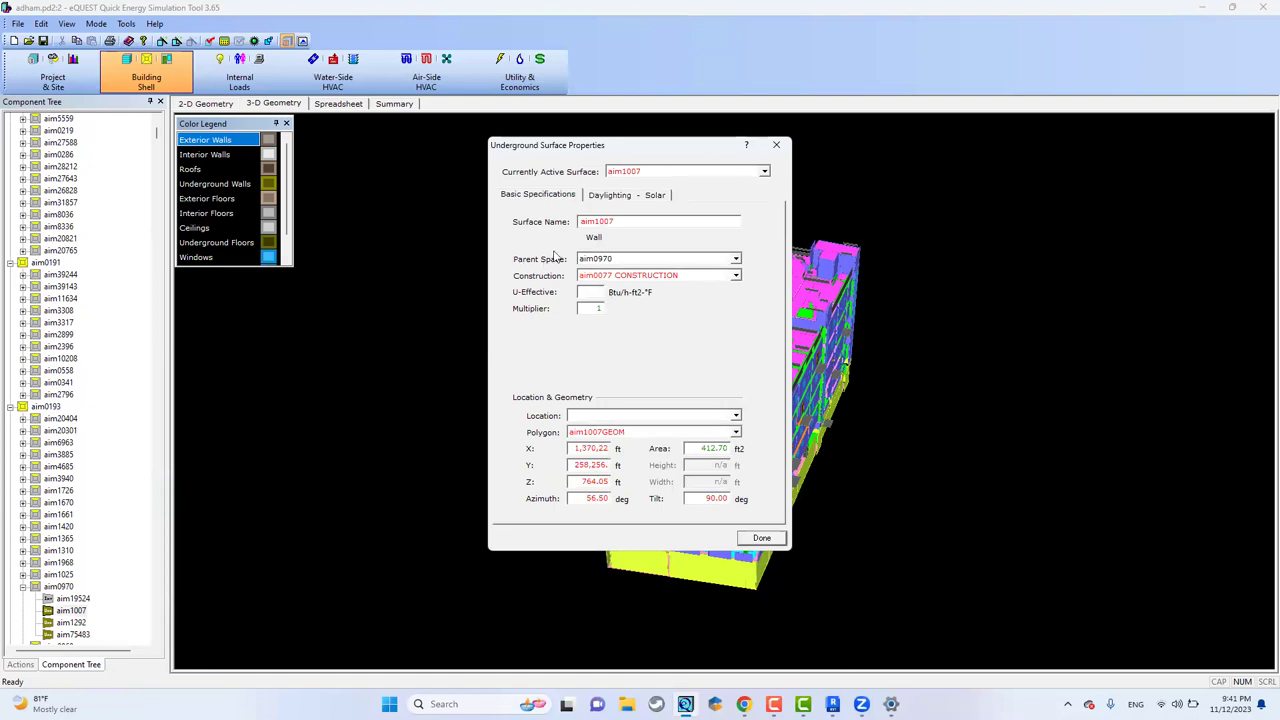
{"action": "left_click", "coordinate": [636, 195]}
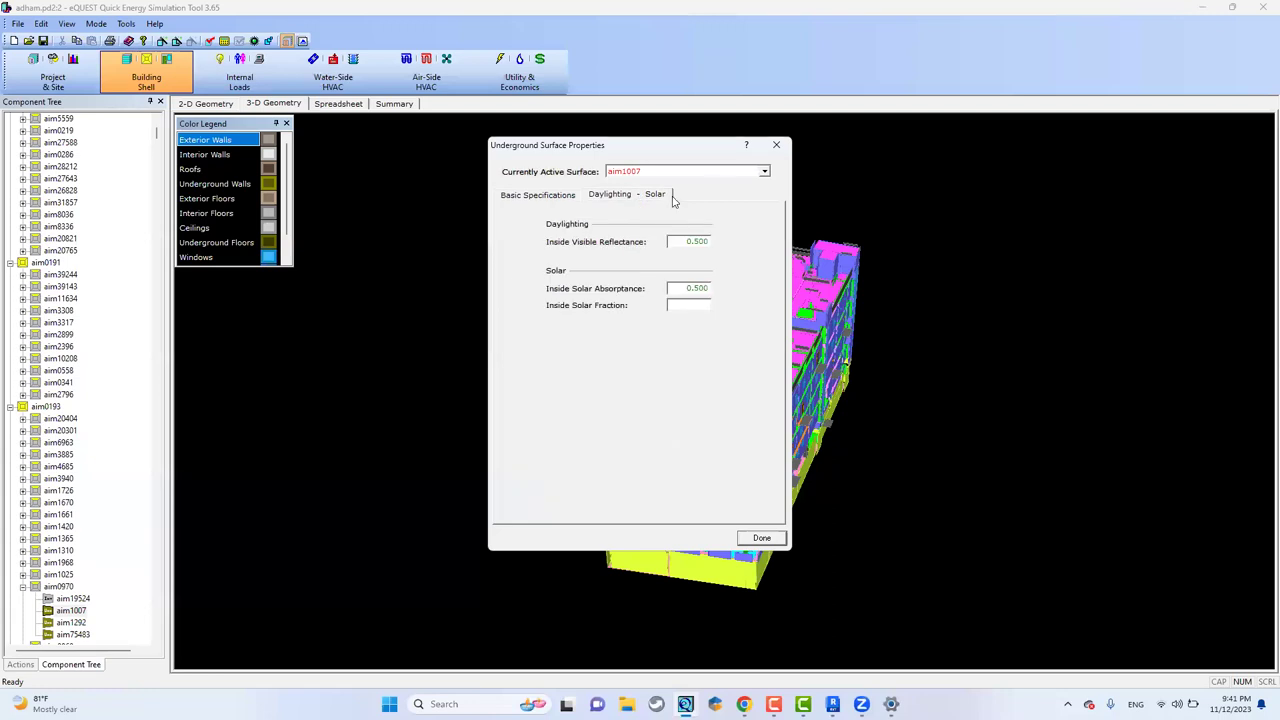
{"action": "left_click", "coordinate": [777, 147]}
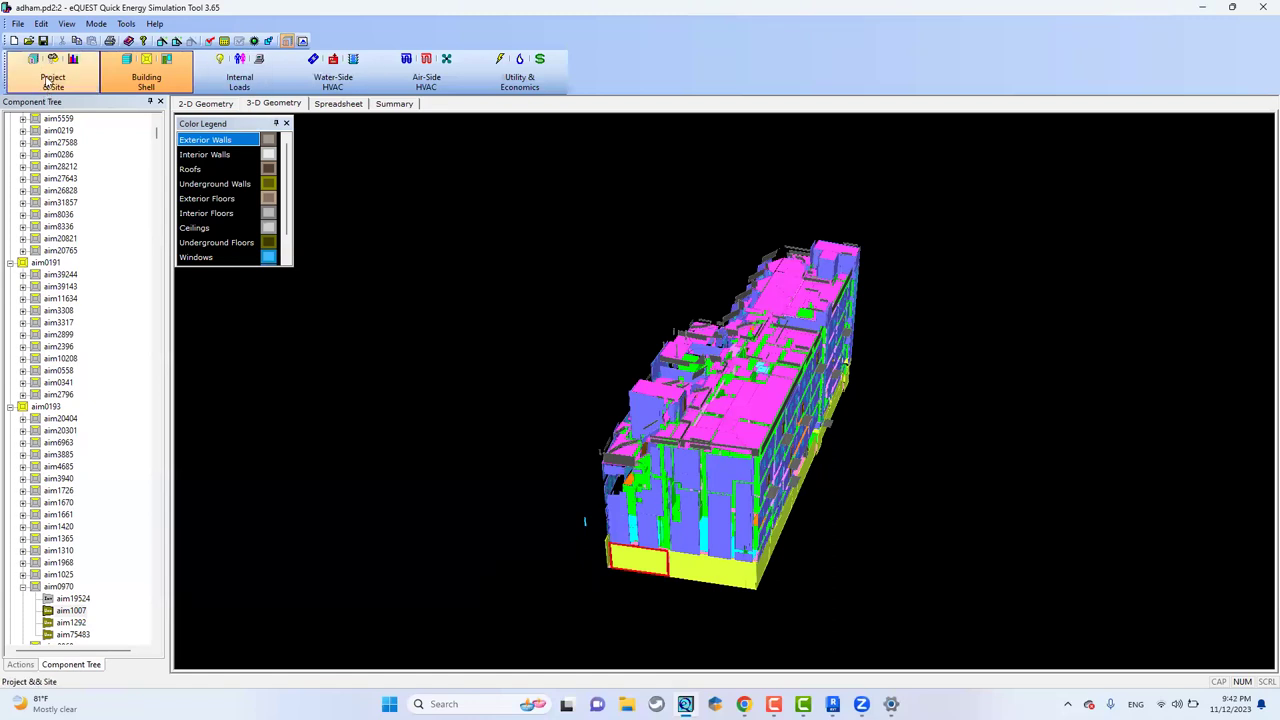
- Switch to Project & Site and look over the Global Parameters and Project Data entries
{"action": "left_click", "coordinate": [50, 80]}
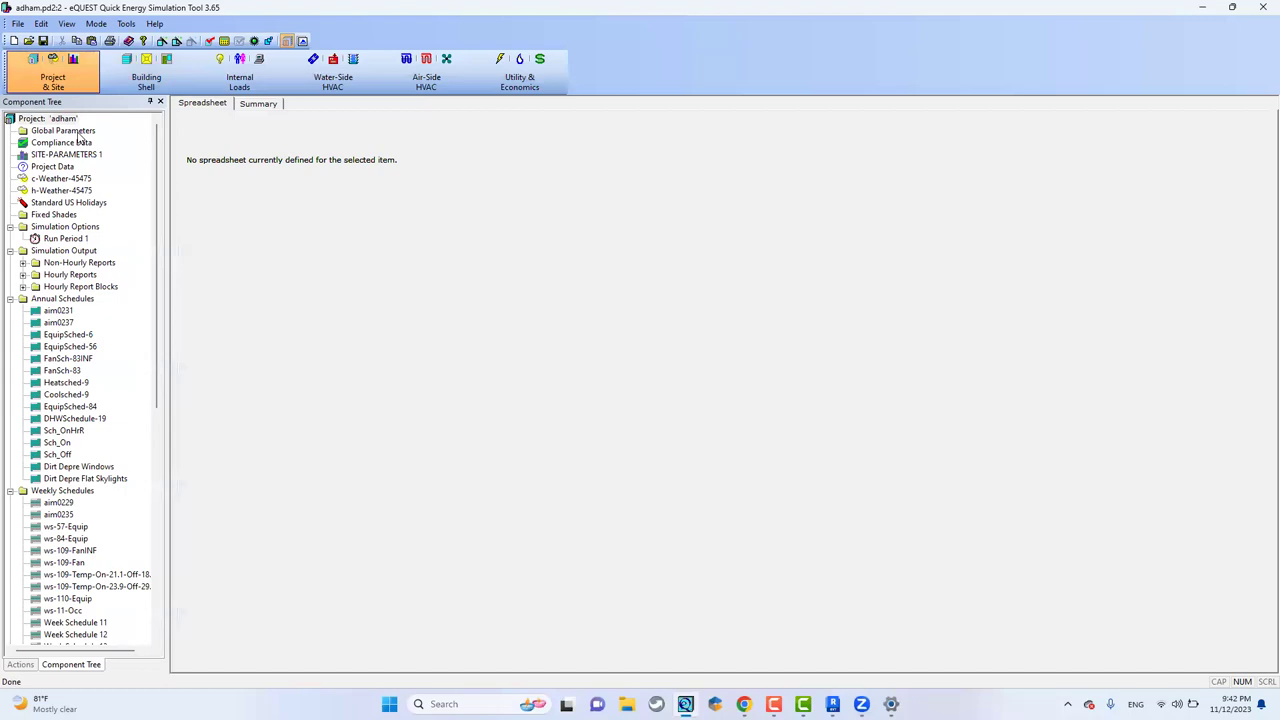
{"action": "left_click", "coordinate": [79, 133]}
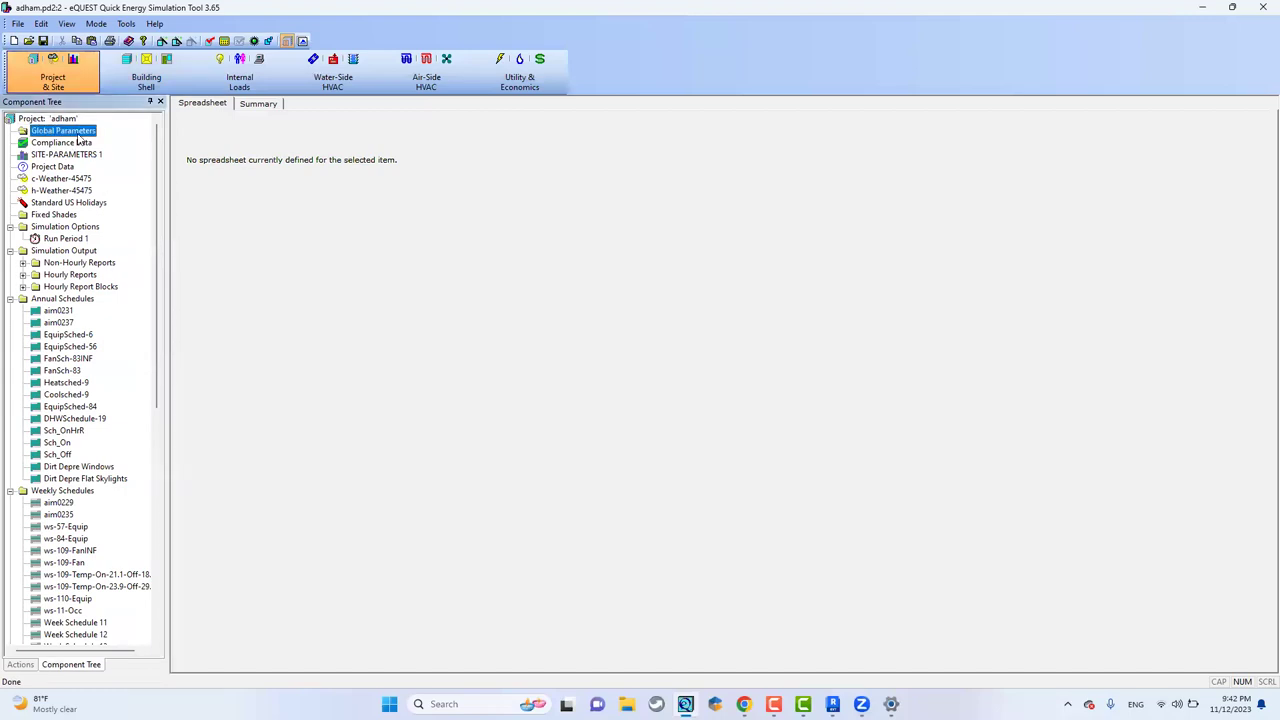
{"action": "left_click", "coordinate": [60, 168]}
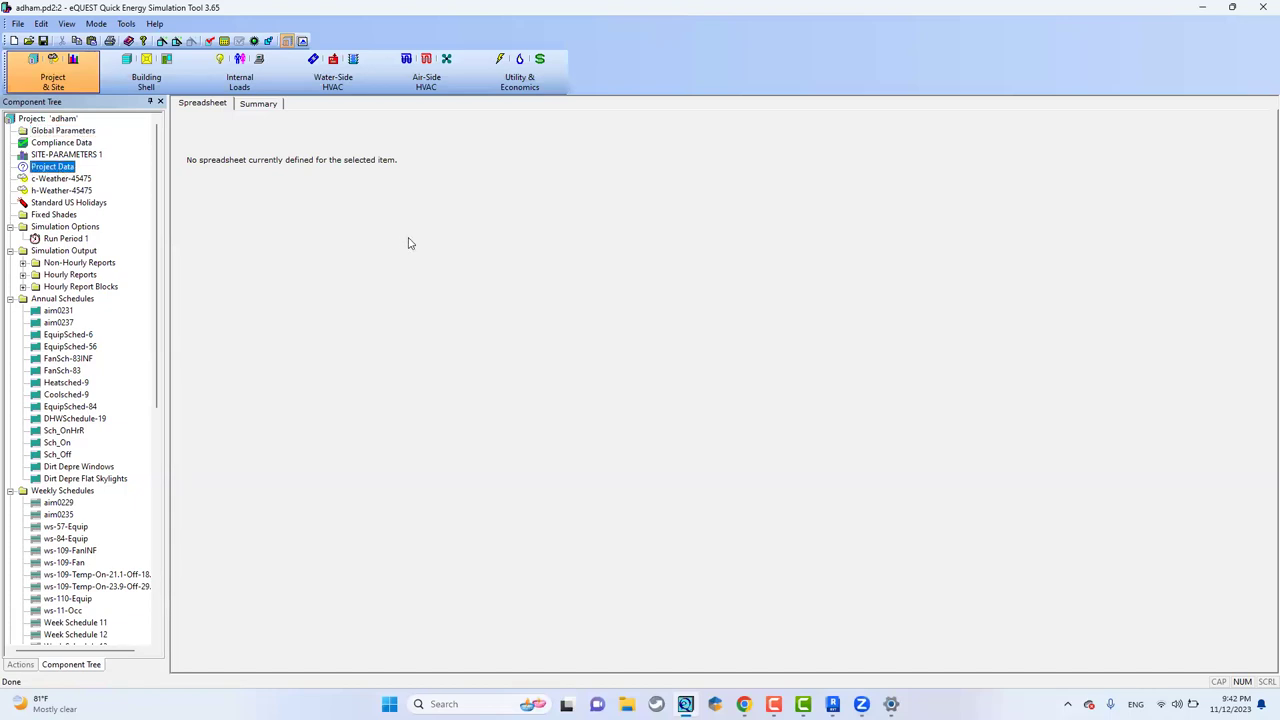
{"action": "left_click", "coordinate": [804, 143]}
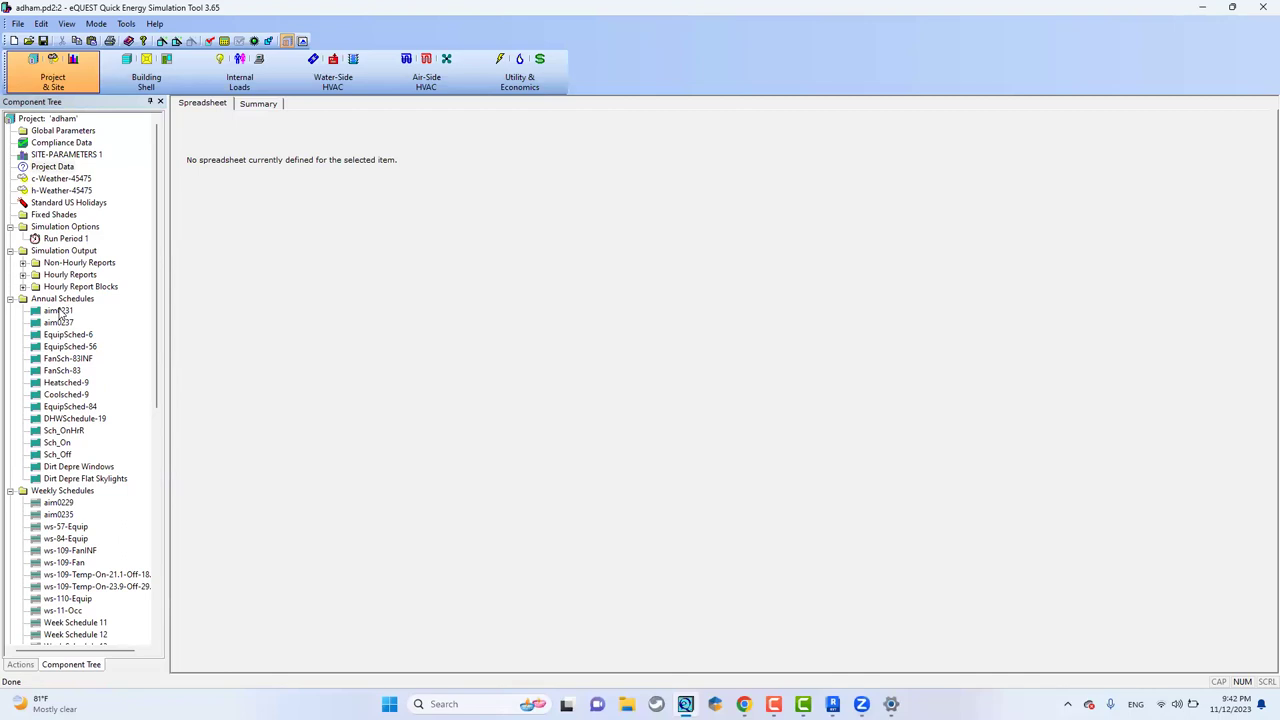
- Examine annual schedule aim0231 with its week schedule assignments, day schedule hourly values and the available day schedules
{"action": "left_click", "coordinate": [60, 312]}
{"action": "scroll", "coordinate": [105, 435], "scroll_direction": "down", "scroll_amount": 12}
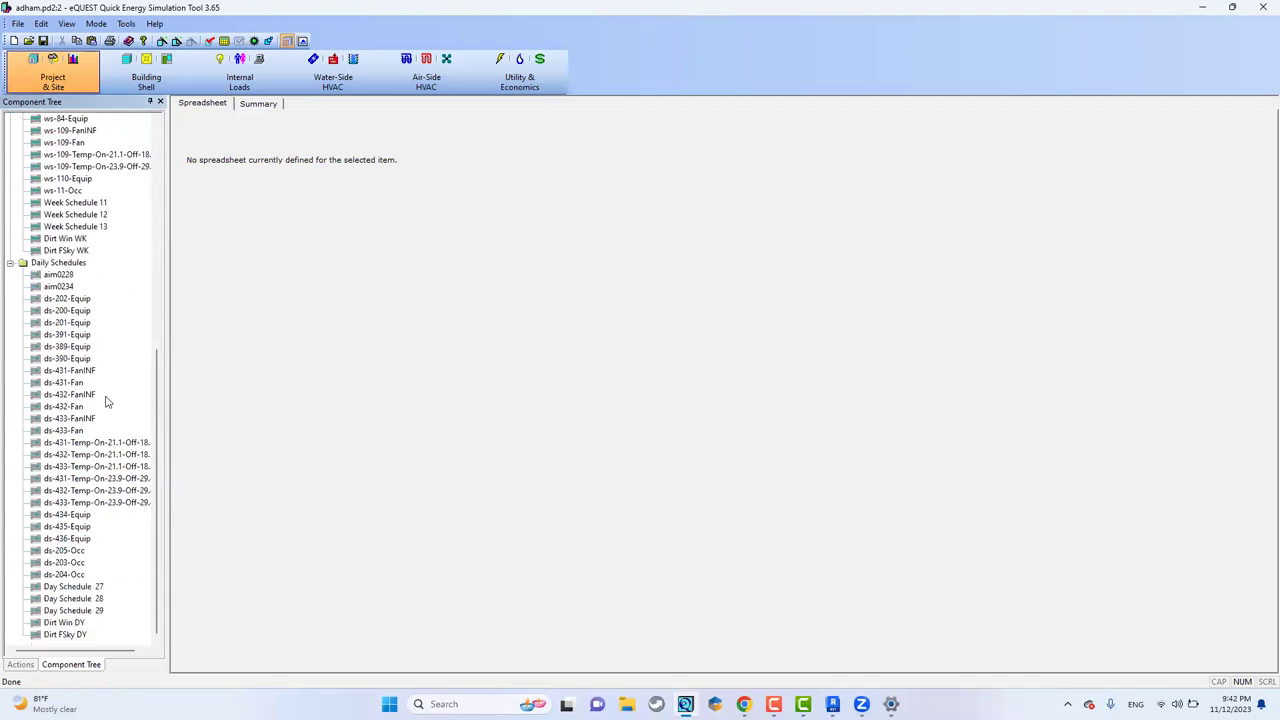
{"action": "scroll", "coordinate": [93, 340], "scroll_direction": "up", "scroll_amount": 6}
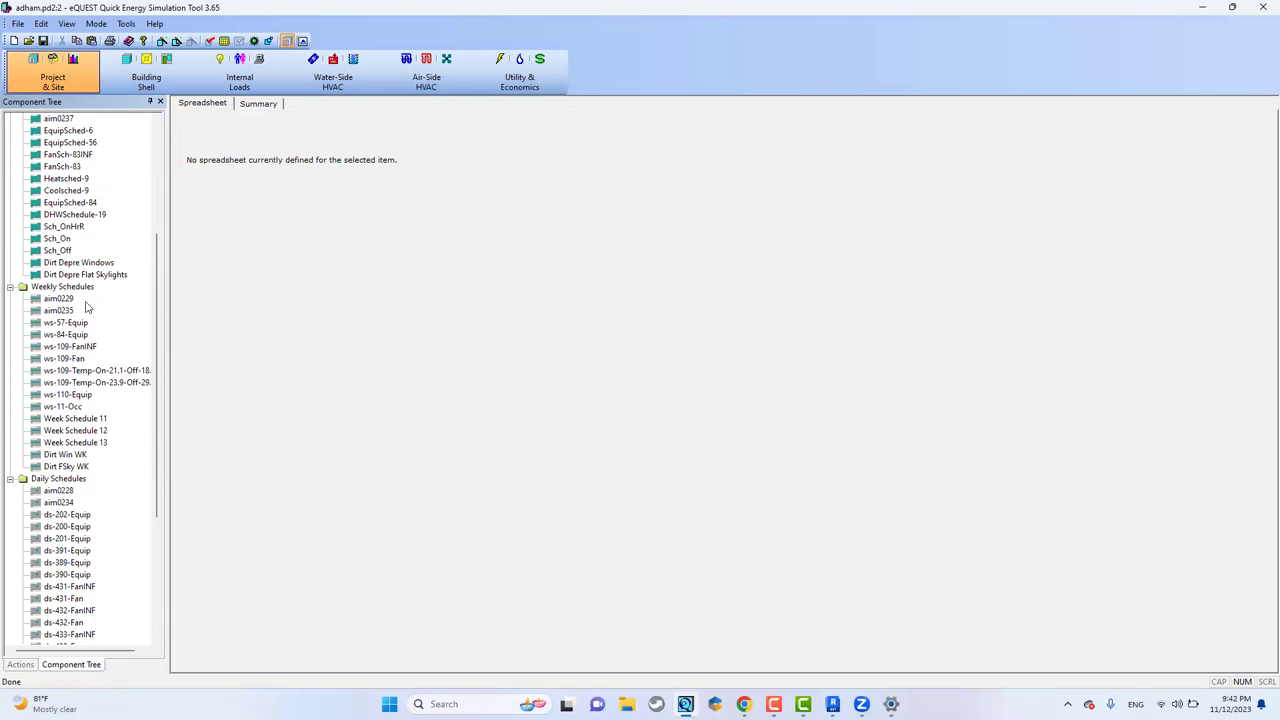
{"action": "scroll", "coordinate": [86, 308], "scroll_direction": "up", "scroll_amount": 6}
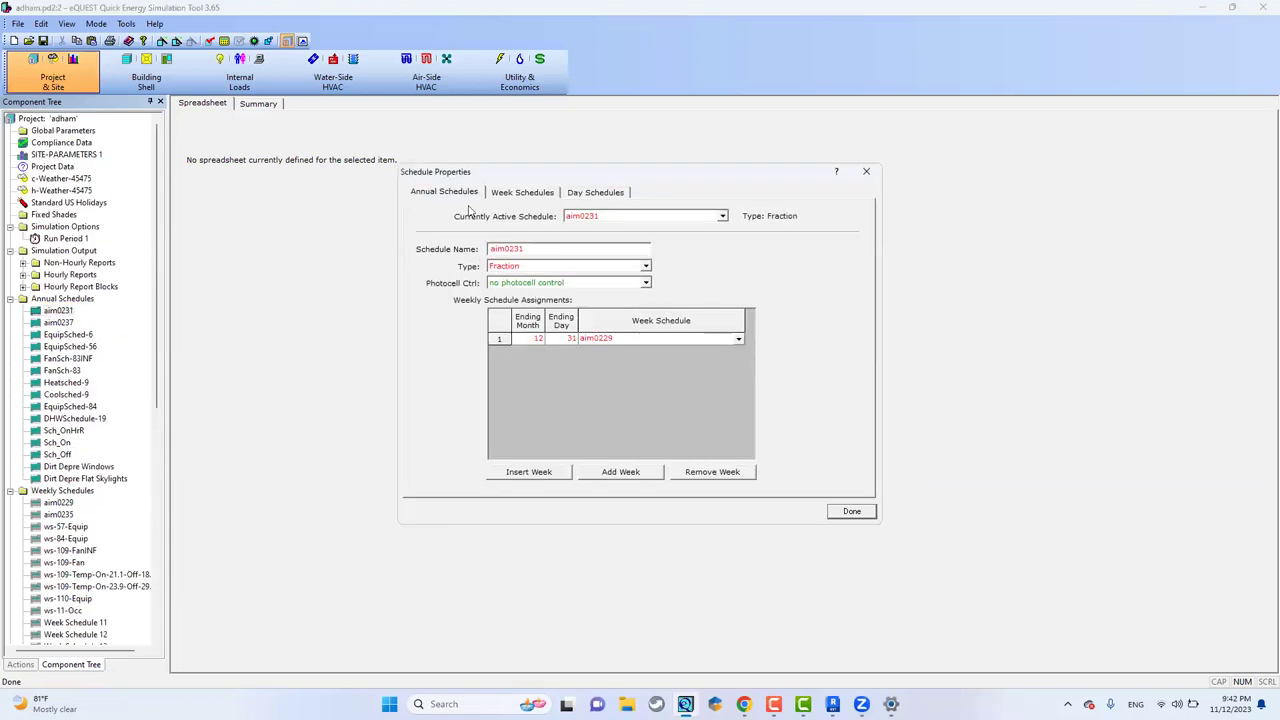
{"action": "left_click", "coordinate": [530, 190]}
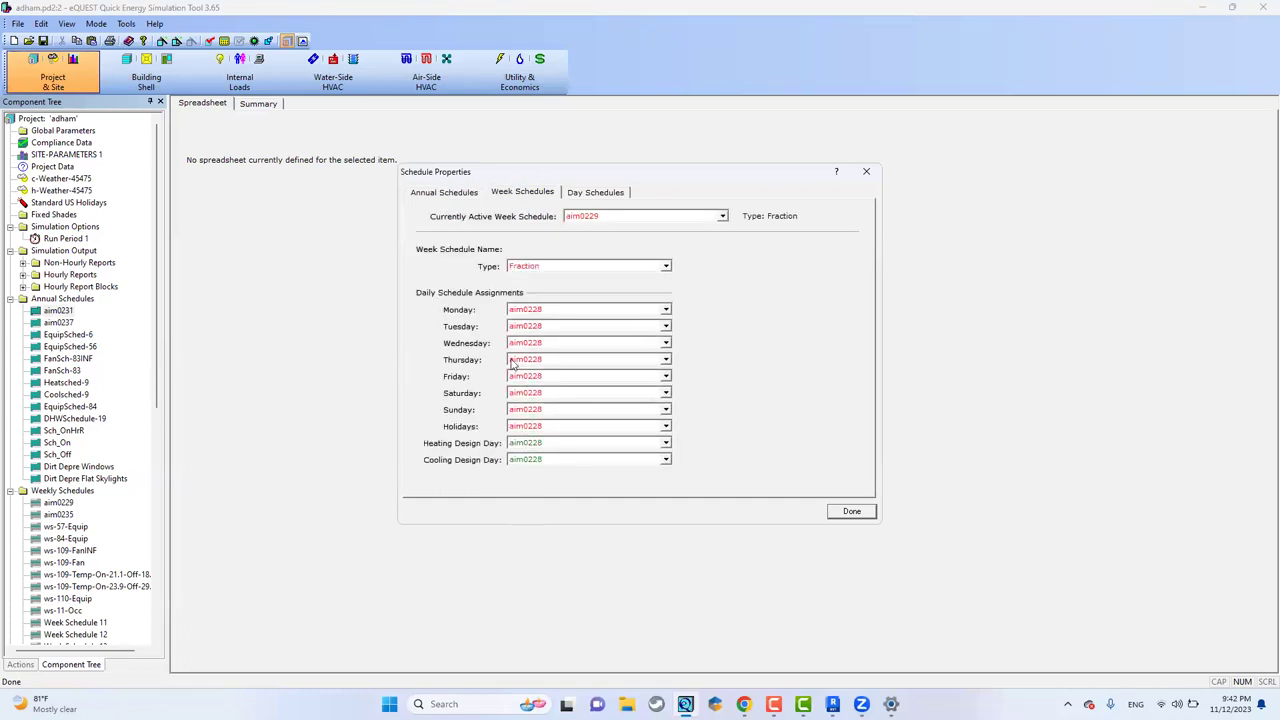
{"action": "left_click", "coordinate": [608, 192]}
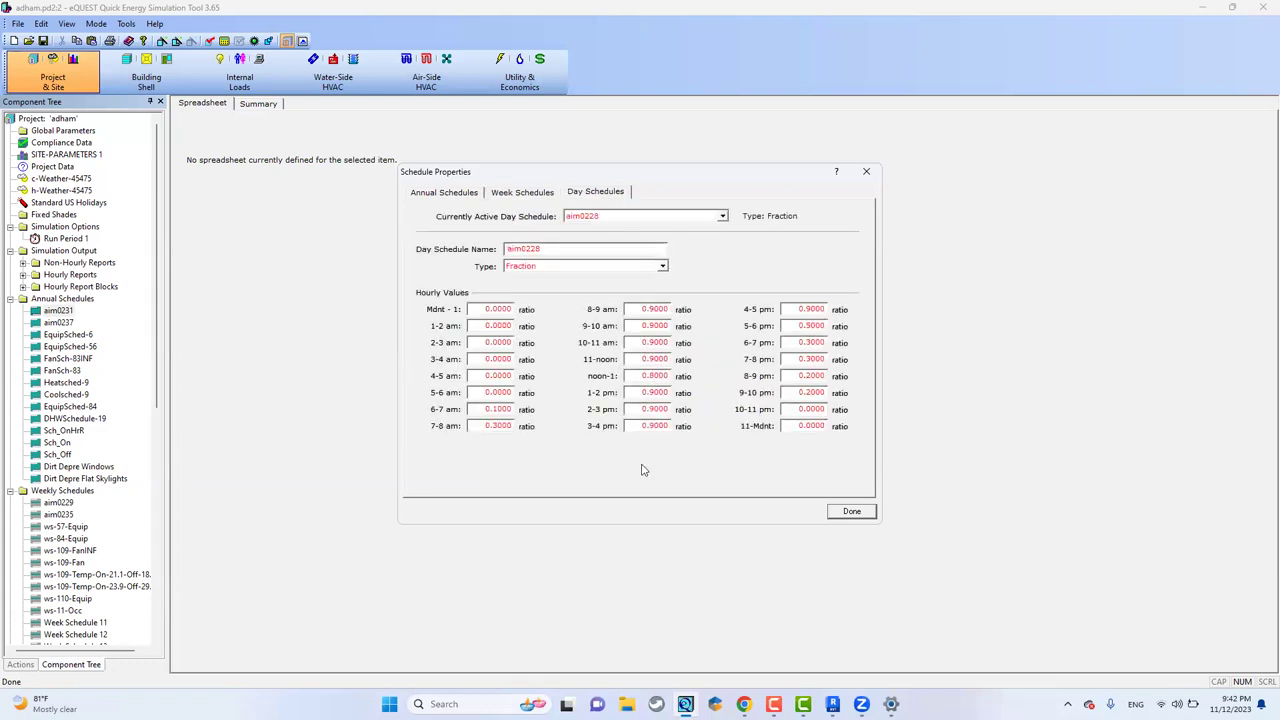
{"action": "left_click", "coordinate": [621, 216]}
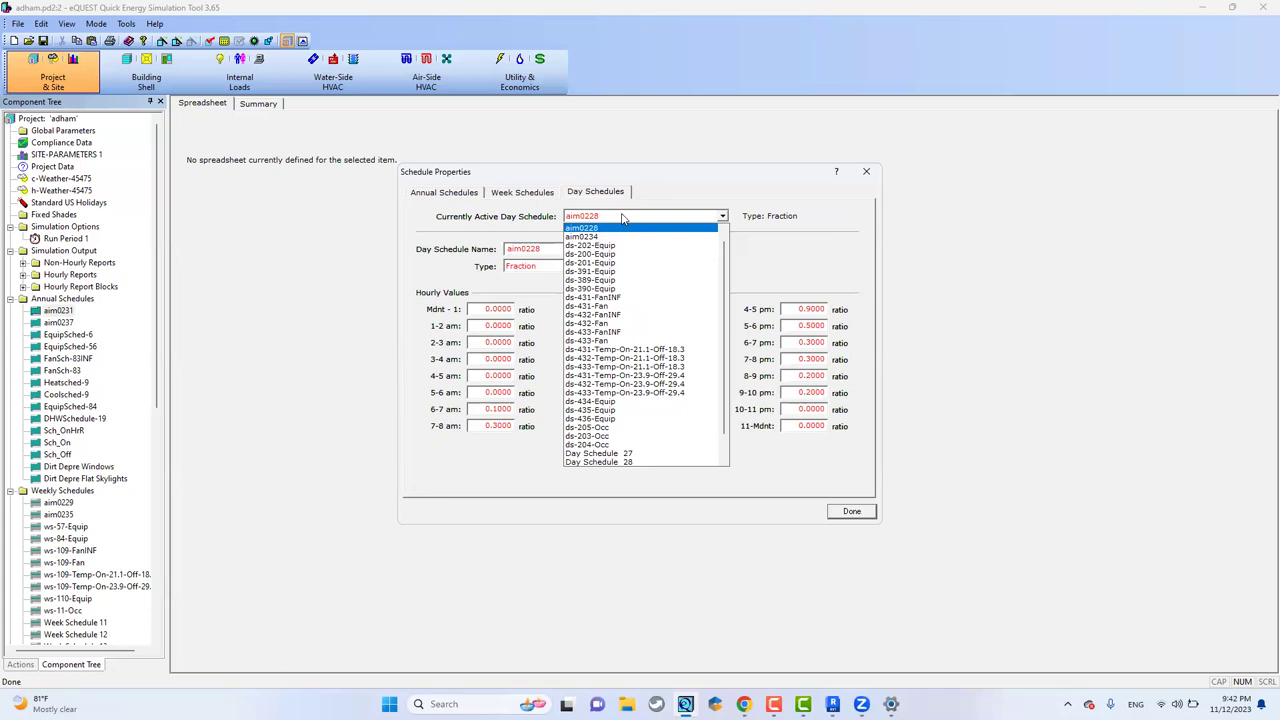
{"action": "left_click", "coordinate": [621, 216]}
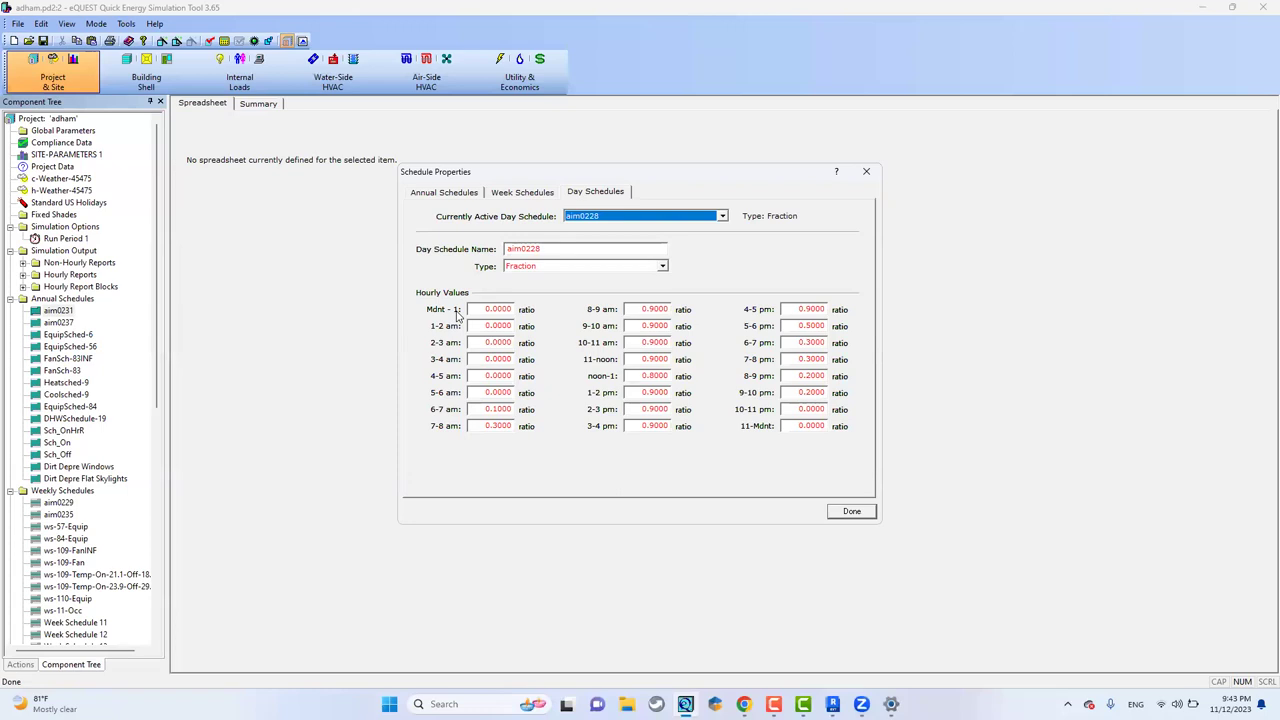
- Set the four hourly ratios from midnight to 4 am in day schedule aim0228 to 0.5
{"action": "left_click", "coordinate": [660, 67]}
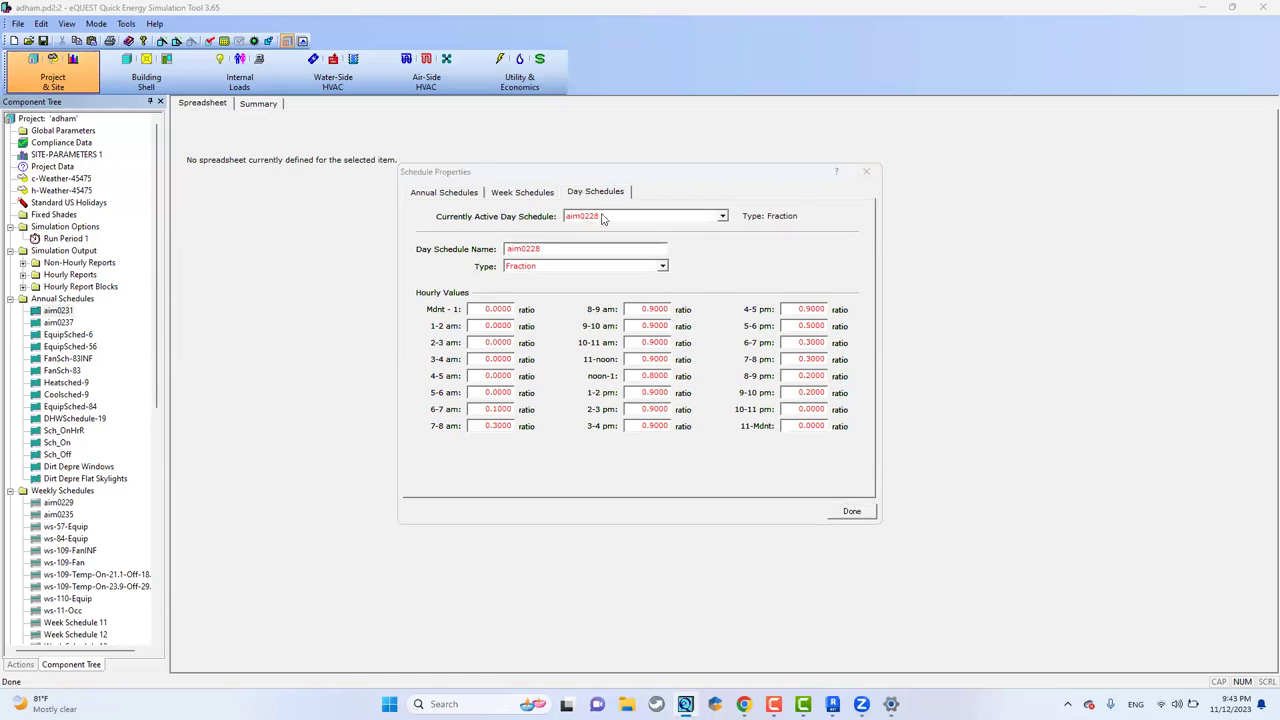
{"action": "left_click", "coordinate": [477, 310]}
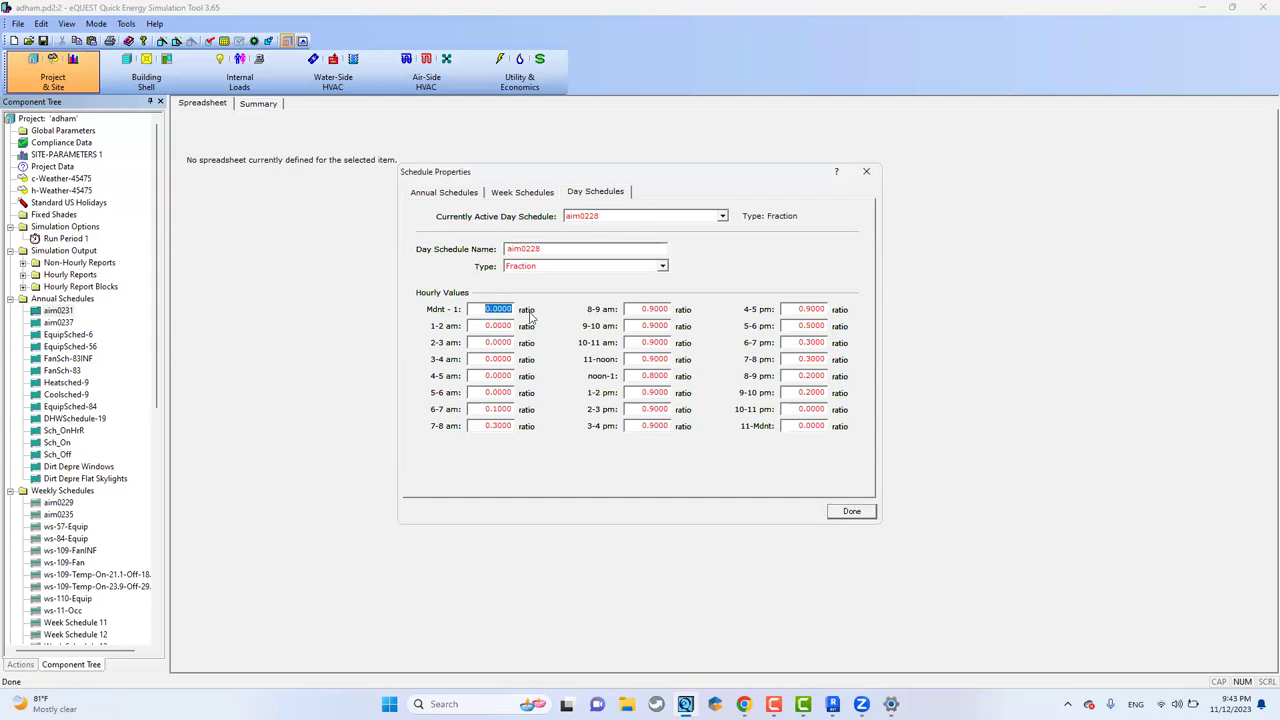
{"action": "type", "text": ".5"}
{"action": "left_click", "coordinate": [476, 331]}
{"action": "type", "text": ".5"}
{"action": "left_click", "coordinate": [481, 344]}
{"action": "type", "text": ".5"}
{"action": "left_click", "coordinate": [484, 361]}
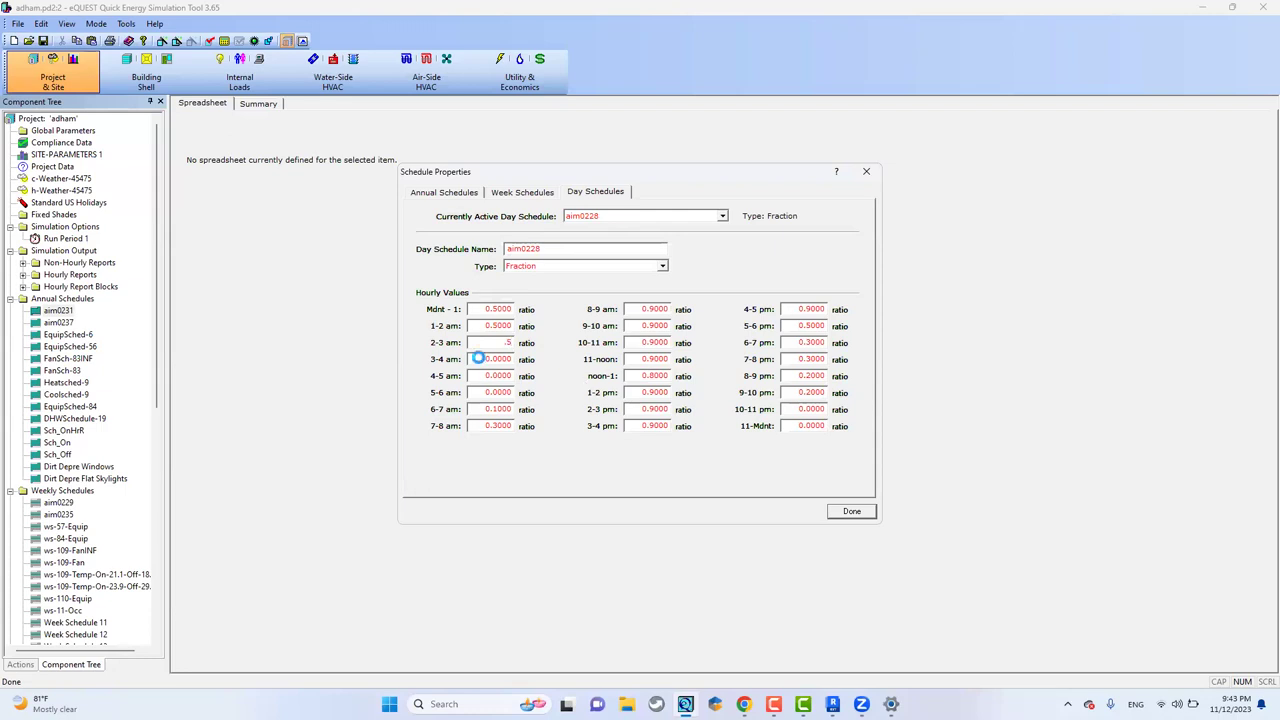
{"action": "type", "text": ".5"}
- Try changing day schedule aim0228 to the On/Off type, restore the previous value and select Fraction
{"action": "left_click", "coordinate": [568, 270]}
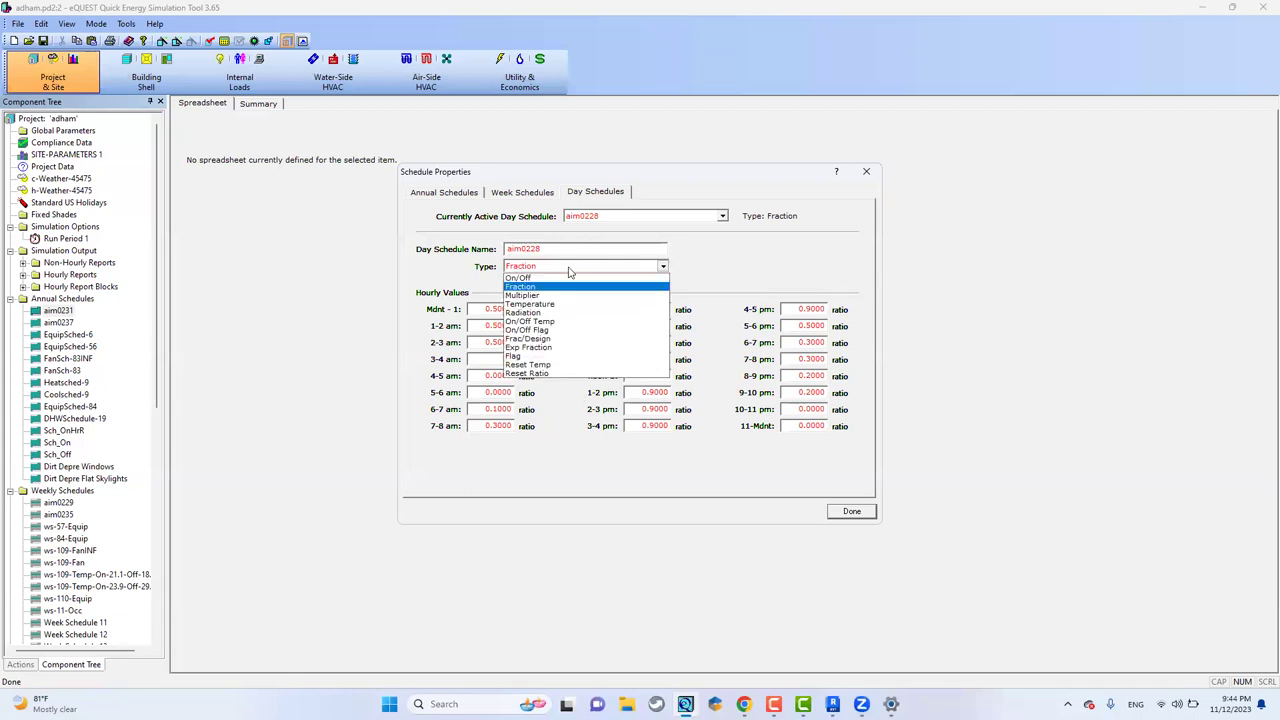
{"action": "left_click", "coordinate": [532, 279]}
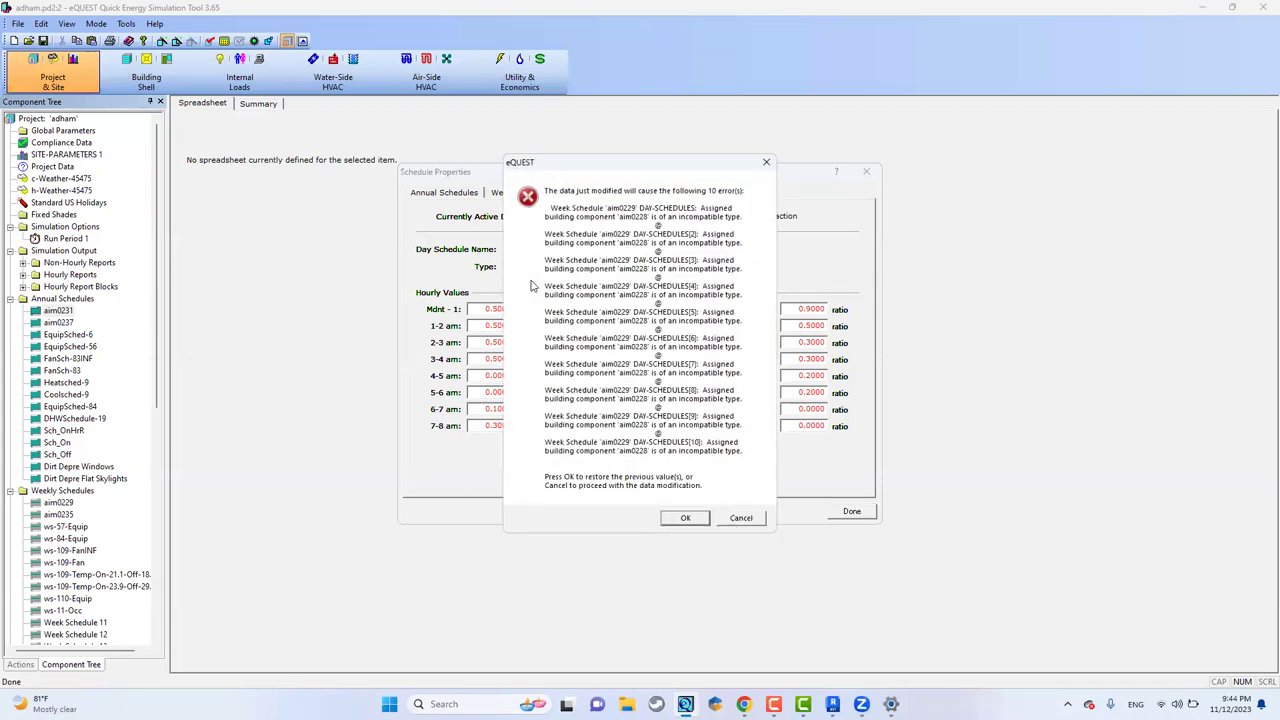
{"action": "left_click", "coordinate": [688, 519]}
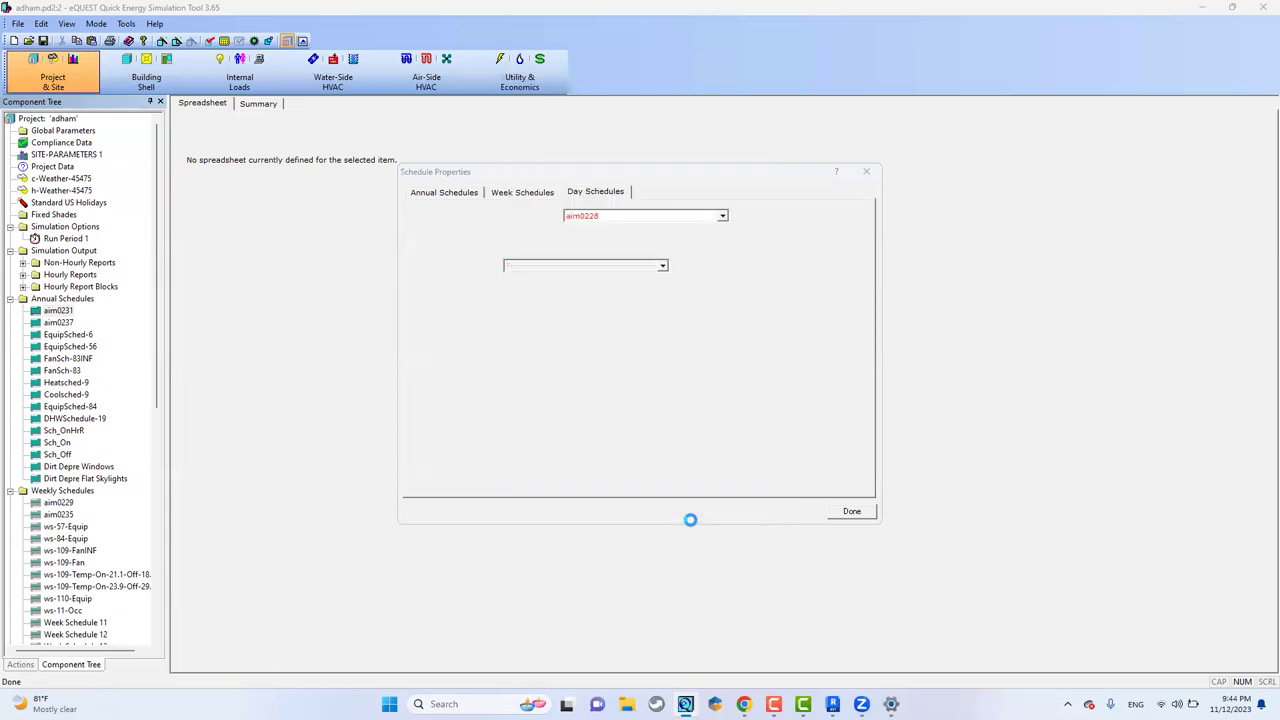
{"action": "left_click", "coordinate": [614, 266]}
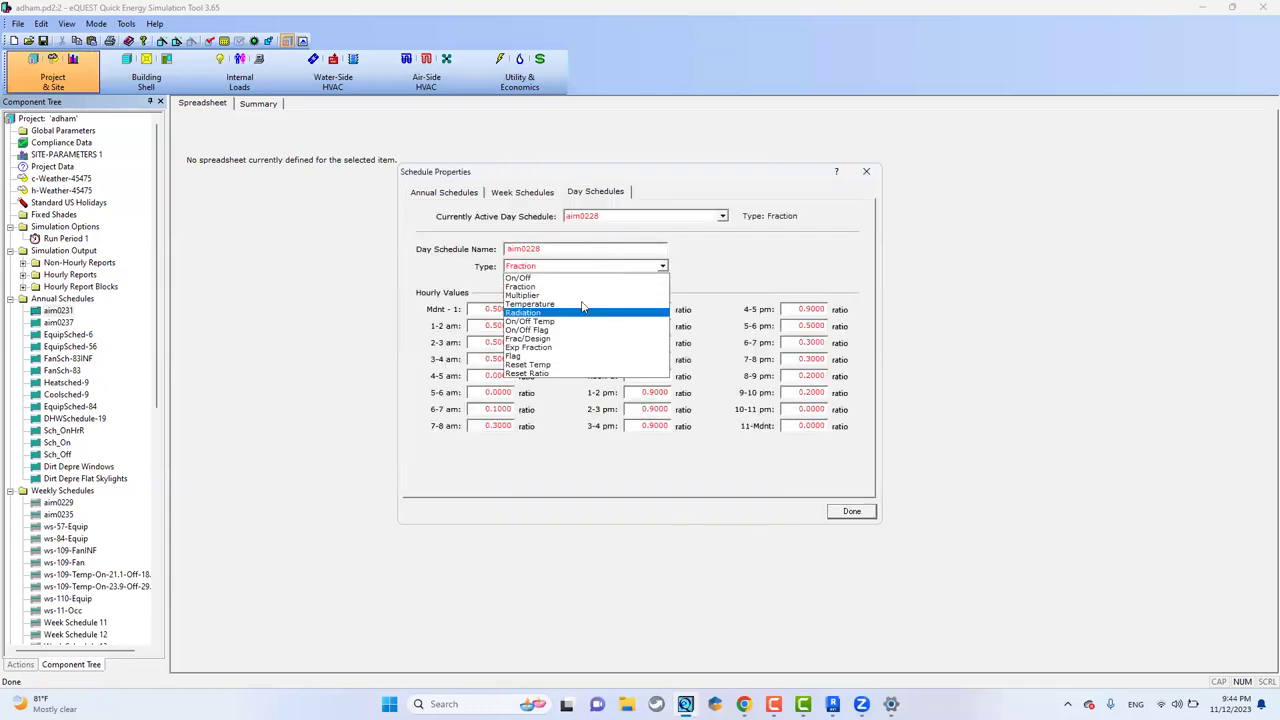
{"action": "left_click", "coordinate": [548, 286]}
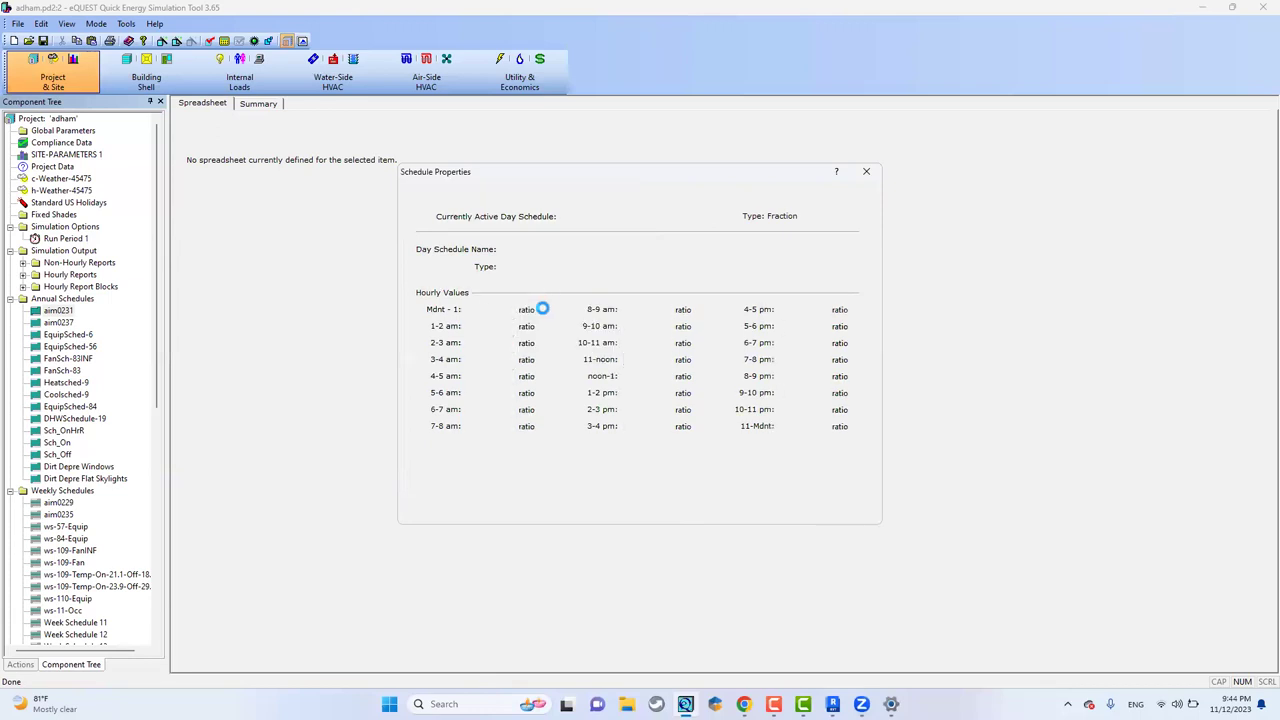
- Try the Temperature and Flag types for day schedule aim0228, restoring the previous value each time
{"action": "left_click", "coordinate": [558, 266]}
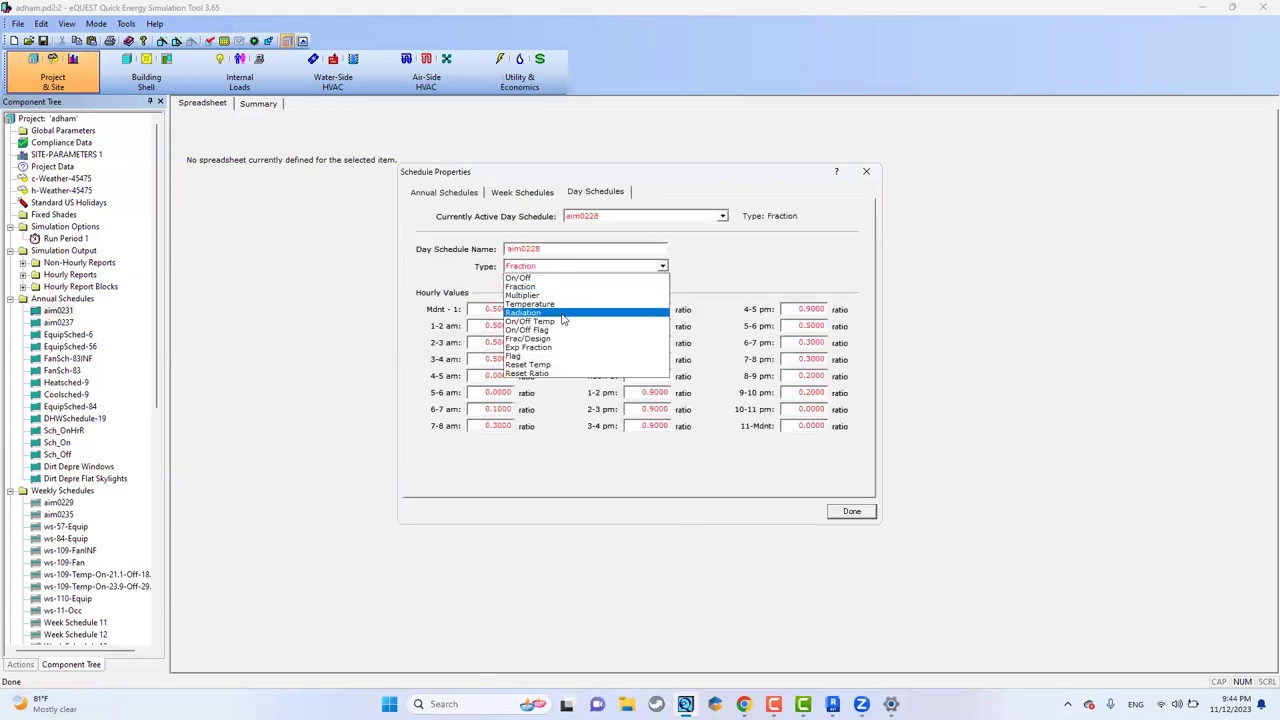
{"action": "left_click", "coordinate": [569, 304]}
{"action": "left_click", "coordinate": [675, 520]}
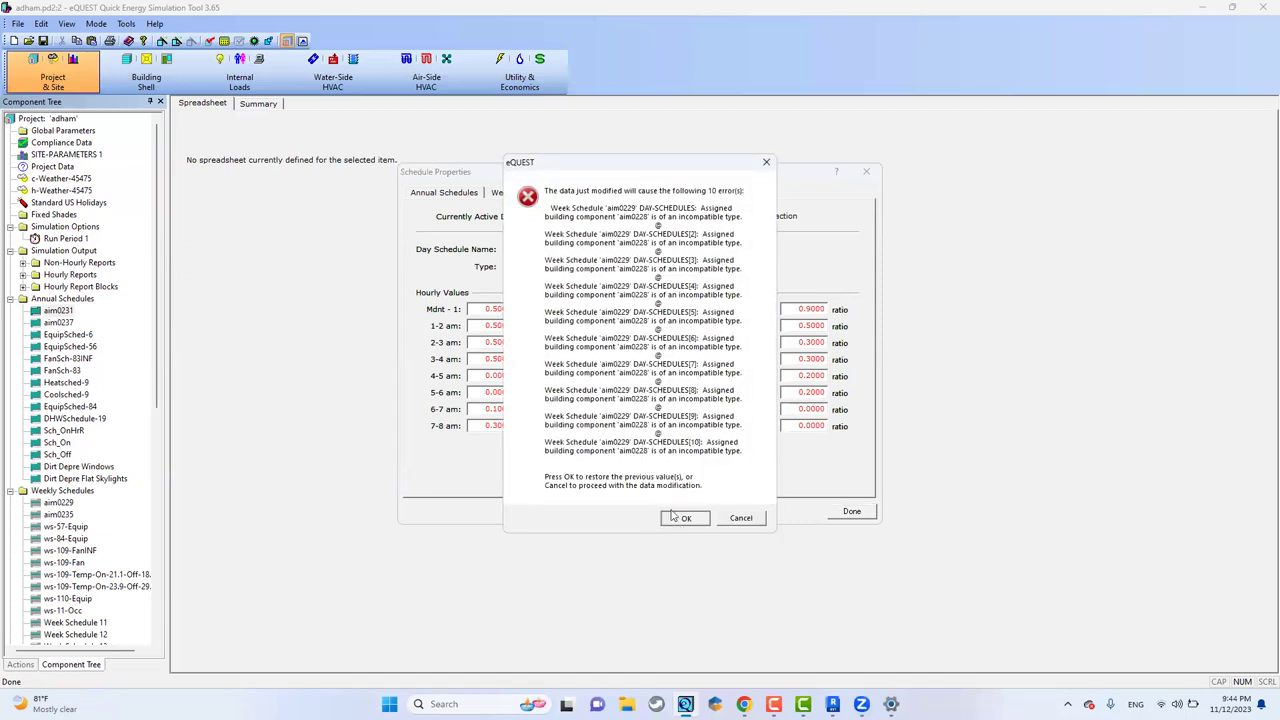
{"action": "left_click", "coordinate": [558, 267]}
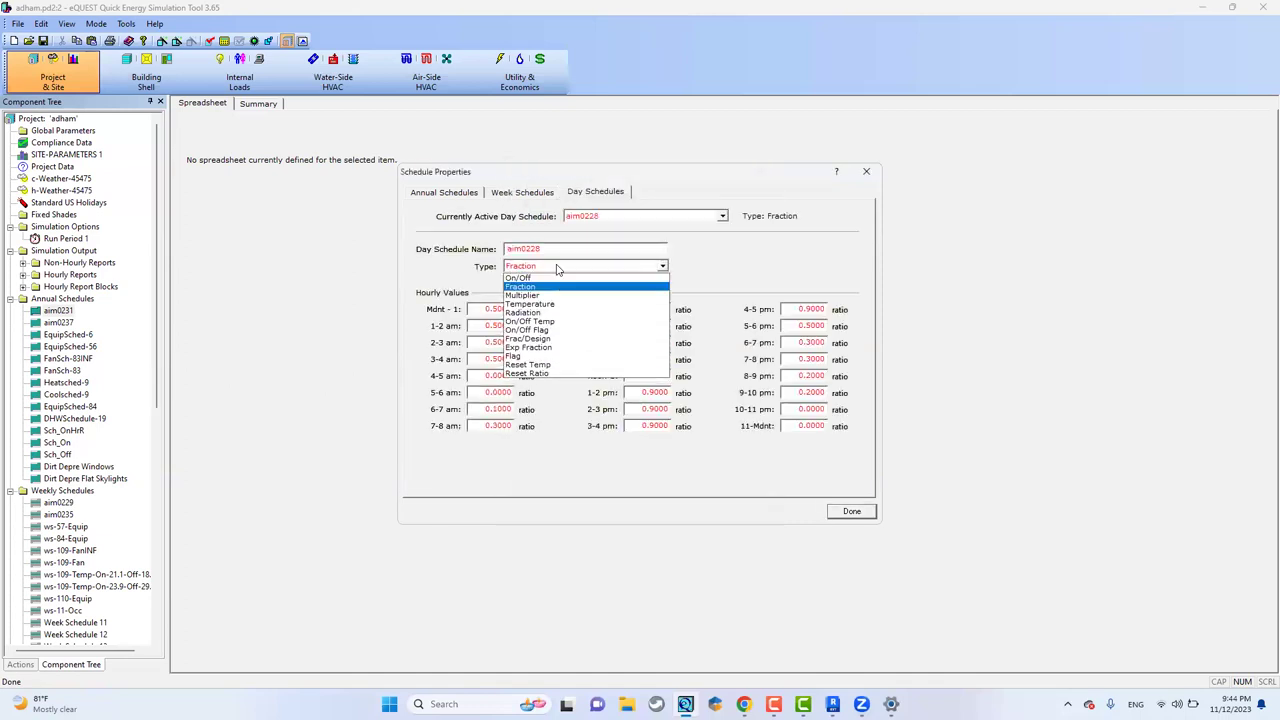
{"action": "left_click", "coordinate": [553, 357]}
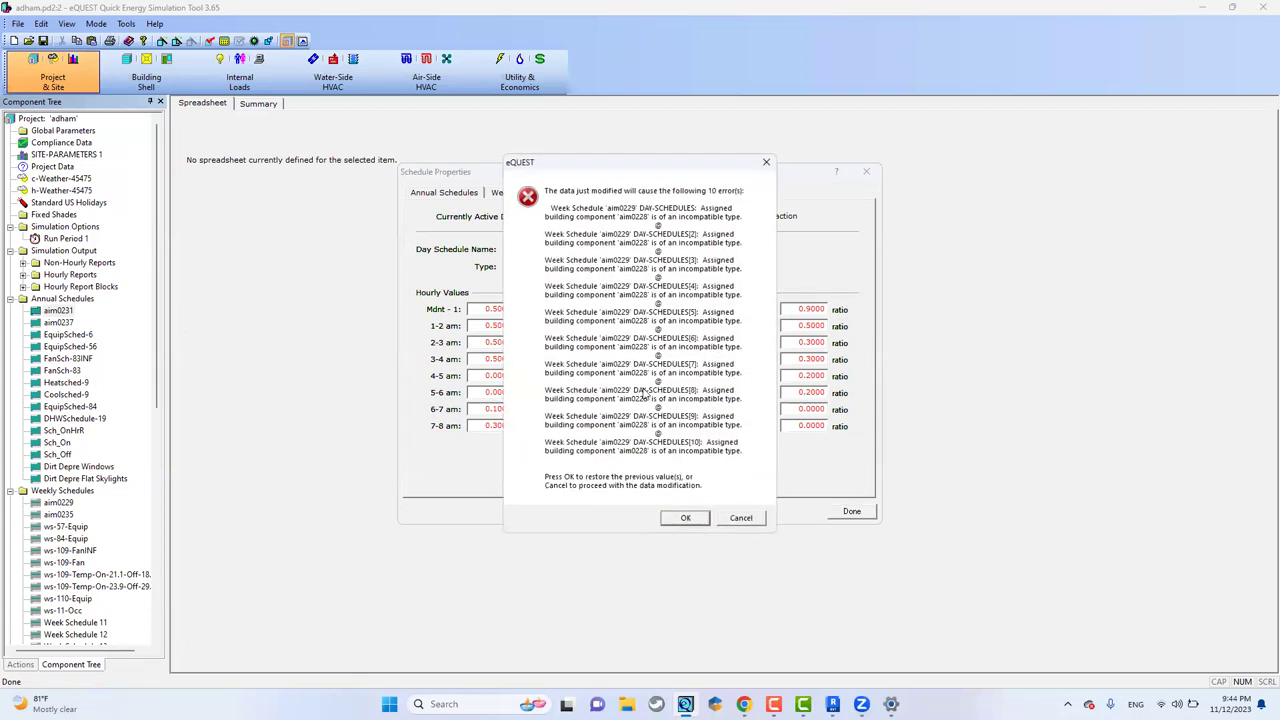
{"action": "left_click", "coordinate": [686, 517]}
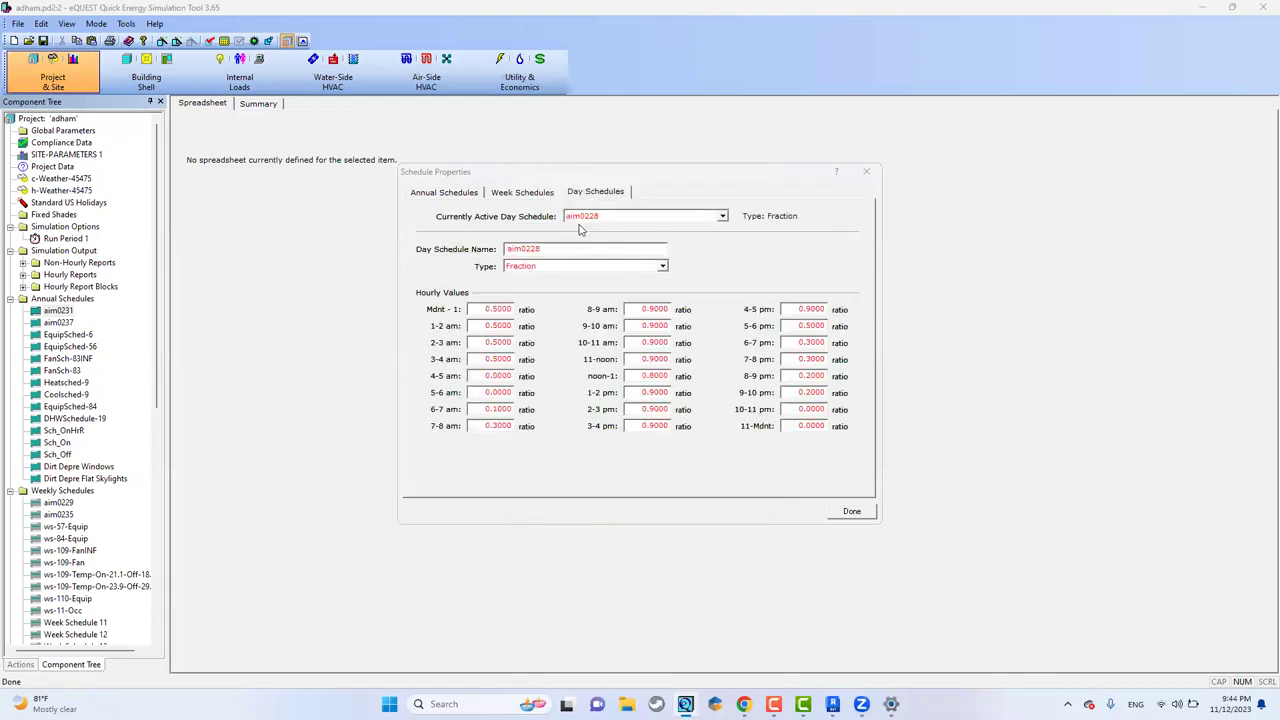
- Examine day schedule aim0234, the daily assignments and Monday options of week schedule aim0229, and the hourly values of day schedule aim0228
{"action": "left_click", "coordinate": [580, 217]}
{"action": "left_click", "coordinate": [575, 275]}
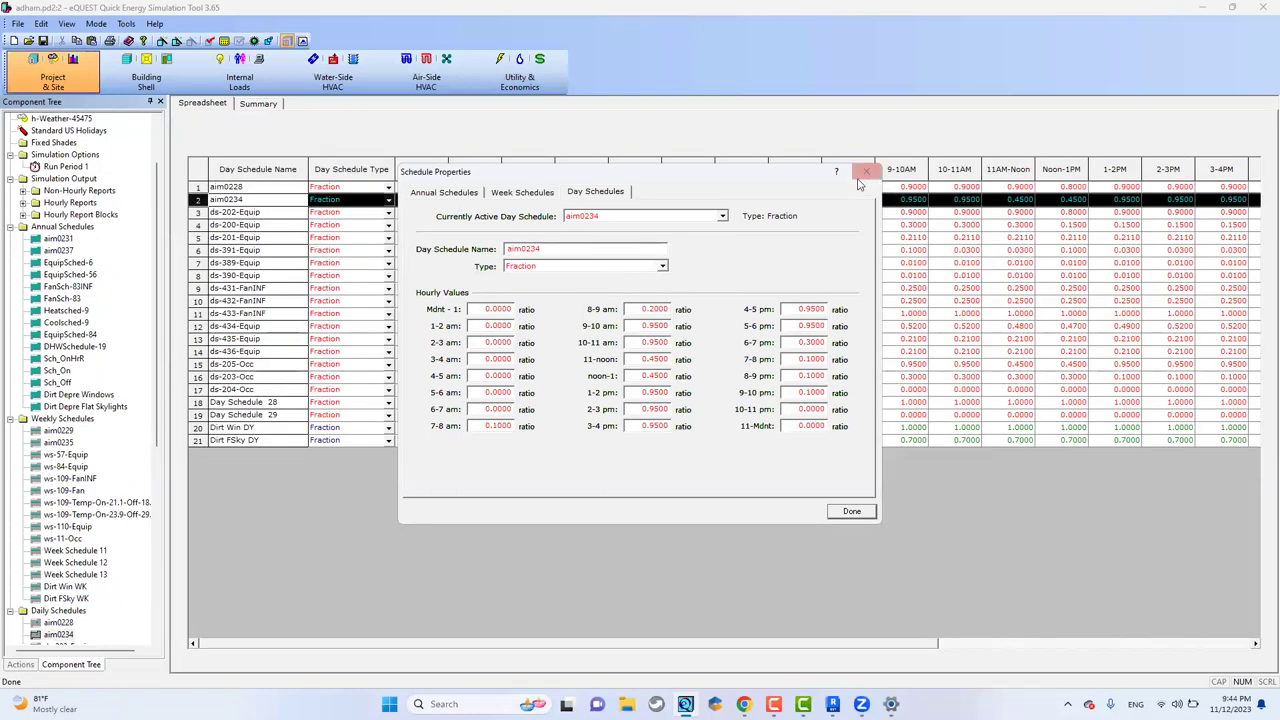
{"action": "left_click", "coordinate": [535, 191]}
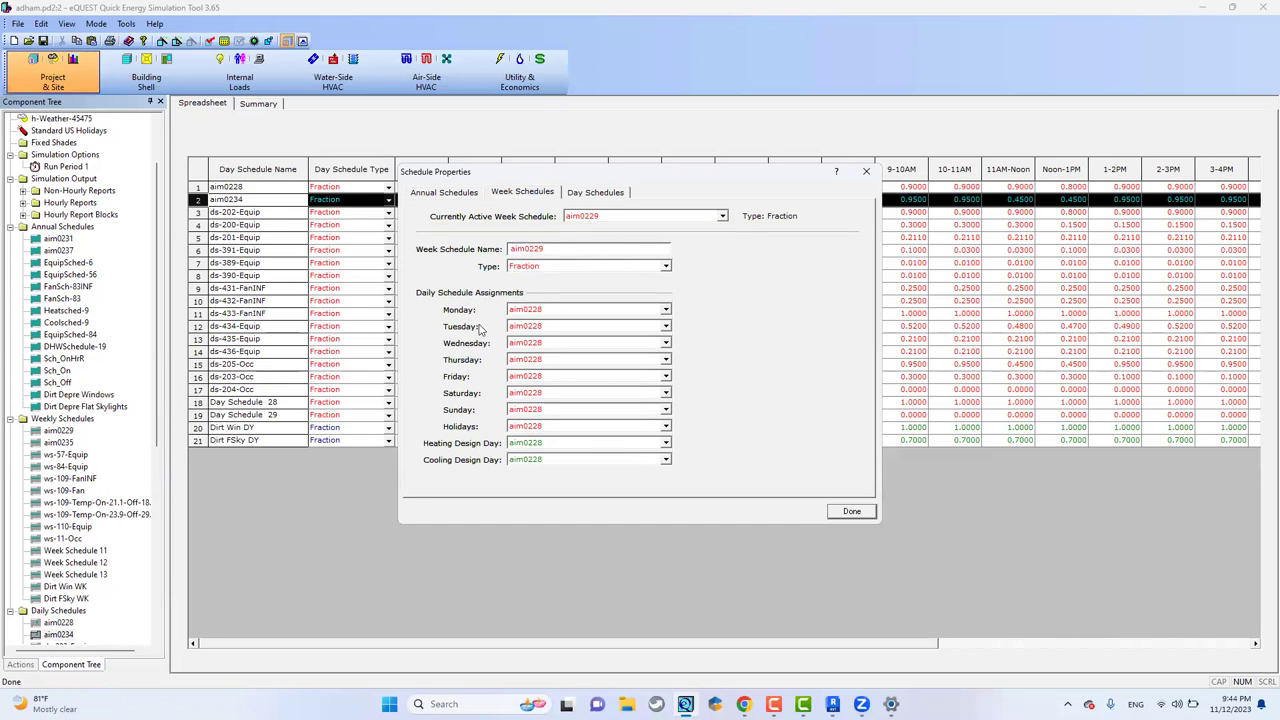
{"action": "left_click", "coordinate": [588, 312]}
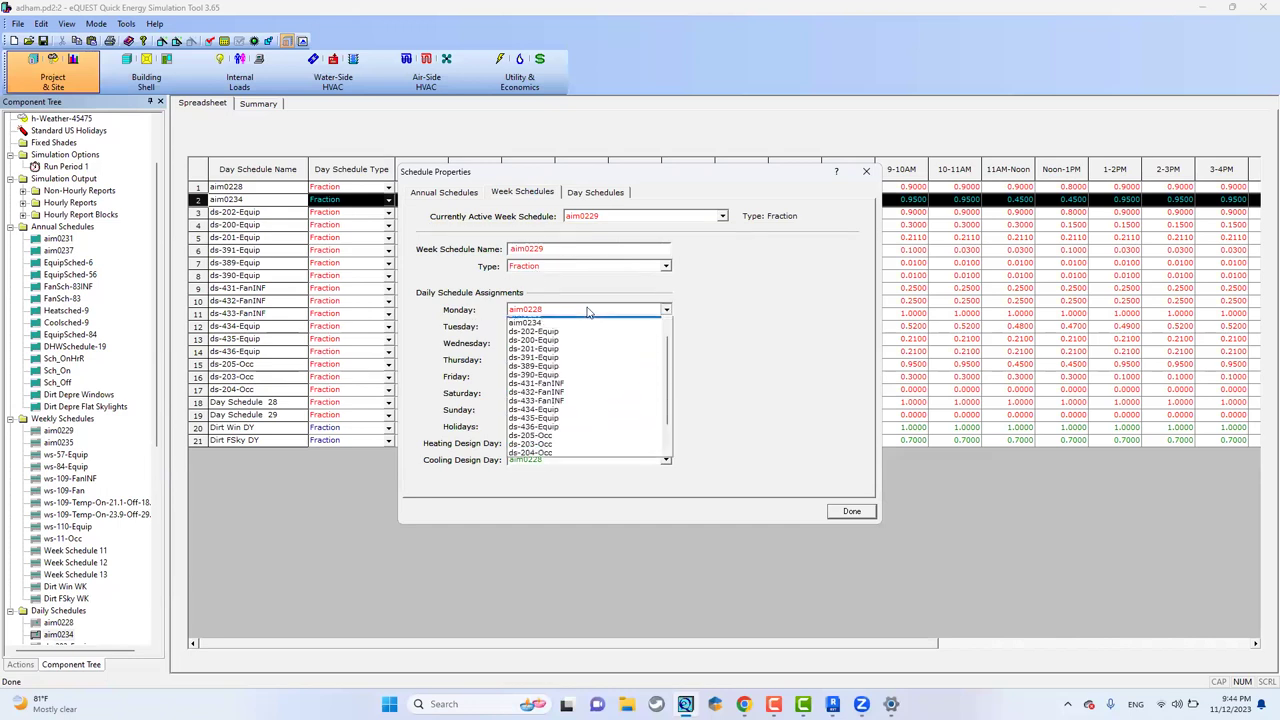
{"action": "left_click", "coordinate": [478, 340]}
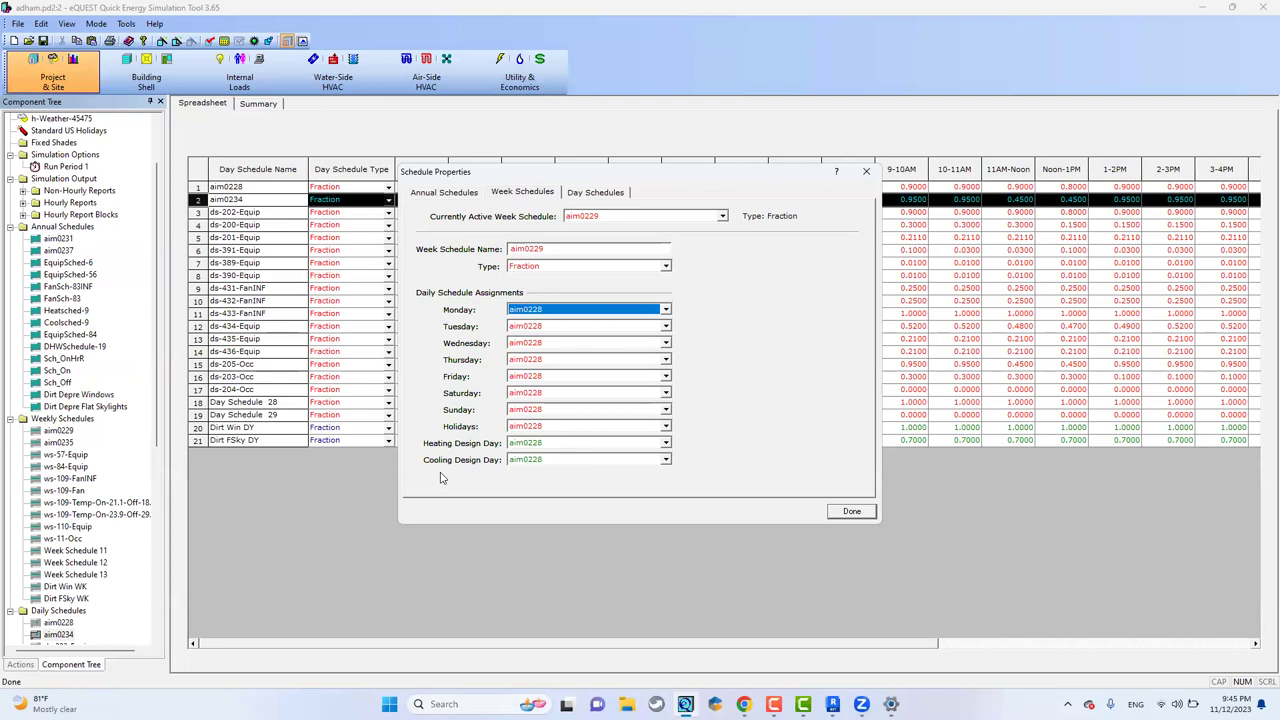
{"action": "left_click", "coordinate": [625, 193]}
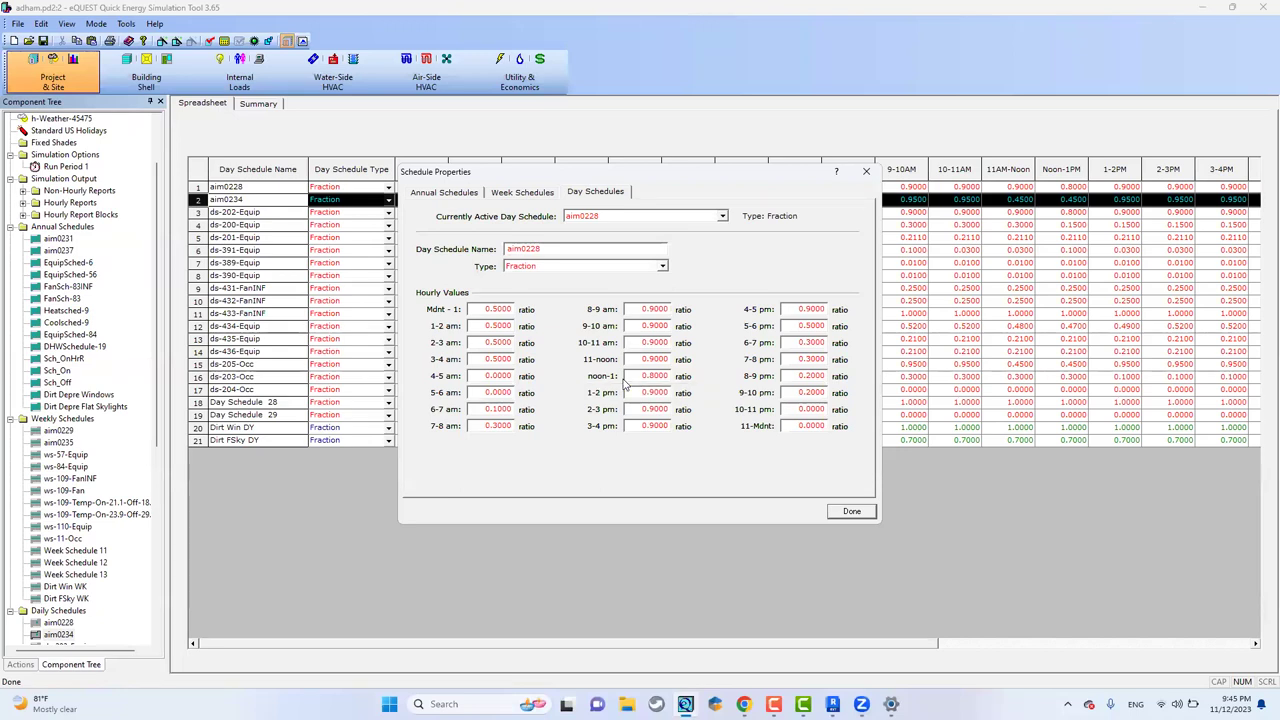
{"action": "left_click", "coordinate": [499, 192]}
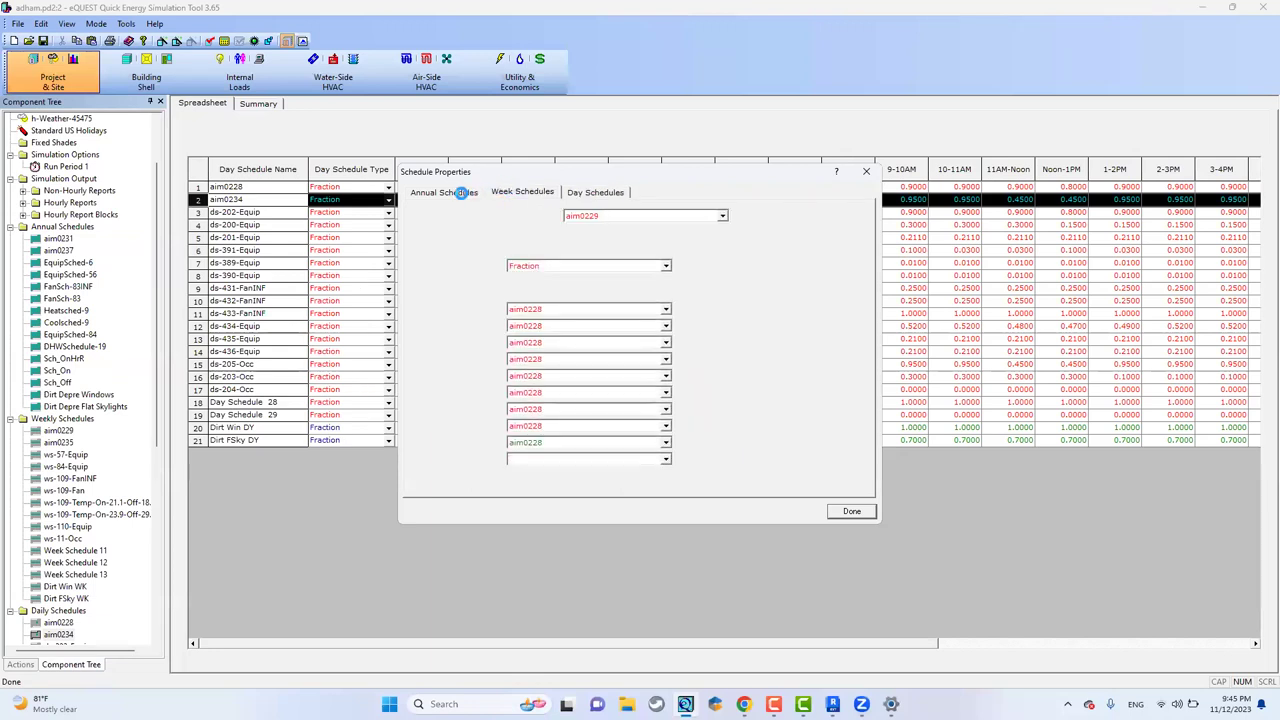
- Add two more rows to the weekly schedule assignments of annual schedule aim0231, restoring the previous values in the error dialog
{"action": "left_click", "coordinate": [459, 192]}
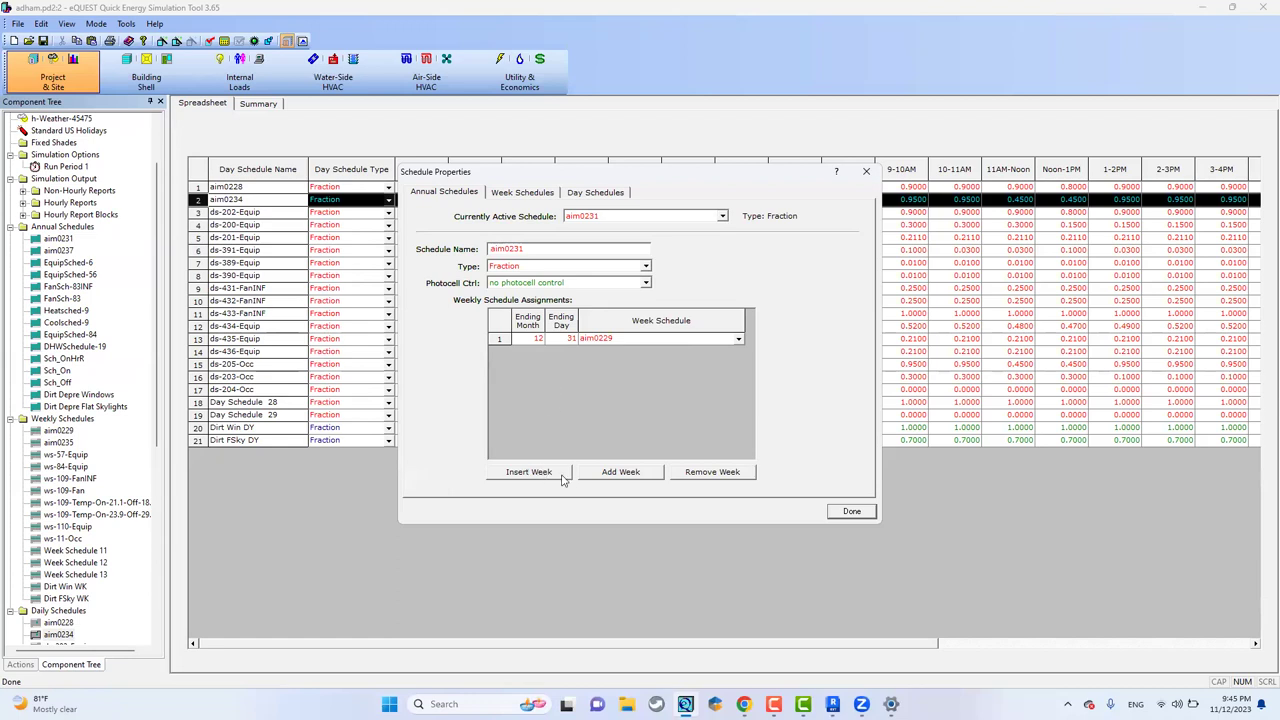
{"action": "left_click", "coordinate": [600, 472]}
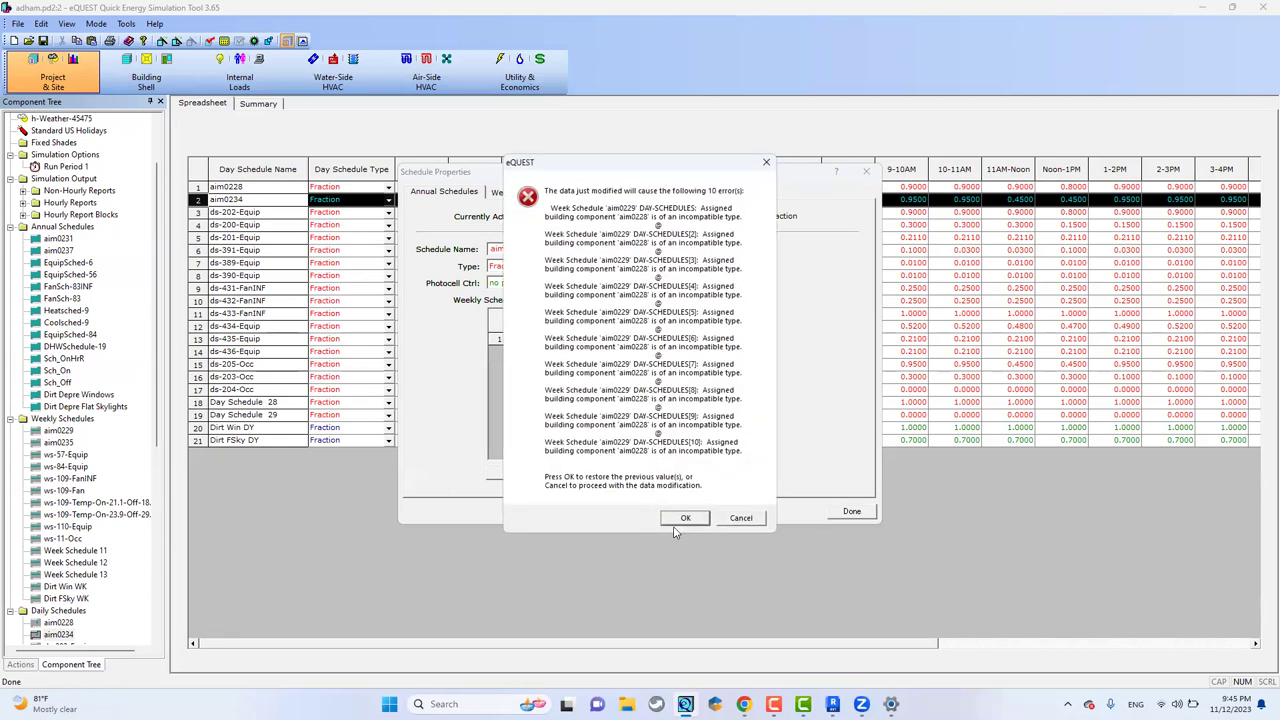
{"action": "left_click", "coordinate": [687, 519]}
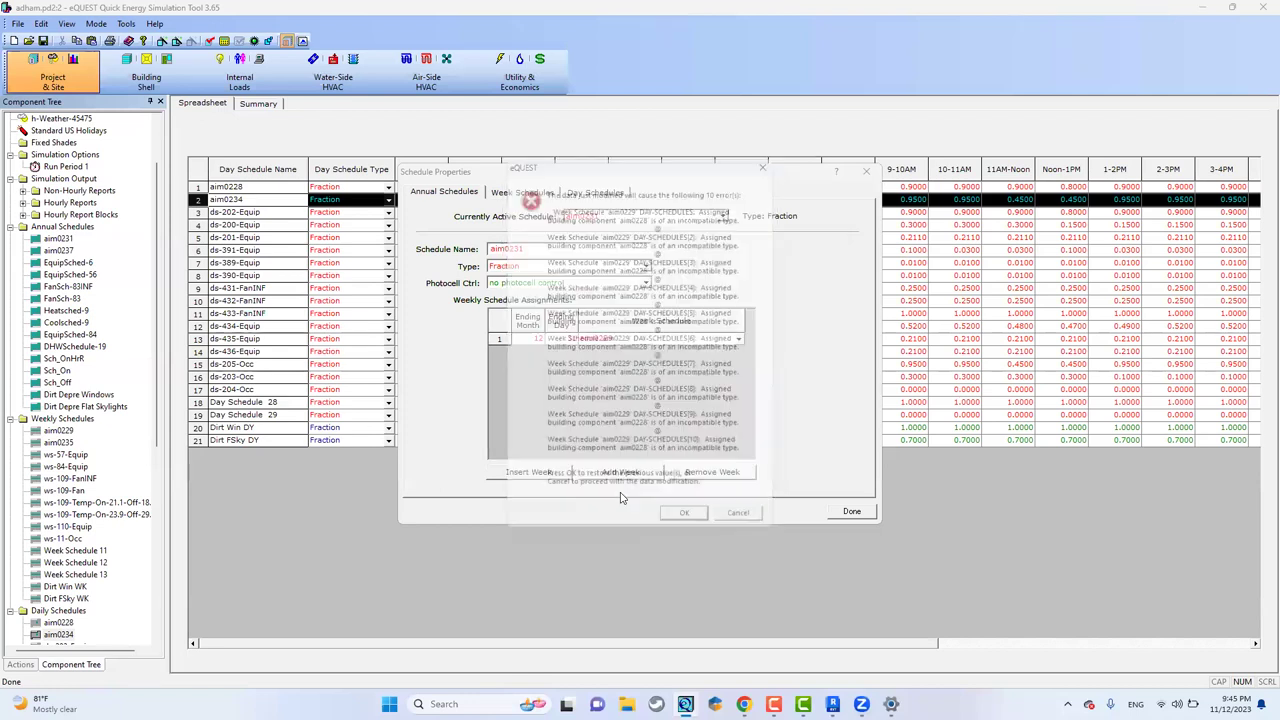
{"action": "key", "text": "Return"}
{"action": "left_click", "coordinate": [535, 471]}
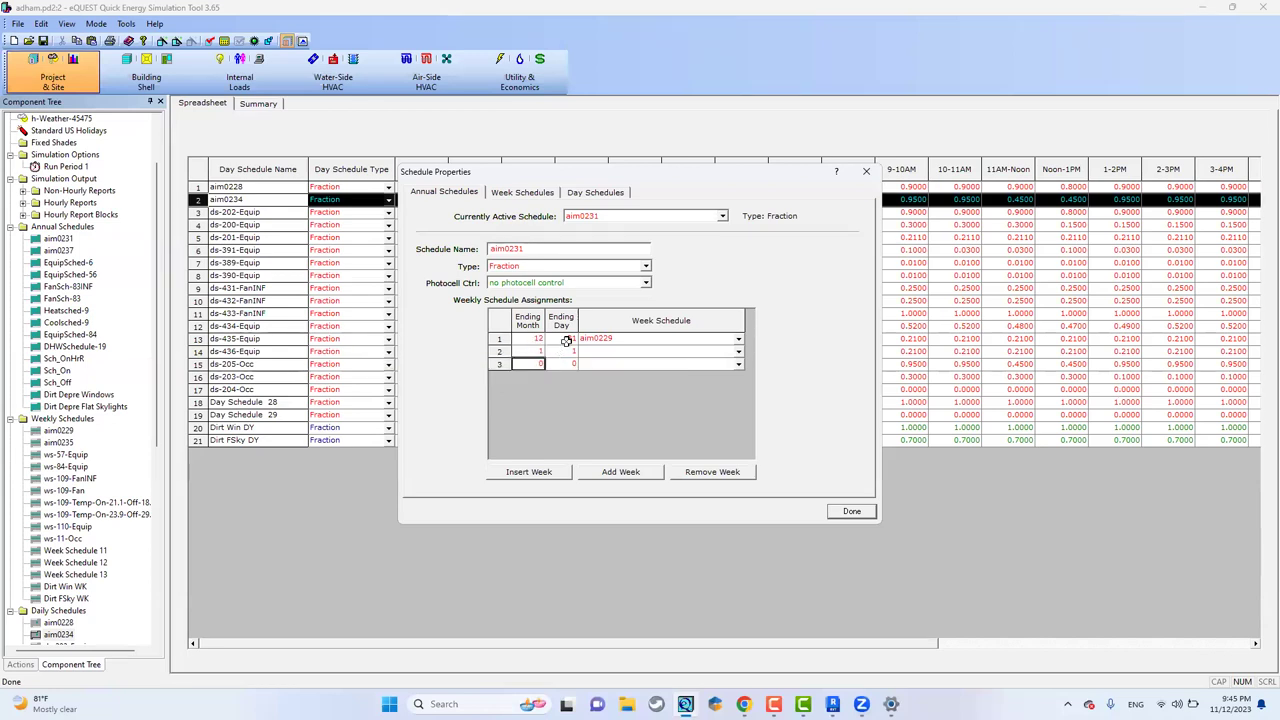
- In the second weekly assignment row of aim0231, set the ending day to 11 and assign week schedule ws-57-Equip
{"action": "left_click", "coordinate": [535, 355]}
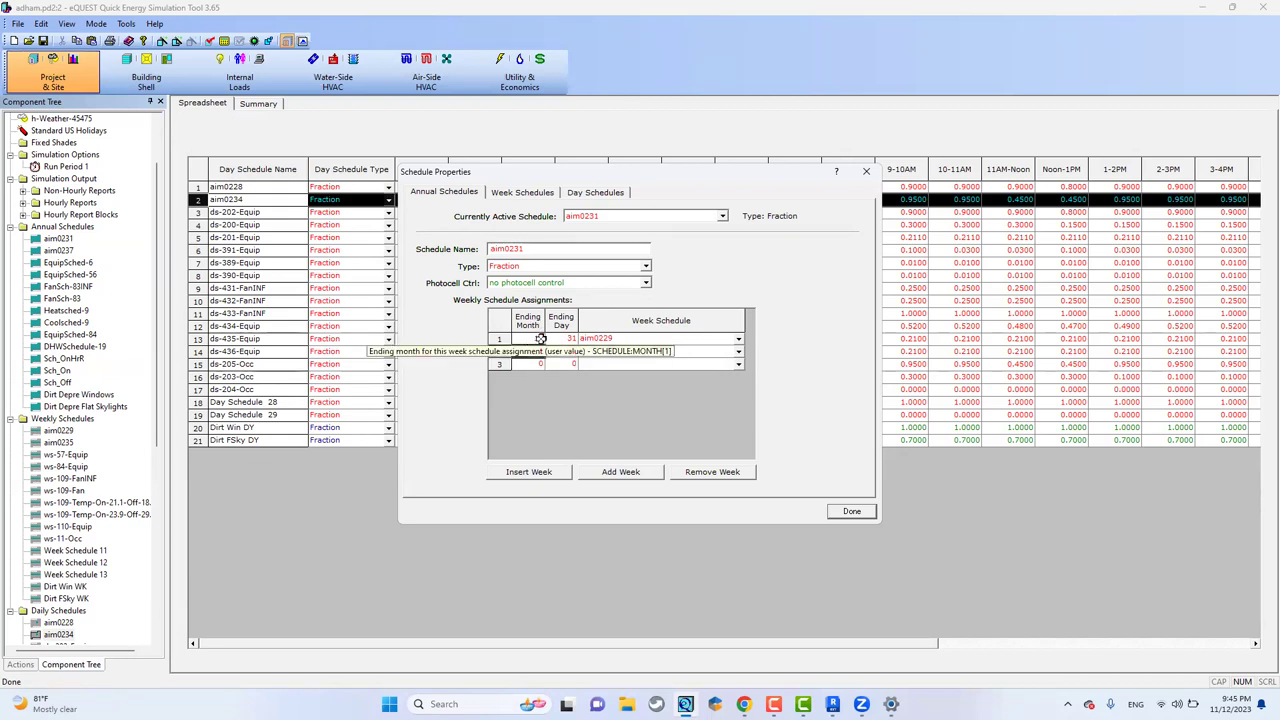
{"action": "left_click", "coordinate": [562, 340]}
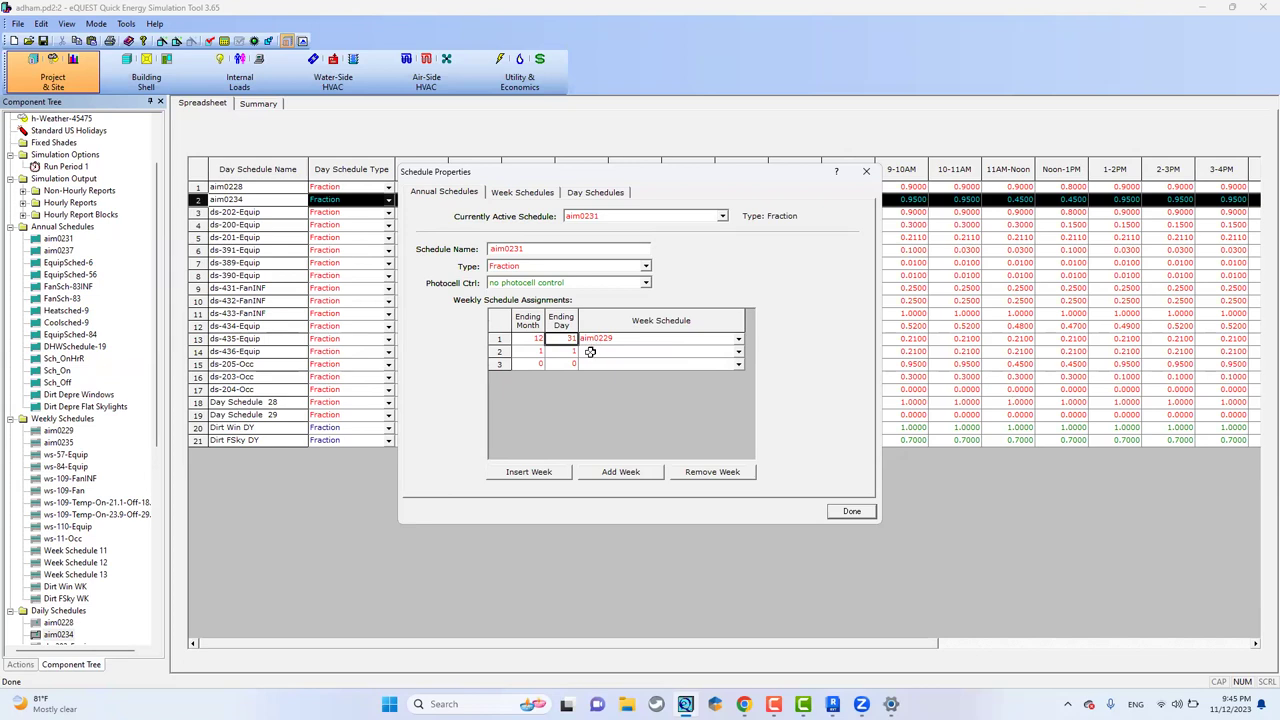
{"action": "left_click", "coordinate": [560, 351]}
{"action": "left_click", "coordinate": [569, 351]}
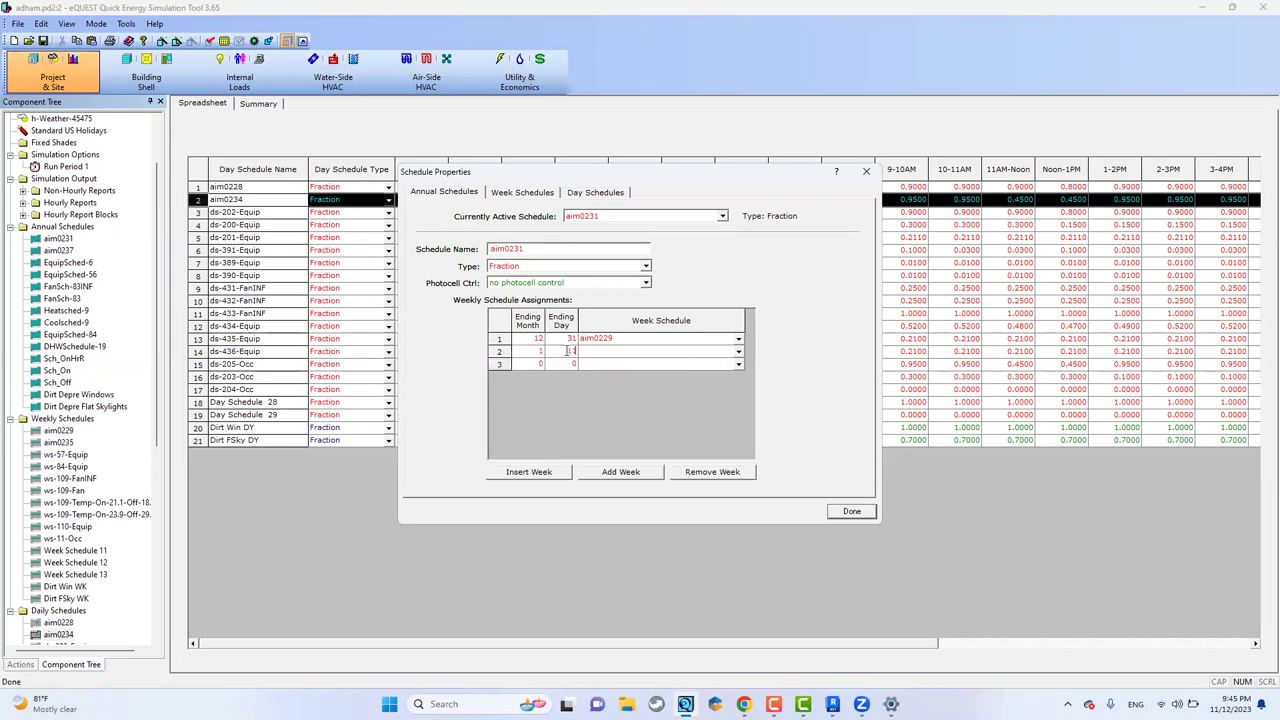
{"action": "left_click", "coordinate": [738, 352]}
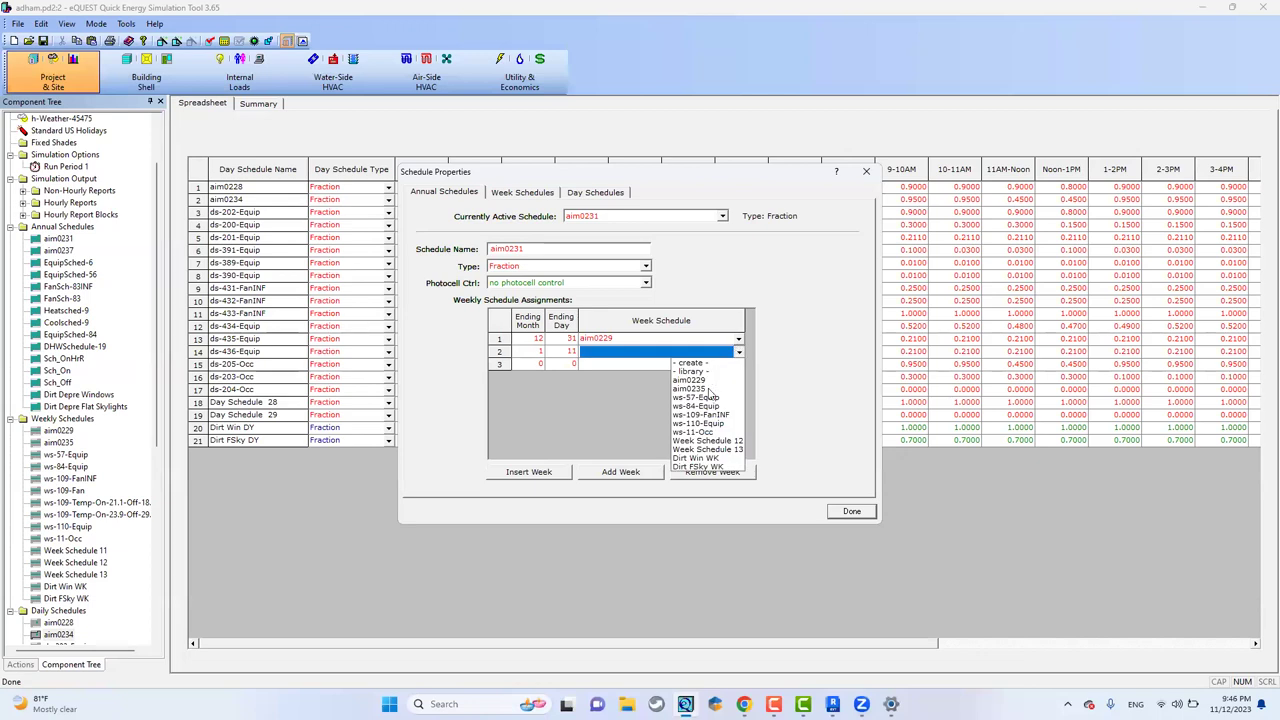
{"action": "left_click", "coordinate": [700, 397]}
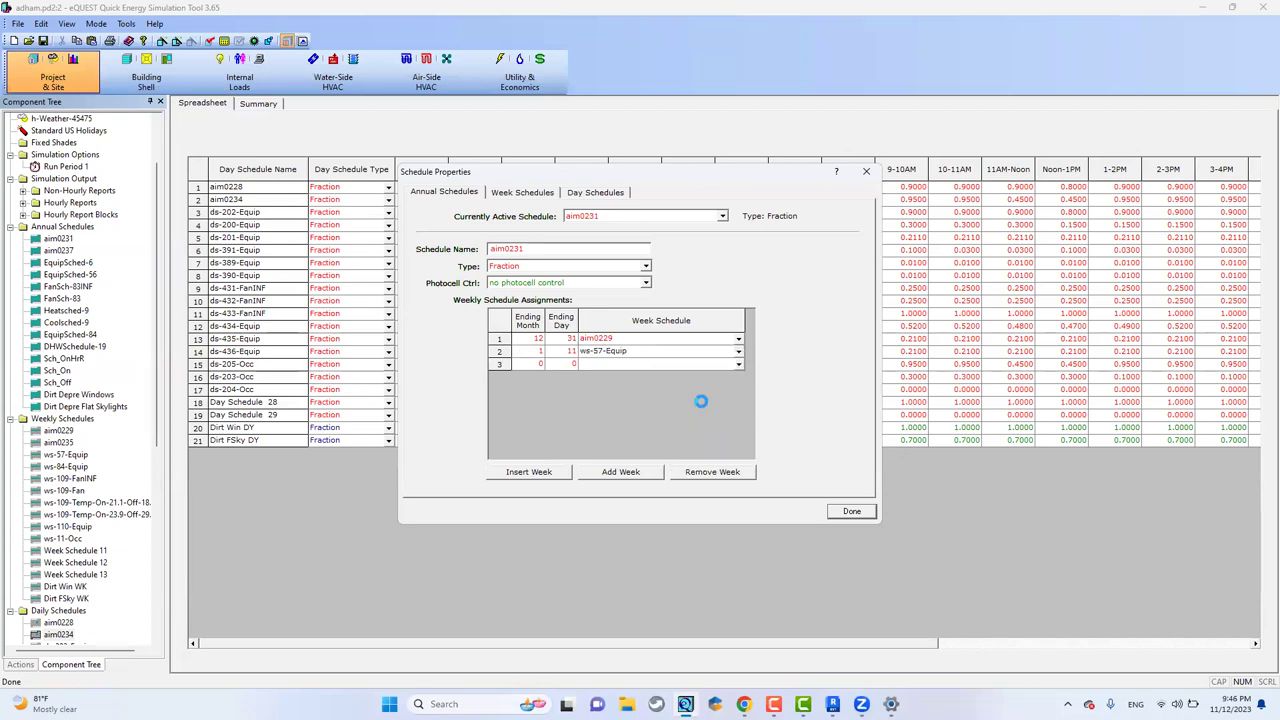
- Try to remove the third weekly assignment row from annual schedule aim0231, and close the schedule properties
{"action": "left_click", "coordinate": [500, 364]}
{"action": "left_click", "coordinate": [705, 472]}
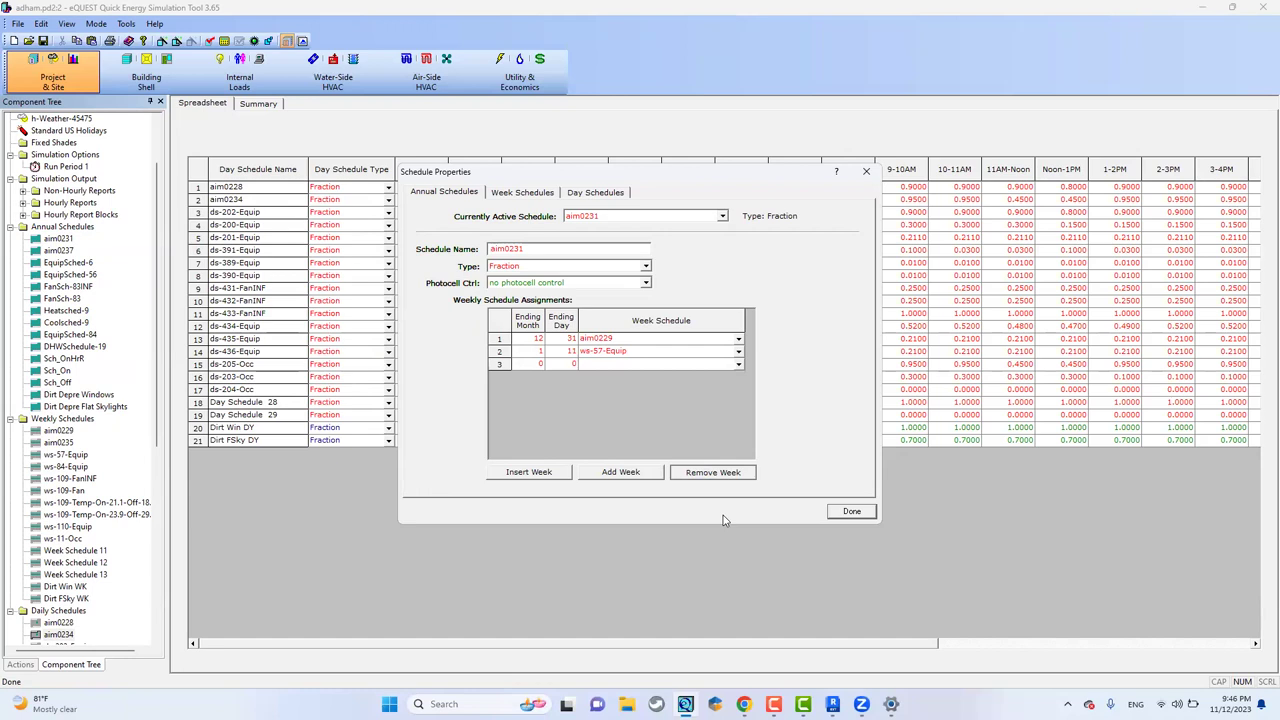
{"action": "left_click", "coordinate": [836, 511]}
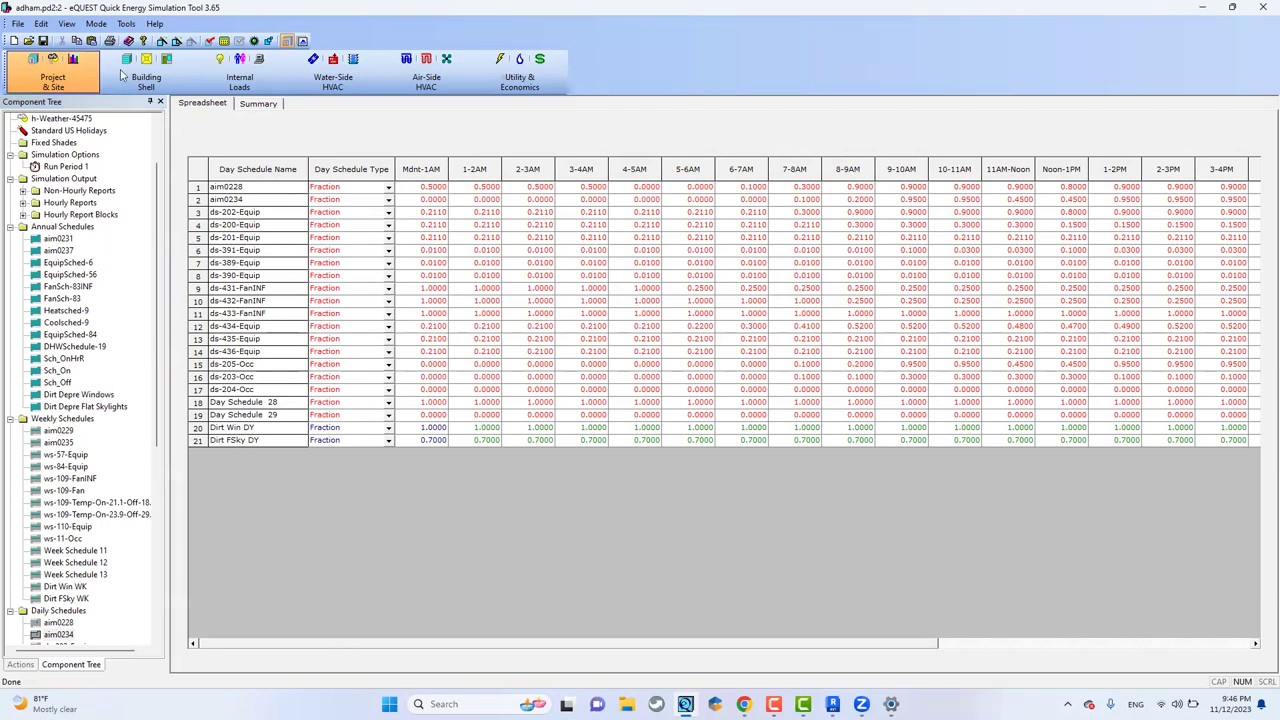
- Switch to the building shell components and examine the basic specifications of space aim57492 under floor aim0189
{"action": "left_click", "coordinate": [70, 83]}
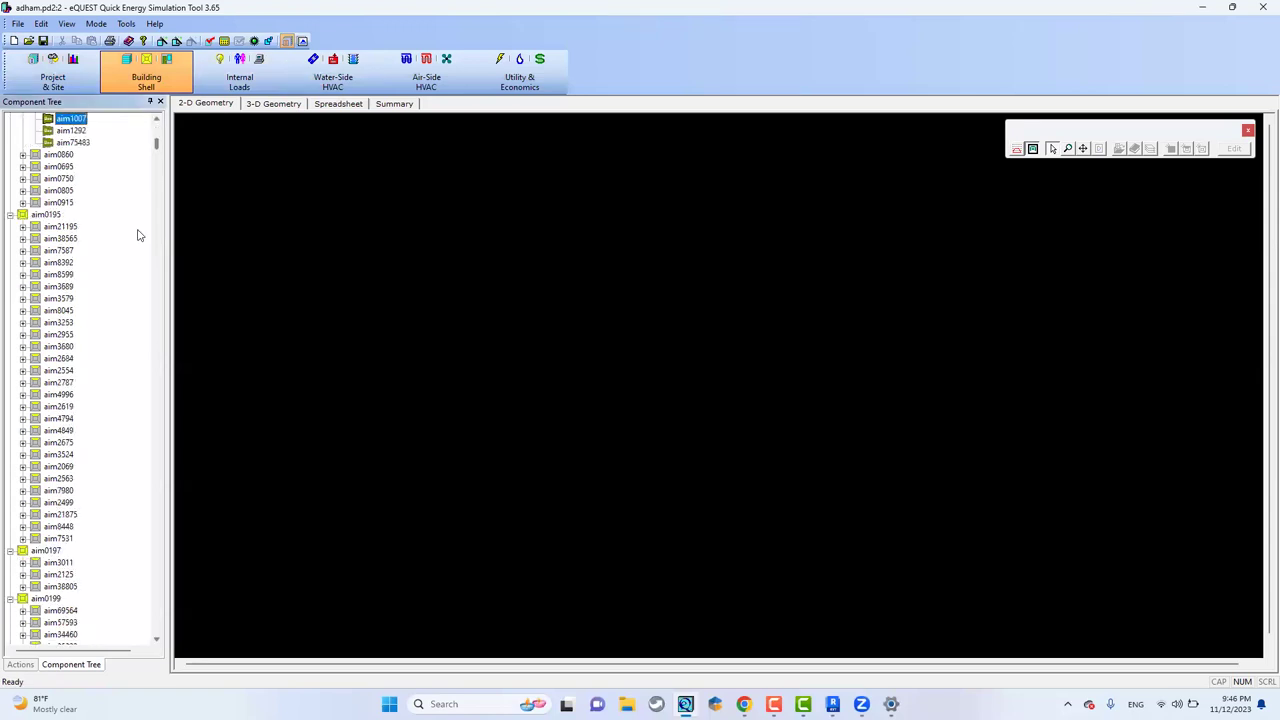
{"action": "scroll", "coordinate": [150, 190], "scroll_direction": "up", "scroll_amount": 11}
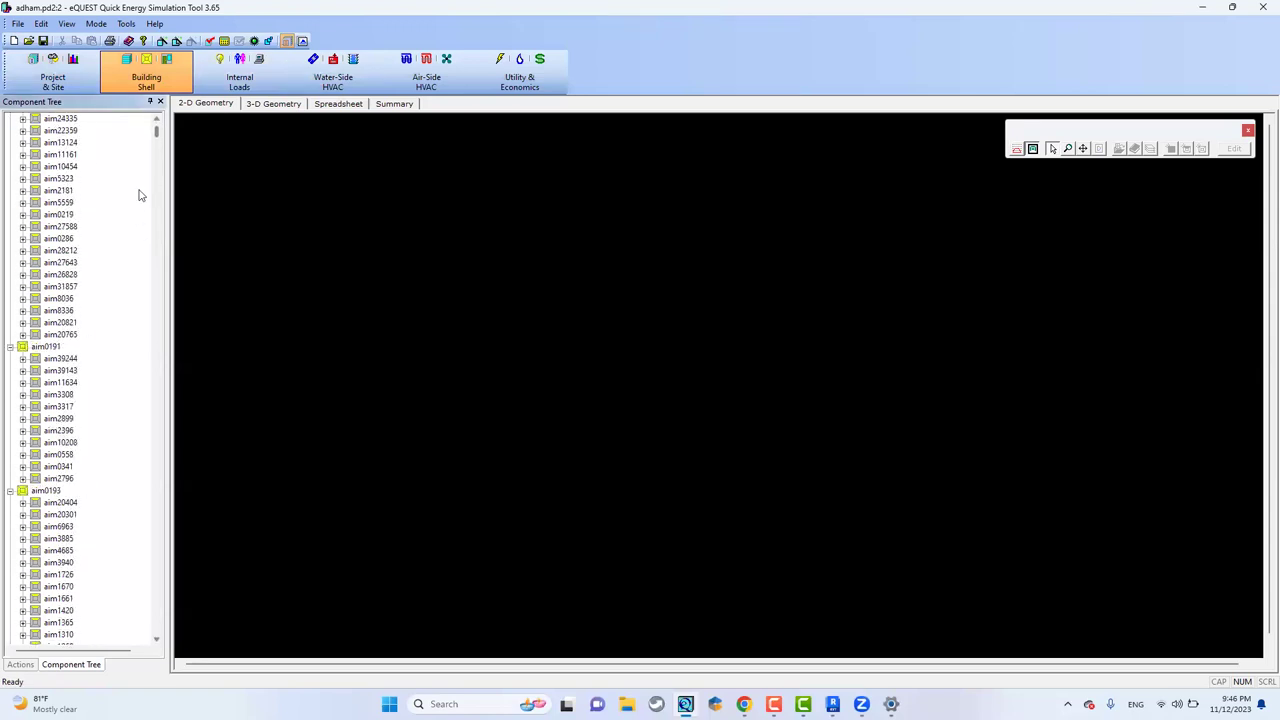
{"action": "scroll", "coordinate": [82, 206], "scroll_direction": "up", "scroll_amount": 3}
{"action": "right_click", "coordinate": [67, 168]}
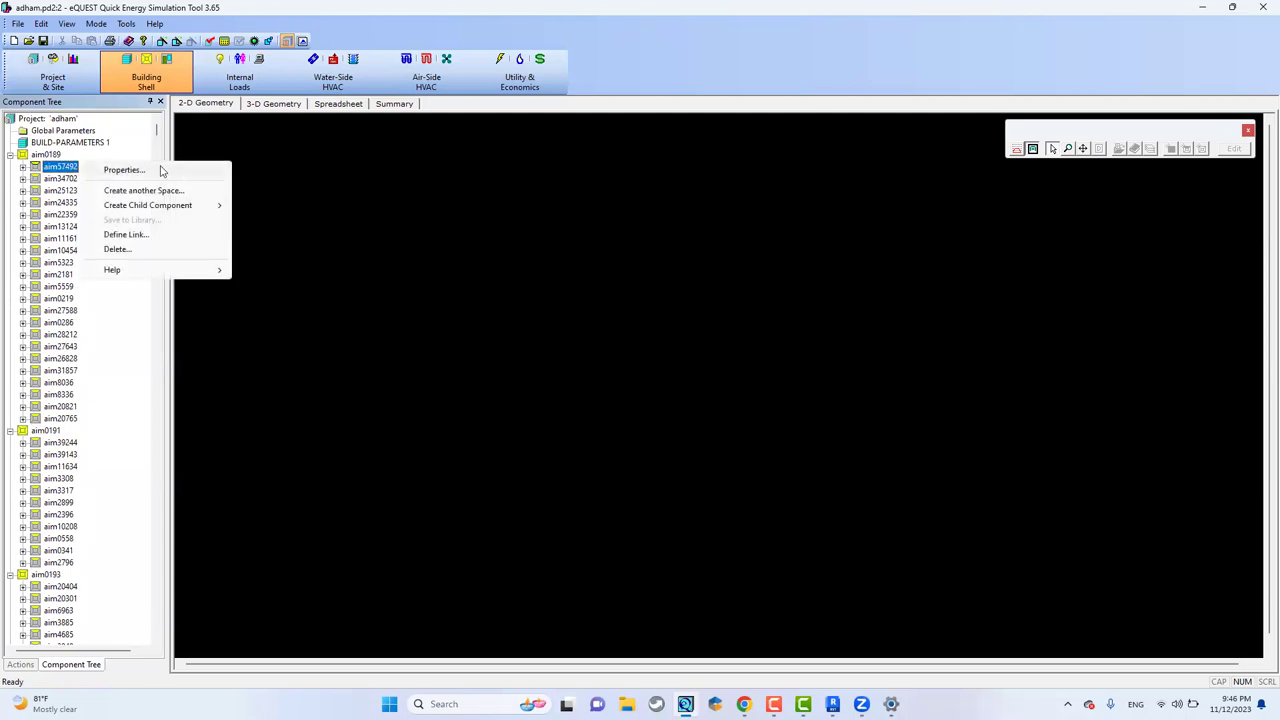
{"action": "left_click", "coordinate": [161, 171]}
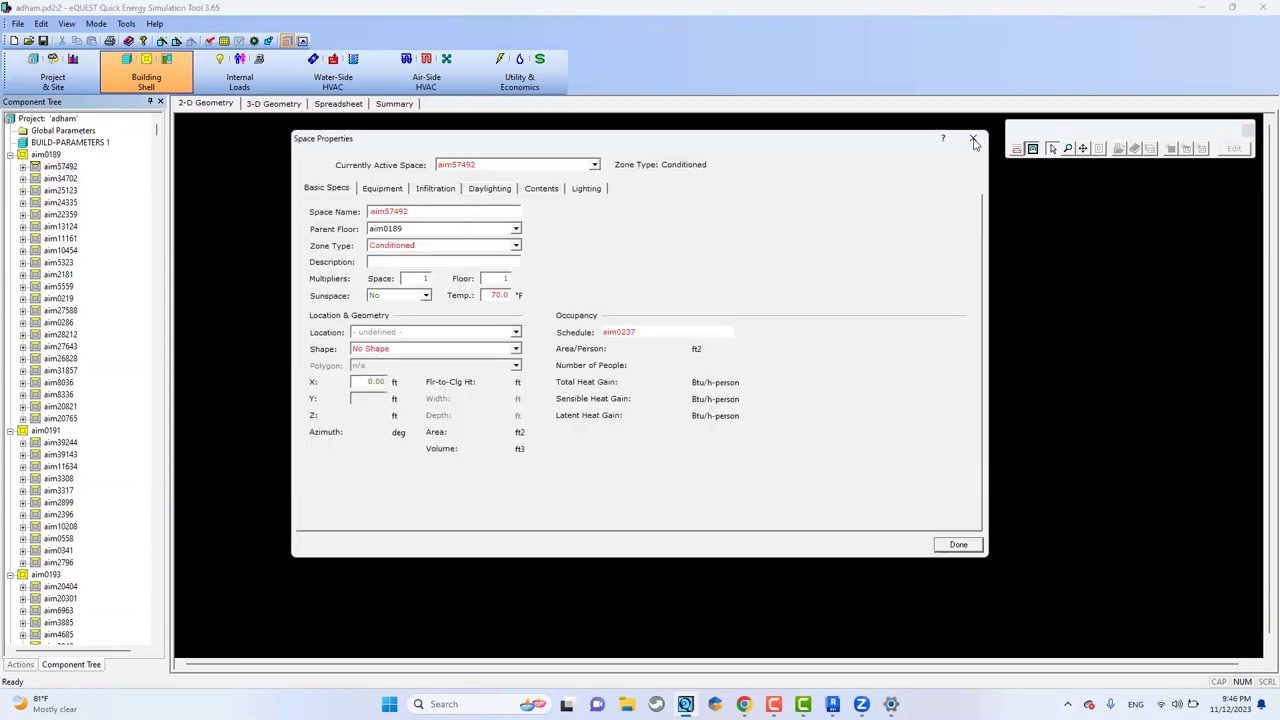
{"action": "left_click", "coordinate": [973, 139]}
- Collapse floors aim0189 and aim0191 and the weekly schedules, and look through the building shell's schedules, glass types, window layers and materials
{"action": "left_click", "coordinate": [11, 156]}
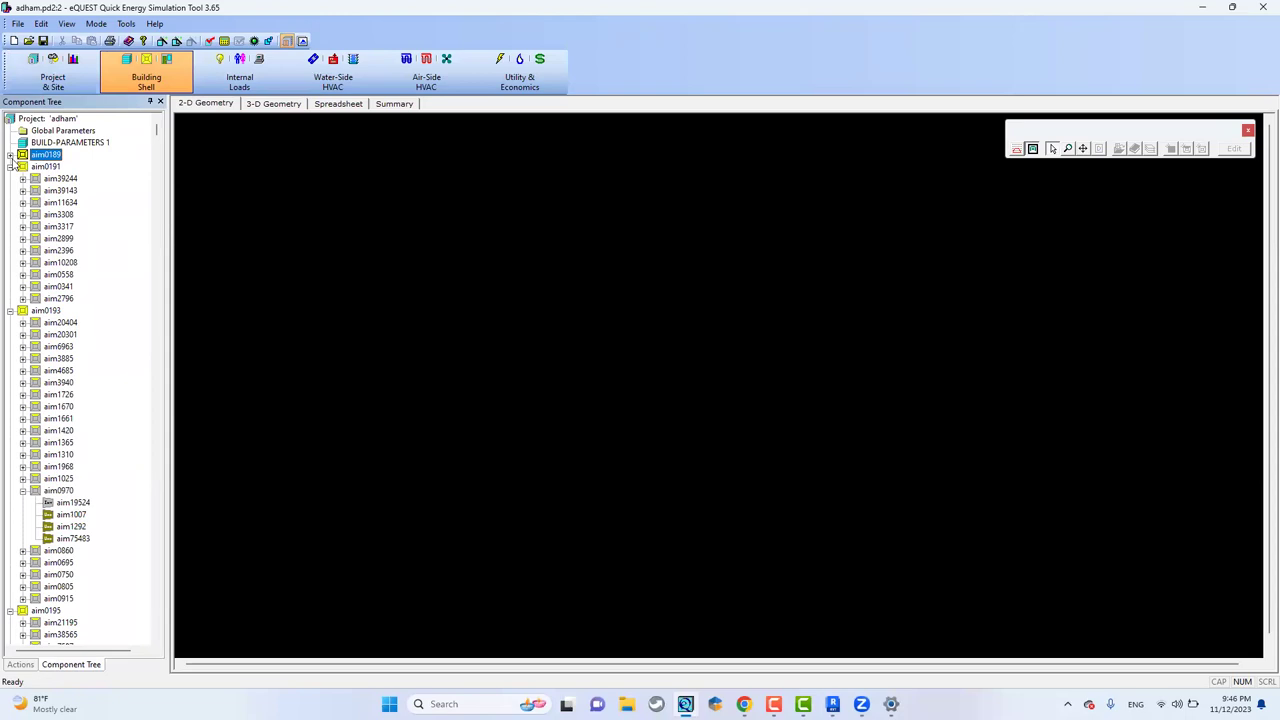
{"action": "left_click", "coordinate": [10, 167]}
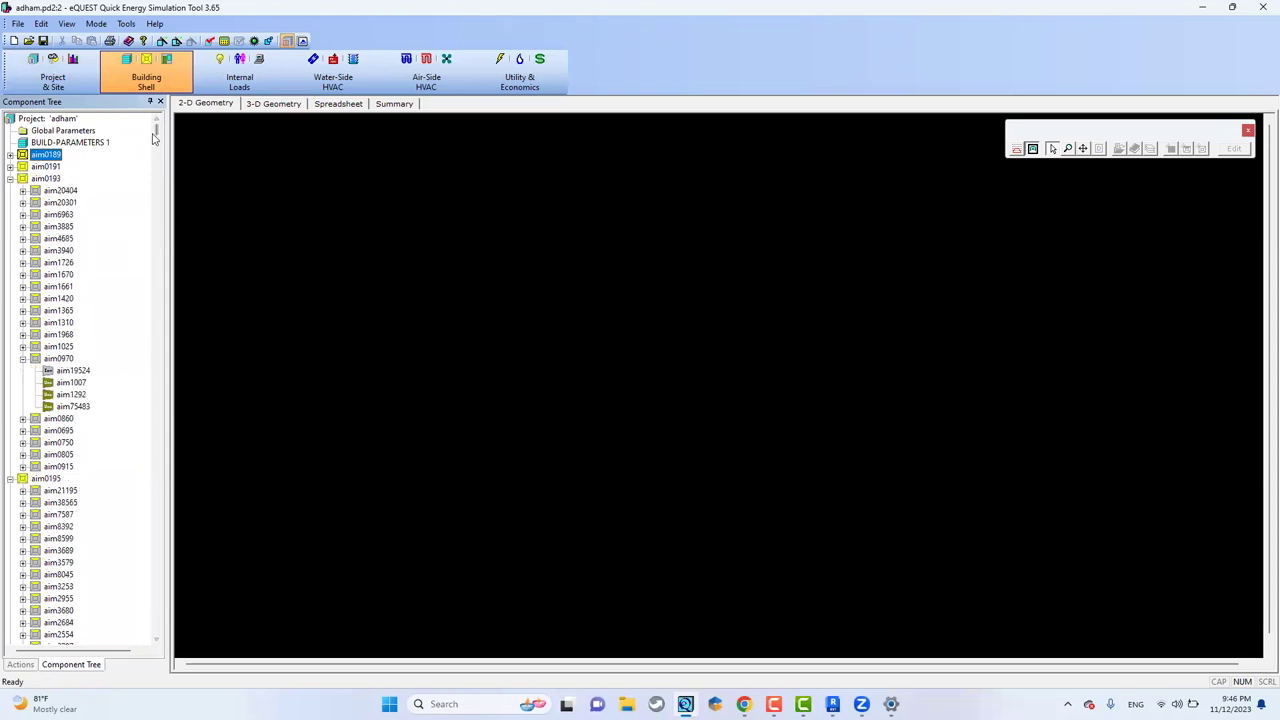
{"action": "left_click_drag", "start_coordinate": [156, 132], "coordinate": [170, 625]}
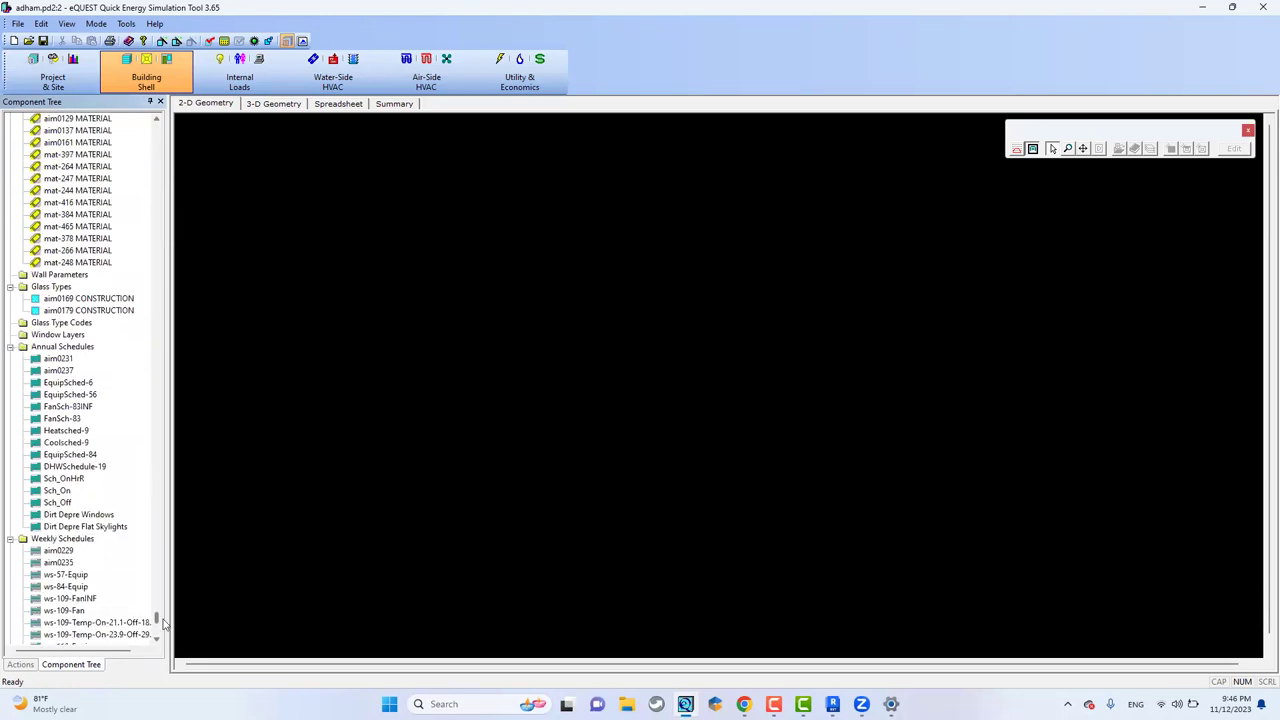
{"action": "left_click", "coordinate": [80, 540]}
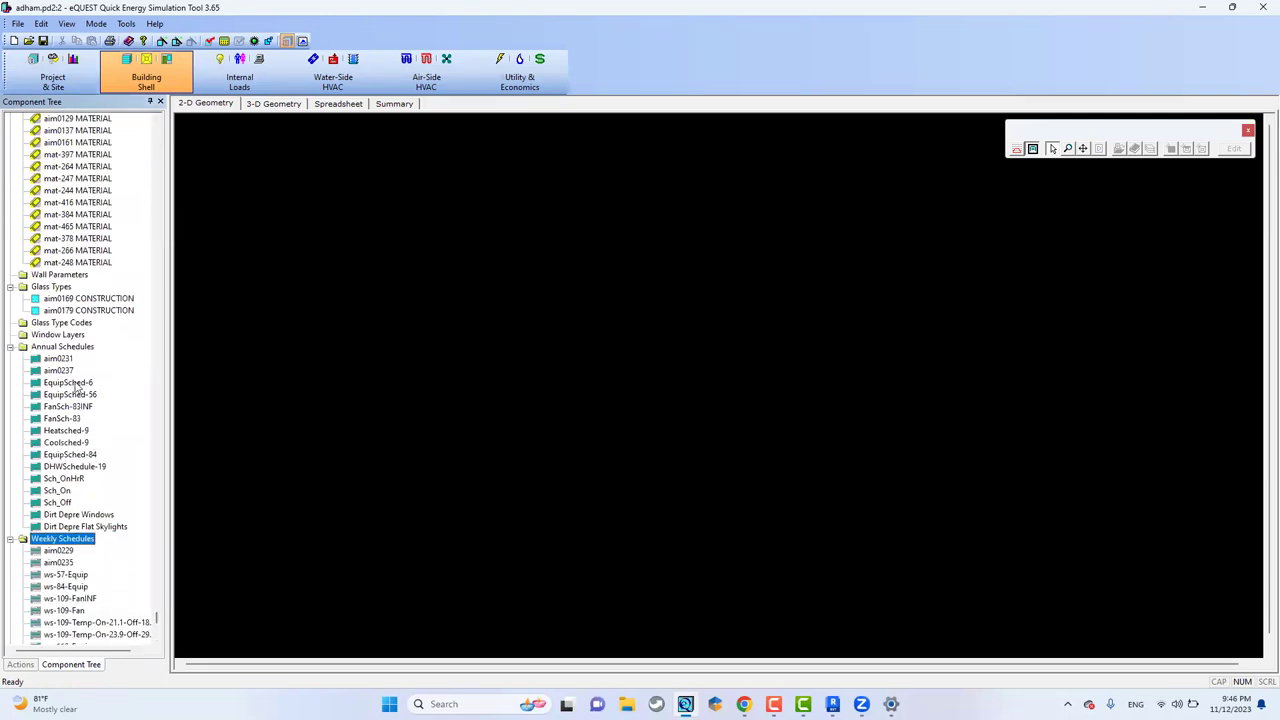
{"action": "key", "text": "Home"}
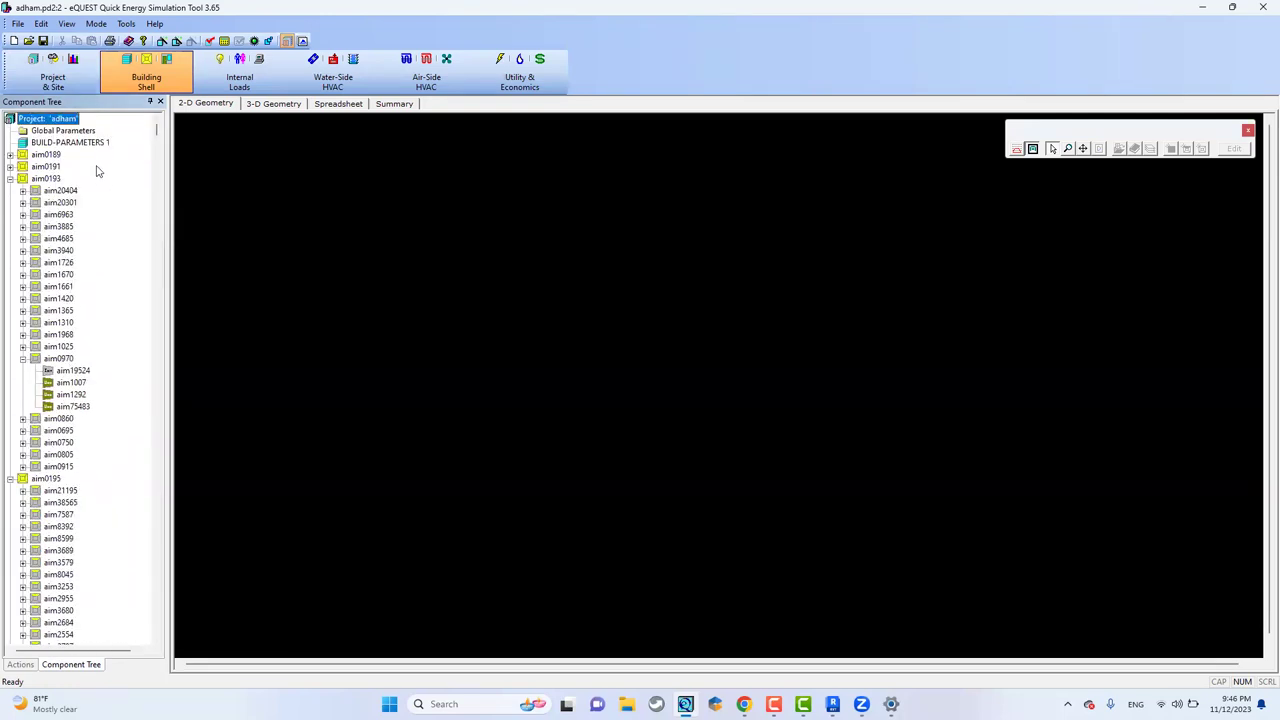
{"action": "left_click_drag", "start_coordinate": [155, 137], "coordinate": [115, 632]}
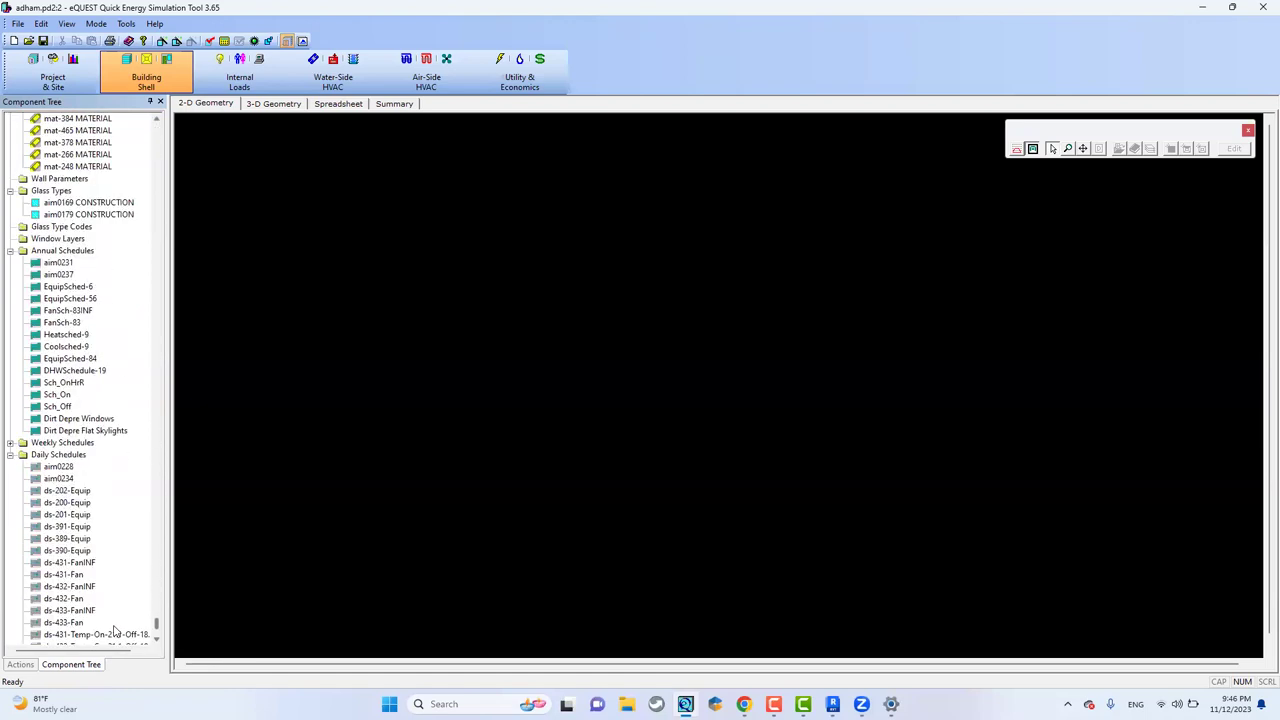
{"action": "left_click", "coordinate": [55, 443]}
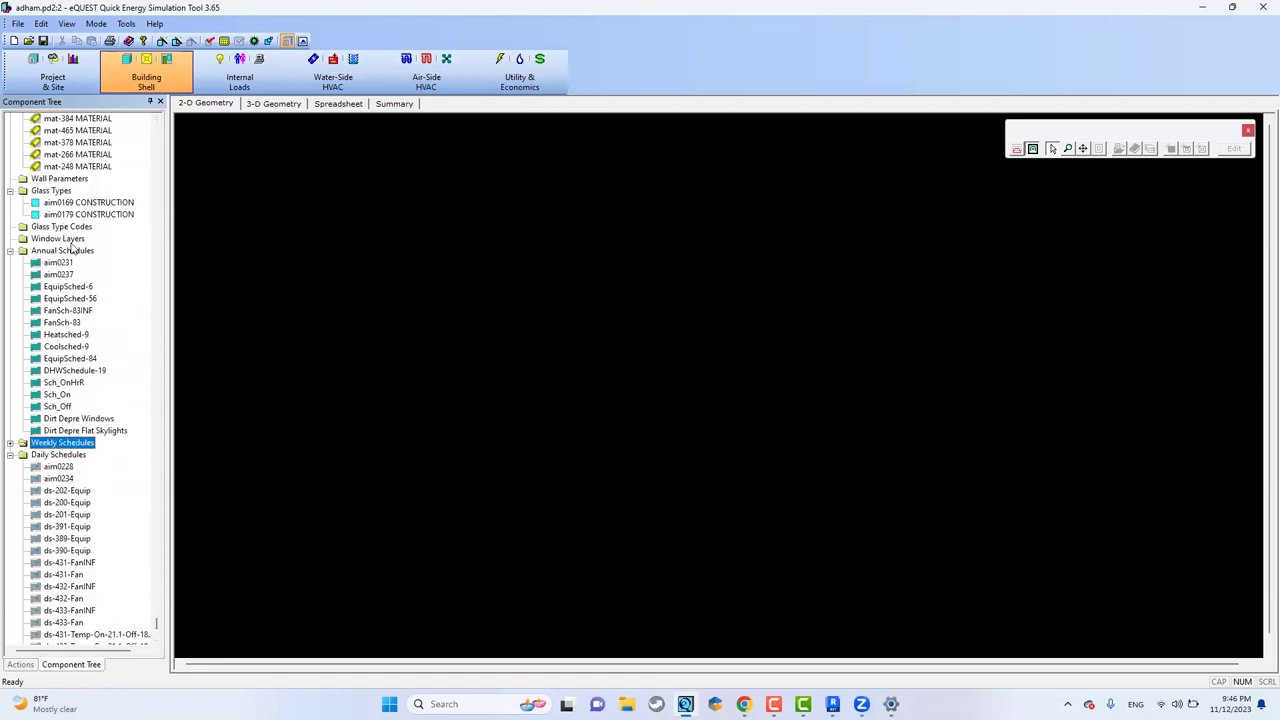
{"action": "left_click", "coordinate": [70, 239]}
{"action": "scroll", "coordinate": [99, 372], "scroll_direction": "up", "scroll_amount": 3}
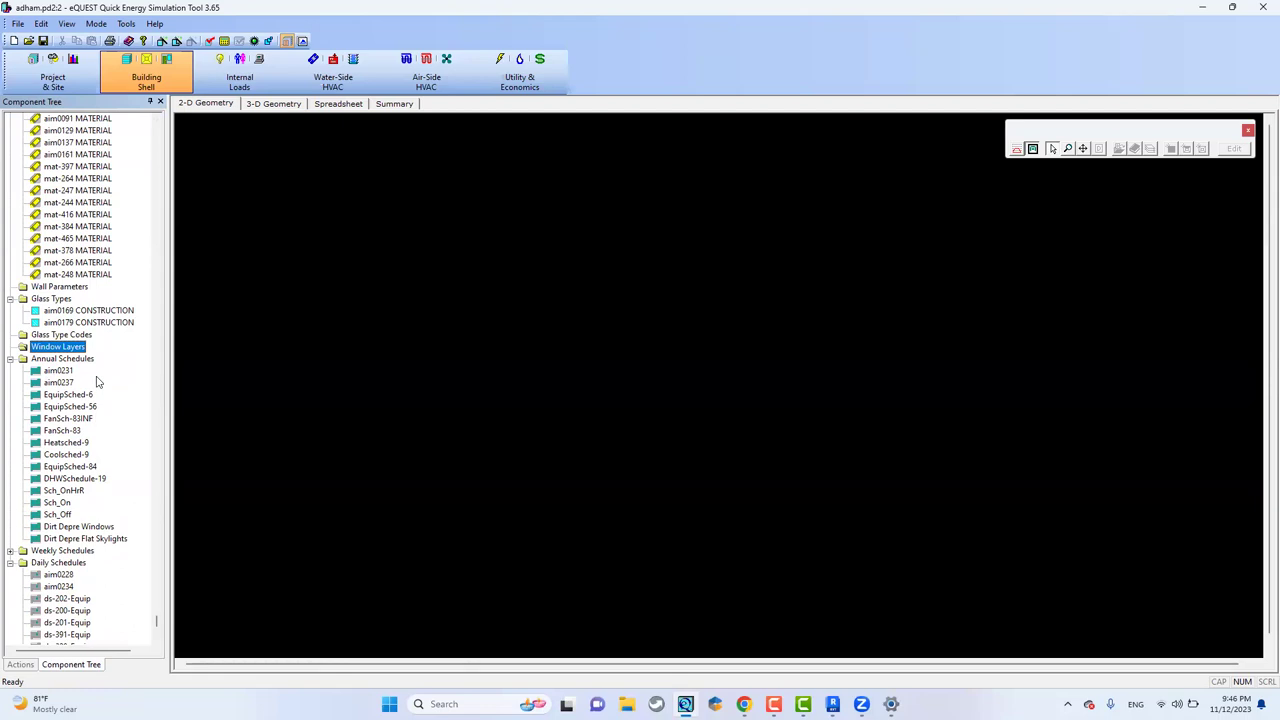
{"action": "scroll", "coordinate": [97, 381], "scroll_direction": "up", "scroll_amount": 3}
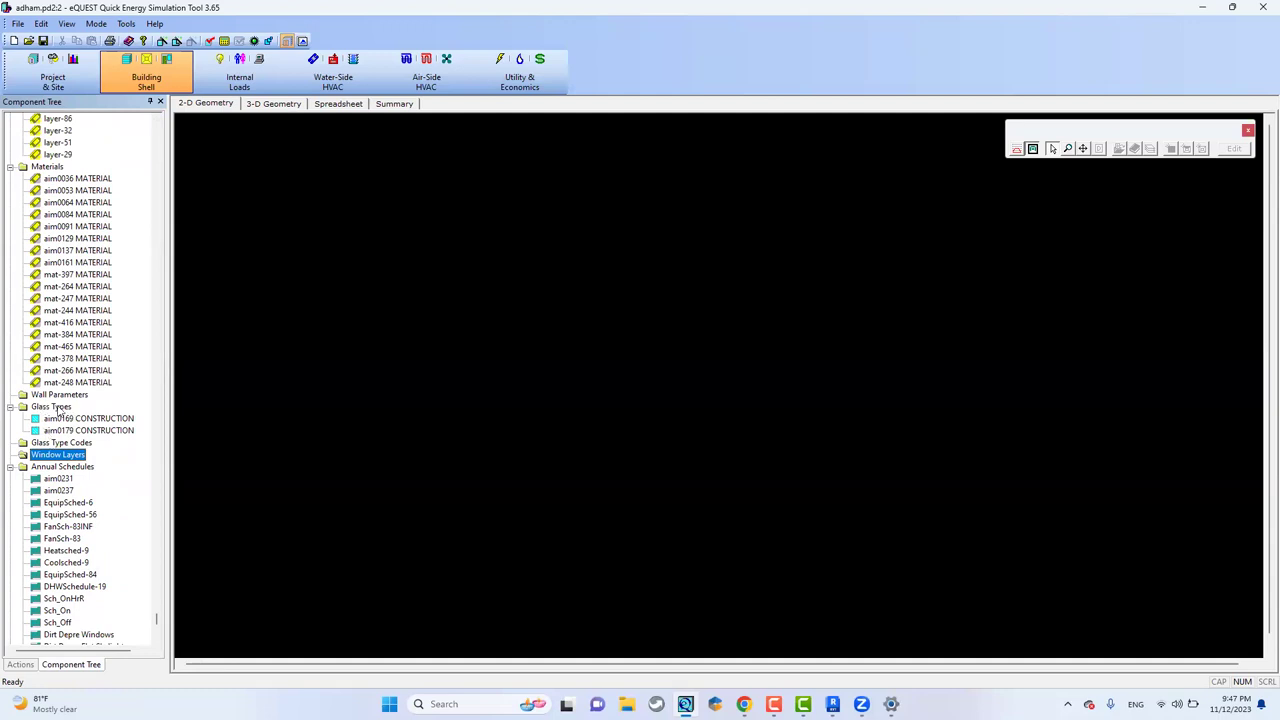
- Create a window layer of type Glass with the default name and view its solar transmittances and reflectances
{"action": "right_click", "coordinate": [110, 455]}
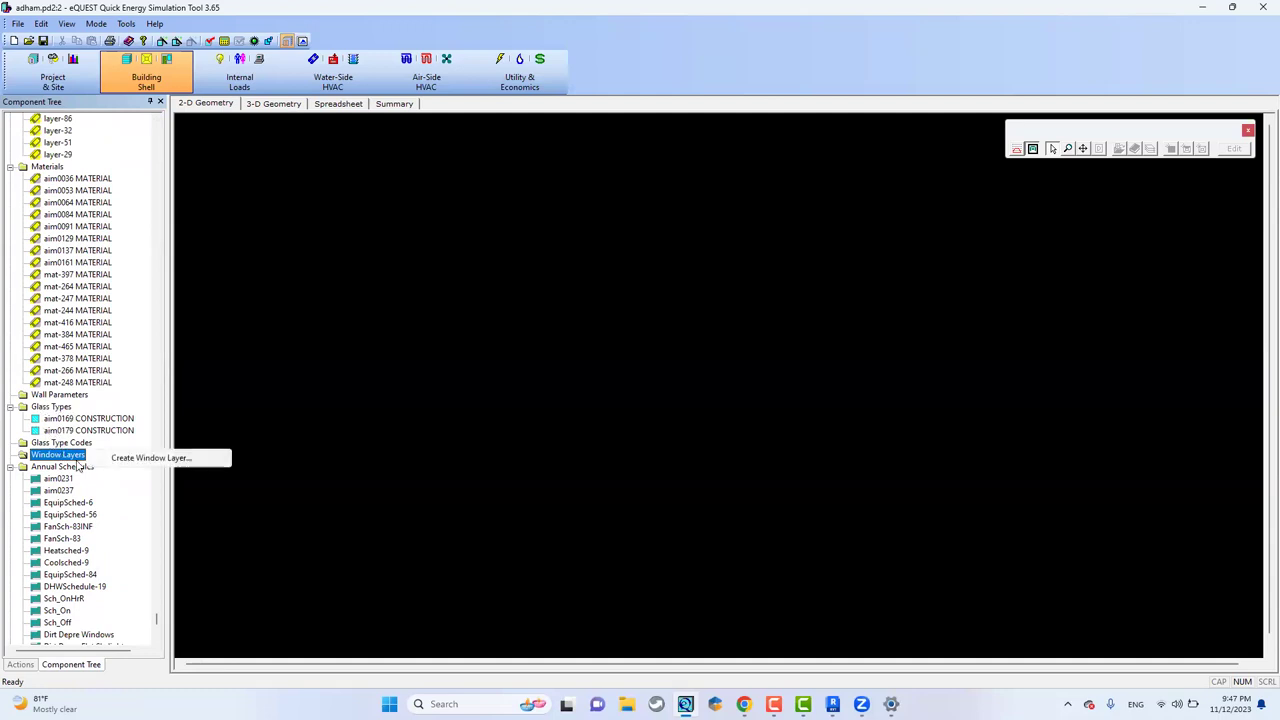
{"action": "left_click", "coordinate": [147, 458]}
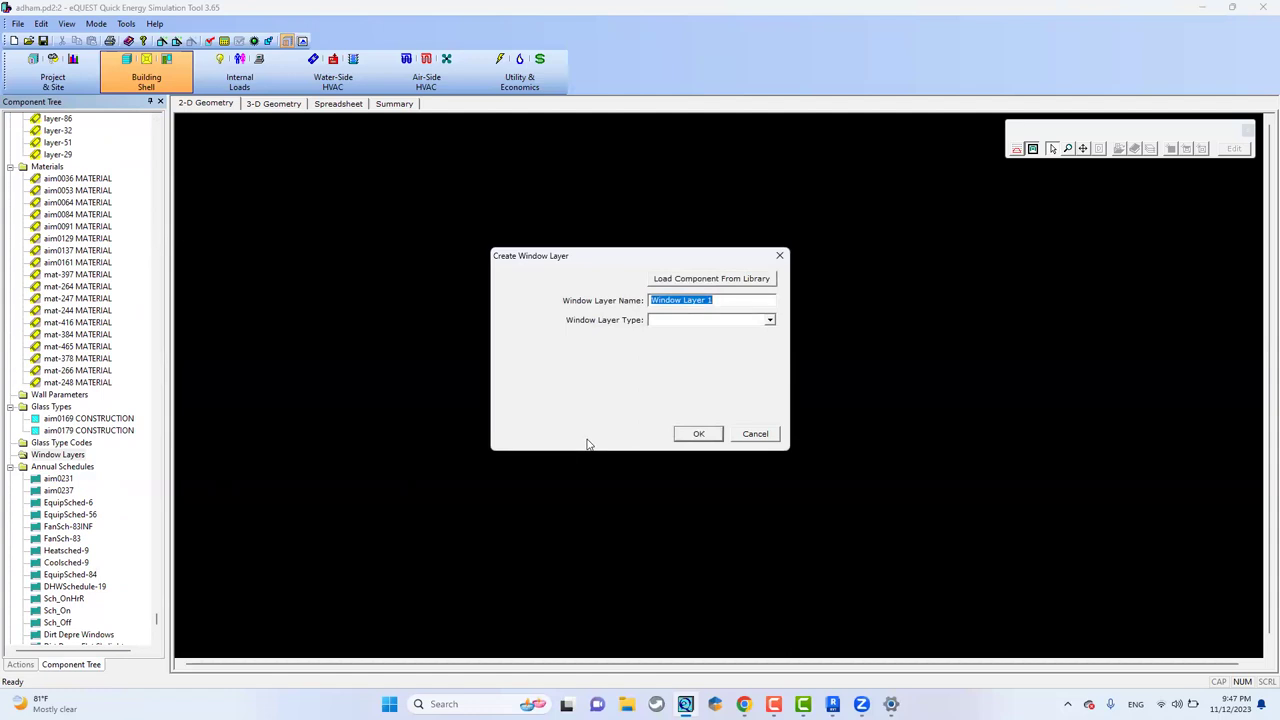
{"action": "left_click", "coordinate": [768, 320]}
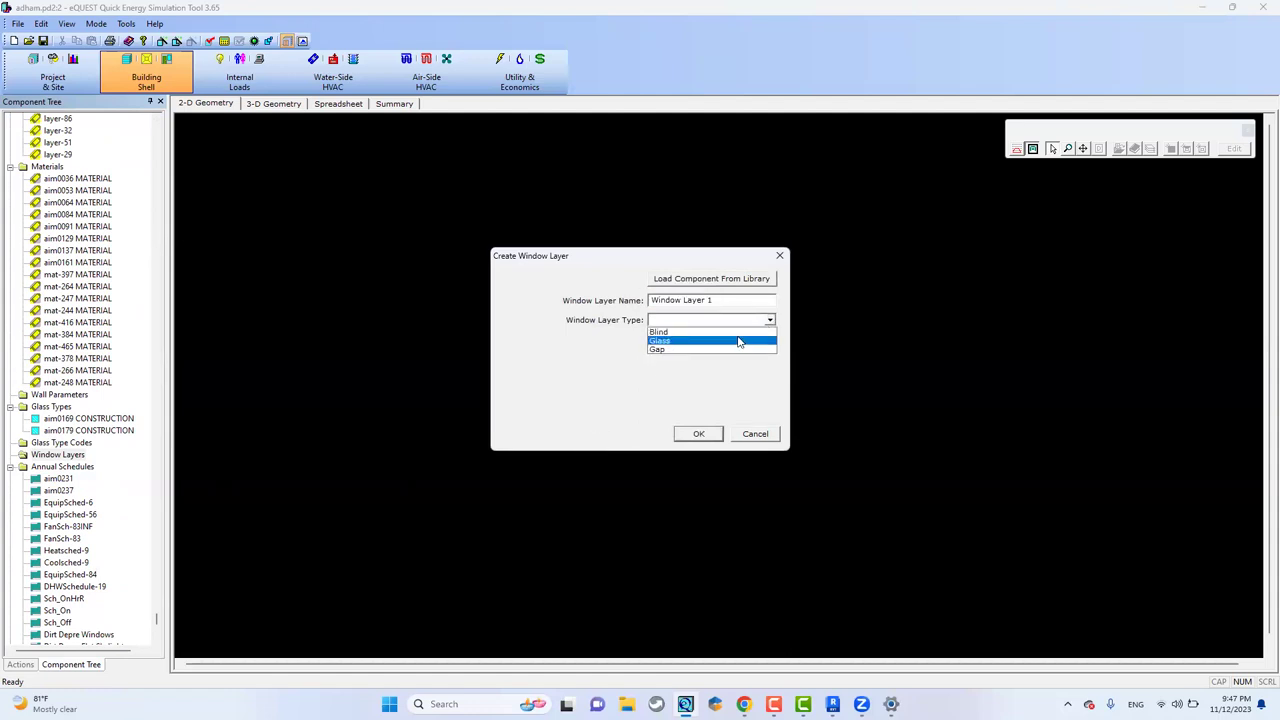
{"action": "left_click", "coordinate": [738, 341]}
{"action": "left_click", "coordinate": [701, 436]}
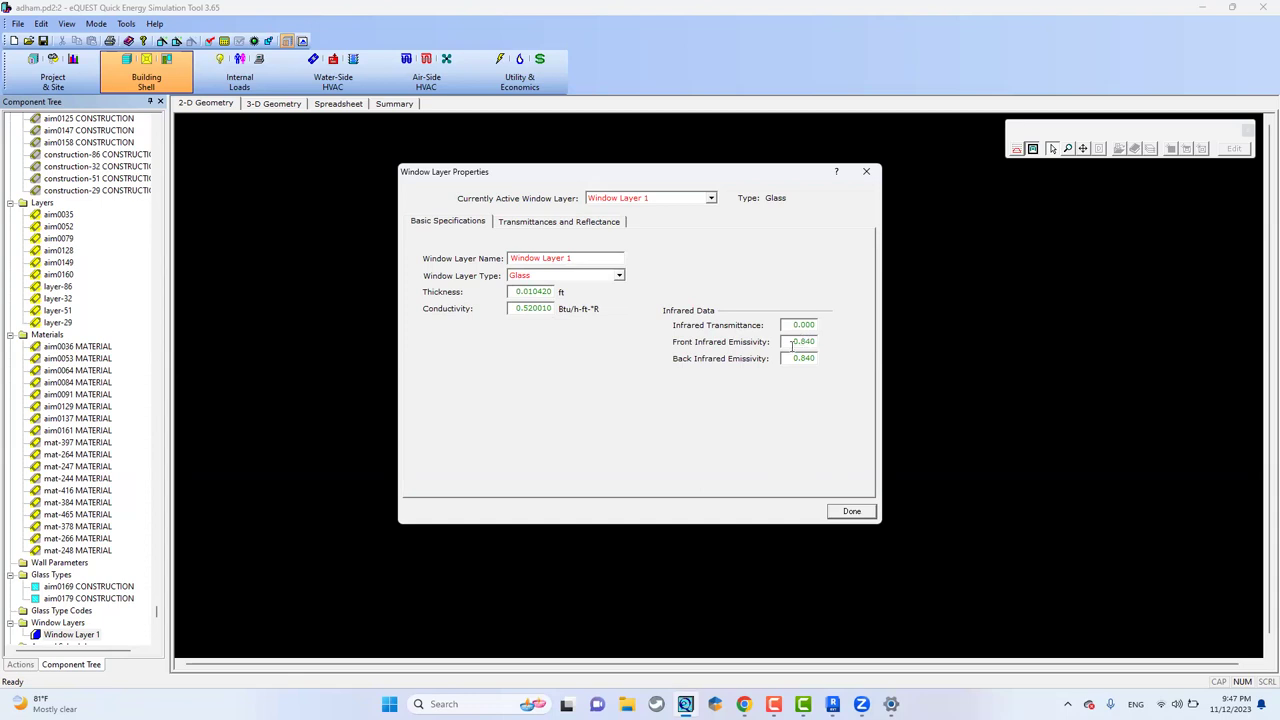
{"action": "left_click", "coordinate": [580, 224]}
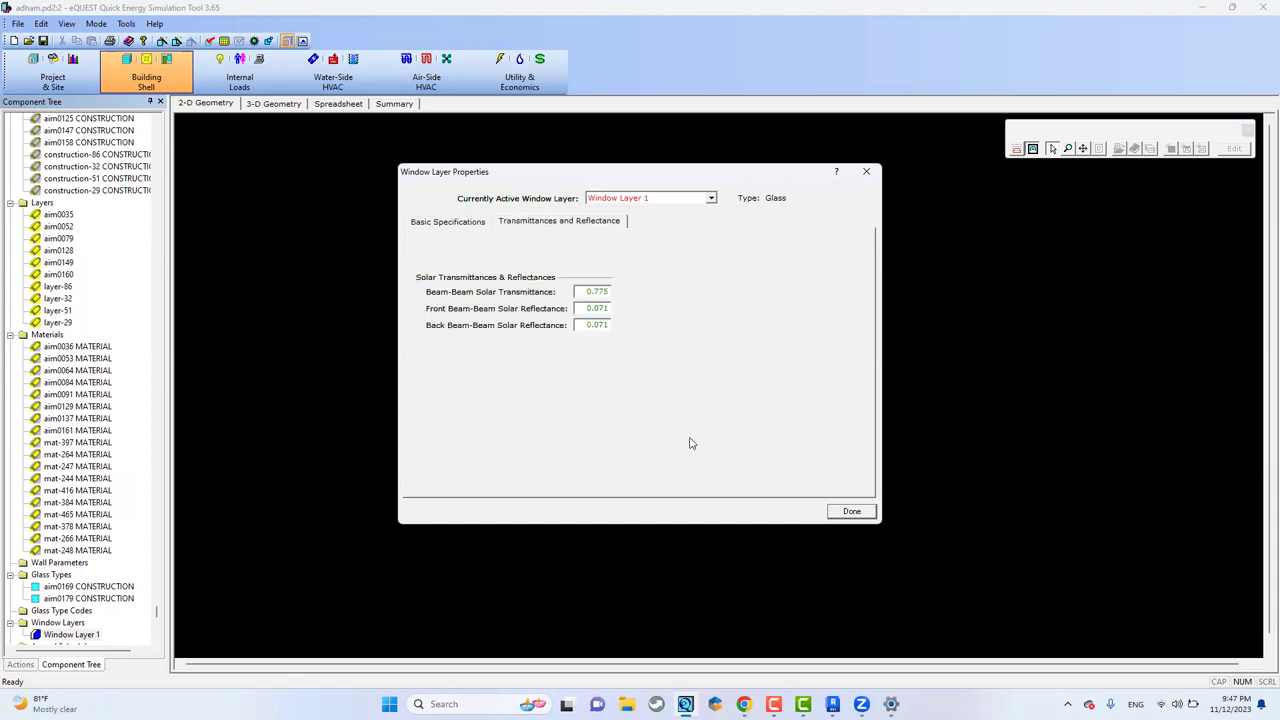
- Close the window layer properties and start creating a new glass type
{"action": "left_click", "coordinate": [845, 512]}
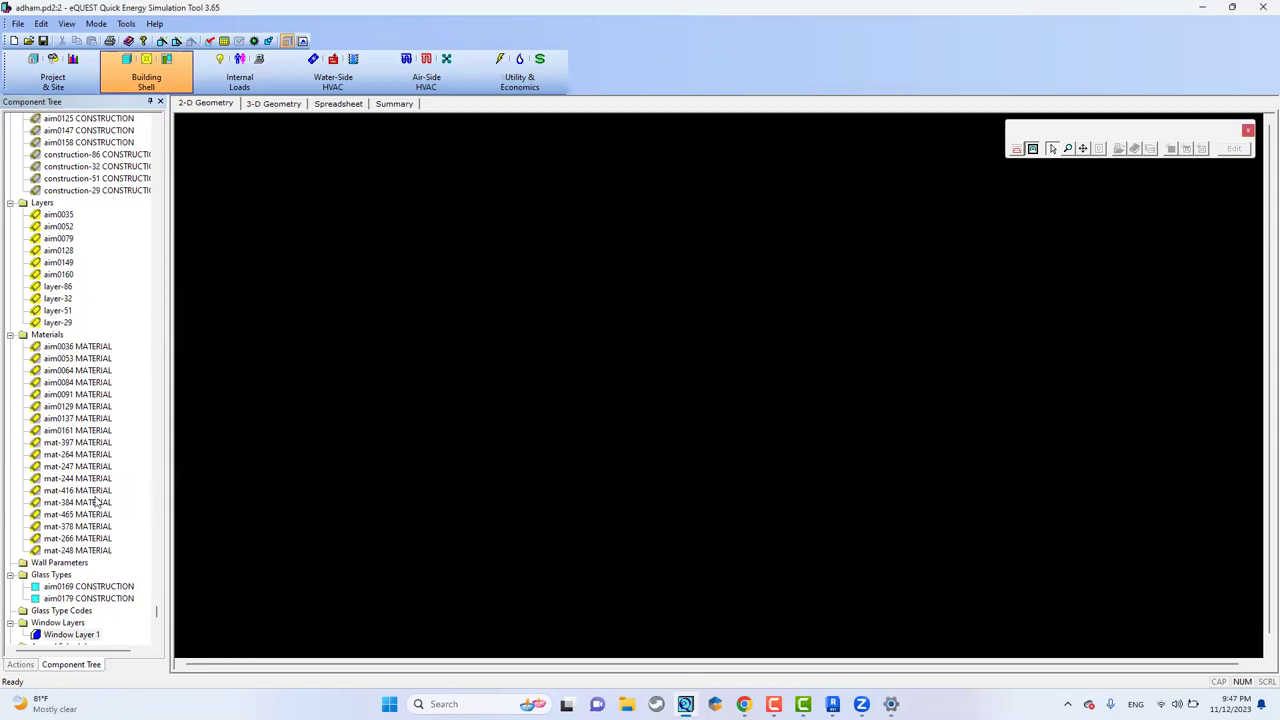
{"action": "left_click", "coordinate": [63, 576]}
{"action": "scroll", "coordinate": [85, 412], "scroll_direction": "down", "scroll_amount": 6}
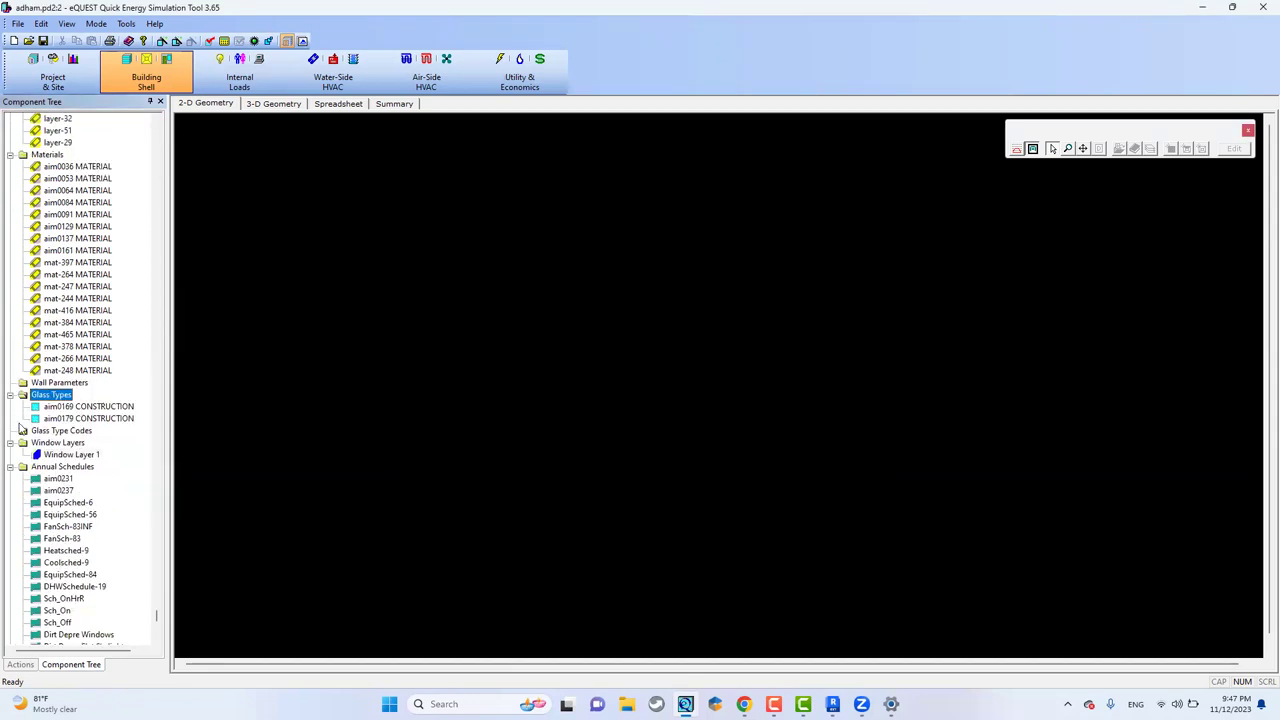
{"action": "left_click", "coordinate": [87, 402]}
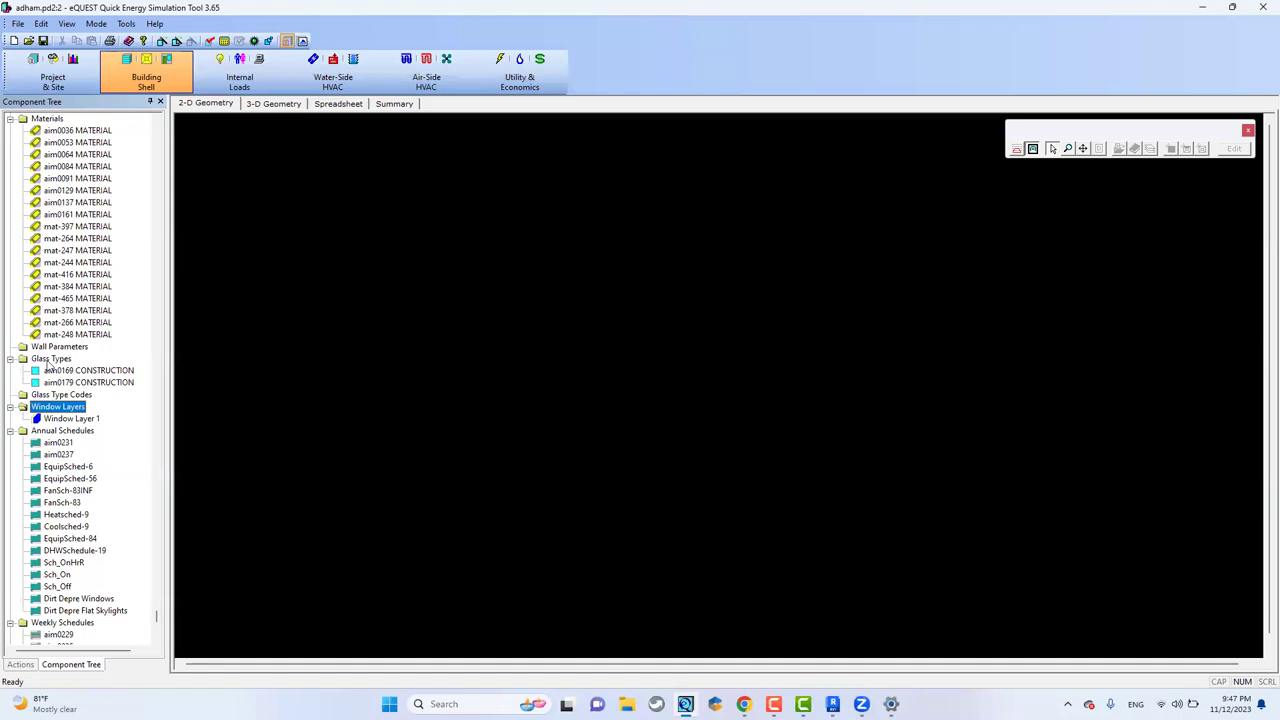
{"action": "left_click", "coordinate": [47, 362]}
{"action": "right_click", "coordinate": [47, 362]}
{"action": "left_click", "coordinate": [150, 361]}
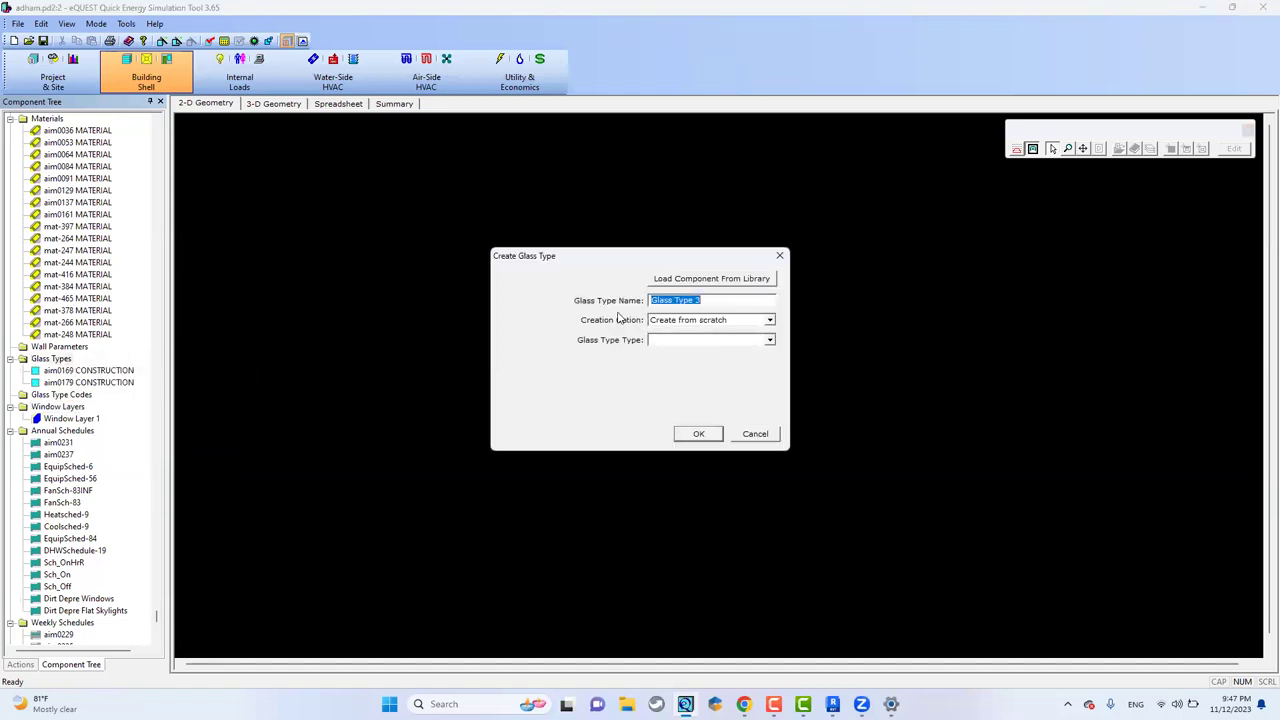
{"action": "left_click", "coordinate": [770, 320]}
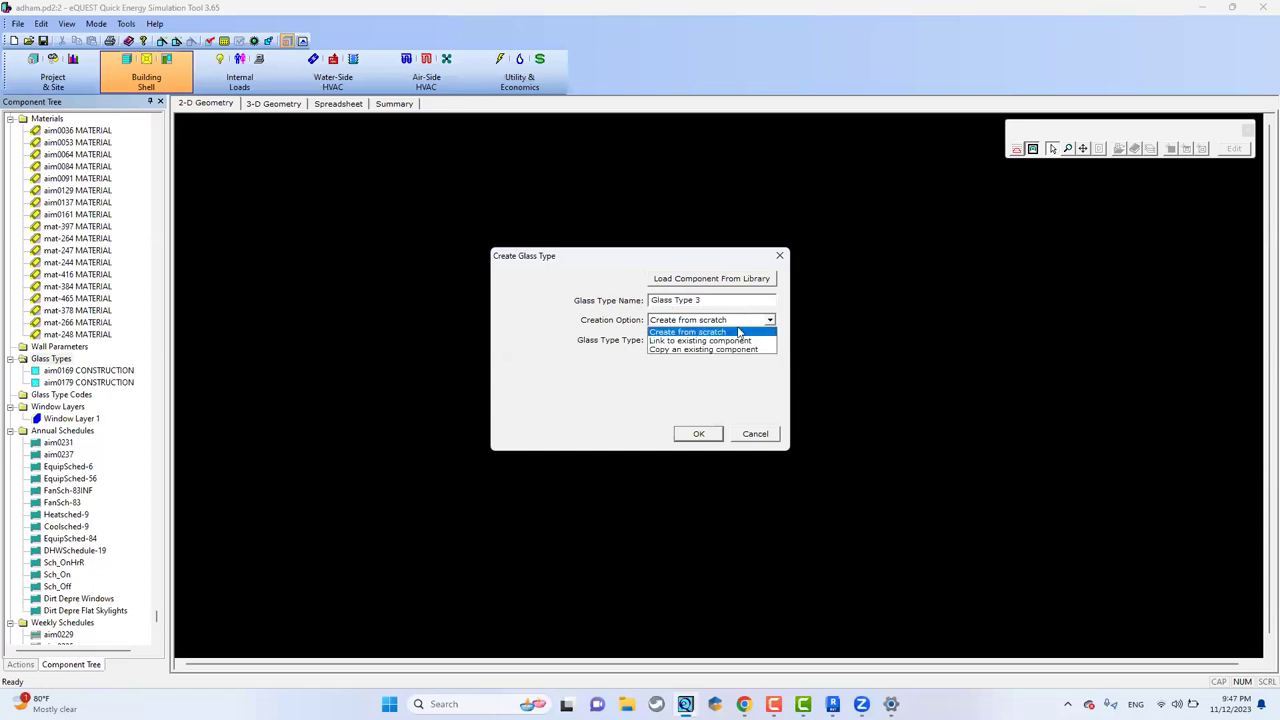
{"action": "left_click", "coordinate": [733, 341]}
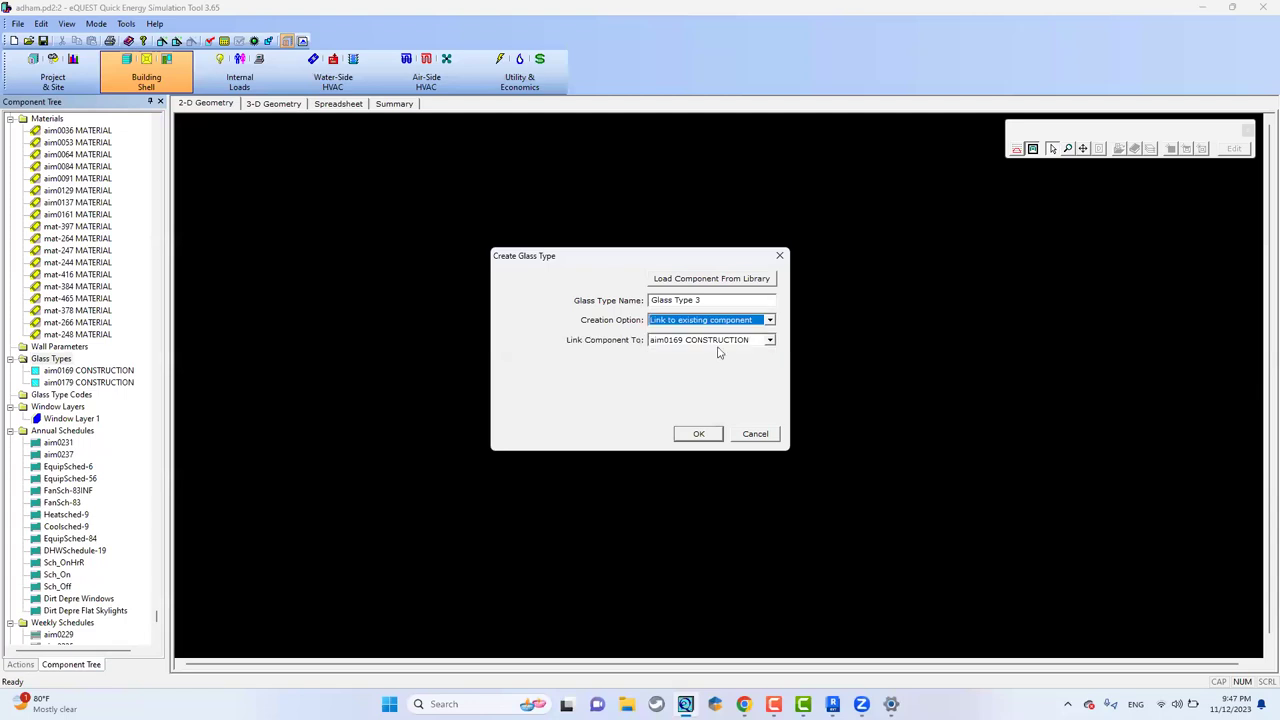
{"action": "left_click", "coordinate": [752, 326]}
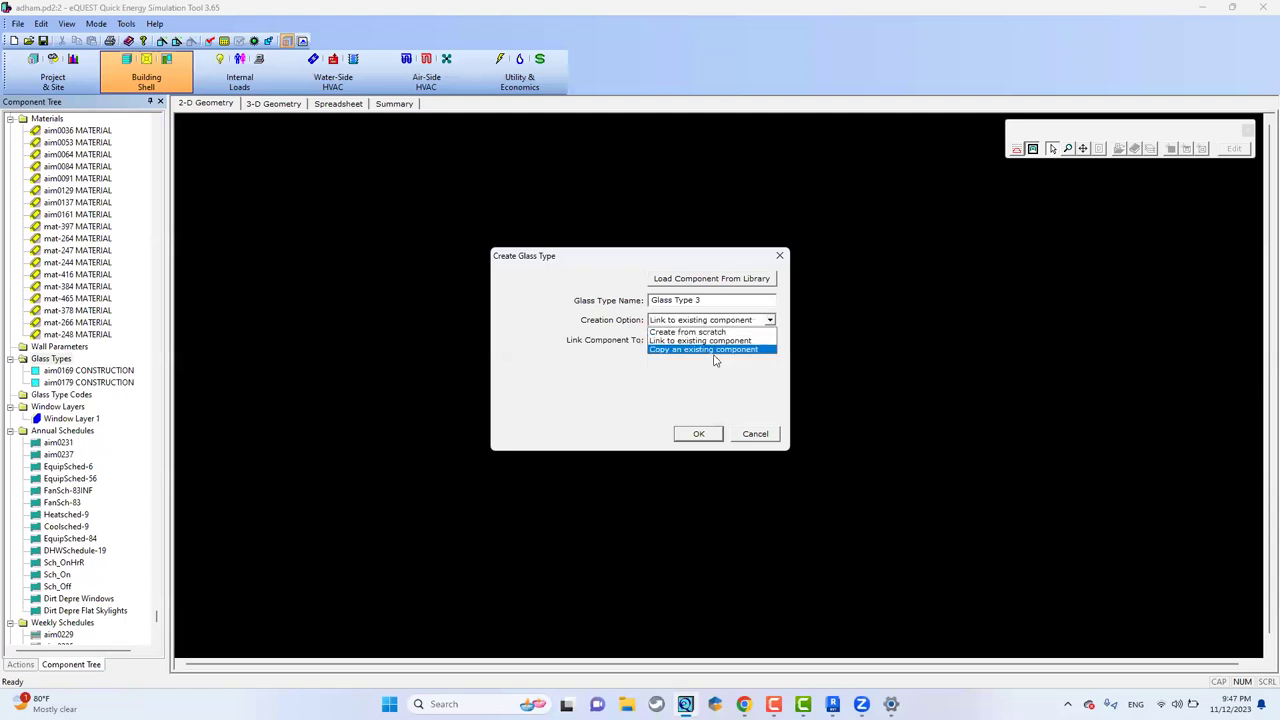
{"action": "left_click", "coordinate": [706, 348]}
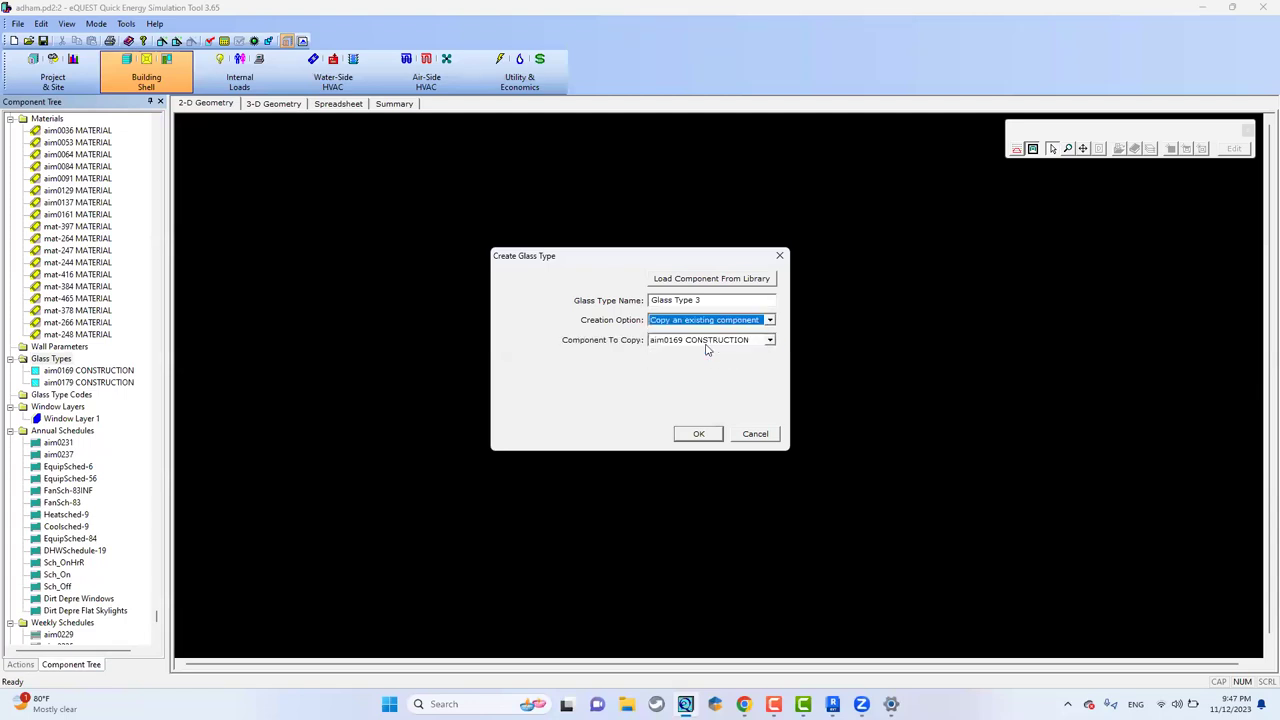
{"action": "left_click", "coordinate": [770, 320]}
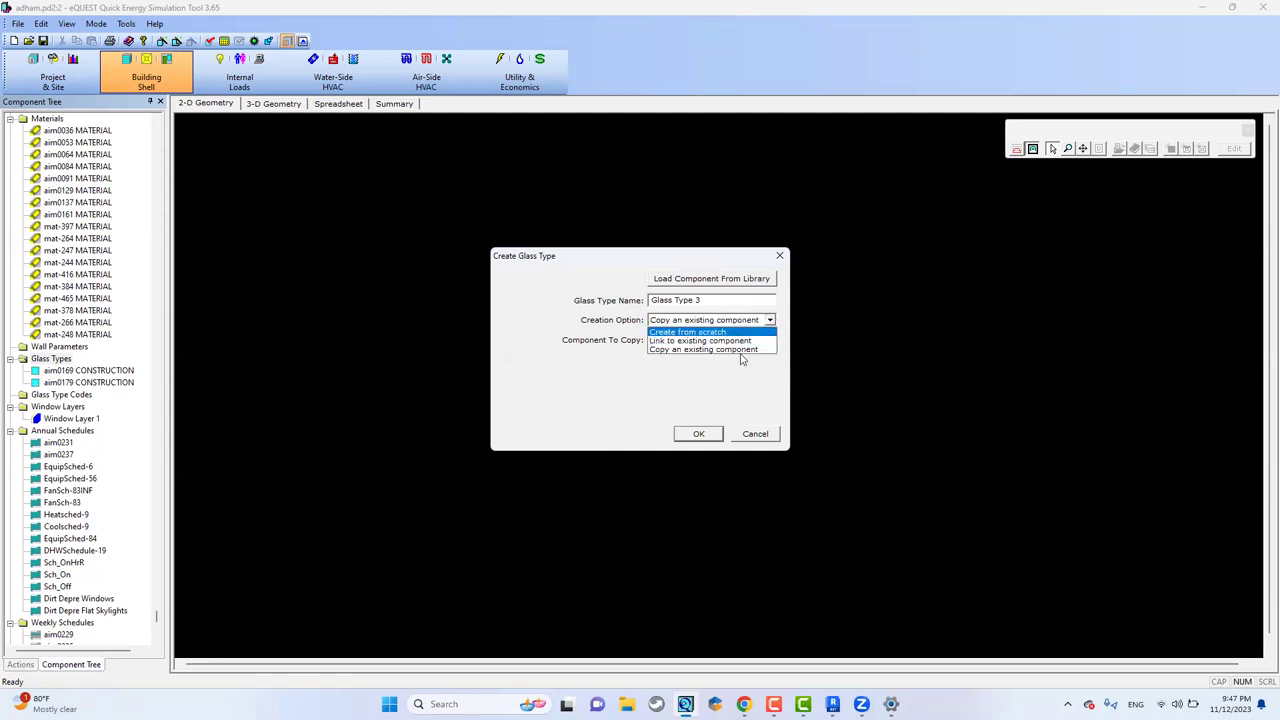
{"action": "left_click", "coordinate": [765, 334]}
- Create the glass type from scratch as Simplified with a shading coefficient of 22, and close its properties
{"action": "left_click", "coordinate": [767, 340]}
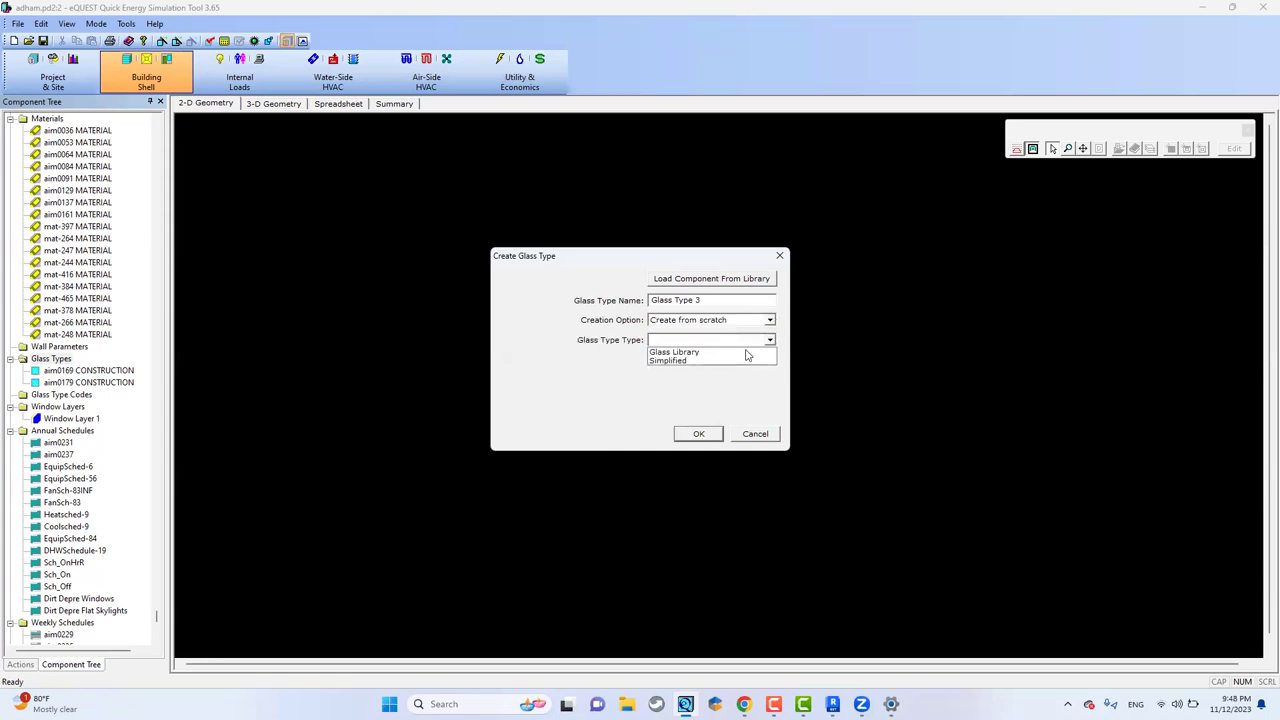
{"action": "left_click", "coordinate": [727, 352]}
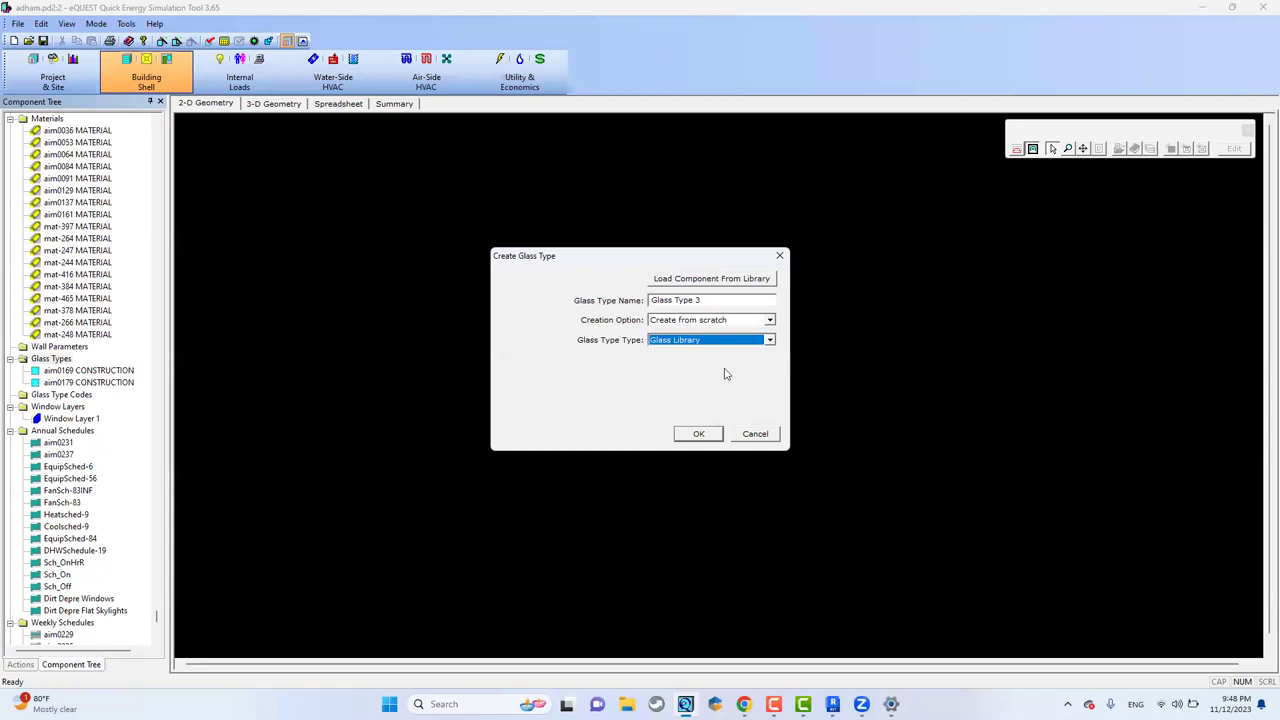
{"action": "left_click", "coordinate": [700, 345]}
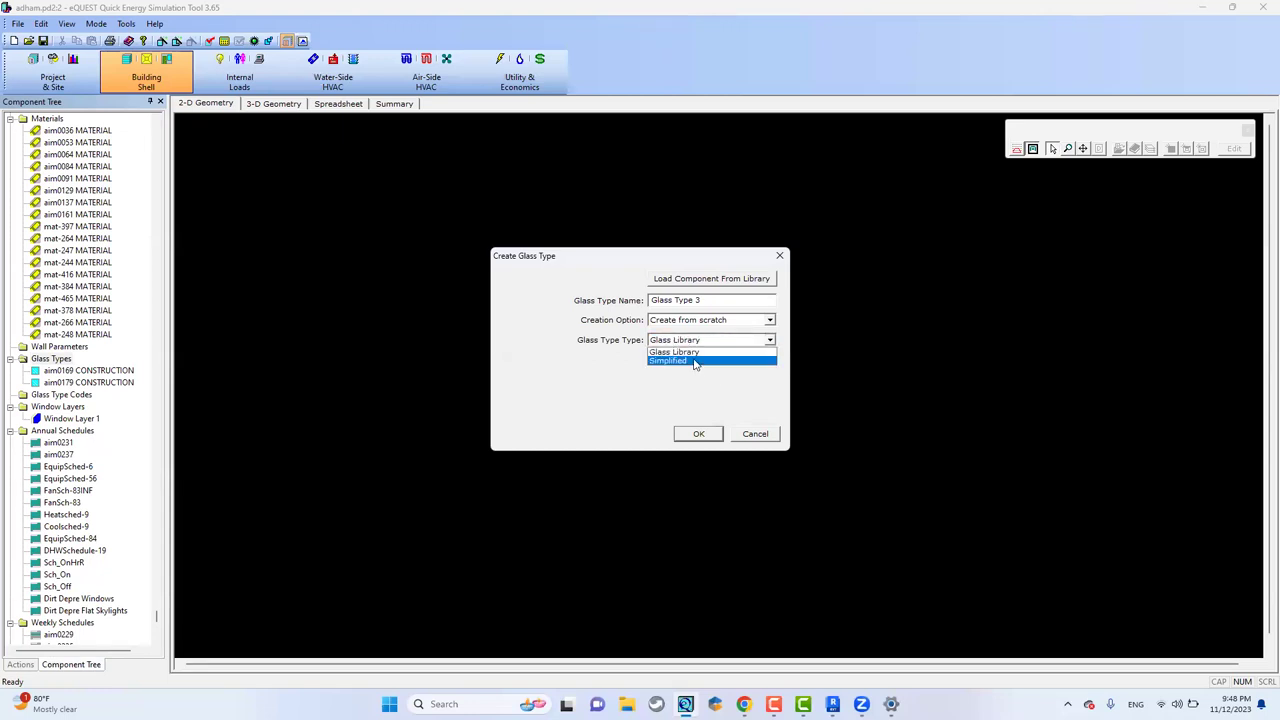
{"action": "left_click", "coordinate": [693, 363]}
{"action": "left_click", "coordinate": [689, 432]}
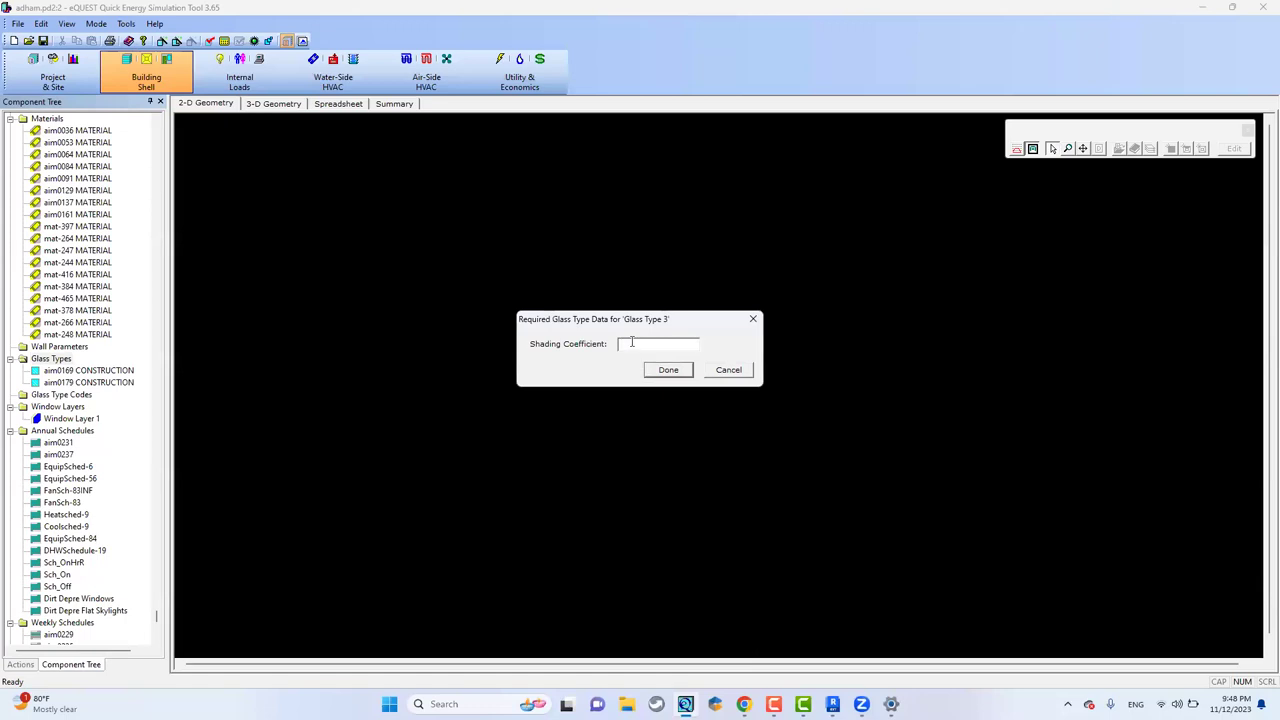
{"action": "type", "text": "22"}
{"action": "left_click", "coordinate": [674, 372]}
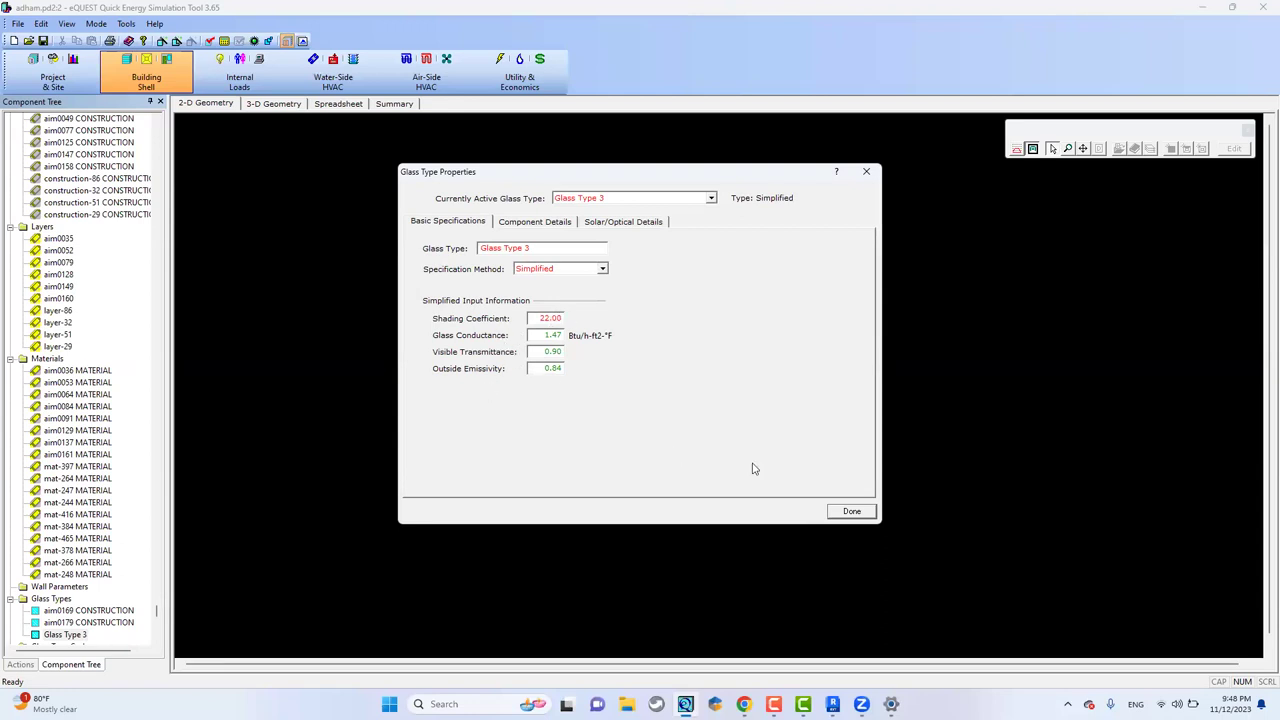
{"action": "left_click", "coordinate": [850, 511]}
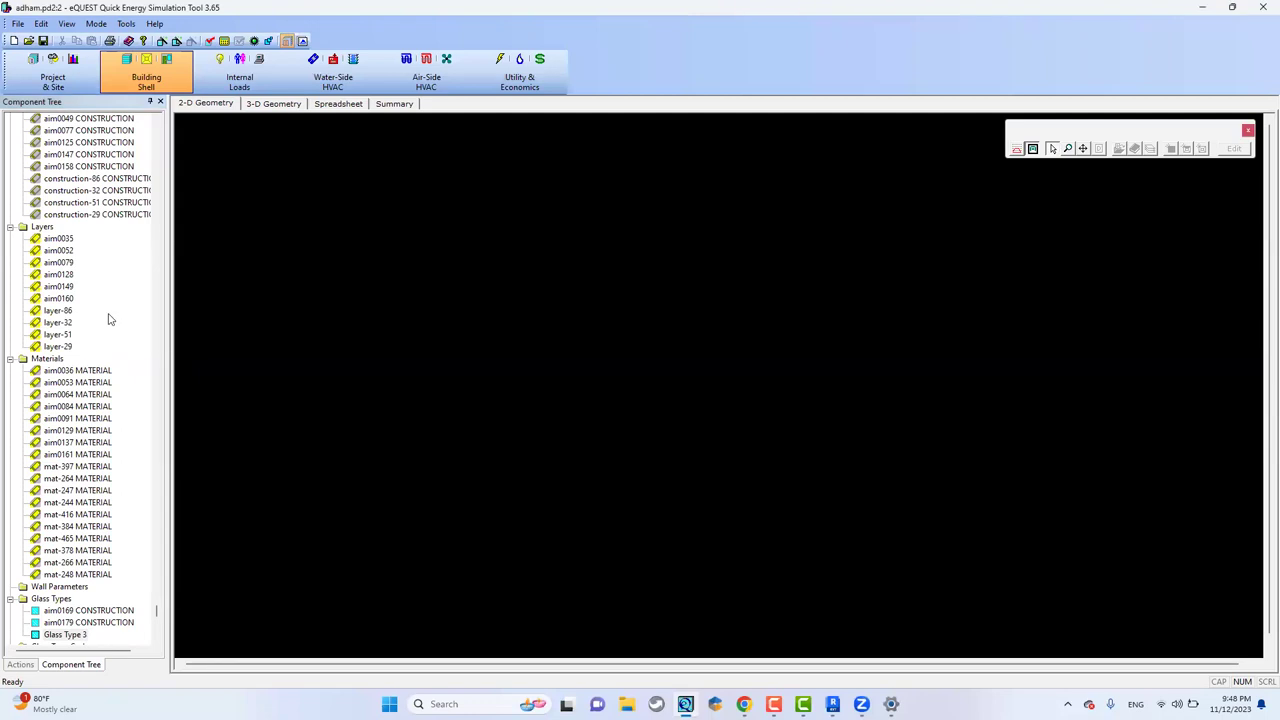
- Start creating a new building material
{"action": "left_click", "coordinate": [35, 370]}
{"action": "left_click", "coordinate": [47, 359]}
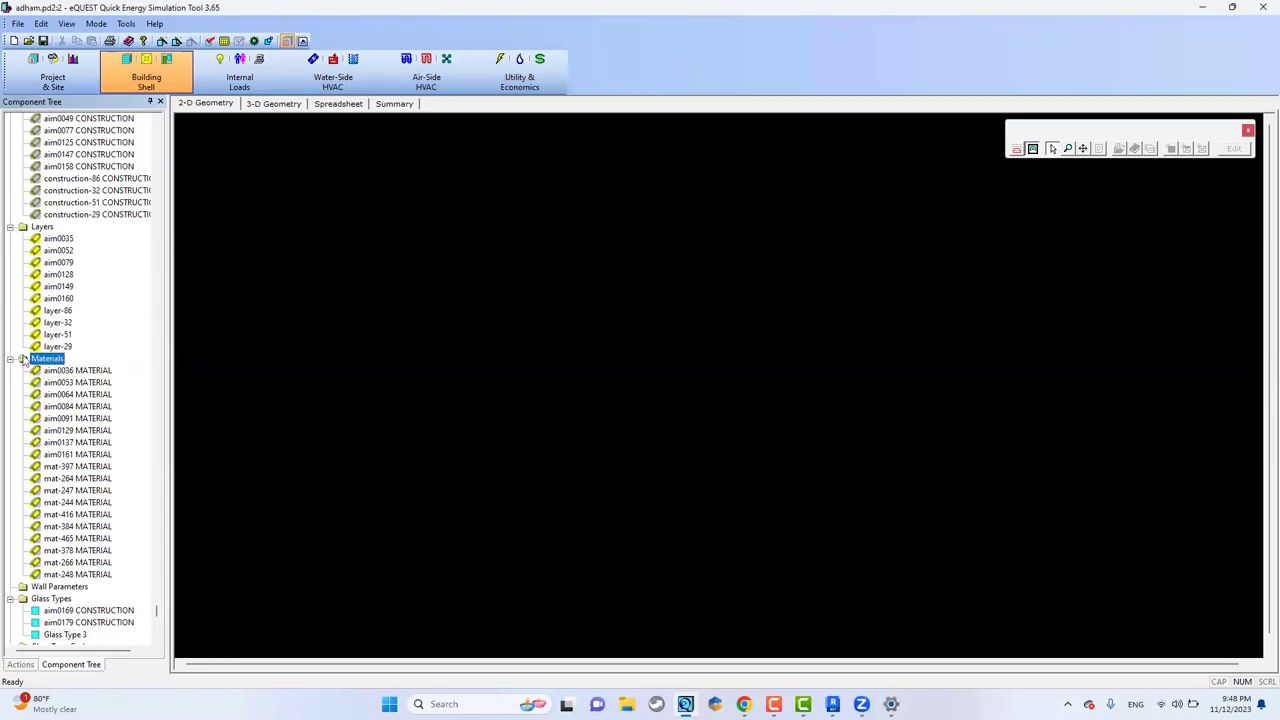
{"action": "right_click", "coordinate": [50, 365]}
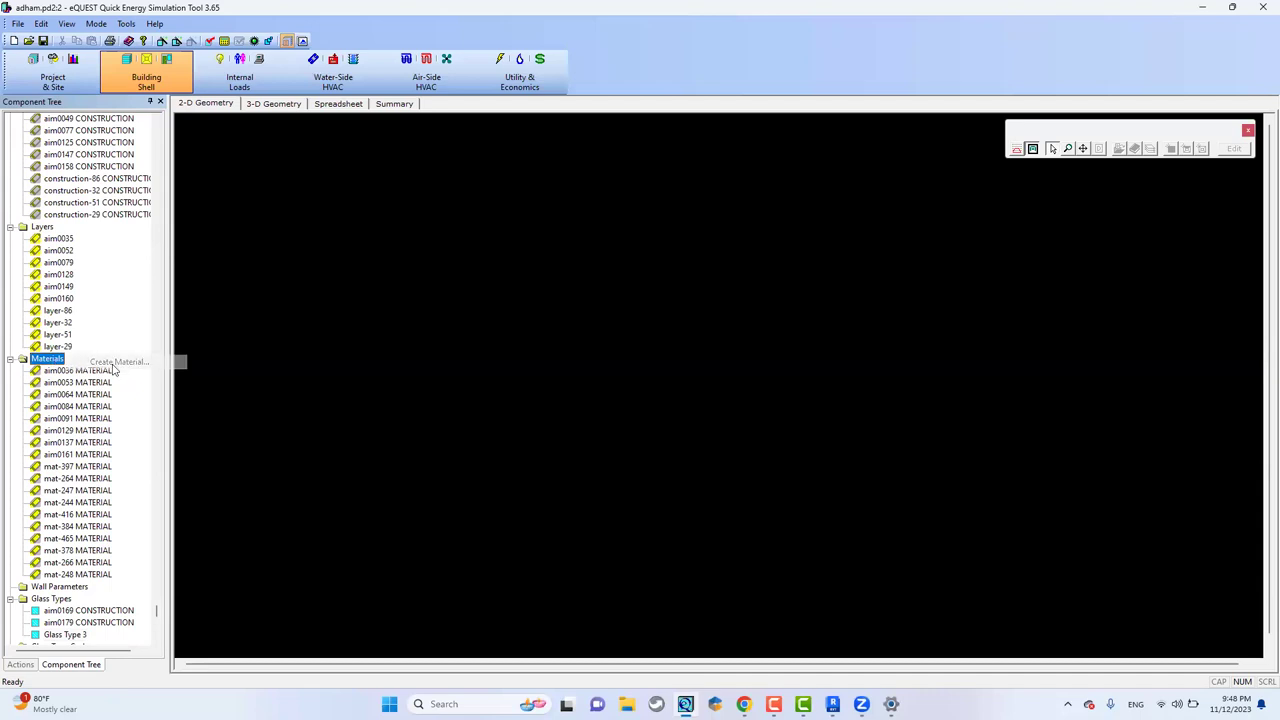
{"action": "left_click", "coordinate": [100, 364]}
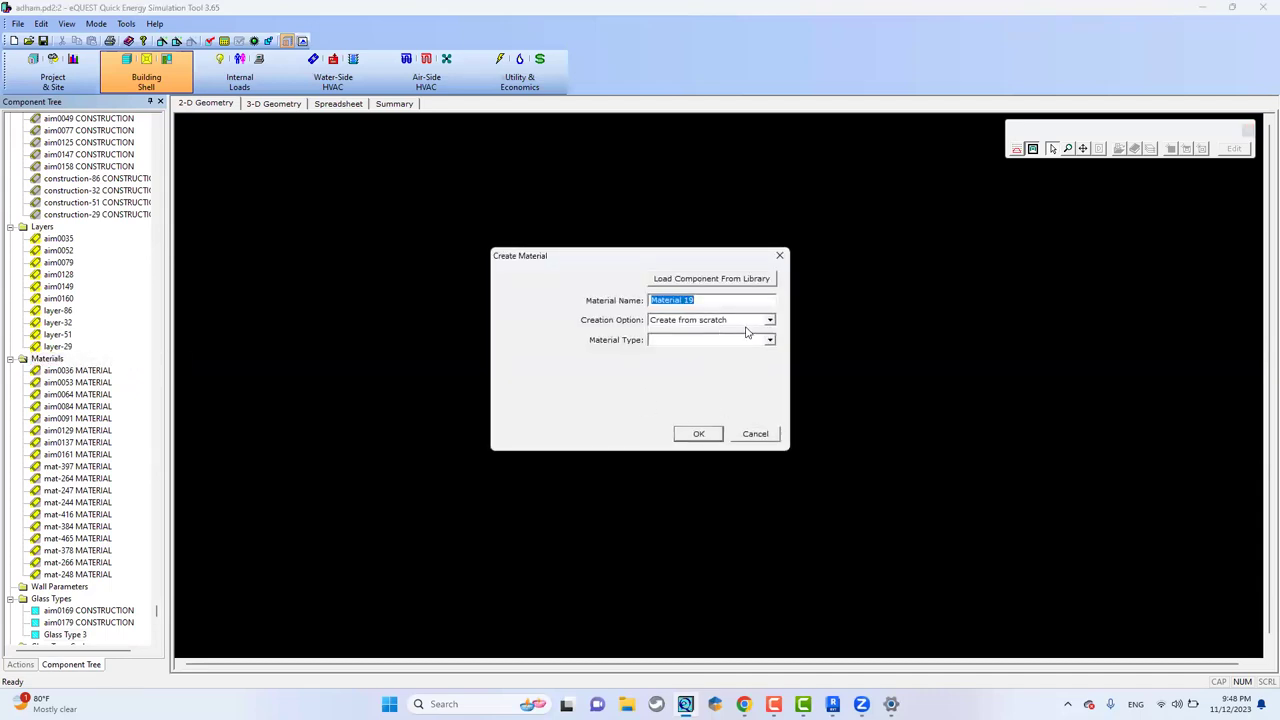
{"action": "left_click", "coordinate": [717, 300]}
{"action": "left_click", "coordinate": [739, 321]}
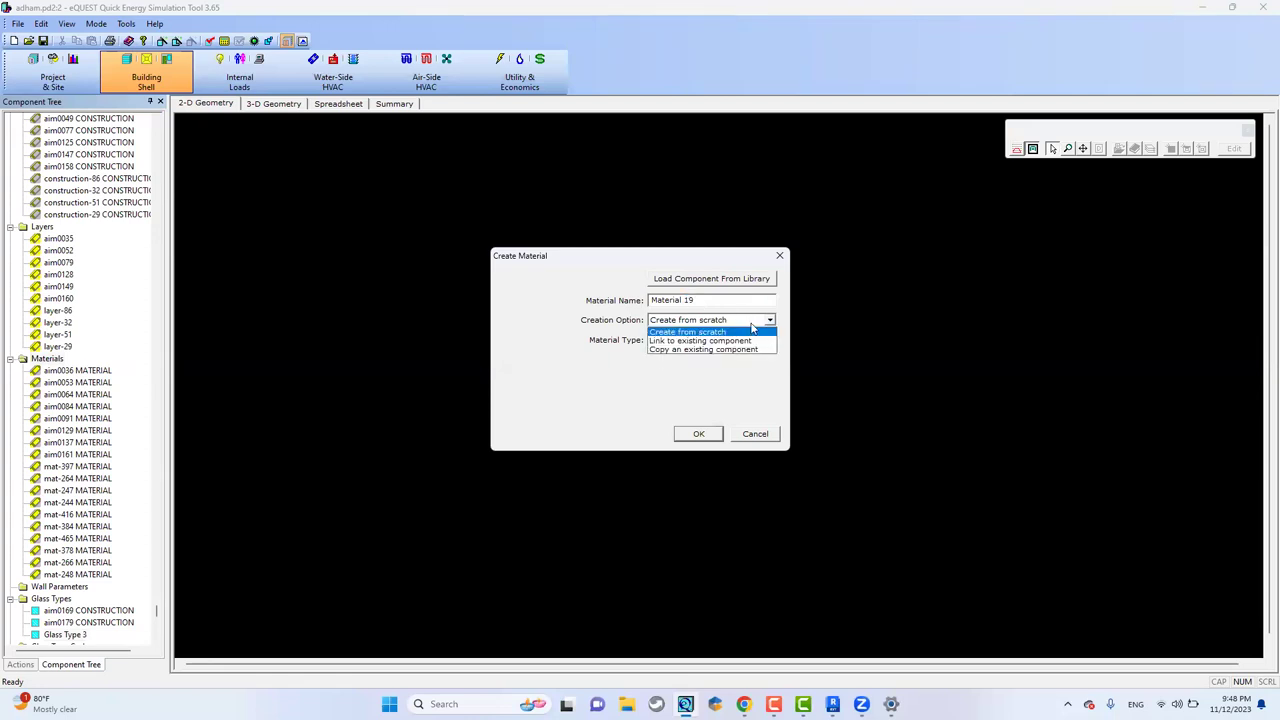
{"action": "left_click", "coordinate": [752, 331]}
{"action": "left_click", "coordinate": [752, 342]}
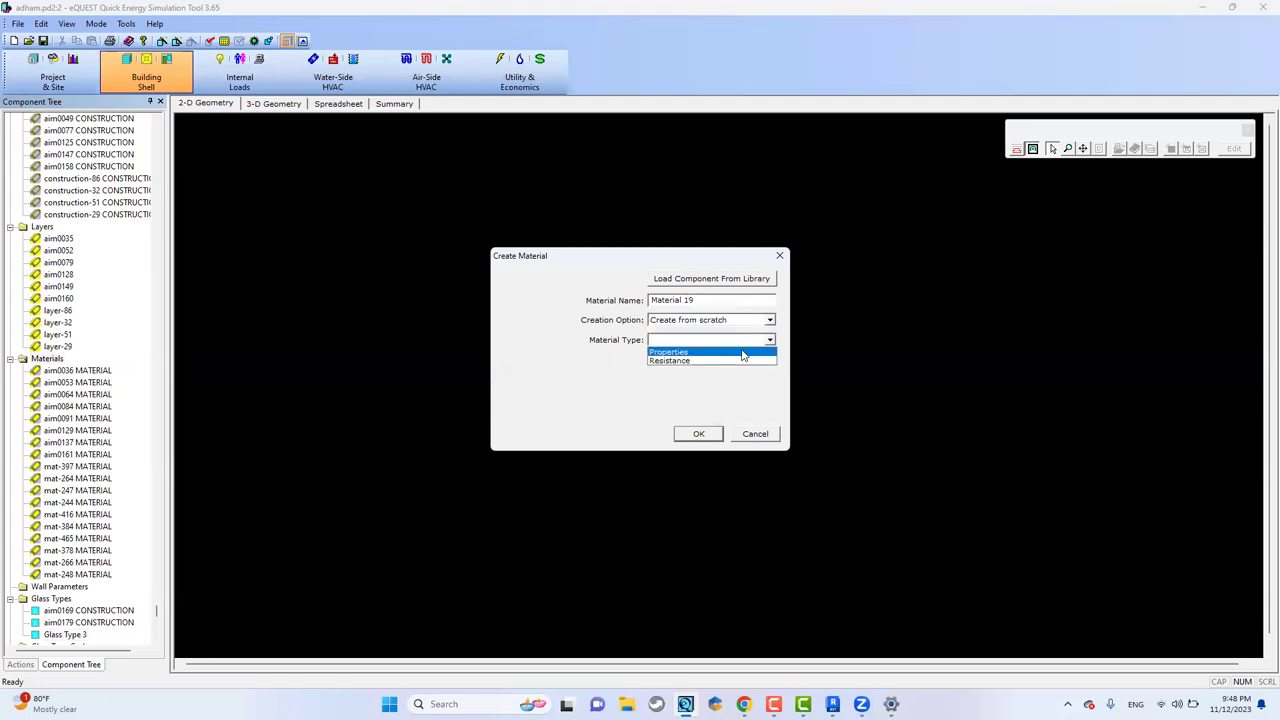
{"action": "left_click", "coordinate": [736, 352]}
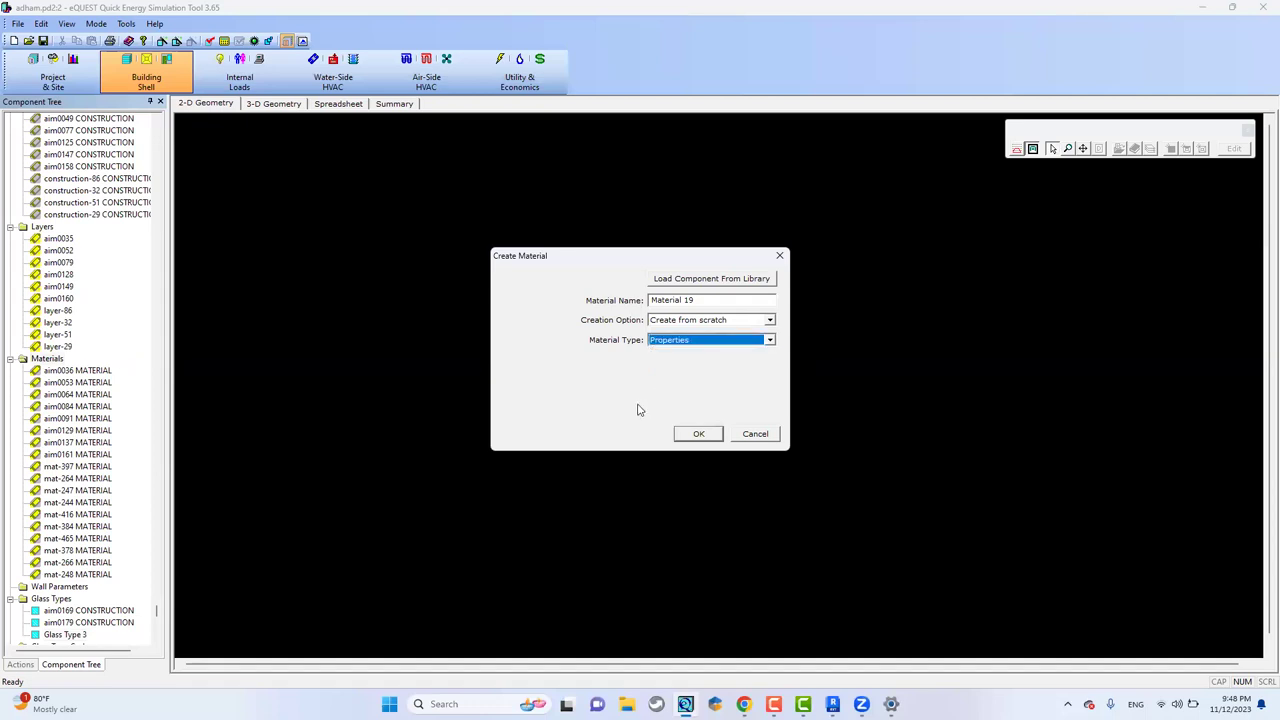
{"action": "left_click", "coordinate": [686, 343]}
{"action": "left_click", "coordinate": [684, 362]}
- Create the material under its default name as a link to the existing component aim0161 MATERIAL
{"action": "left_click", "coordinate": [686, 321]}
{"action": "left_click", "coordinate": [690, 344]}
{"action": "left_click", "coordinate": [686, 340]}
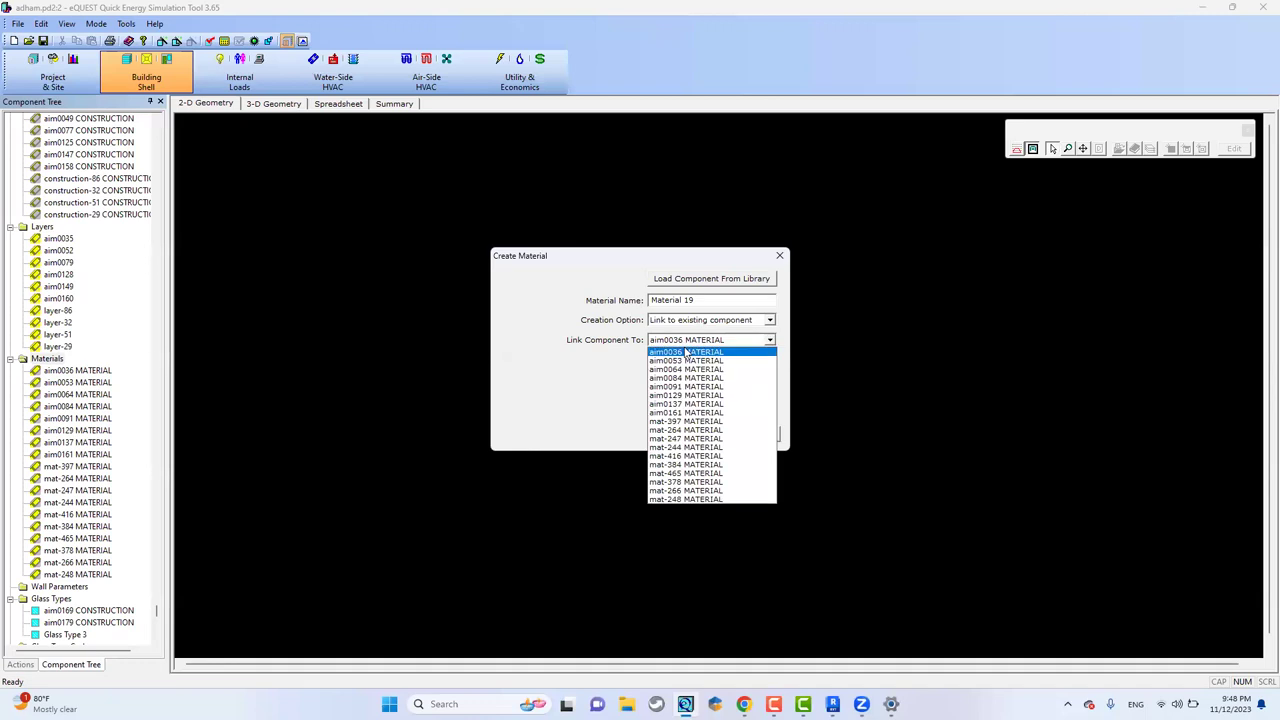
{"action": "left_click", "coordinate": [704, 412]}
{"action": "left_click", "coordinate": [694, 434]}
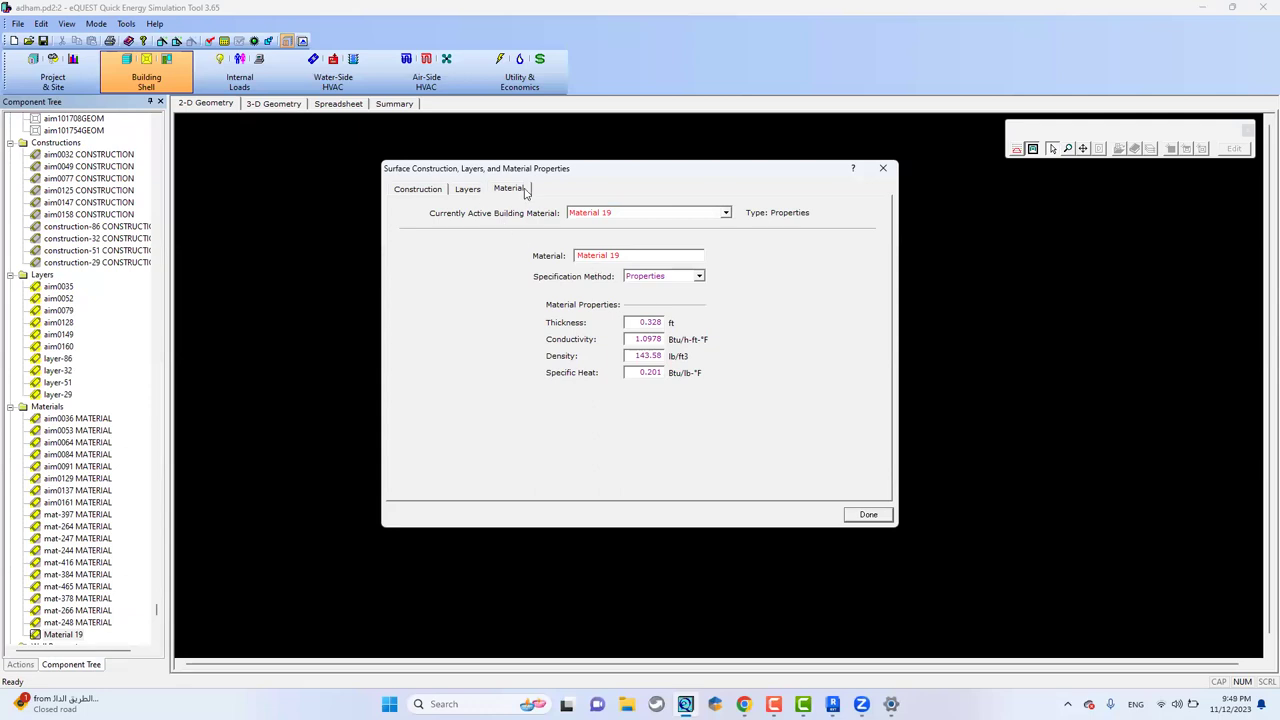
- Set the second material of layers aim0079 to aim0036 MATERIAL
{"action": "left_click", "coordinate": [468, 189]}
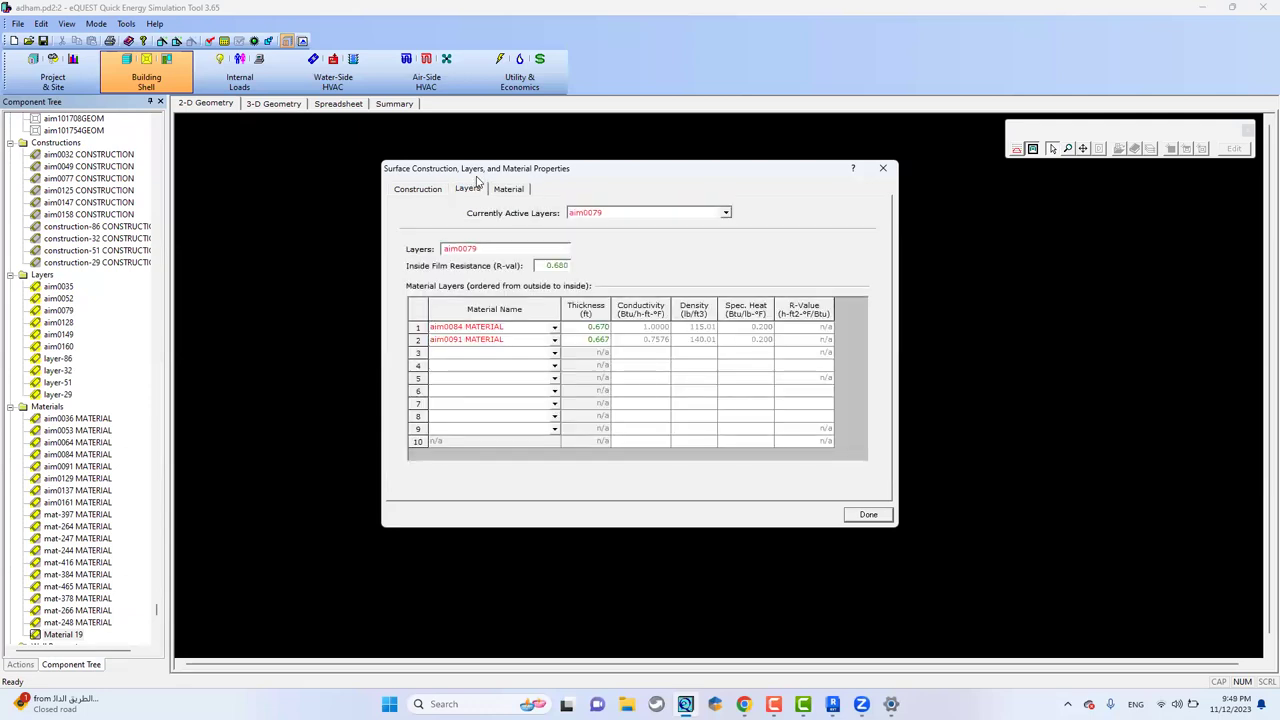
{"action": "left_click", "coordinate": [557, 353]}
{"action": "left_click", "coordinate": [554, 339]}
{"action": "left_click", "coordinate": [530, 369]}
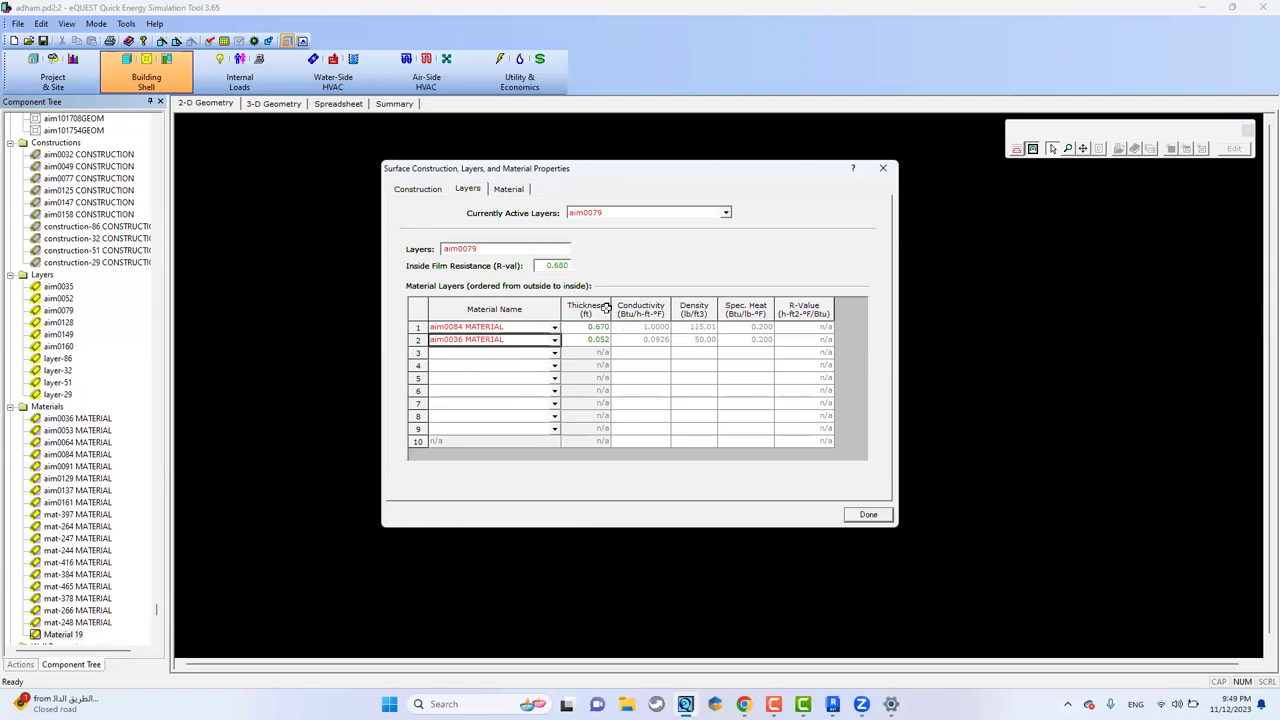
- Review the surface construction parameters of aim0077 CONSTRUCTION and the list of available constructions, and close the properties
{"action": "left_click", "coordinate": [508, 189]}
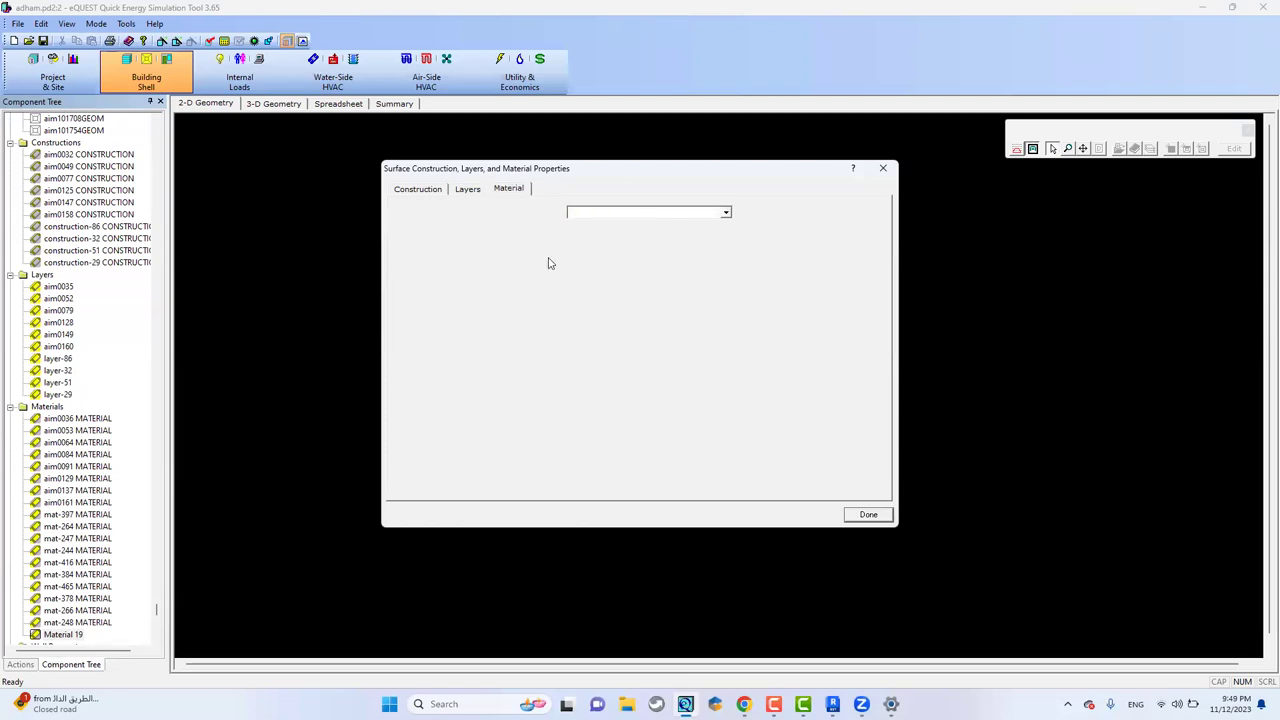
{"action": "left_click", "coordinate": [465, 190]}
{"action": "left_click", "coordinate": [416, 193]}
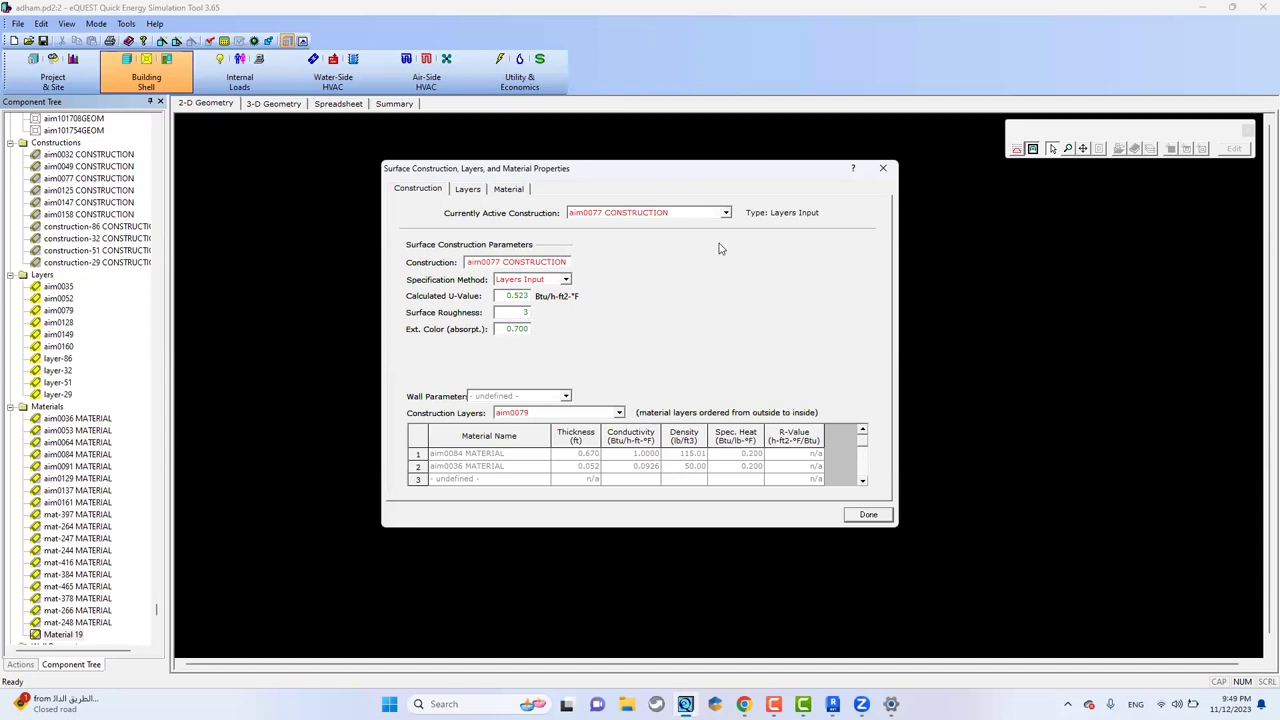
{"action": "left_click", "coordinate": [704, 213]}
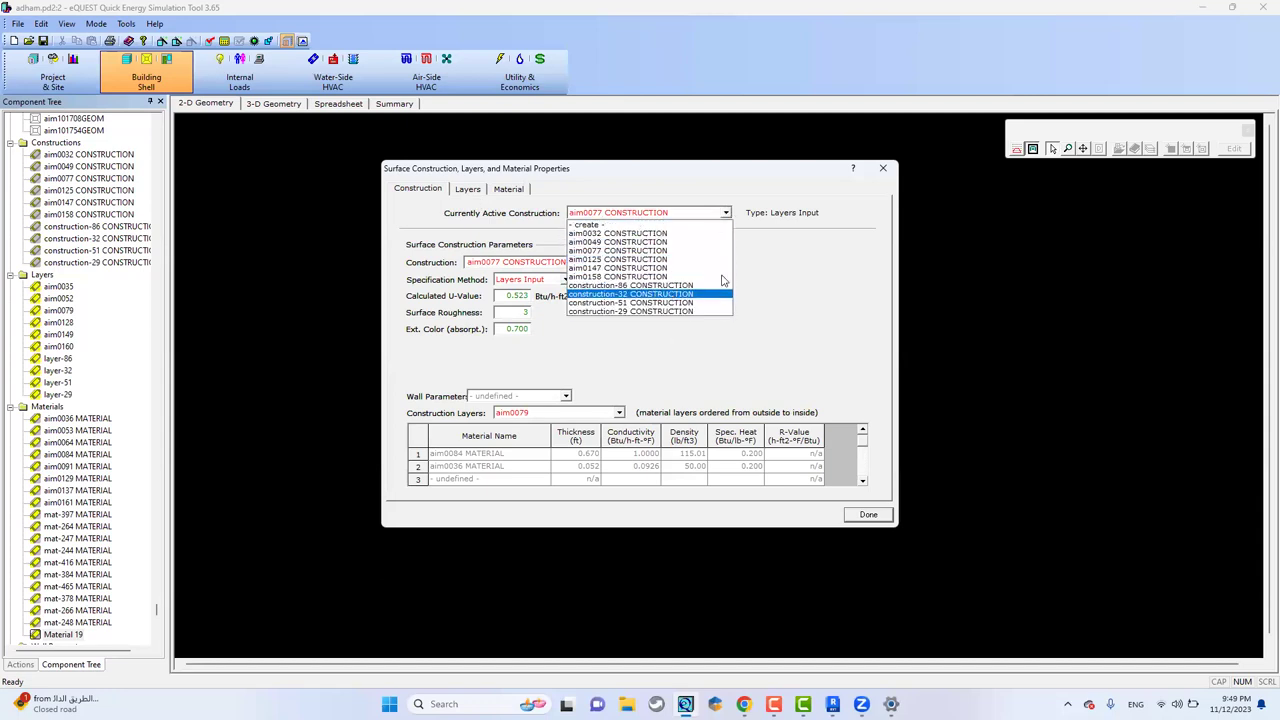
{"action": "left_click", "coordinate": [786, 290]}
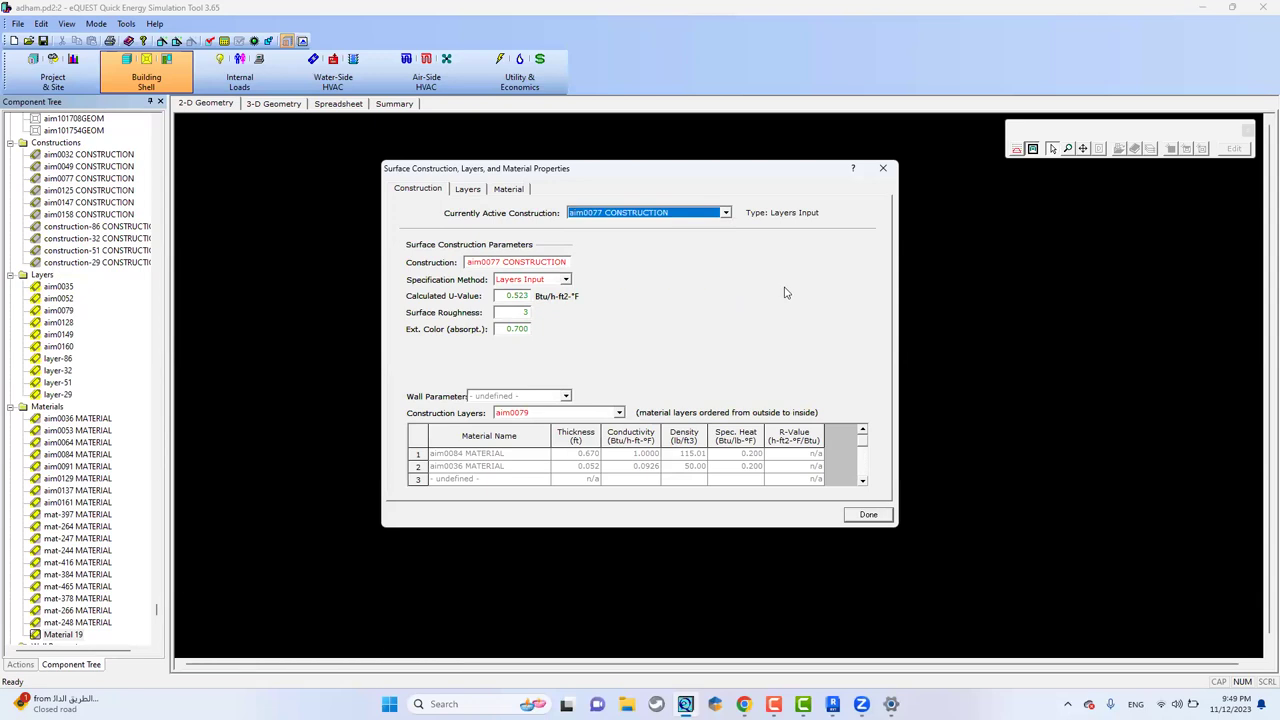
{"action": "left_click", "coordinate": [862, 515]}
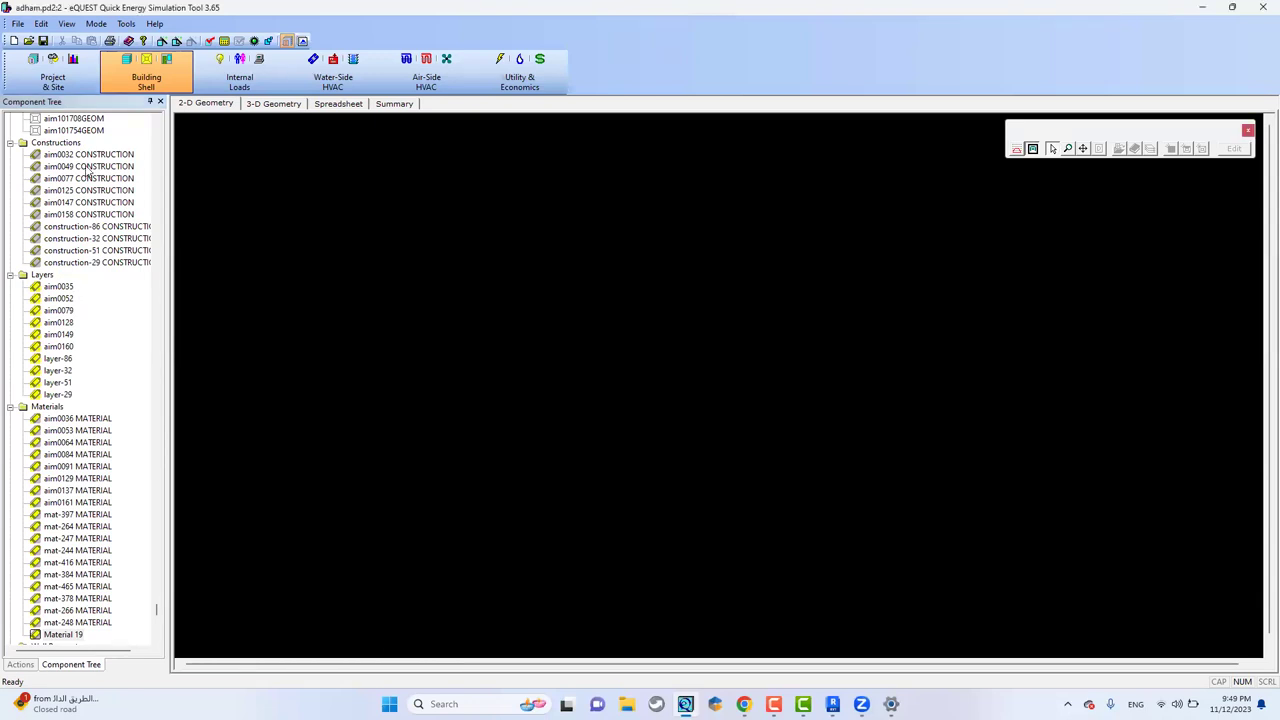
- Start creating a new lamp type under its default name in the internal loads components
{"action": "scroll", "coordinate": [88, 172], "scroll_direction": "up", "scroll_amount": 20}
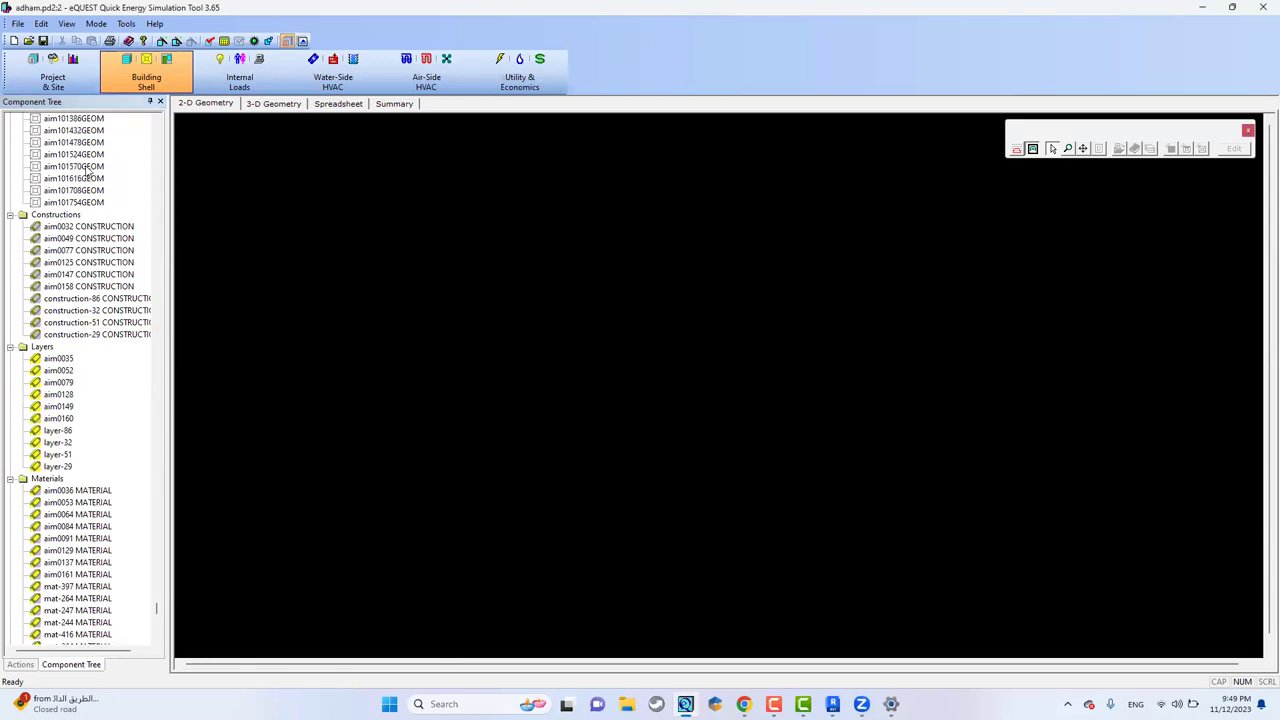
{"action": "left_click", "coordinate": [240, 78]}
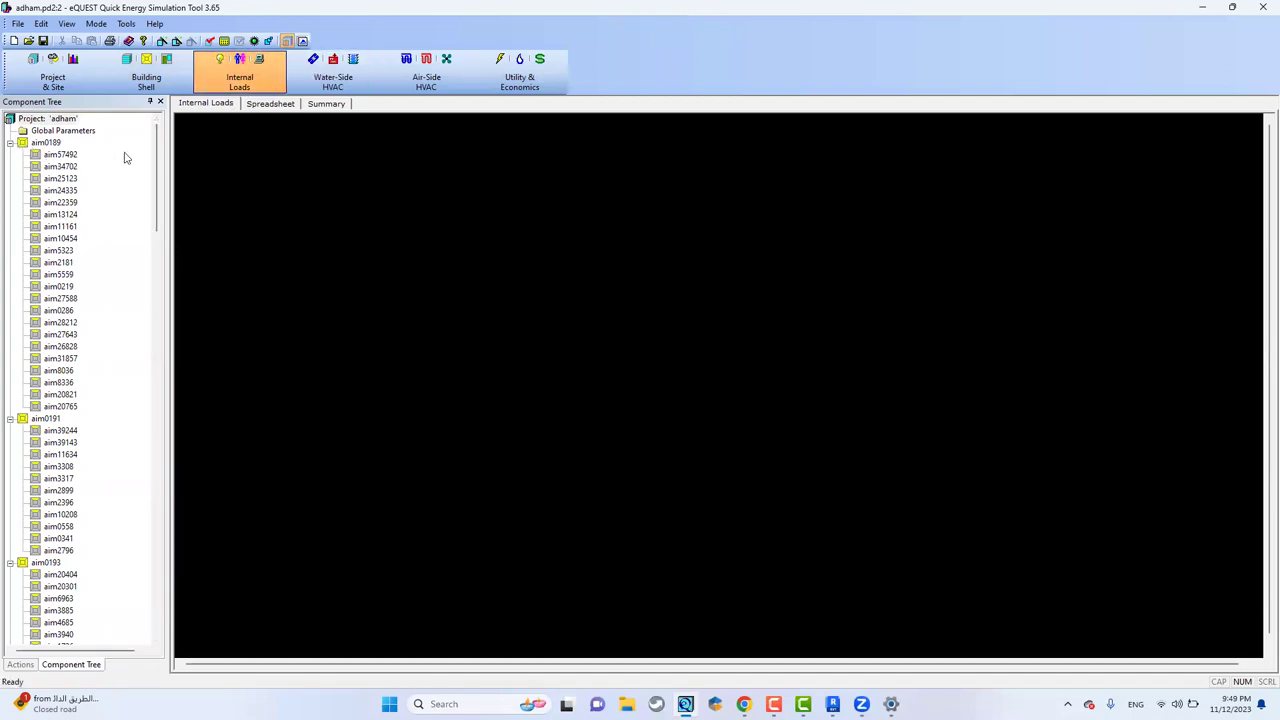
{"action": "left_click_drag", "start_coordinate": [157, 163], "coordinate": [170, 474]}
{"action": "left_click", "coordinate": [67, 312]}
{"action": "right_click", "coordinate": [96, 313]}
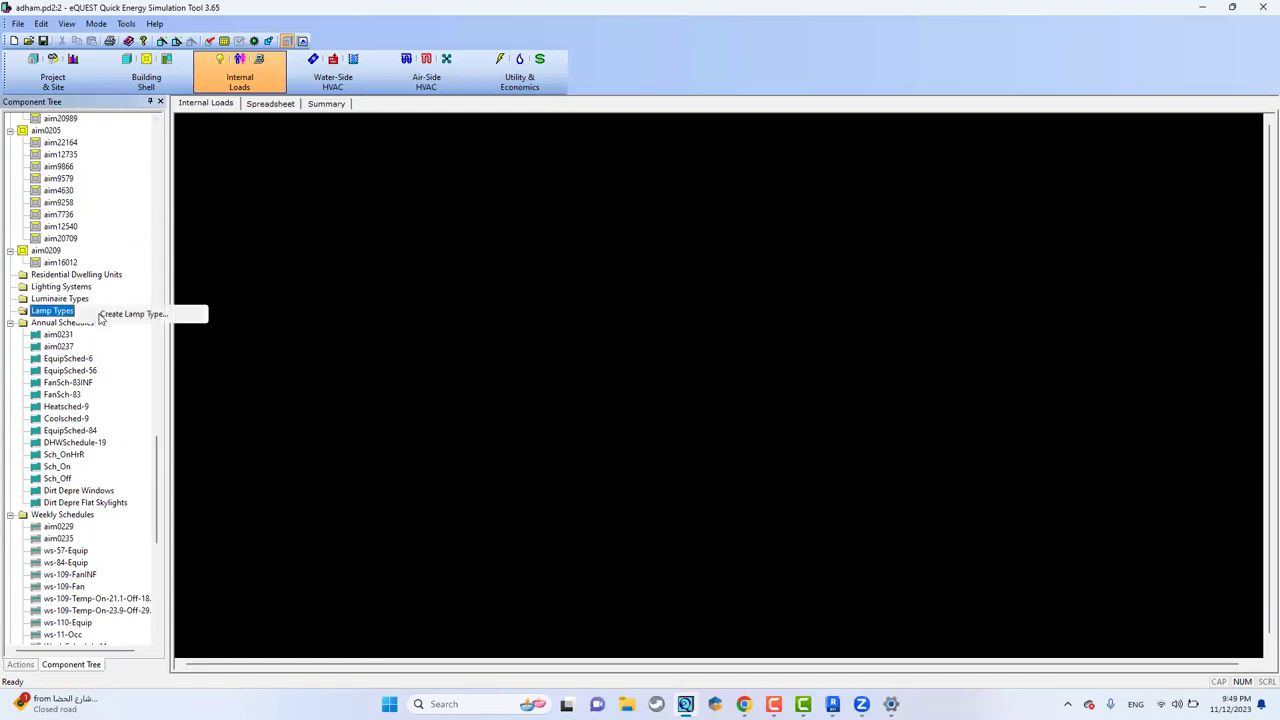
{"action": "left_click", "coordinate": [101, 315]}
{"action": "left_click", "coordinate": [690, 439]}
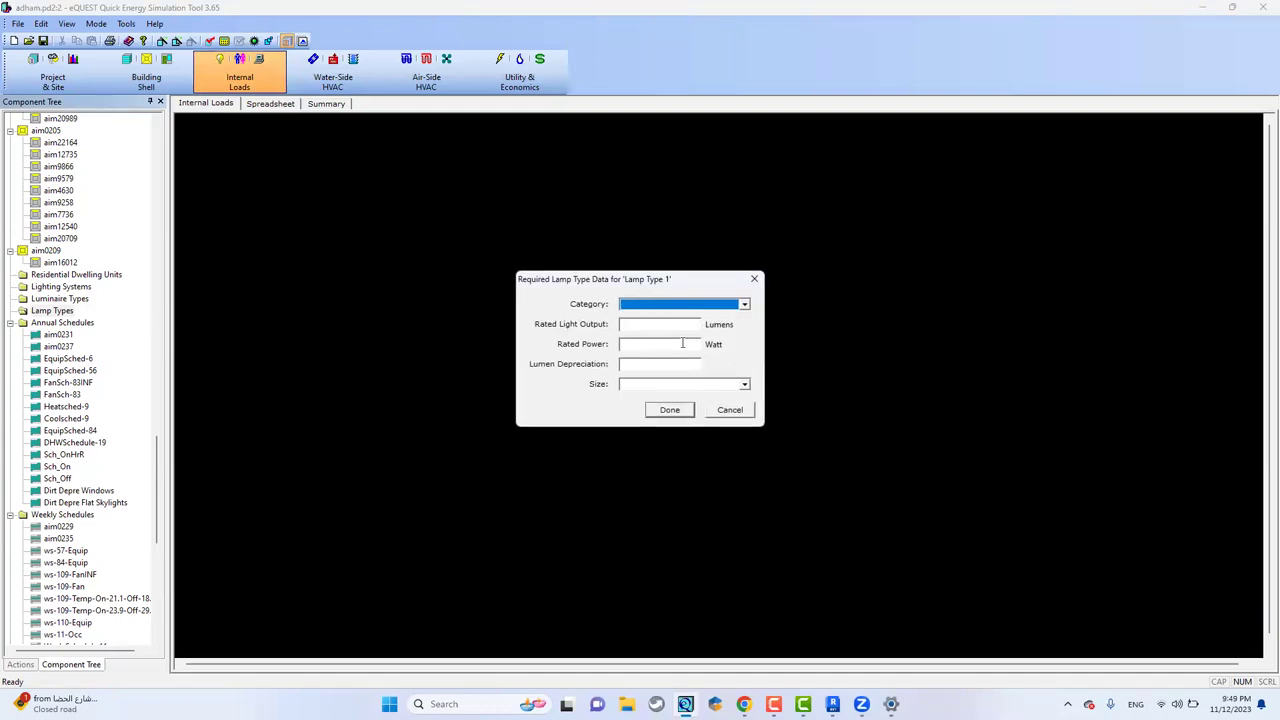
- Define the lamp type as Tungsten Halogen with 1.00 lumens rated light output, 4,444 W rated power and size 12 in. Fluorescent
{"action": "left_click", "coordinate": [660, 310]}
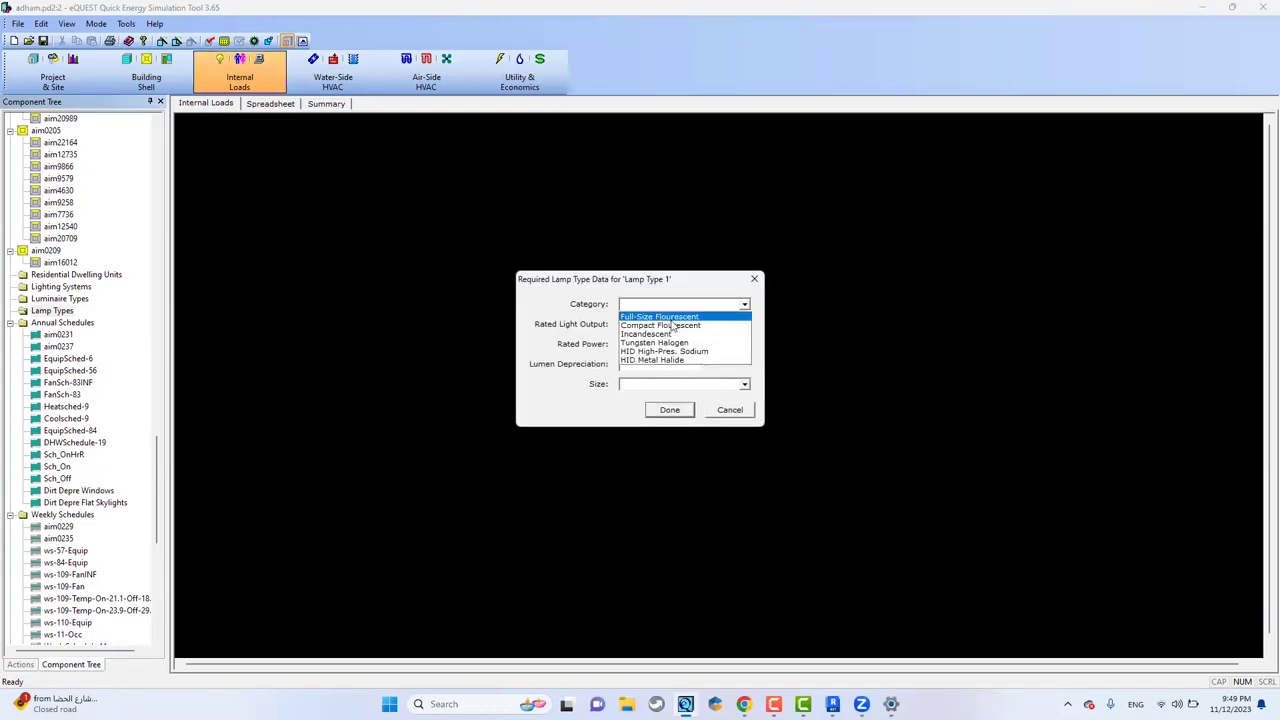
{"action": "left_click", "coordinate": [660, 342]}
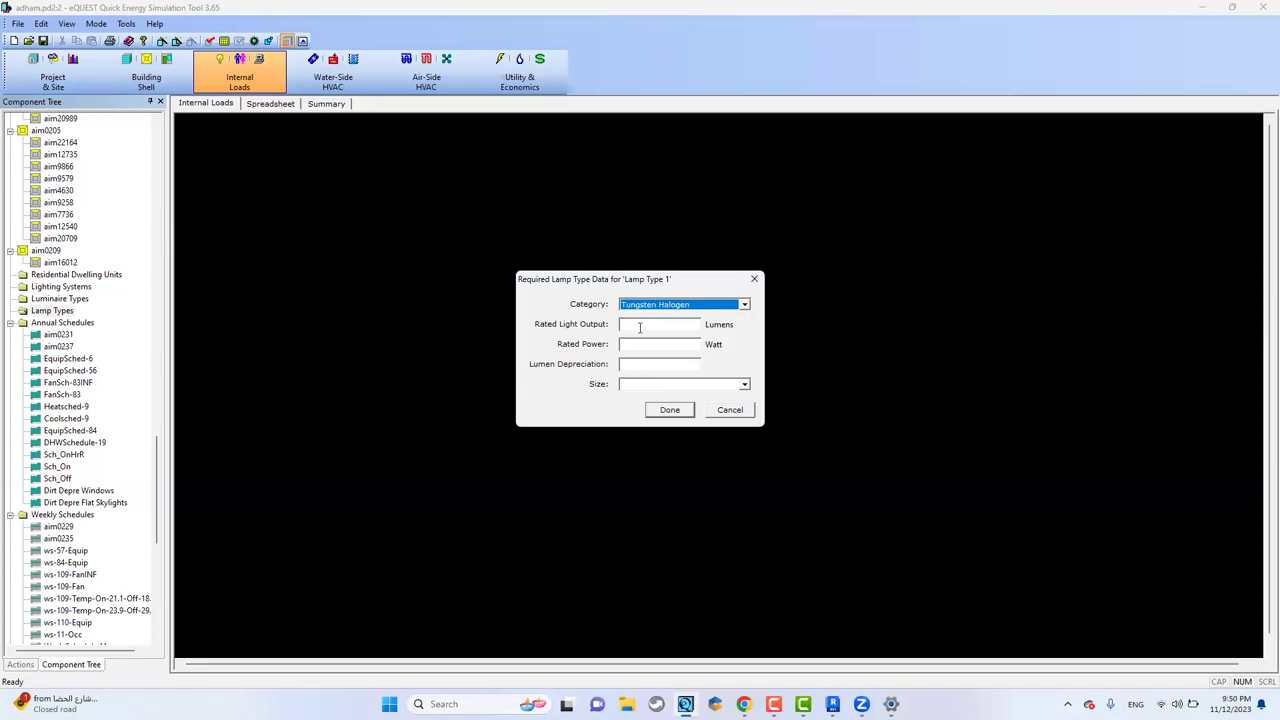
{"action": "left_click", "coordinate": [643, 326]}
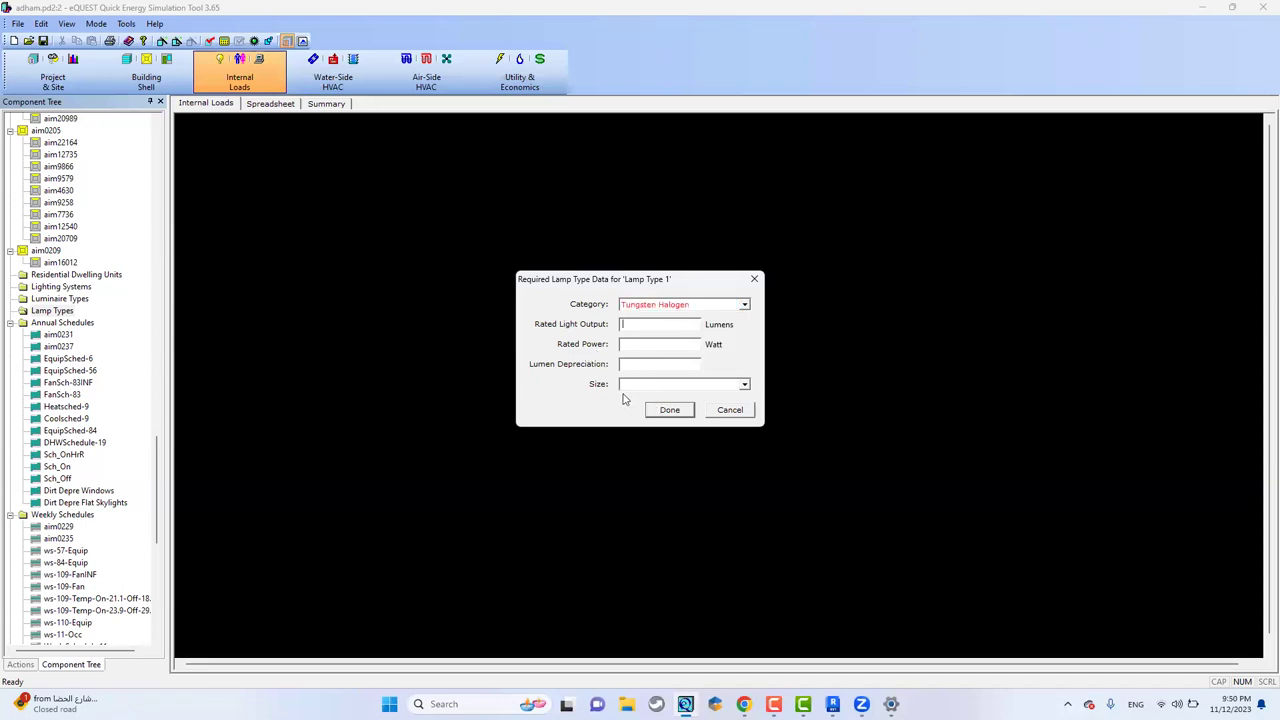
{"action": "type", "text": "4,444"}
{"action": "left_click", "coordinate": [649, 325]}
{"action": "left_click_drag", "start_coordinate": [660, 344], "coordinate": [525, 349]}
{"action": "left_click", "coordinate": [647, 325]}
{"action": "left_click", "coordinate": [636, 386]}
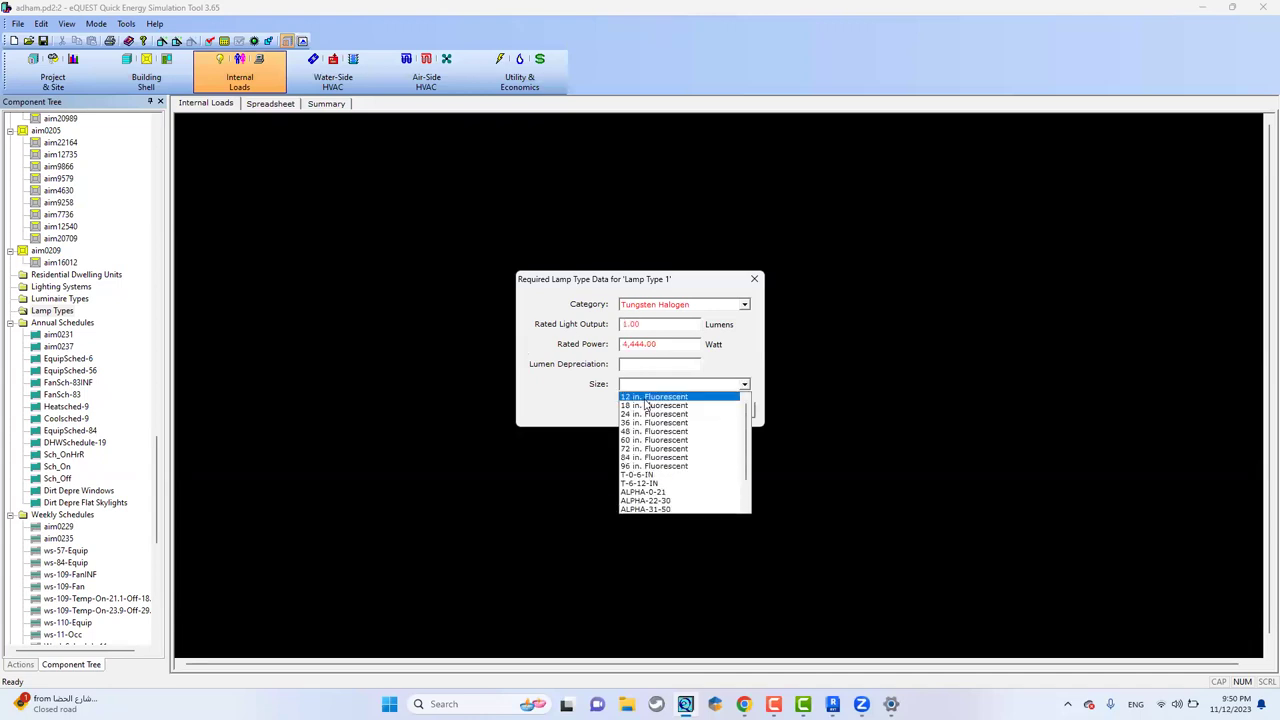
{"action": "left_click", "coordinate": [657, 405]}
{"action": "left_click", "coordinate": [668, 410]}
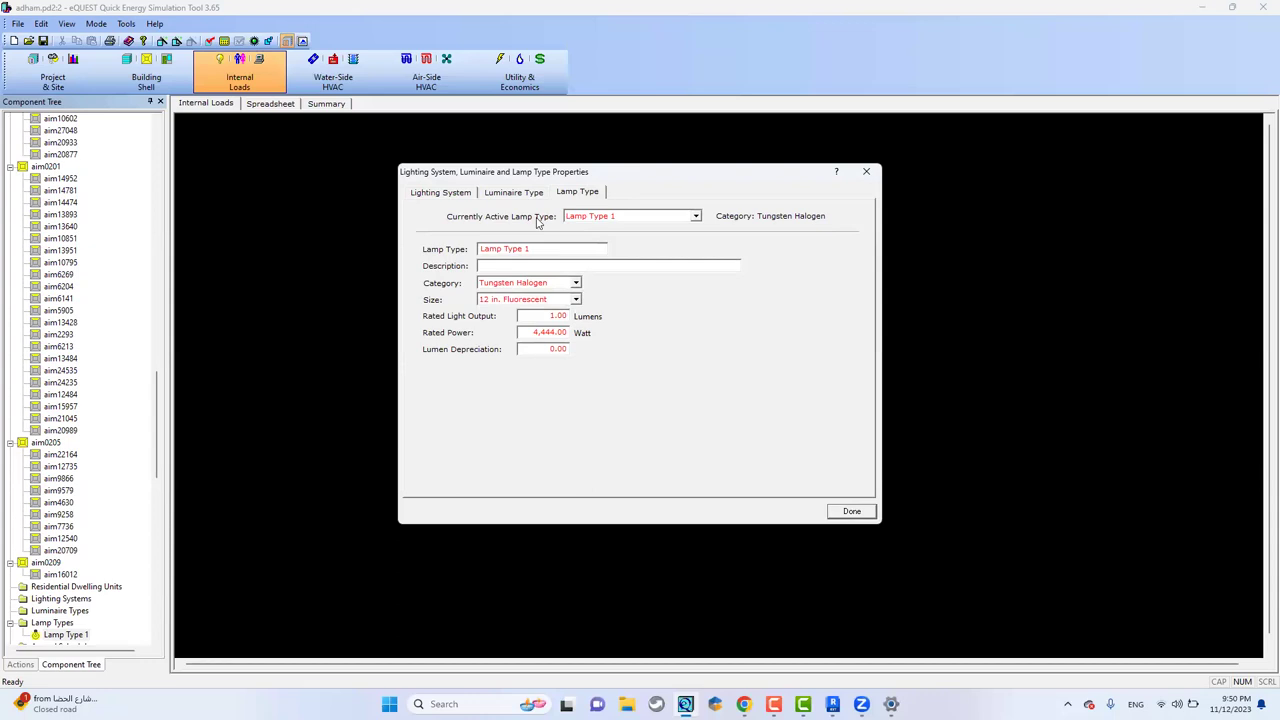
- Start creating a luminaire type under its default name from the lighting properties
{"action": "left_click", "coordinate": [513, 193]}
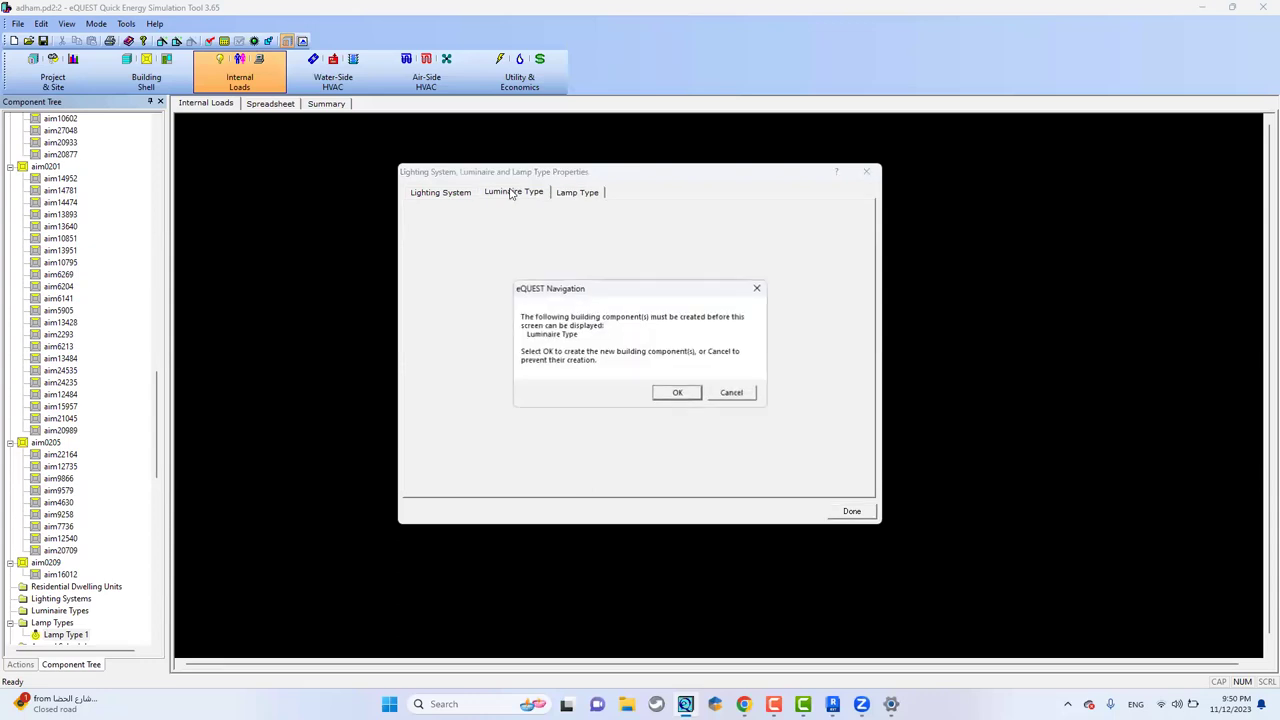
{"action": "left_click", "coordinate": [668, 396]}
{"action": "left_click", "coordinate": [697, 437]}
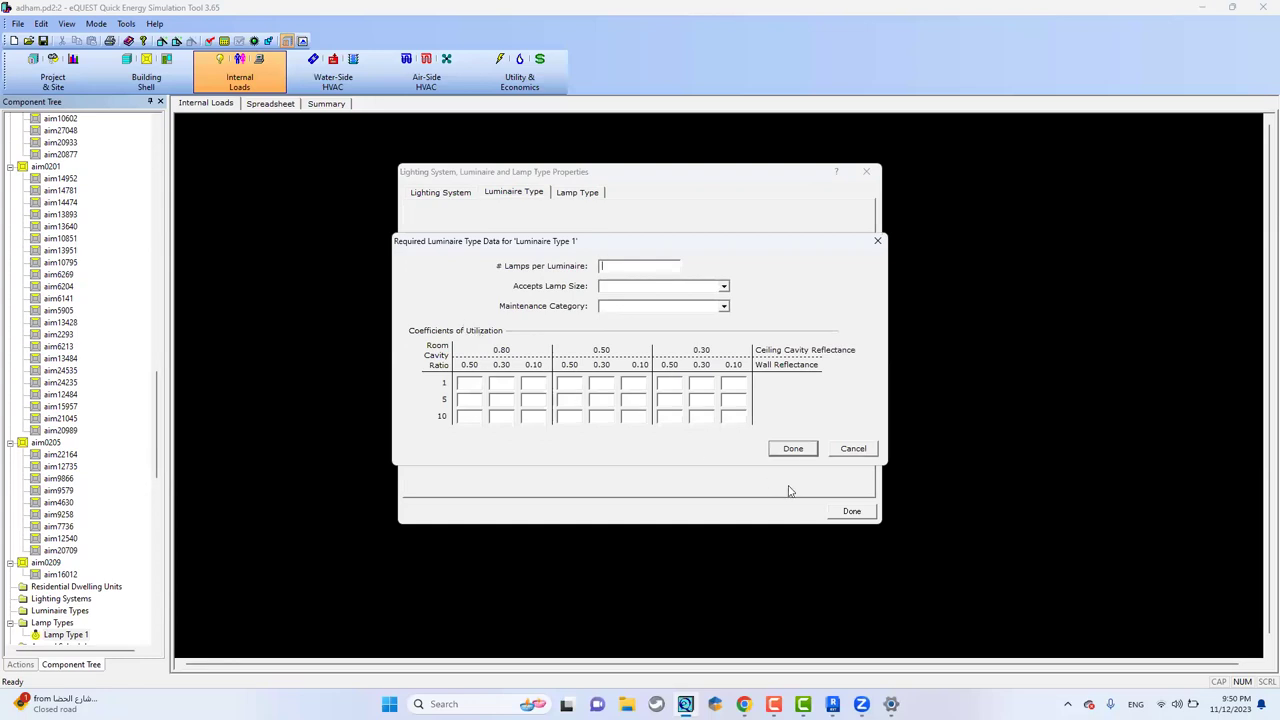
- Try to complete the luminaire type without entering its required data
{"action": "left_click", "coordinate": [800, 455]}
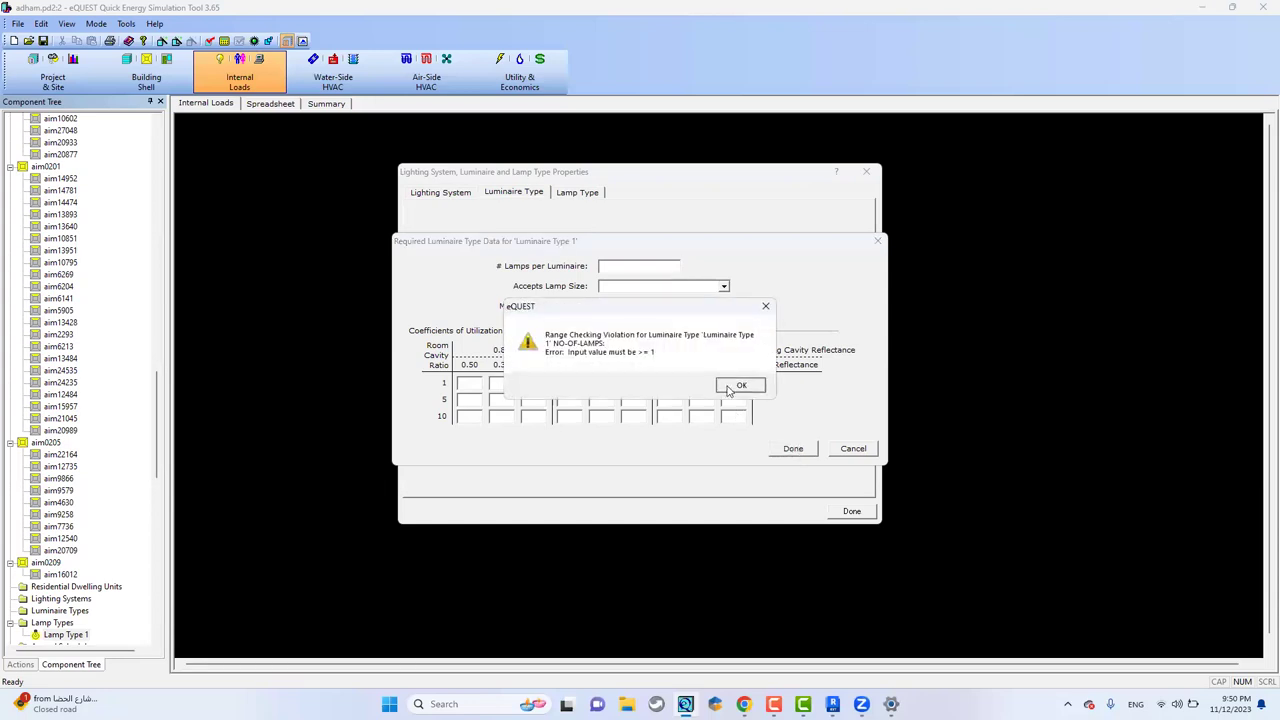
{"action": "left_click", "coordinate": [731, 390]}
{"action": "left_click", "coordinate": [813, 447]}
{"action": "left_click", "coordinate": [752, 389]}
- Define the luminaire type with 2 lamps per luminaire, lamp size 24 in. Fluorescent and maintenance category LUM-MAINT-II, and close the properties
{"action": "left_click", "coordinate": [633, 265]}
{"action": "type", "text": "2"}
{"action": "left_click", "coordinate": [652, 289]}
{"action": "left_click", "coordinate": [655, 318]}
{"action": "left_click", "coordinate": [670, 306]}
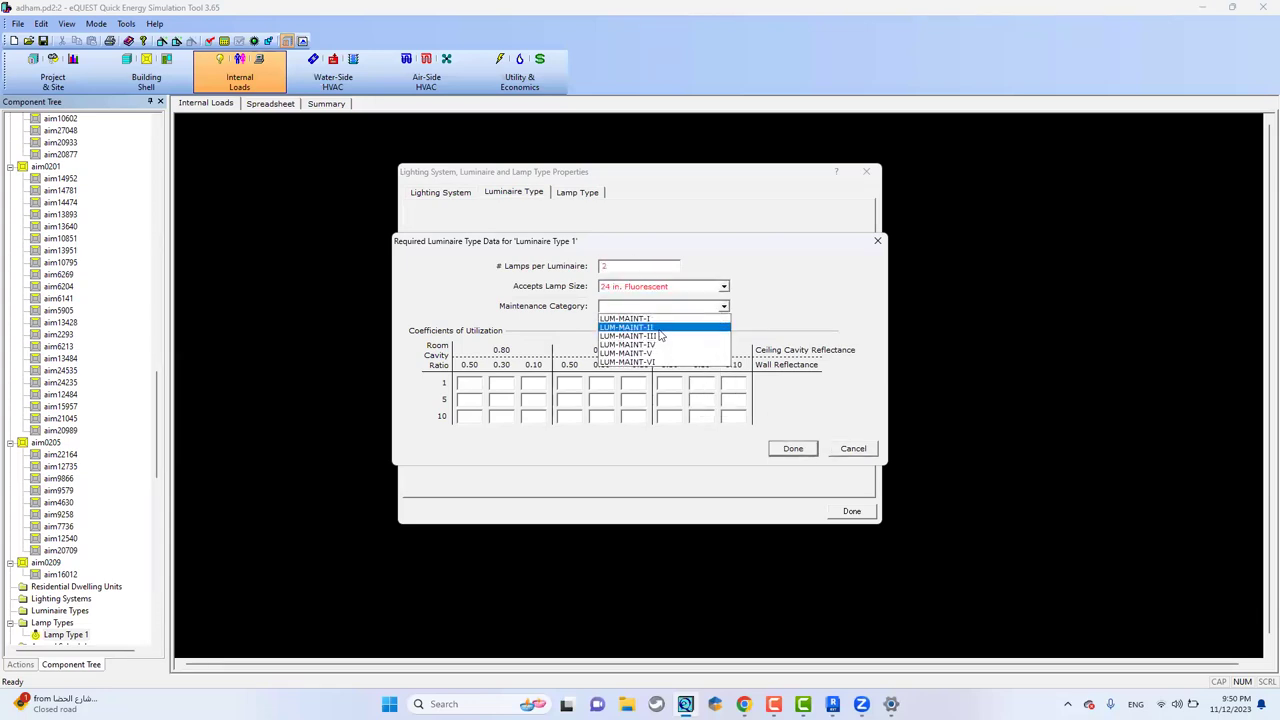
{"action": "left_click", "coordinate": [660, 329]}
{"action": "left_click", "coordinate": [795, 450]}
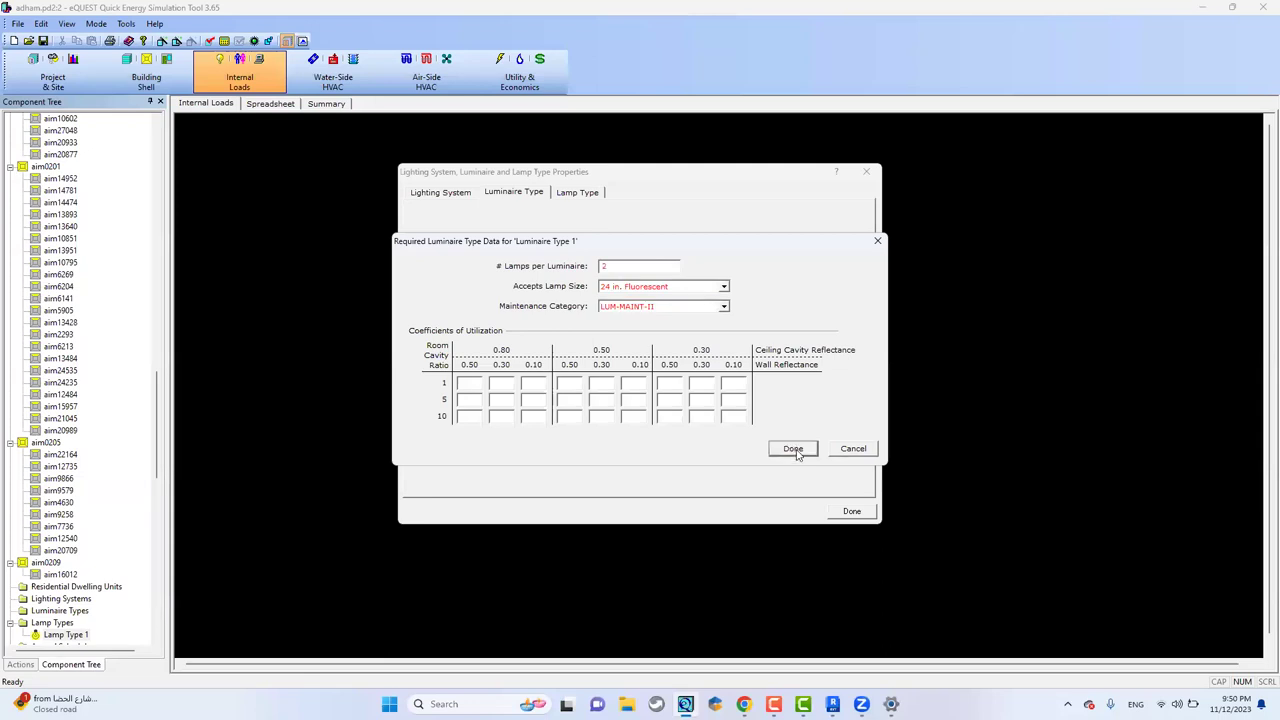
{"action": "left_click", "coordinate": [790, 449]}
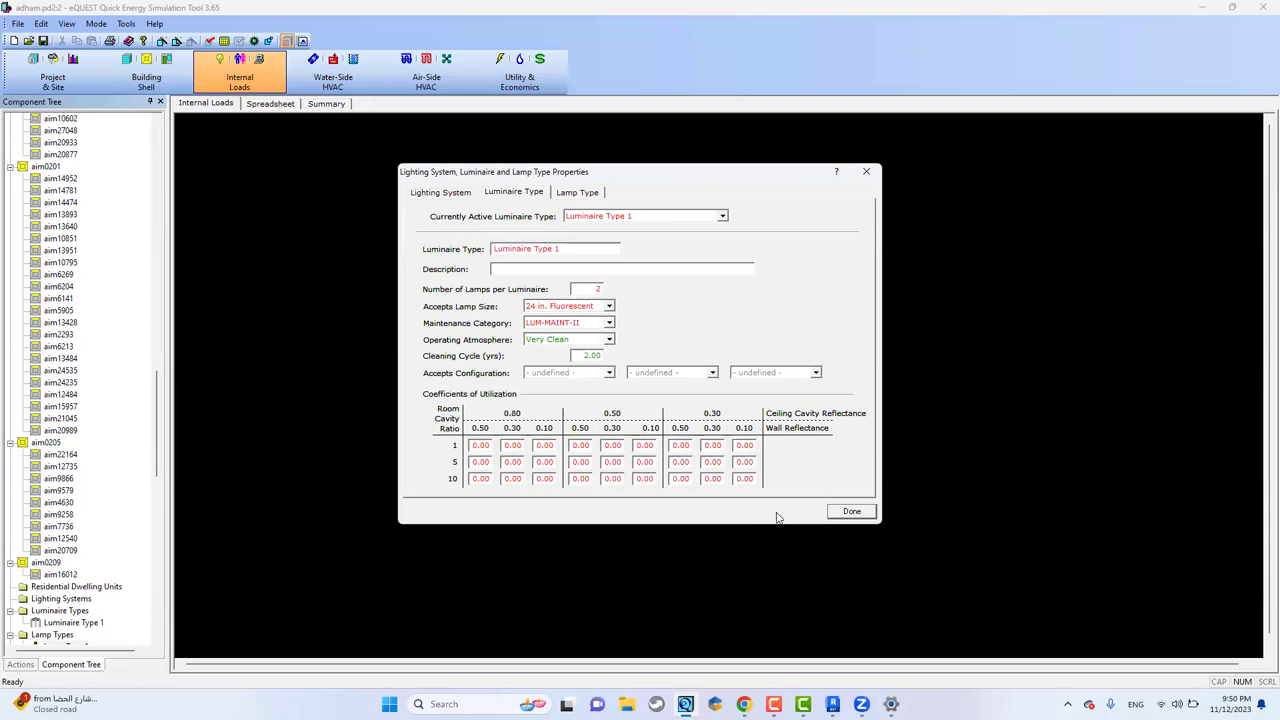
{"action": "left_click", "coordinate": [858, 513]}
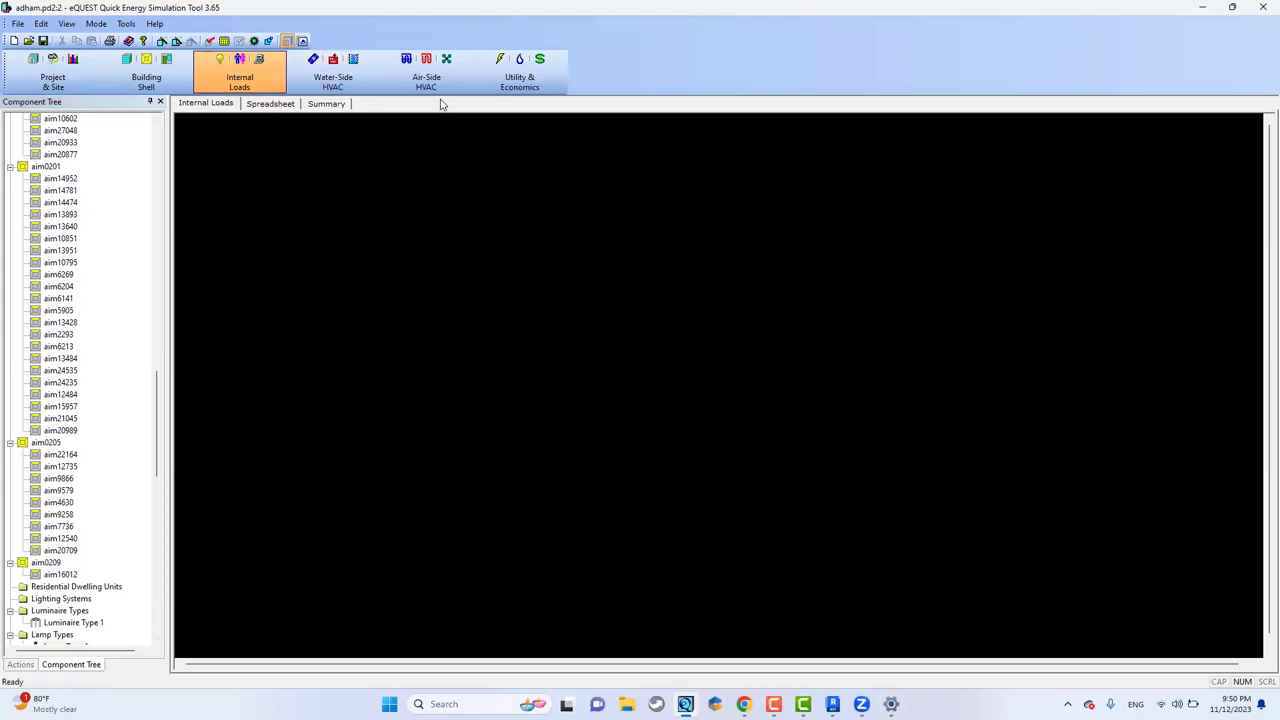
- Examine the water-side HVAC plant equipment and the kinds of components that can be created for the project
{"action": "left_click", "coordinate": [331, 84]}
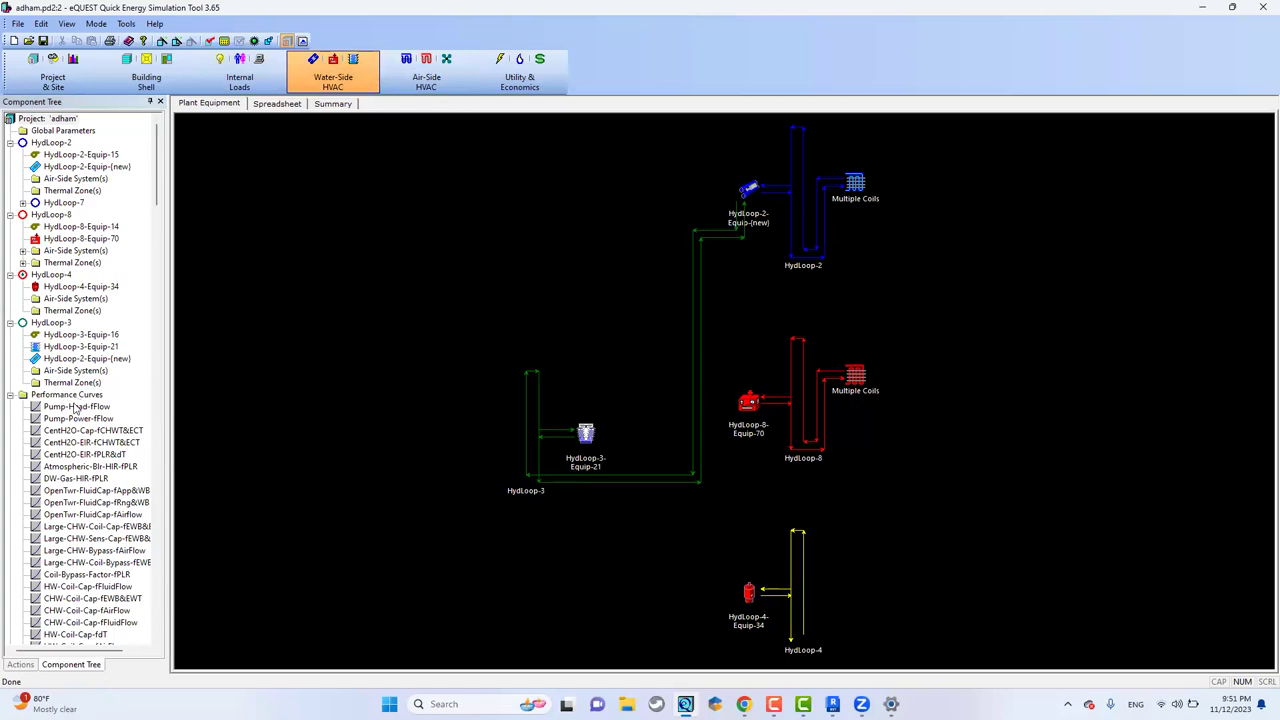
{"action": "left_click", "coordinate": [74, 119]}
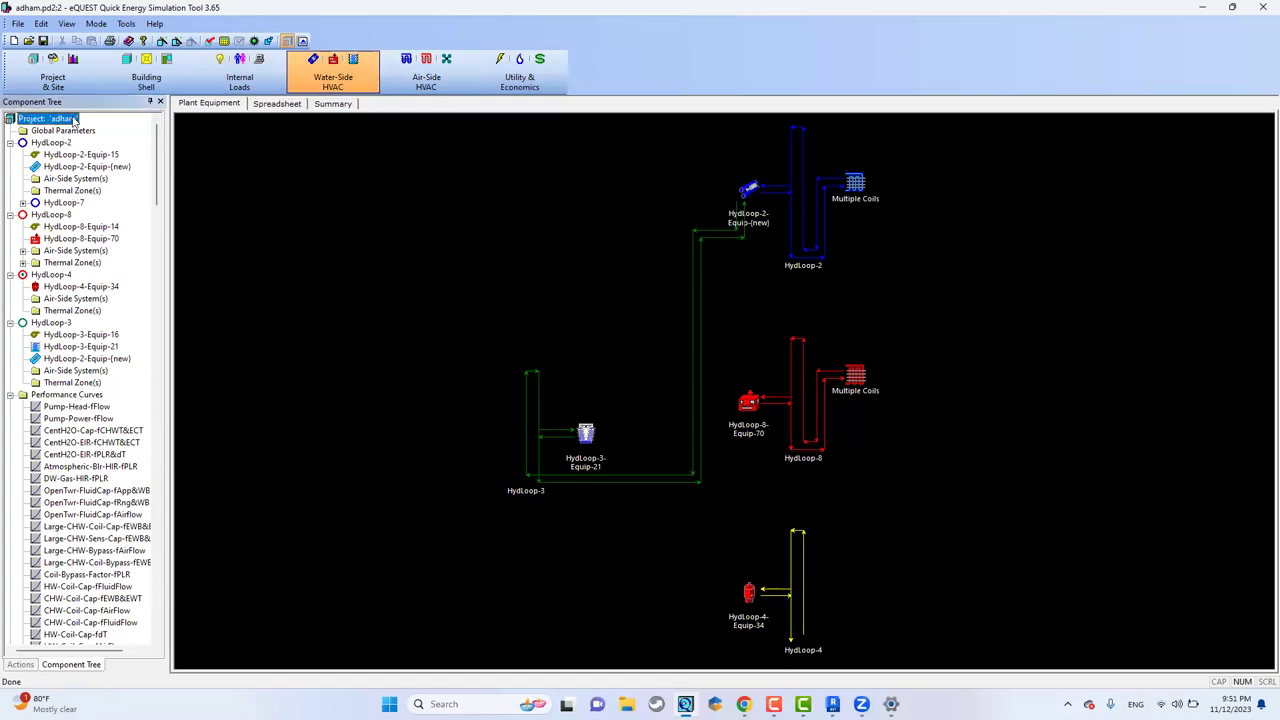
{"action": "right_click", "coordinate": [80, 119]}
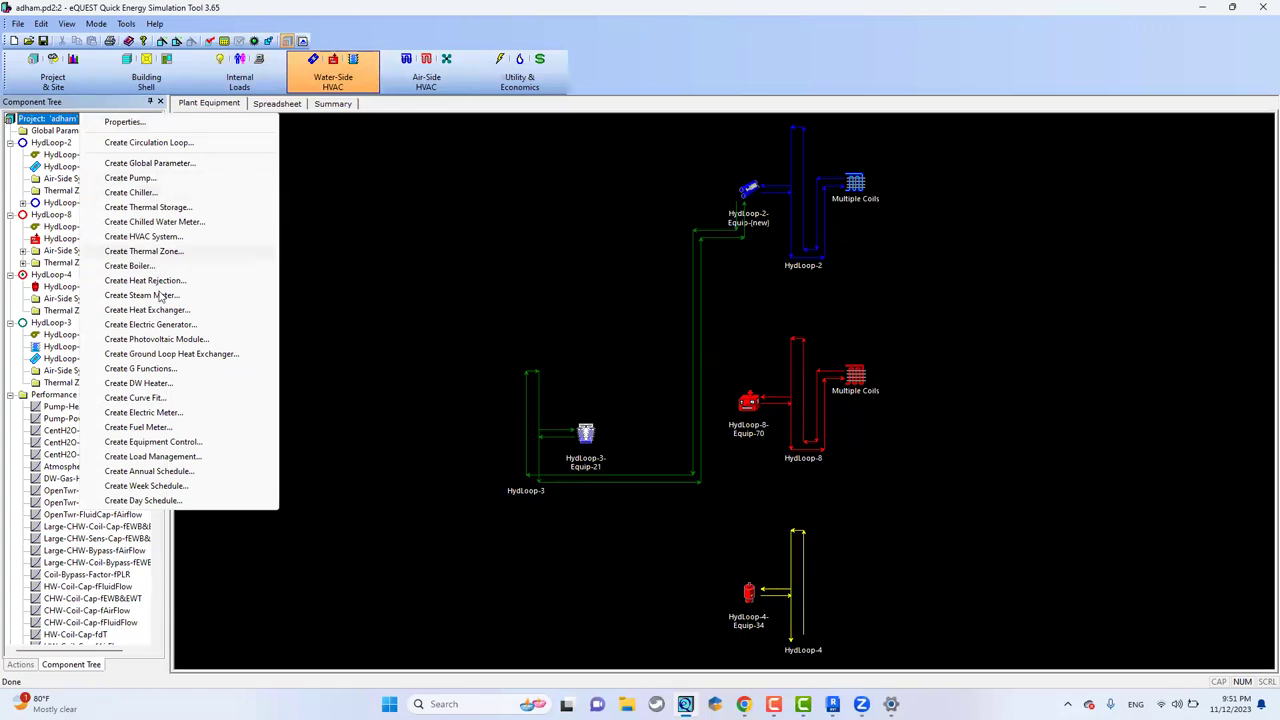
{"action": "left_click", "coordinate": [344, 159]}
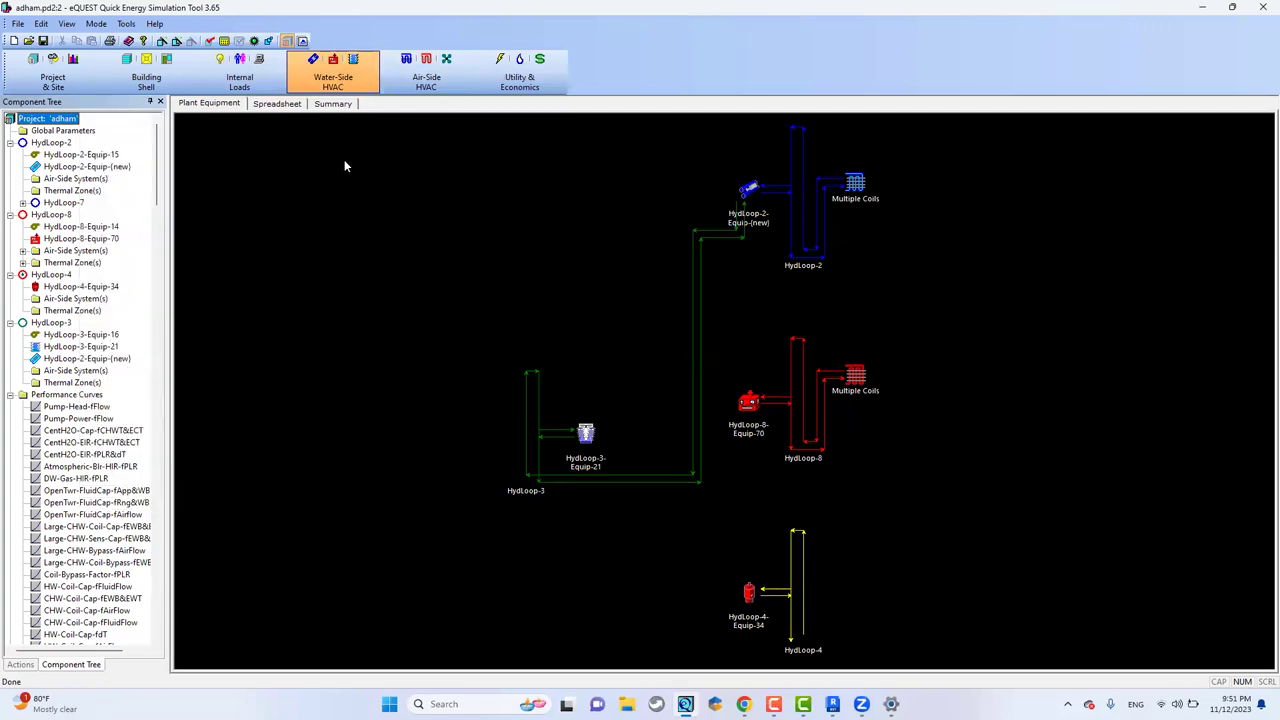
- Start the building performance simulation, saving the project to its current file
{"action": "left_click", "coordinate": [224, 44]}
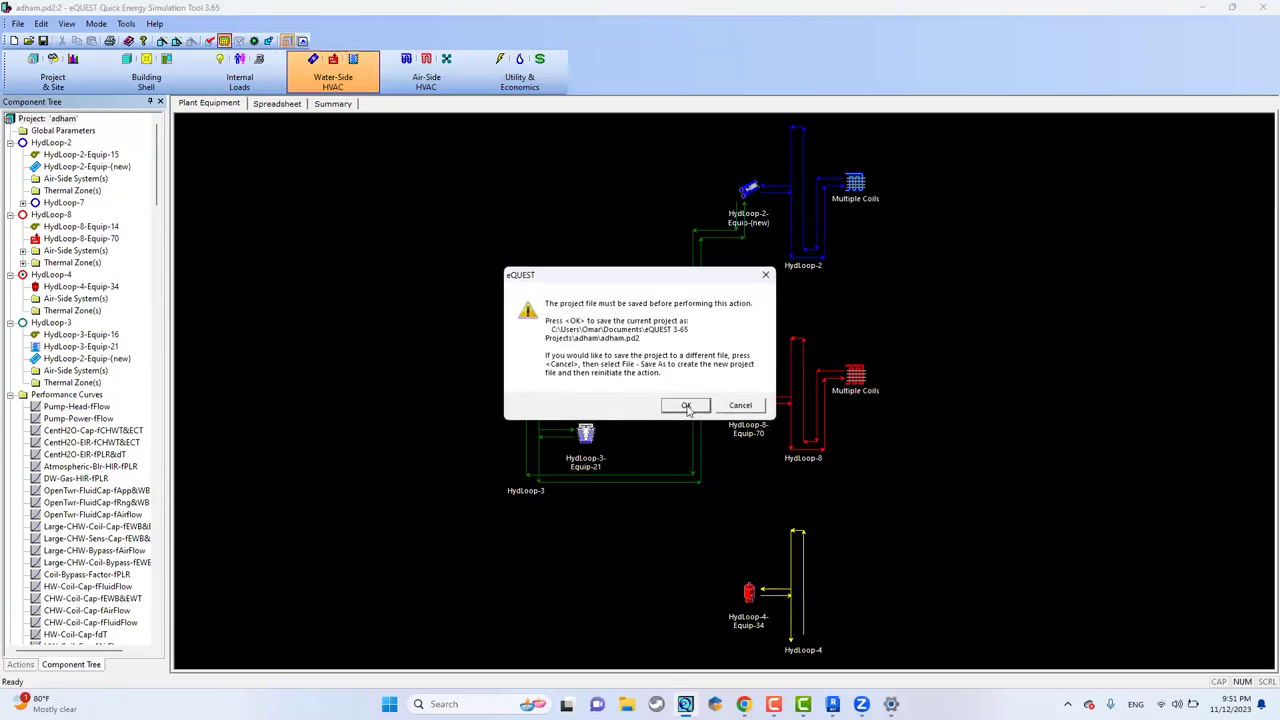
{"action": "left_click", "coordinate": [686, 406]}
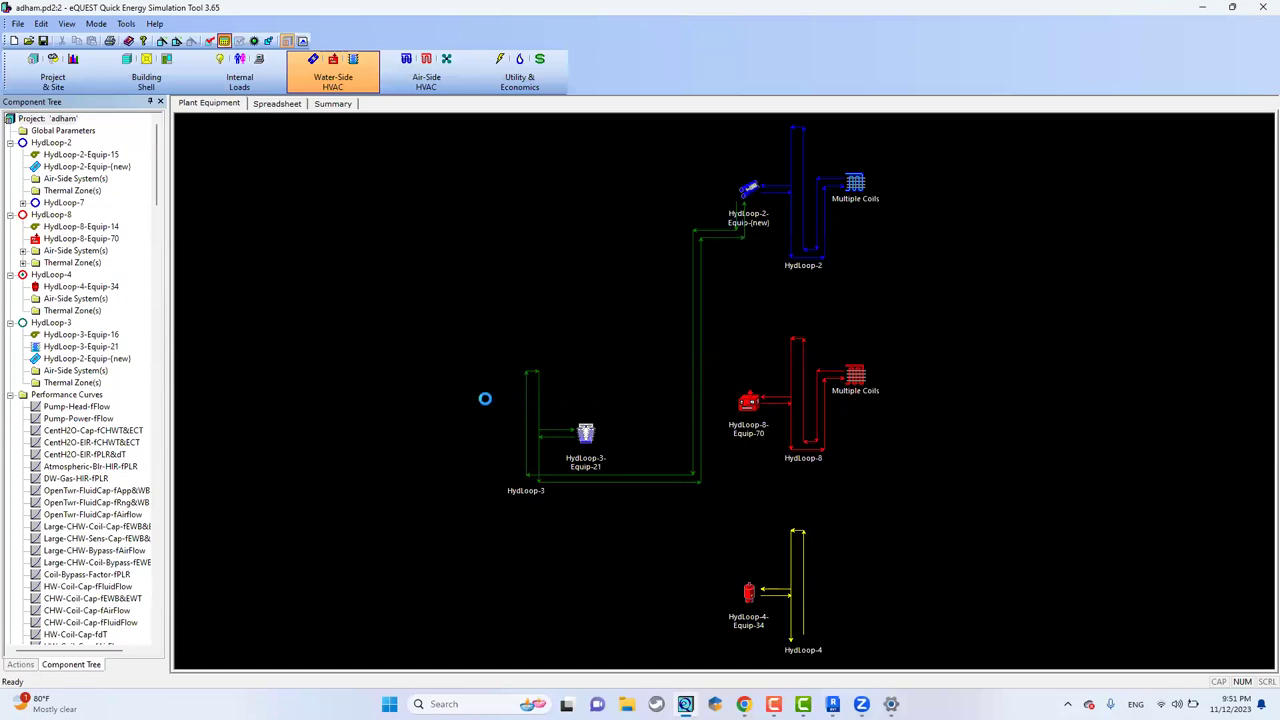